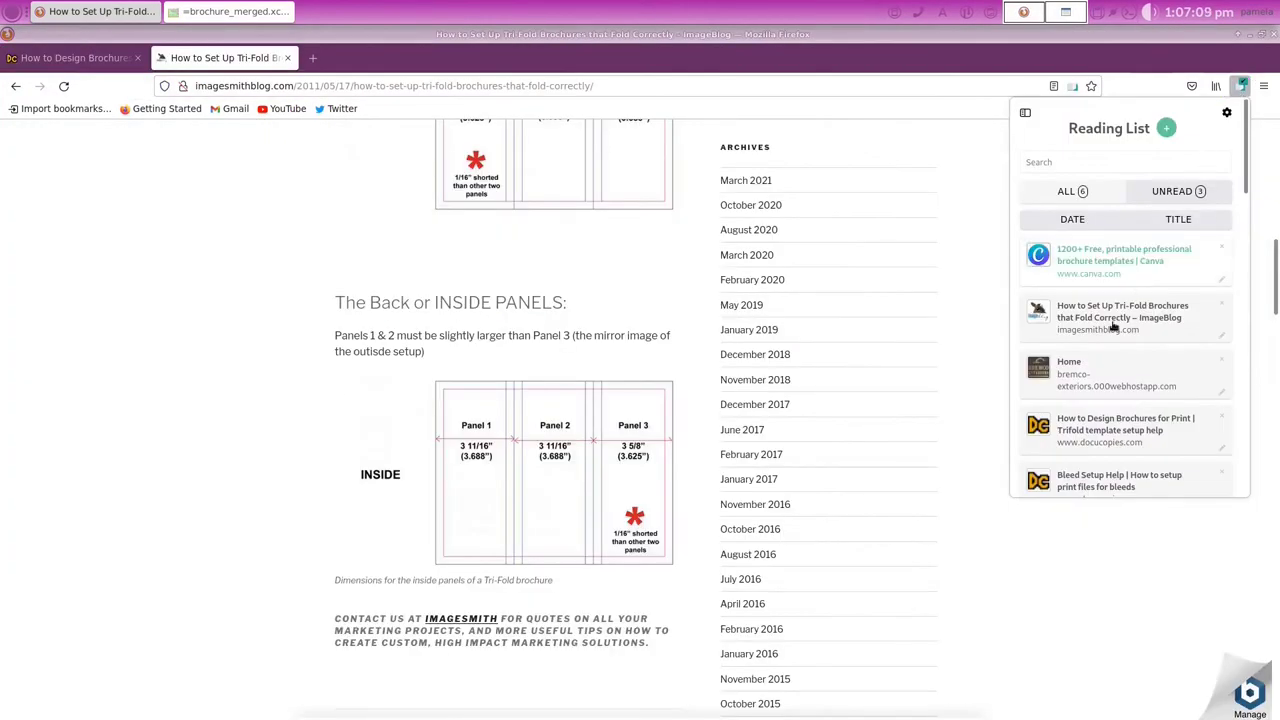
Step: Open the saved Canva brochure templates page from the Reading List and scroll to the template grid
left_click(1109, 252)
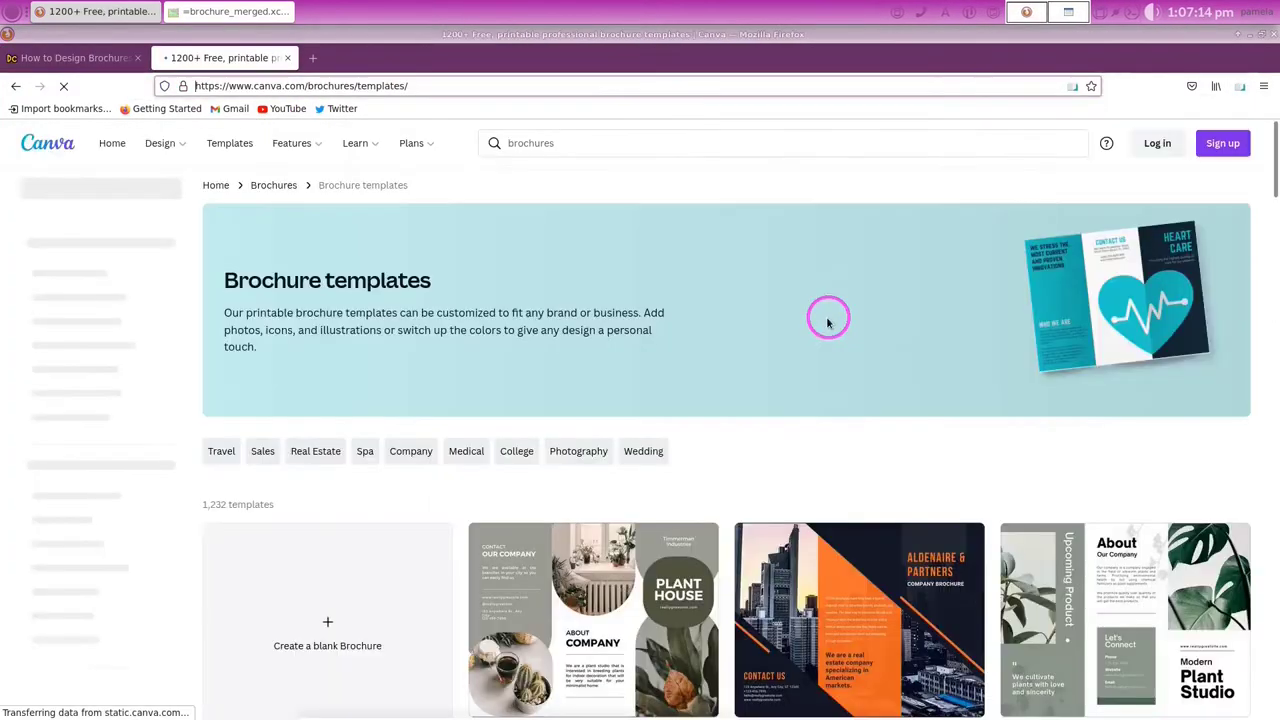
scroll(820, 320, "down", 1)
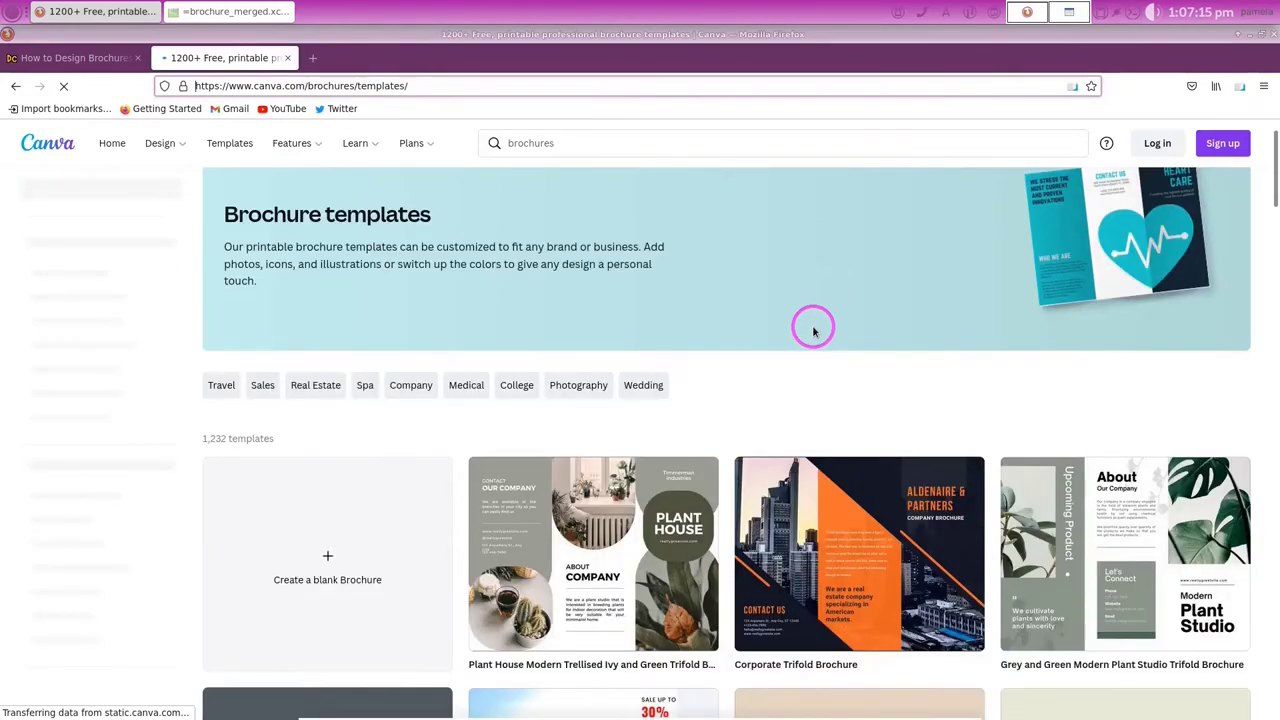
scroll(813, 330, "down", 5)
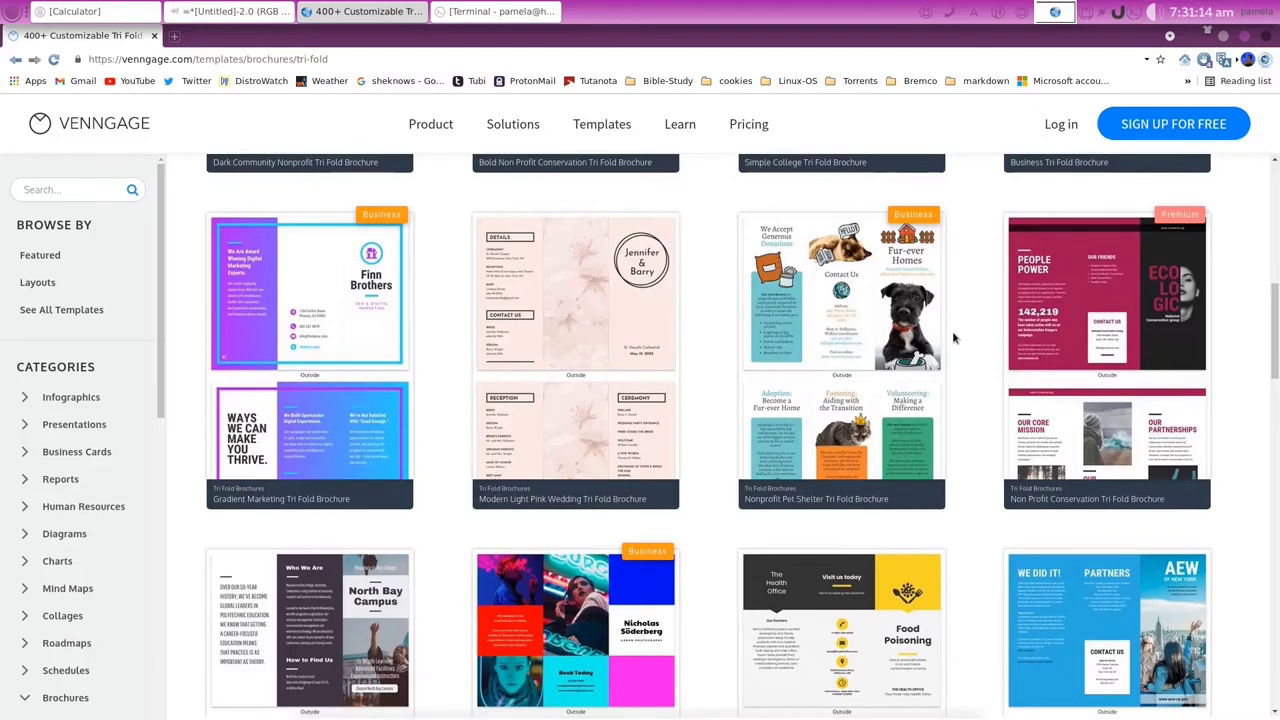
Step: Scroll further down the Venngage tri-fold brochure template gallery
scroll(955, 340, "down", 4)
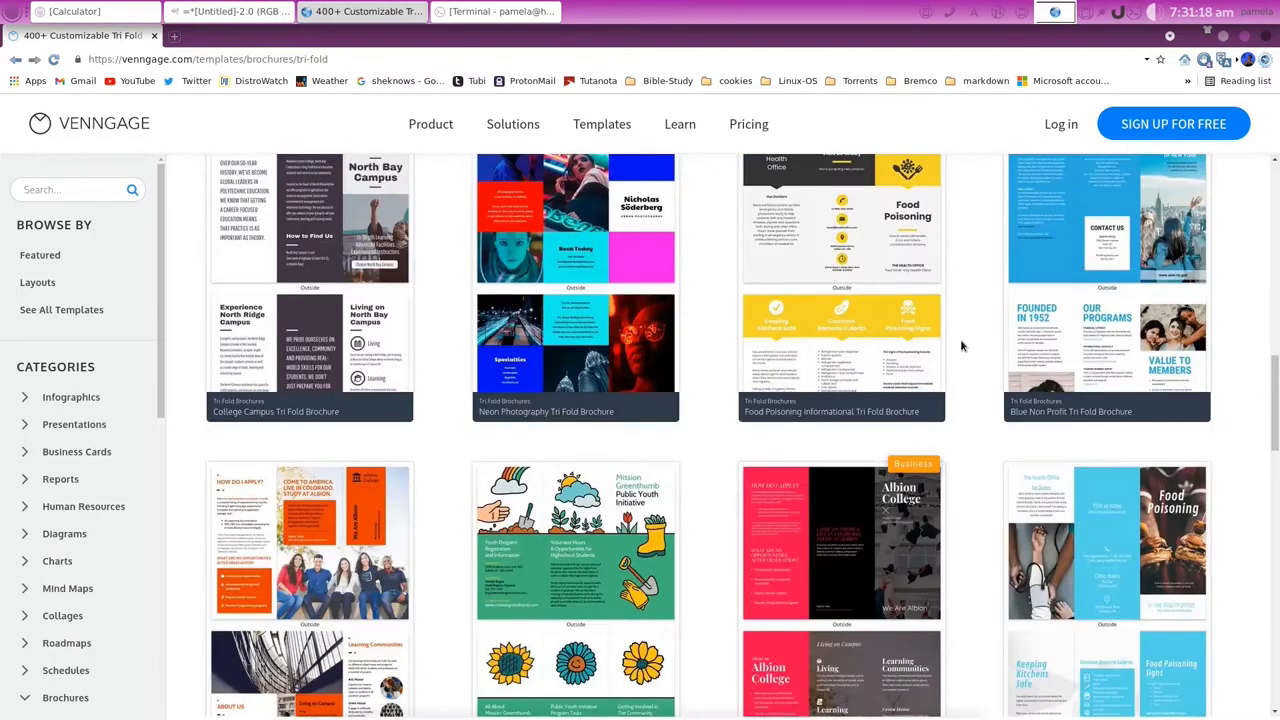
scroll(960, 345, "down", 8)
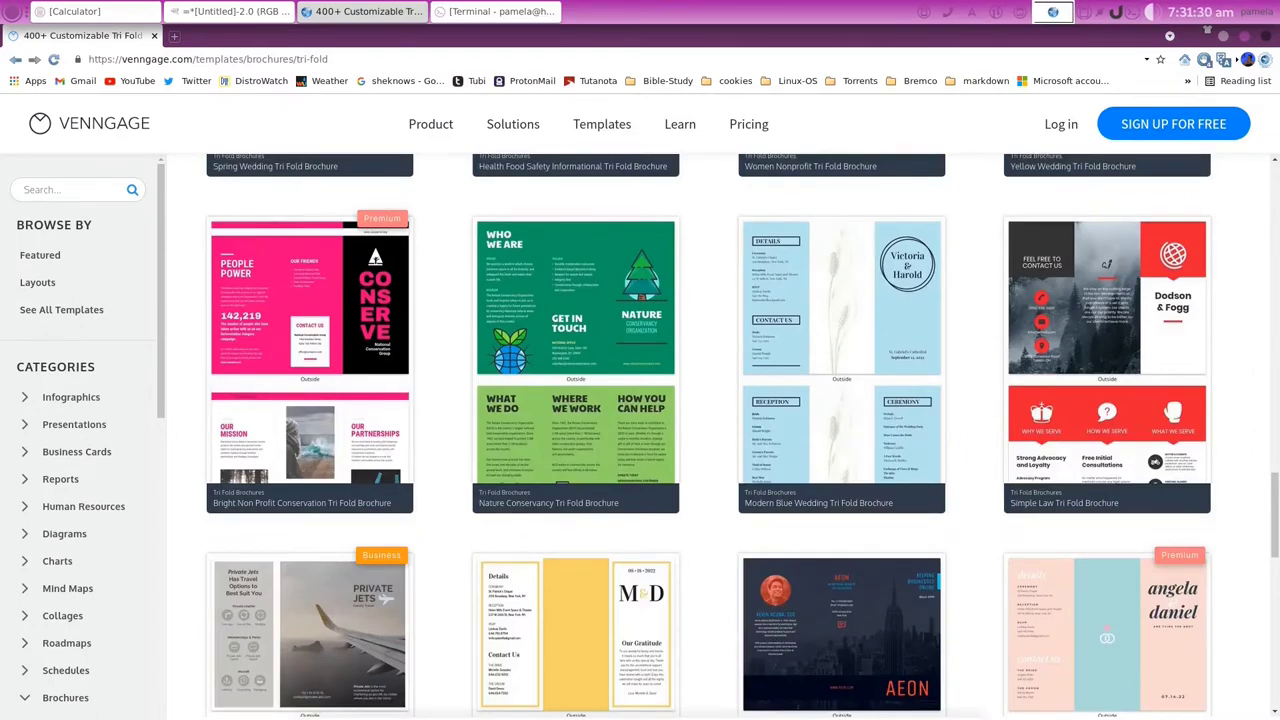
mouse_move(943, 254)
scroll(957, 311, "down", 1)
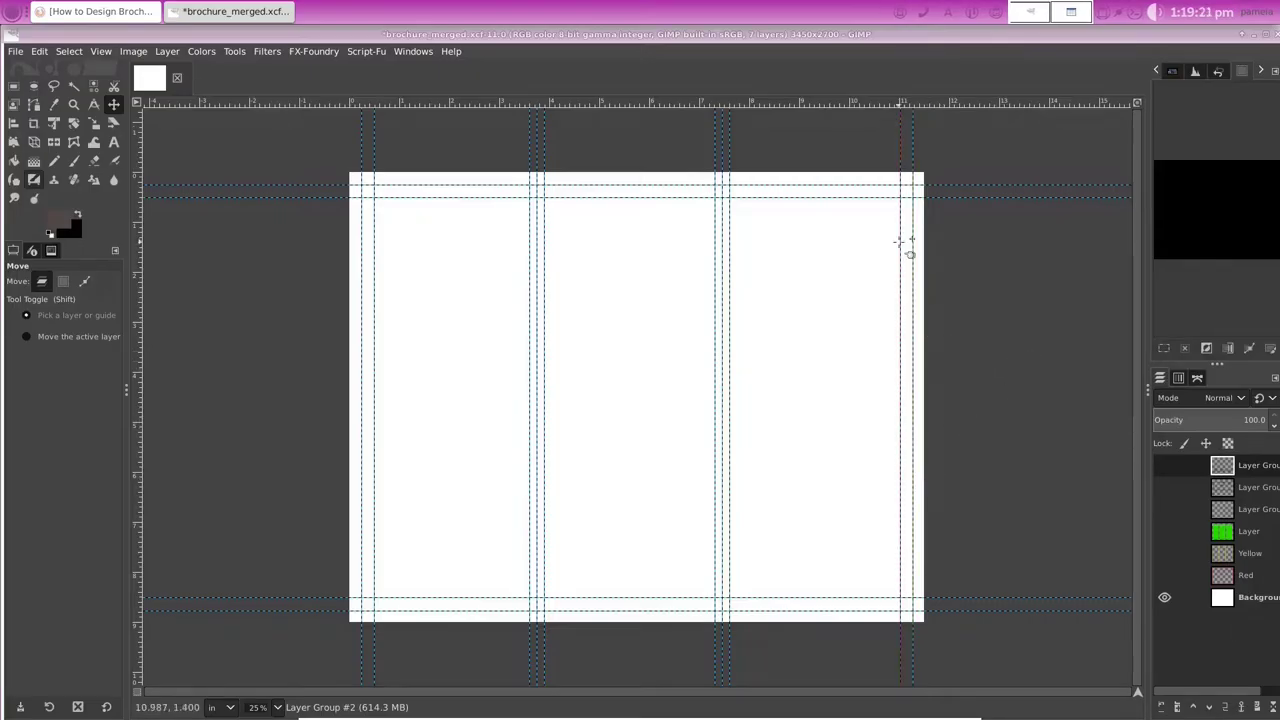
Step: Create a new 11.5 × 9 inch image (3450 × 2700 pixels at 300 ppi)
left_click(16, 51)
left_click(27, 72)
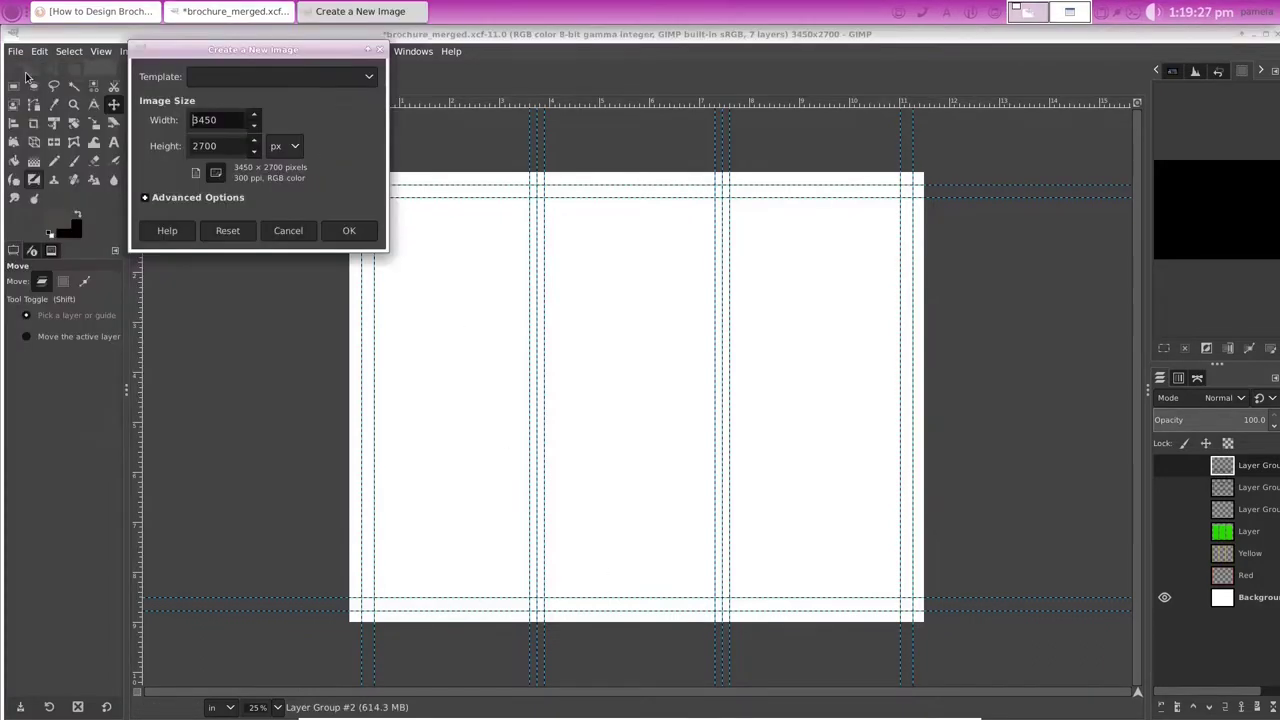
left_click(293, 152)
left_click(284, 166)
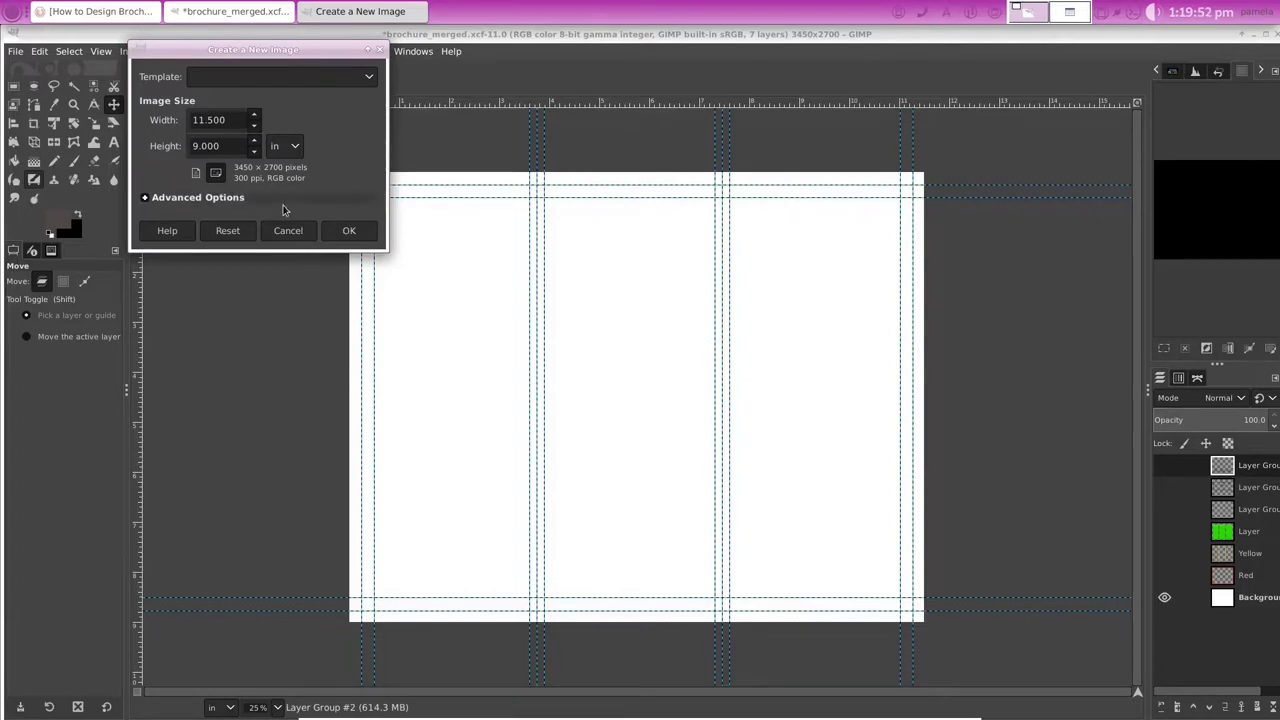
left_click(348, 231)
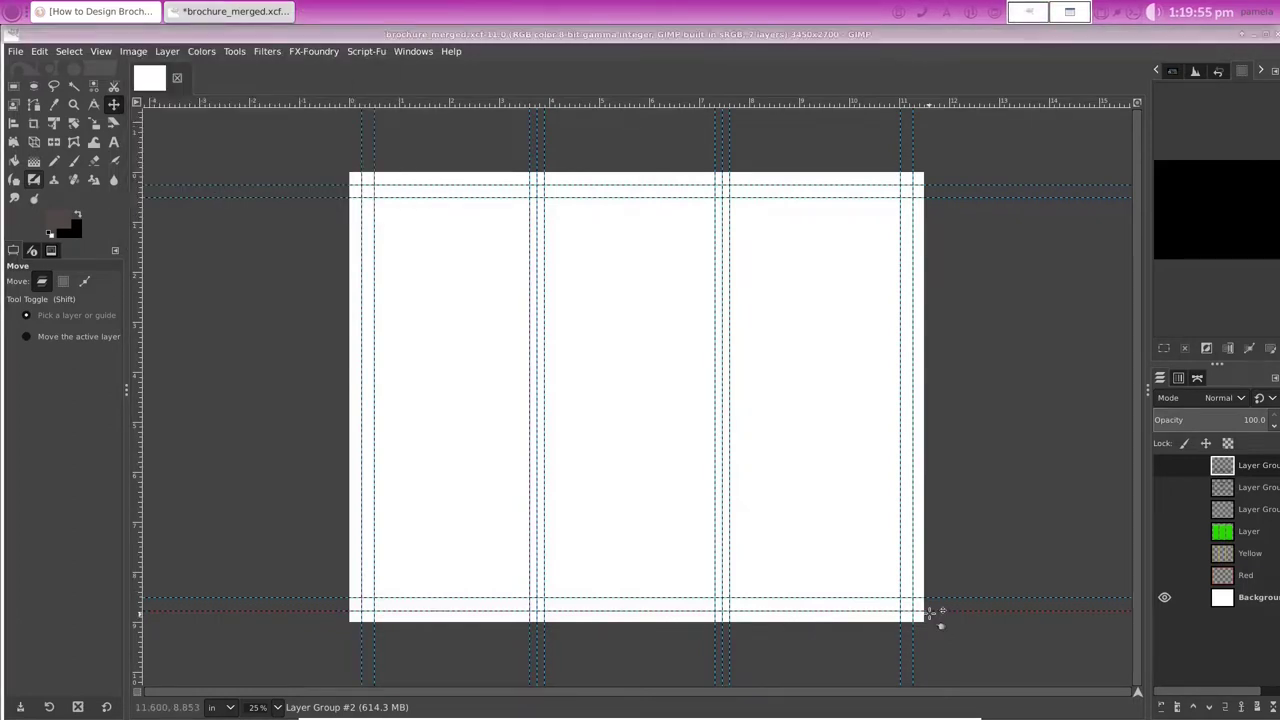
Step: Make the dimensions layer group visible to show panel widths and 0.25 in margins
left_click(1164, 488)
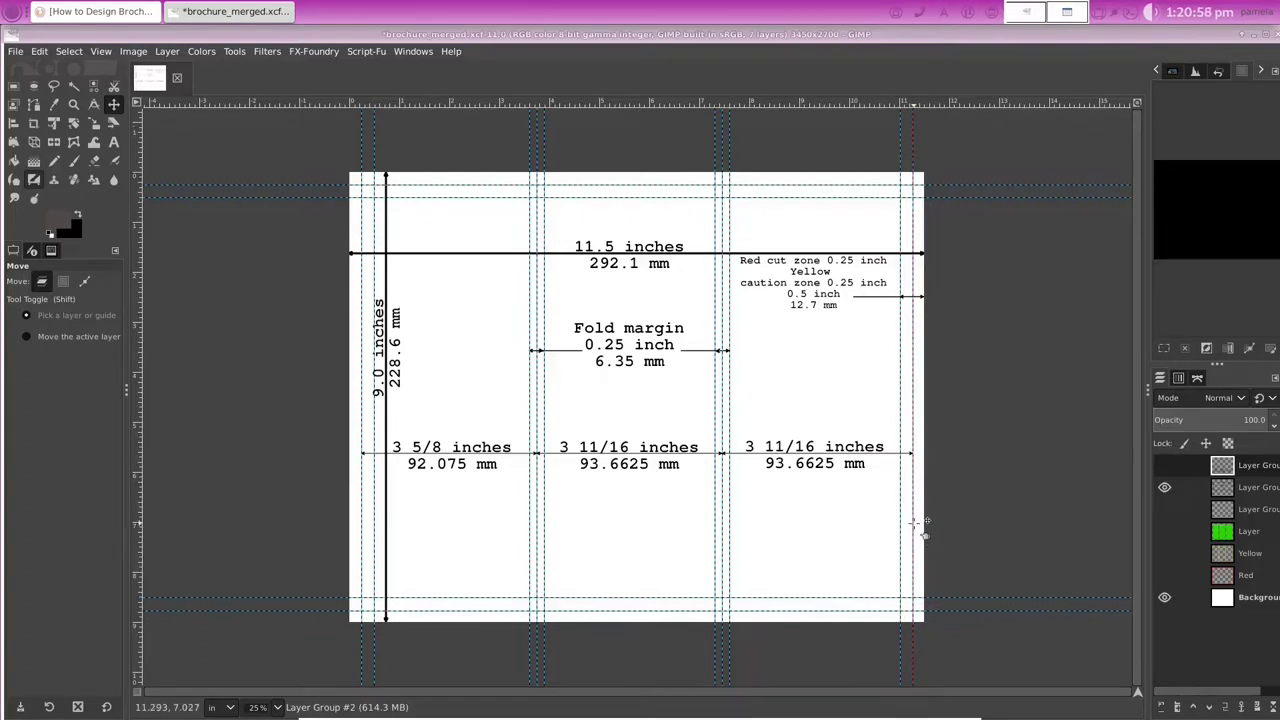
Step: Show the printing-notes layer group, then hide the annotation layers, leaving only guides
left_click(1165, 466)
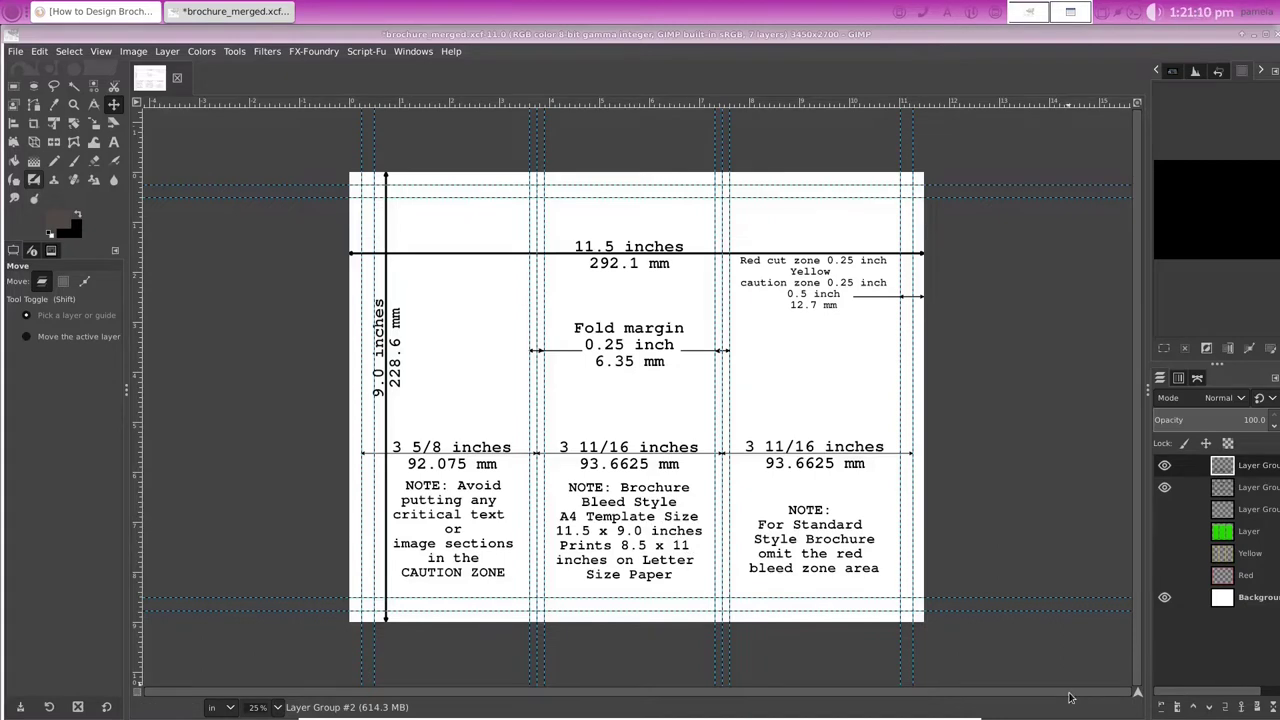
left_click(632, 546)
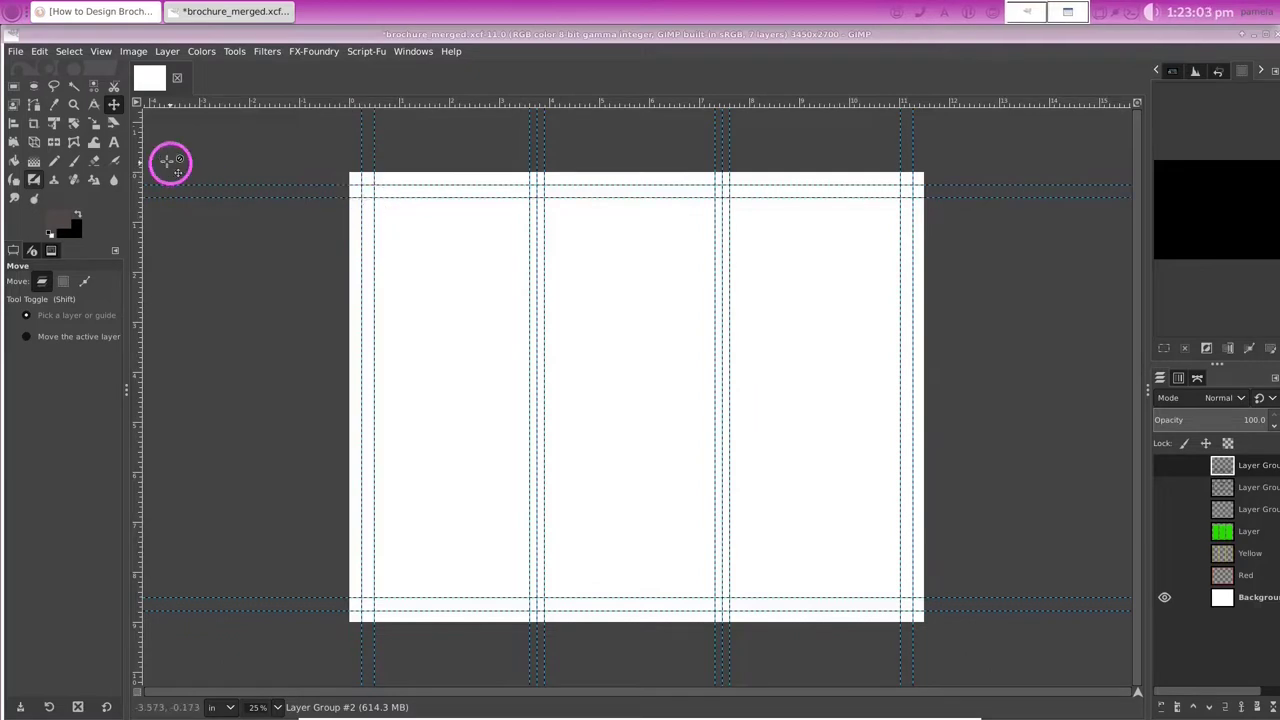
Step: Drag new vertical guides from the left ruler, keeping one inside the left panel
left_click_drag(138, 145, 140, 148)
left_click_drag(175, 152, 358, 110)
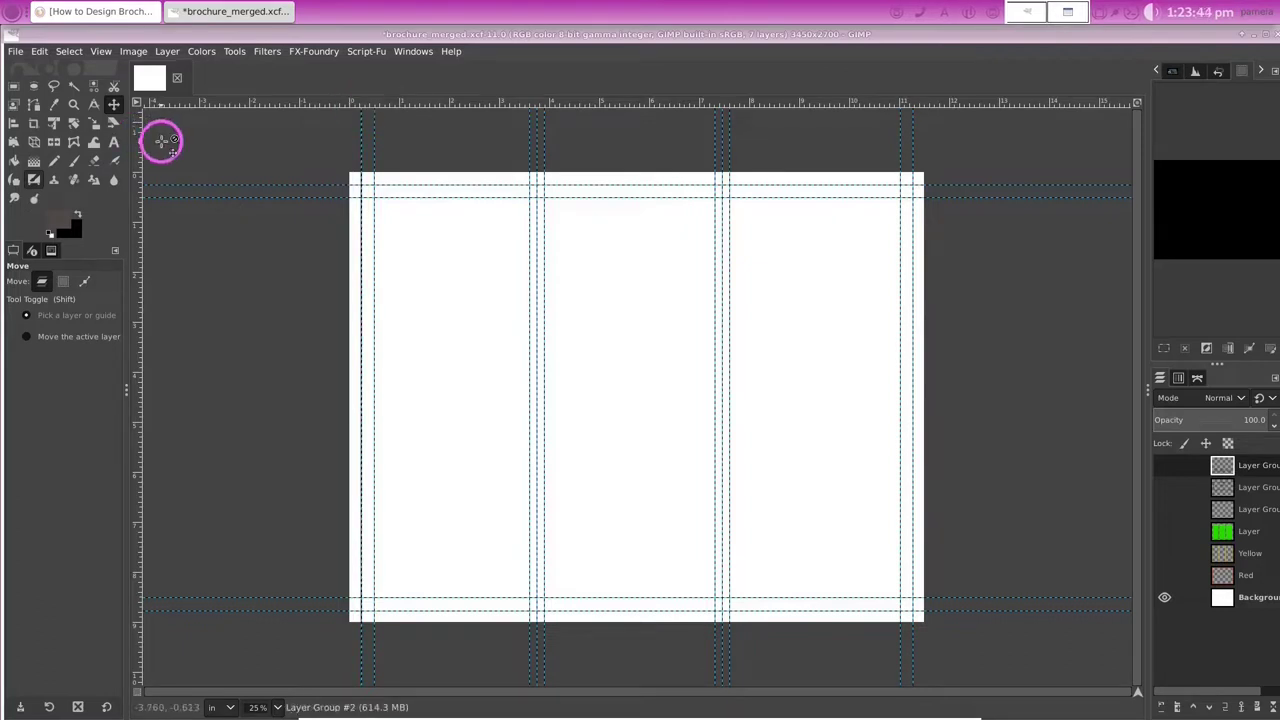
left_click_drag(140, 143, 374, 106)
left_click_drag(138, 135, 530, 155)
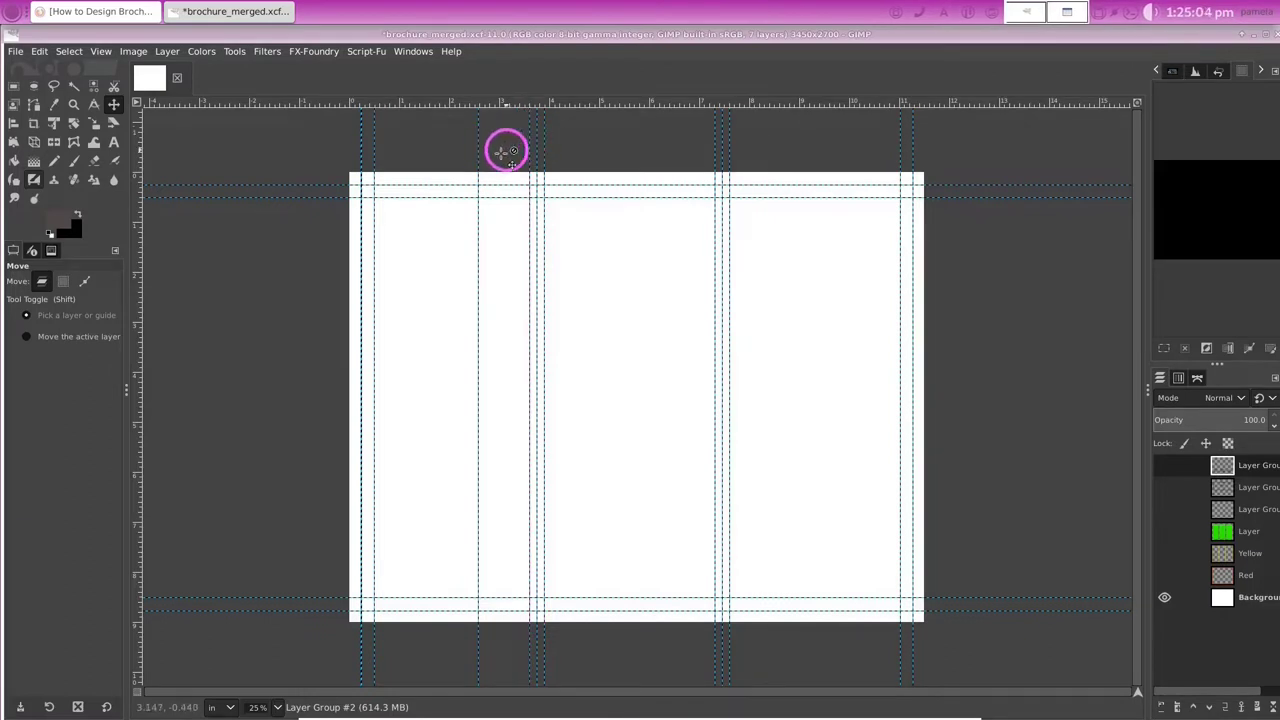
Step: Move the left-panel vertical guide right and add horizontal guides near the top margin
left_click_drag(476, 153, 912, 125)
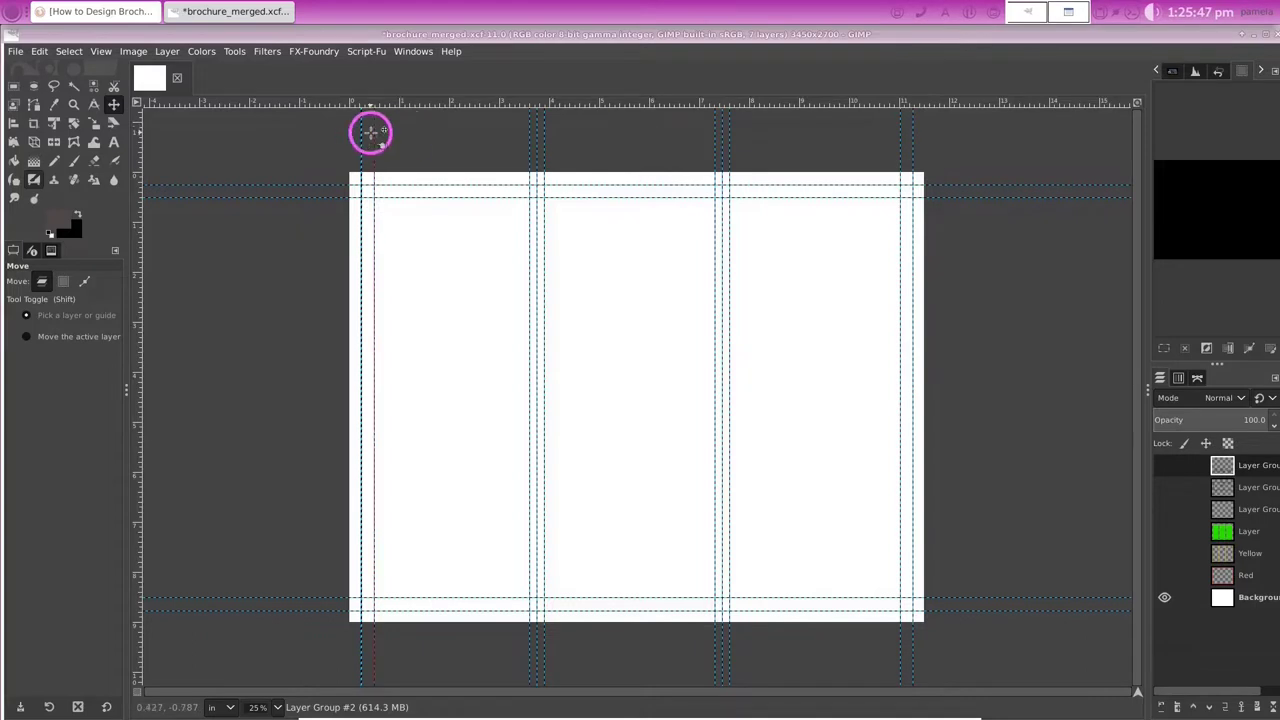
left_click_drag(250, 108, 158, 189)
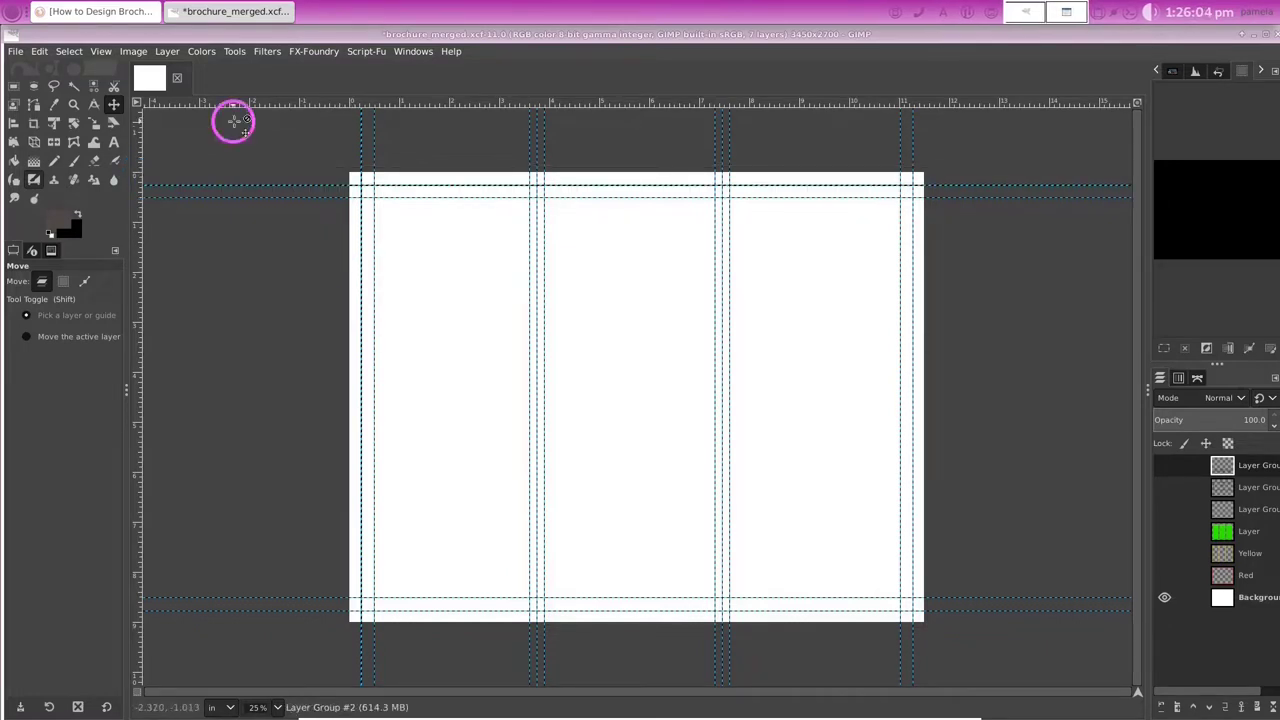
left_click_drag(233, 105, 237, 197)
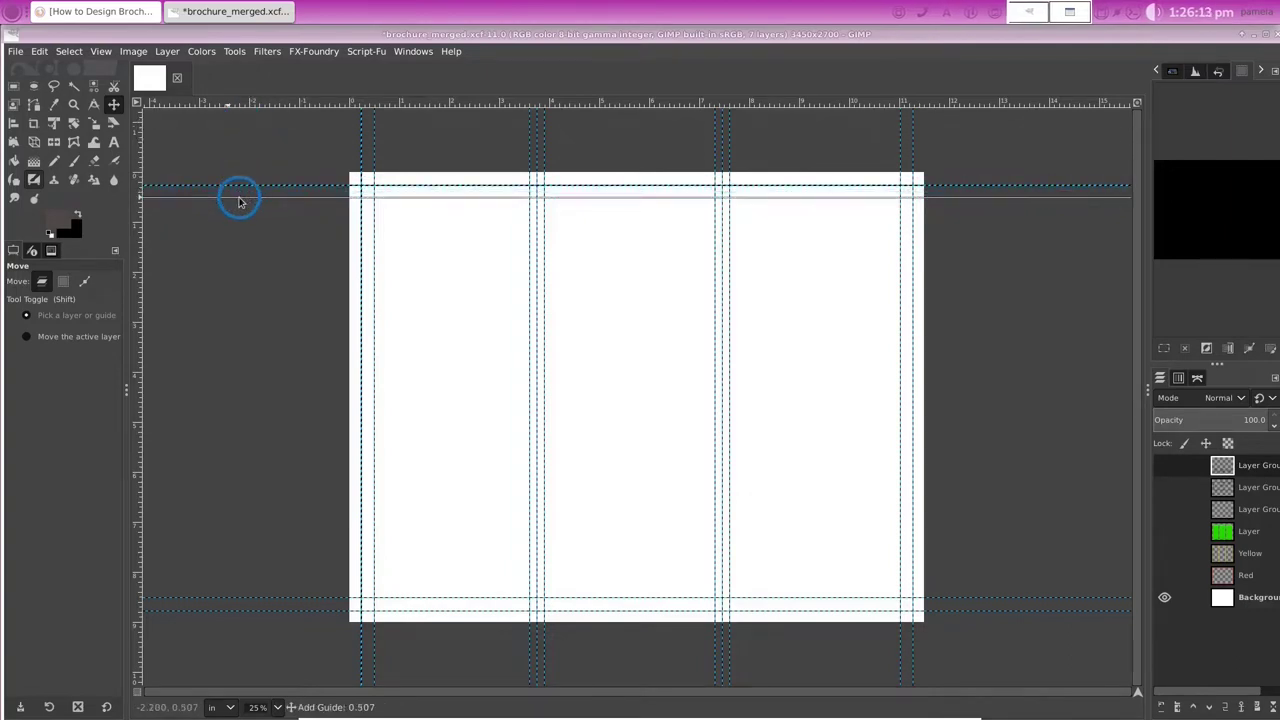
left_click_drag(551, 105, 149, 611)
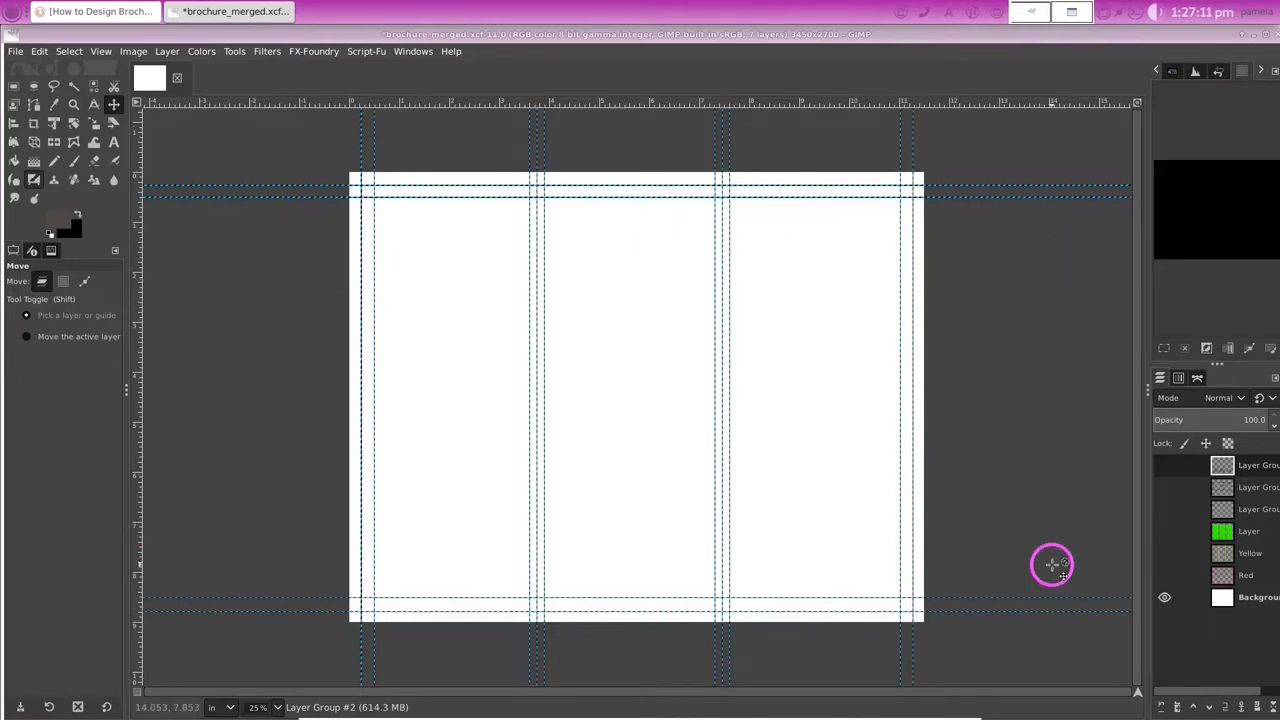
mouse_move(860, 708)
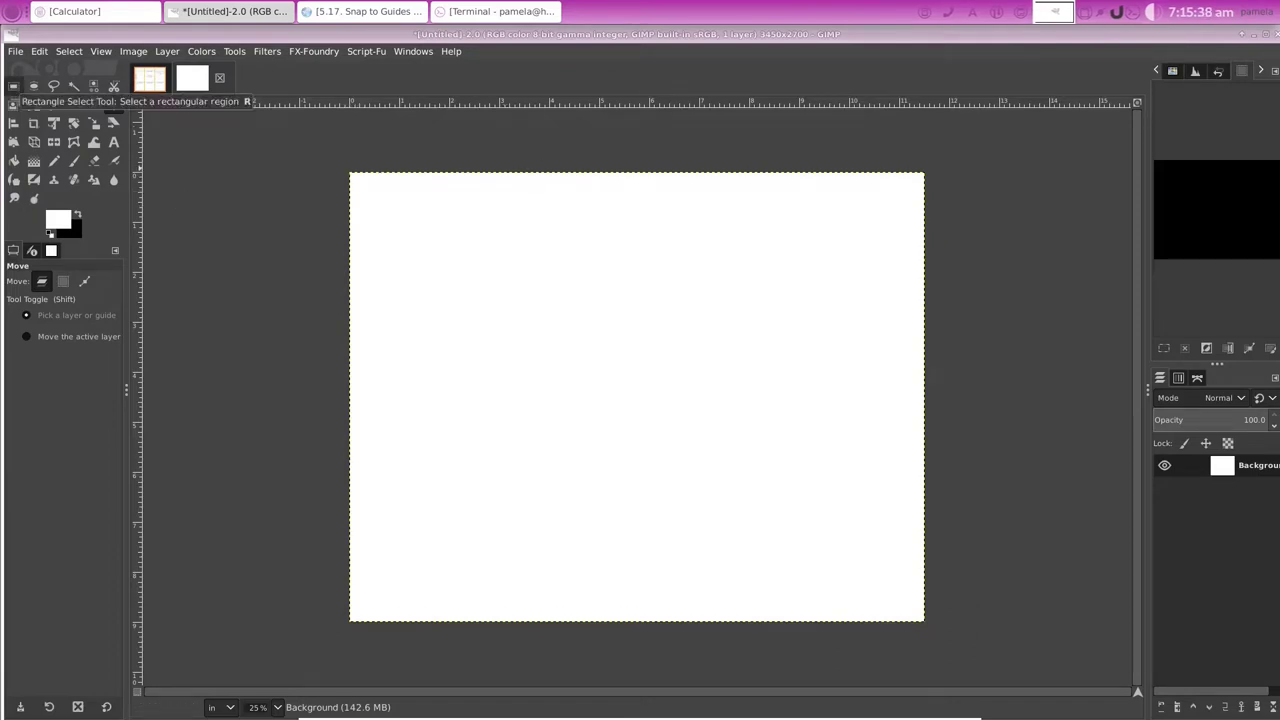
Step: Draw a rectangle selection covering the whole page and adjust its left and top edges
left_click(12, 87)
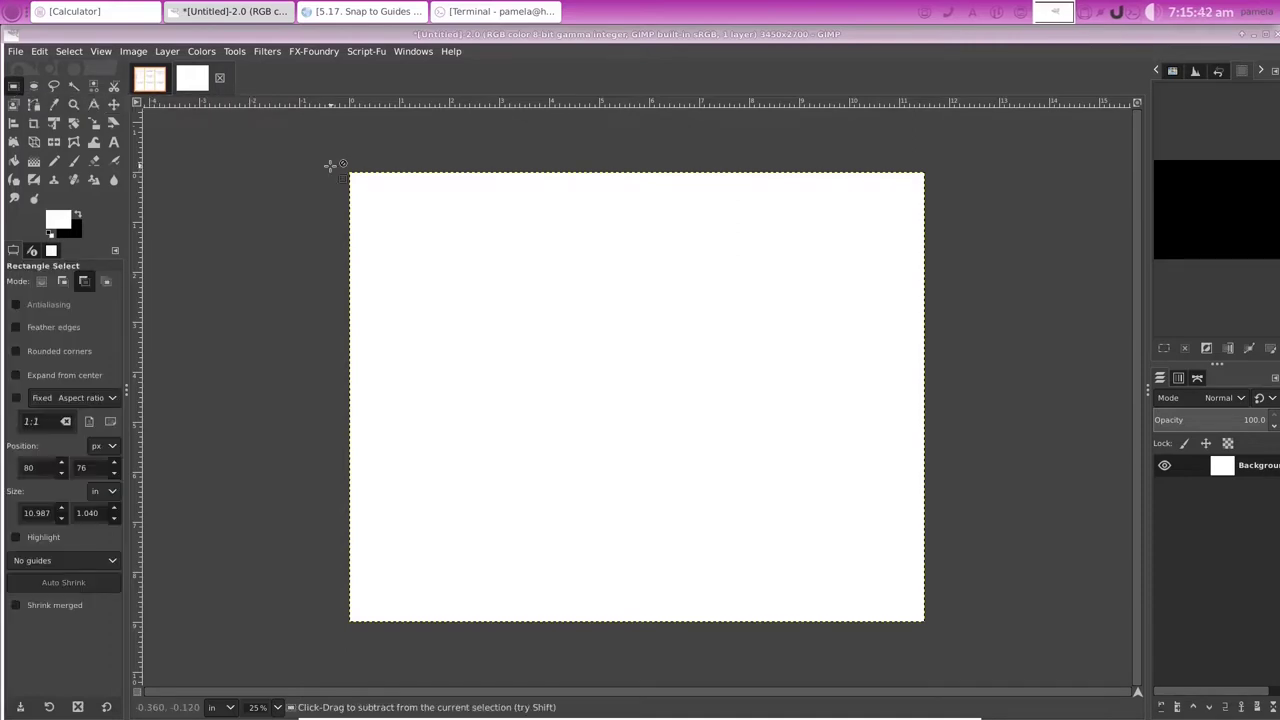
left_click_drag(349, 171, 925, 620)
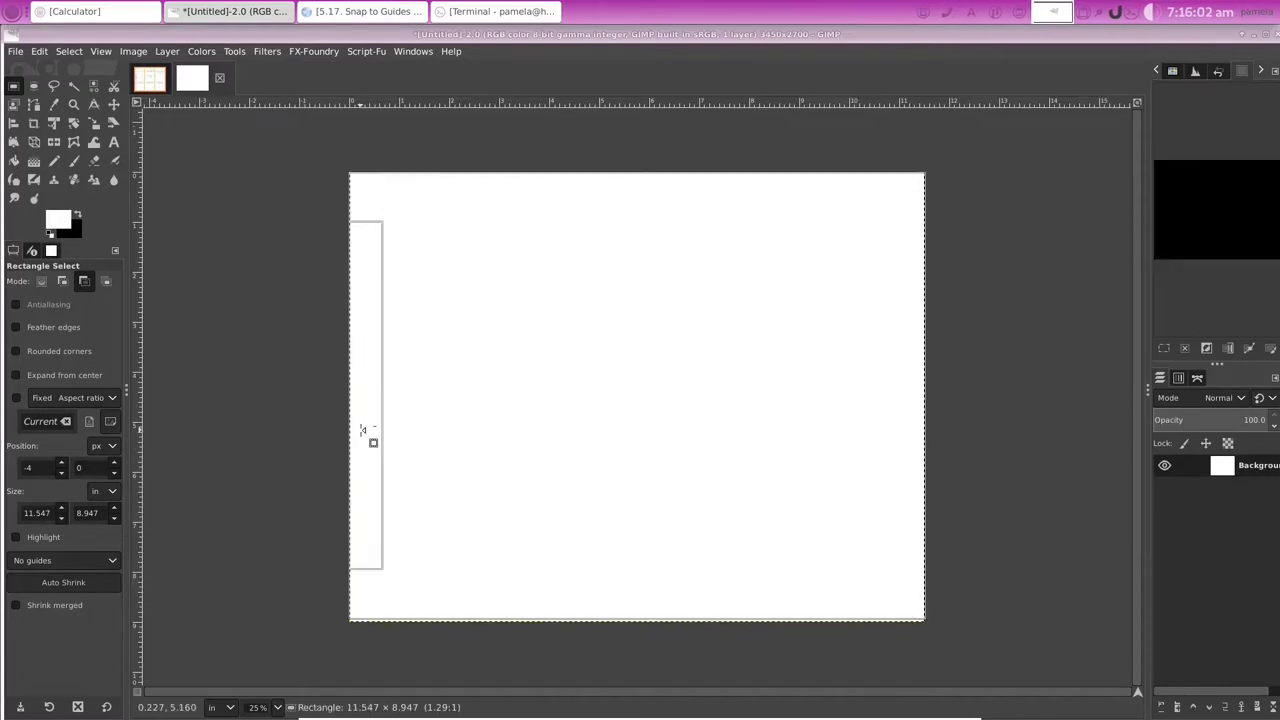
left_click_drag(372, 441, 363, 437)
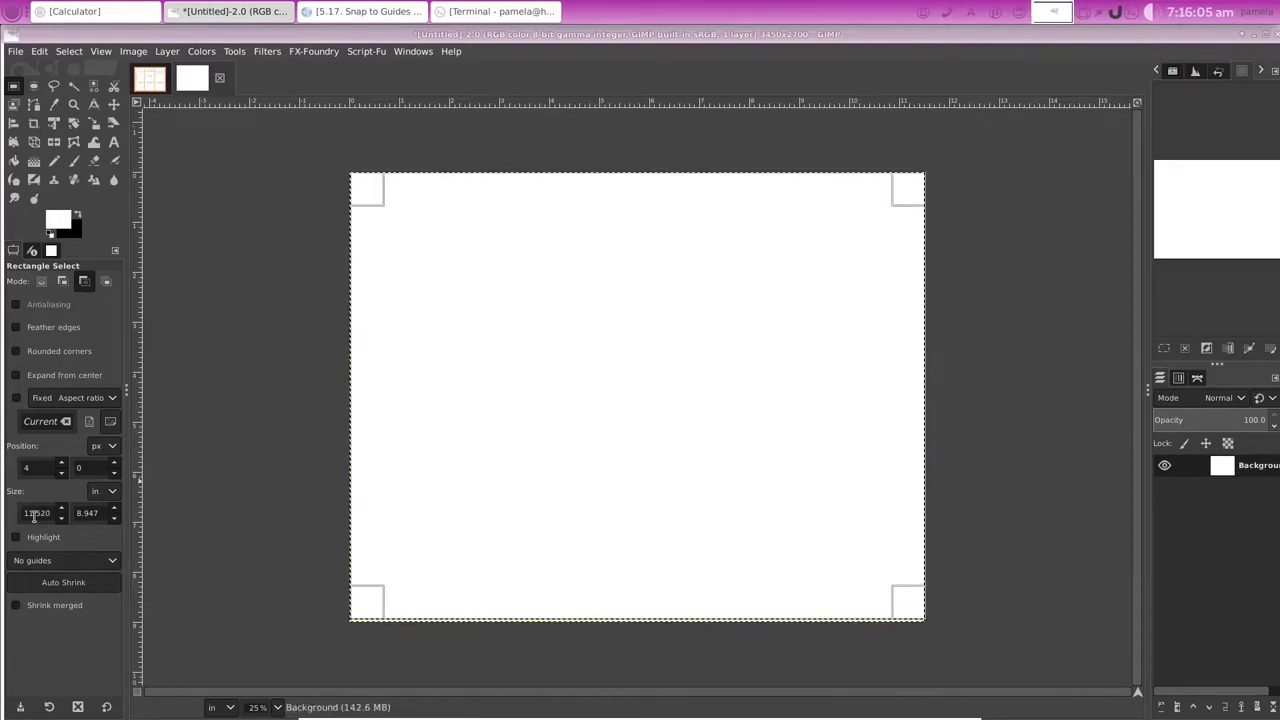
left_click_drag(399, 172, 876, 205)
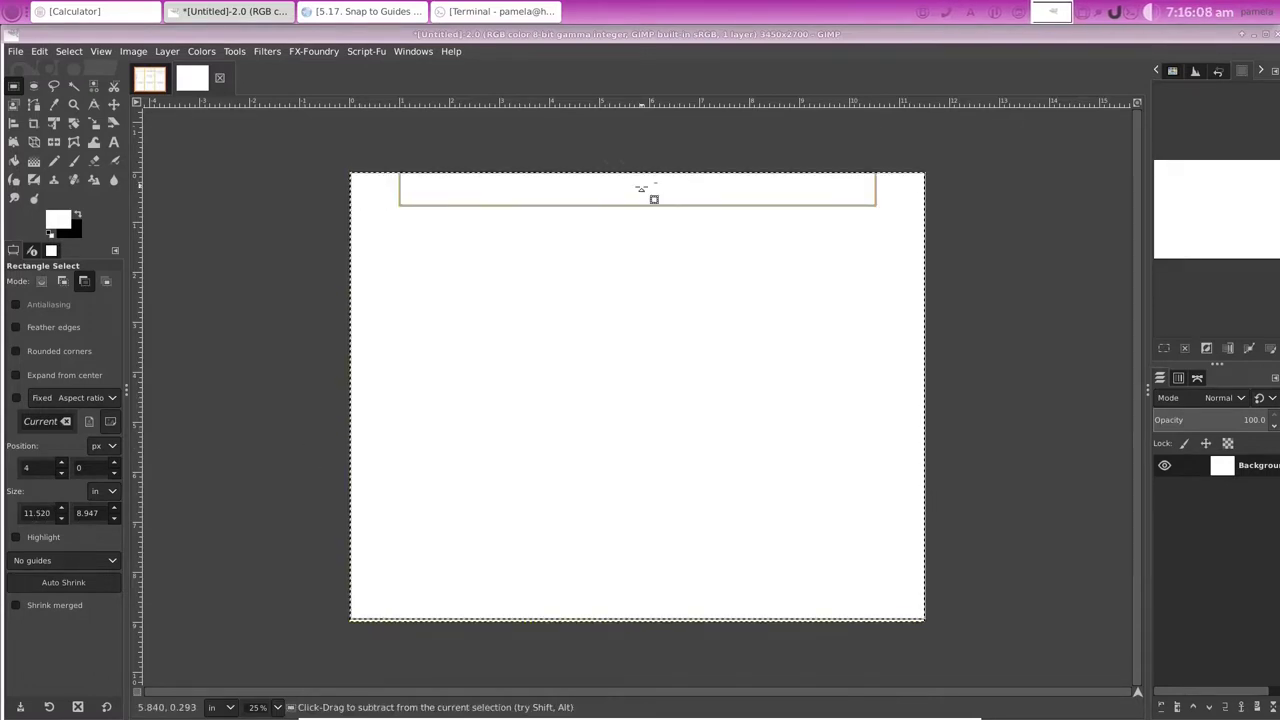
left_click_drag(654, 199, 634, 608)
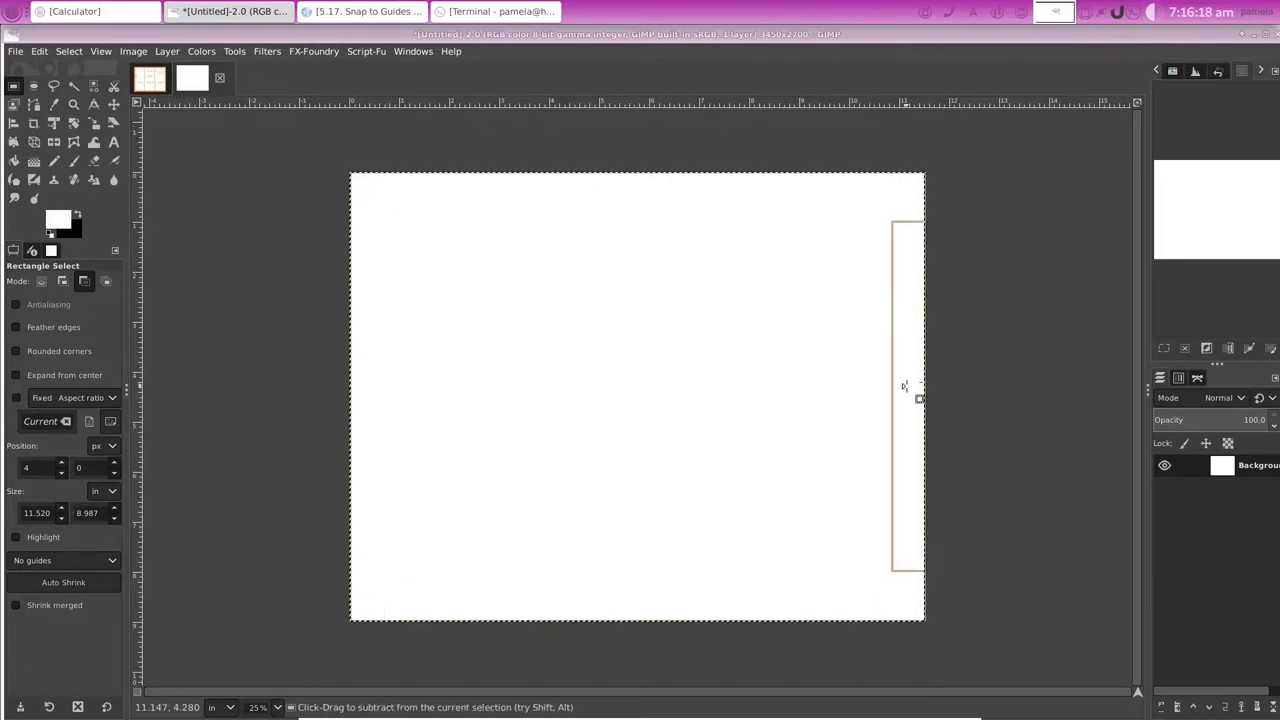
Step: Pull in the selection's right edge and set its width to 11.50 inches
left_click_drag(914, 394, 913, 400)
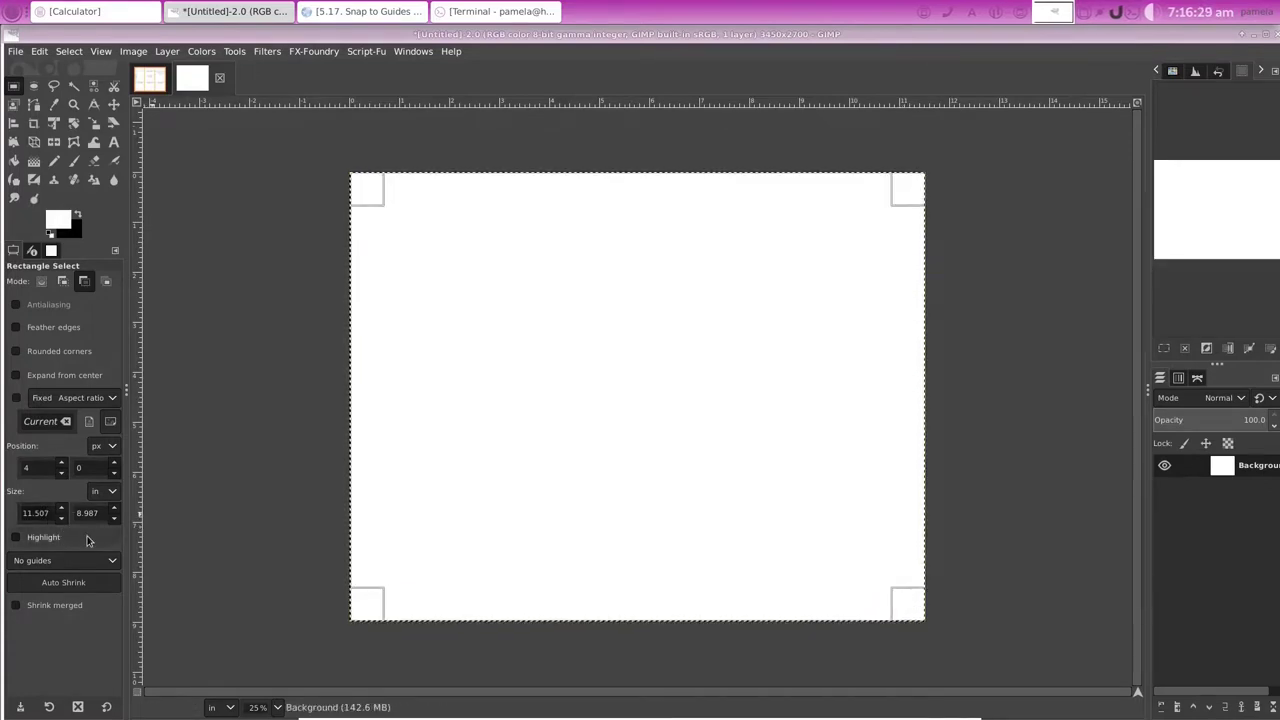
key("BackSpace")
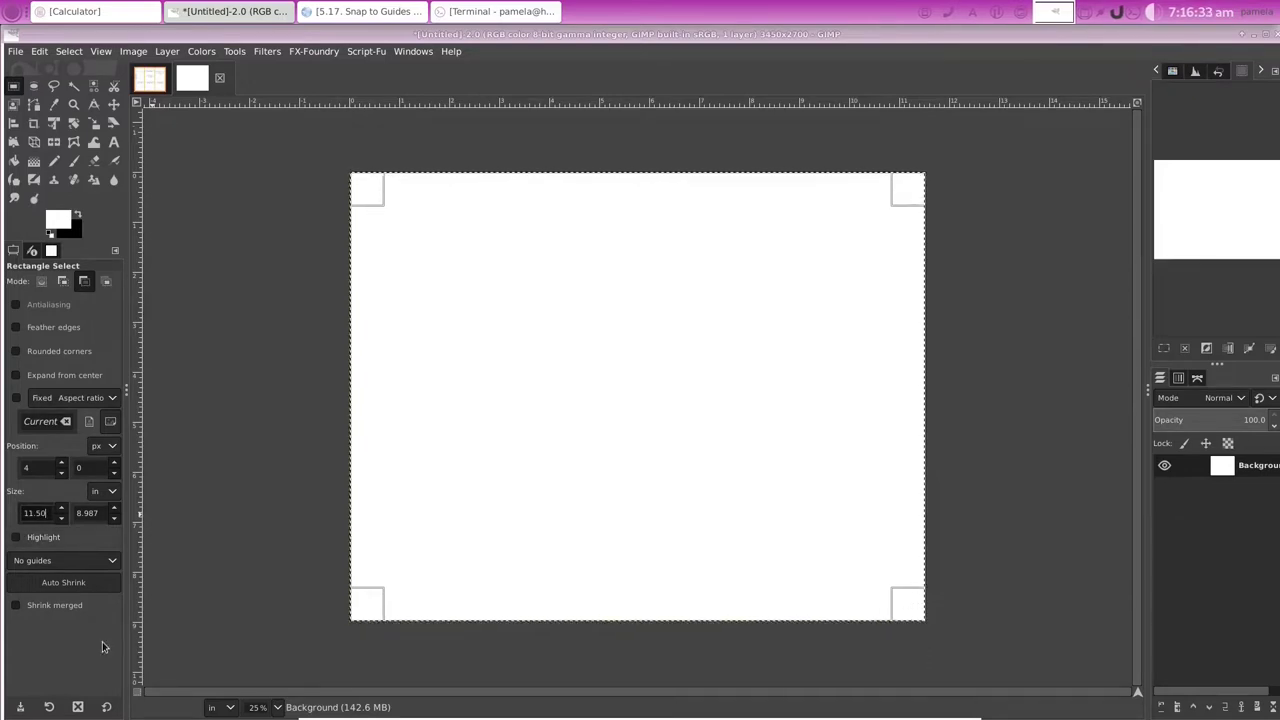
left_click(228, 513)
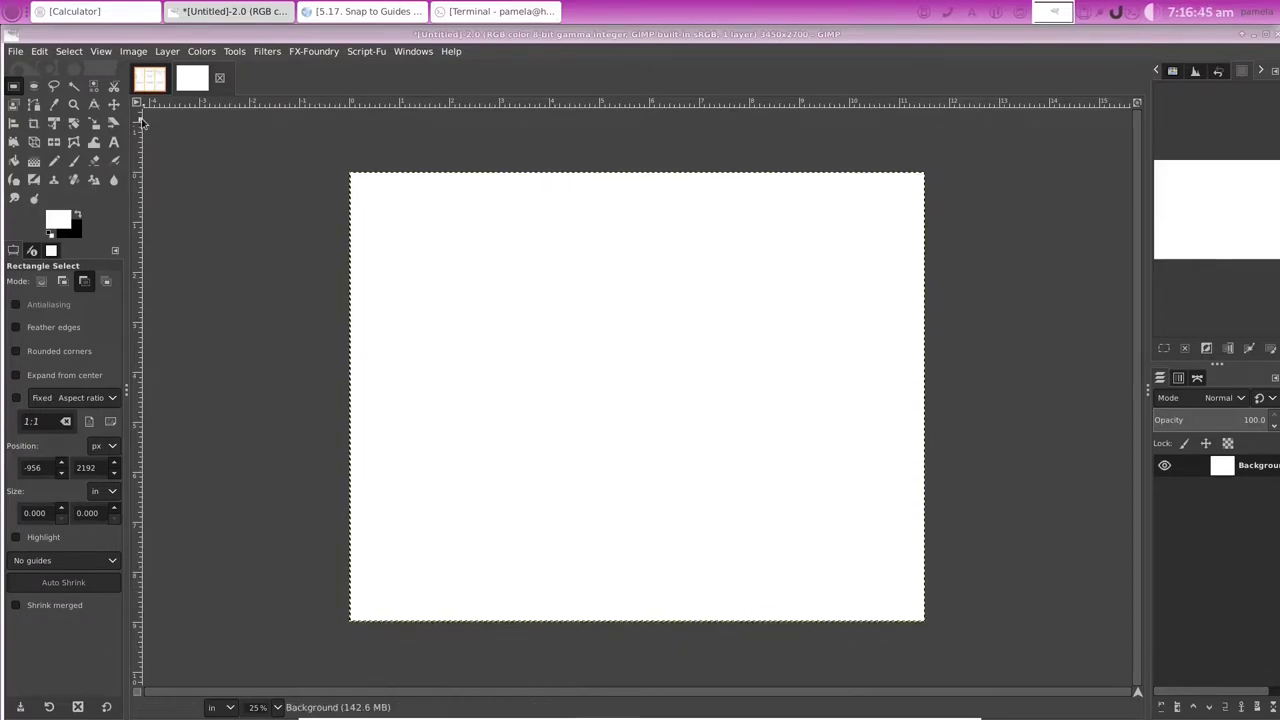
left_click(101, 51)
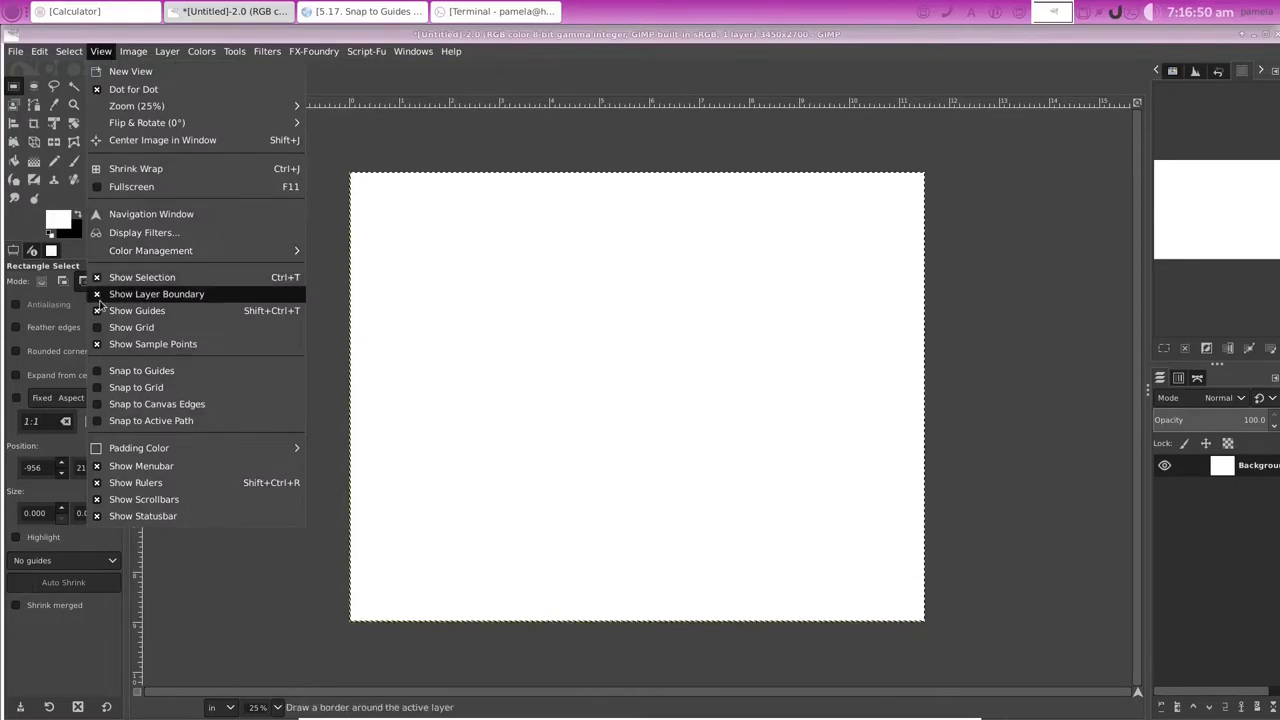
left_click(275, 388)
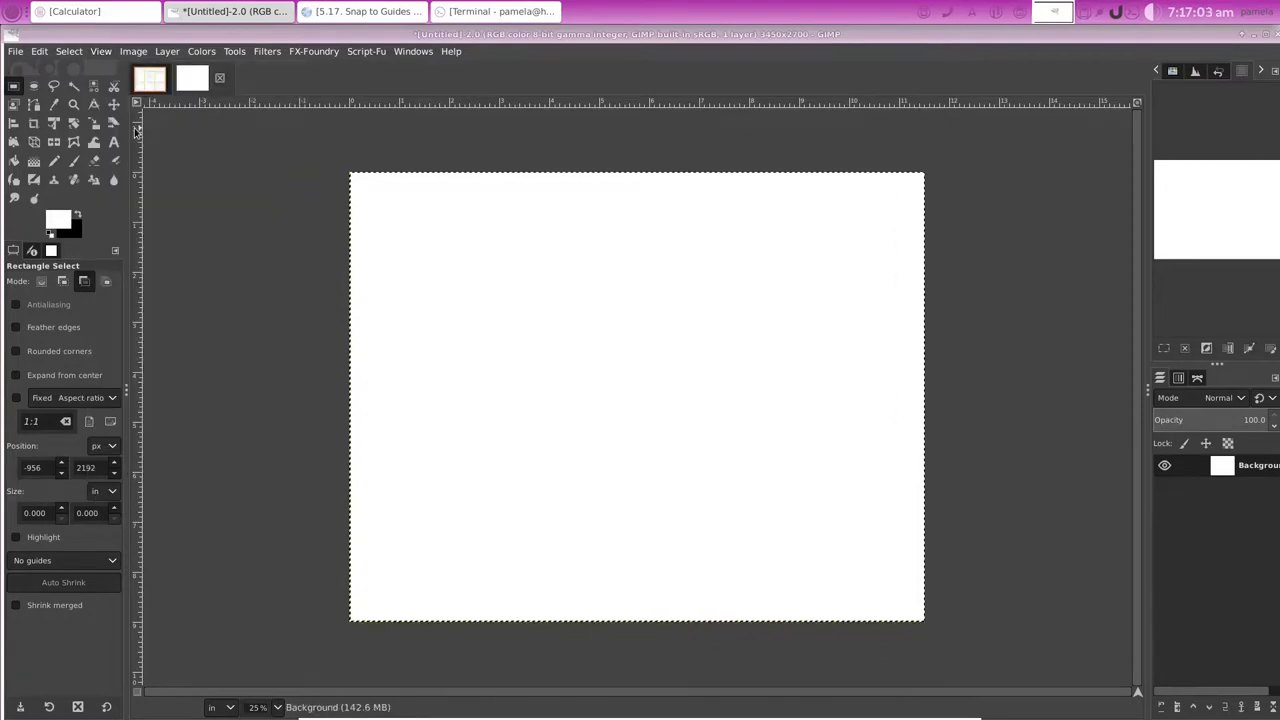
Step: Place guides along the image's left edge and top edge
left_click_drag(137, 130, 918, 132)
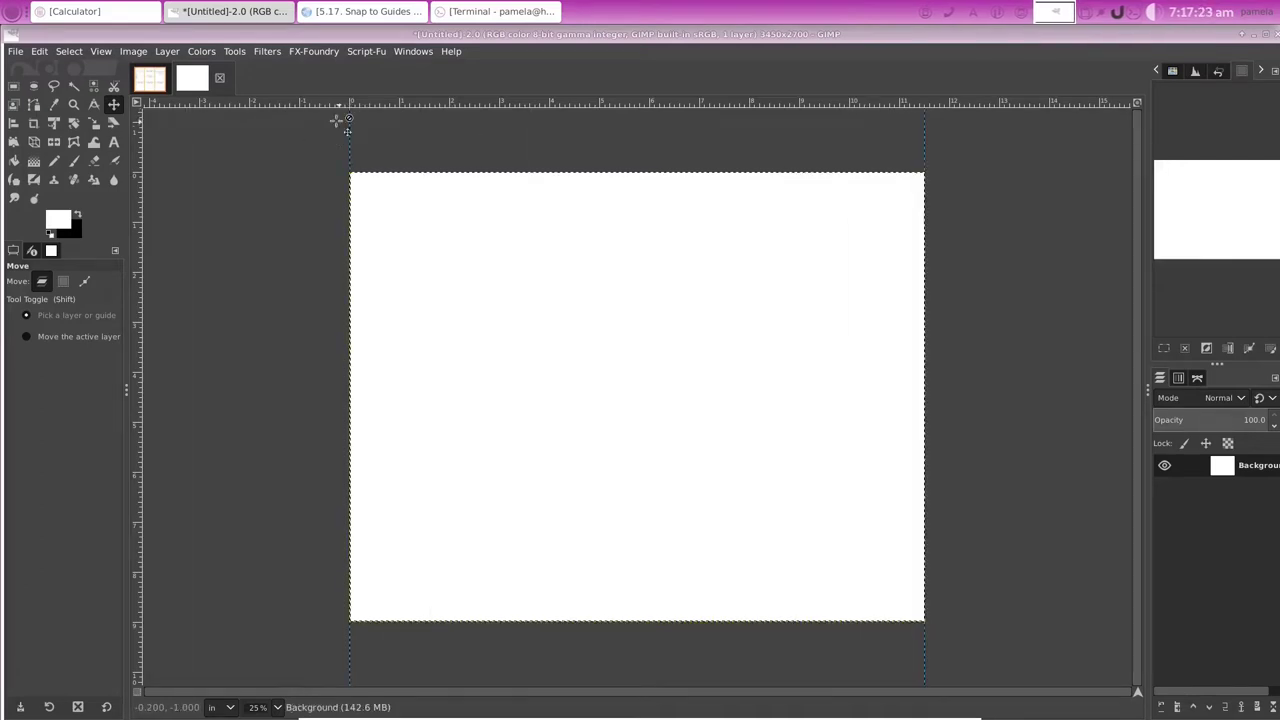
left_click_drag(310, 106, 330, 621)
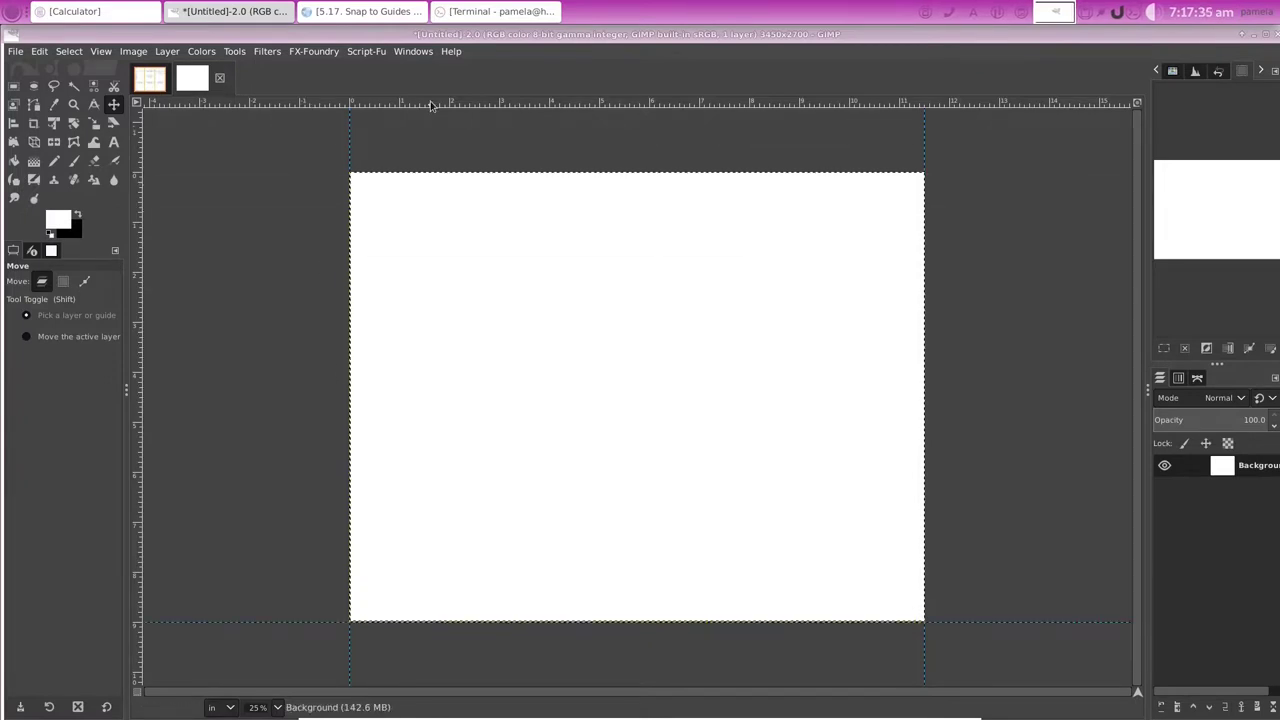
left_click_drag(431, 106, 274, 186)
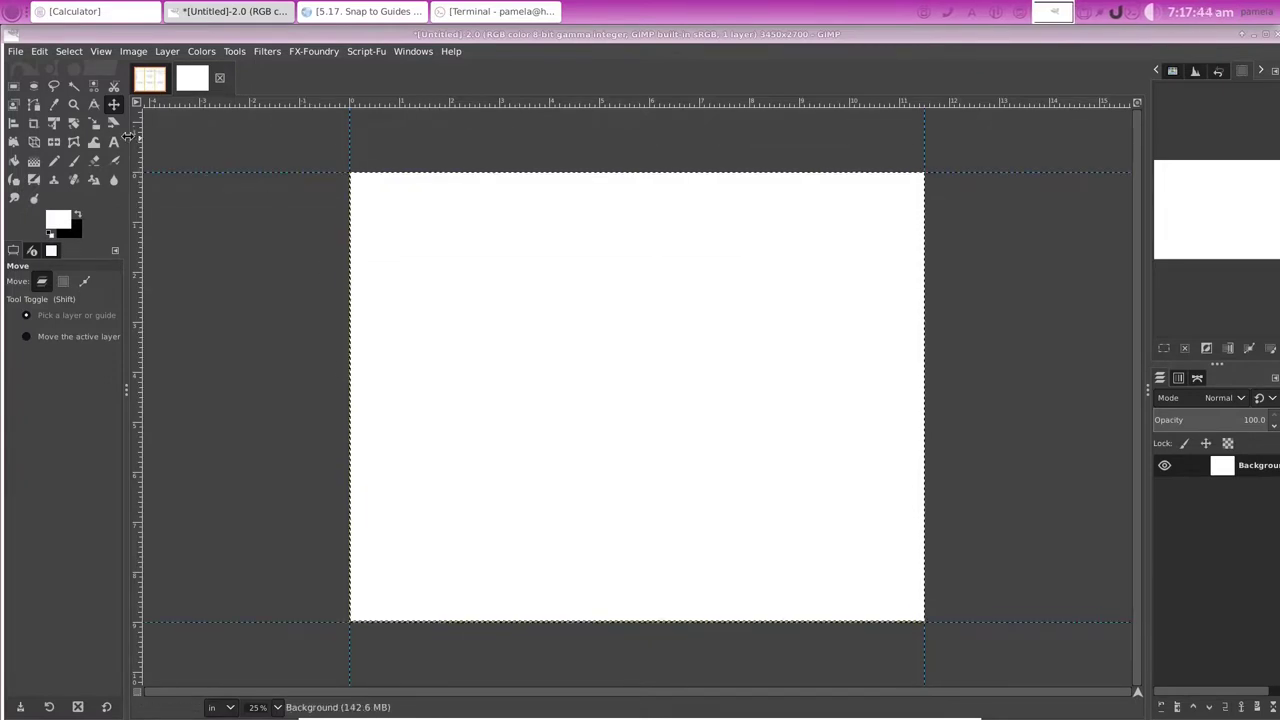
left_click(69, 51)
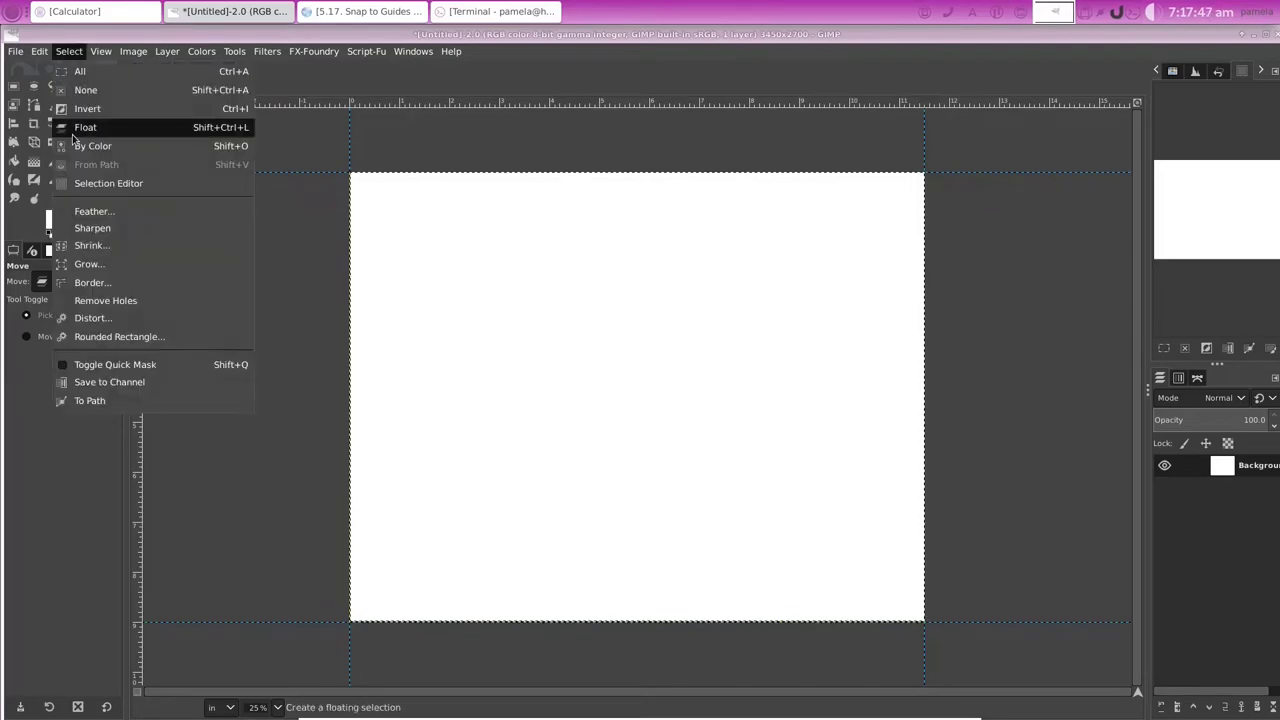
Step: Shrink the selection by 0.250 inches
left_click(89, 246)
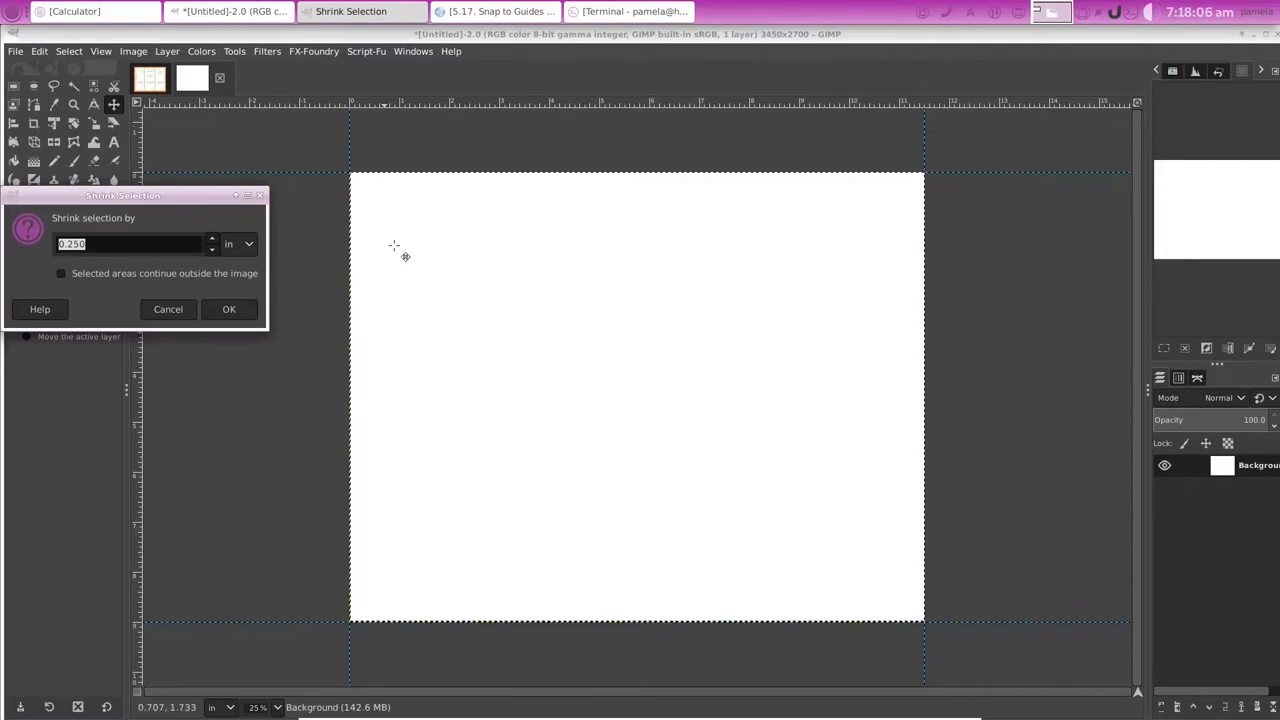
left_click(228, 311)
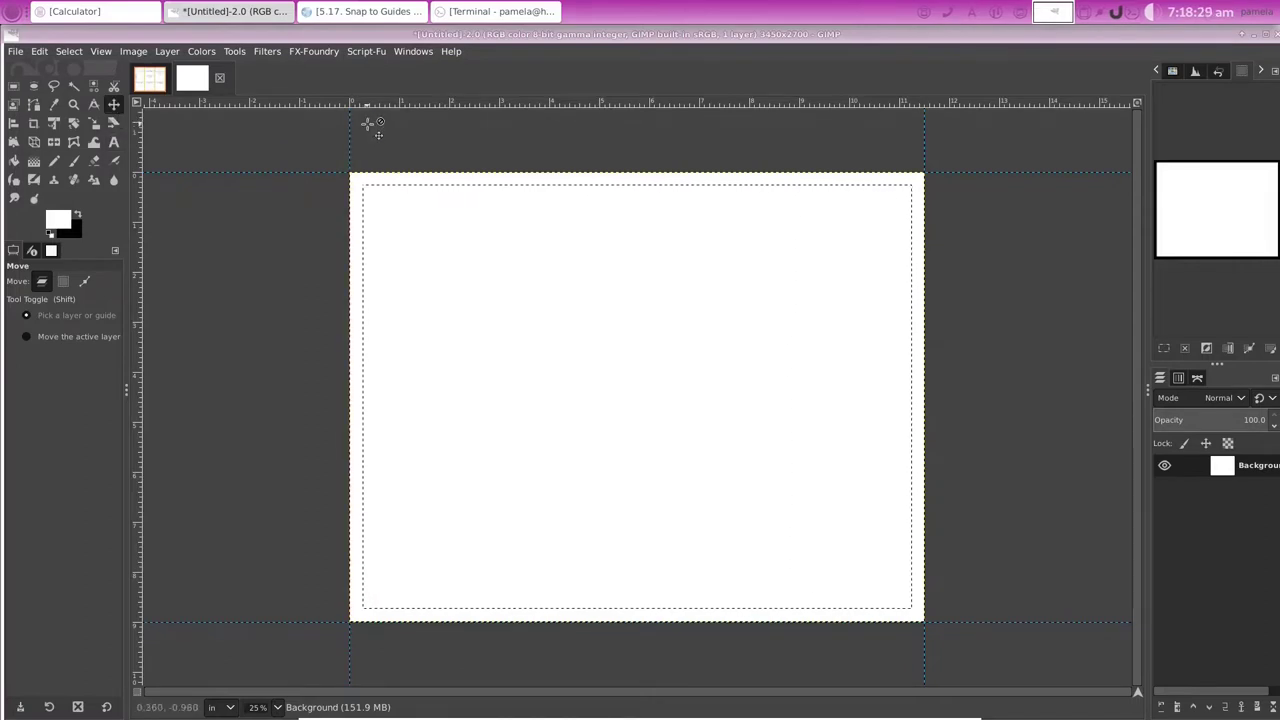
Step: Place guides on the right, left, bottom and top edges of the quarter-inch inset, then invert the selection
left_click_drag(142, 150, 912, 146)
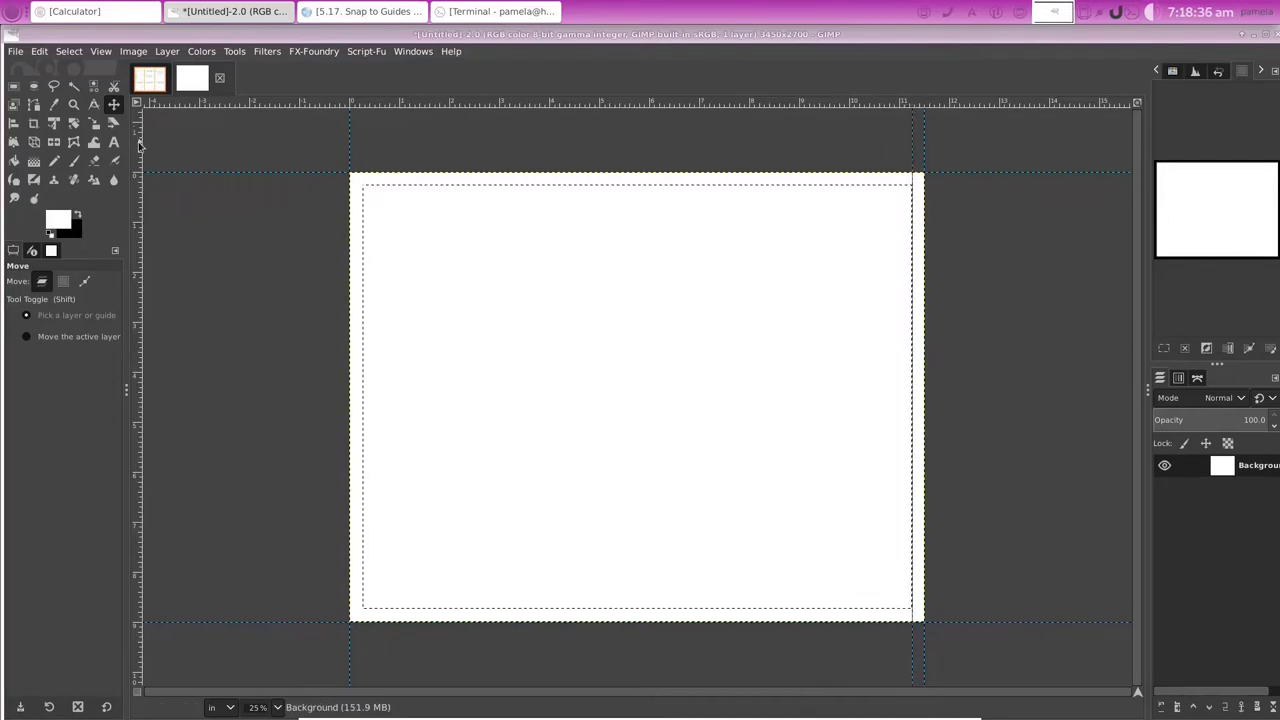
left_click_drag(140, 146, 362, 165)
left_click_drag(231, 103, 231, 607)
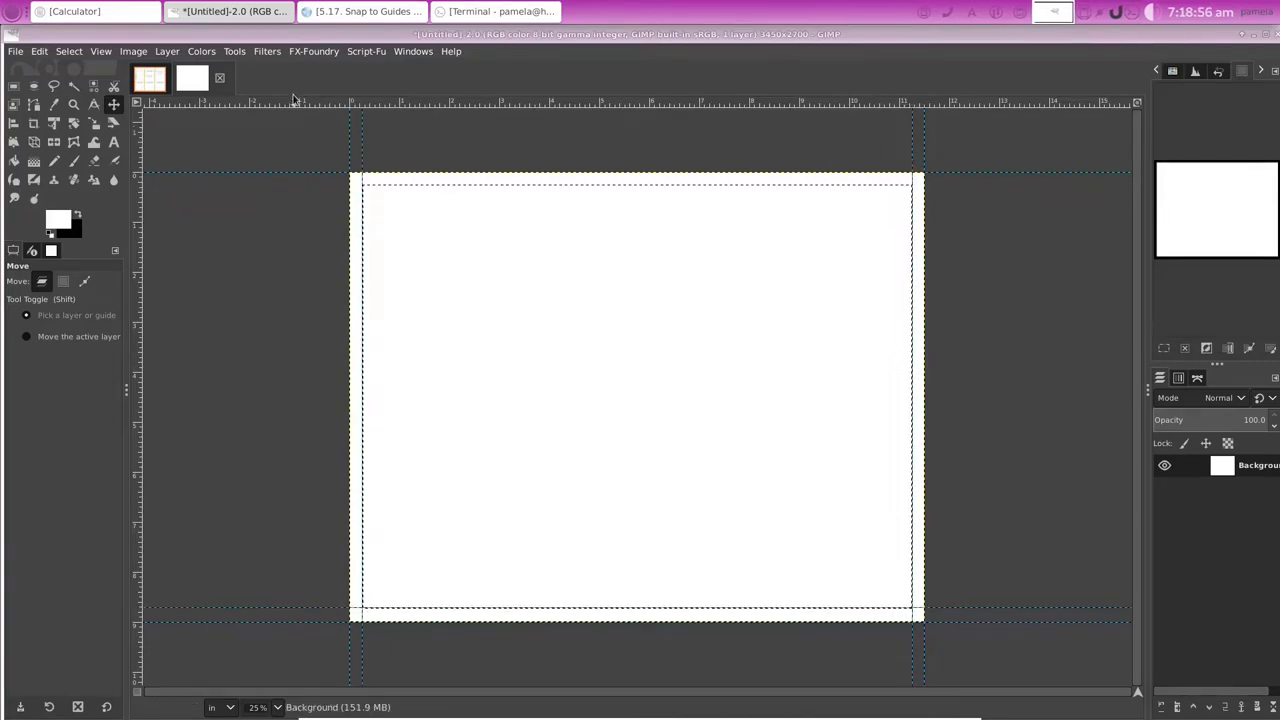
left_click_drag(296, 103, 240, 184)
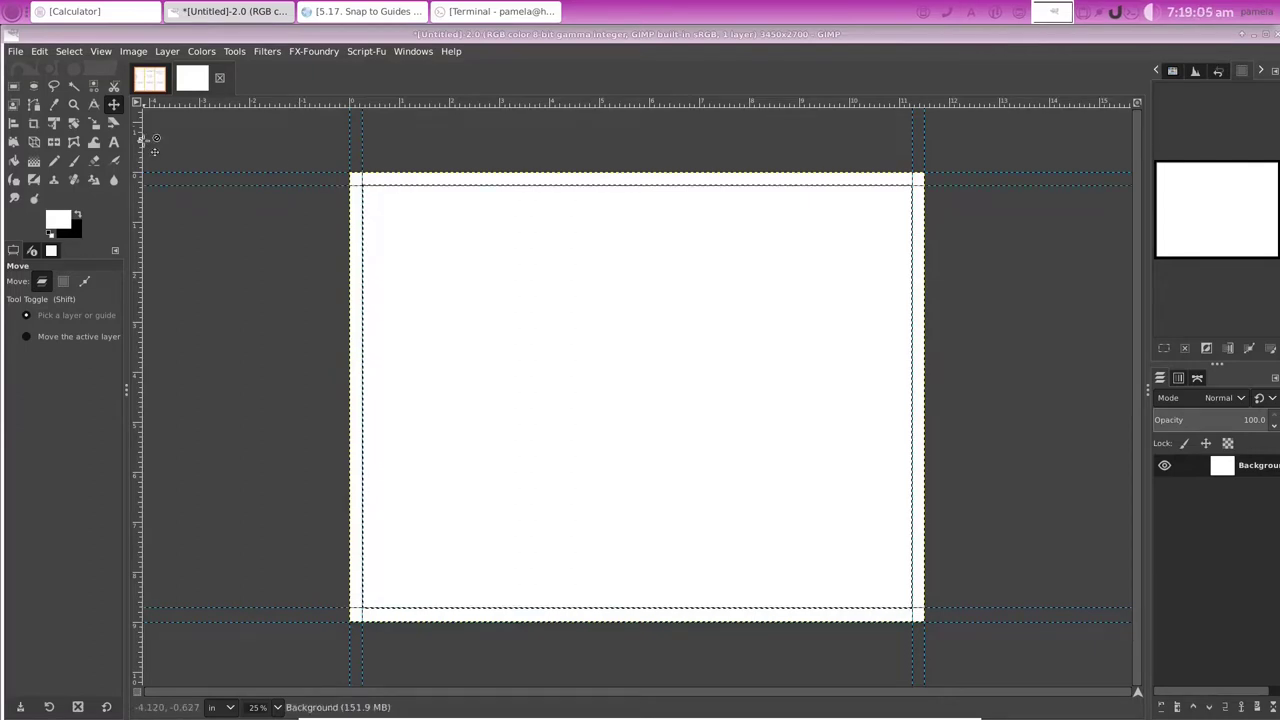
left_click(70, 52)
left_click(87, 108)
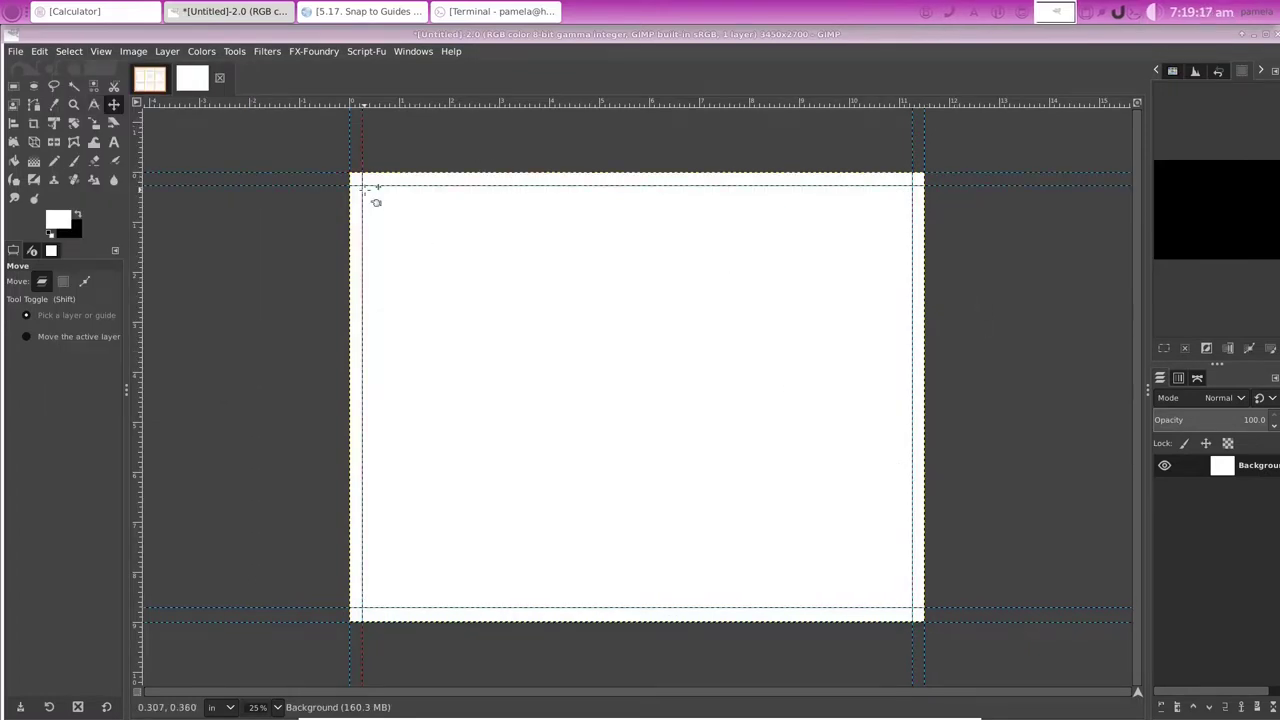
Step: Draw a rectangle selection across the page top with its corner aligned to the inset guides
left_click(13, 87)
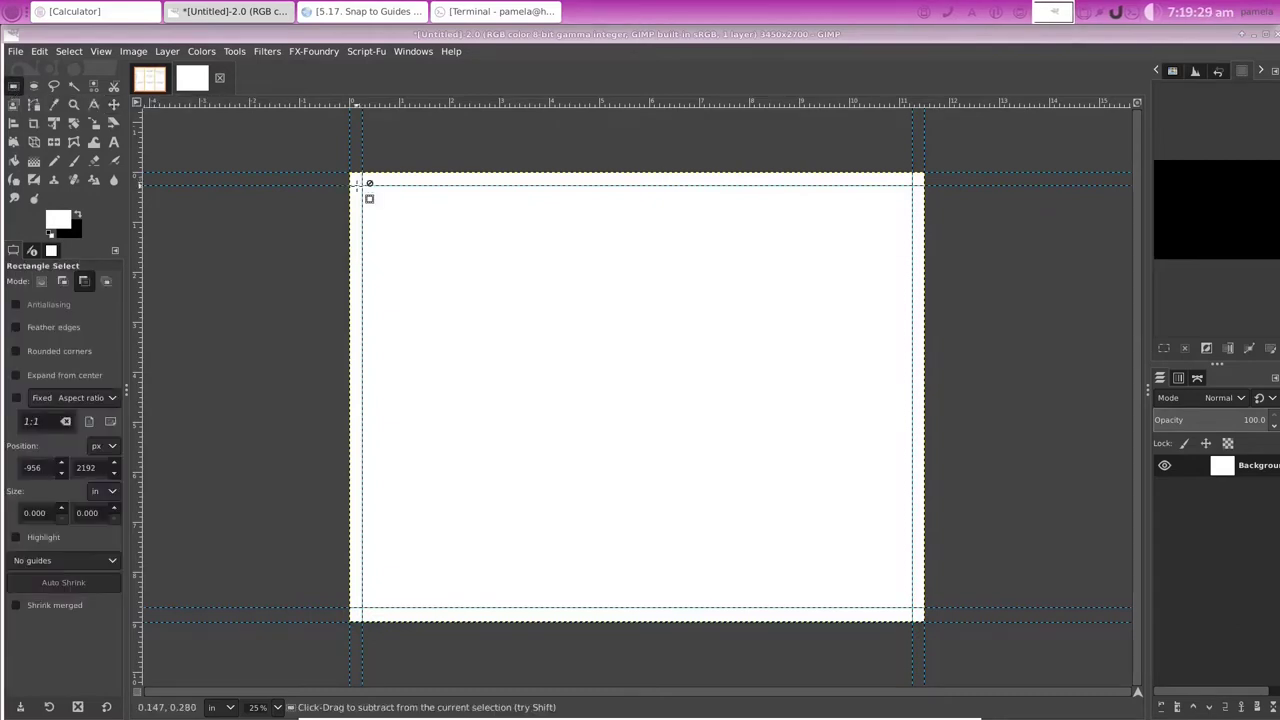
left_click_drag(842, 263, 380, 214)
left_click_drag(491, 194, 491, 203)
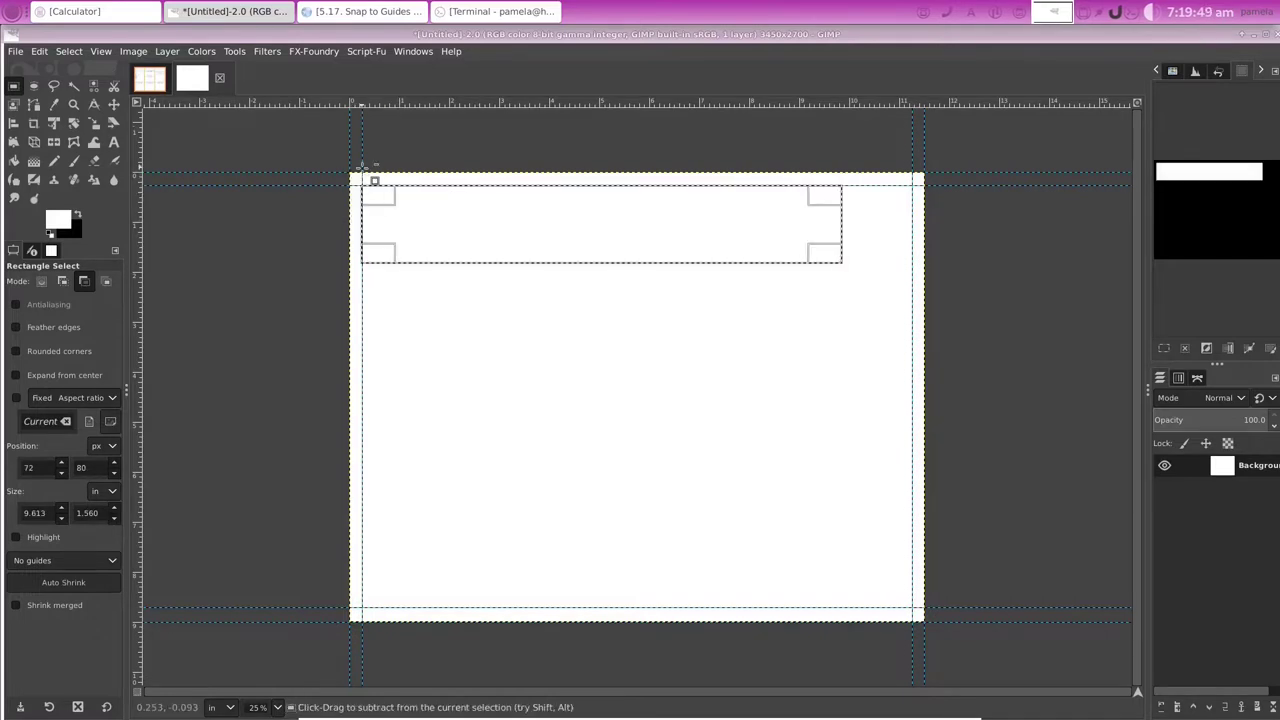
left_click_drag(818, 223, 891, 227)
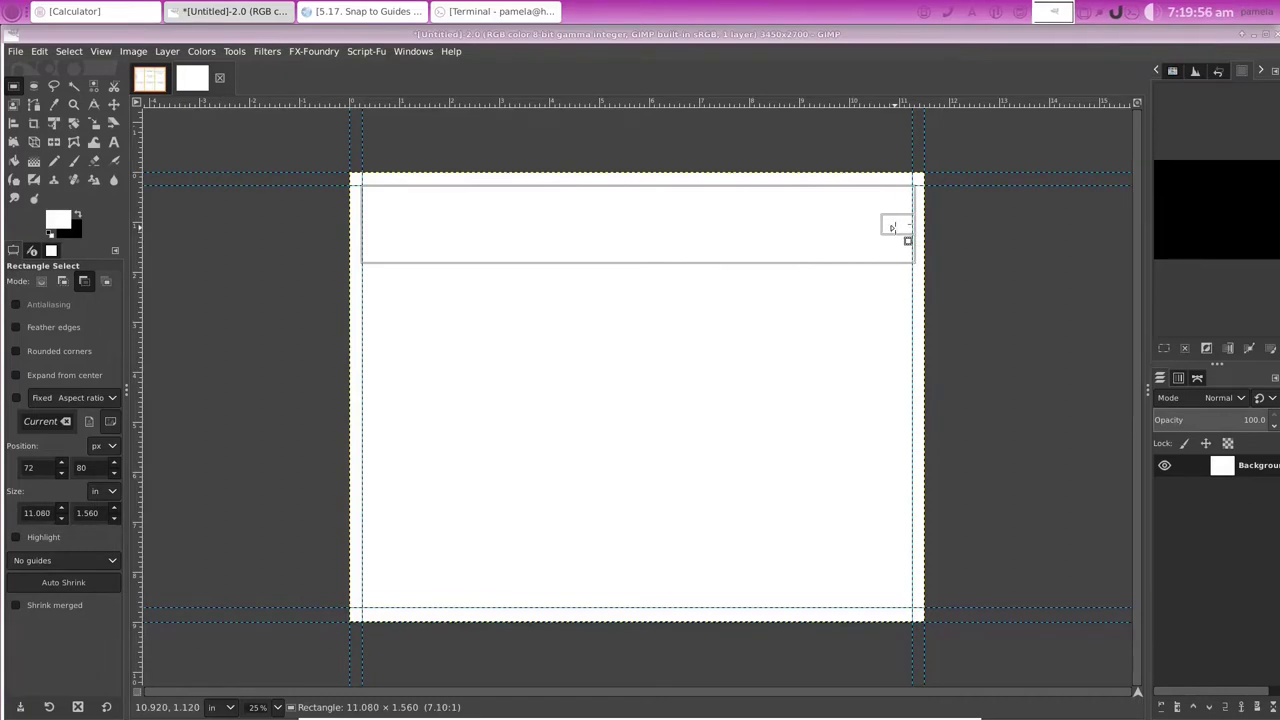
left_click_drag(891, 227, 888, 228)
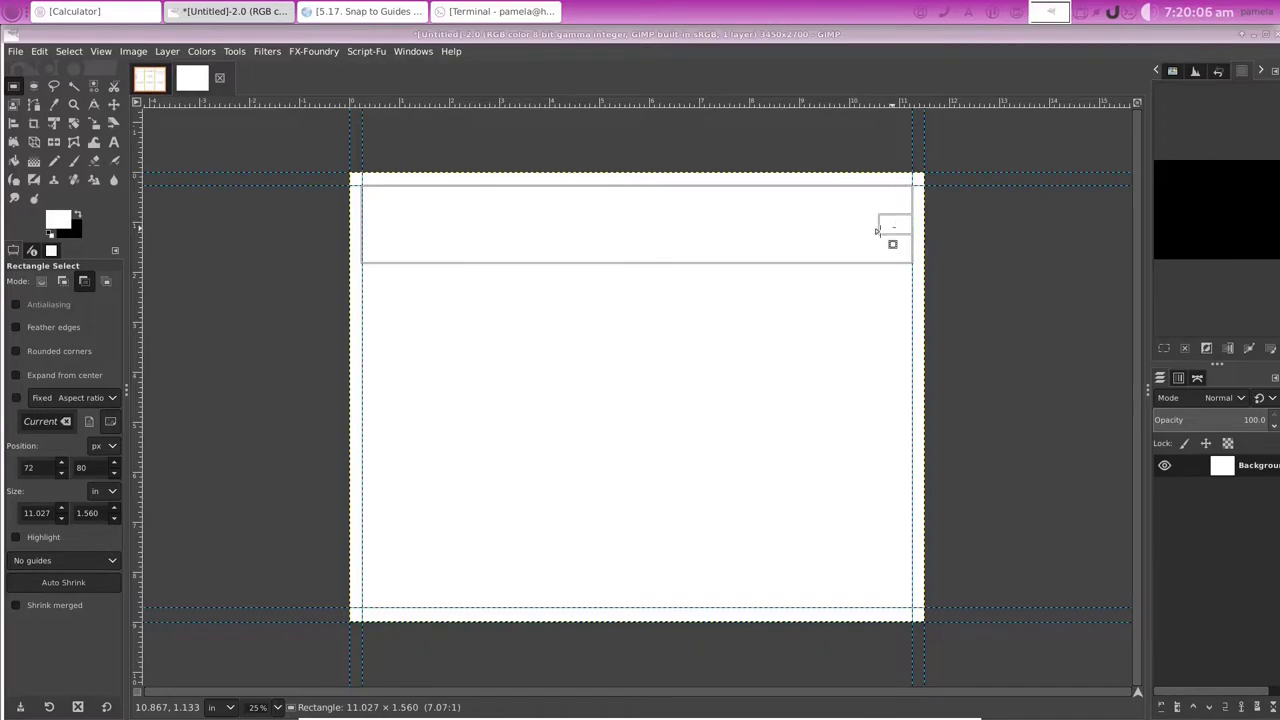
left_click_drag(888, 228, 531, 234)
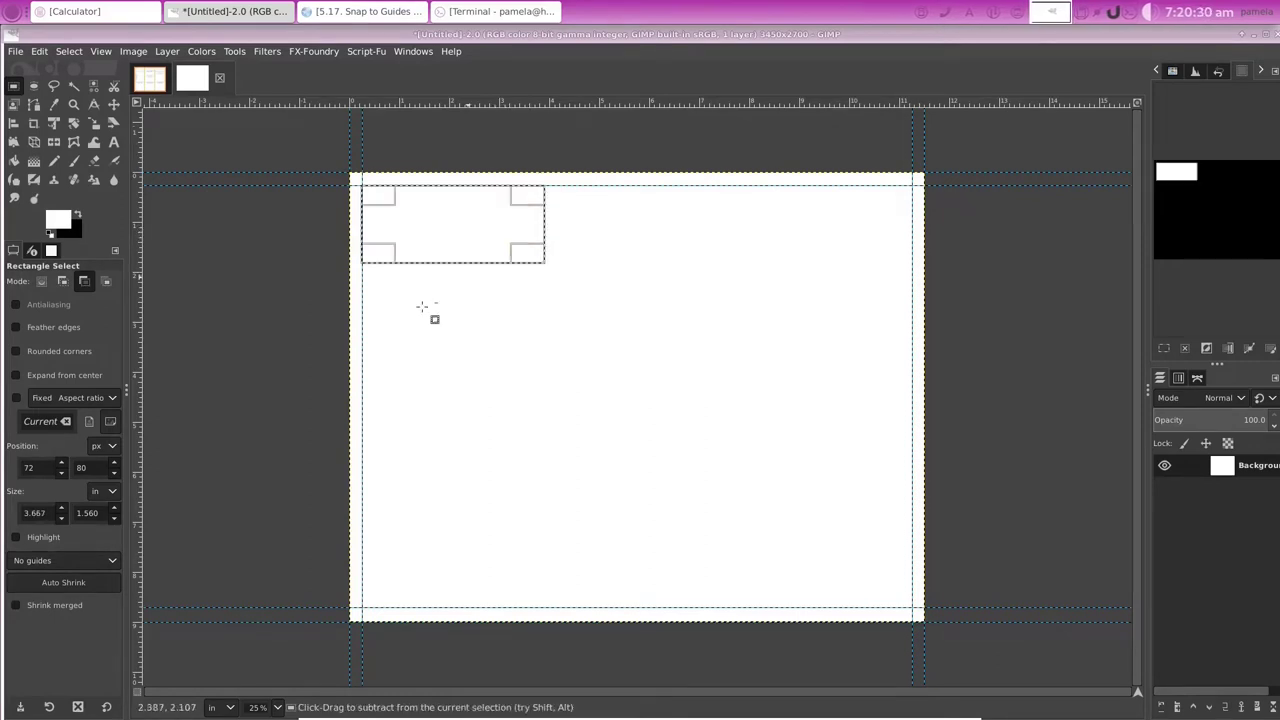
Step: Set the selection width to 3.625 in, guide its right edge, and widen it toward the second fold
left_click(49, 512)
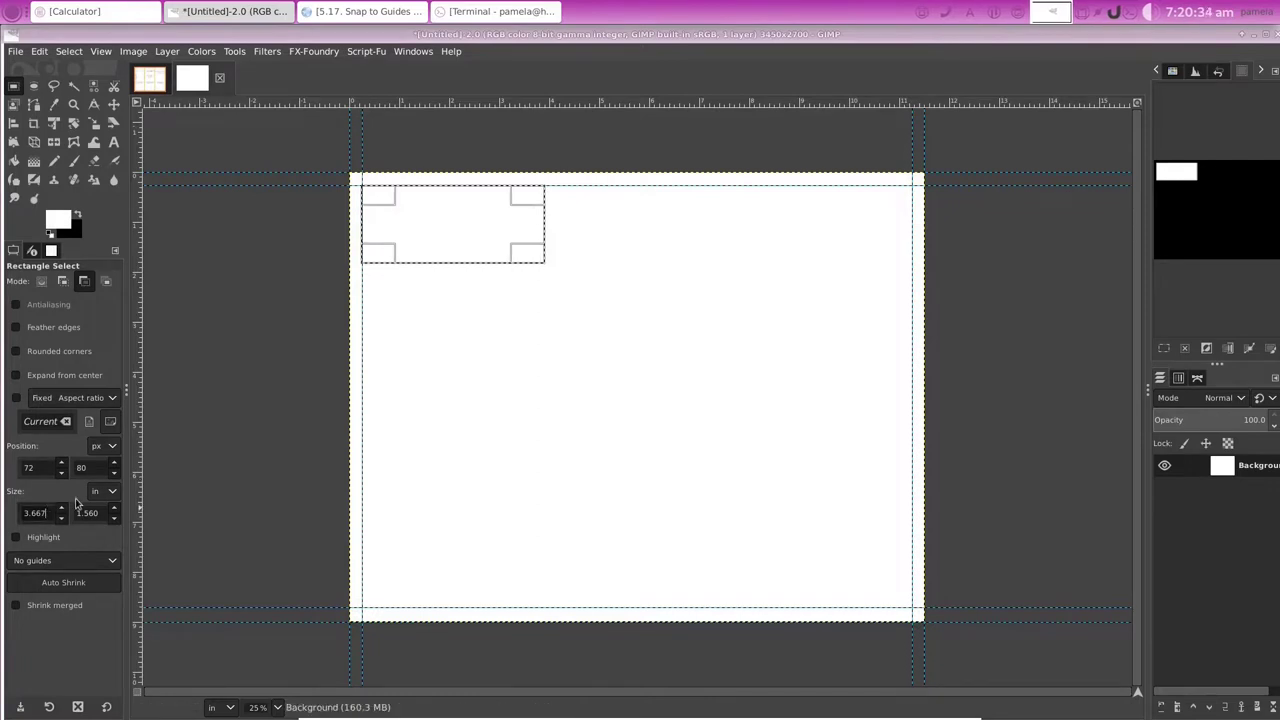
key("BackSpace")
key("BackSpace")
type("25")
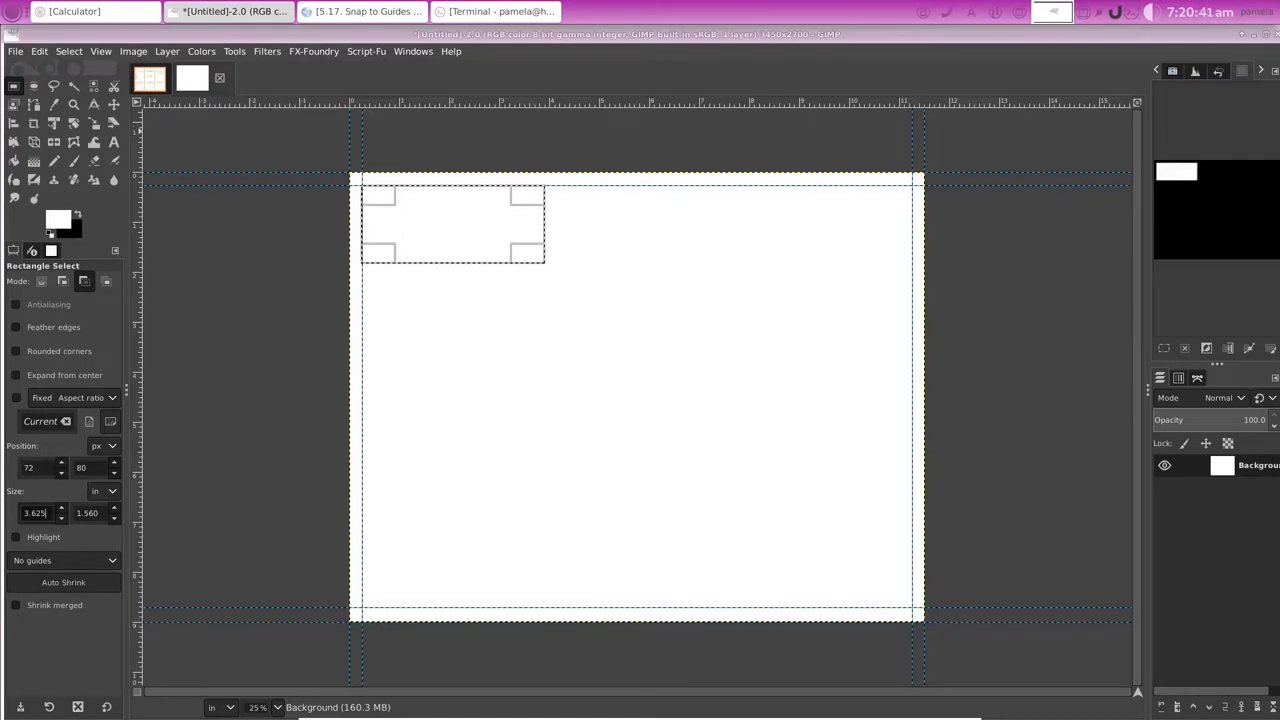
left_click_drag(138, 135, 543, 145)
left_click_drag(543, 231, 704, 224)
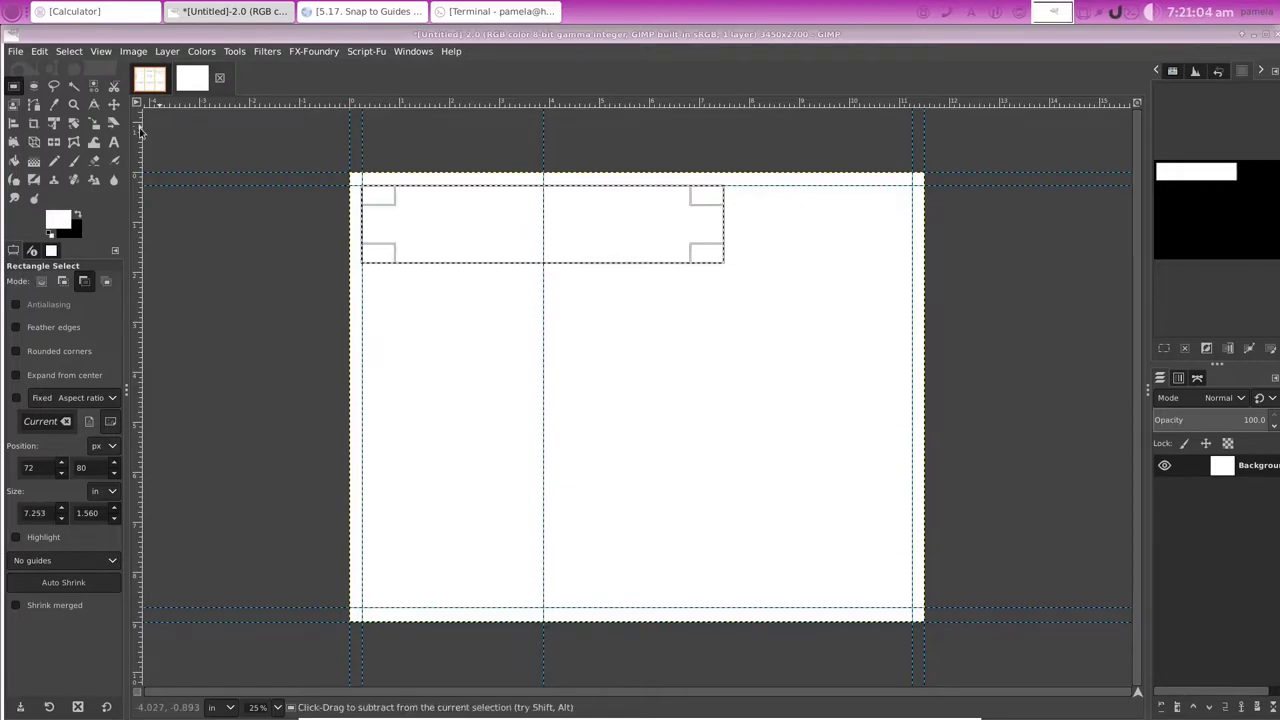
Step: Add a guide near the second fold and correct the selection width to snap to it
left_click_drag(141, 131, 725, 148)
left_click_drag(723, 225, 531, 267)
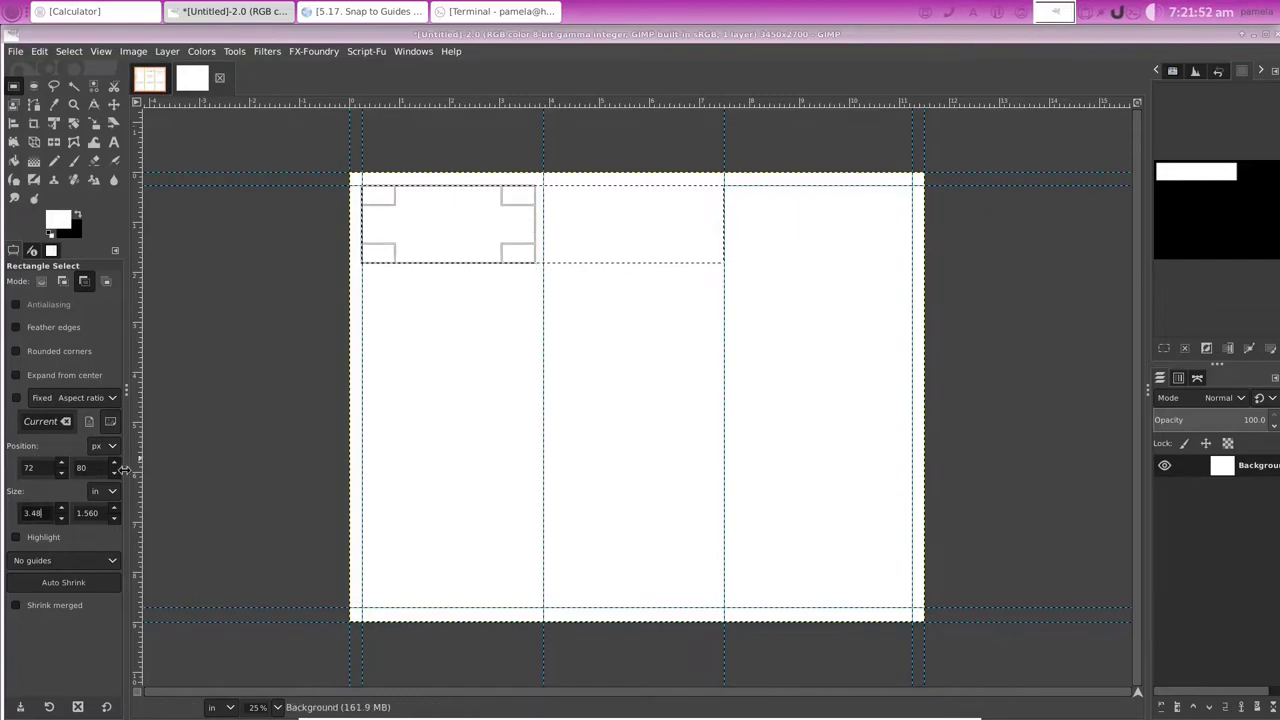
key("BackSpace")
key("BackSpace")
type("5")
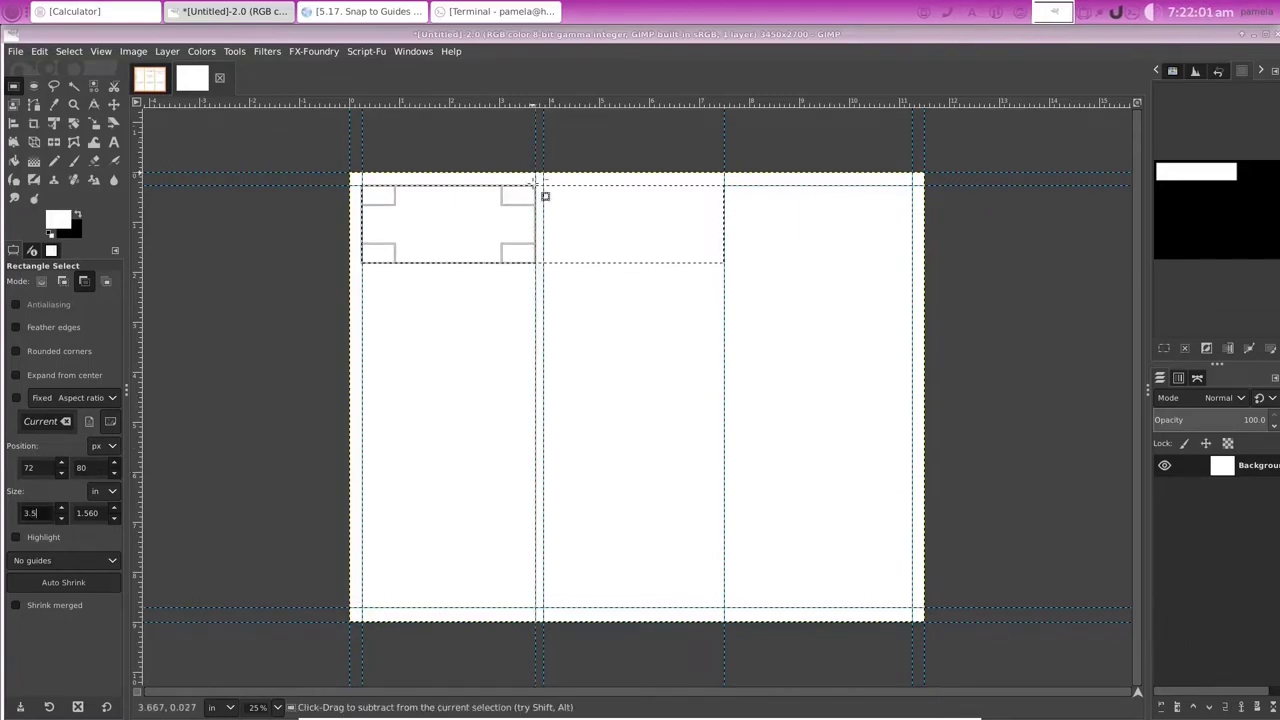
left_click_drag(525, 220, 522, 227)
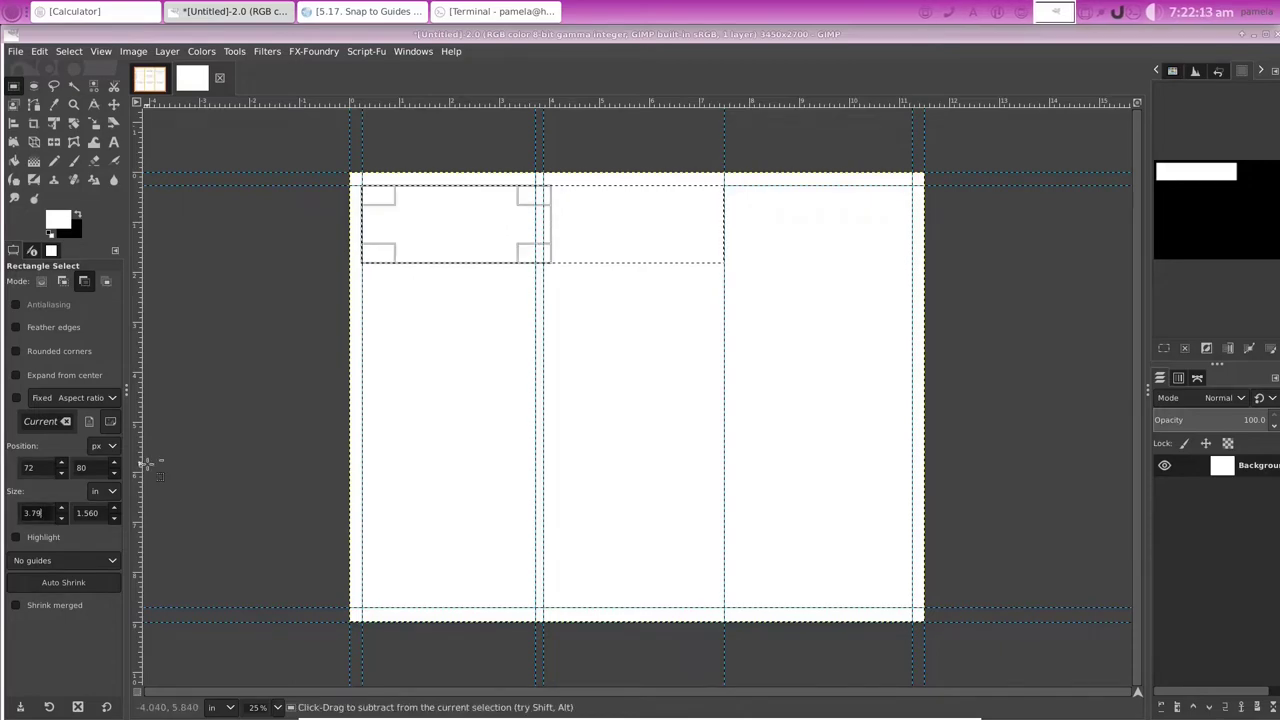
key("BackSpace")
type("5")
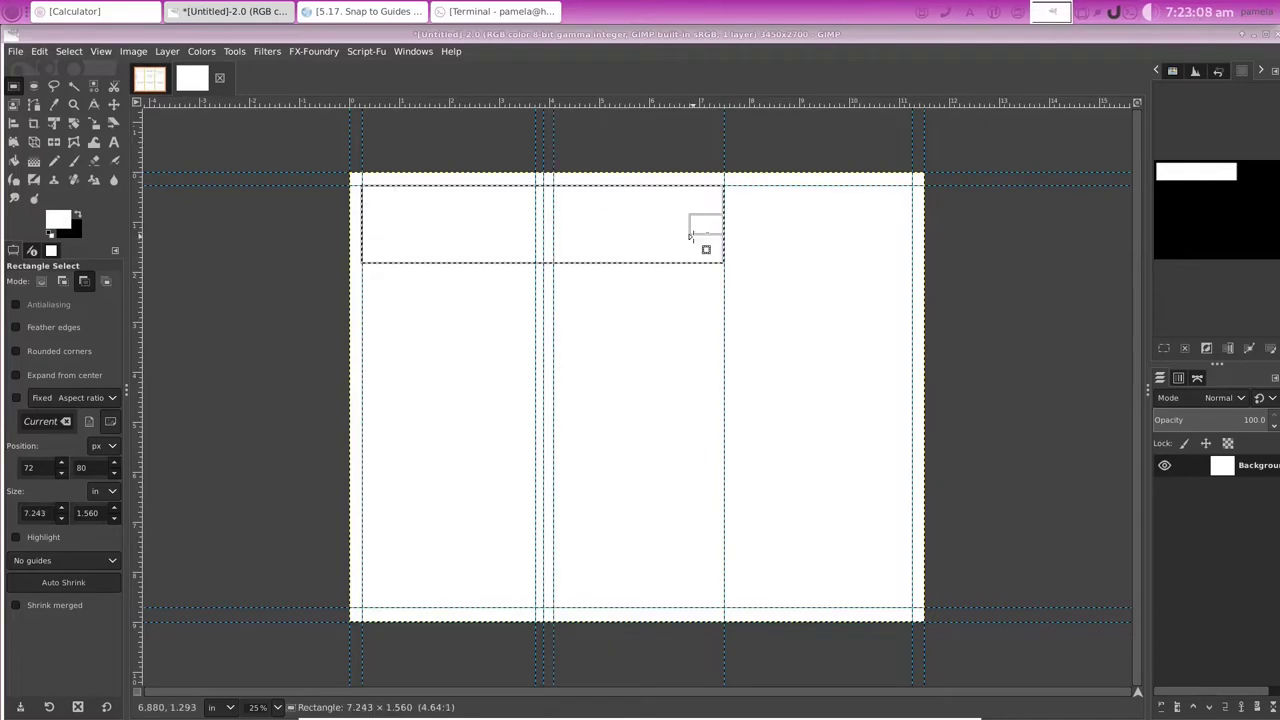
left_click_drag(690, 236, 684, 241)
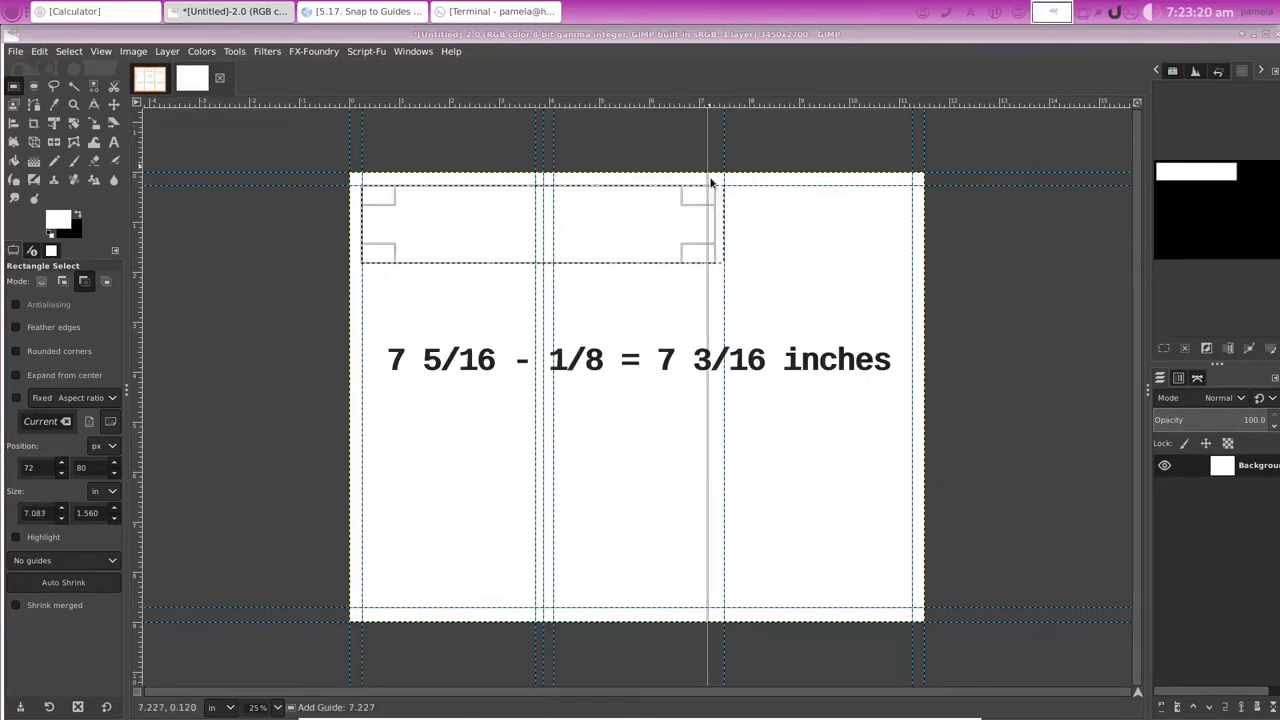
Step: Add vertical guides at the second fold and its fold margin
left_click_drag(708, 180, 714, 186)
left_click_drag(714, 223, 703, 222)
left_click_drag(716, 102, 720, 163)
left_click_drag(720, 163, 720, 164)
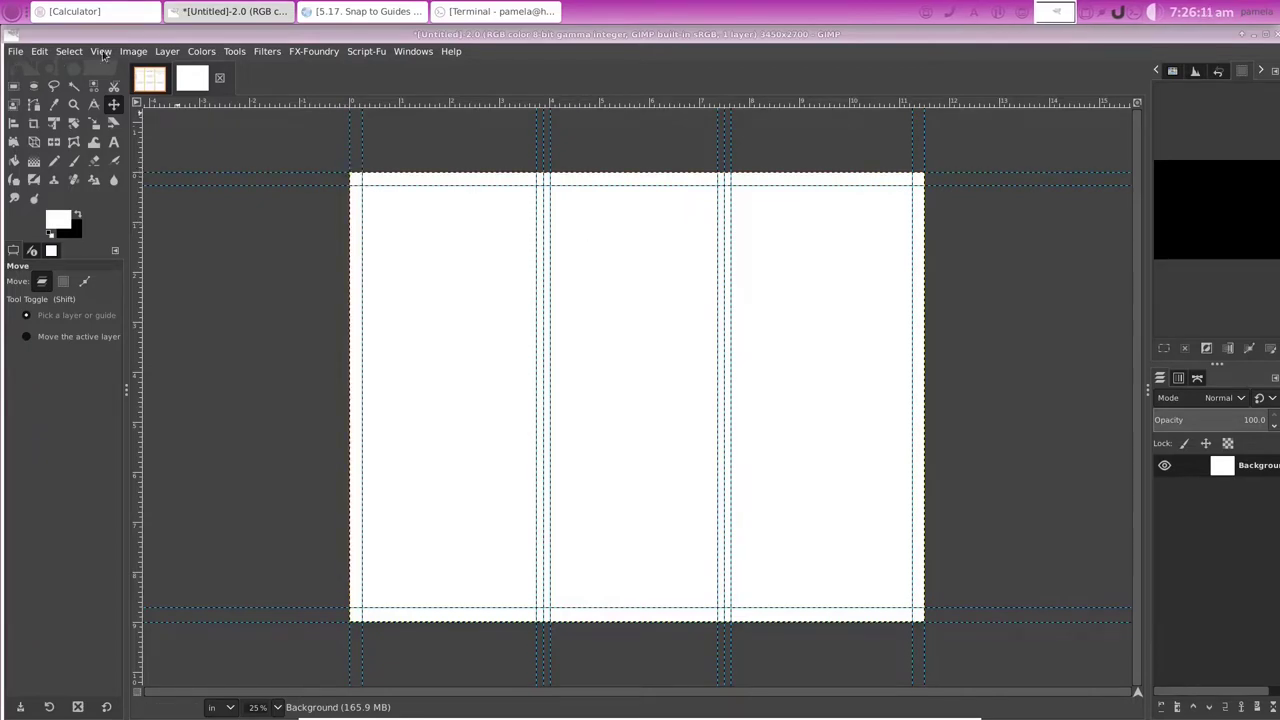
Step: Enable Snap to Guides and make the Red bleed-border layer visible in brochure_merged.xcf
left_click(102, 55)
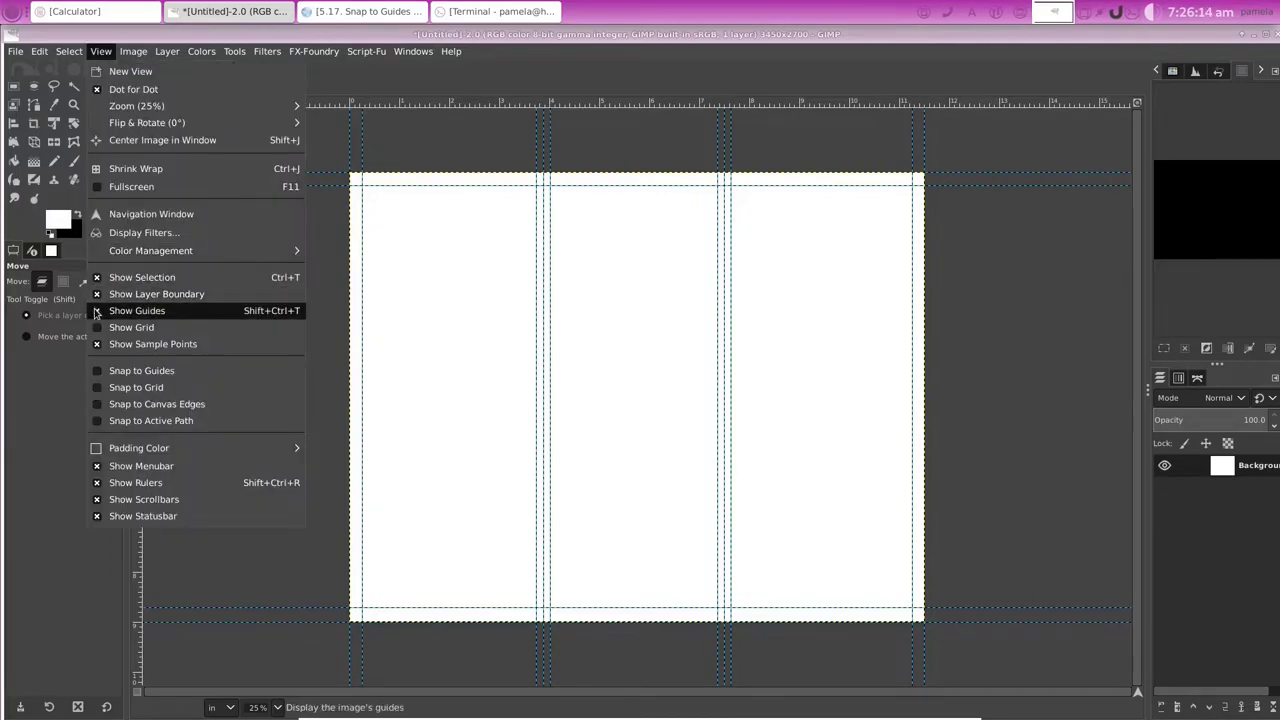
left_click(100, 374)
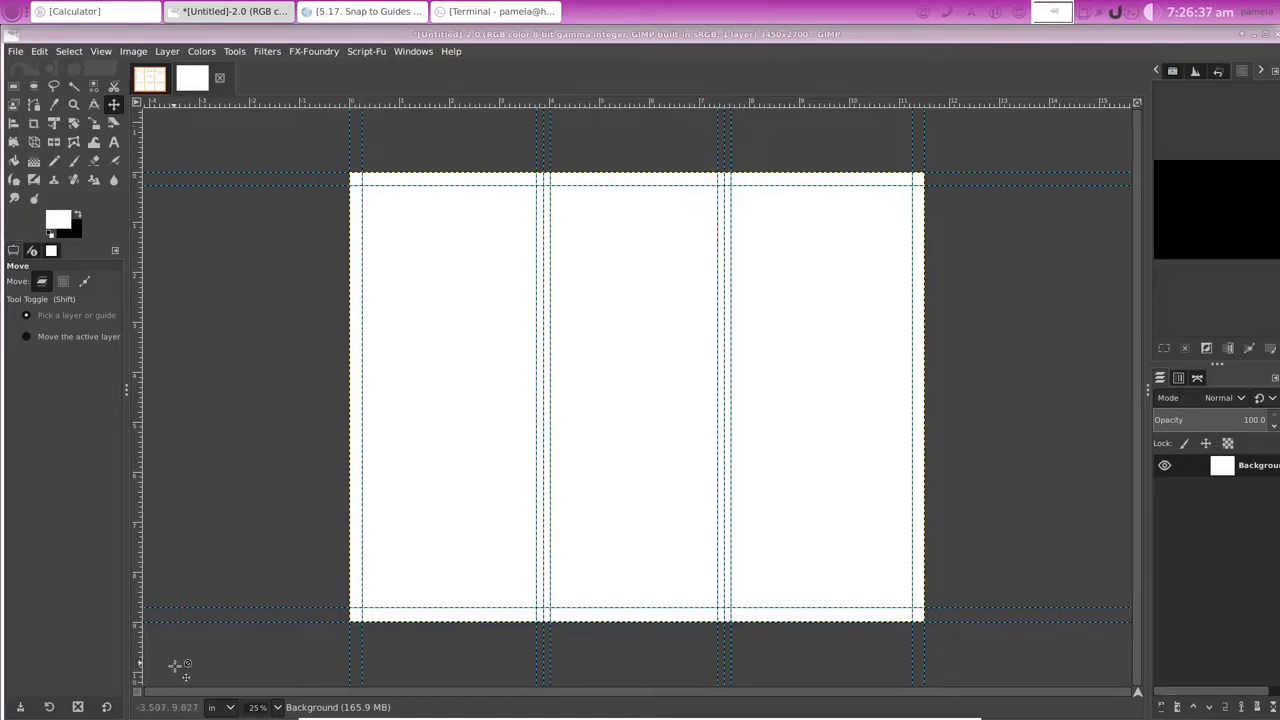
left_click(1164, 575)
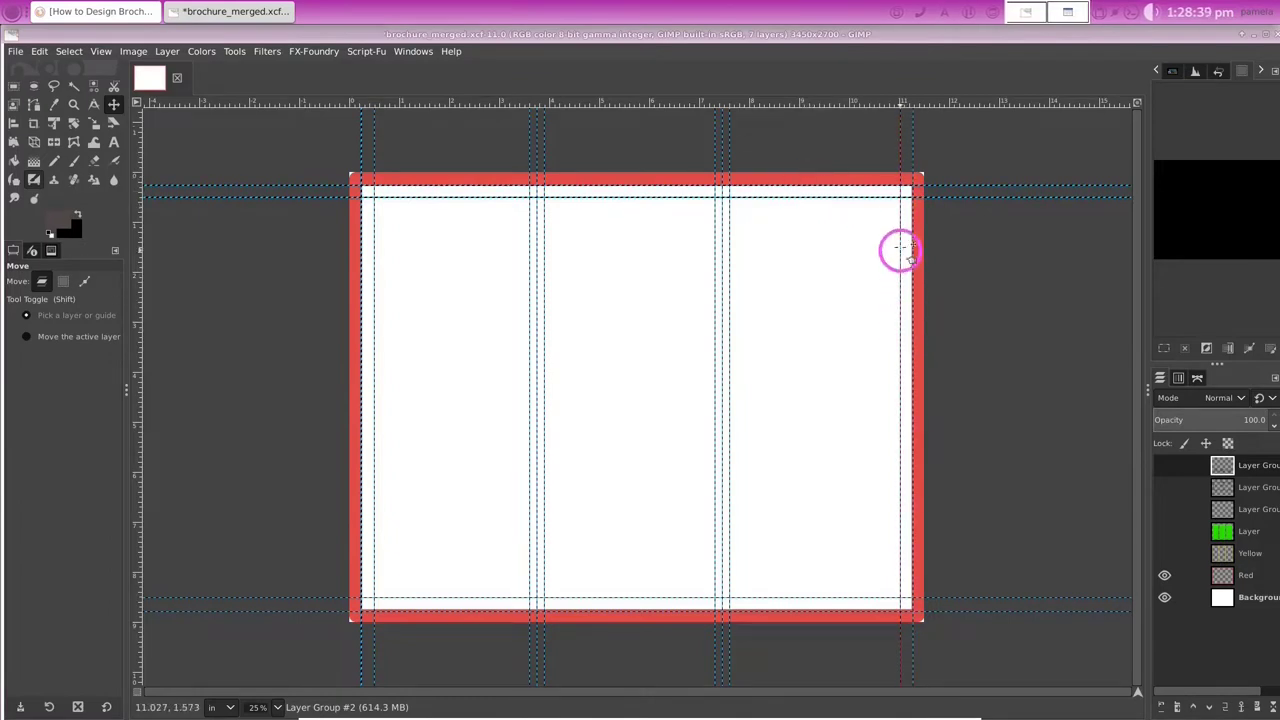
Step: Show the Yellow caution, green safe-area and zone-label group layers, repositioning two vertical guides
left_click(1164, 555)
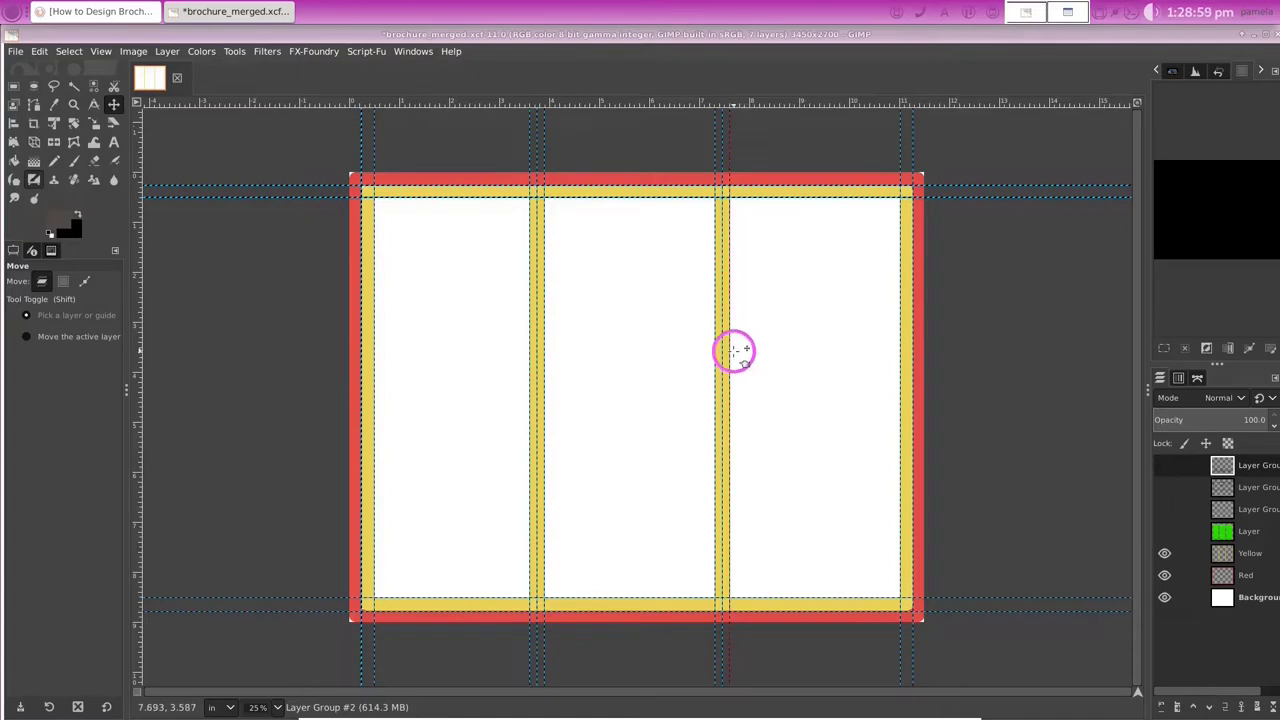
mouse_move(733, 350)
left_mouse_down()
mouse_move(723, 346)
mouse_move(722, 375)
mouse_move(714, 289)
mouse_move(714, 400)
mouse_move(727, 334)
left_mouse_up()
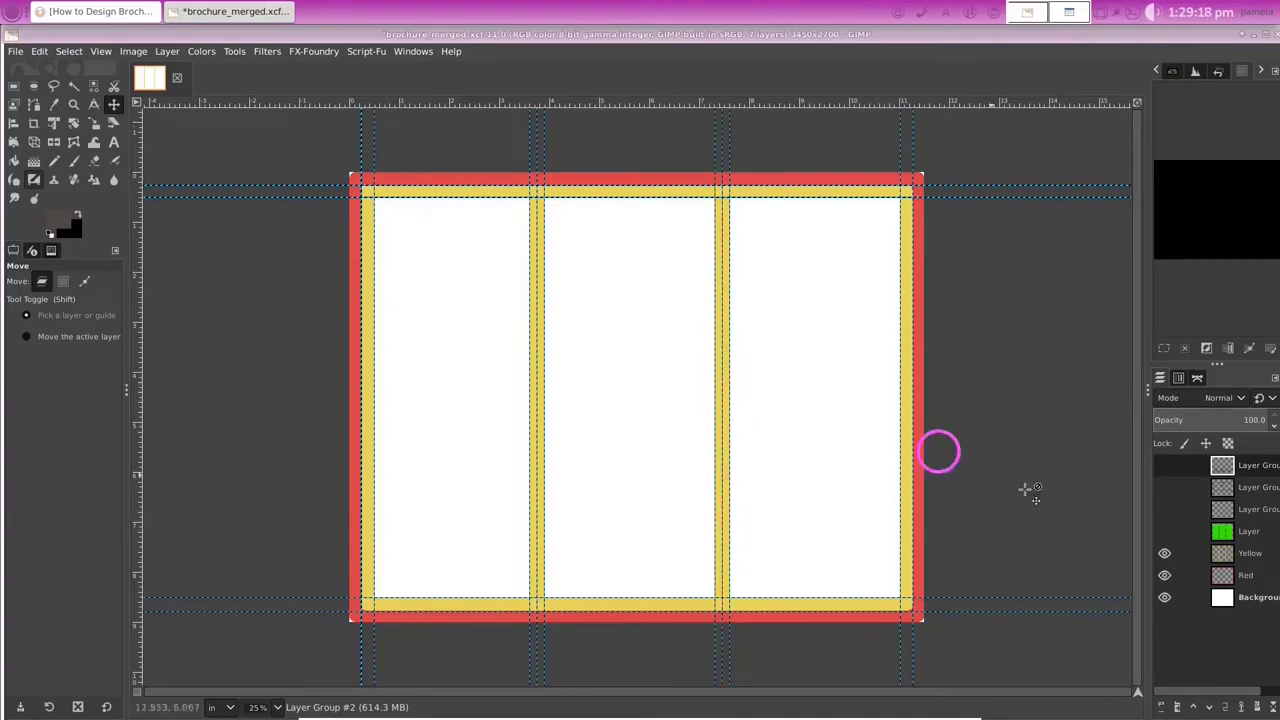
left_click(1164, 531)
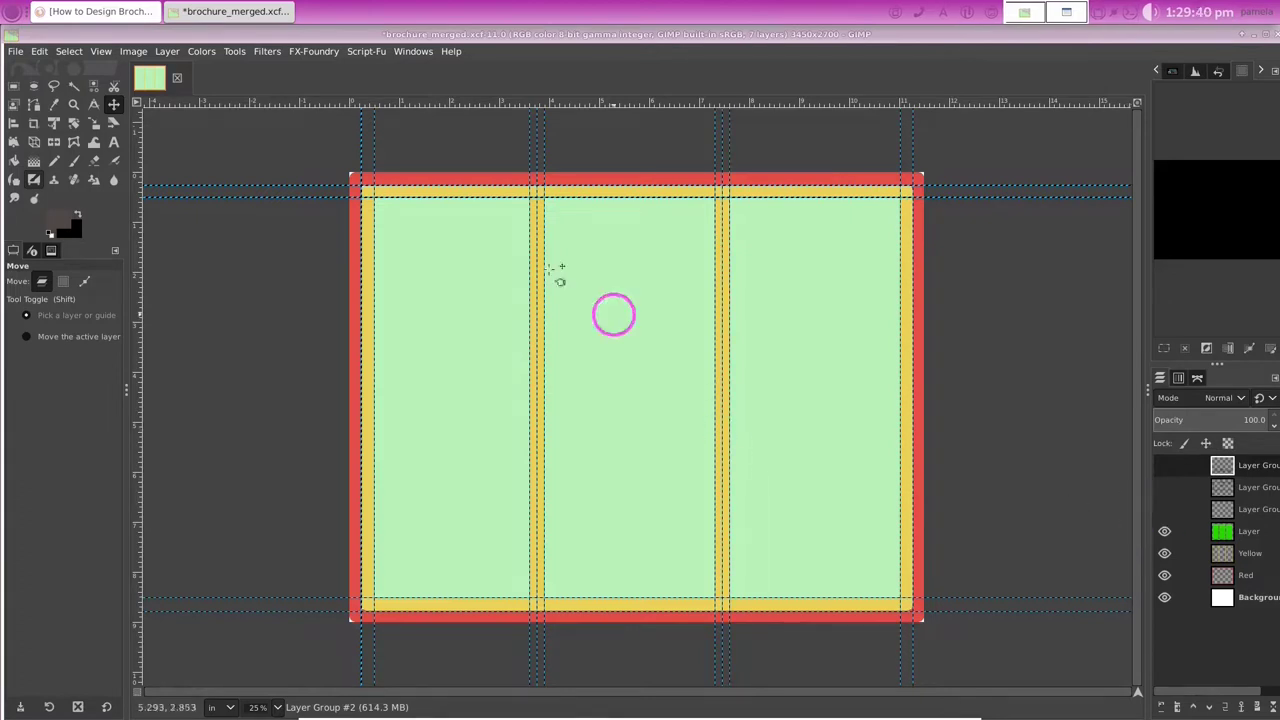
left_click_drag(420, 163, 374, 138)
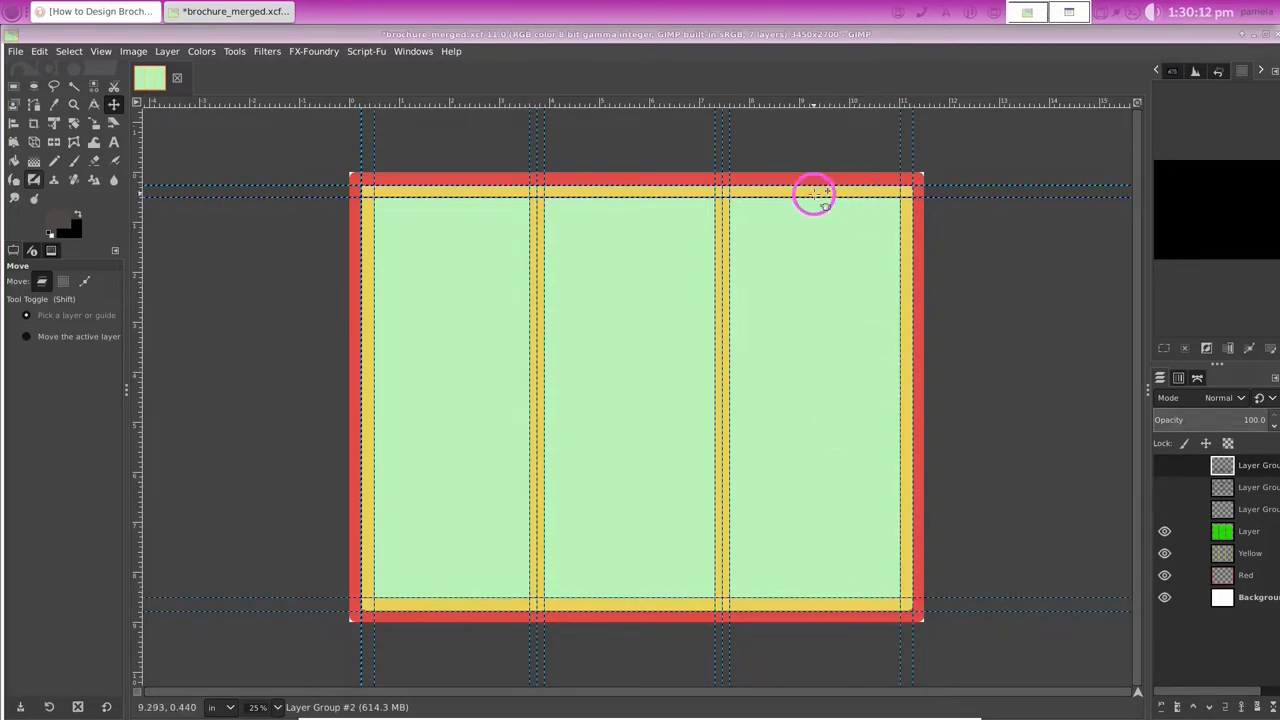
left_click(1164, 509)
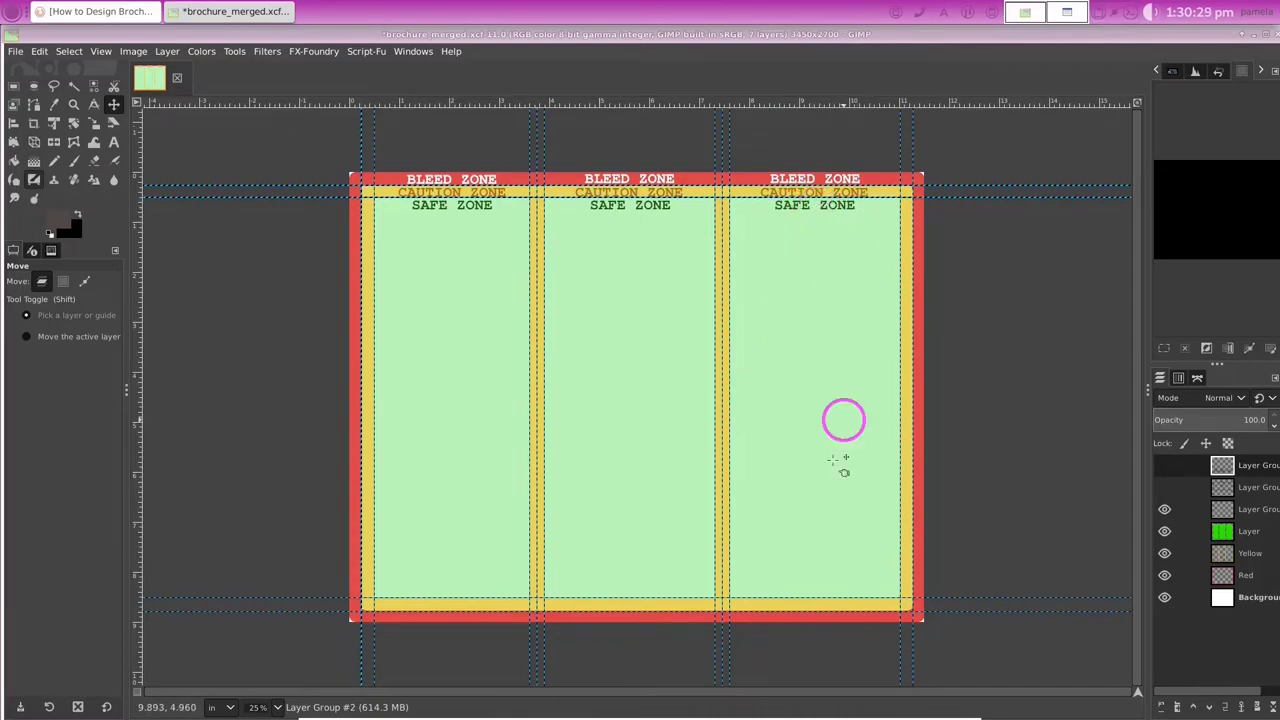
Step: Briefly show the annotation group and panel notes, then hide all template and zone layers except Red
left_click(1164, 487)
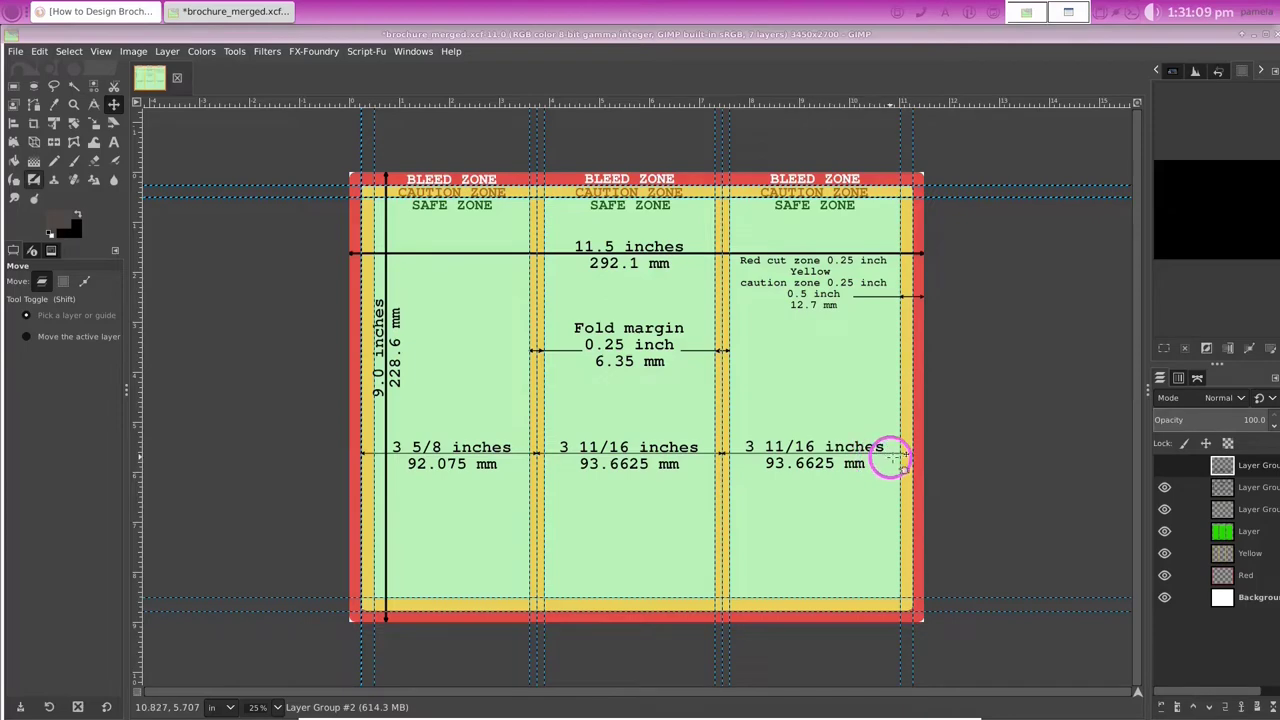
left_click(1164, 465)
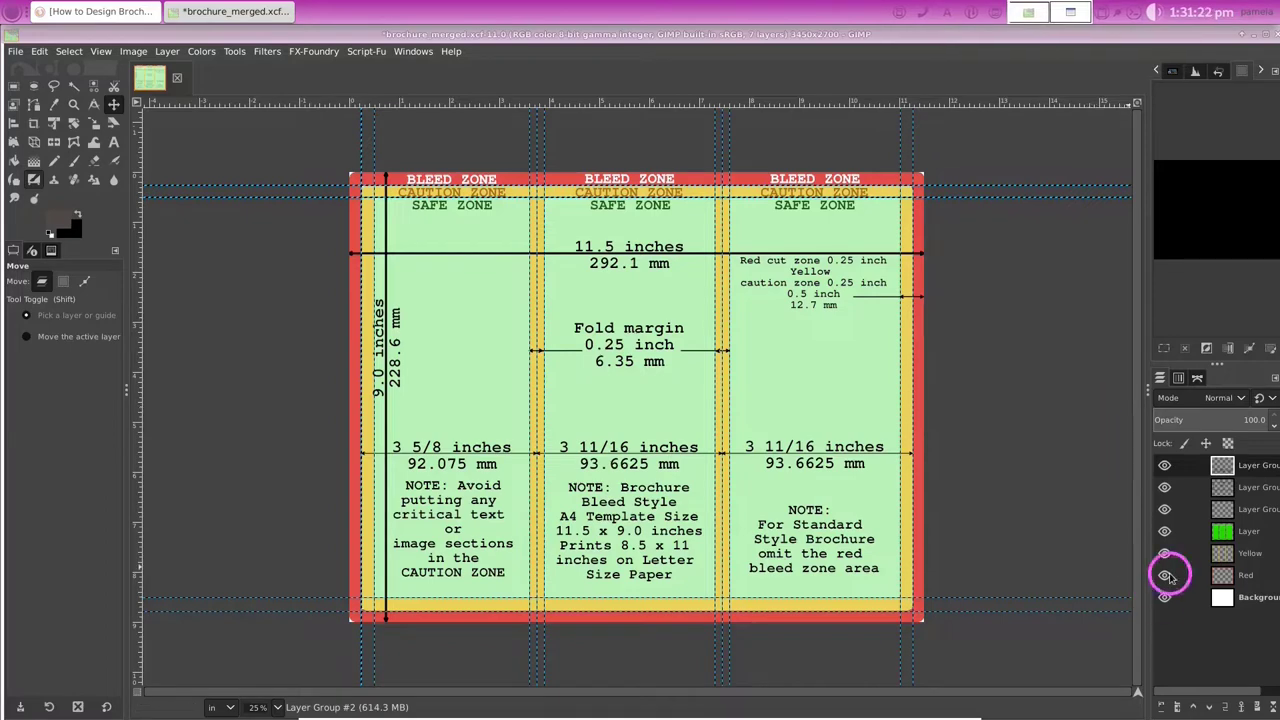
left_click_drag(1170, 468, 1170, 560)
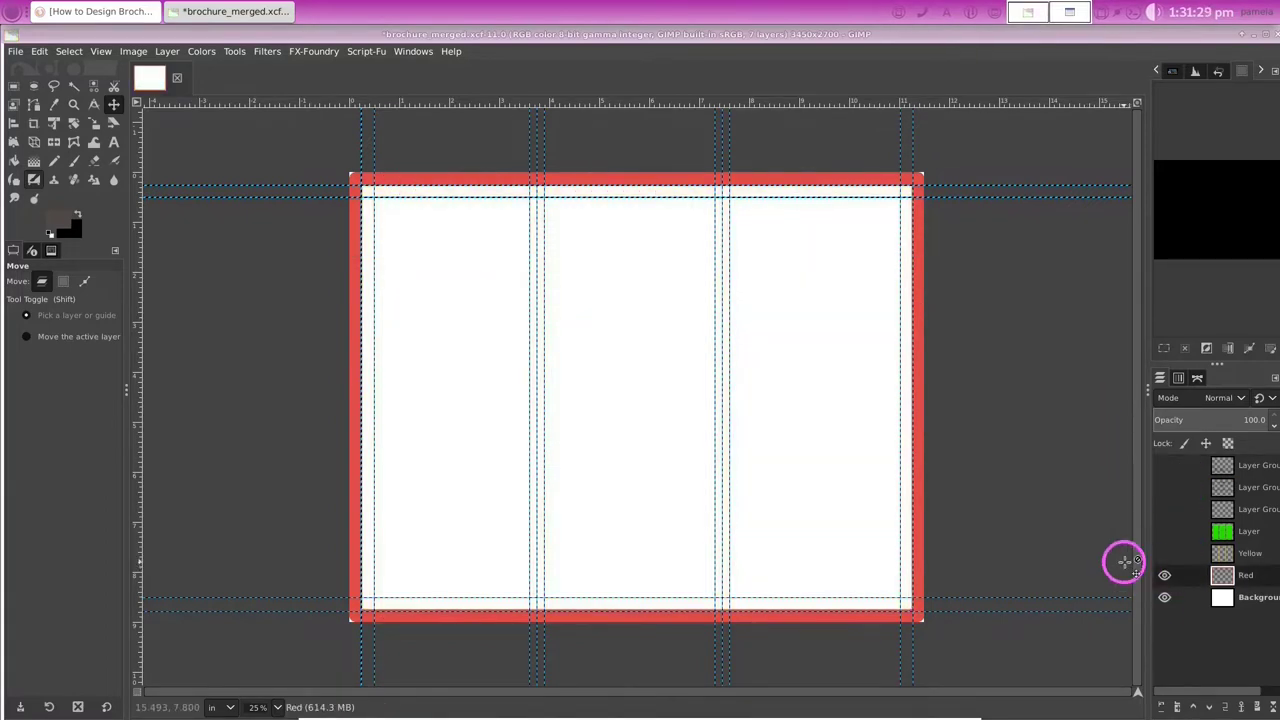
Step: Hide the Red layer and add a new transparent 3450×2700 Layer #1 above the background
left_click(1164, 575)
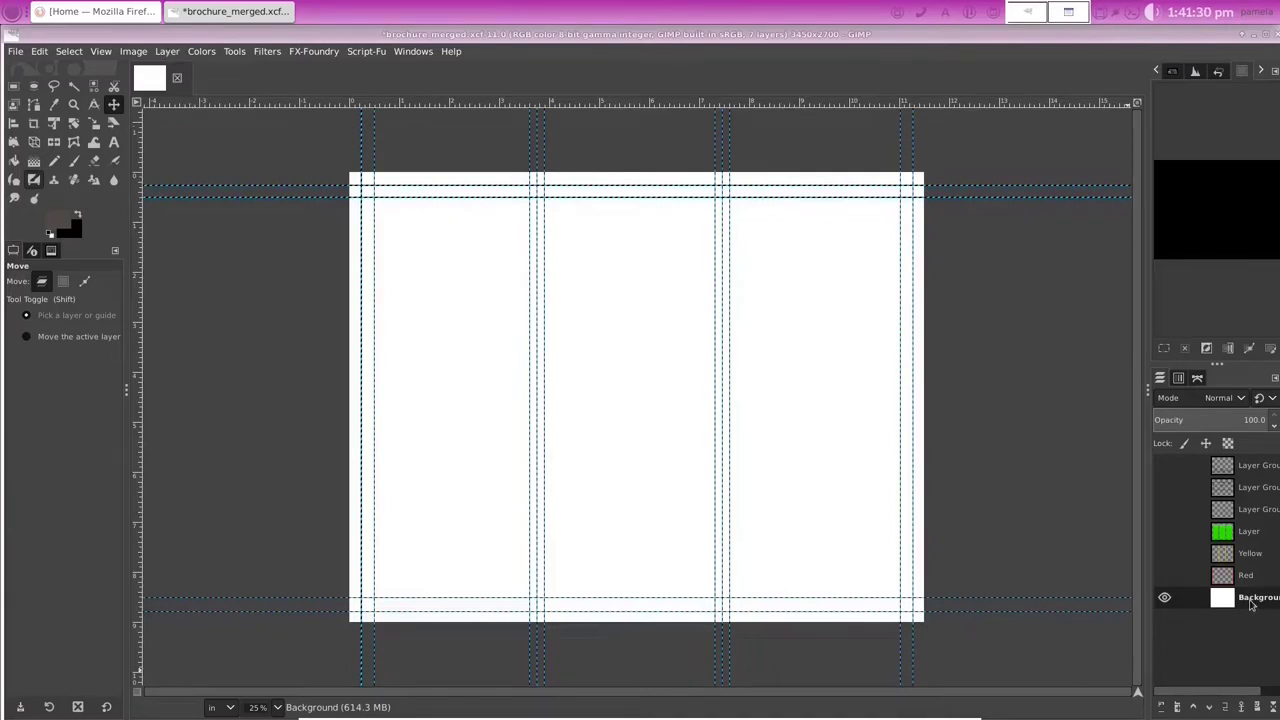
left_click(167, 52)
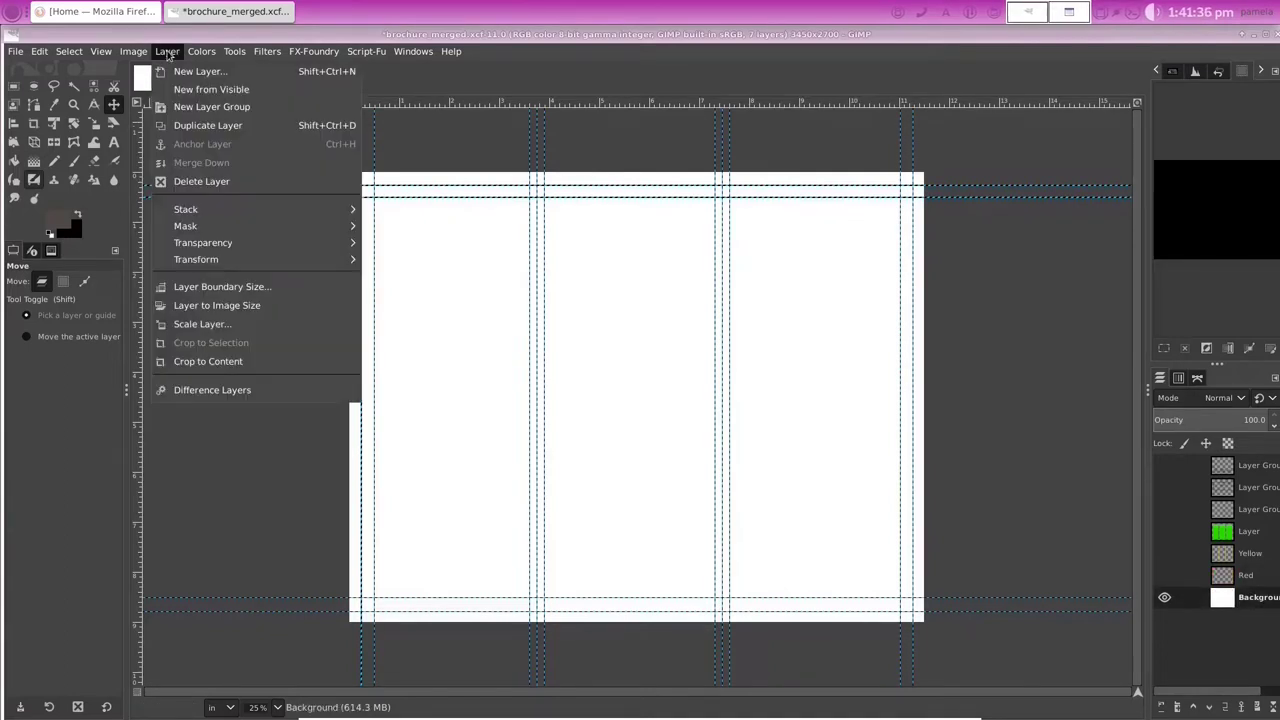
left_click(200, 71)
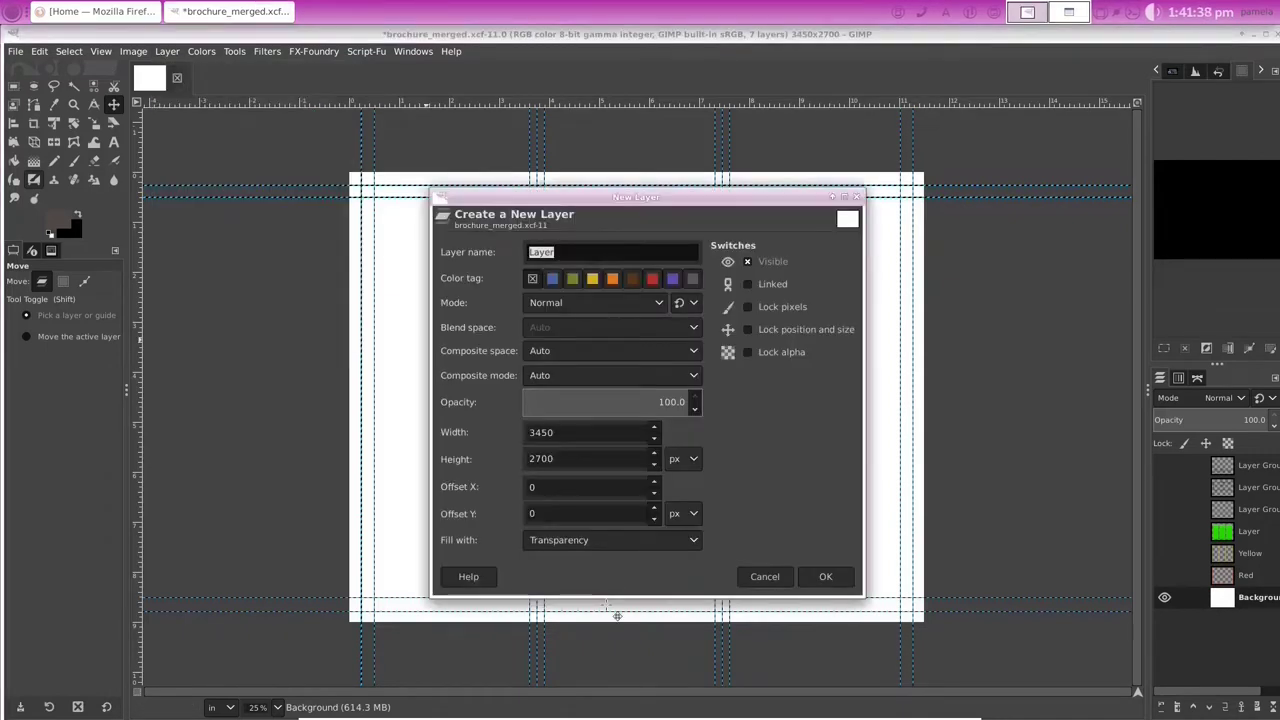
left_click(825, 577)
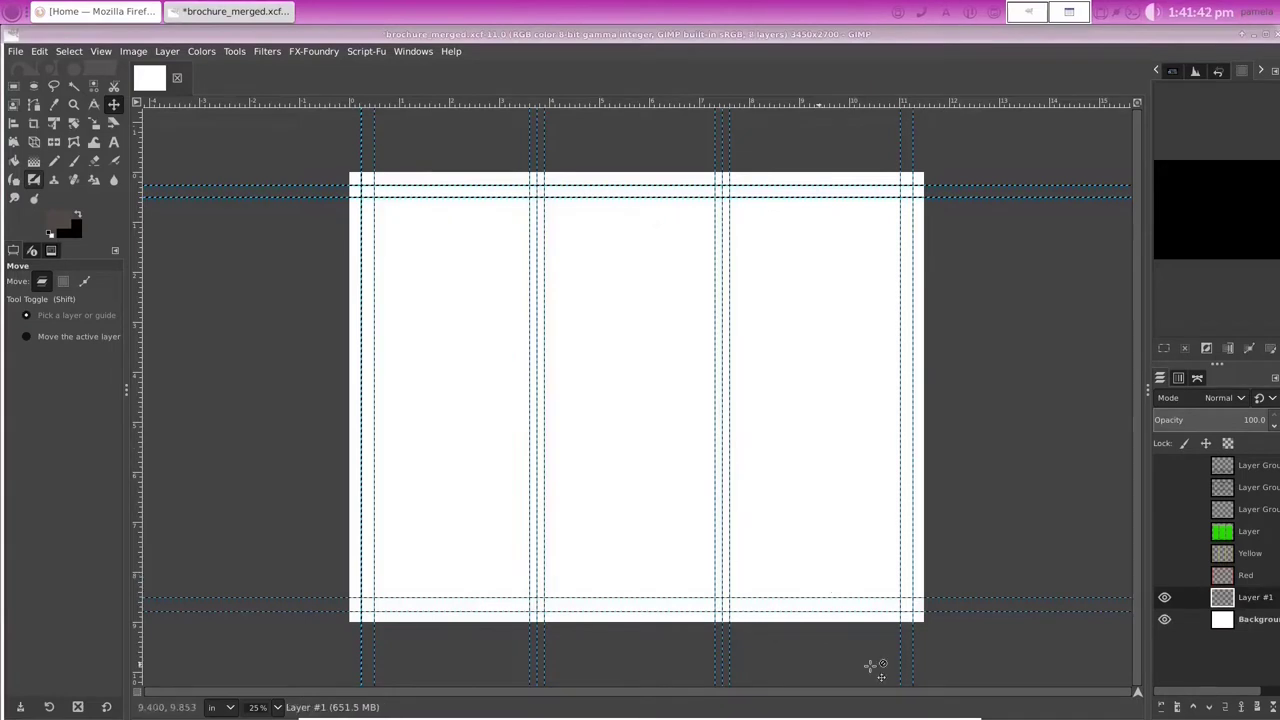
left_click(60, 220)
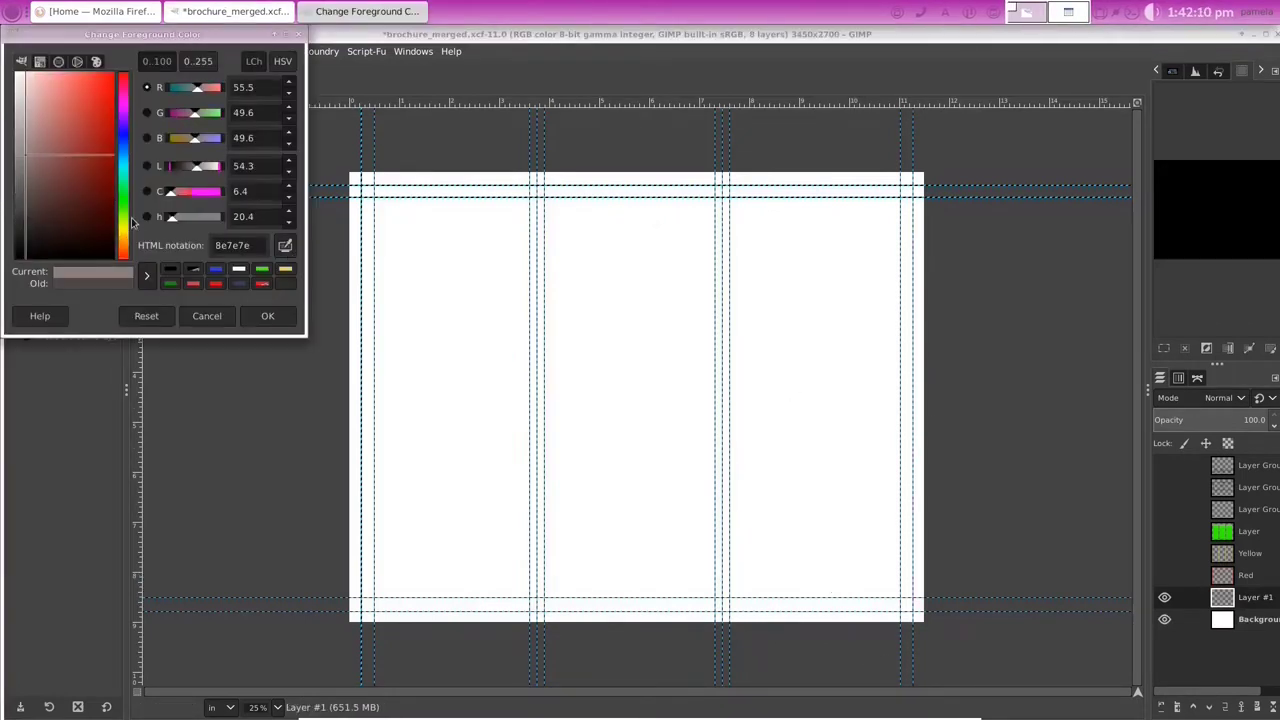
Step: Adjust the foreground colour through swatches, hue and colour square to pale cream eae7da and accept it
left_click(281, 270)
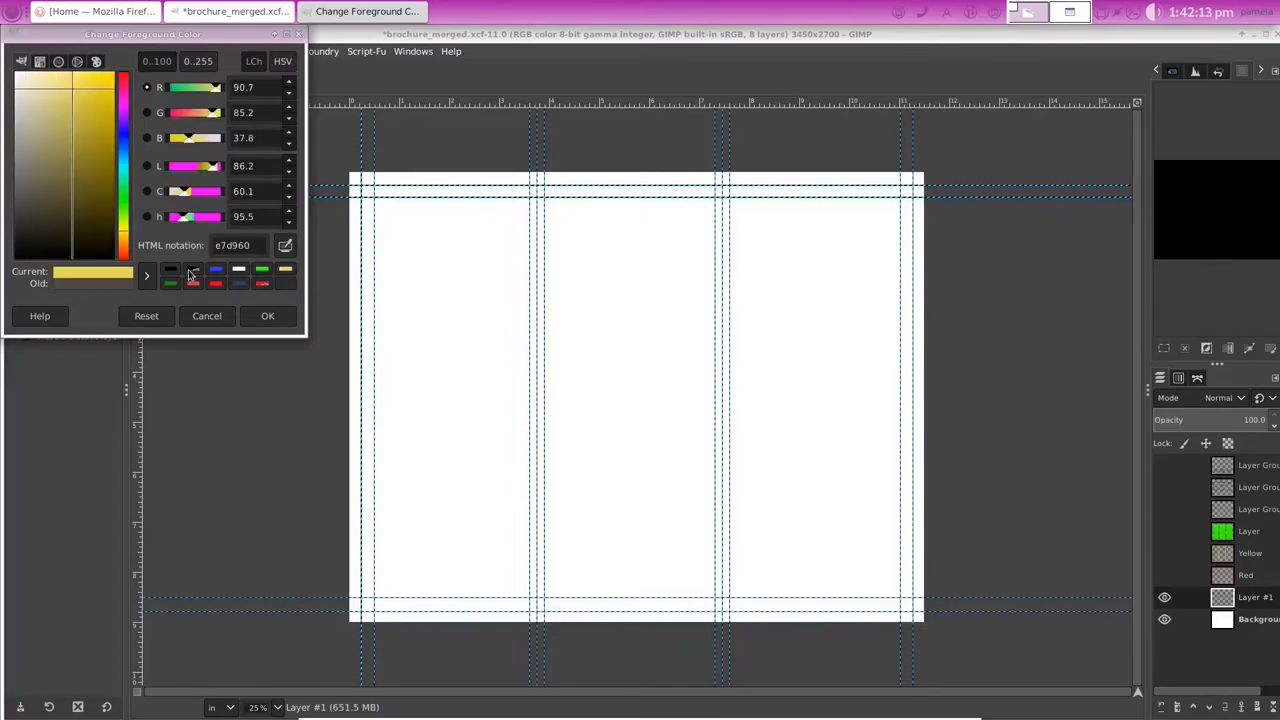
left_click(44, 83)
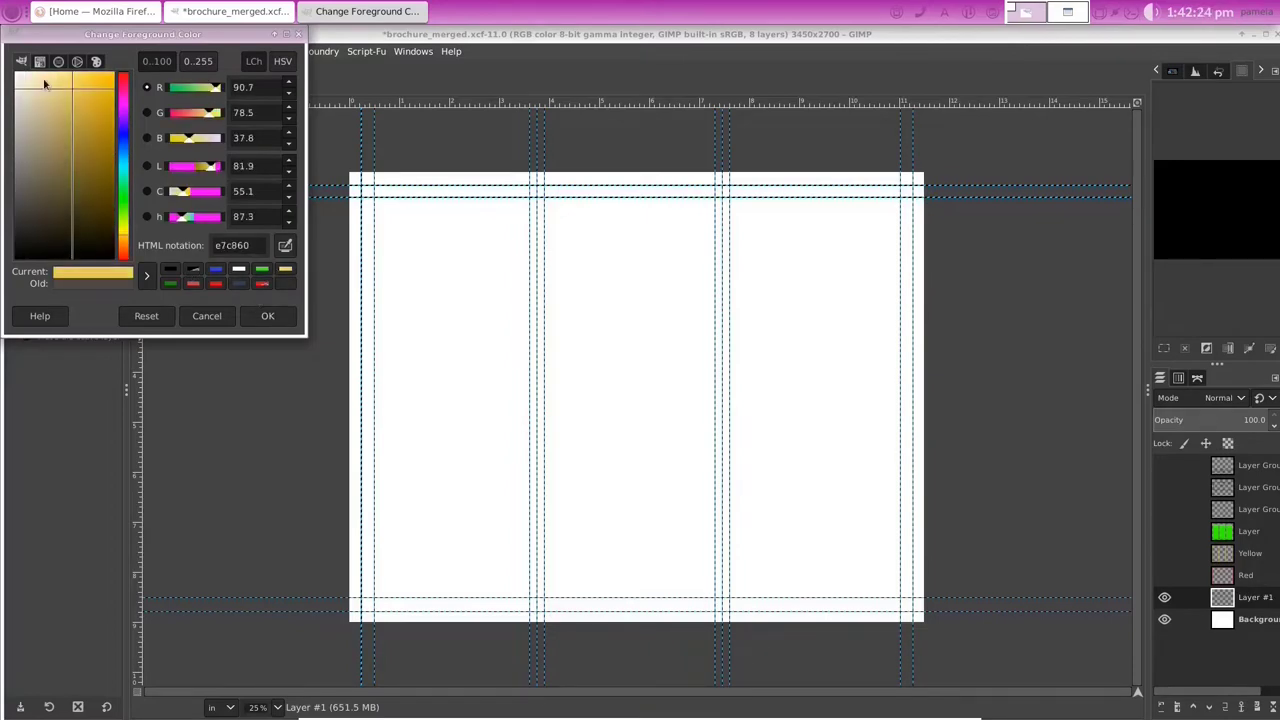
left_click_drag(44, 83, 26, 80)
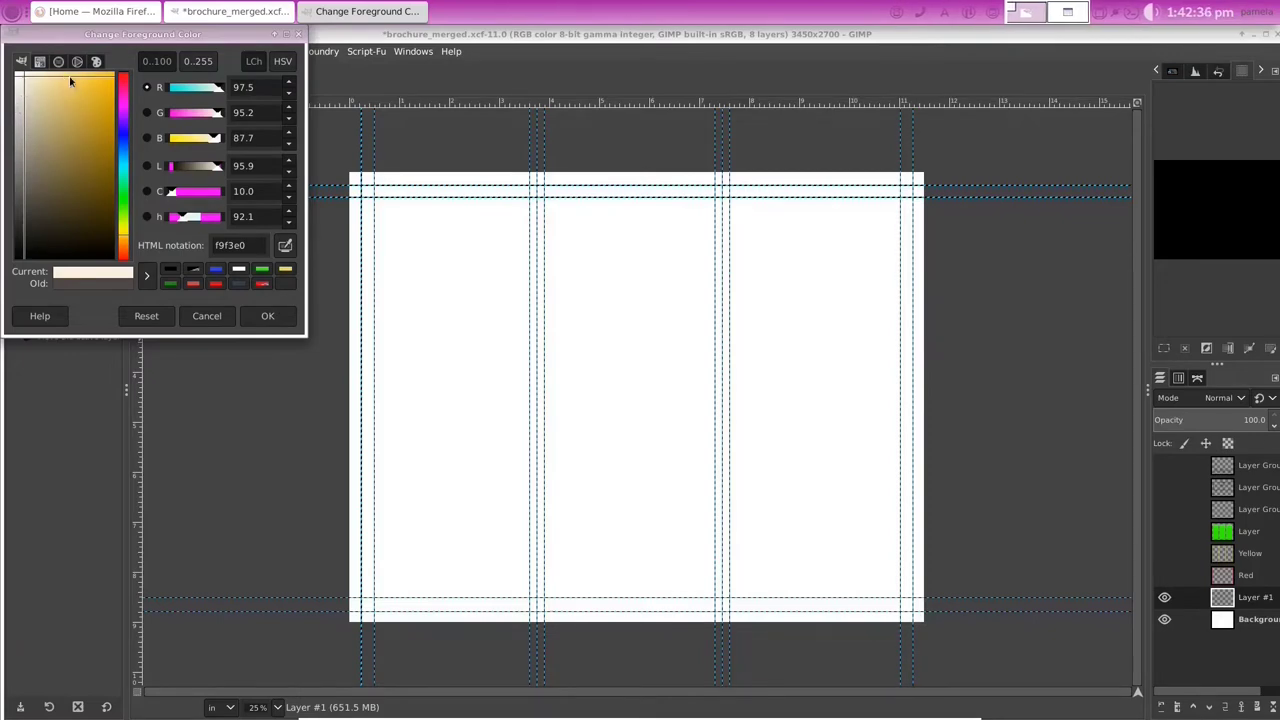
left_click(30, 98)
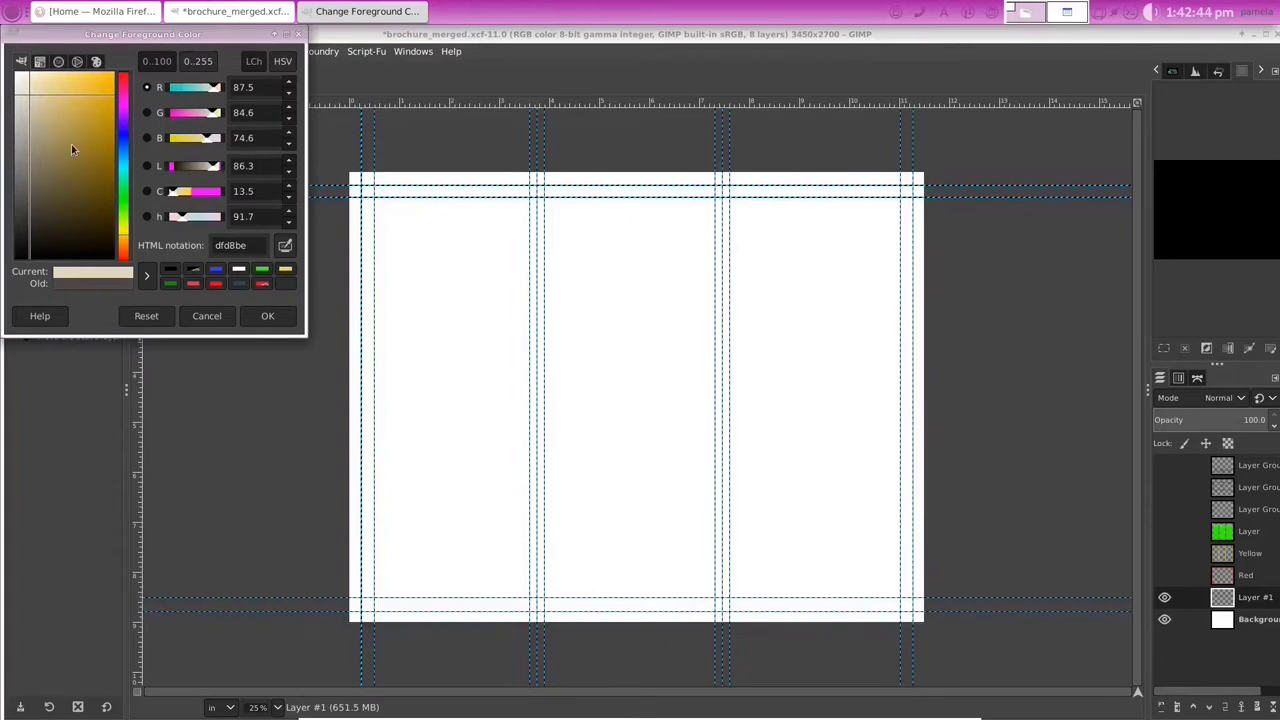
left_click(124, 186)
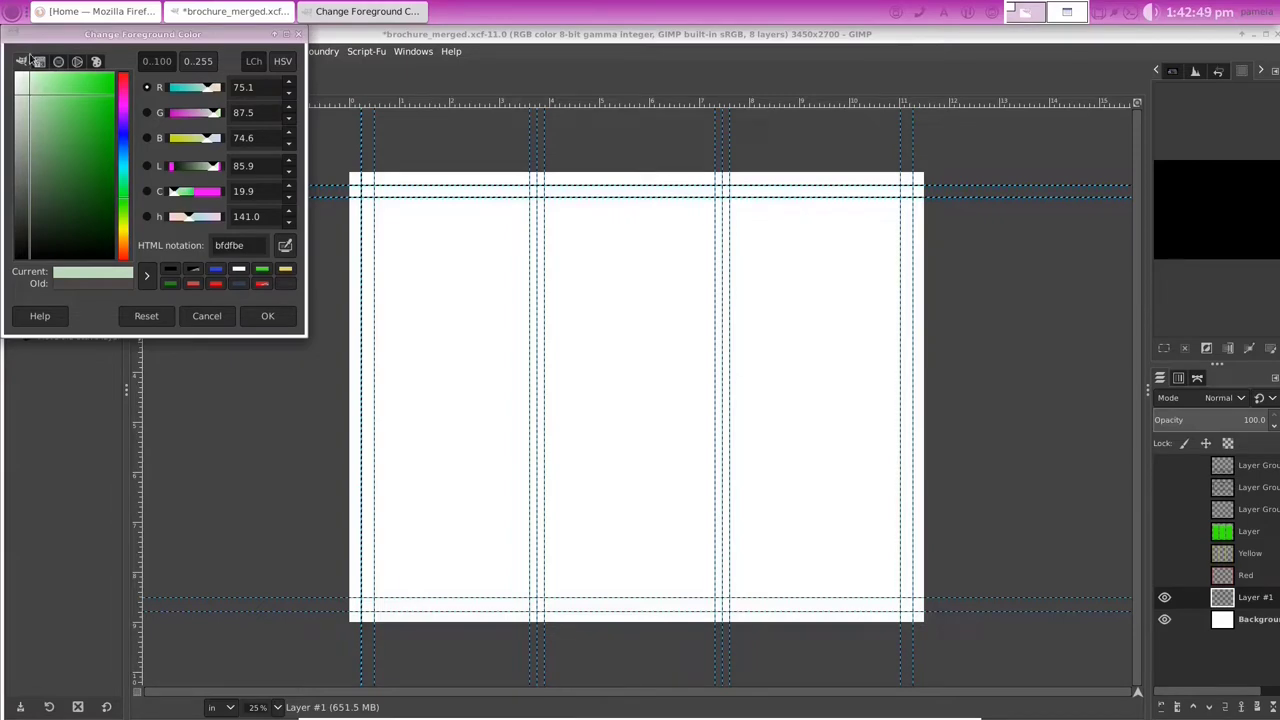
left_click(124, 234)
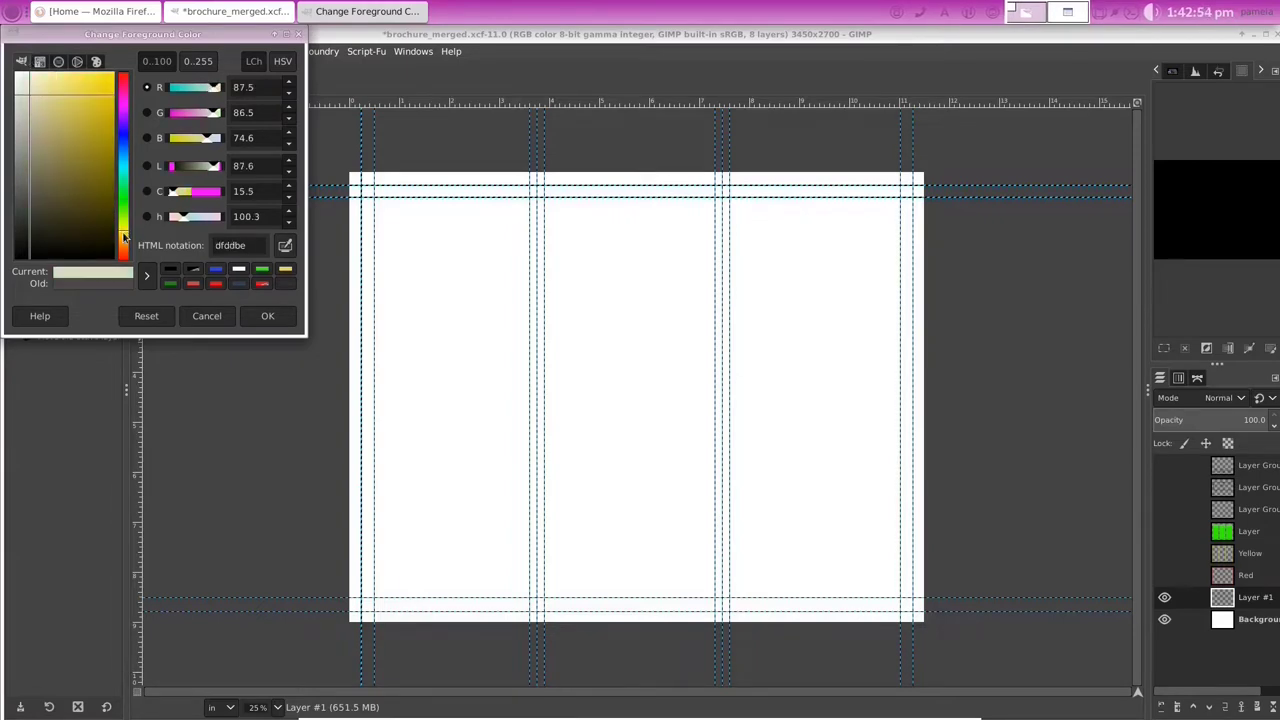
left_click(124, 238)
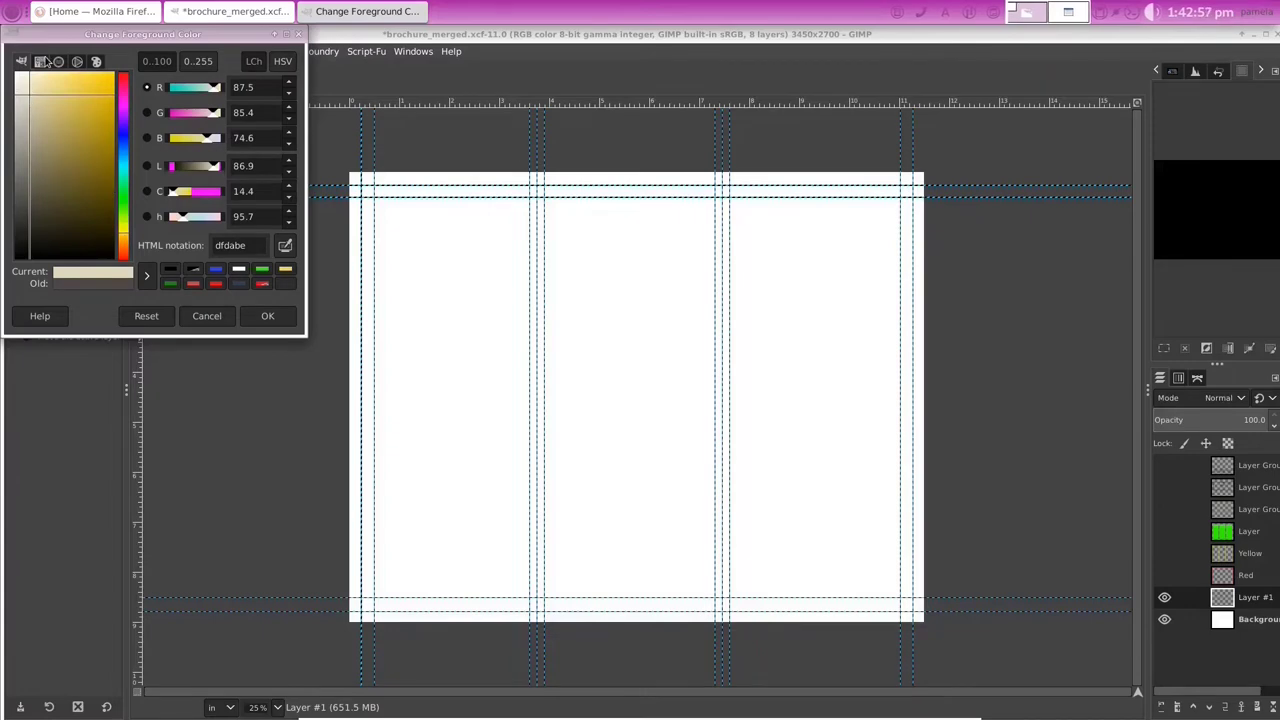
left_click(28, 121)
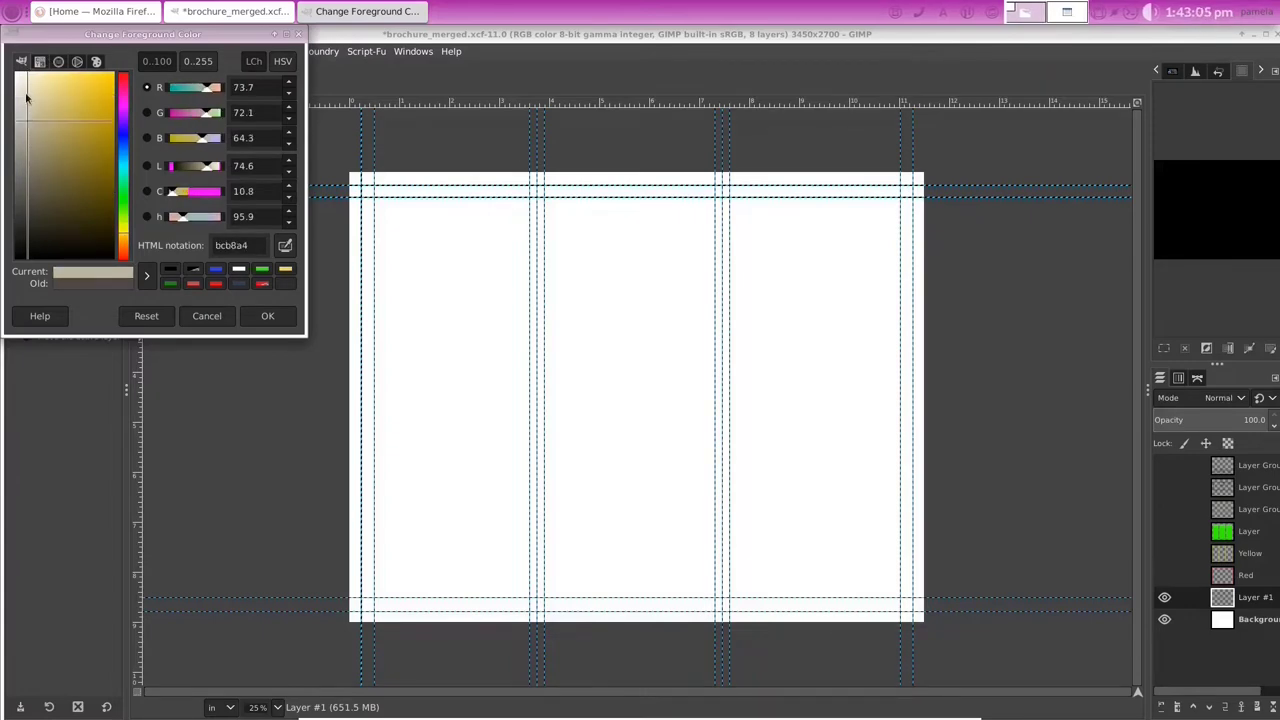
left_click(22, 88)
key("Return")
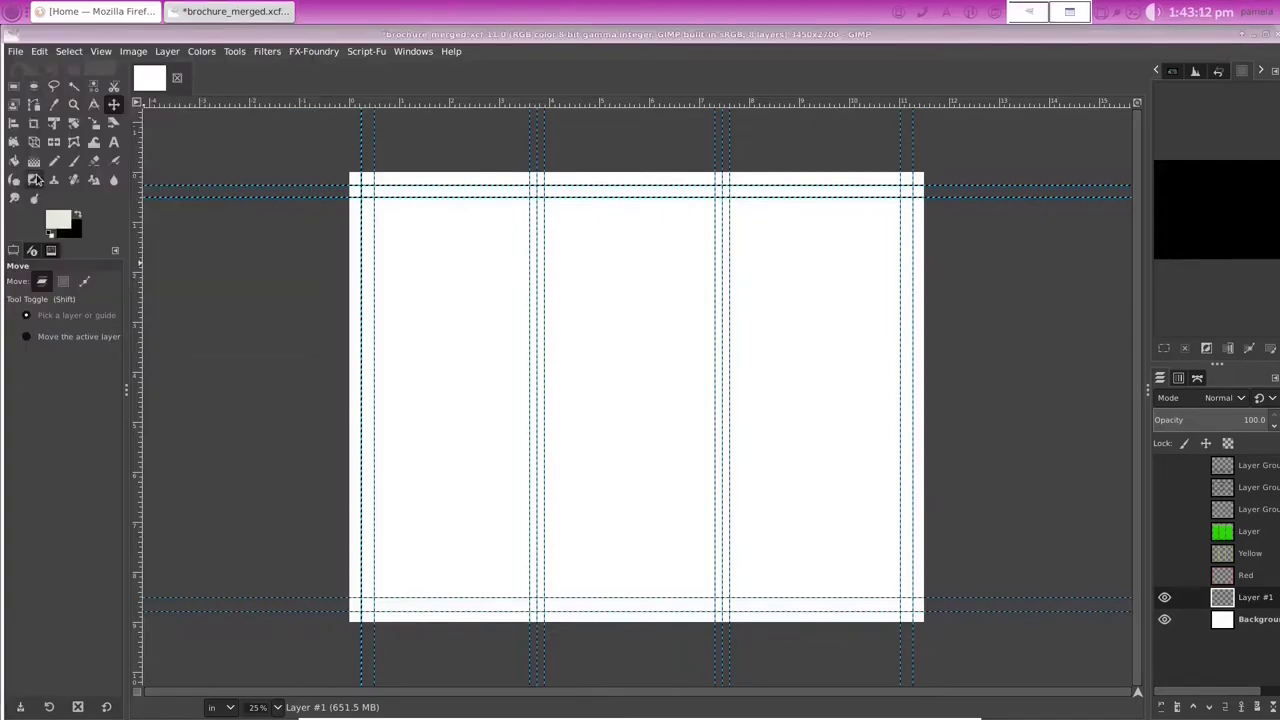
Step: Bucket-fill Layer #1 with the cream foreground colour using Shift+B
left_click(15, 179)
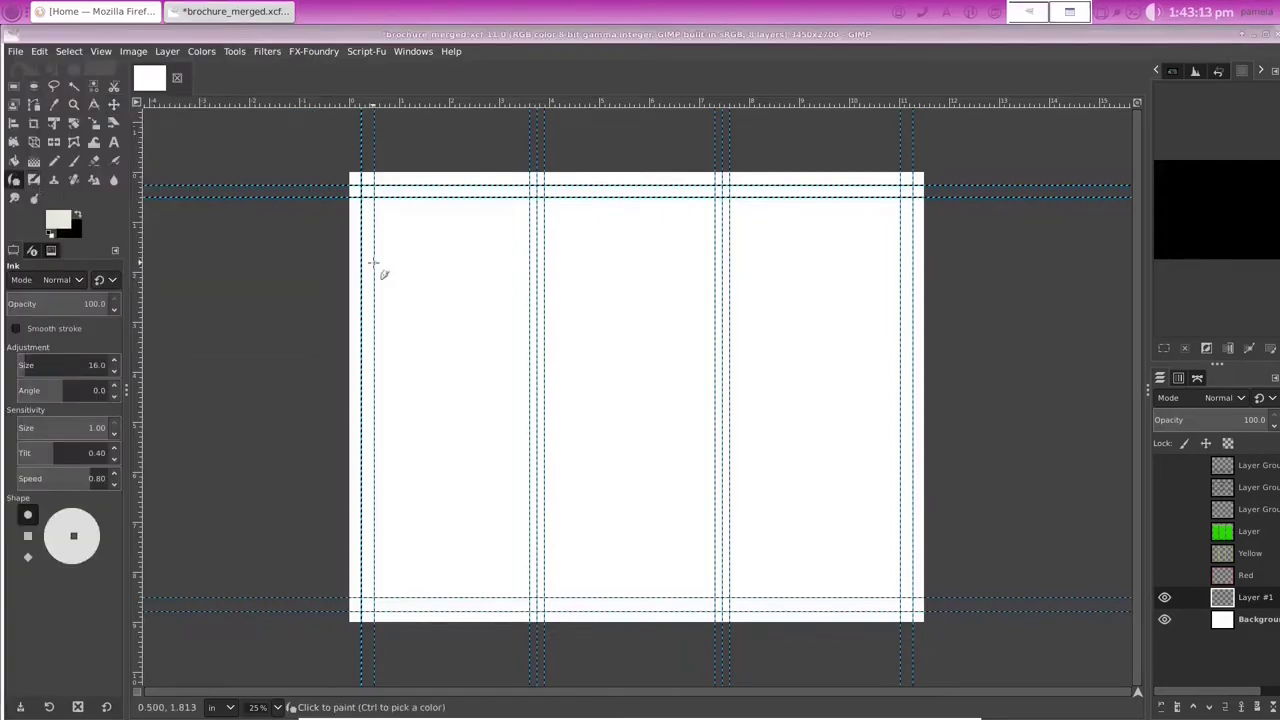
key("shift+b")
left_click(380, 270)
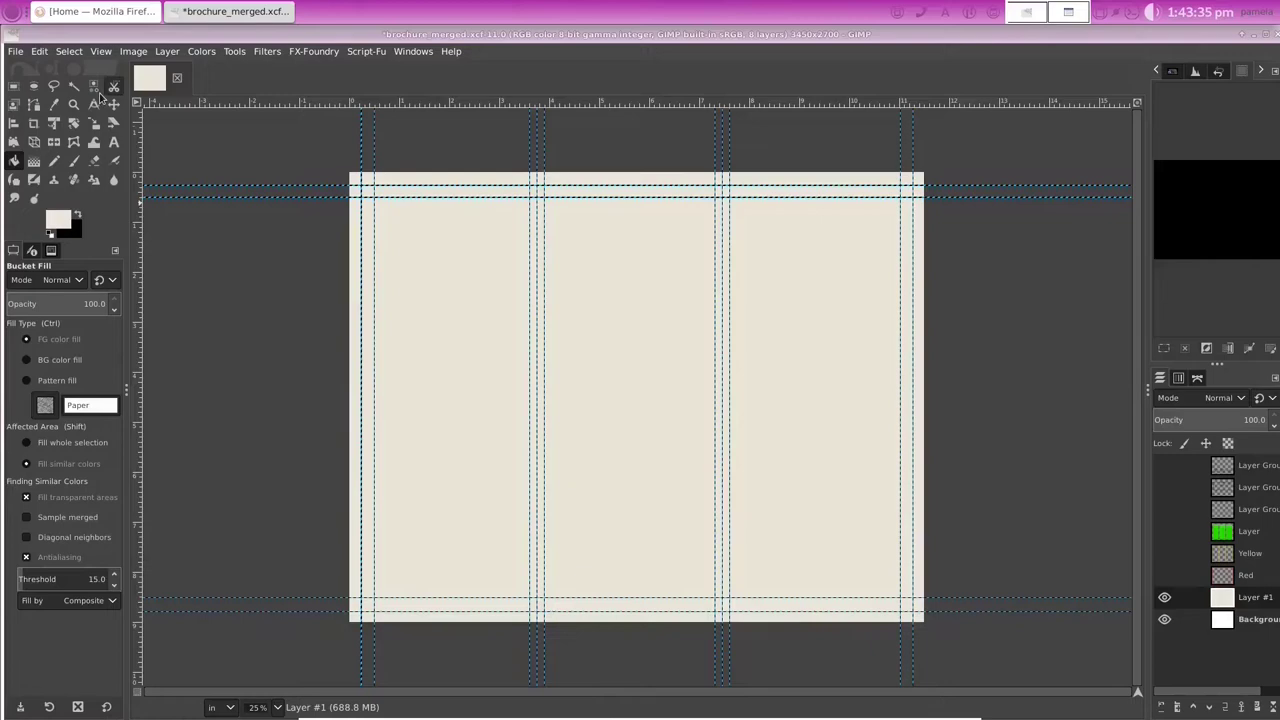
left_click(15, 51)
left_click(16, 52)
Step: Open the house photo from the pics folder, converting it to the working colour profile
left_click(93, 104)
left_click(15, 51)
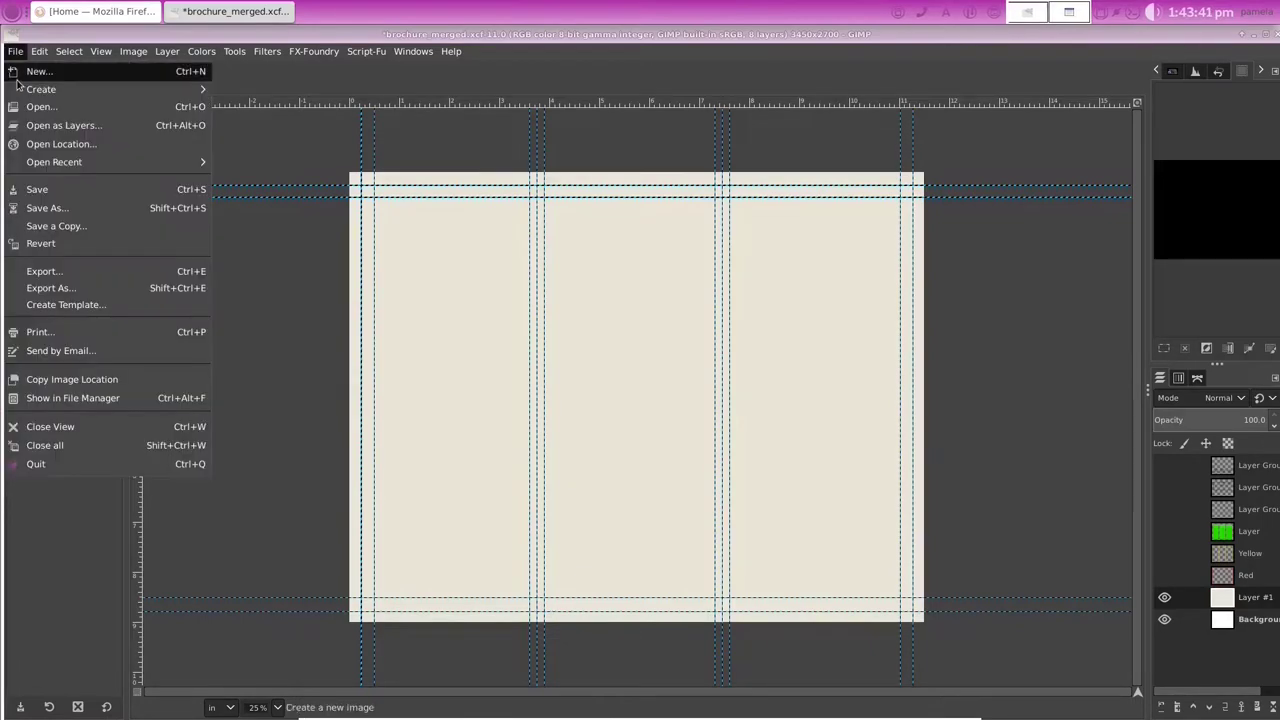
left_click(40, 106)
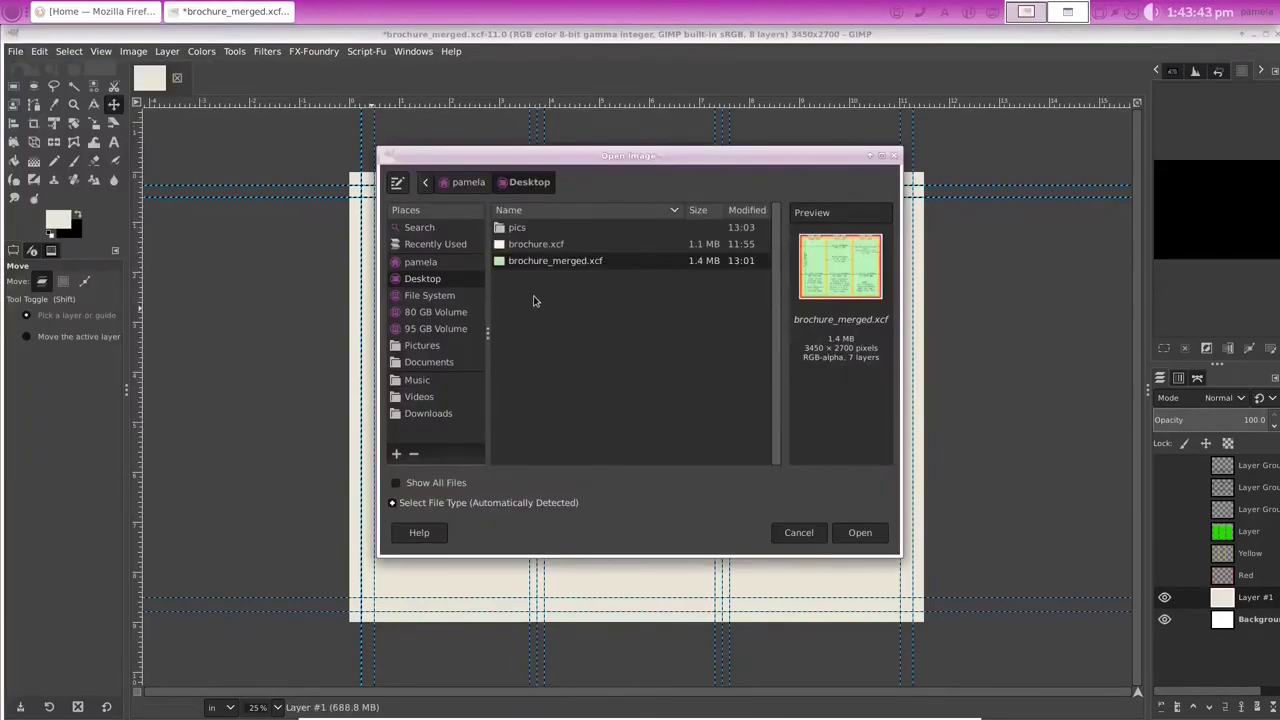
left_click(518, 230)
double_click(518, 230)
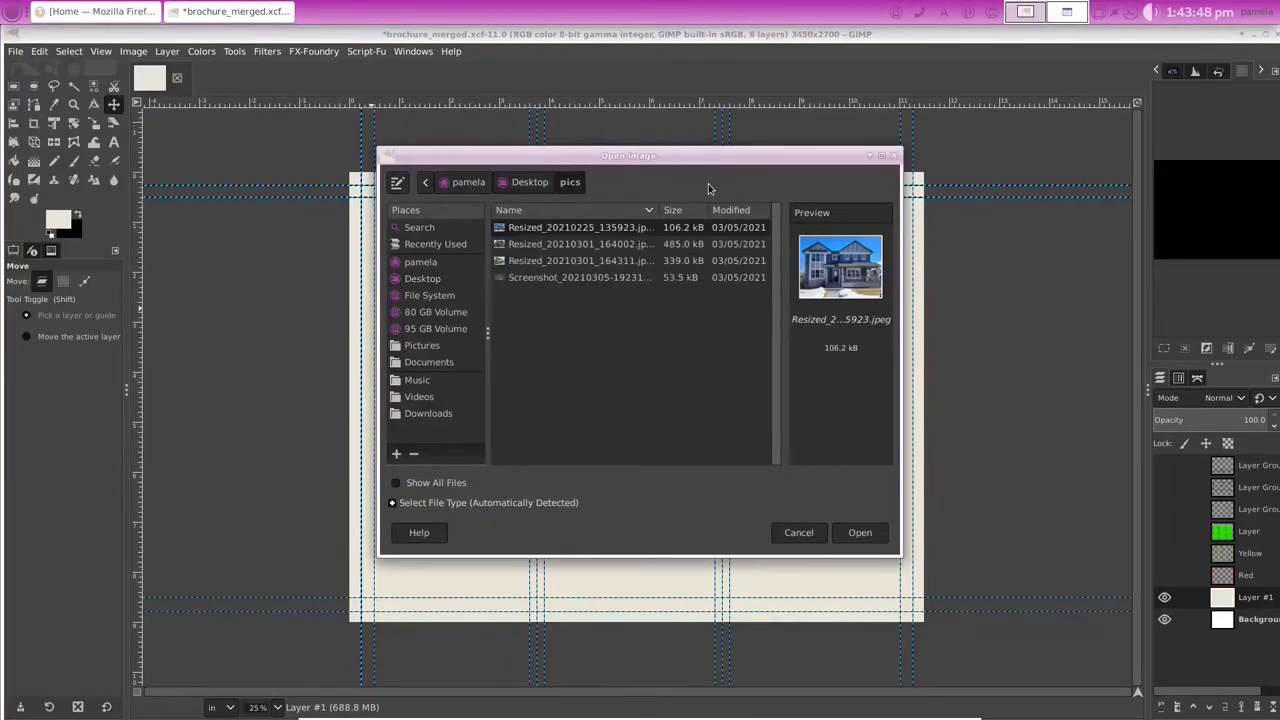
left_click(860, 532)
left_click(790, 448)
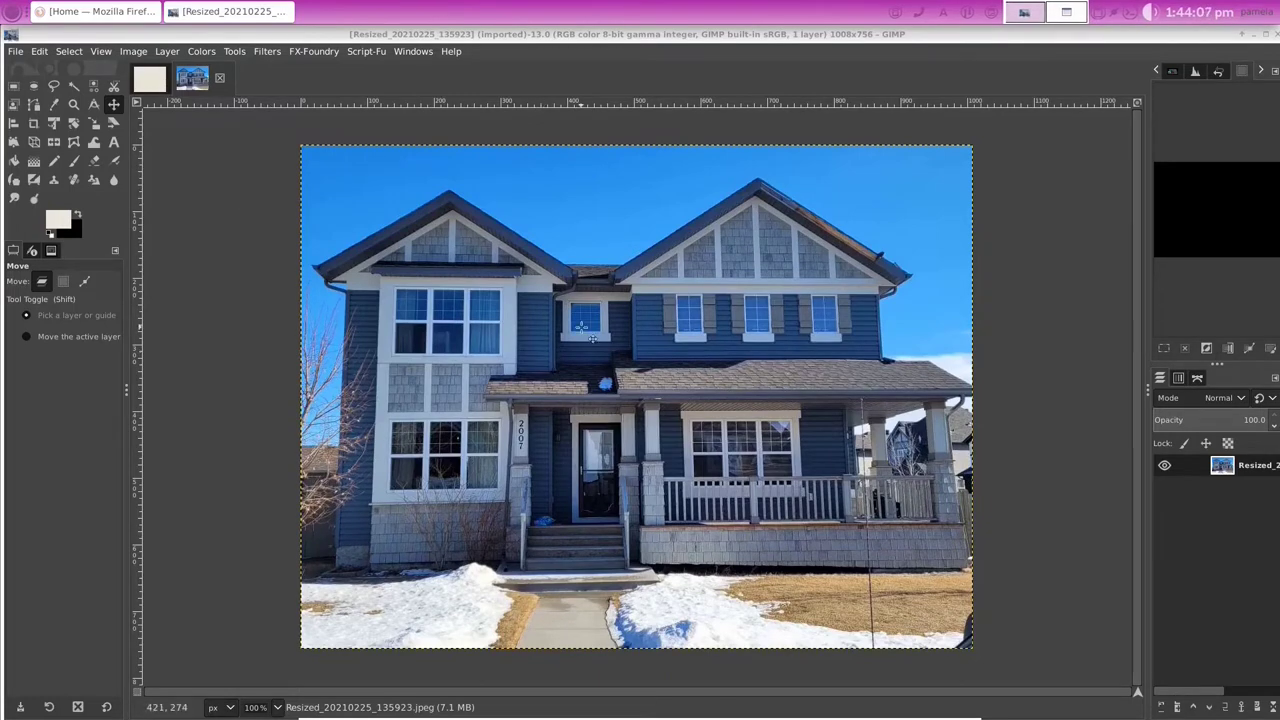
Step: Copy the visible house photo and paste it into the brochure image
right_click(582, 330)
mouse_move(690, 367)
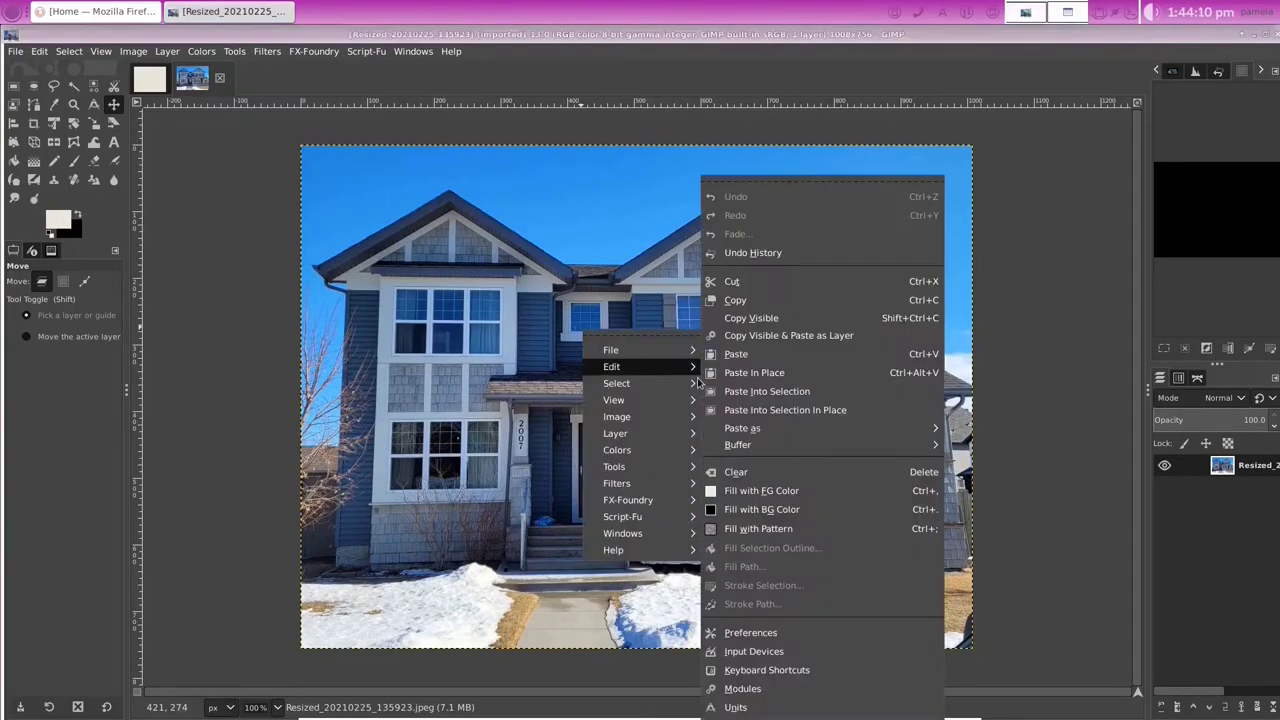
left_click(750, 318)
left_click(150, 80)
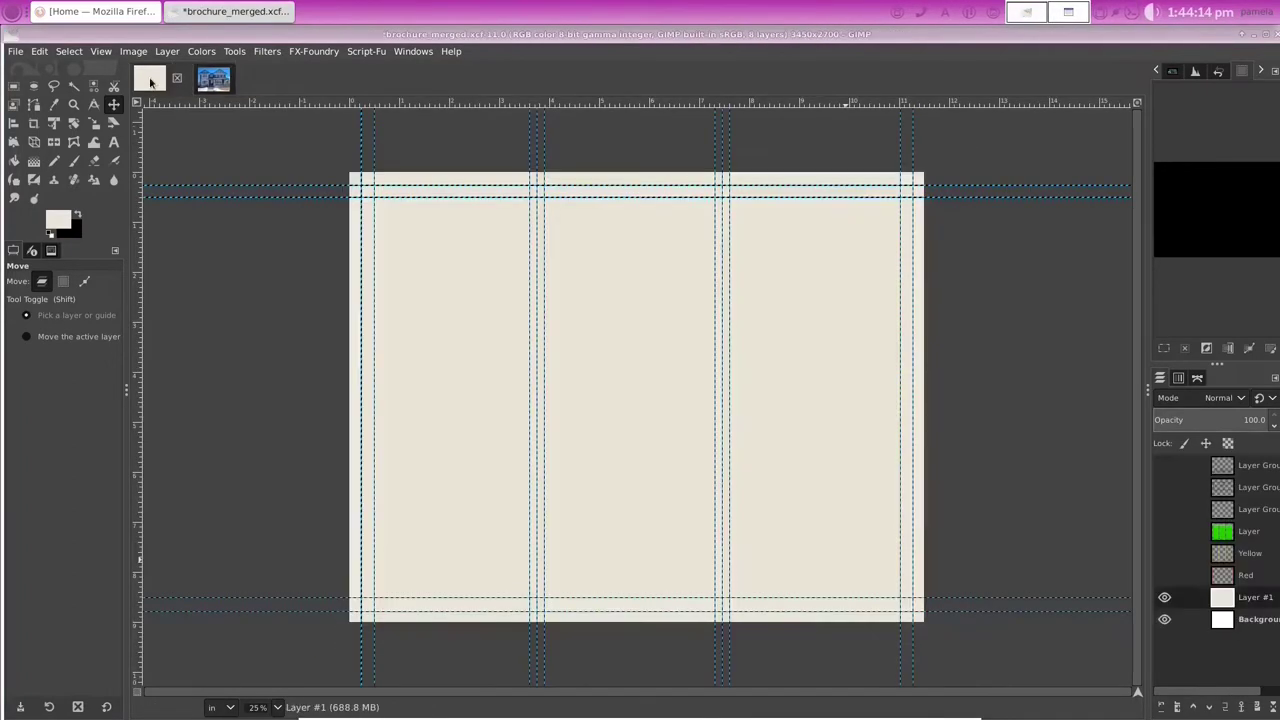
right_click(636, 334)
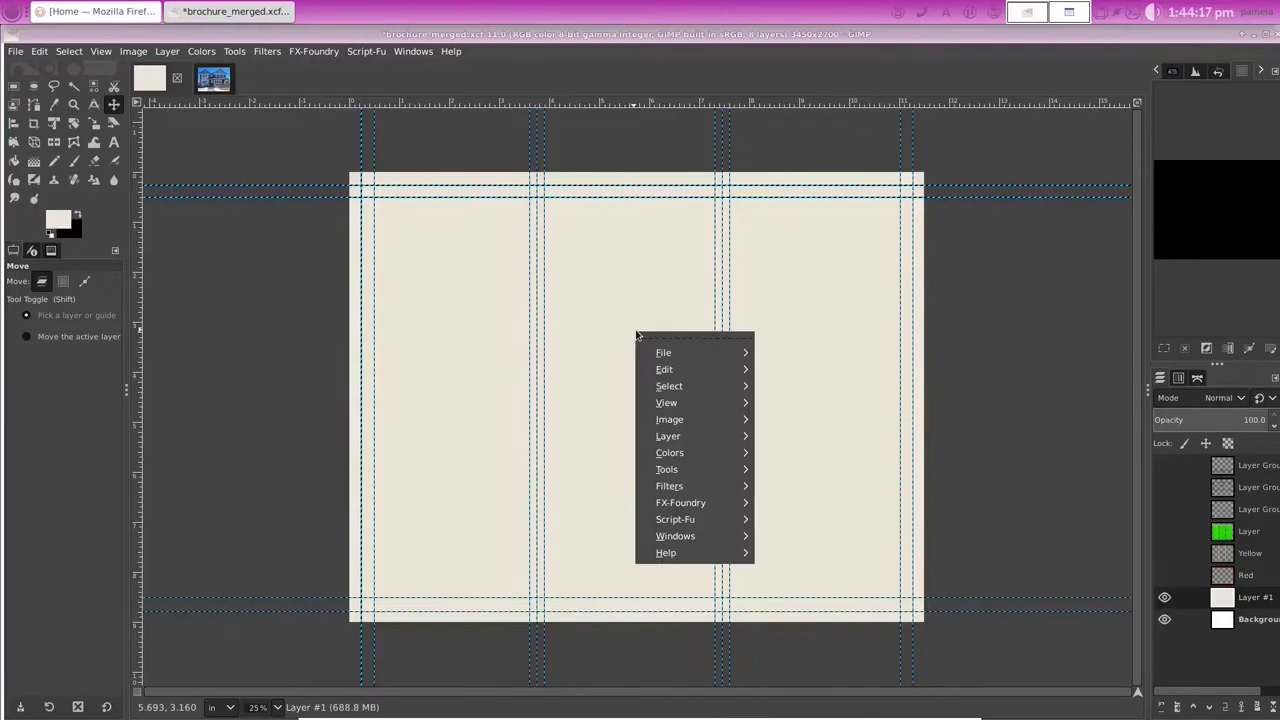
mouse_move(670, 374)
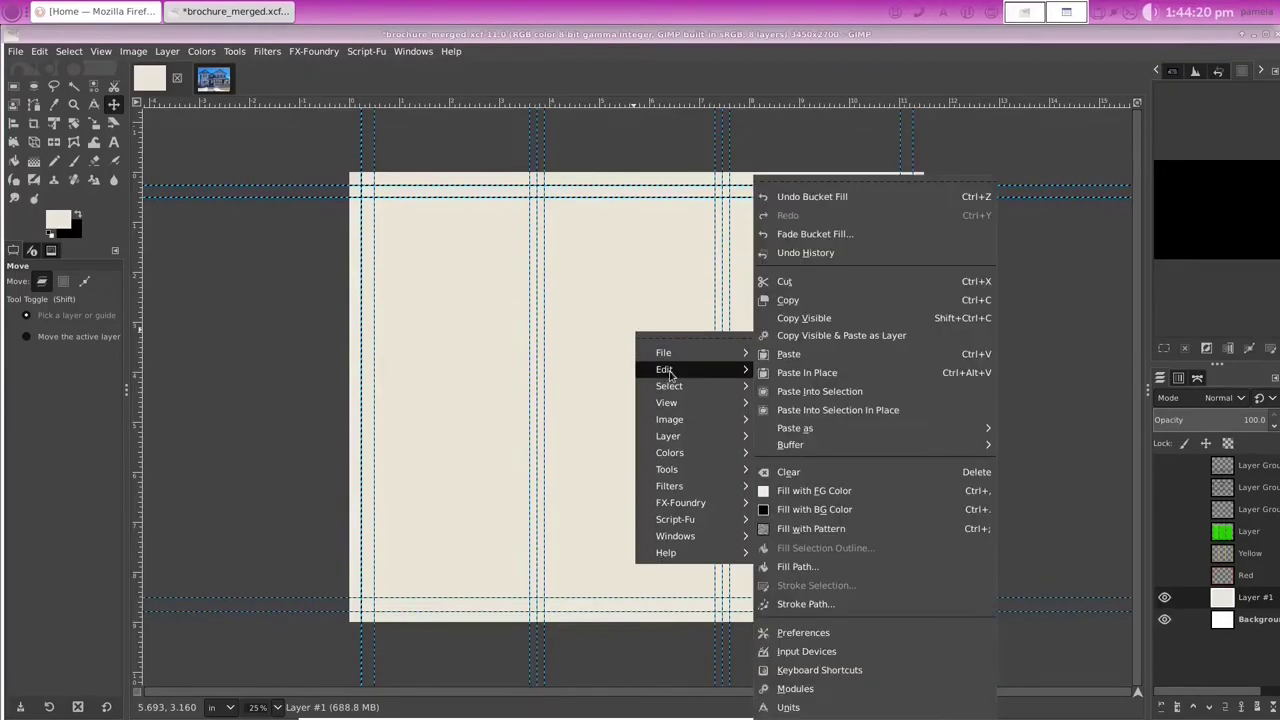
left_click(830, 412)
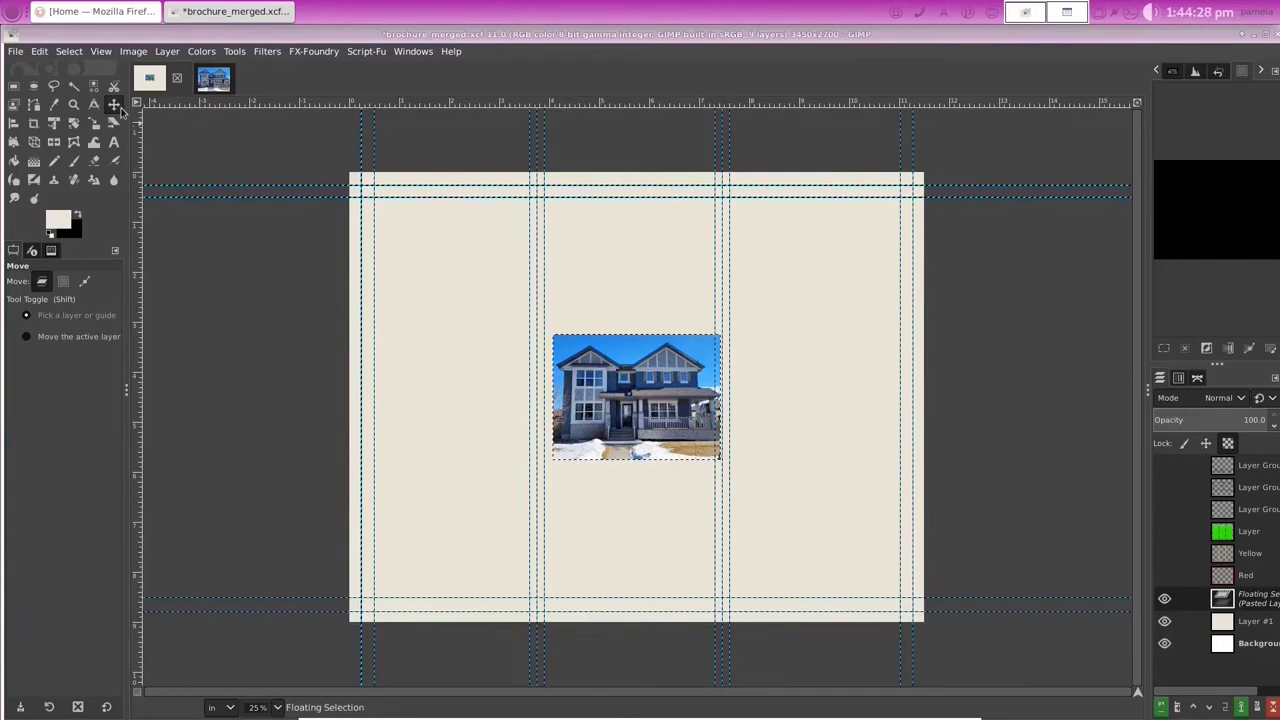
Step: Position the photo at the top of the left panel and anchor it onto Layer #1
left_click_drag(620, 400, 463, 282)
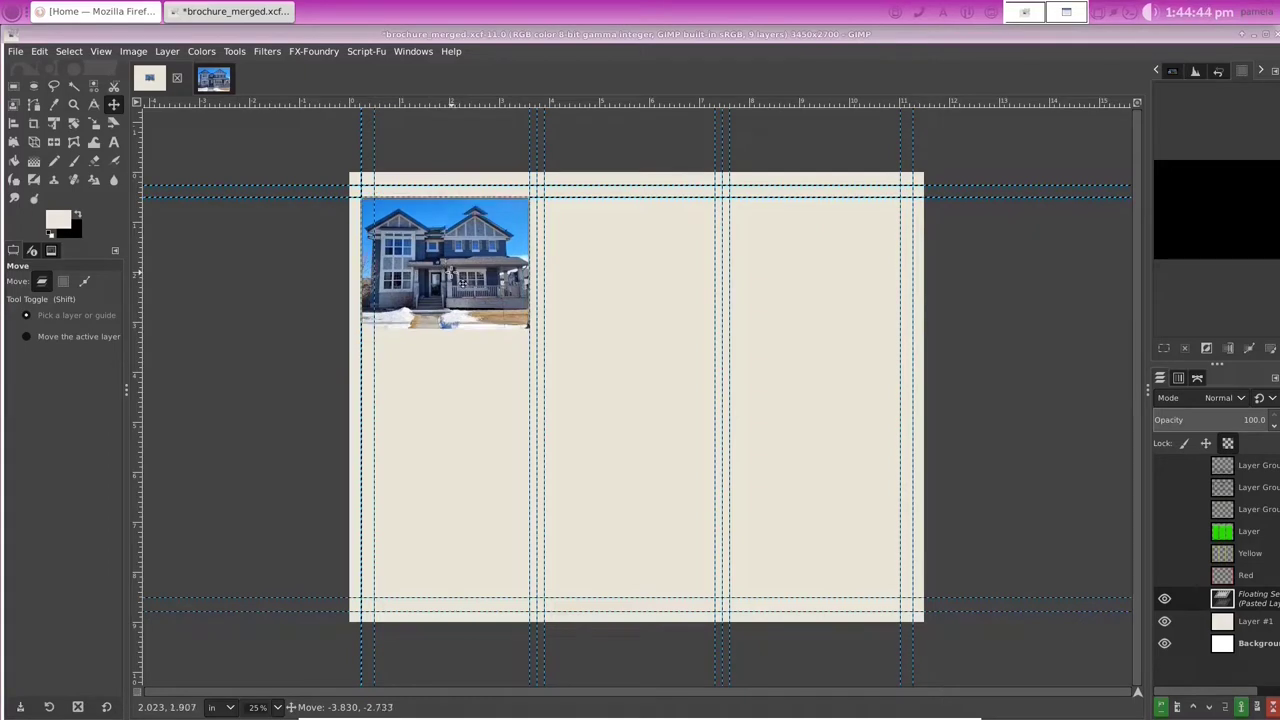
left_click_drag(461, 284, 457, 259)
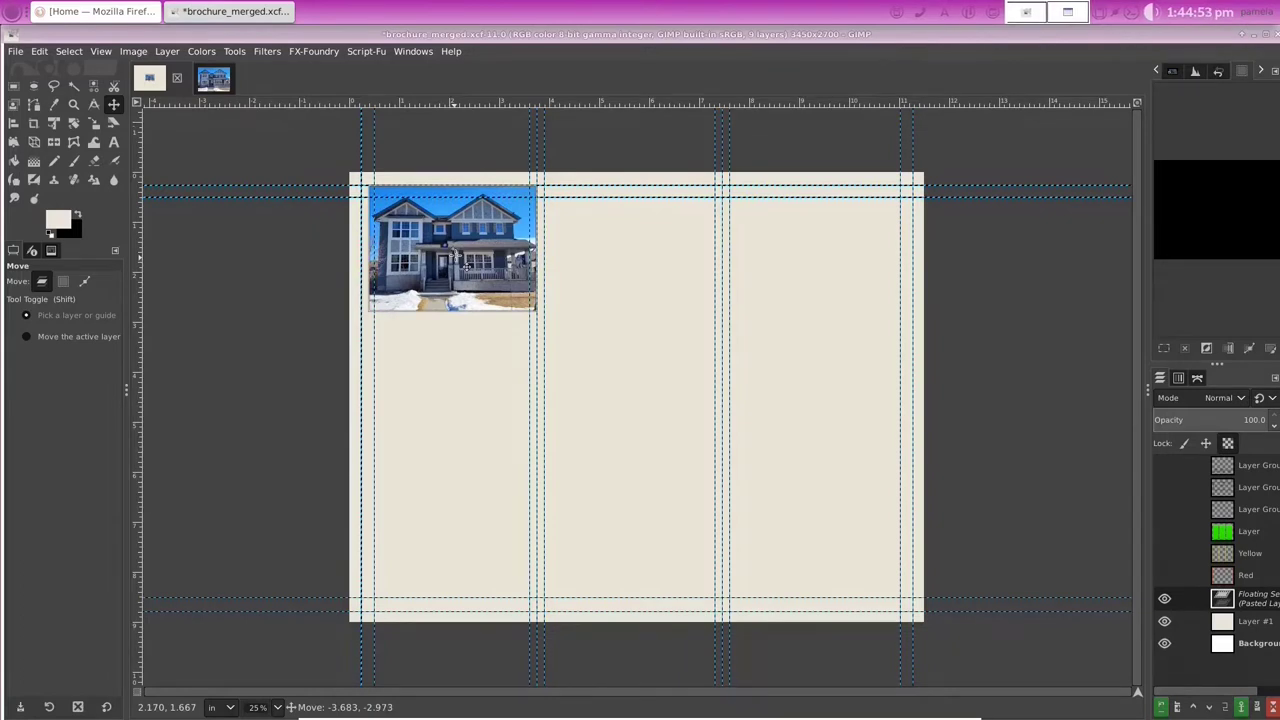
left_click_drag(455, 256, 455, 268)
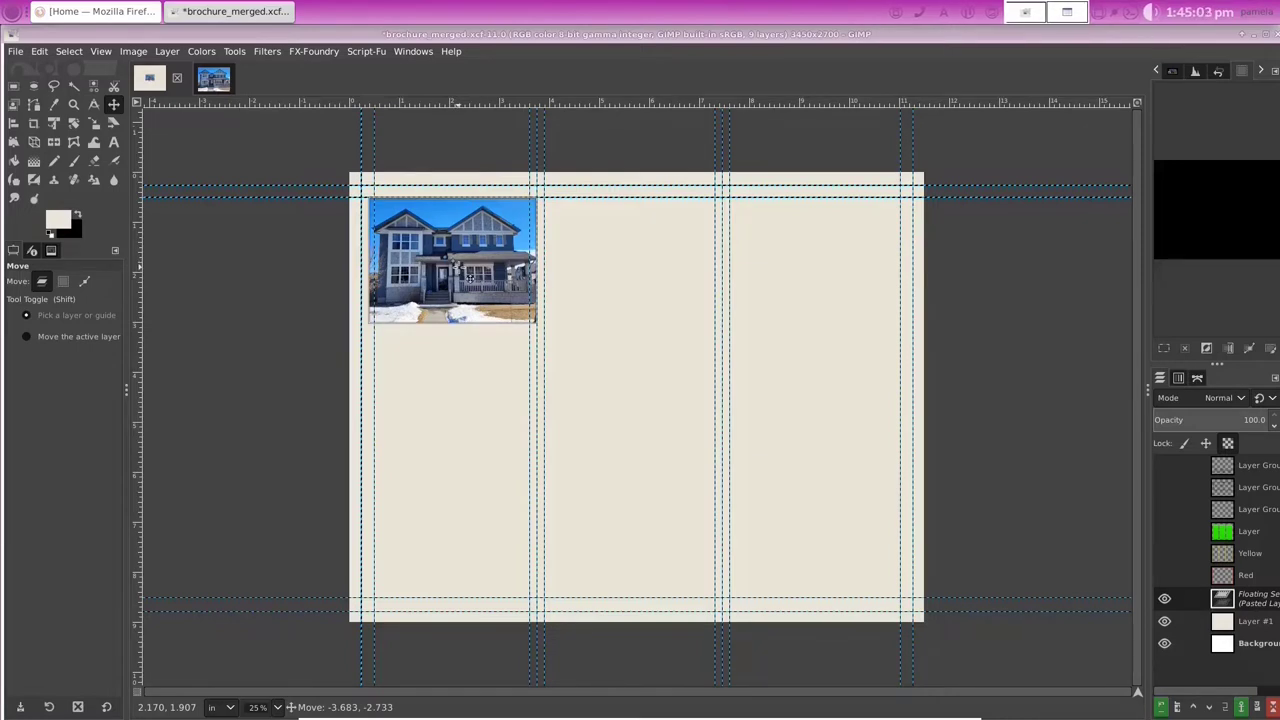
left_click_drag(469, 277, 460, 277)
key("ctrl+h")
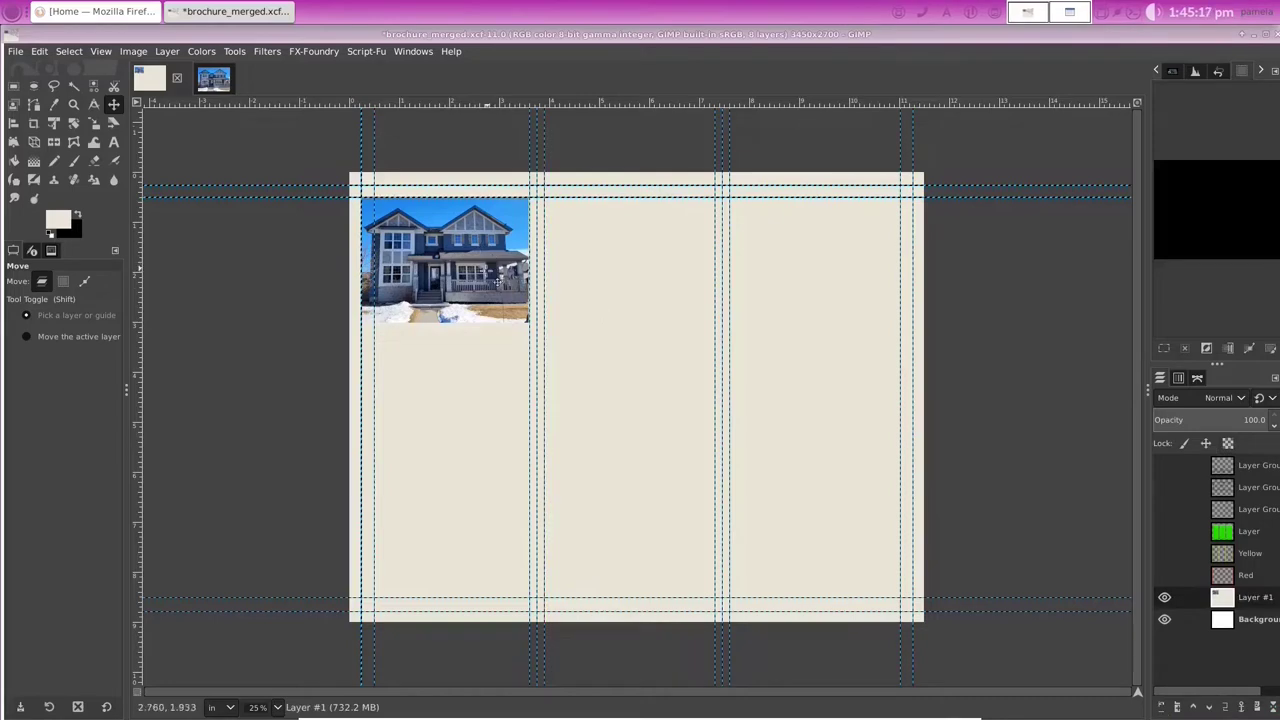
Step: Open the second house JPEG, convert it to the working colour space, and copy it visible
left_click(15, 51)
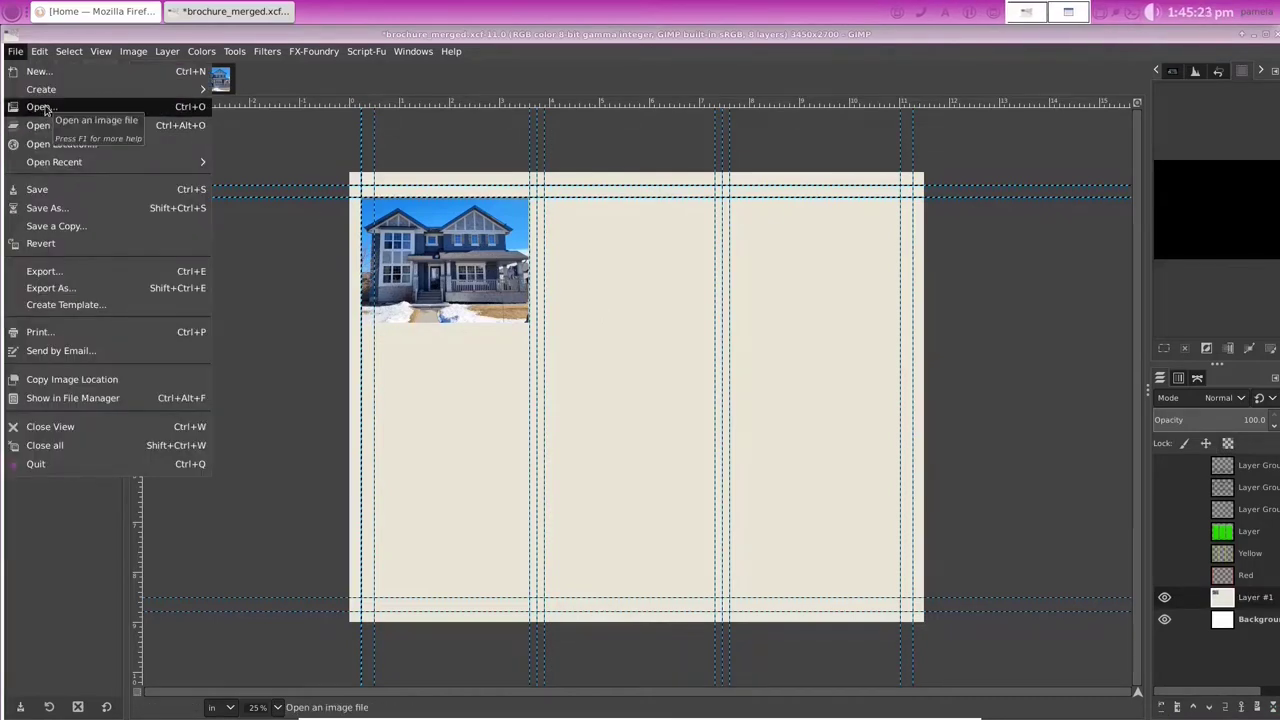
left_click(41, 106)
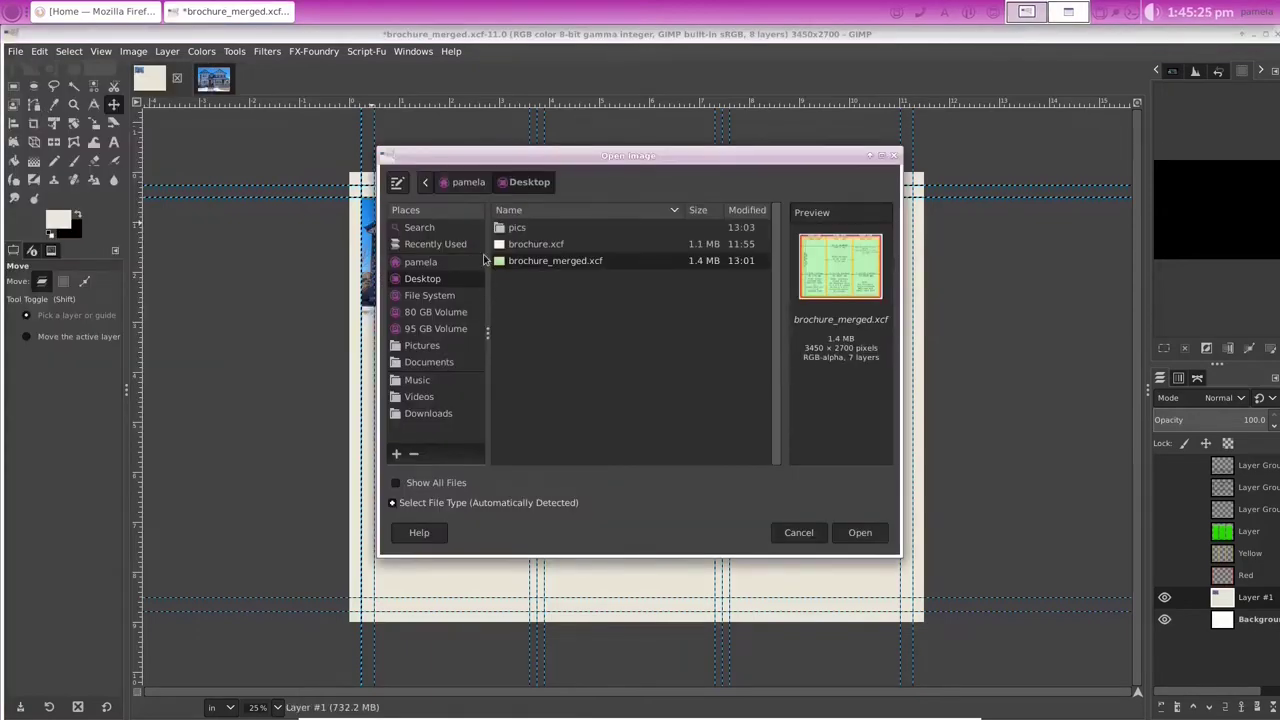
left_click(862, 532)
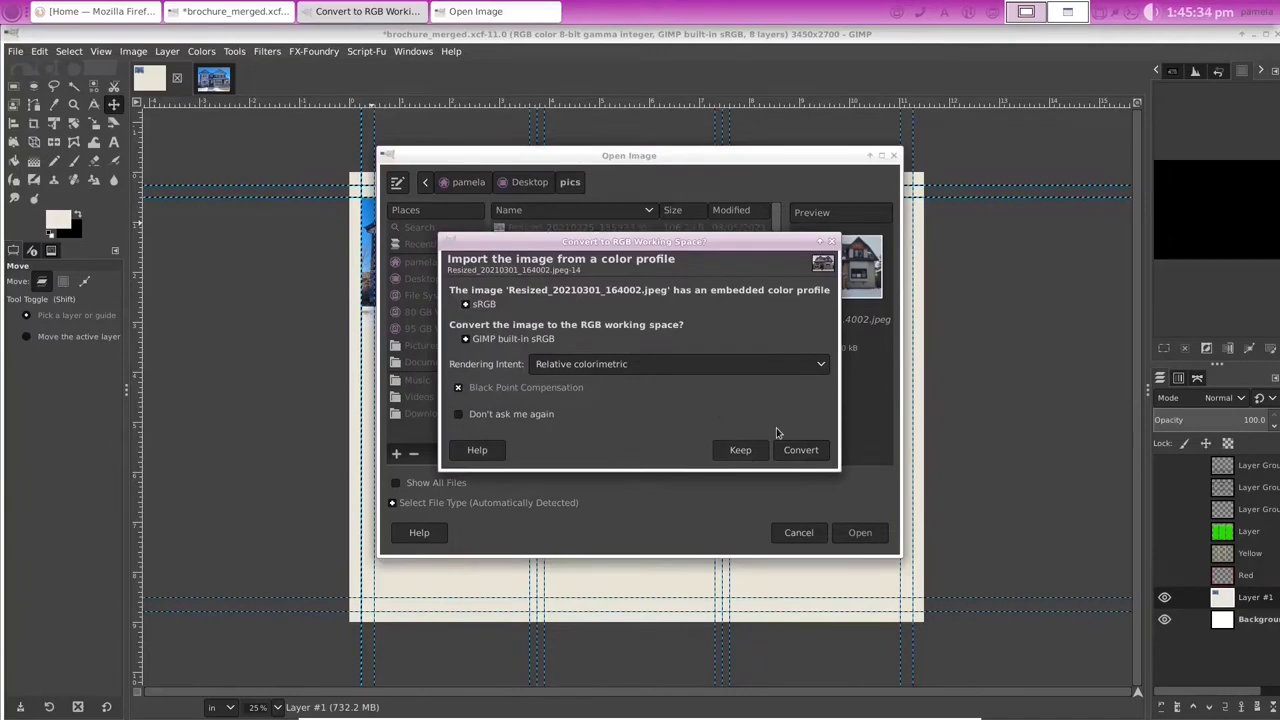
left_click(800, 450)
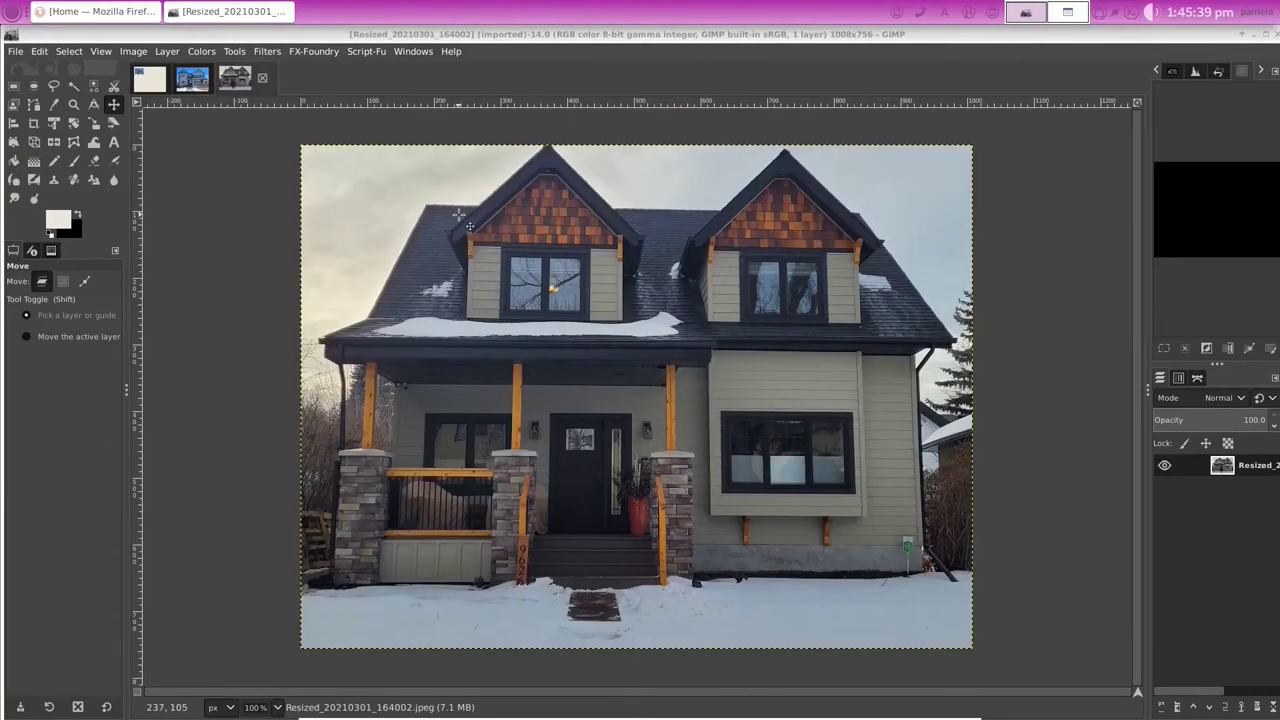
right_click(460, 219)
mouse_move(520, 254)
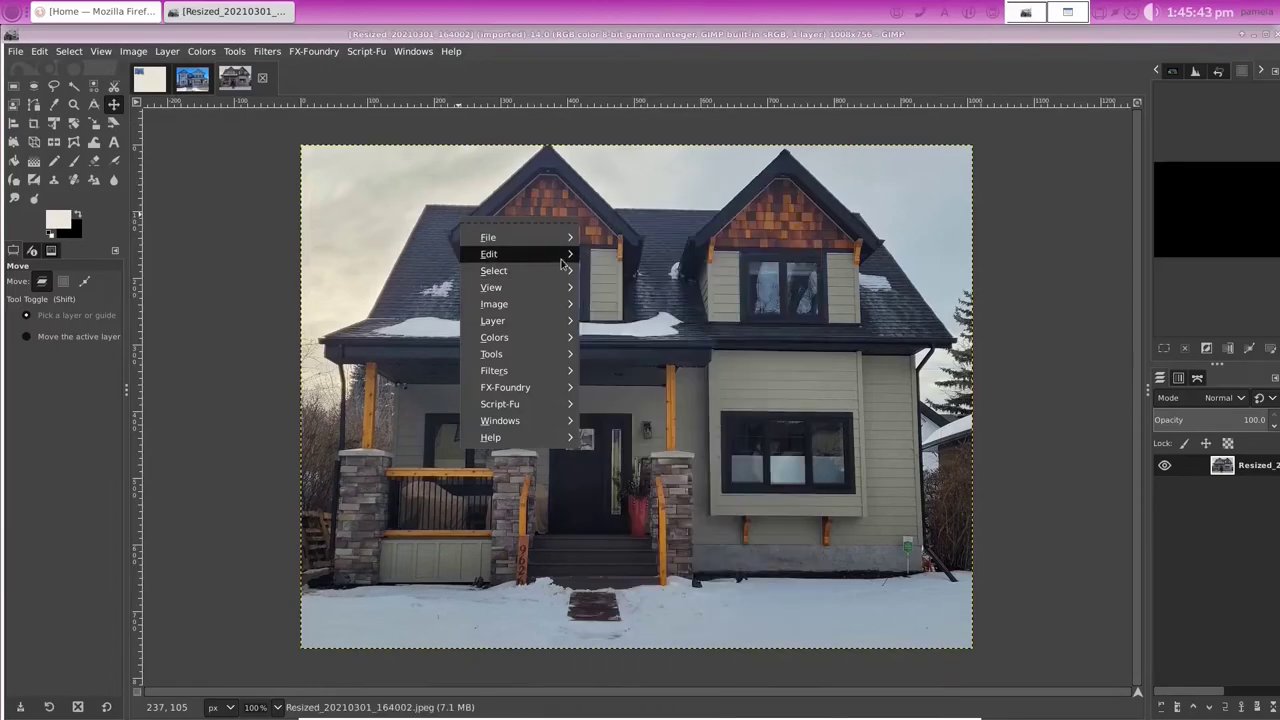
left_click(628, 318)
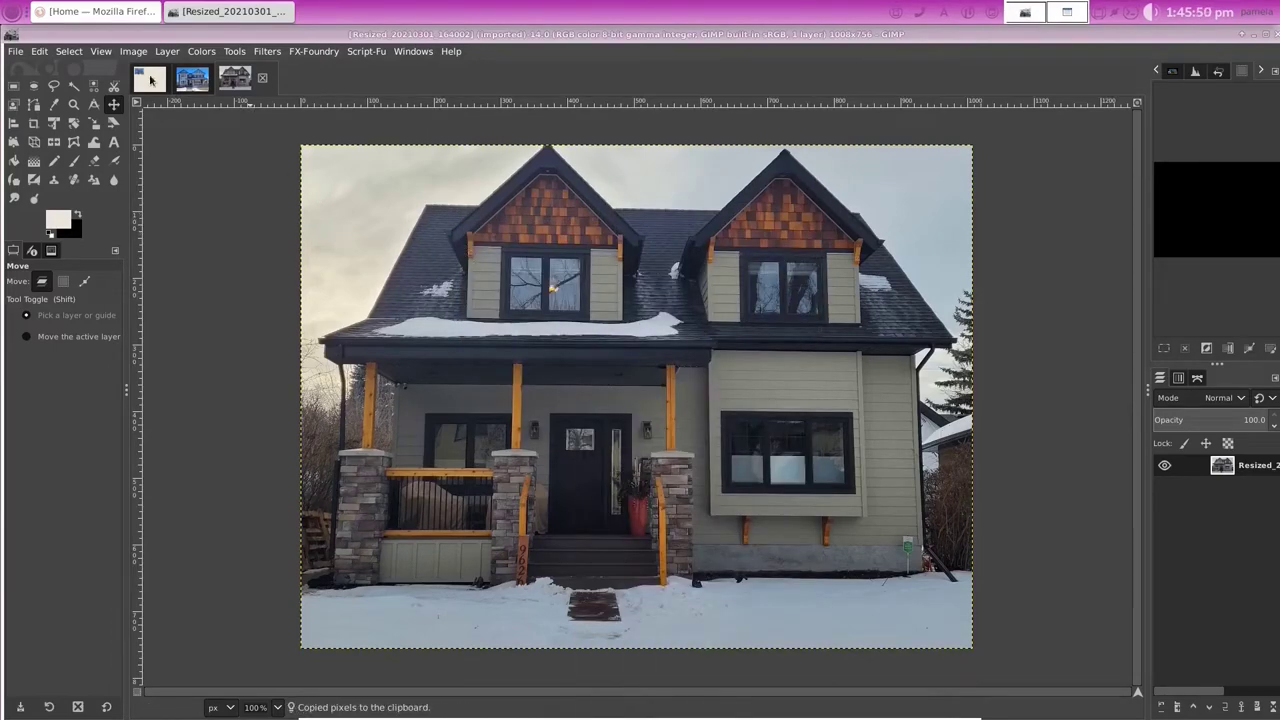
Step: Paste the house photo into the brochure, move it to the right panel's top, and anchor it
left_click(149, 78)
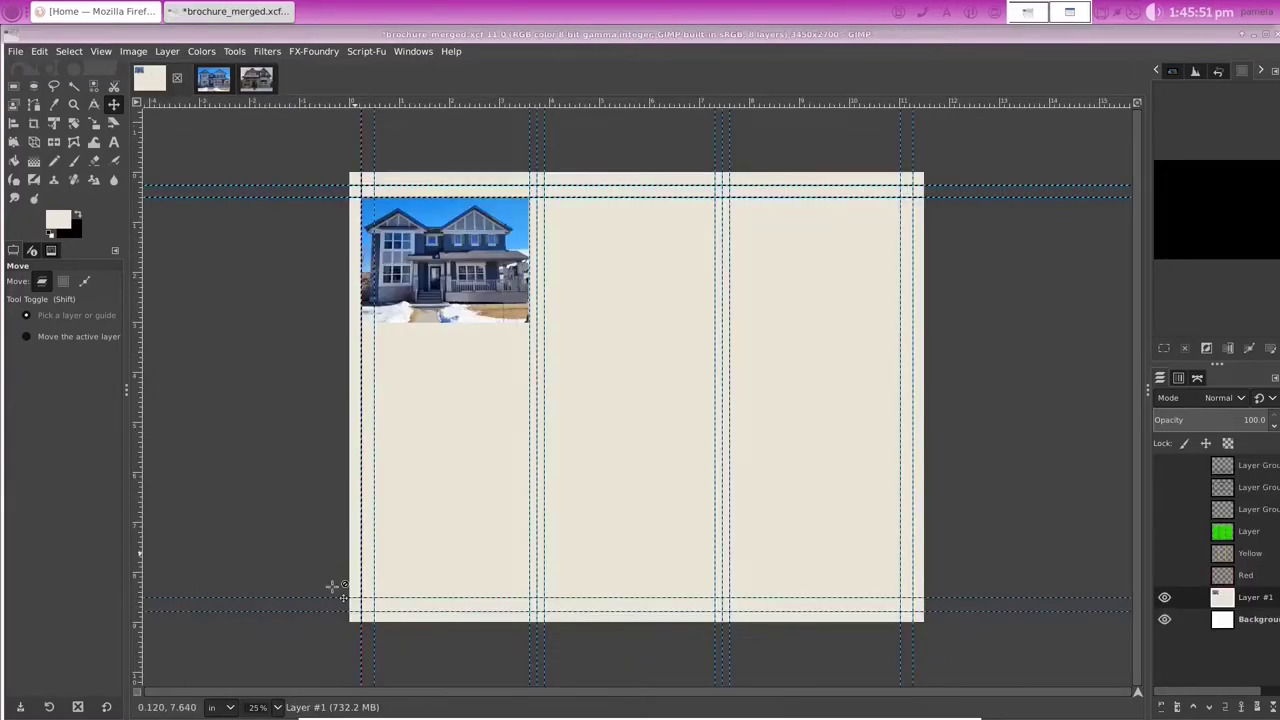
right_click(626, 310)
mouse_move(738, 350)
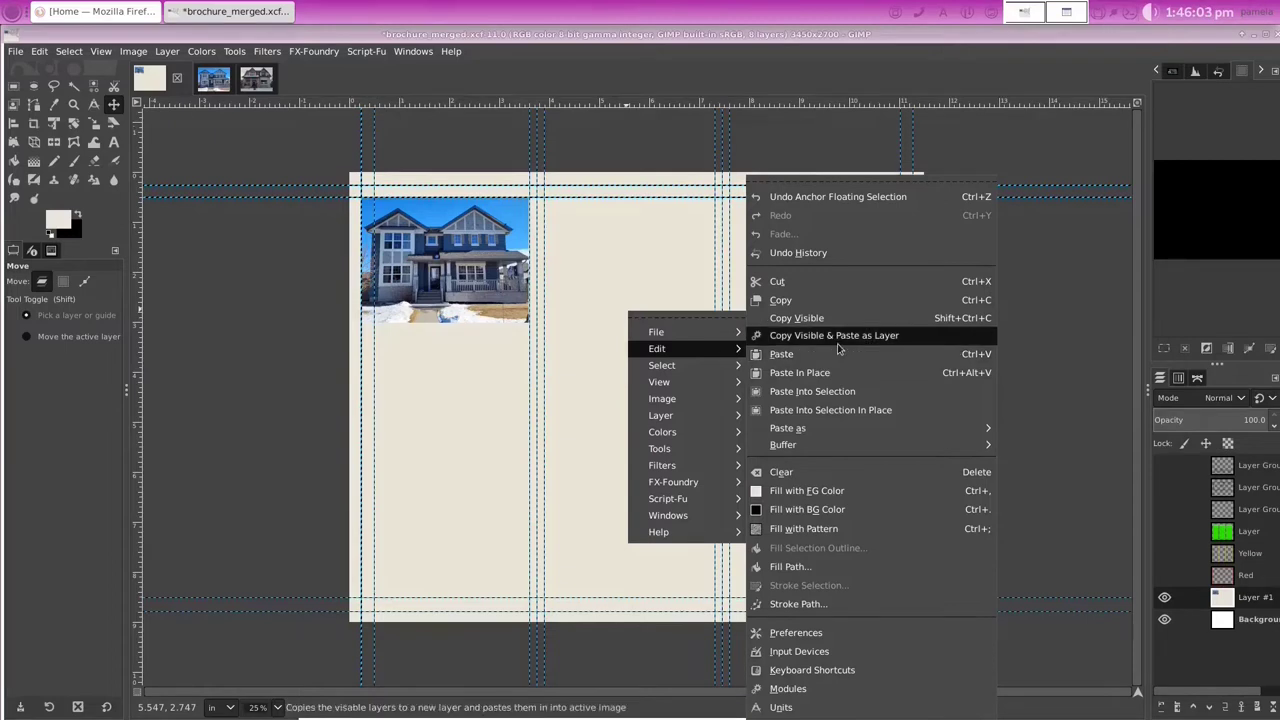
left_click(812, 391)
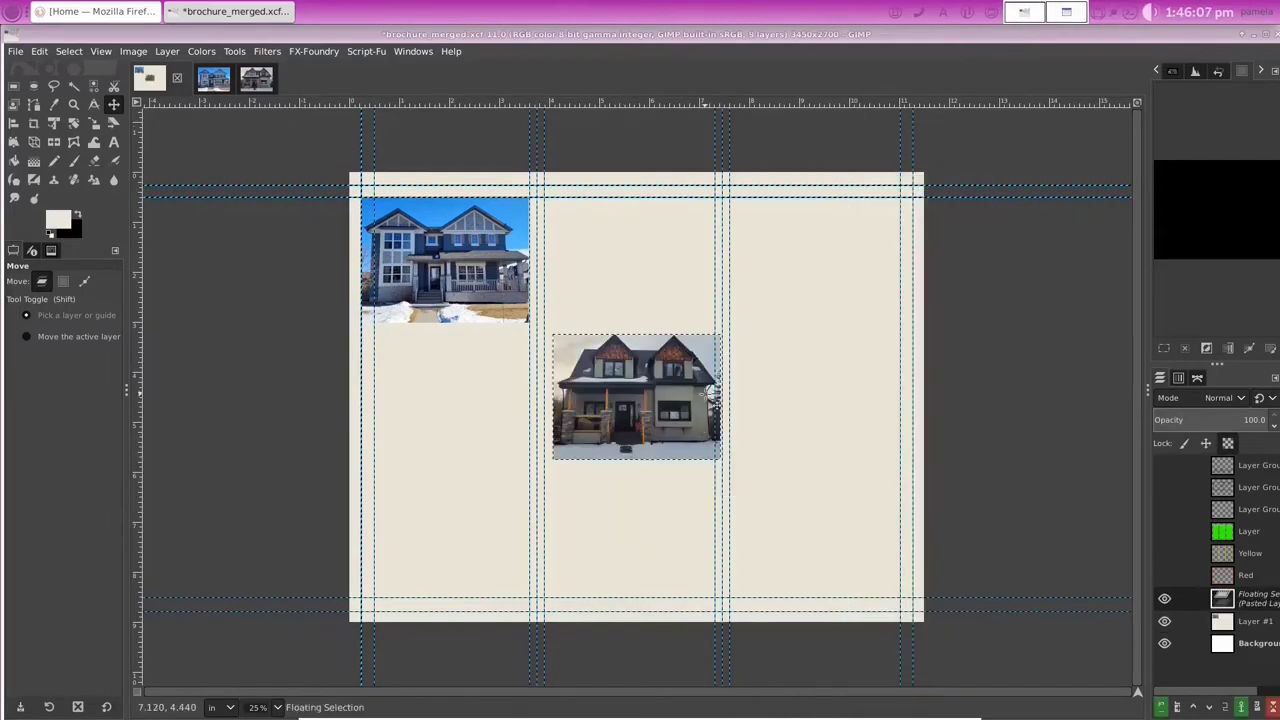
left_click_drag(706, 394, 814, 258)
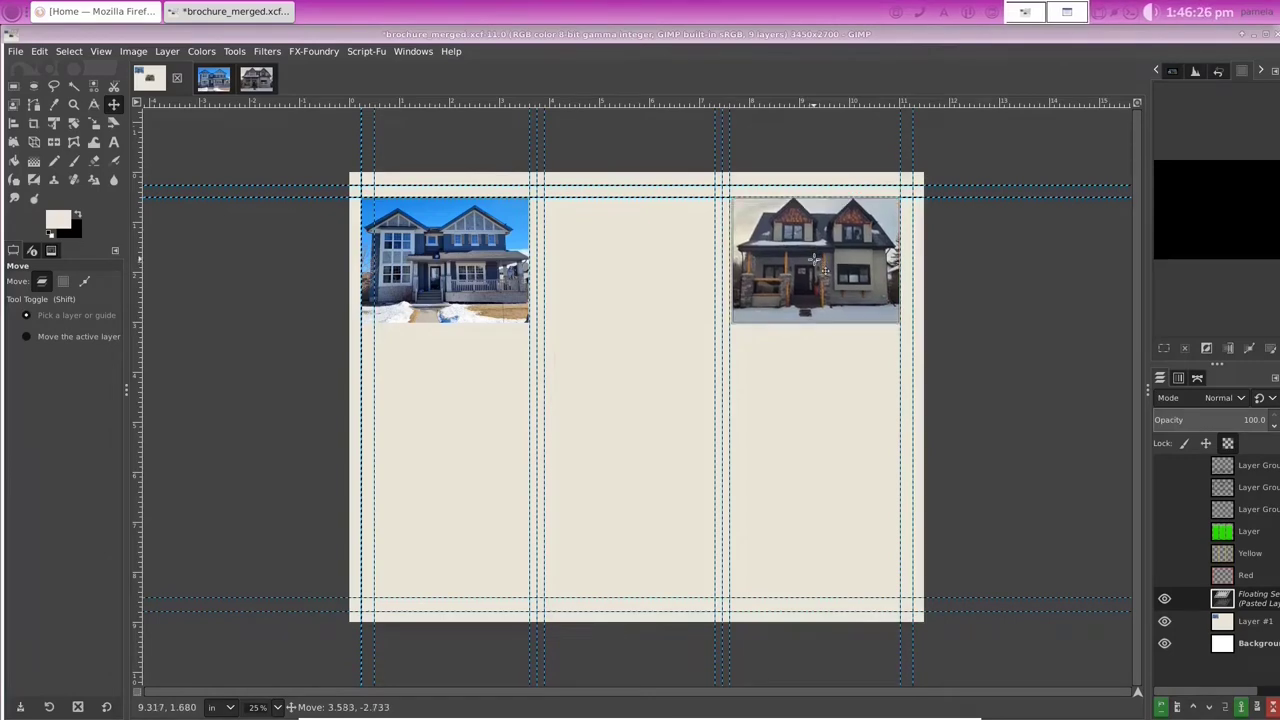
left_click_drag(820, 265, 819, 265)
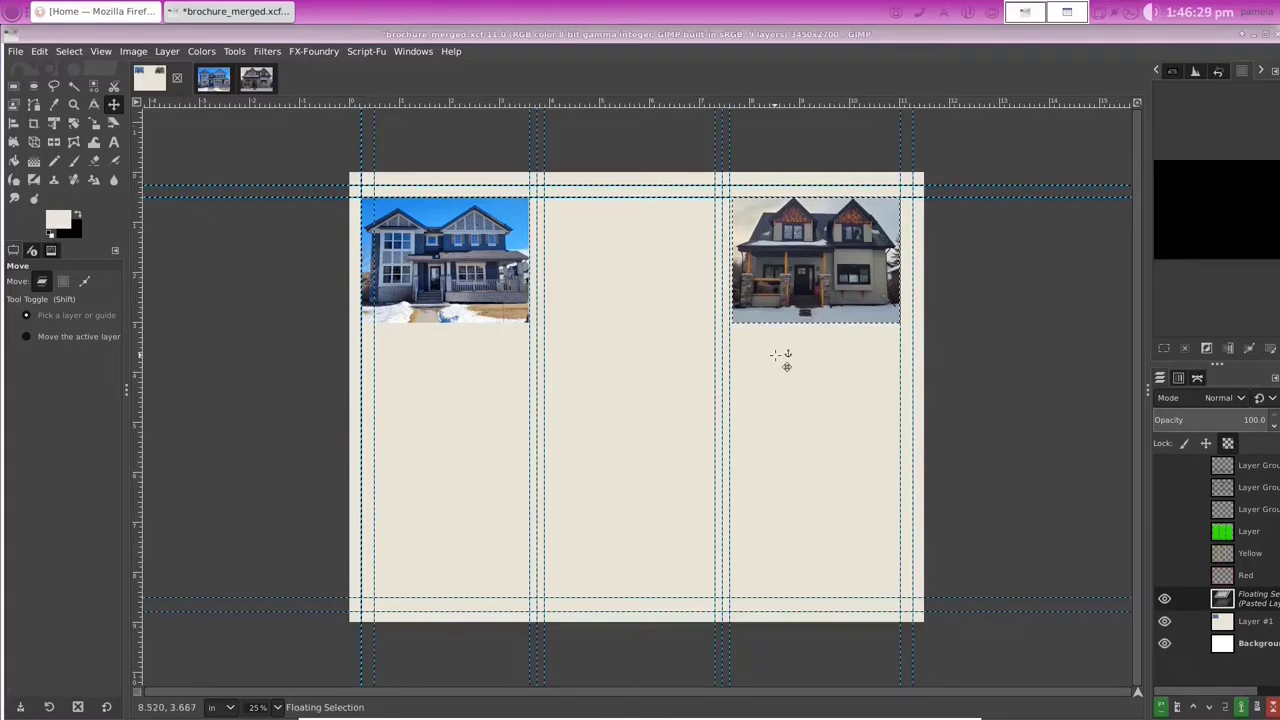
left_click(775, 356)
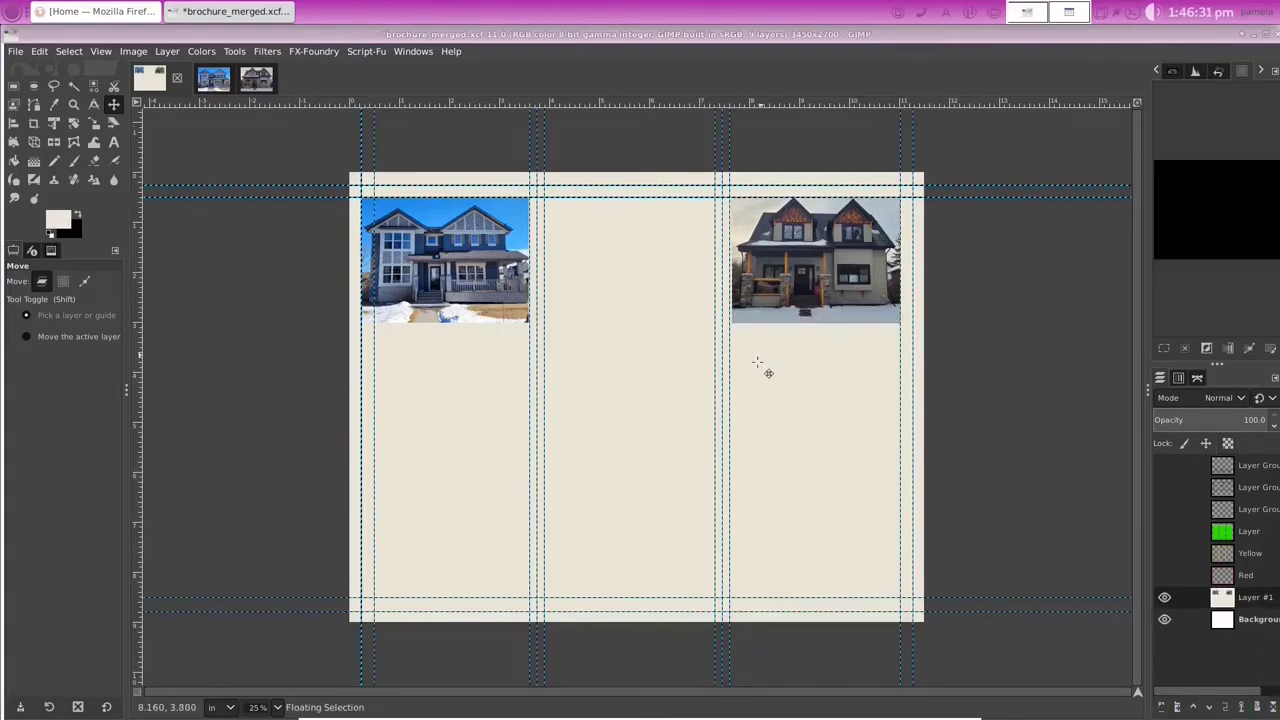
left_click(15, 51)
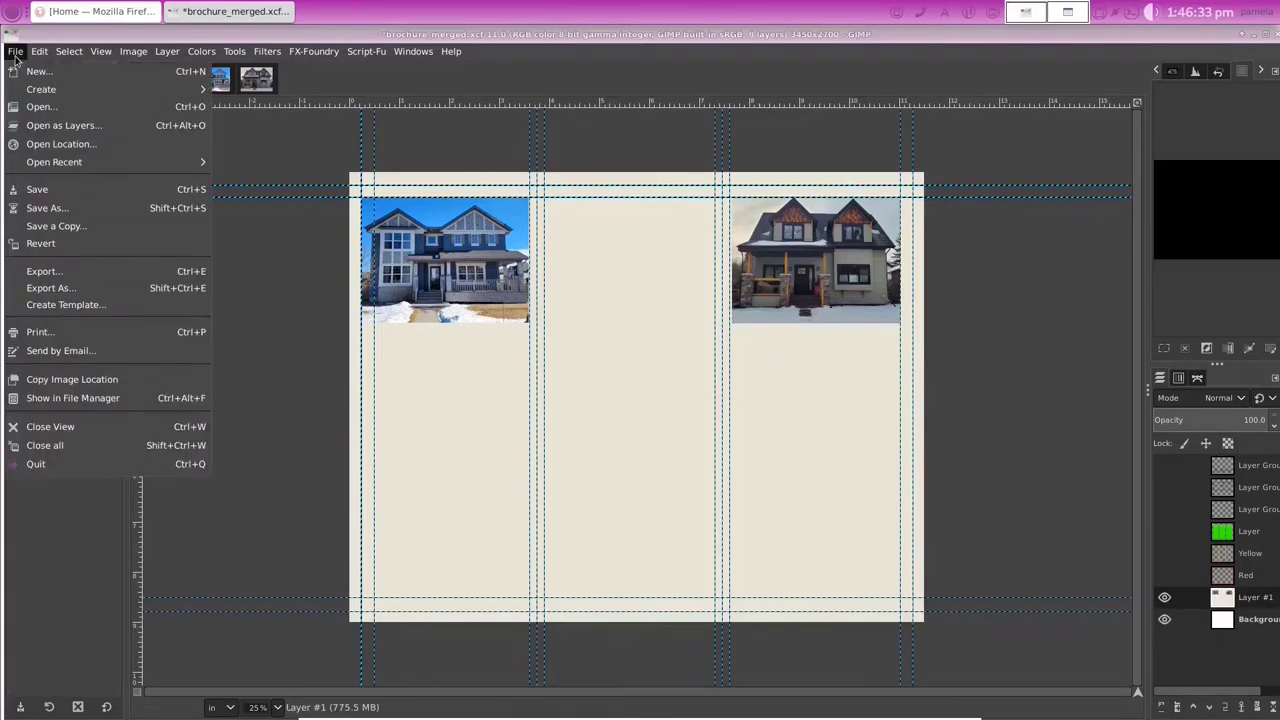
Step: Open Resized_20210301_164311.jpeg, convert it to the working colour space, and copy it visible
left_click(40, 107)
double_click(517, 227)
left_click(545, 243)
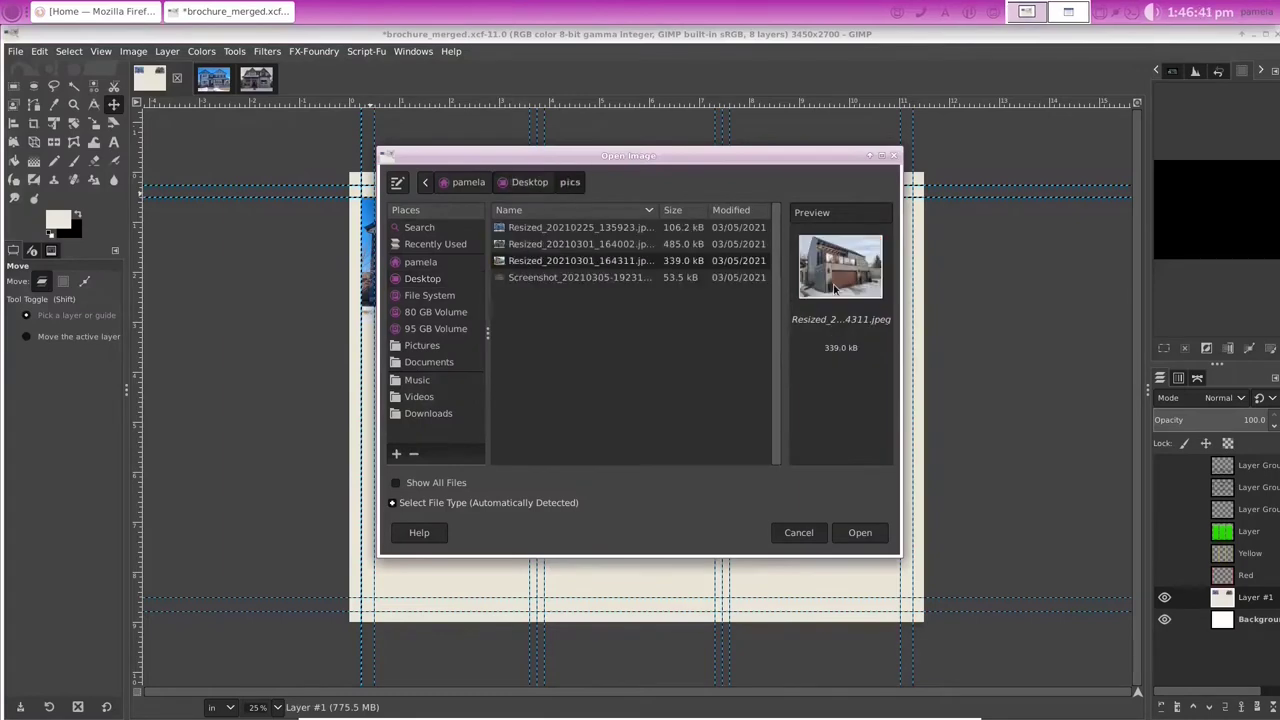
left_click(859, 532)
left_click(800, 450)
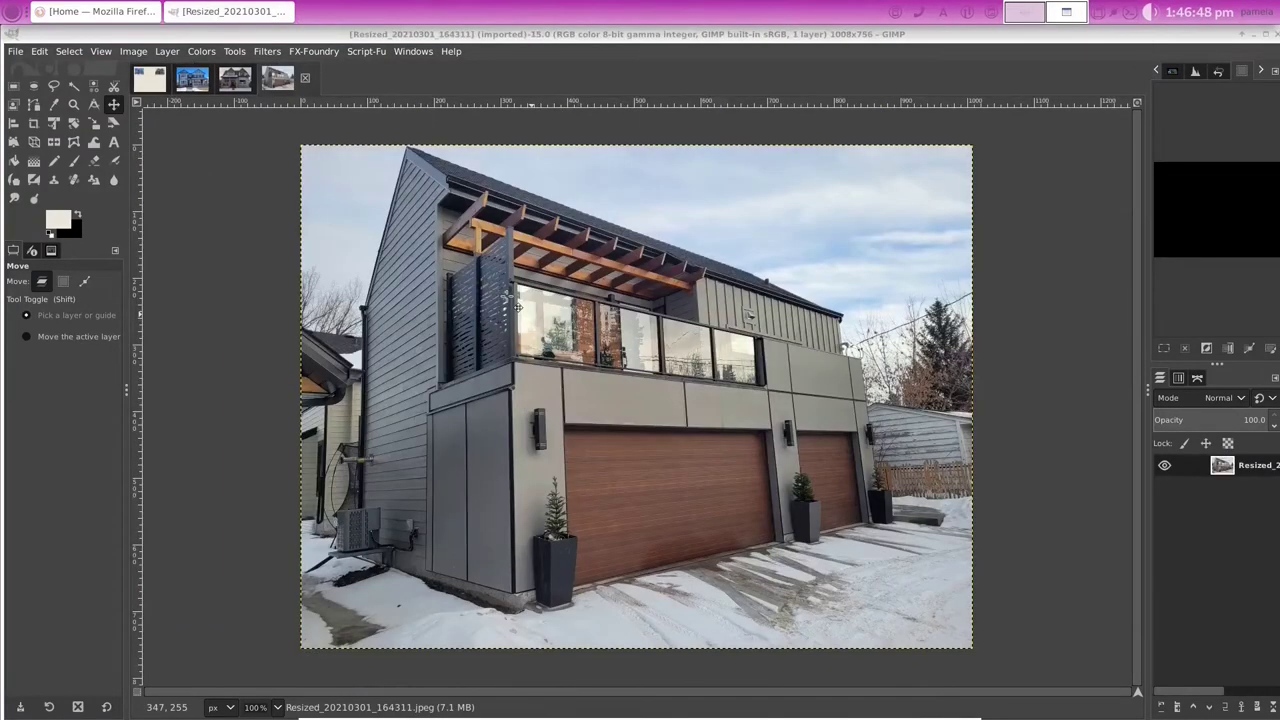
right_click(452, 252)
mouse_move(488, 290)
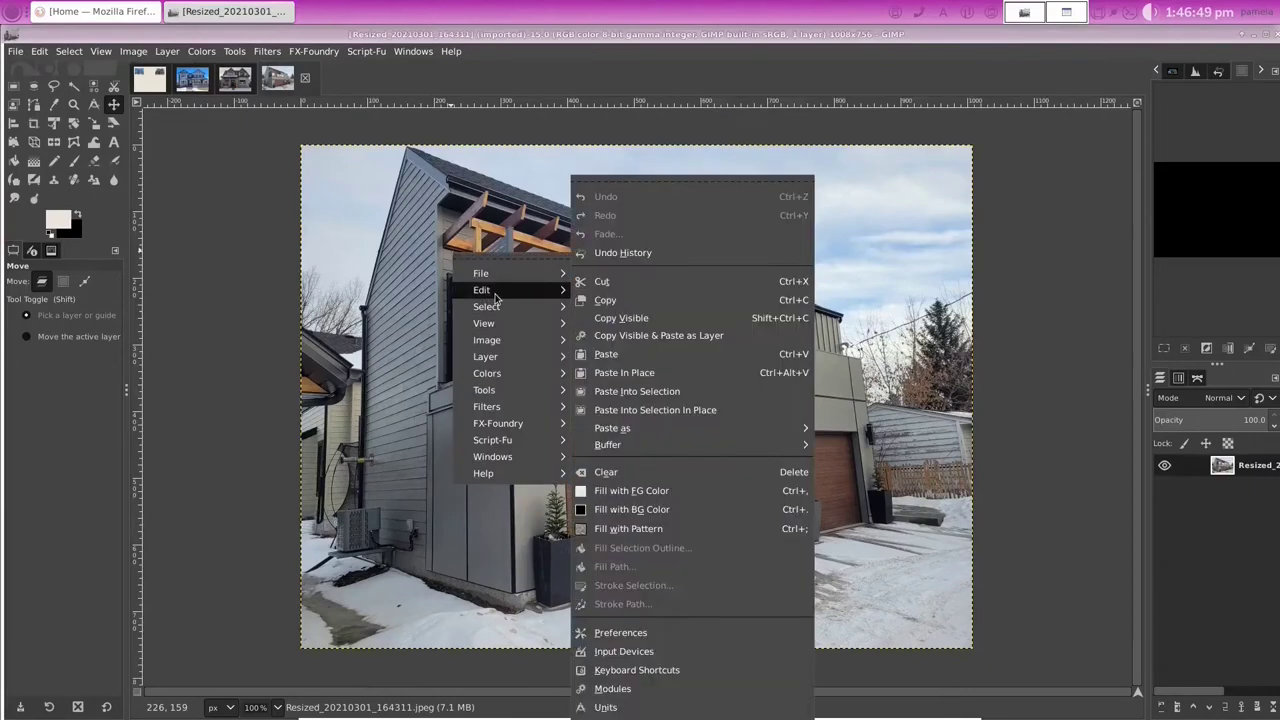
left_click(628, 318)
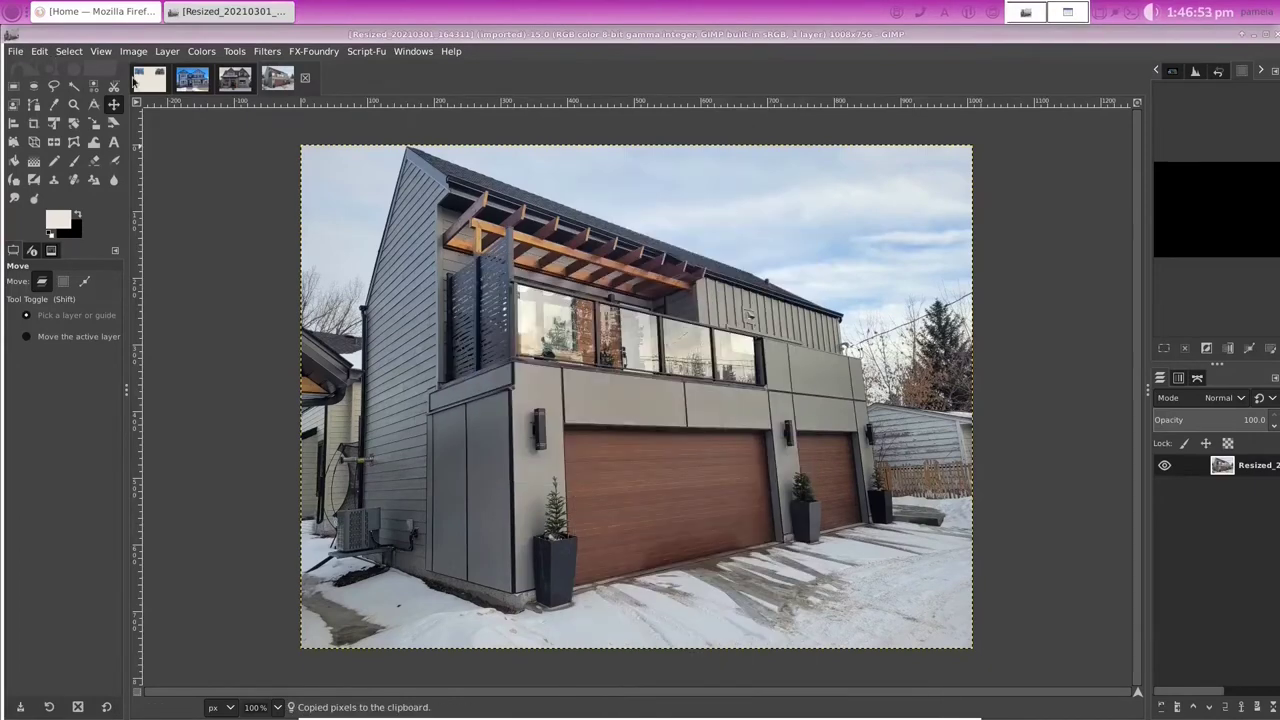
Step: Paste the garage photo into the brochure's centre panel, nudge it down-left, and anchor it
left_click(149, 79)
right_click(598, 367)
mouse_move(633, 414)
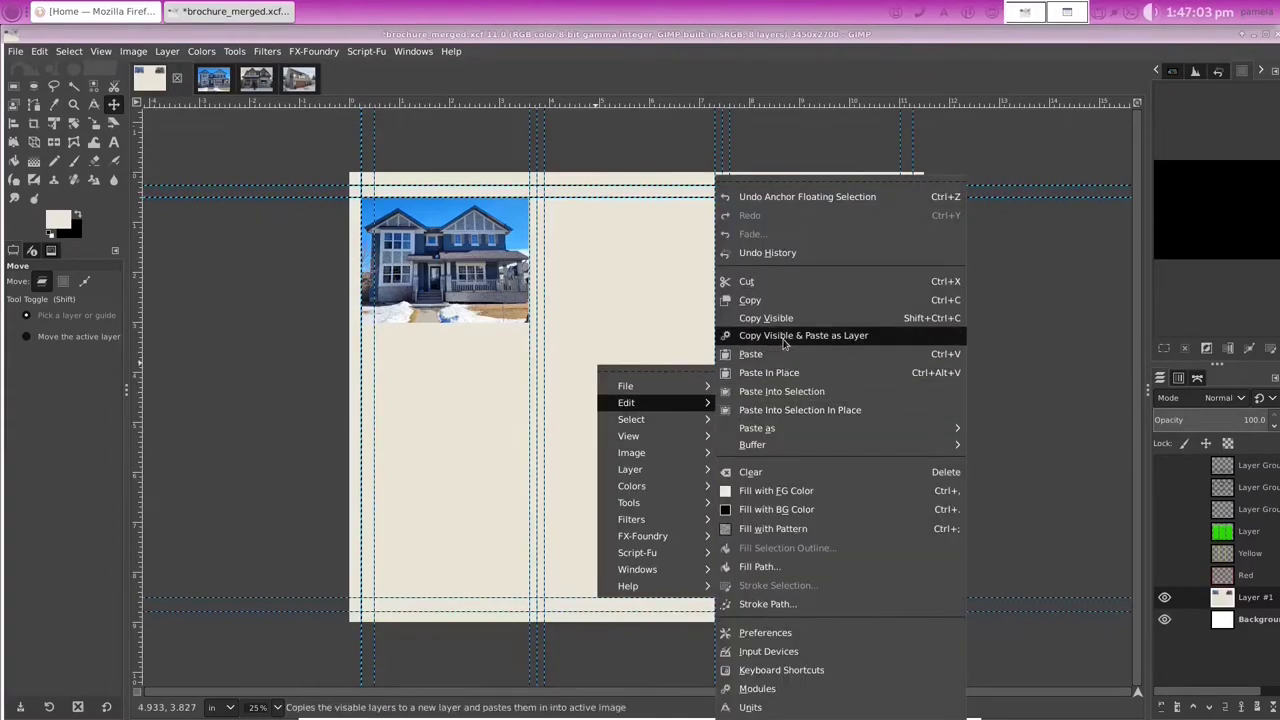
left_click(797, 395)
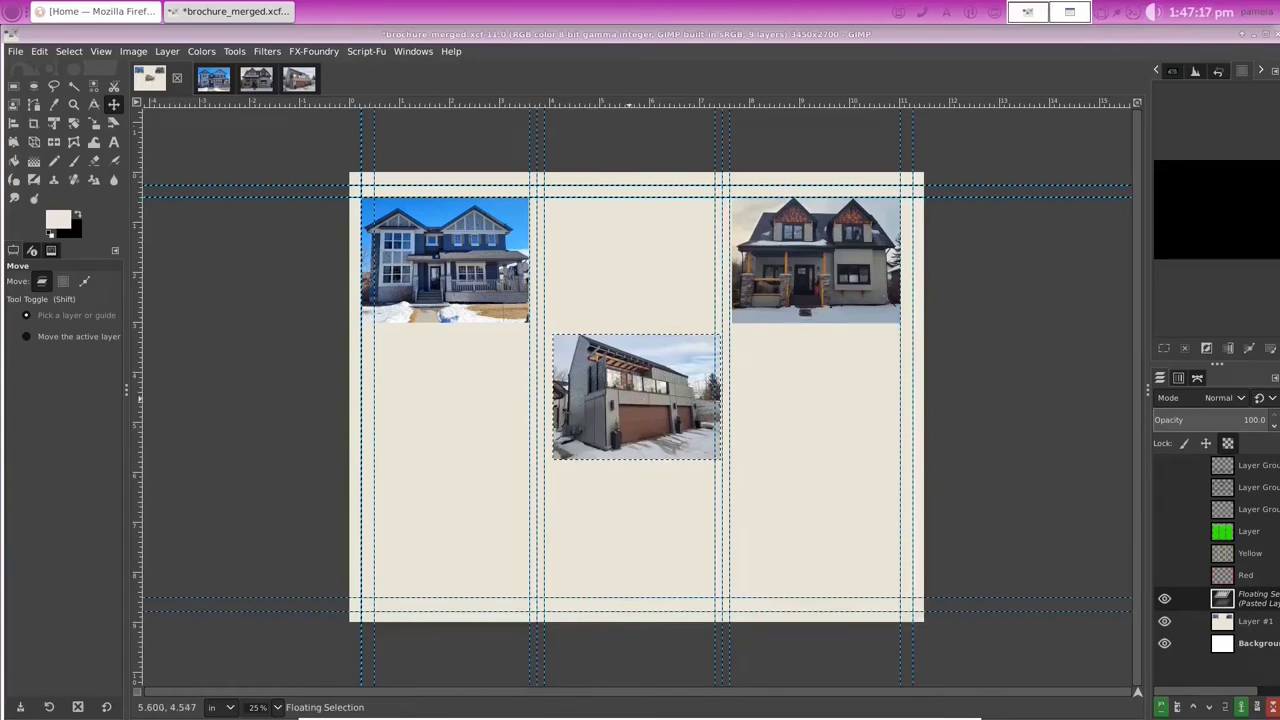
left_click_drag(644, 410, 633, 433)
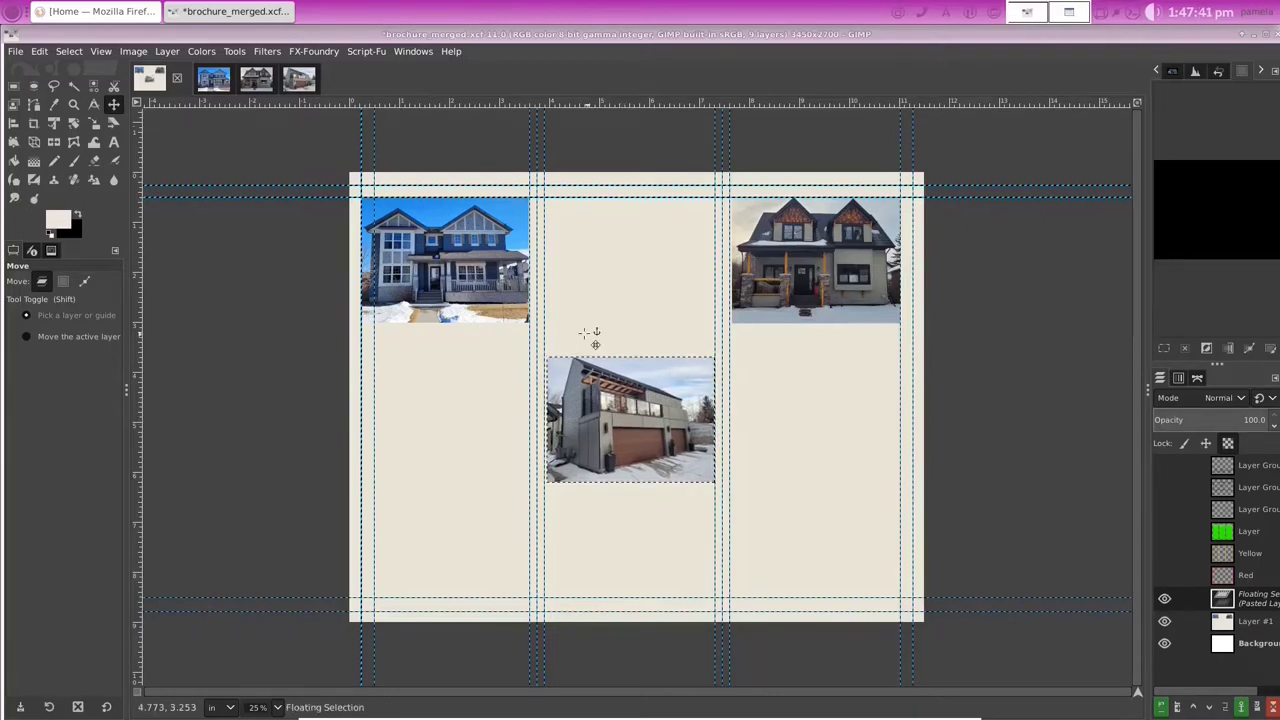
left_click(595, 335)
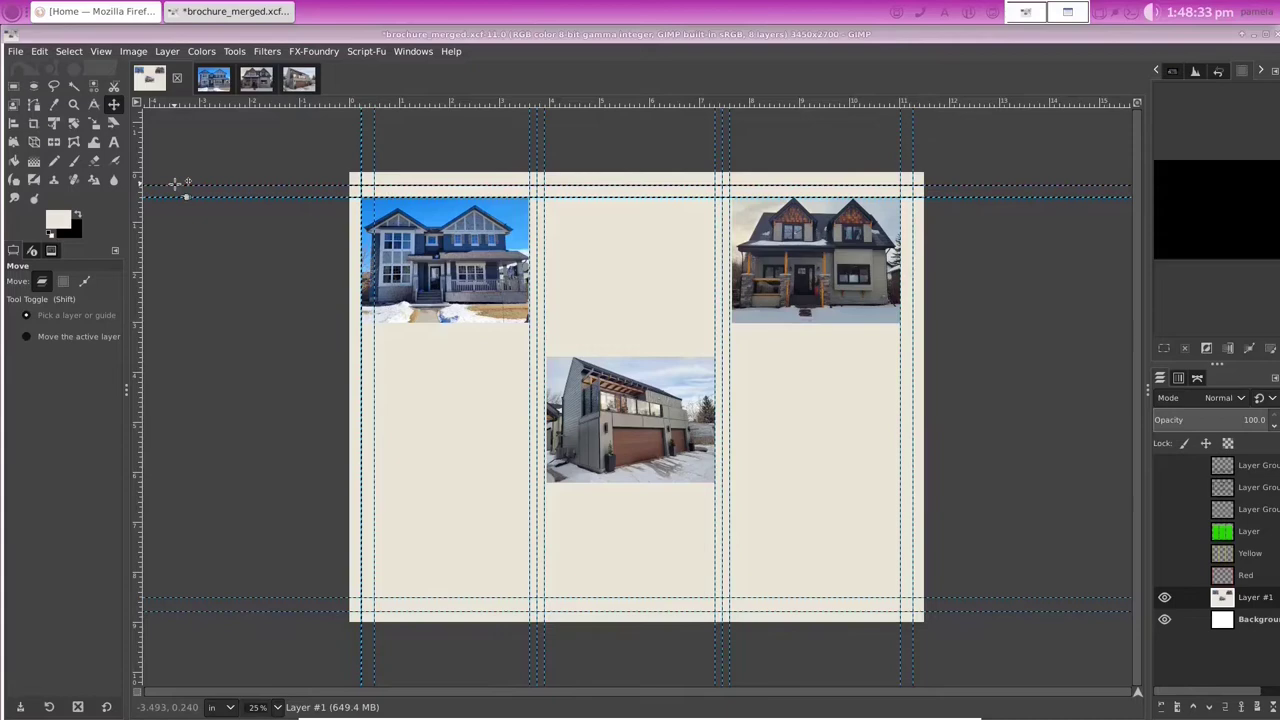
Step: Add a new transparent layer, Layer #2, to the brochure
left_click(167, 51)
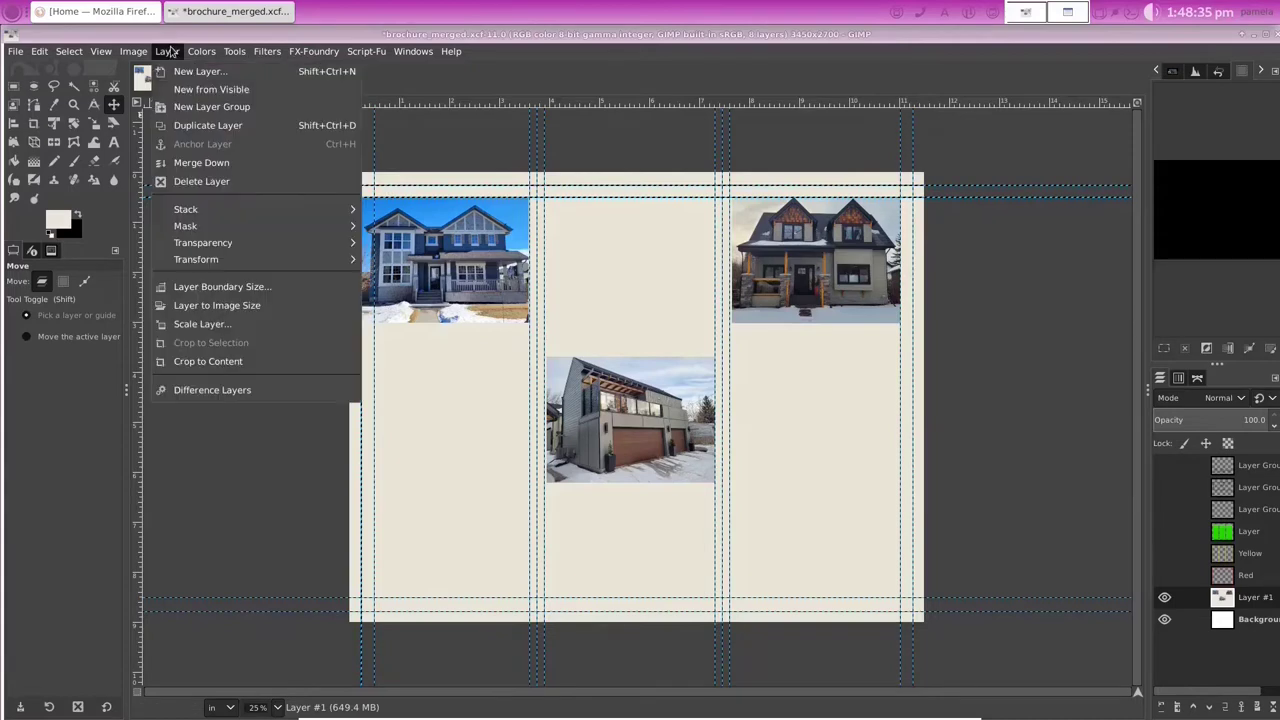
left_click(206, 69)
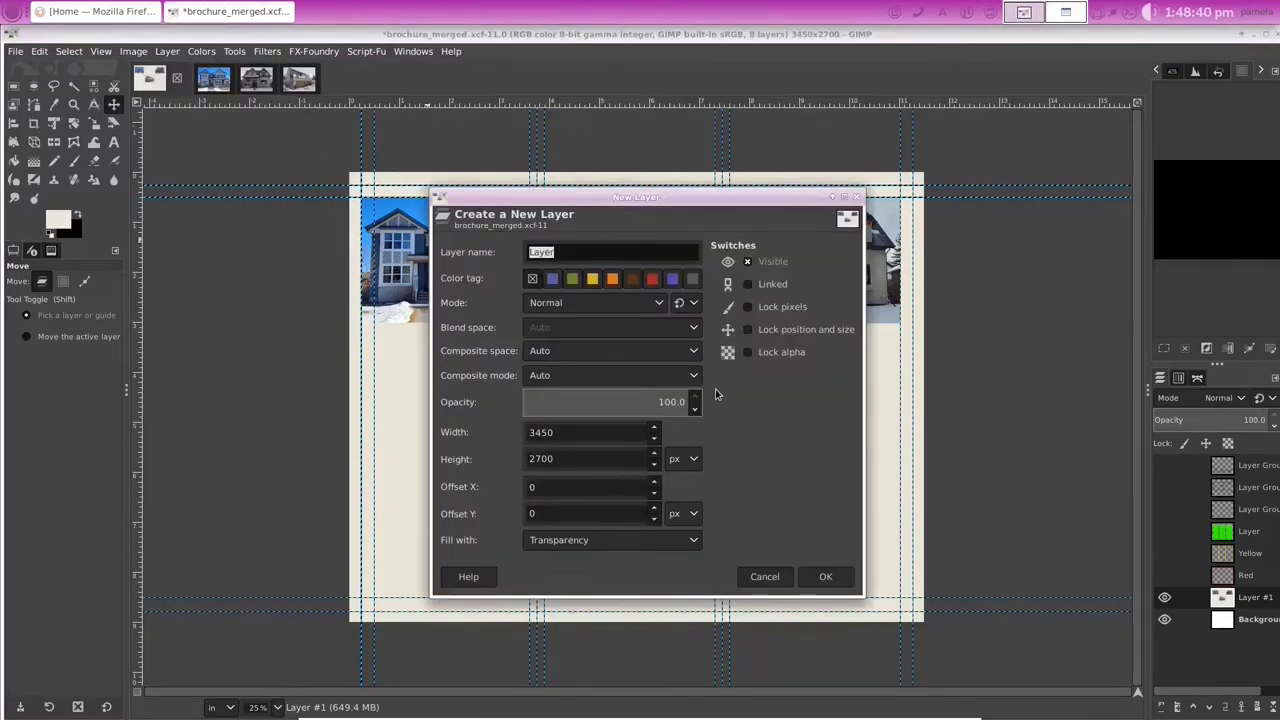
left_click(825, 576)
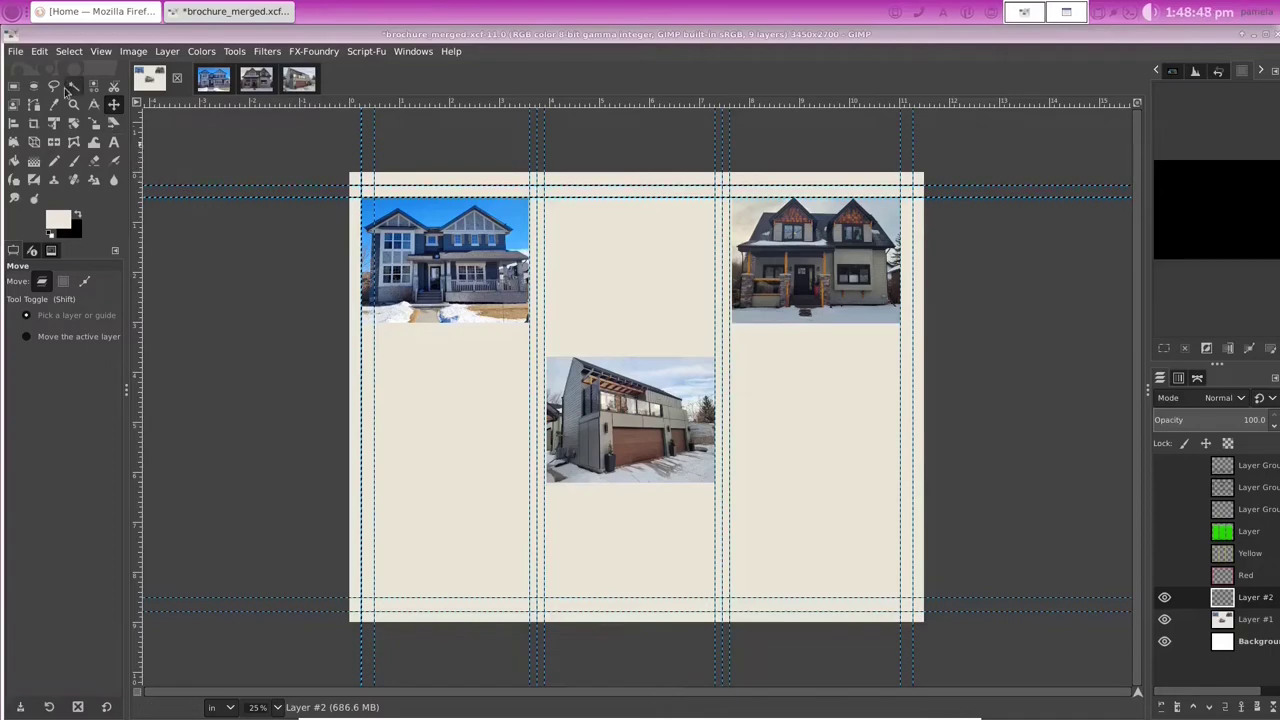
Step: Free-select a triangle from the page's top-left corner to the bottom-right and bottom-left corners
left_click(55, 88)
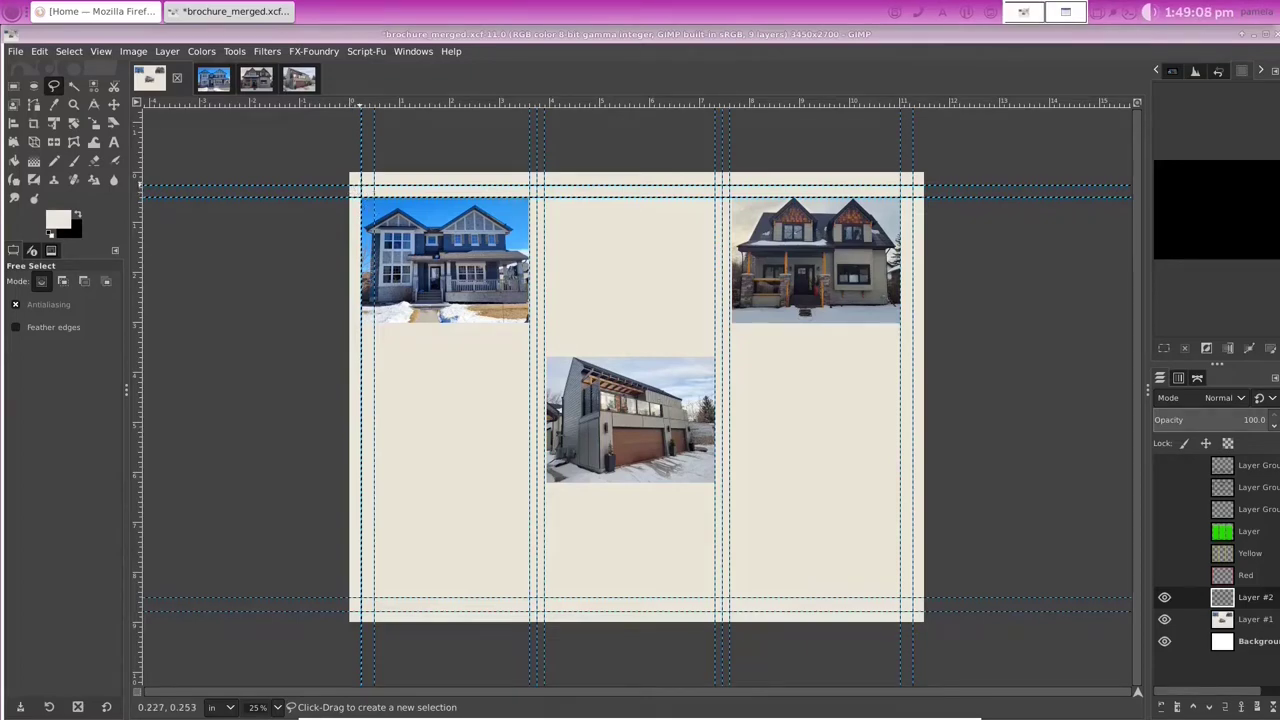
left_click(361, 186)
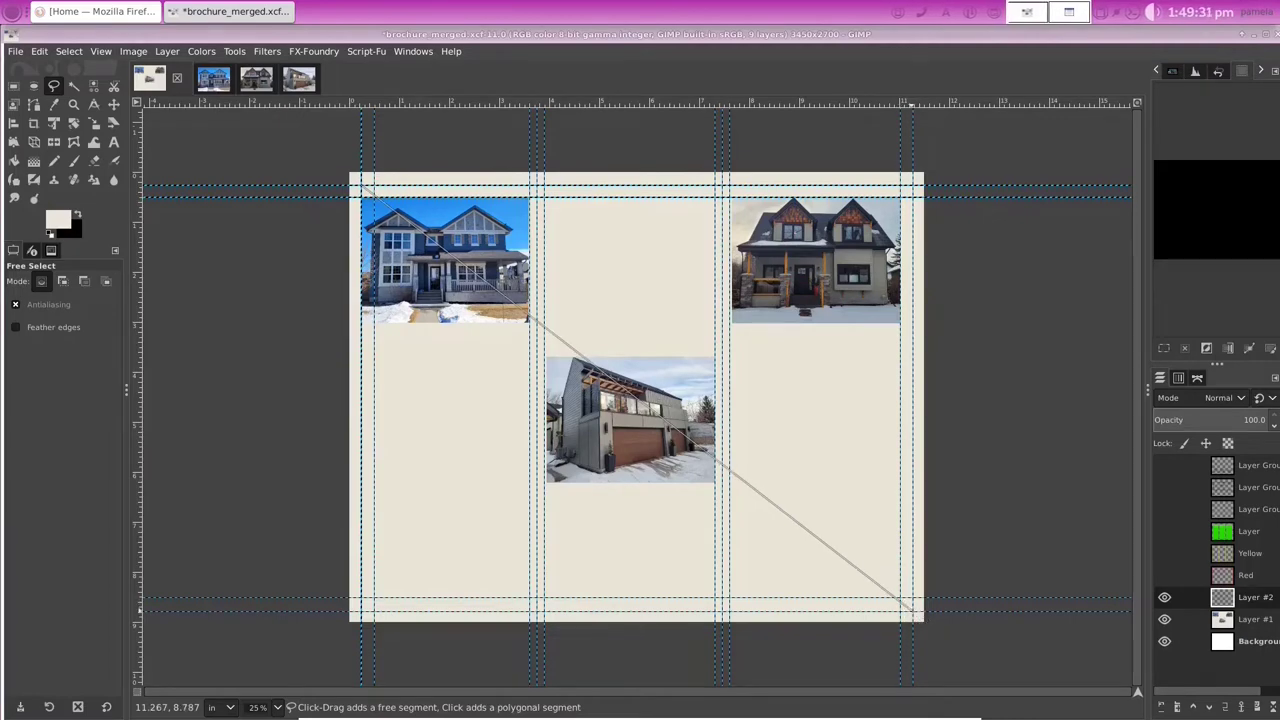
left_click(913, 609)
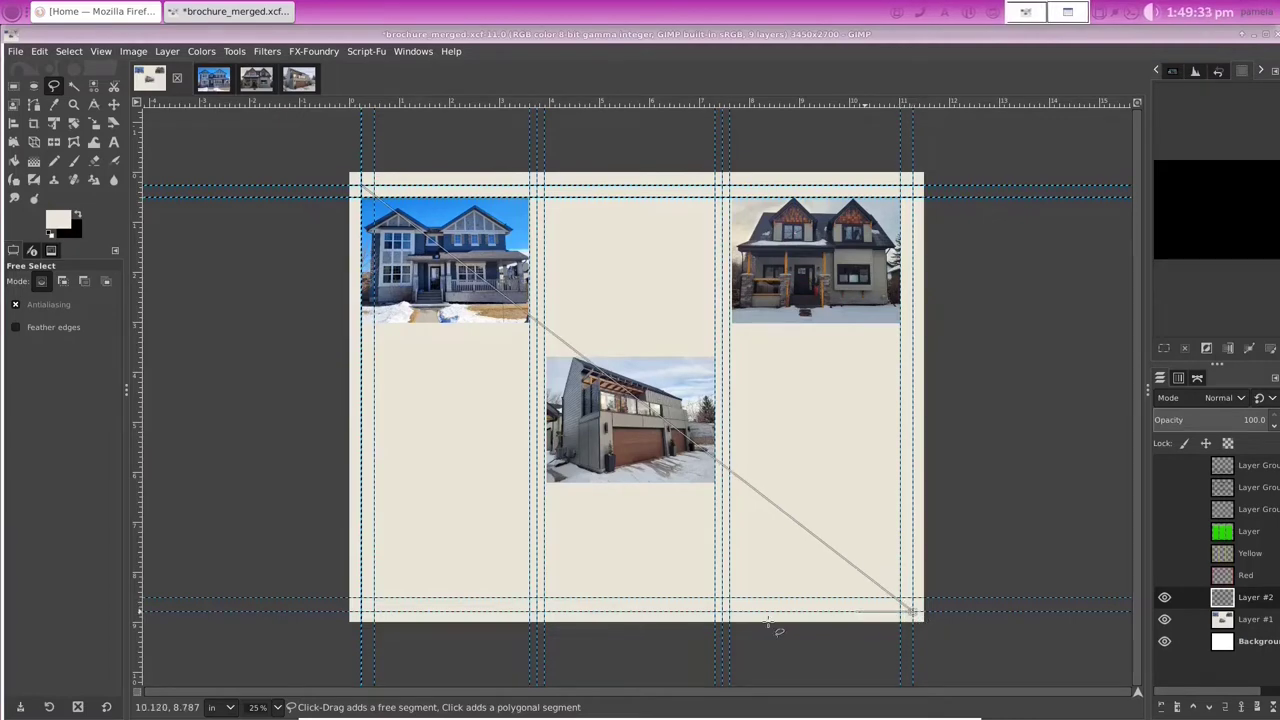
left_click(362, 612)
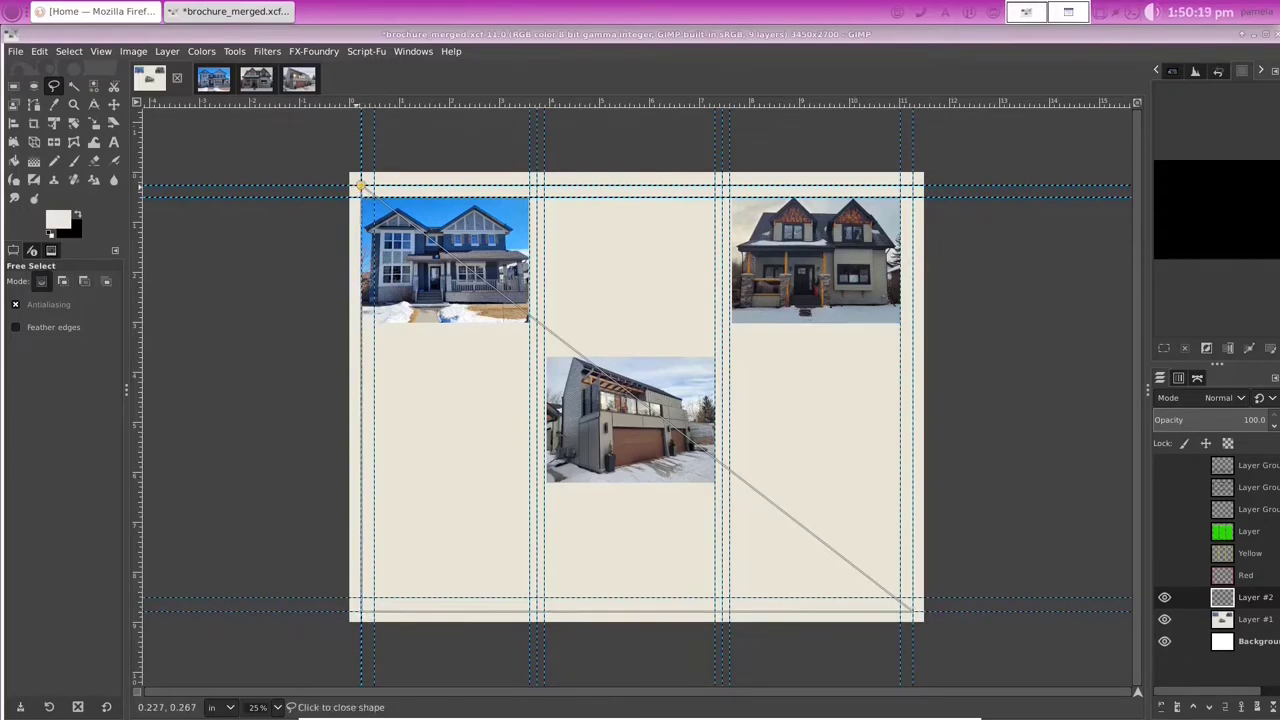
left_click(359, 186)
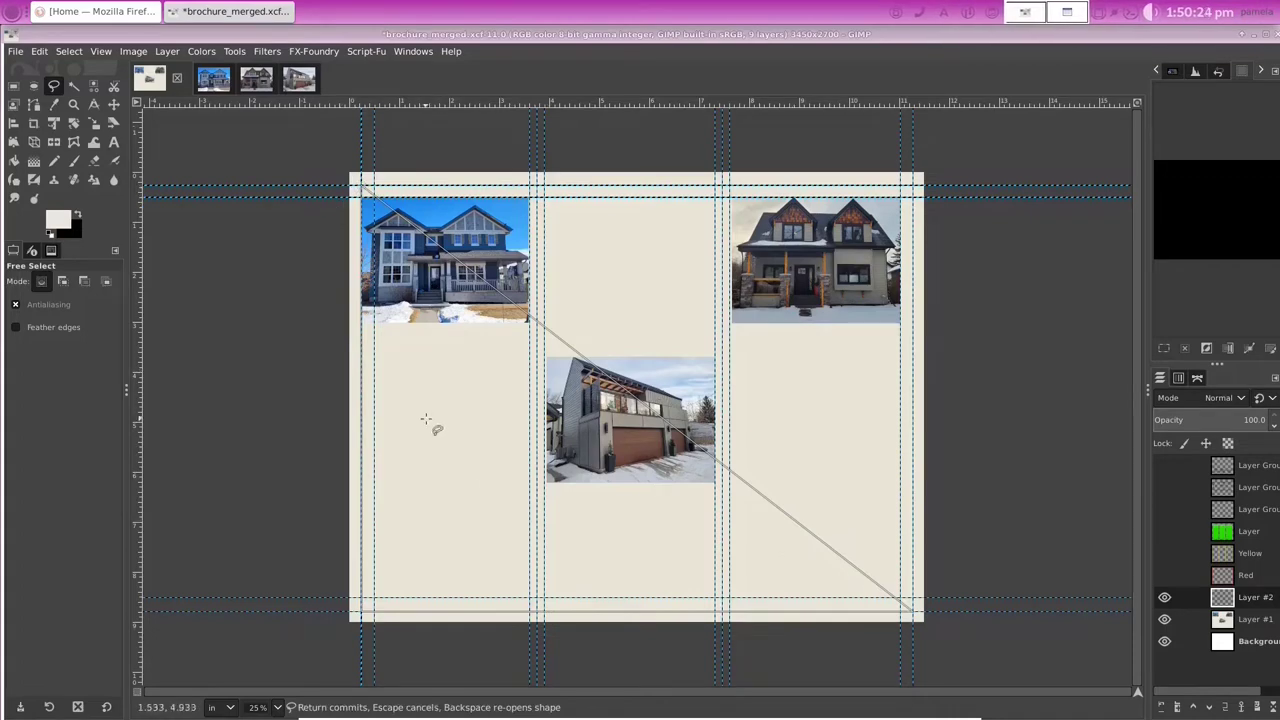
left_click(58, 219)
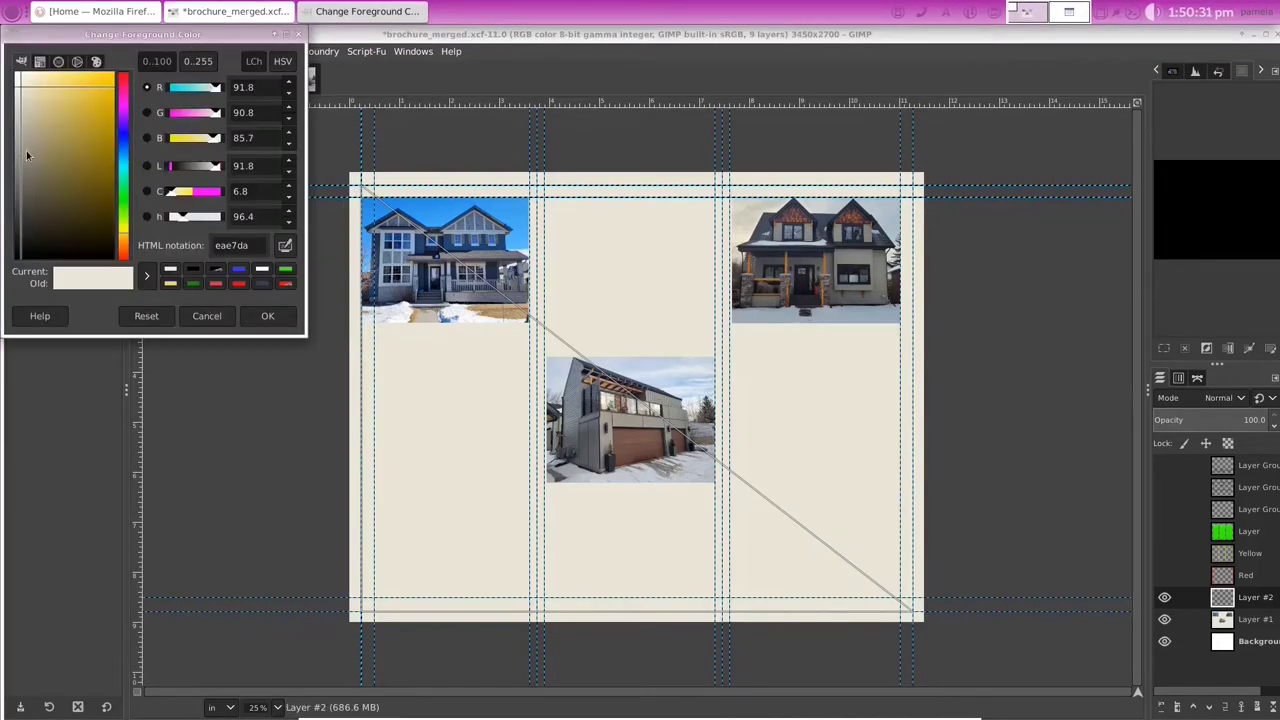
Step: Choose a mid grey foreground colour and fill the lower-left triangle with it
left_click(18, 162)
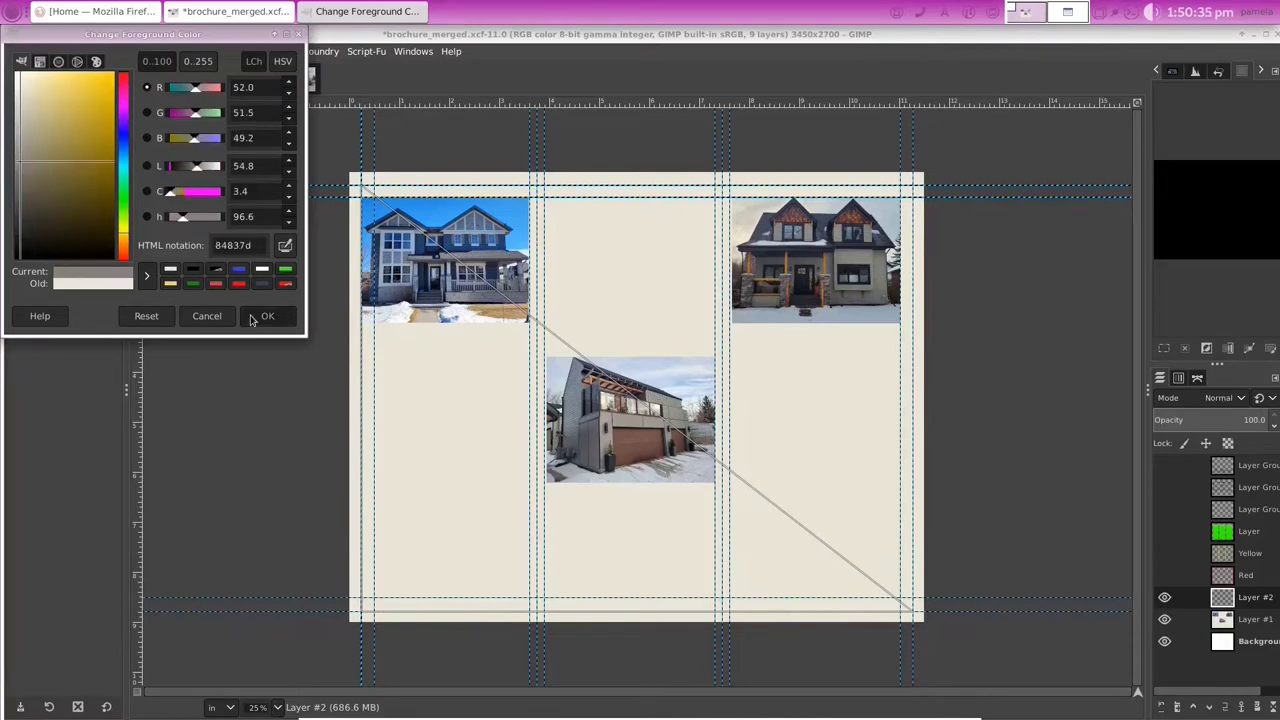
left_click(256, 317)
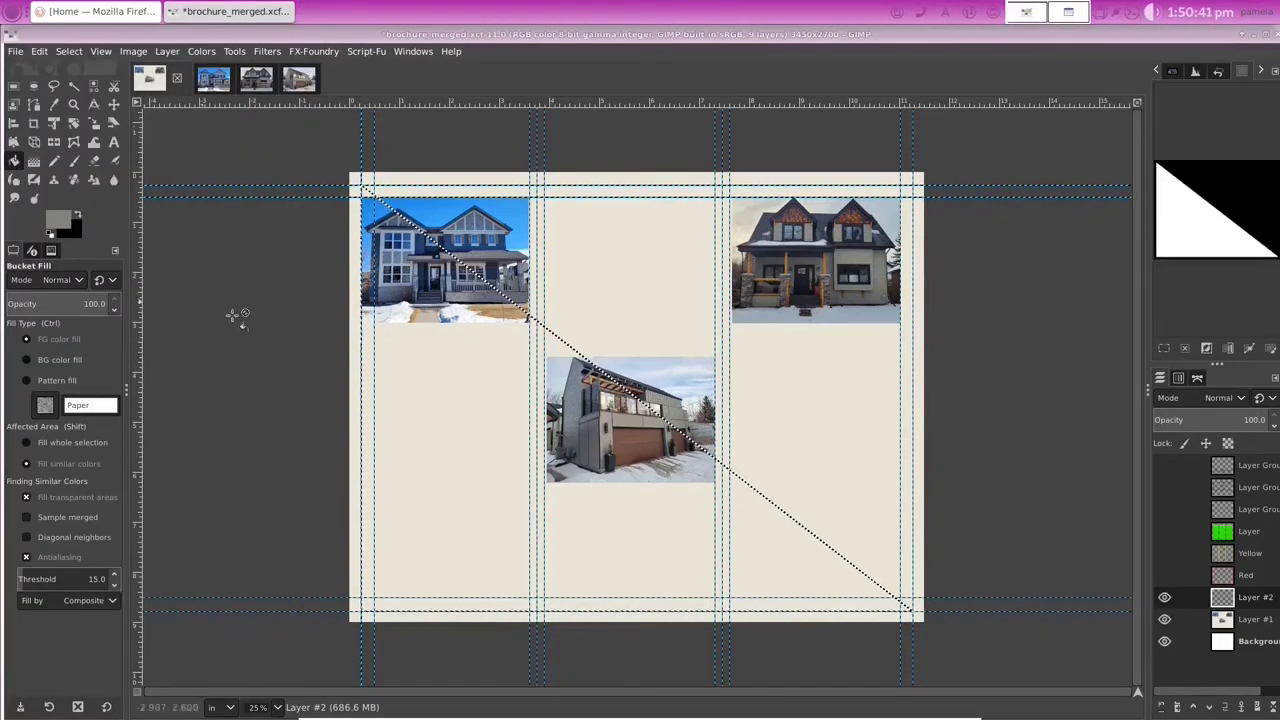
left_click(432, 370)
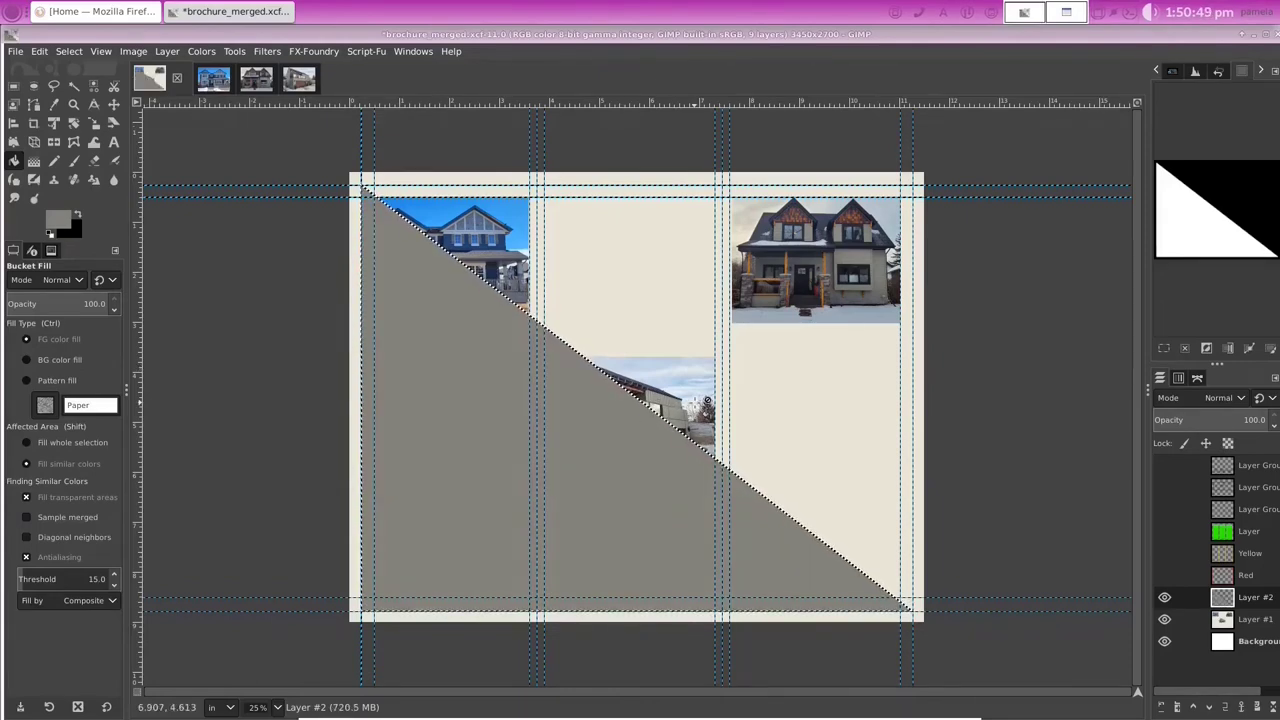
Step: Lower Layer #2's opacity to 35%
left_click(1274, 427)
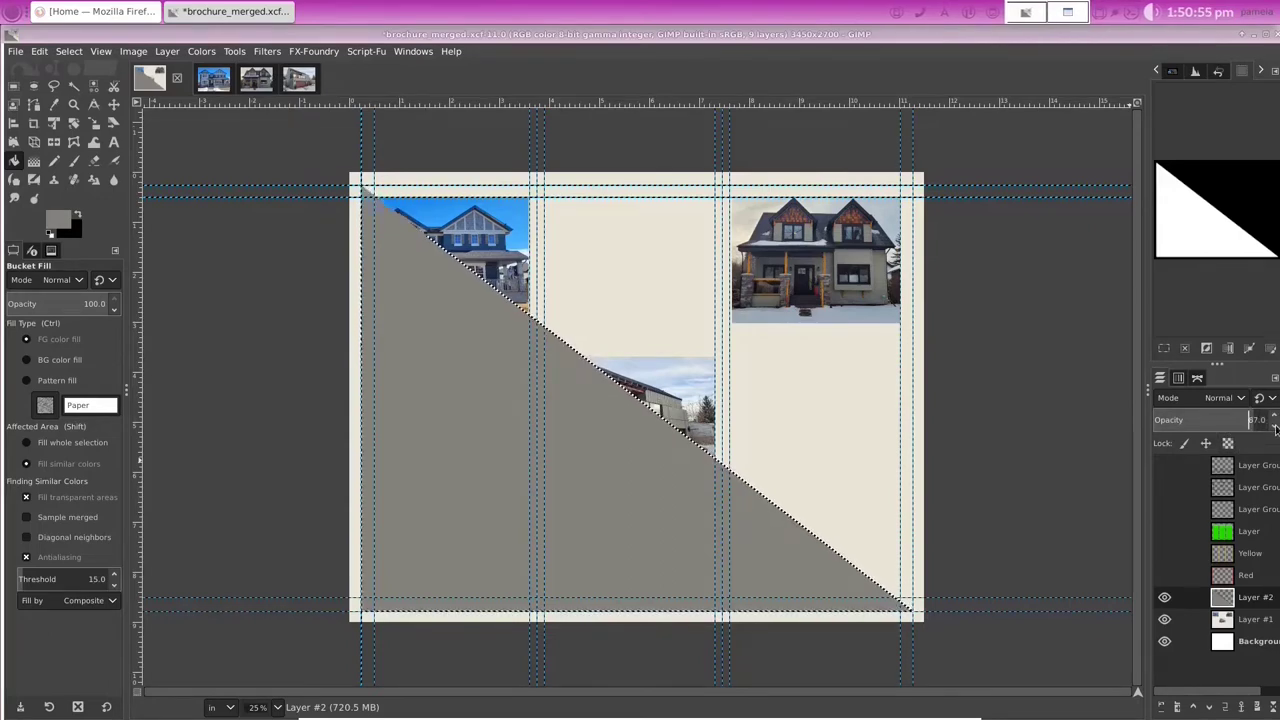
left_click(1274, 427)
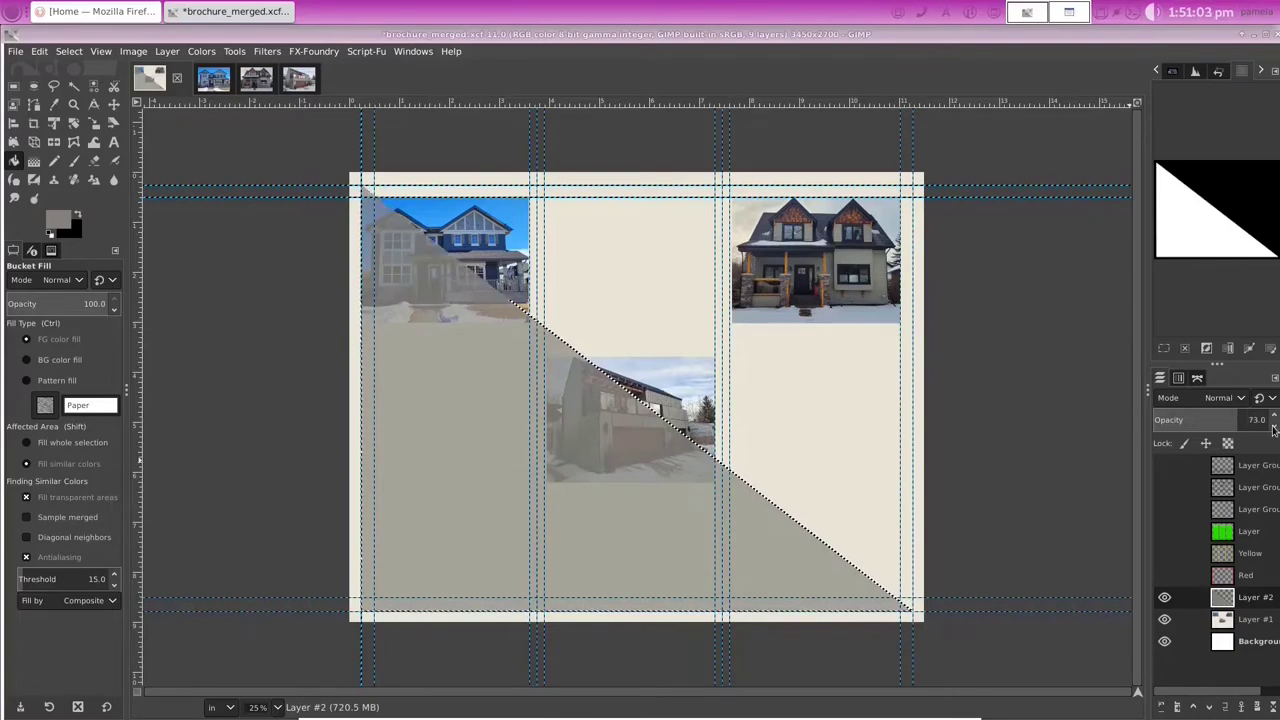
left_click(1274, 427)
left_click(1274, 427)
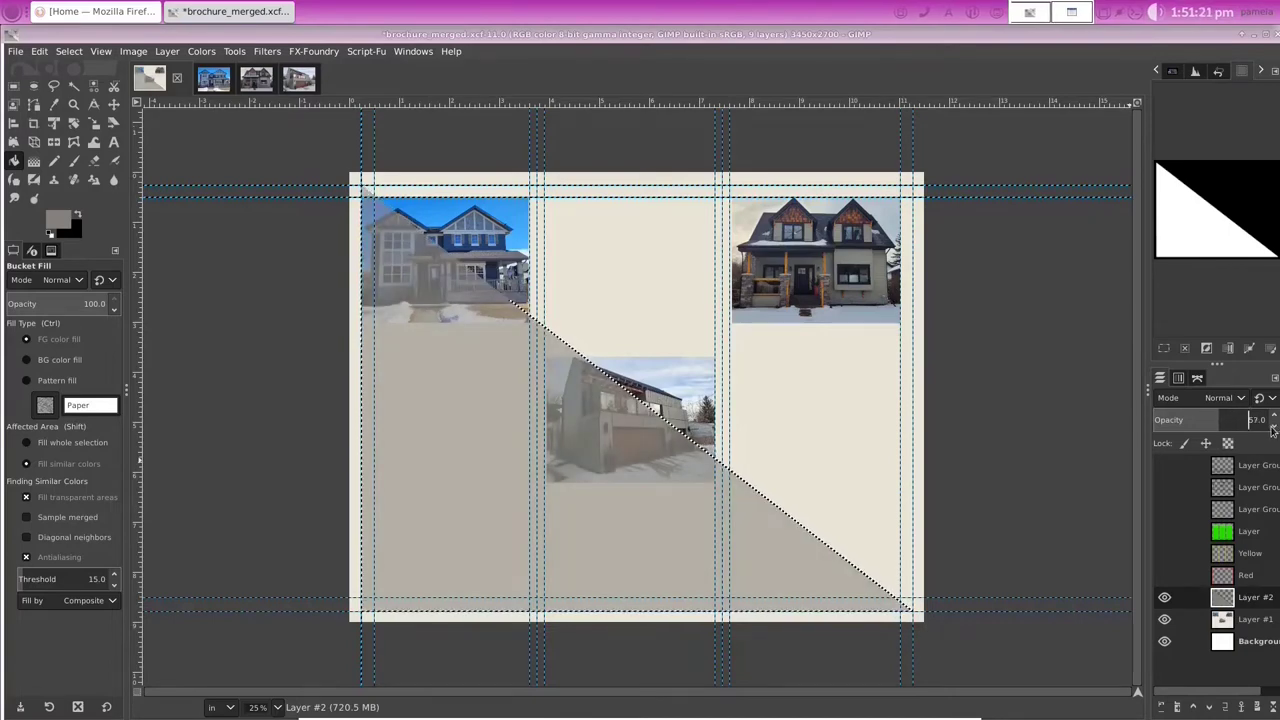
left_click(1274, 427)
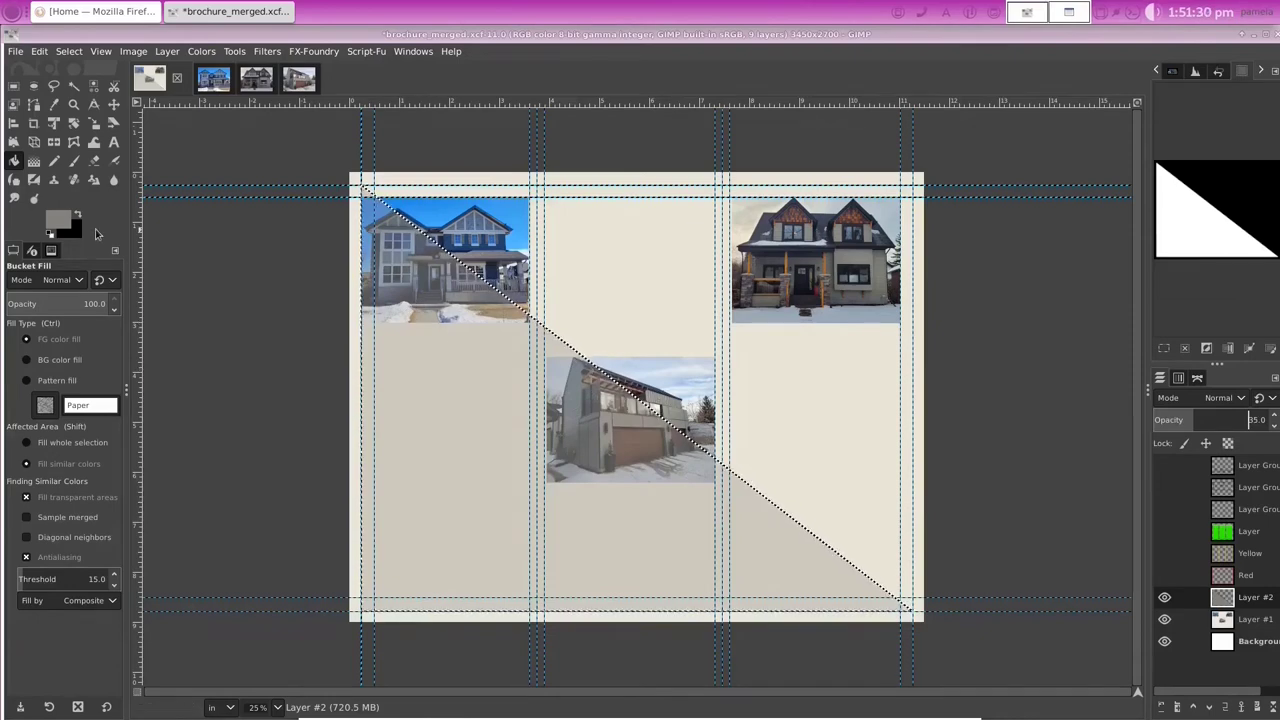
Step: Sample sky blue 43a8ee from the house photo and refill the triangle with it
left_click(58, 226)
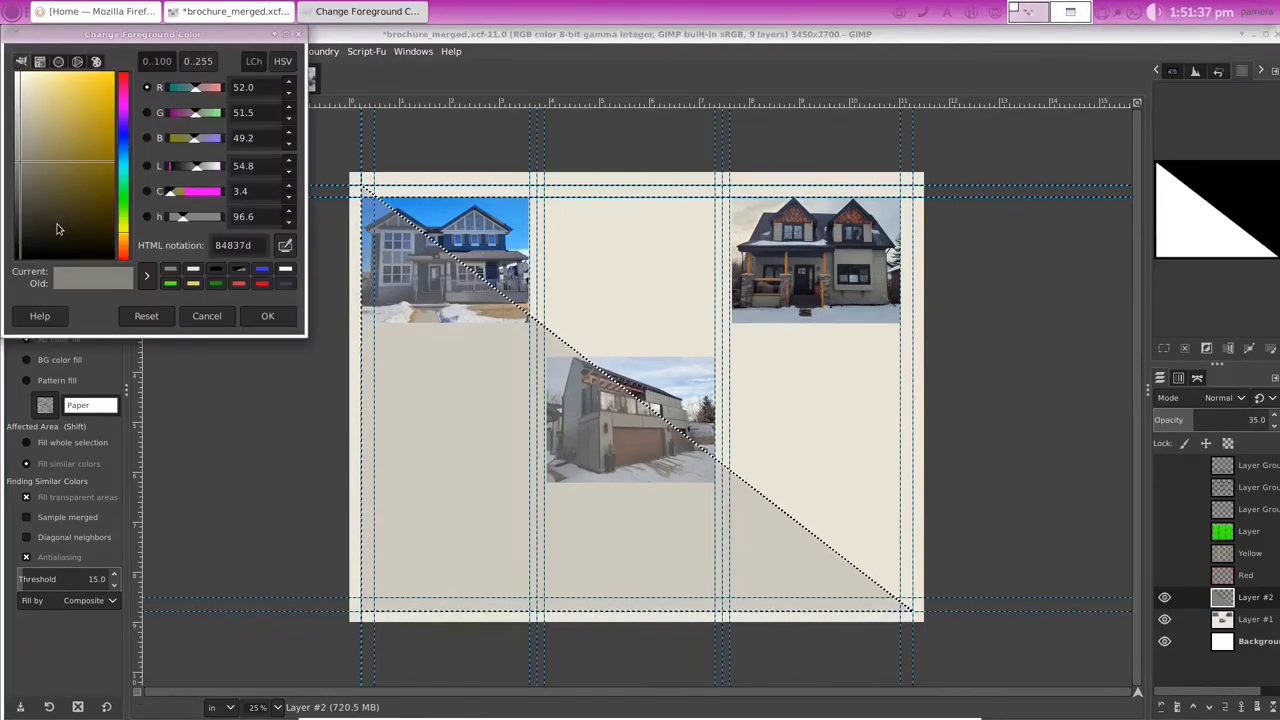
left_click(283, 282)
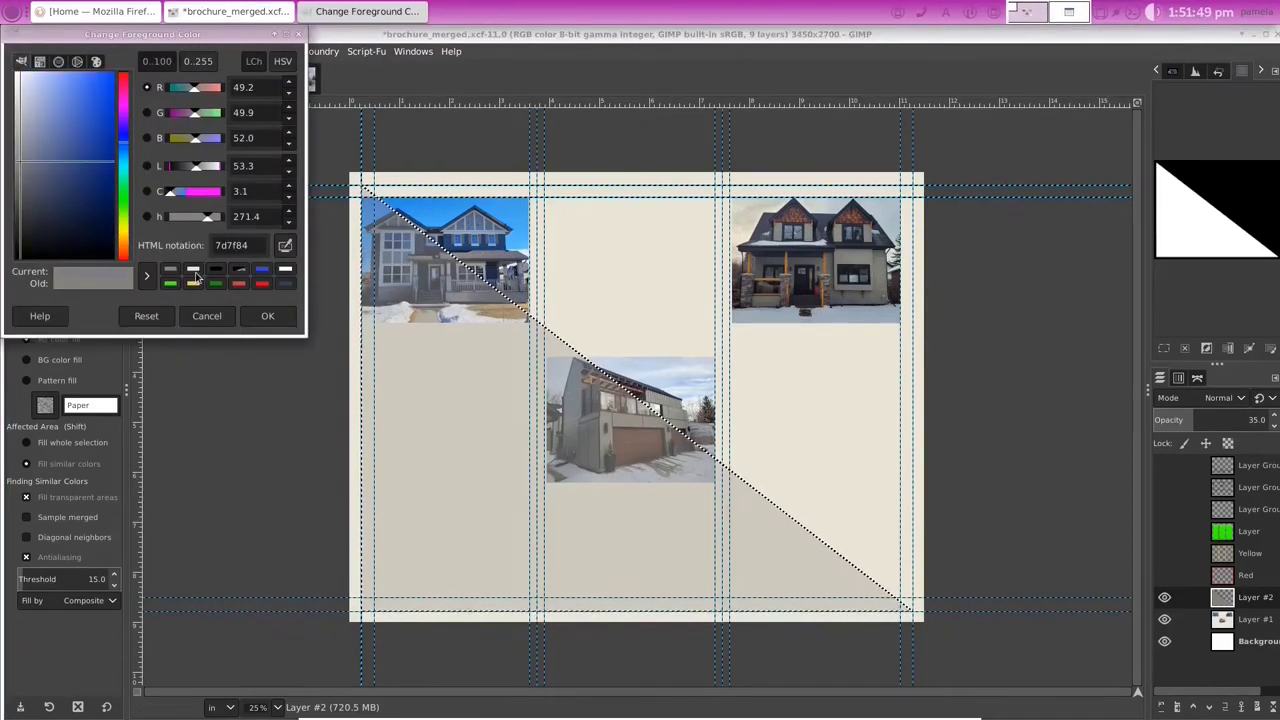
left_click(362, 222)
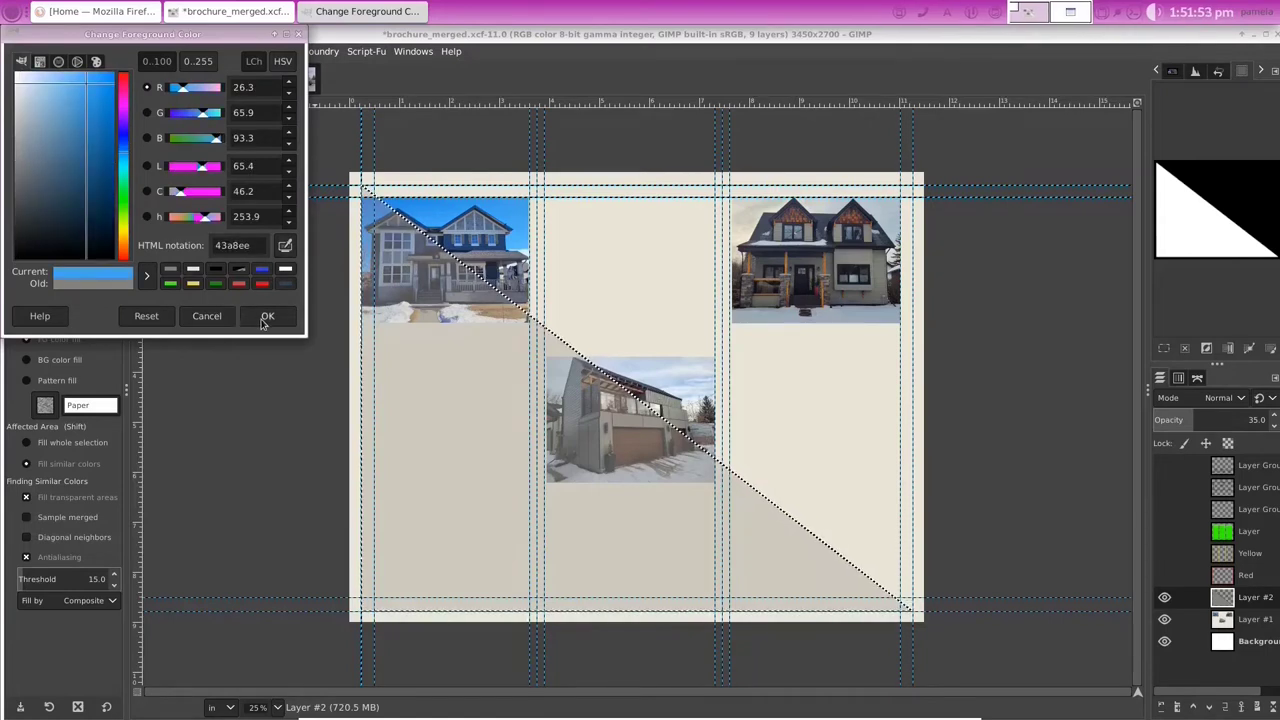
left_click(260, 320)
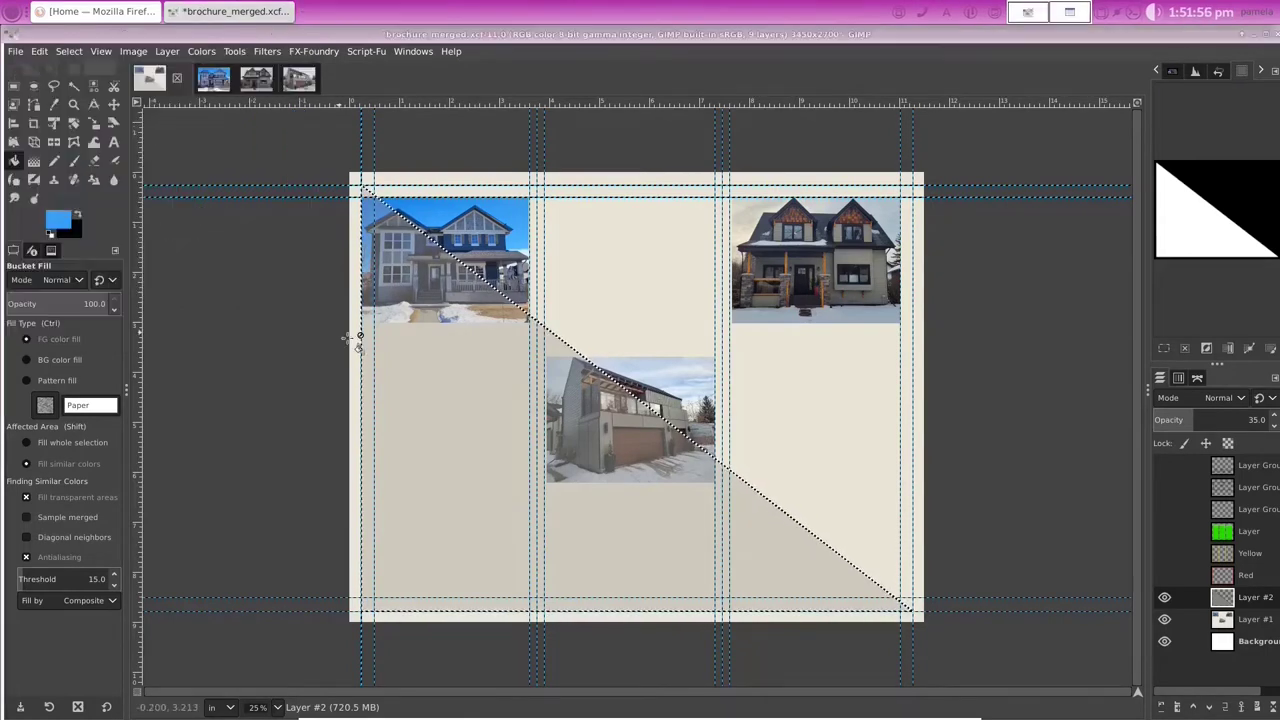
left_click(446, 356)
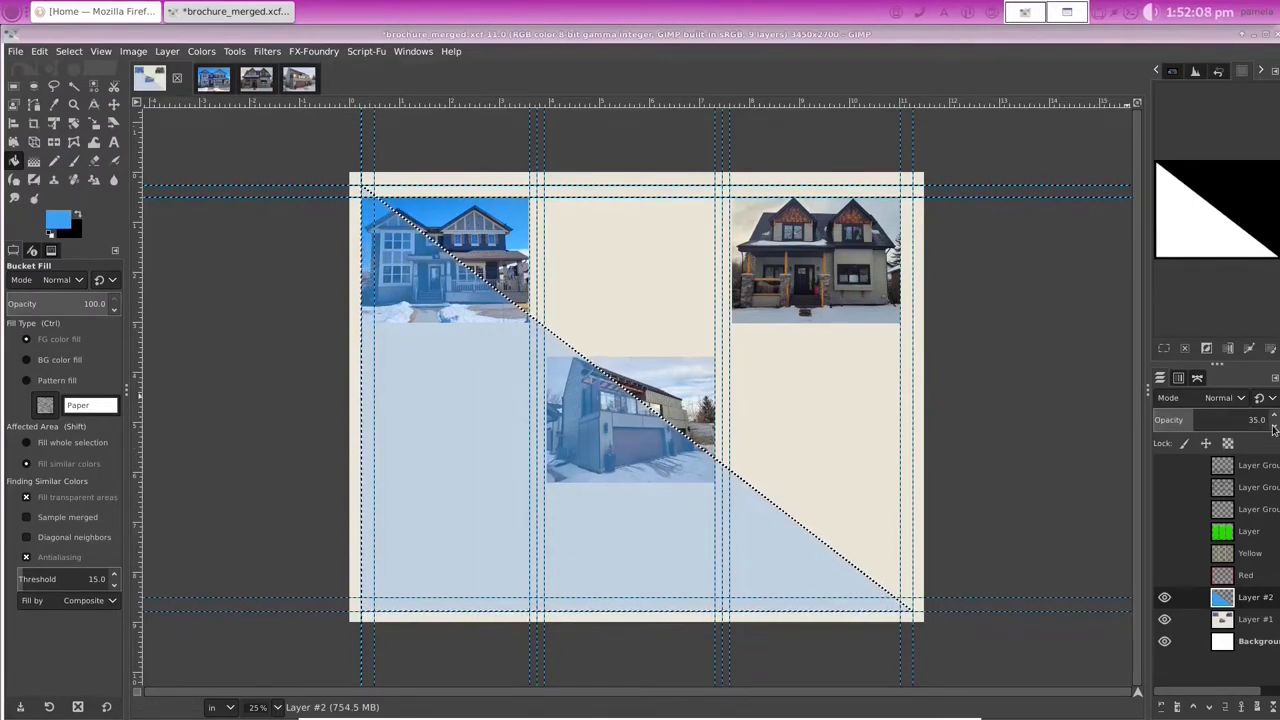
Step: Bring the layer's opacity to about 30% and clear the selection
scroll(1274, 421, "up", 5)
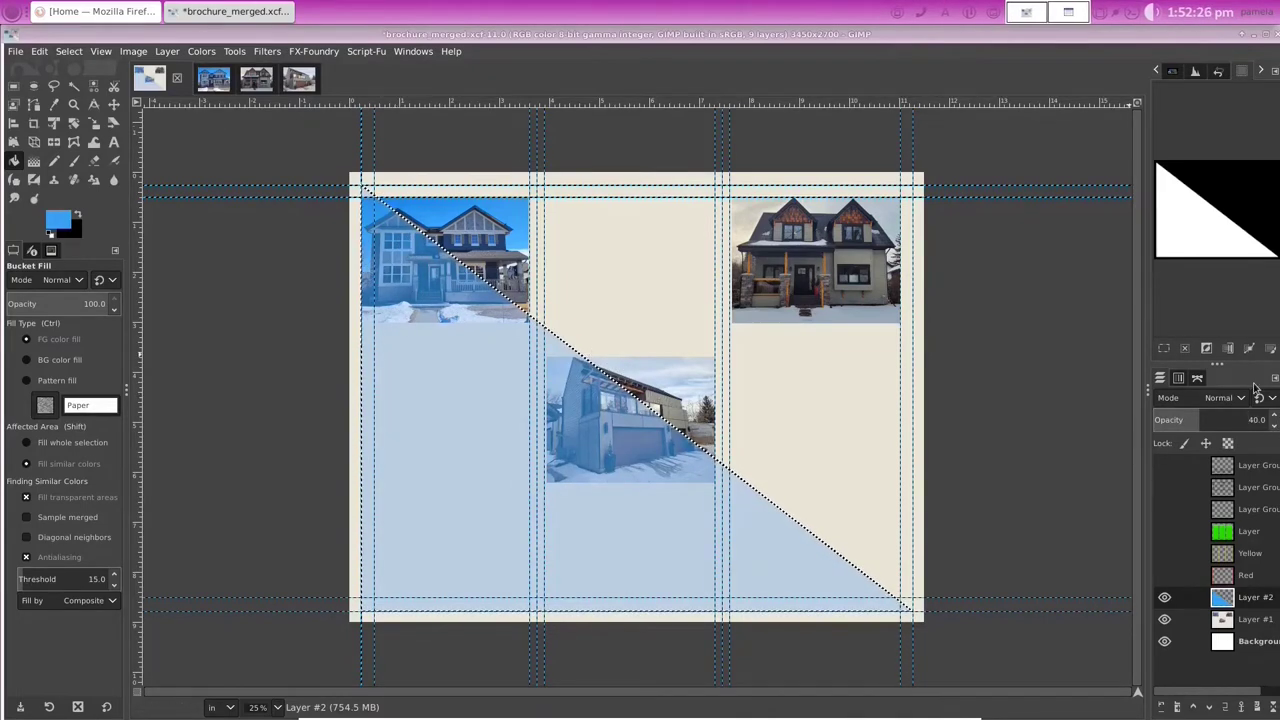
scroll(1274, 428, "down", 2)
scroll(1274, 428, "down", 4)
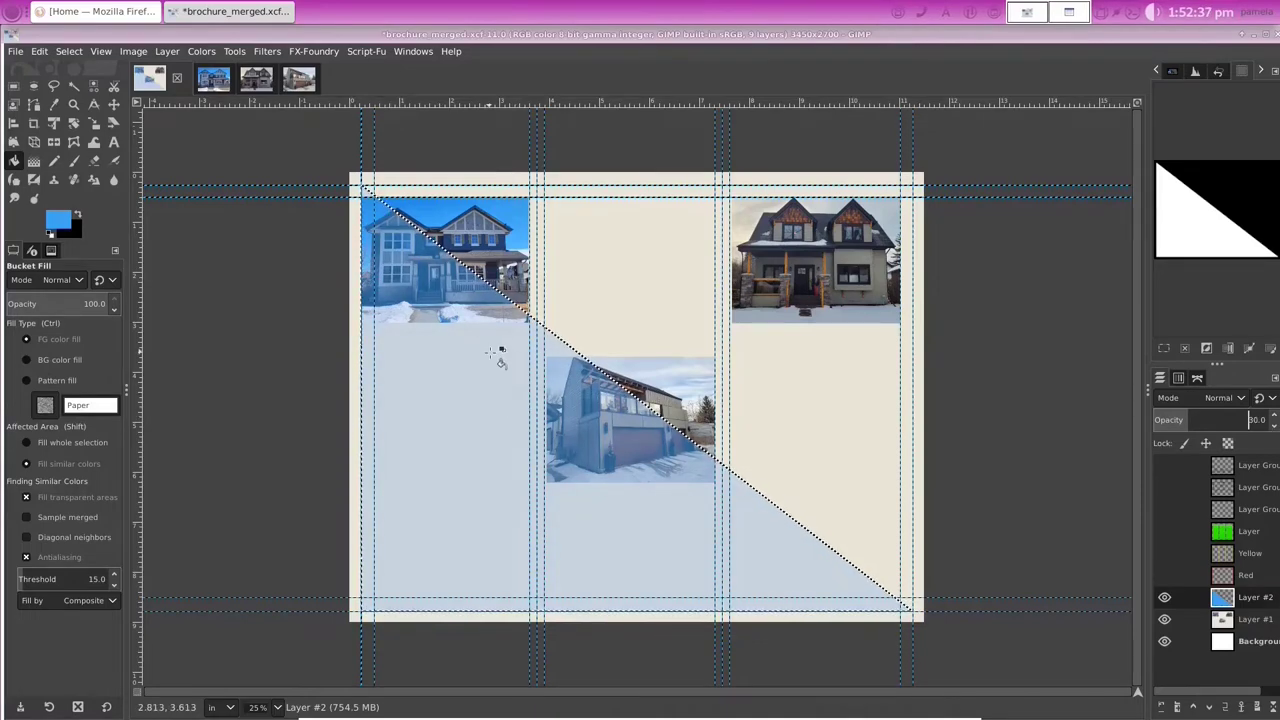
left_click(69, 51)
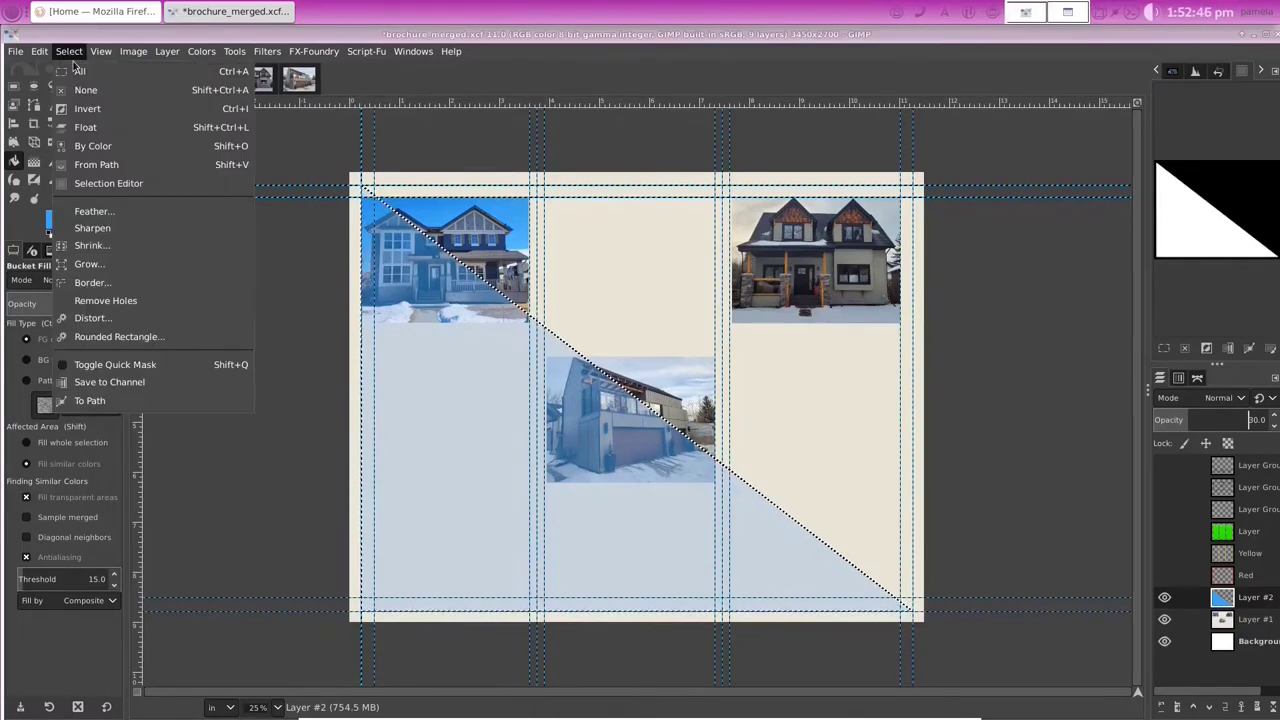
left_click(85, 89)
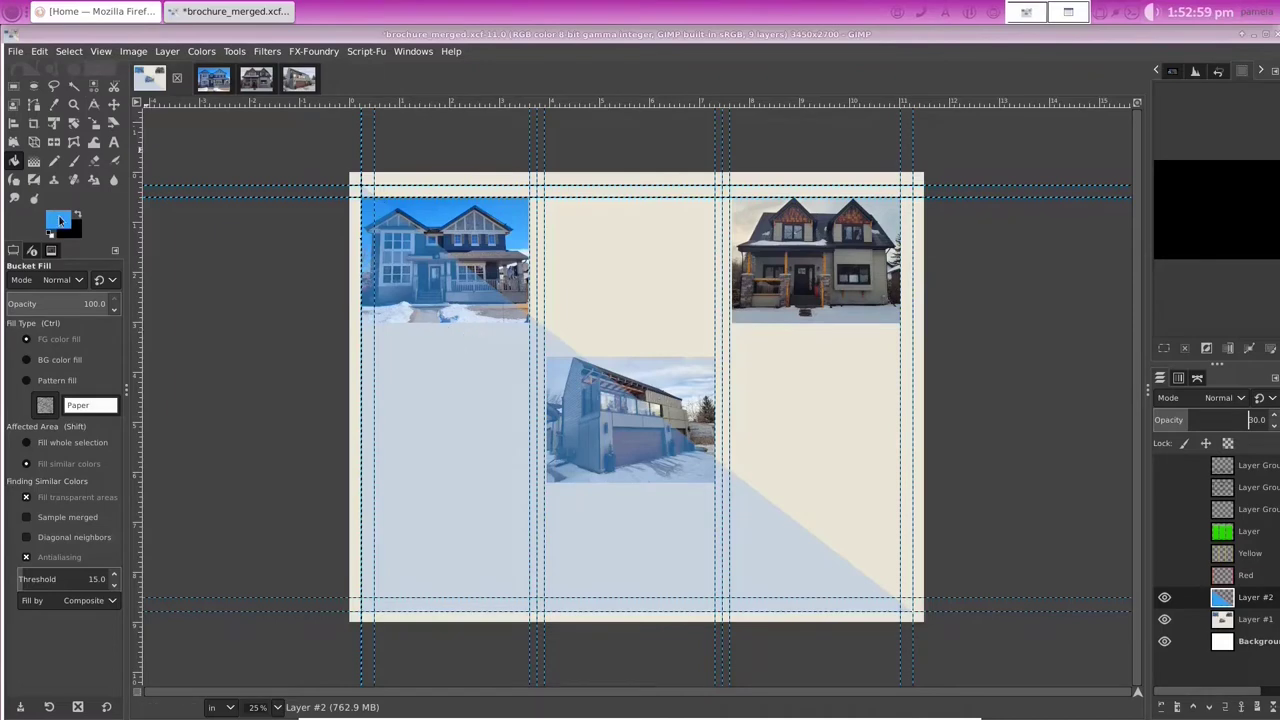
Step: Set the foreground to deeper blue 3442f2 and add a new transparent Layer #3
left_click(60, 222)
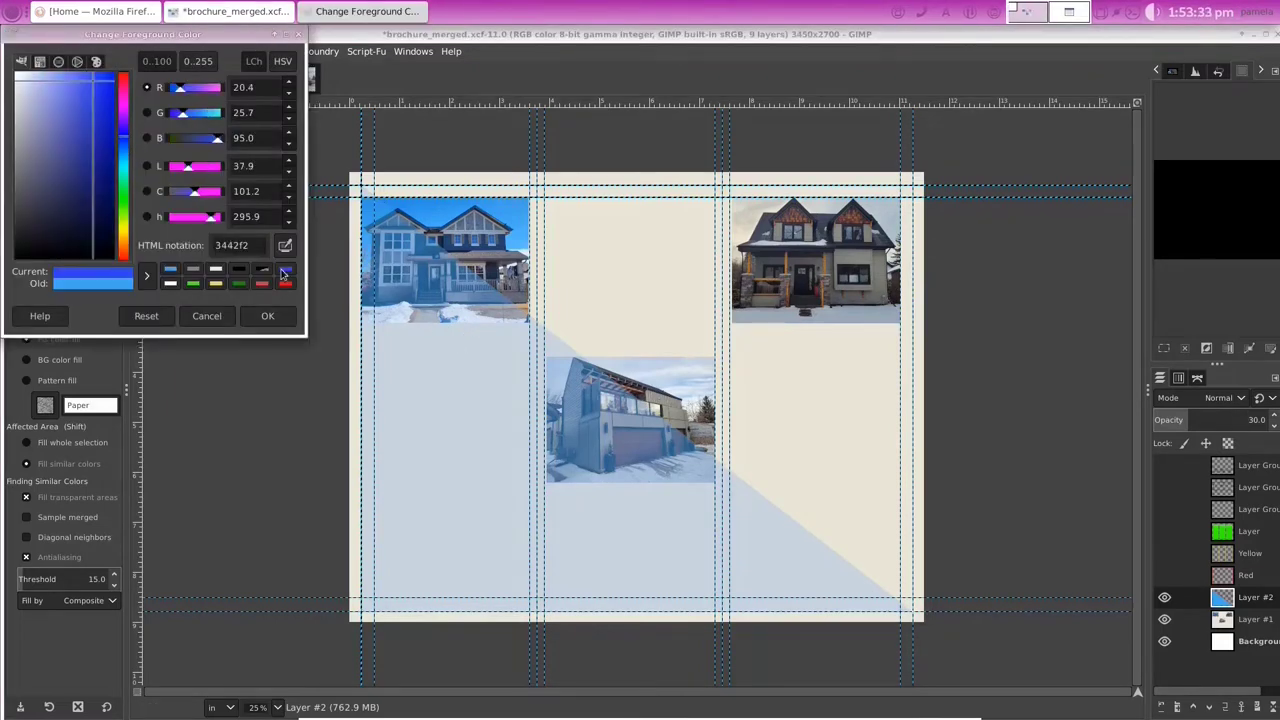
key("Return")
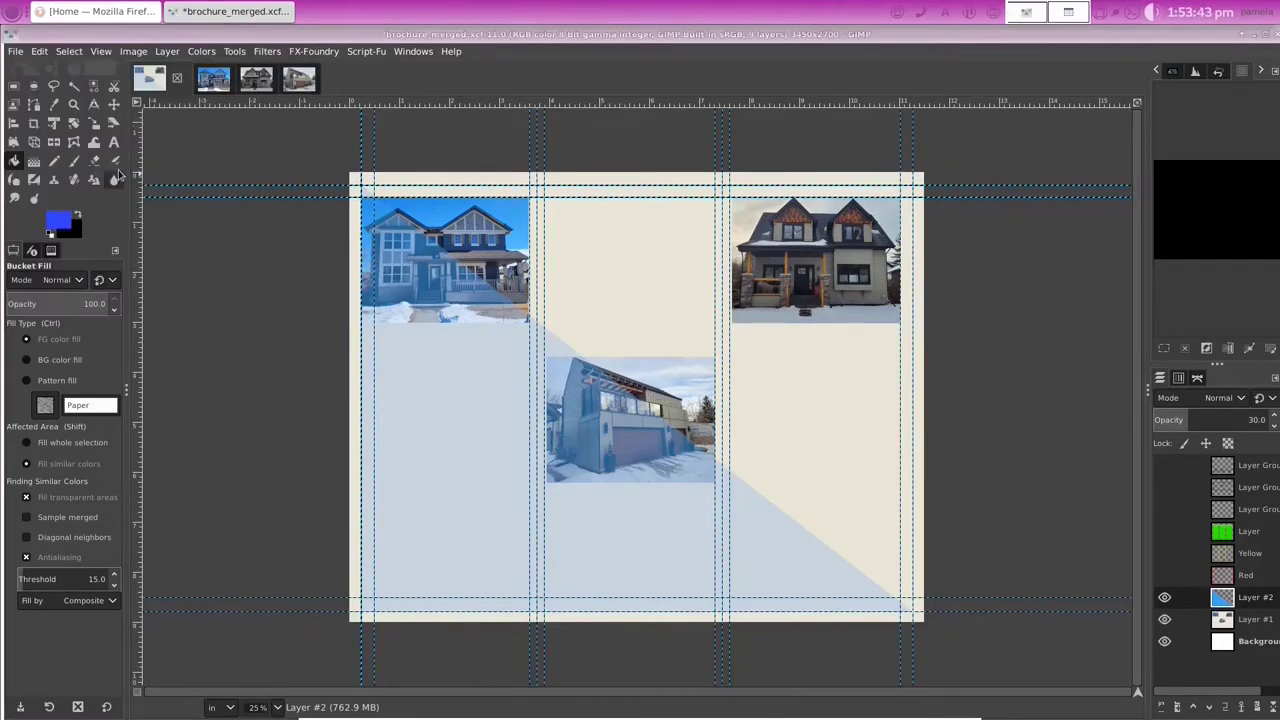
left_click(54, 87)
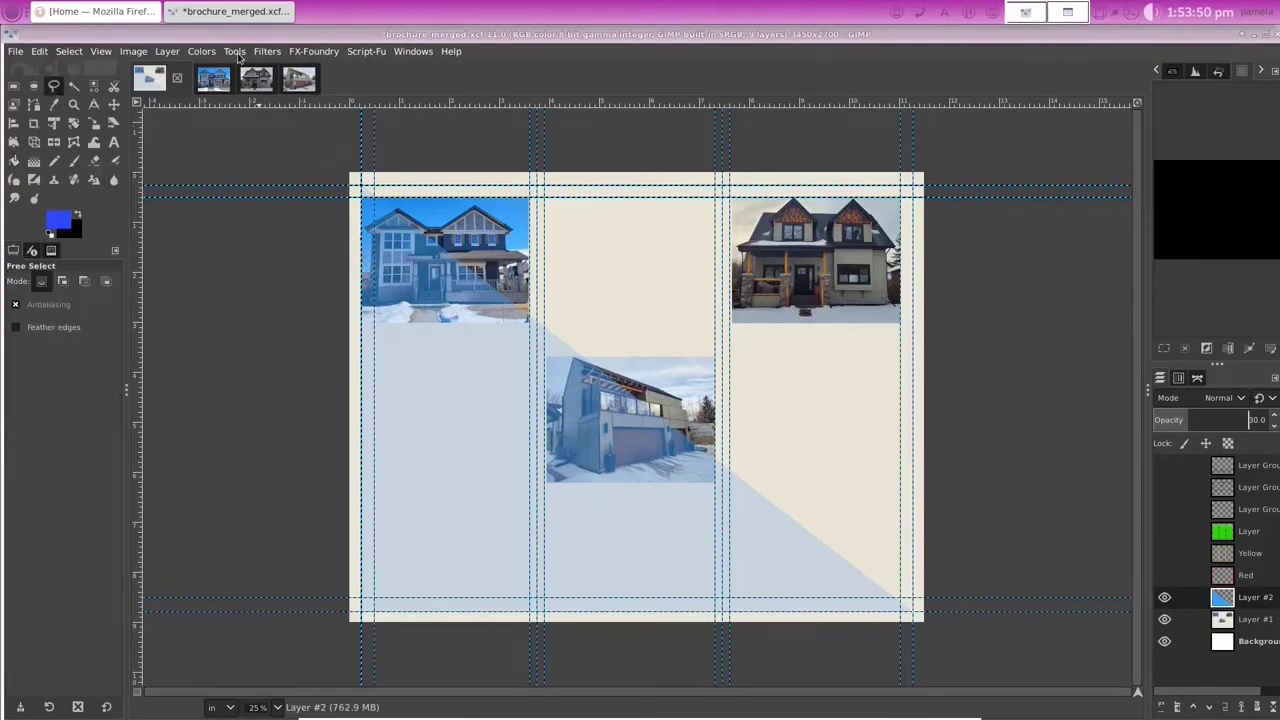
left_click(167, 51)
left_click(195, 71)
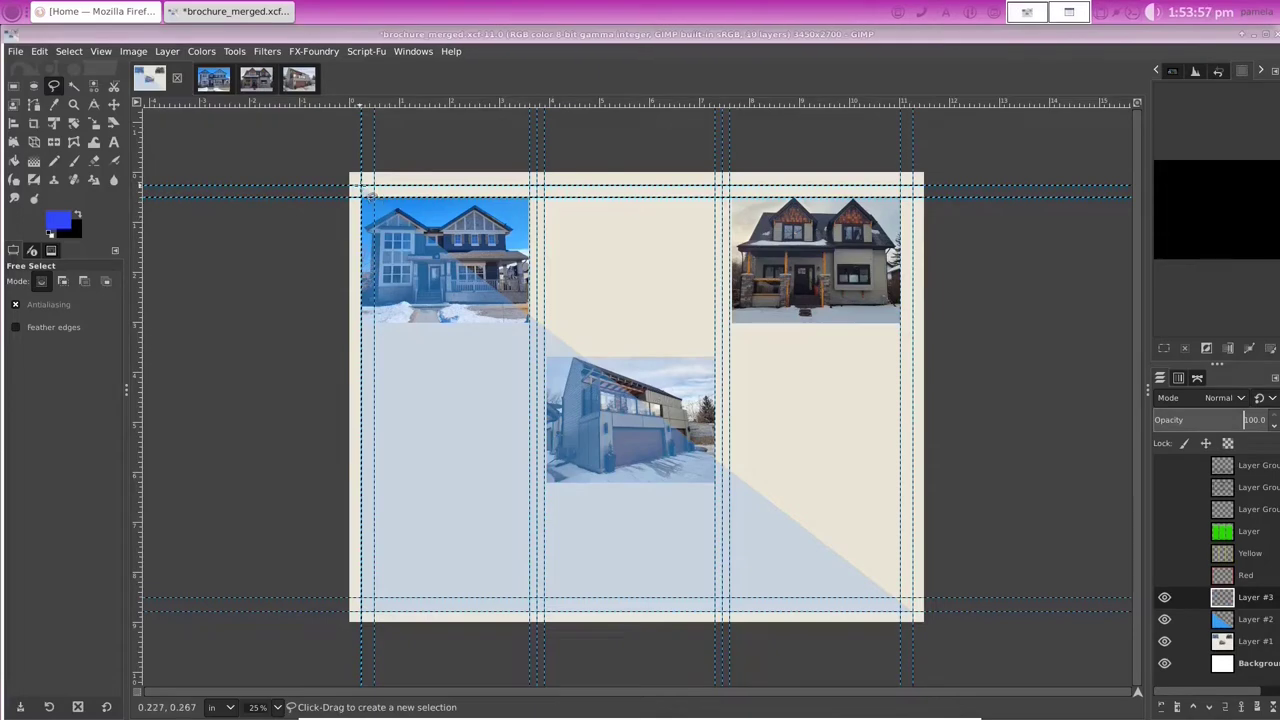
Step: Free-select a narrow diagonal band from the top-left corner to the bottom-right corner
left_click(350, 175)
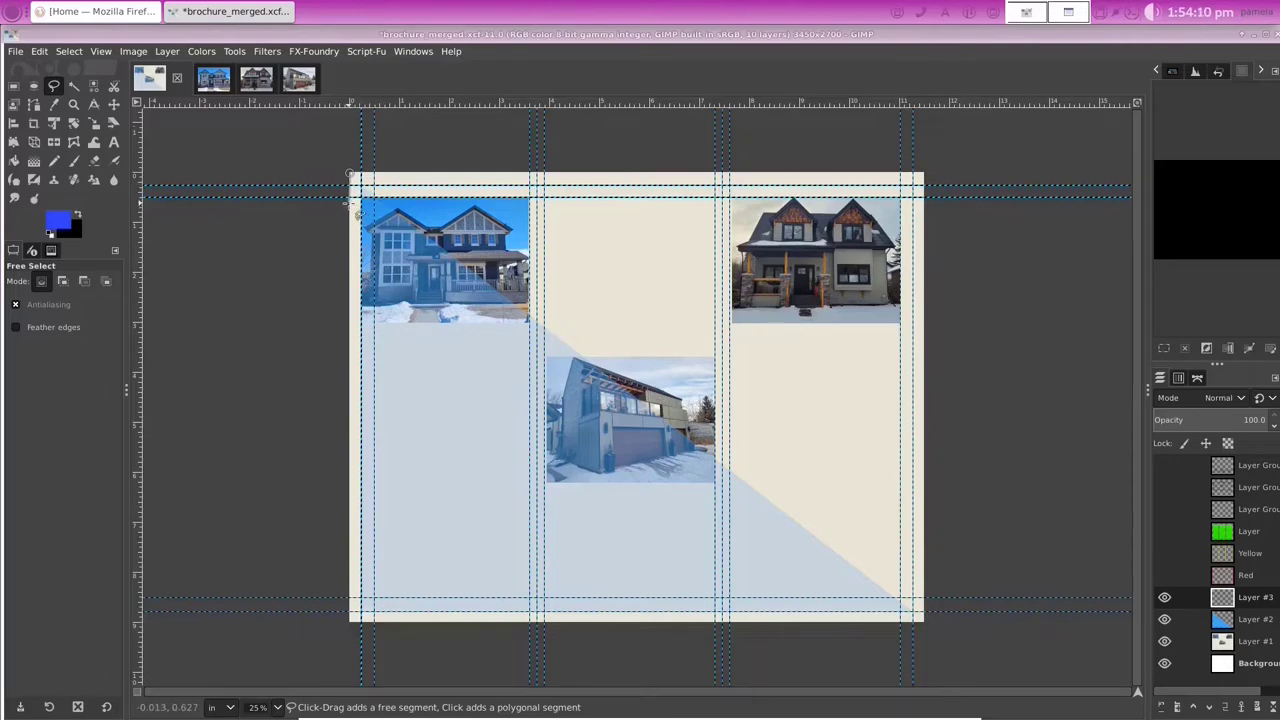
left_click(883, 620)
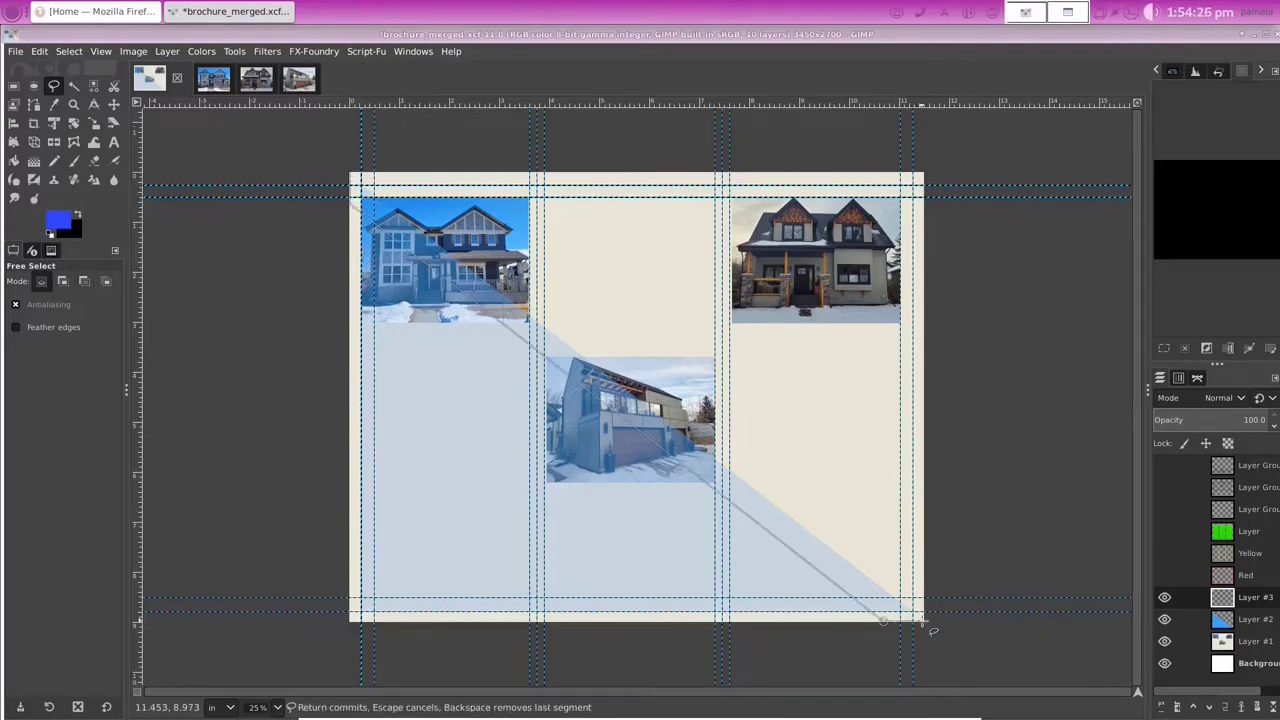
left_click(924, 620)
left_click(924, 571)
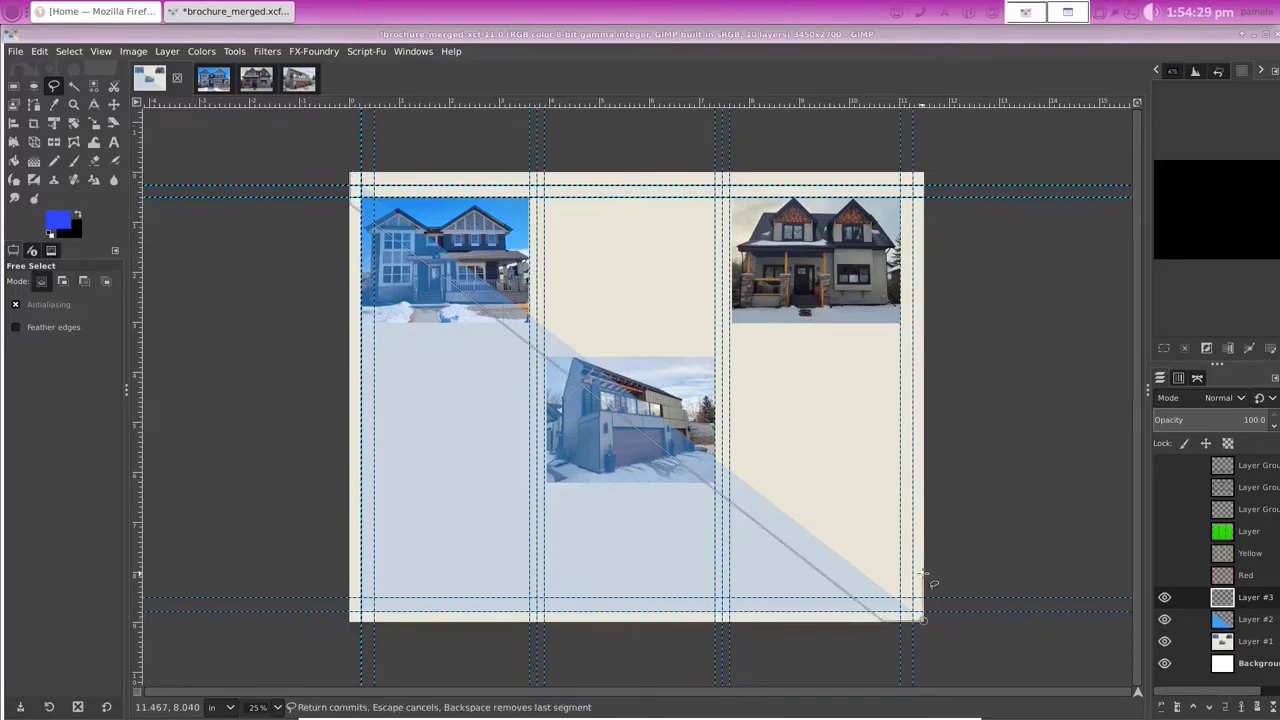
left_click(350, 175)
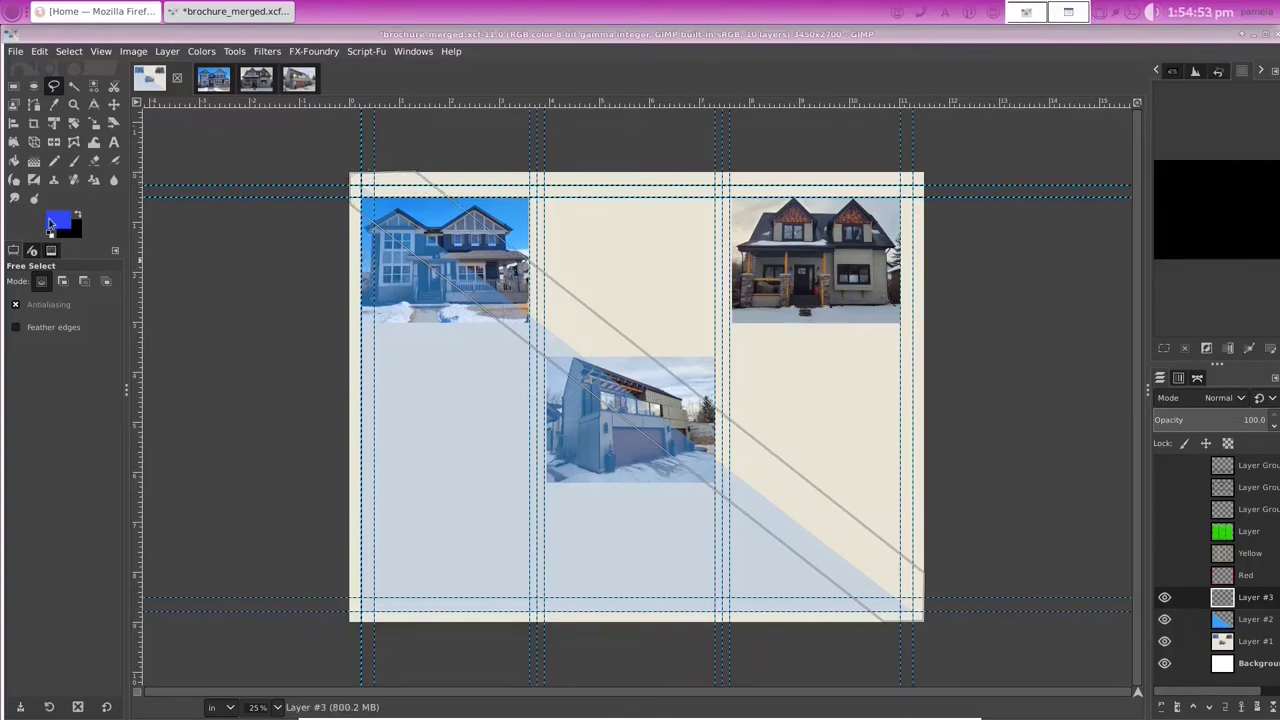
key("shift+b")
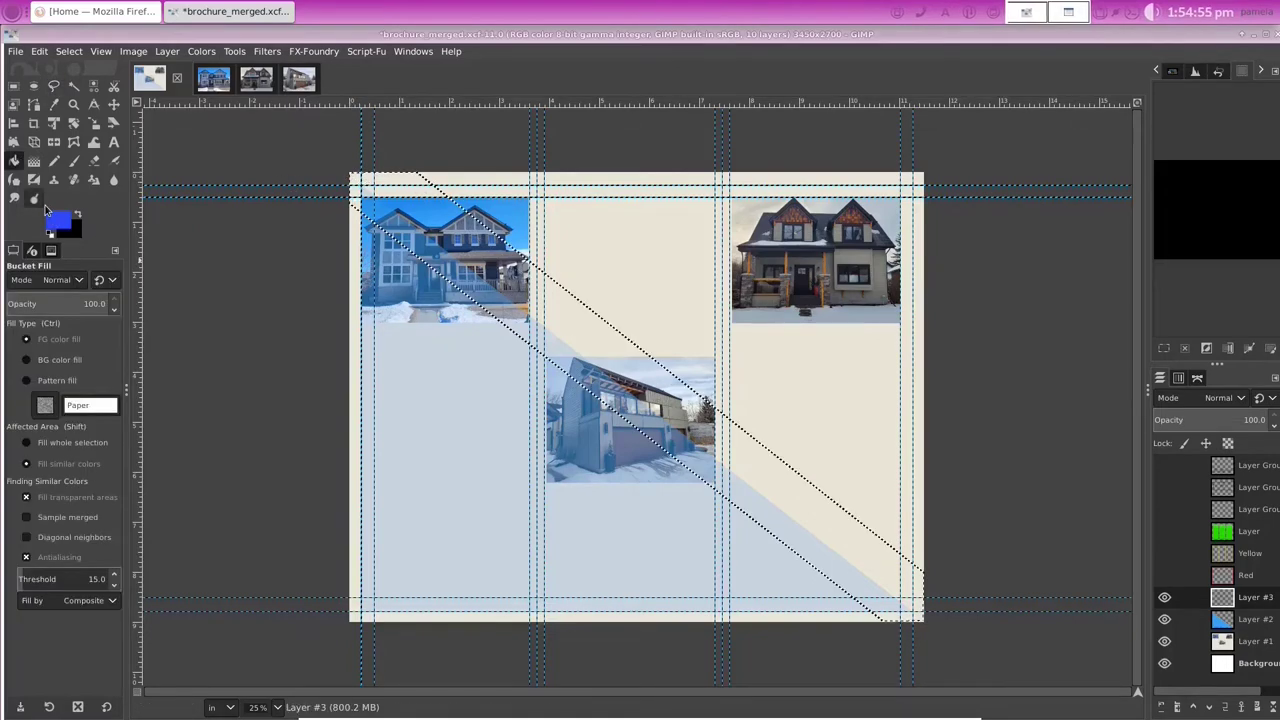
Step: Fill the band blue at 30% opacity, deselect, and pick pale yellow e7d960 as foreground
key("ctrl+comma")
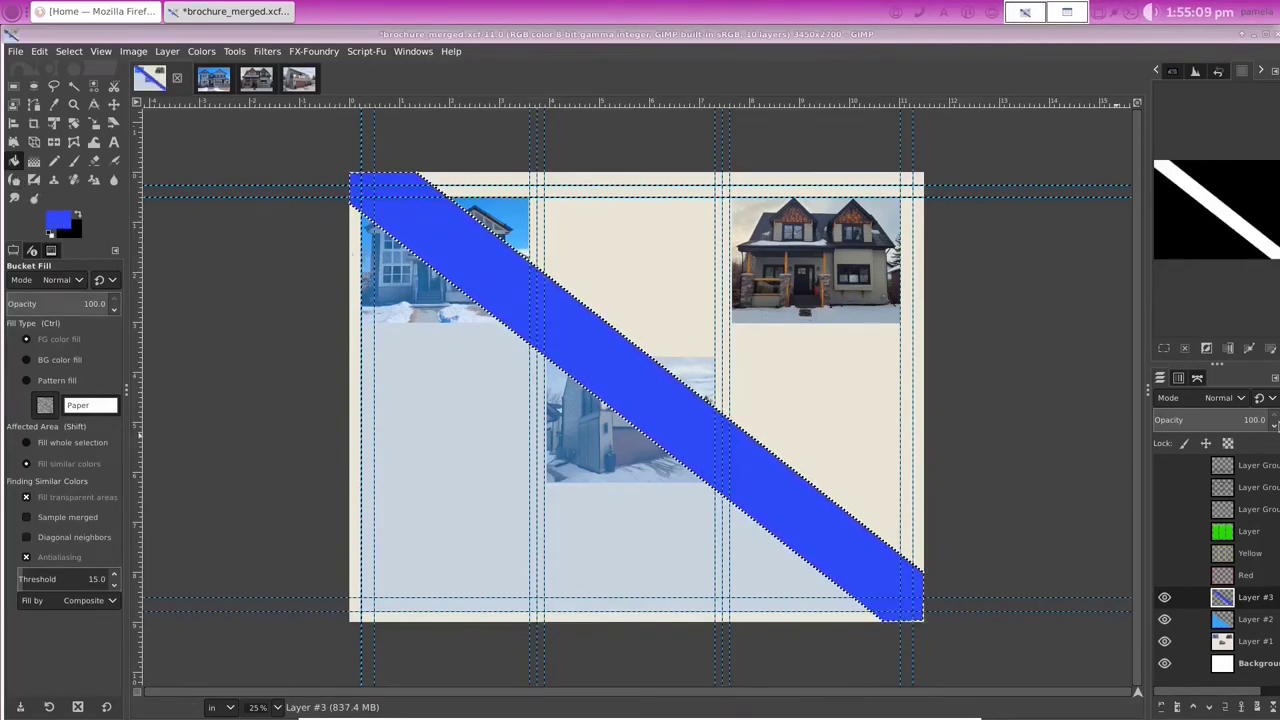
left_click(1190, 420)
left_click(69, 51)
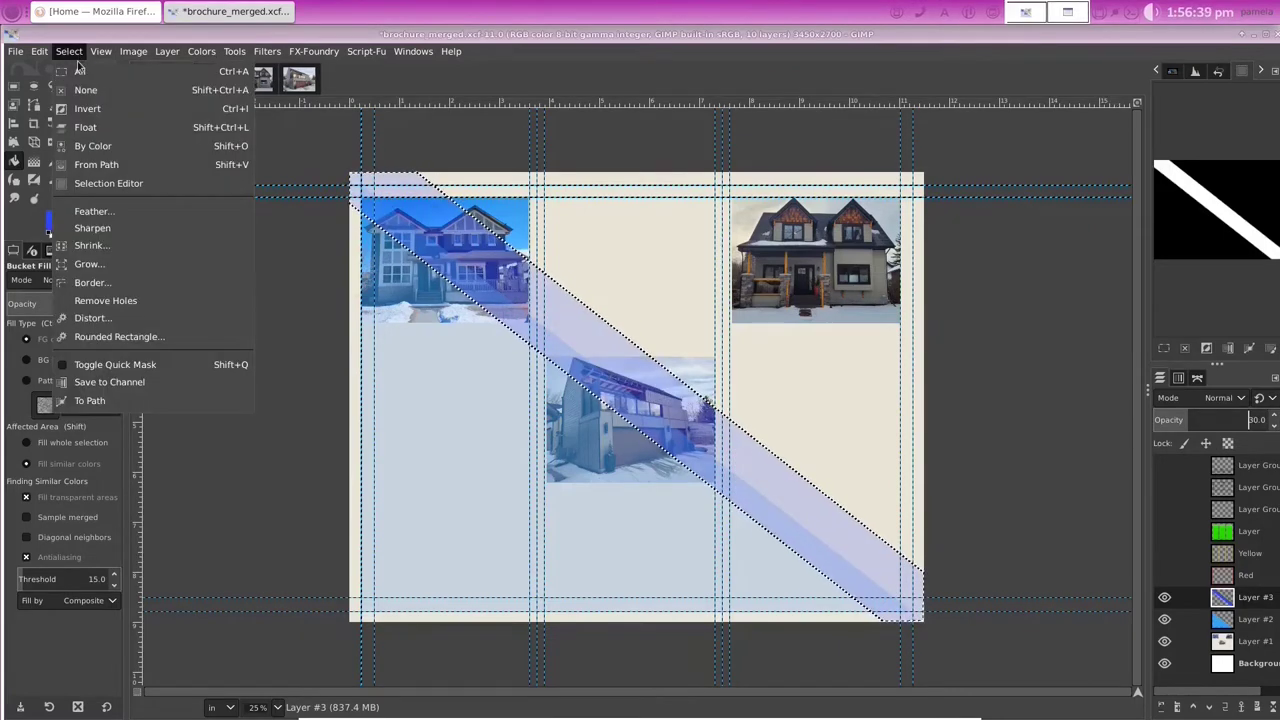
left_click(86, 90)
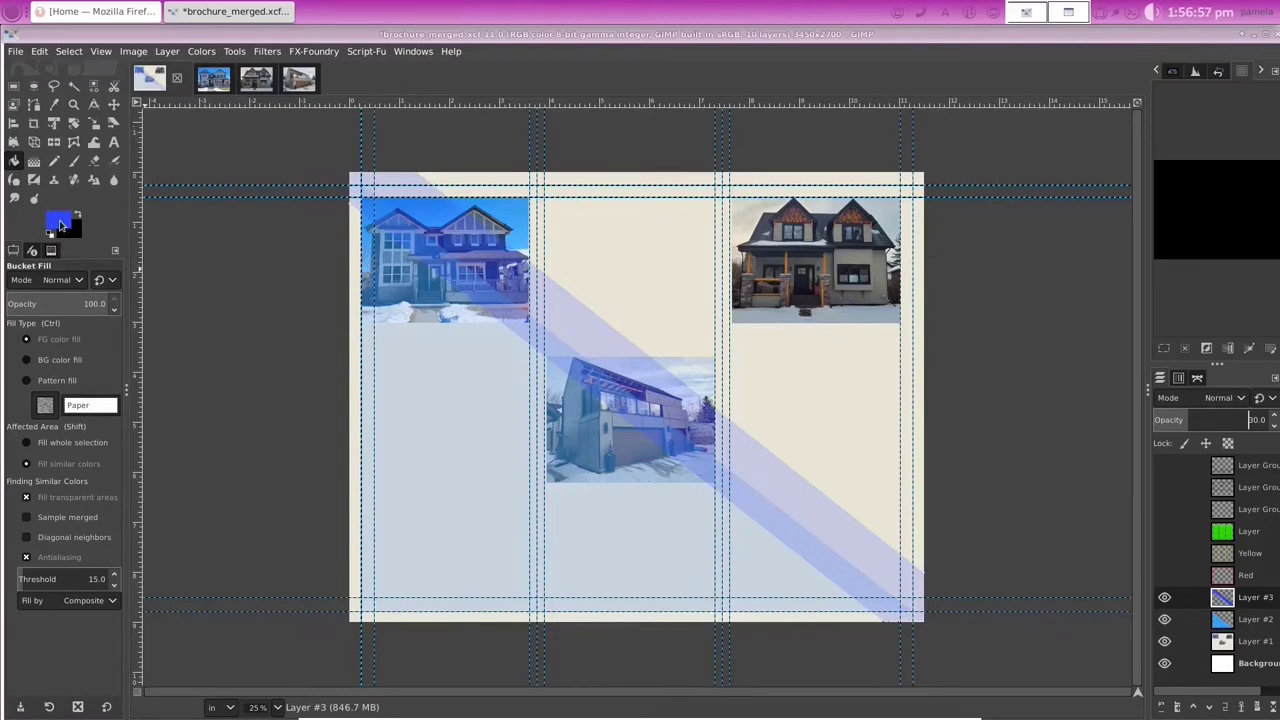
left_click(60, 225)
left_click(216, 283)
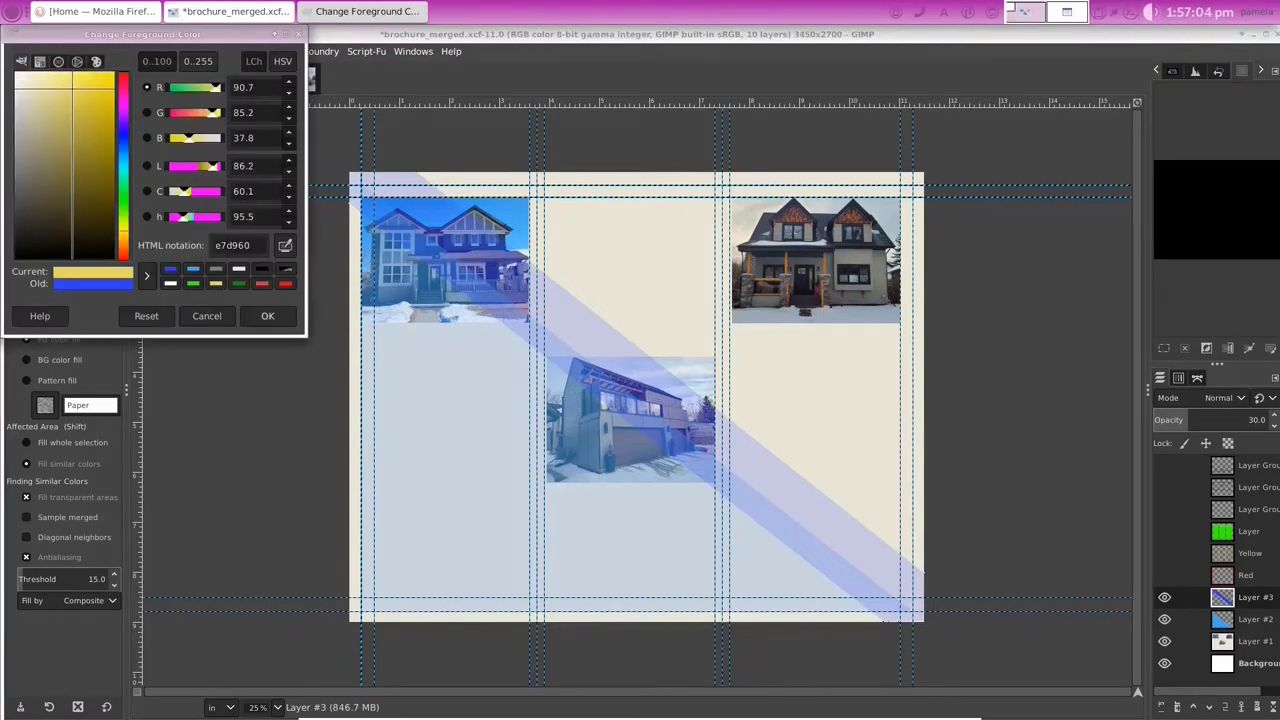
Step: Outline a band from the top-left corner via the bottom-right corner, right edge and top edge
left_click(265, 317)
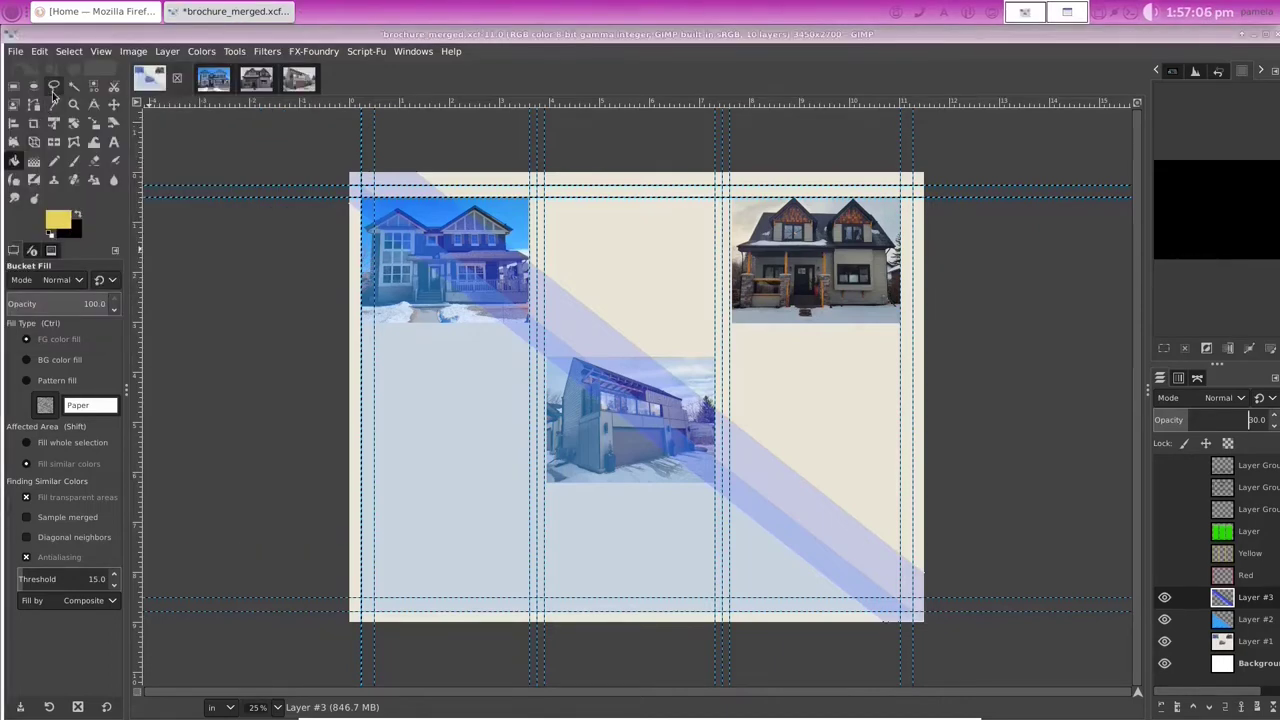
left_click(53, 86)
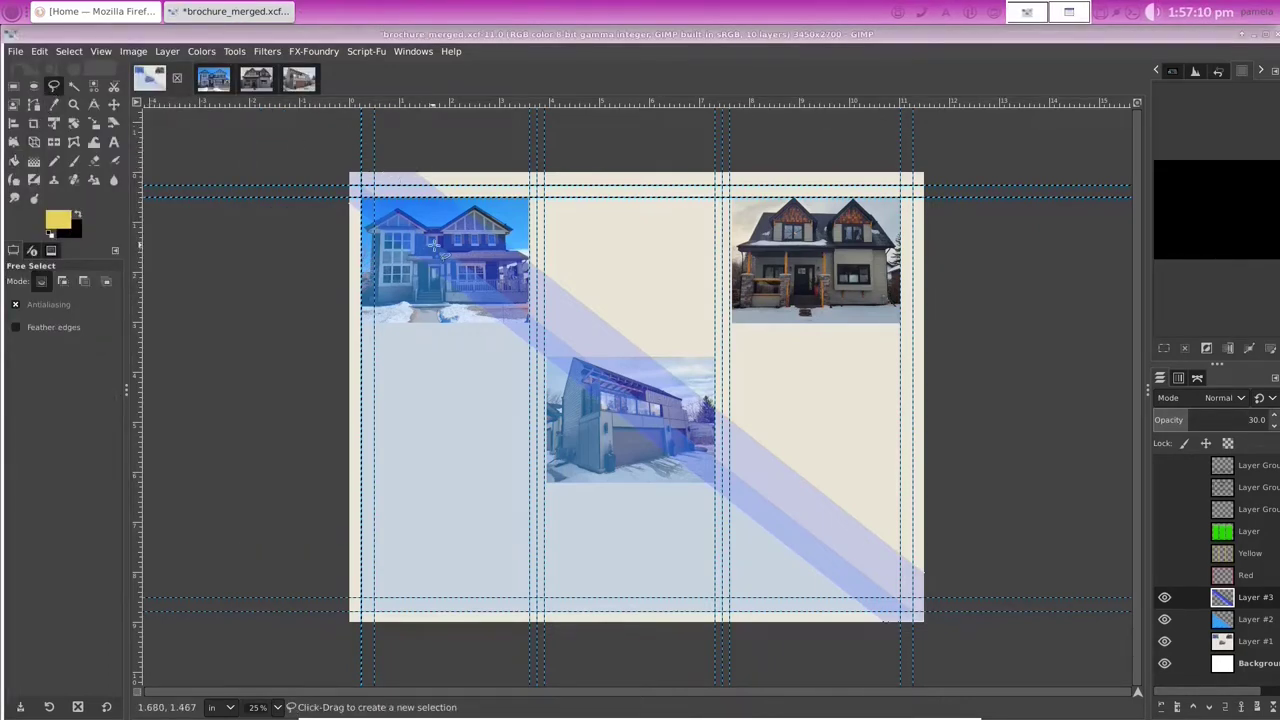
left_click(393, 174)
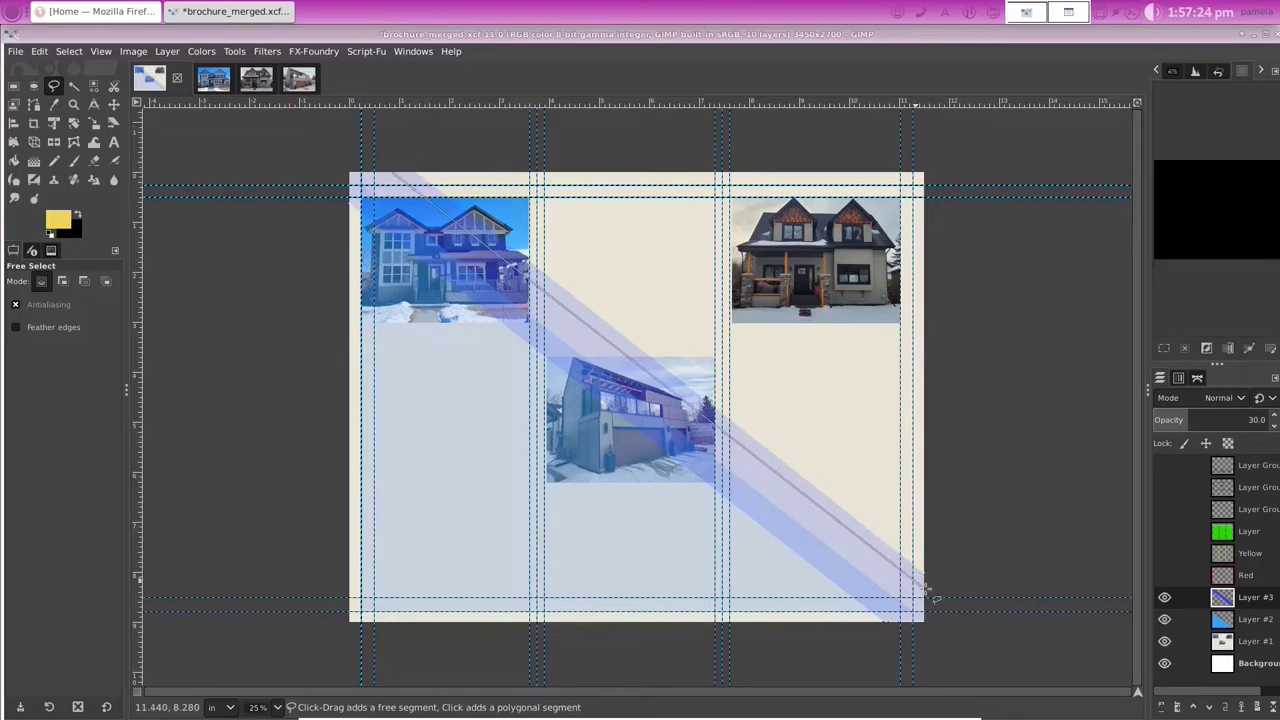
left_click(924, 589)
left_click(924, 328)
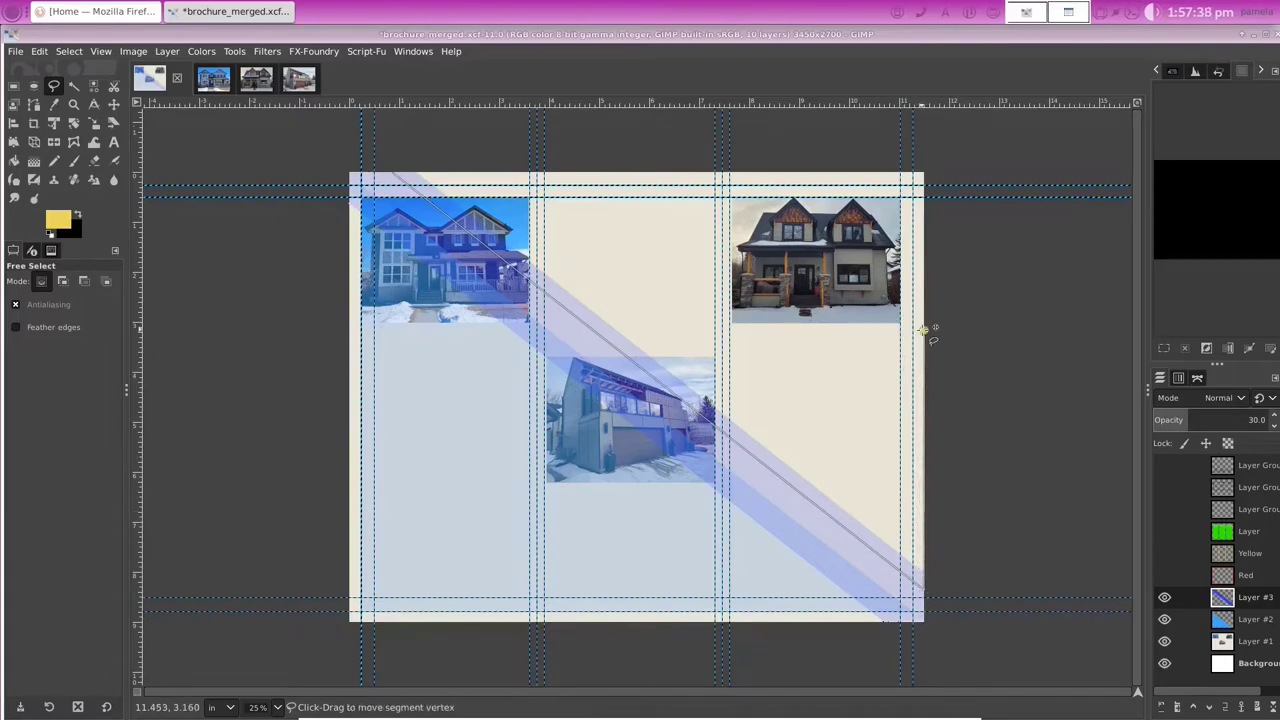
left_click(700, 174)
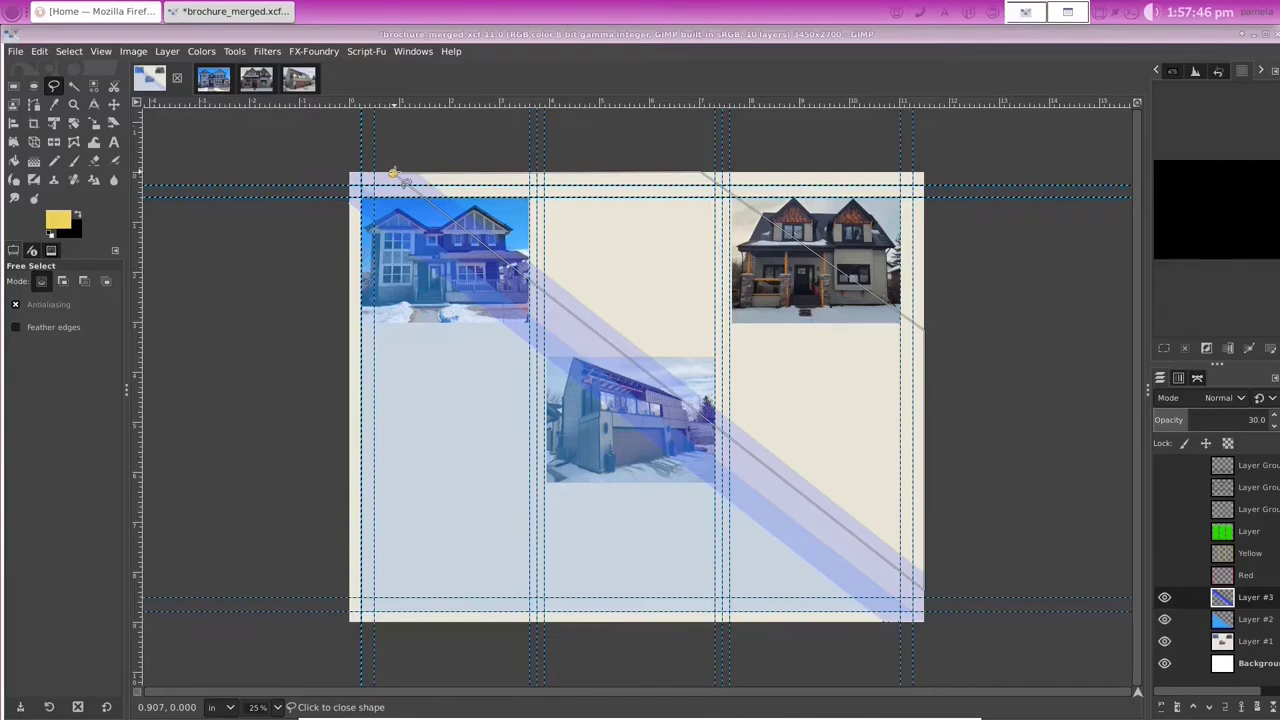
left_click(393, 174)
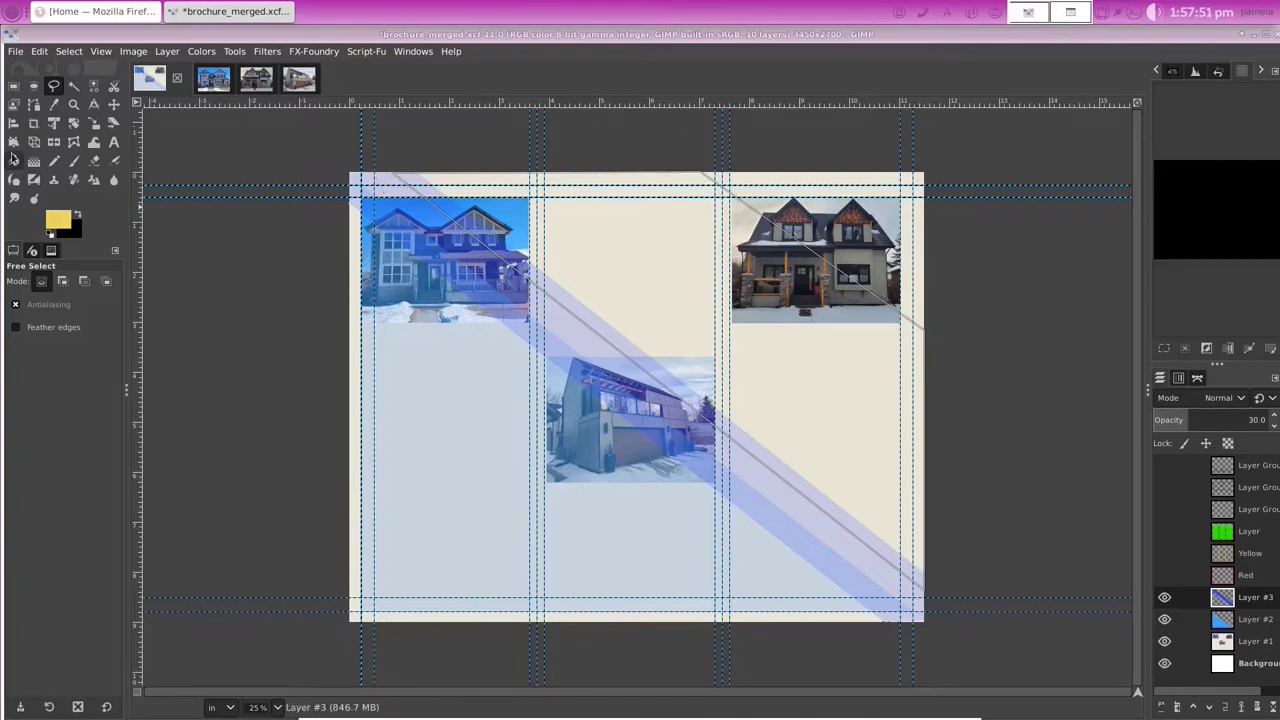
Step: Fill the band with pale yellow, lower Layer #3 to 20% opacity, and deselect
left_click(13, 160)
left_click(54, 217)
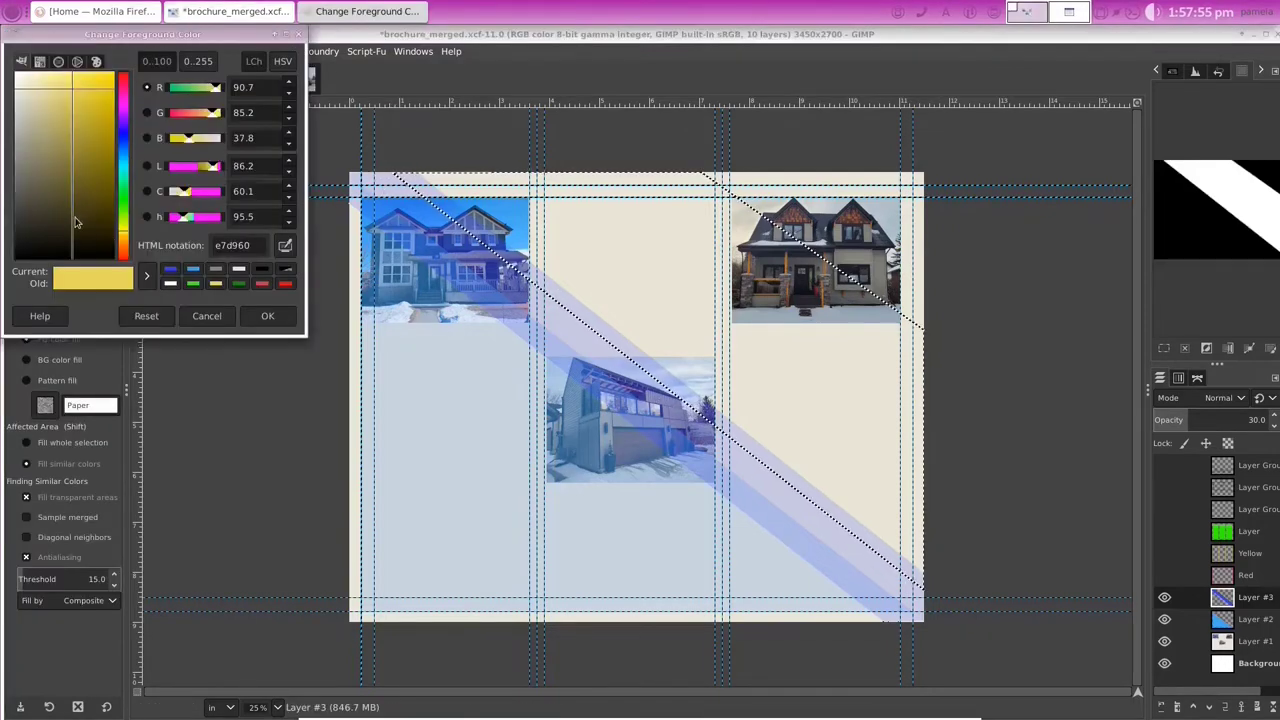
left_click(262, 315)
left_click(668, 270)
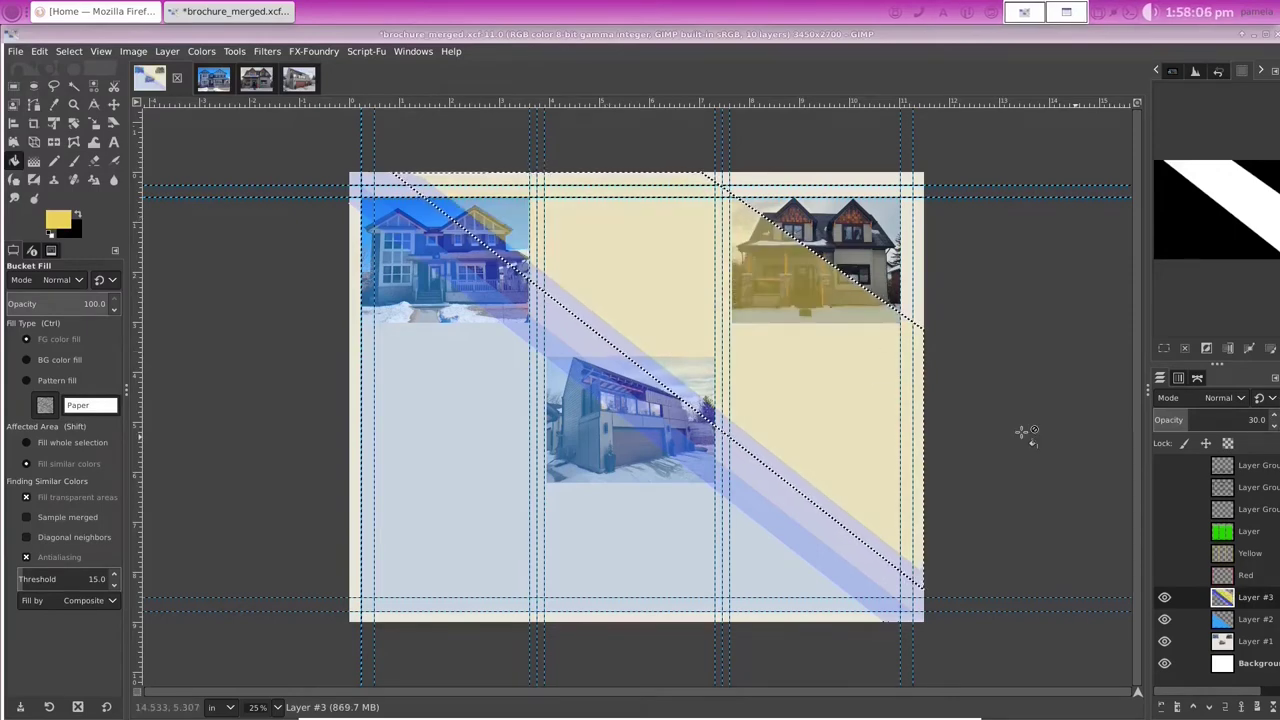
left_click(1274, 428)
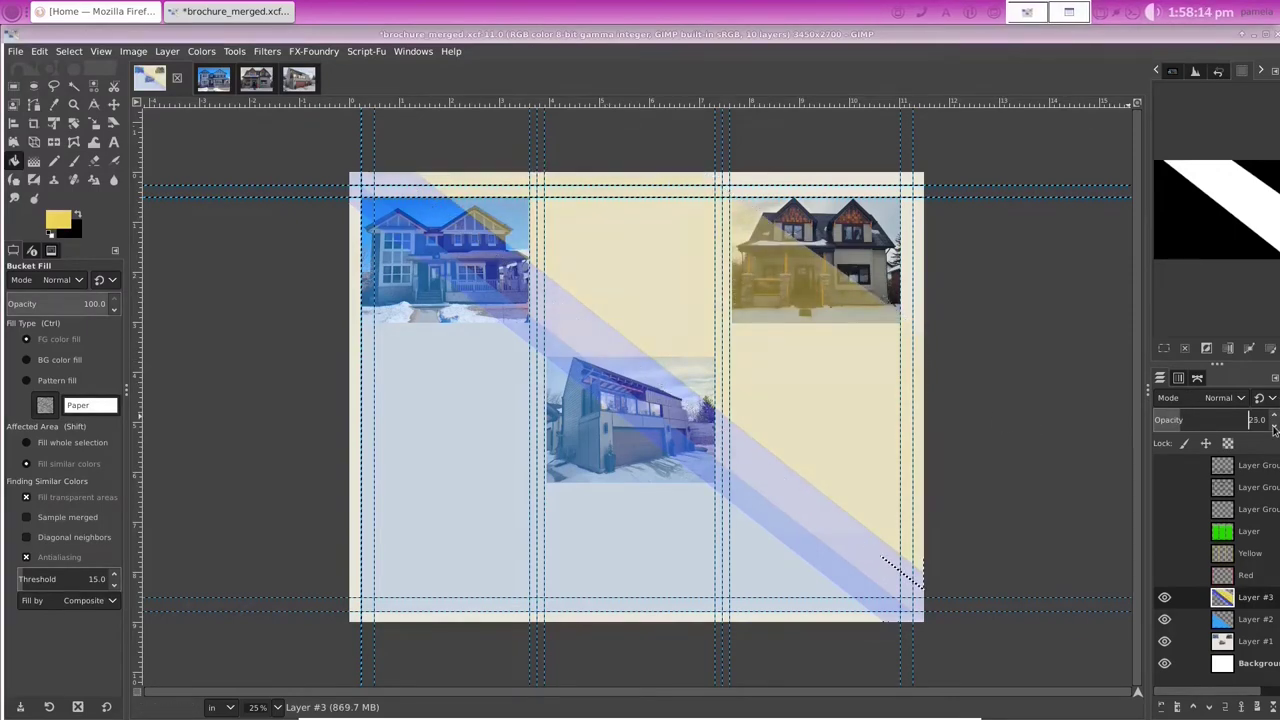
left_click(1274, 428)
left_click(1274, 428)
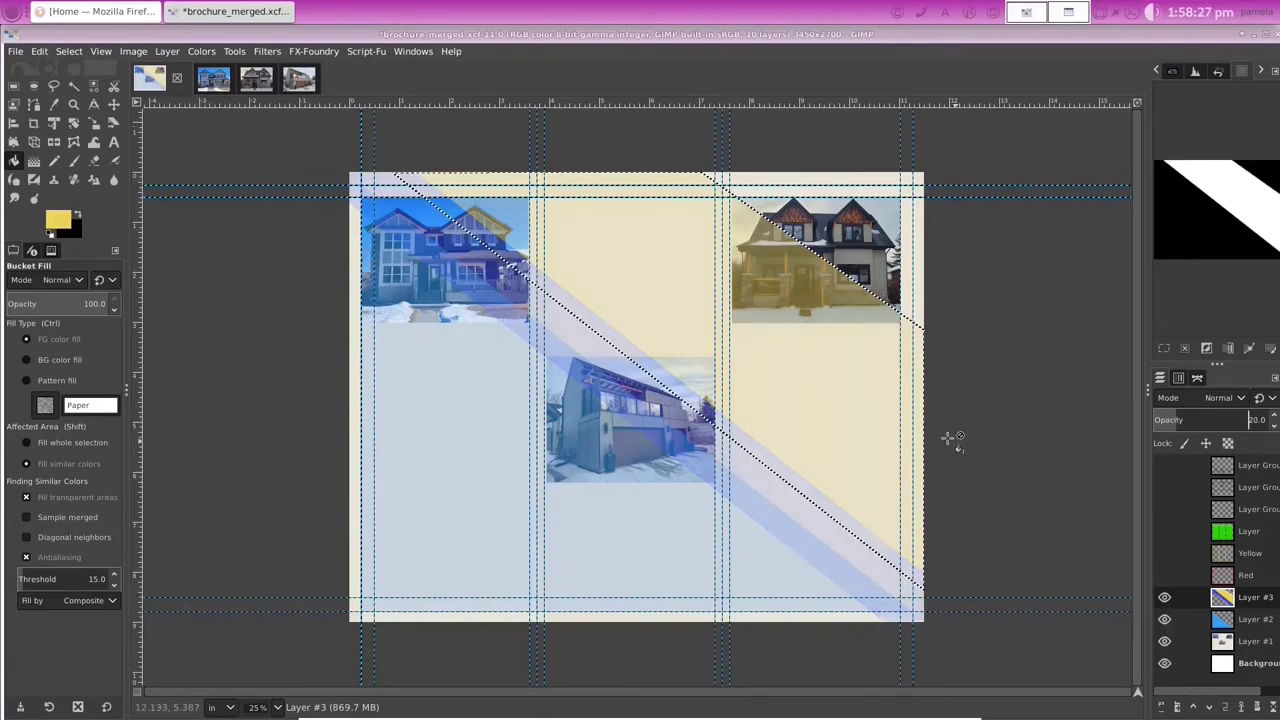
left_click(72, 53)
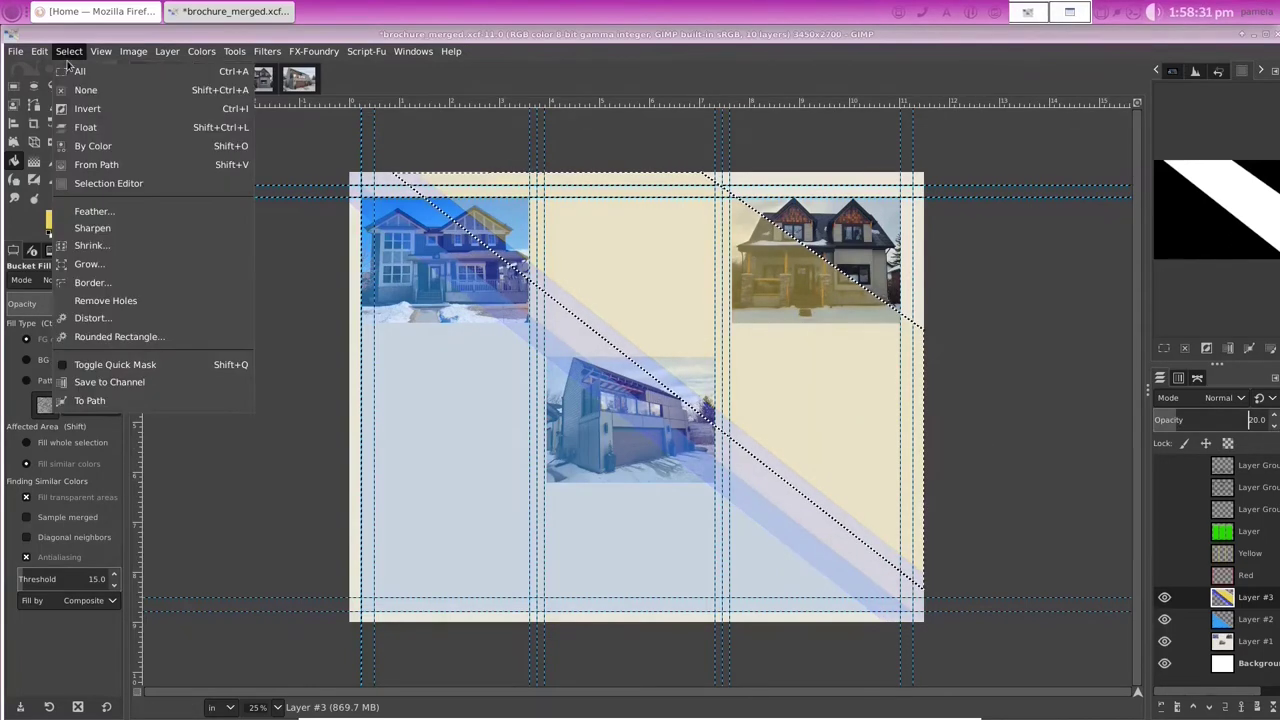
left_click(72, 86)
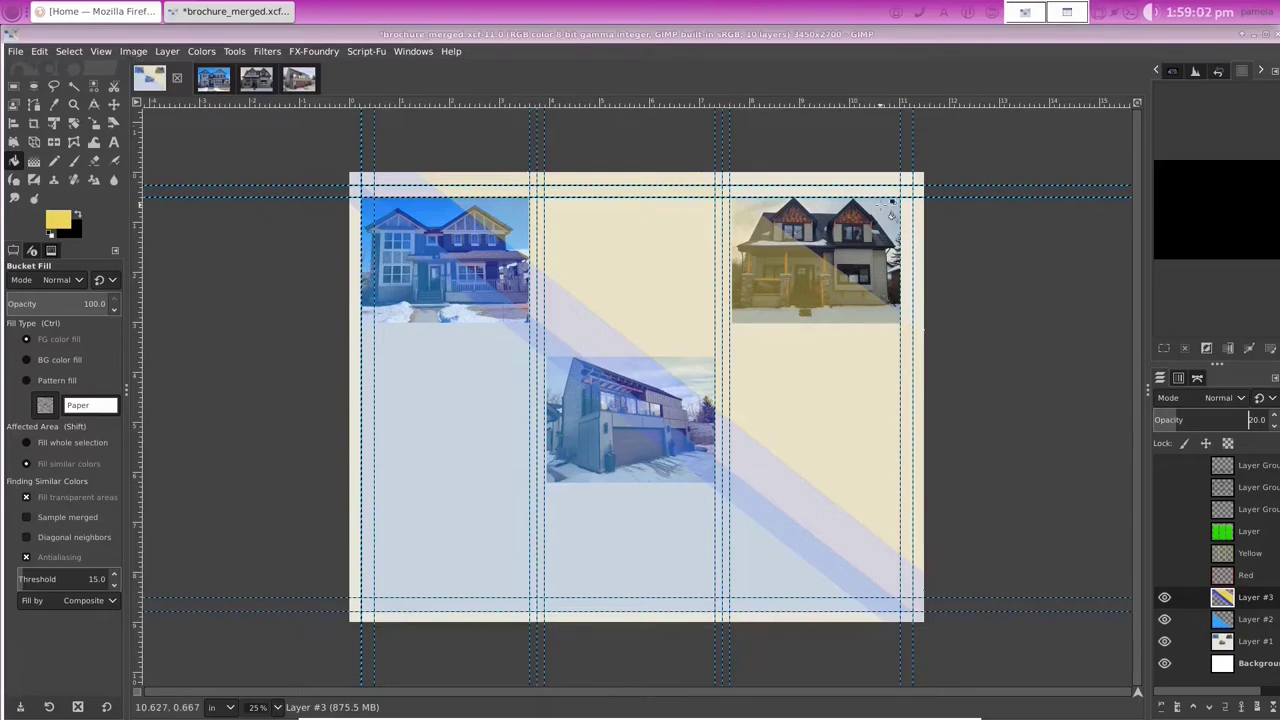
left_click(167, 51)
Step: Add a new Layer #4 and select the brochure's top-right corner triangle
left_click(179, 72)
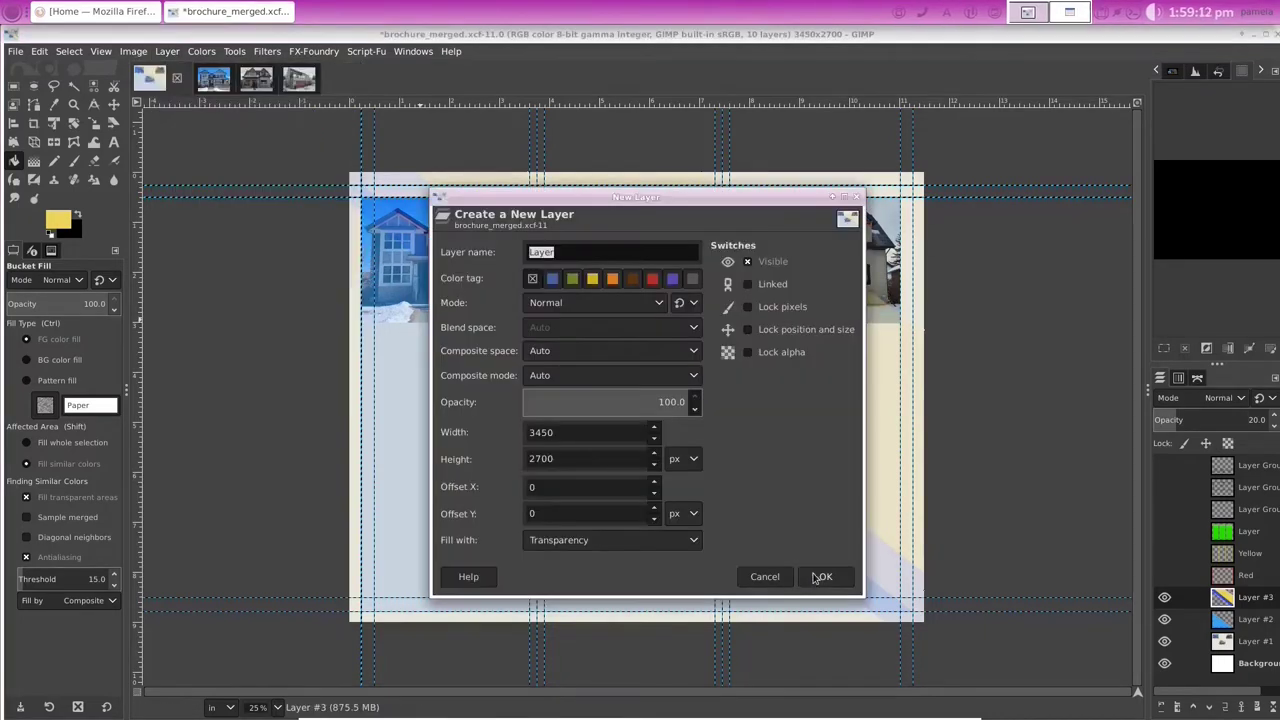
left_click(822, 577)
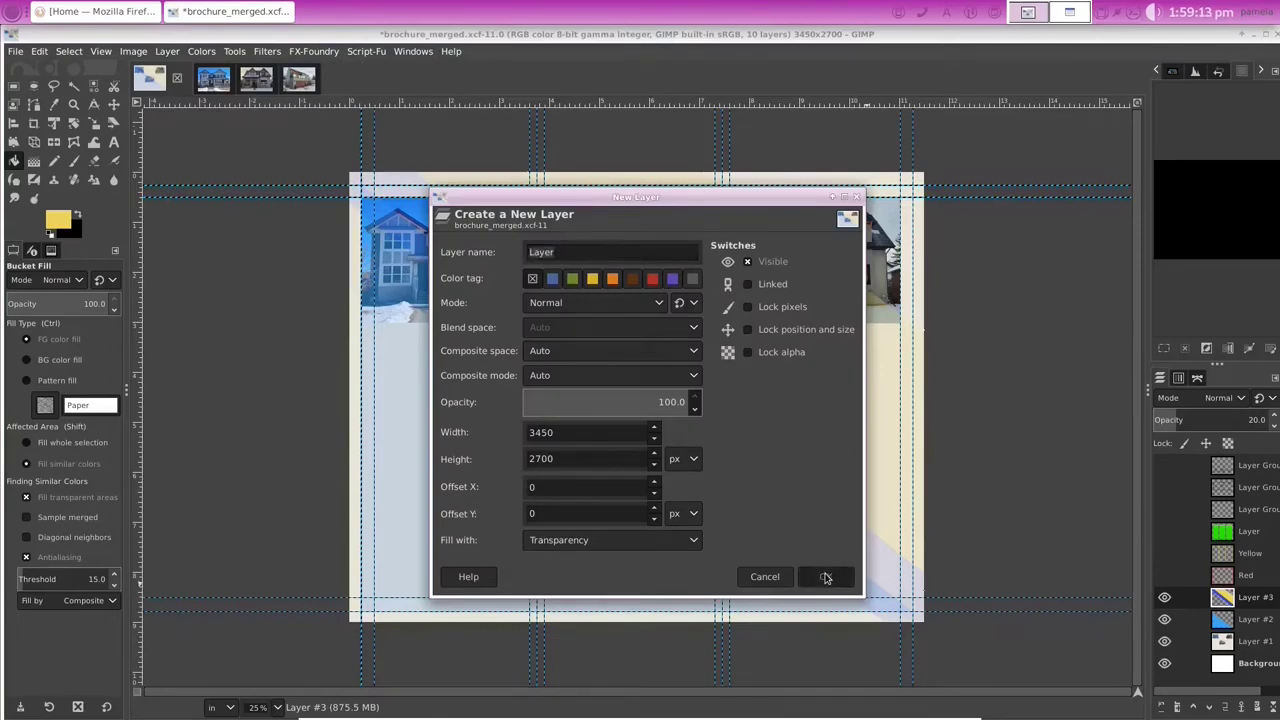
left_click(54, 86)
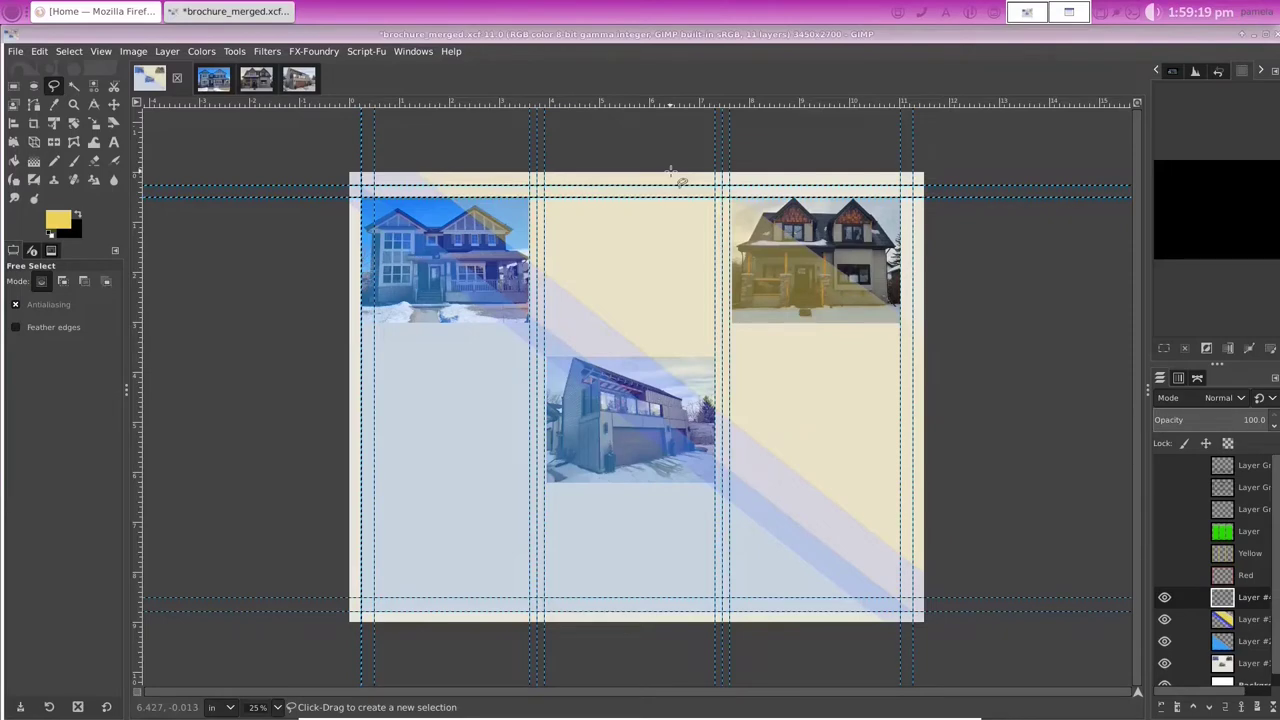
left_click(672, 175)
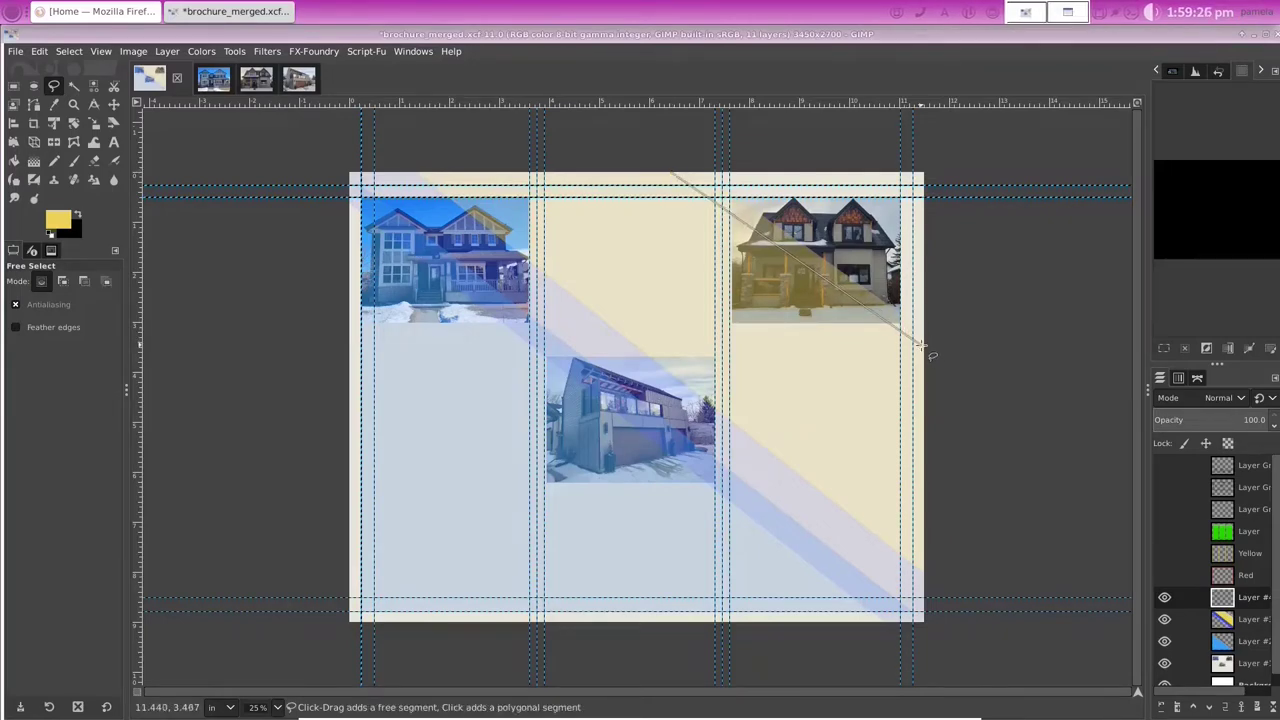
left_click(926, 350)
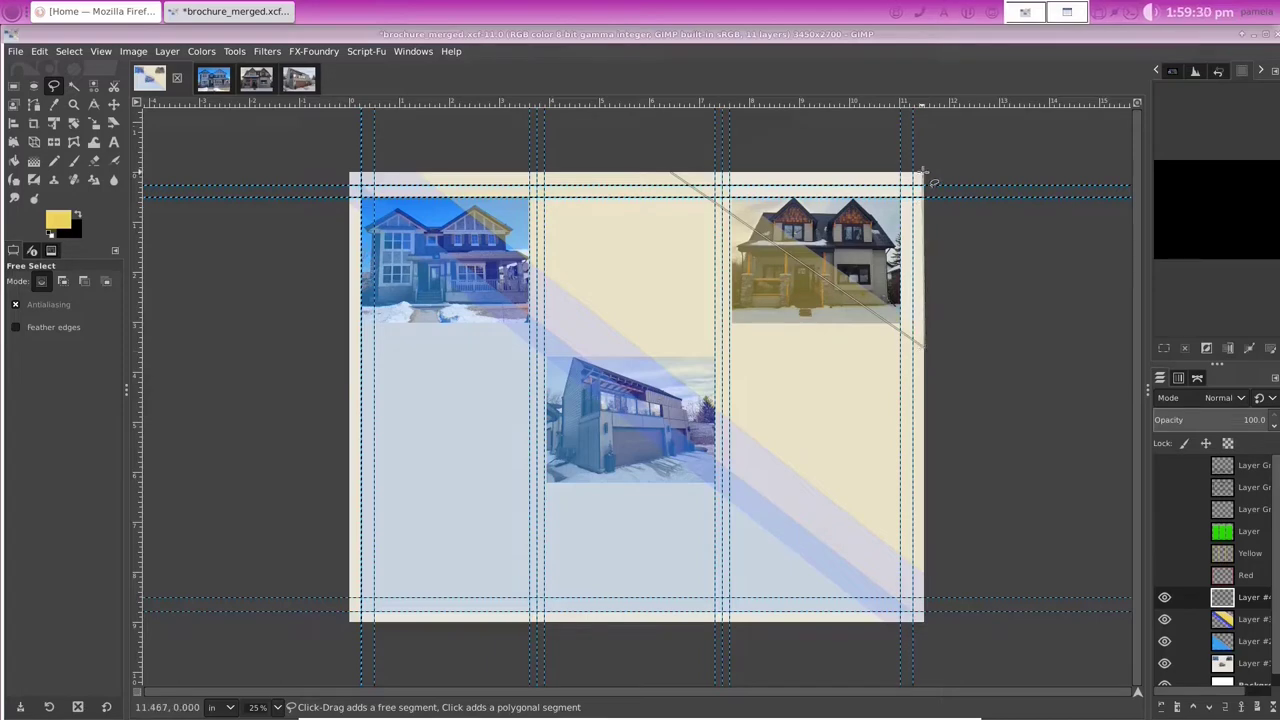
left_click(926, 180)
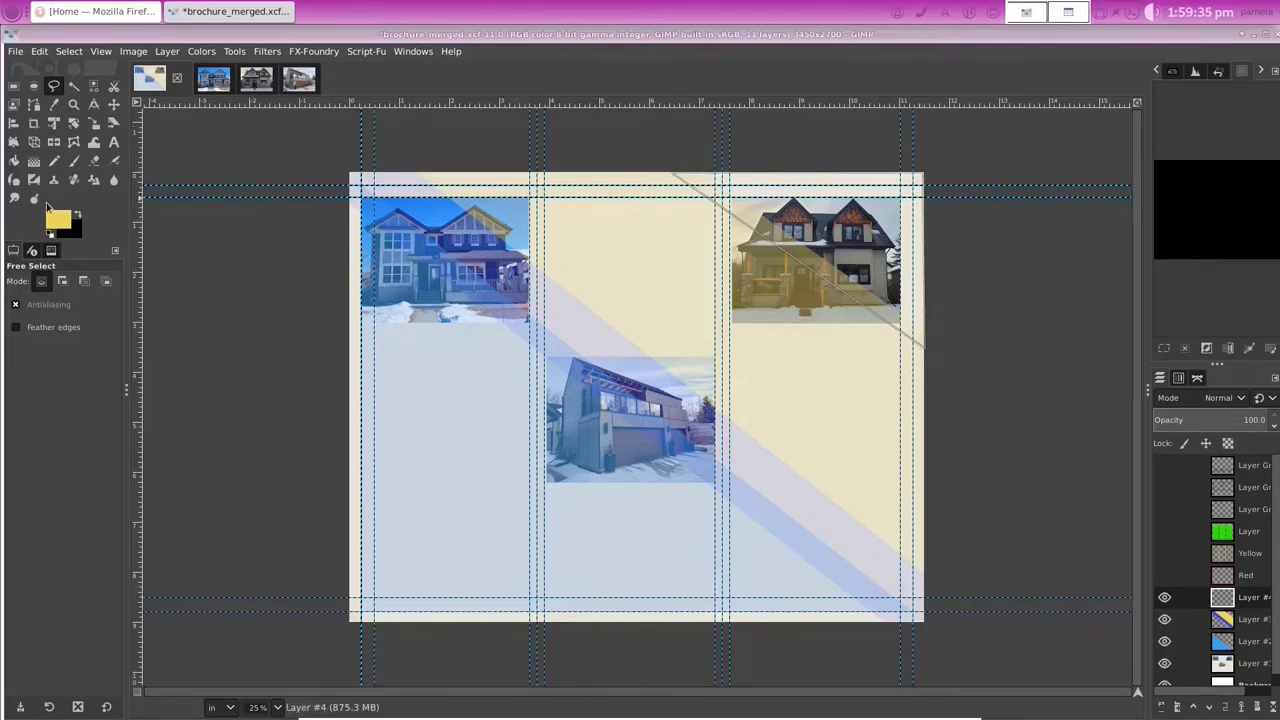
Step: Fill the corner triangle with grey at 30% opacity and clear the selection
left_click(57, 224)
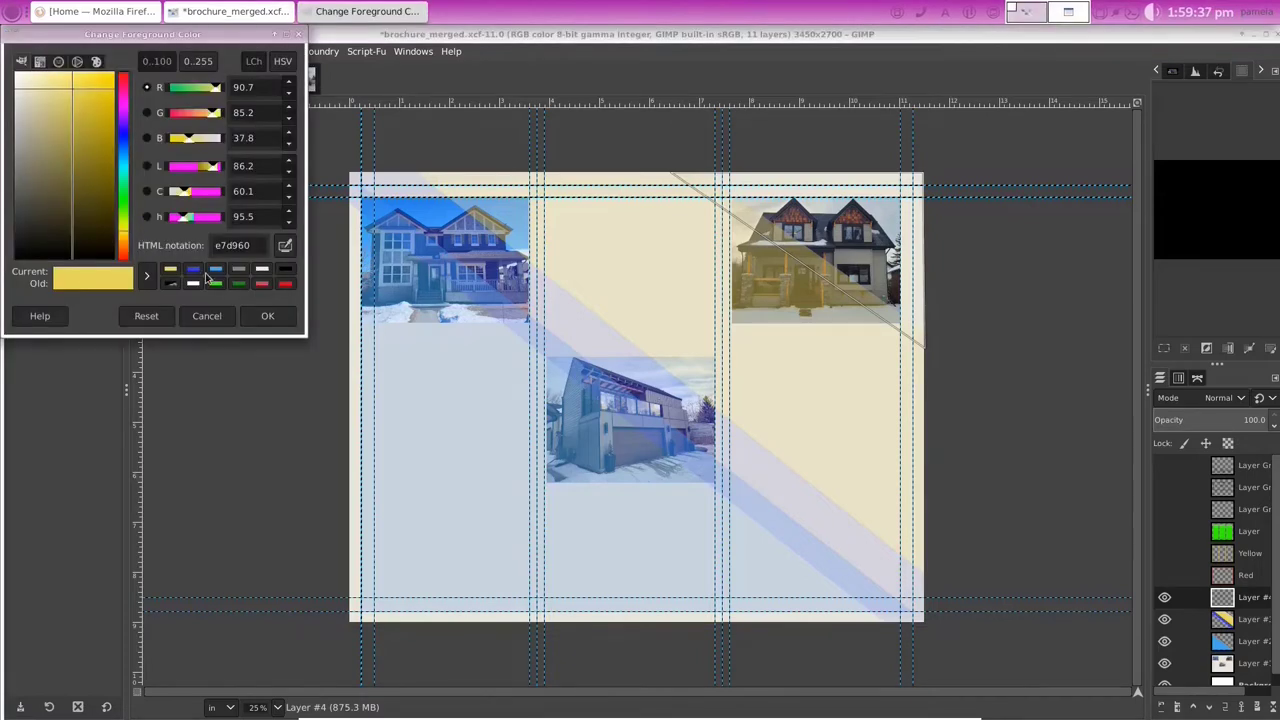
left_click(237, 281)
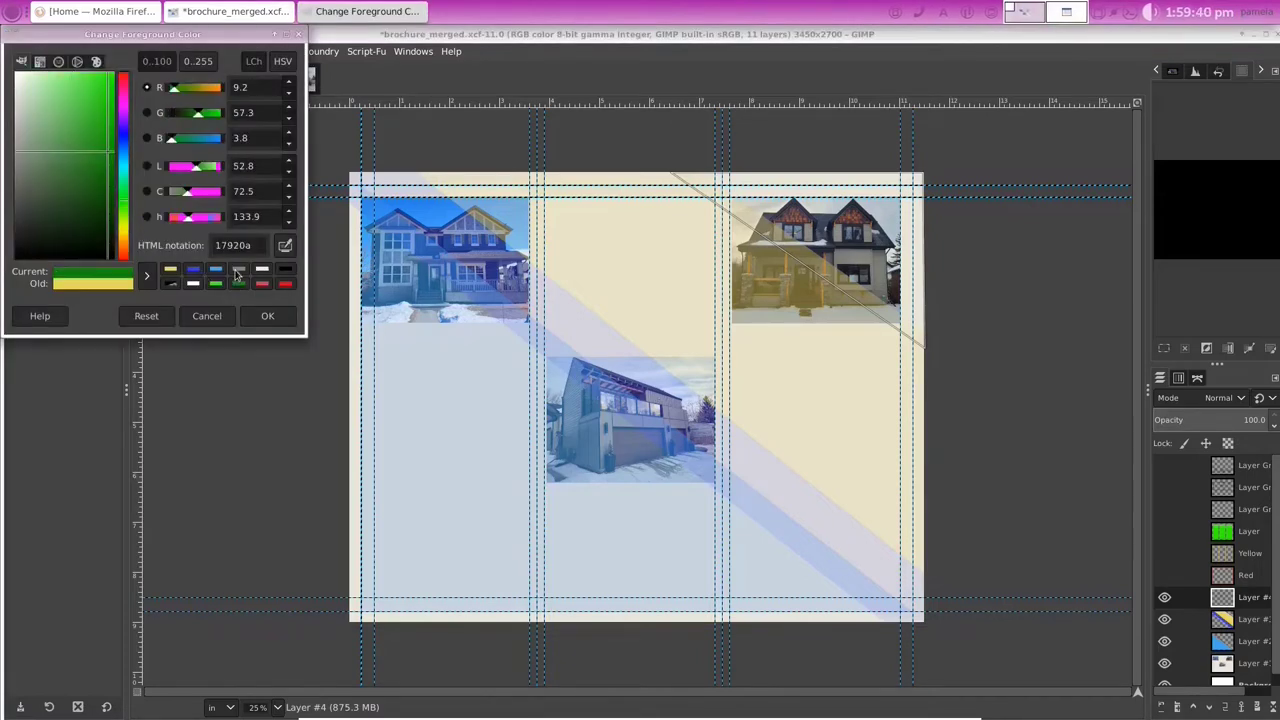
left_click(267, 315)
left_click(835, 185)
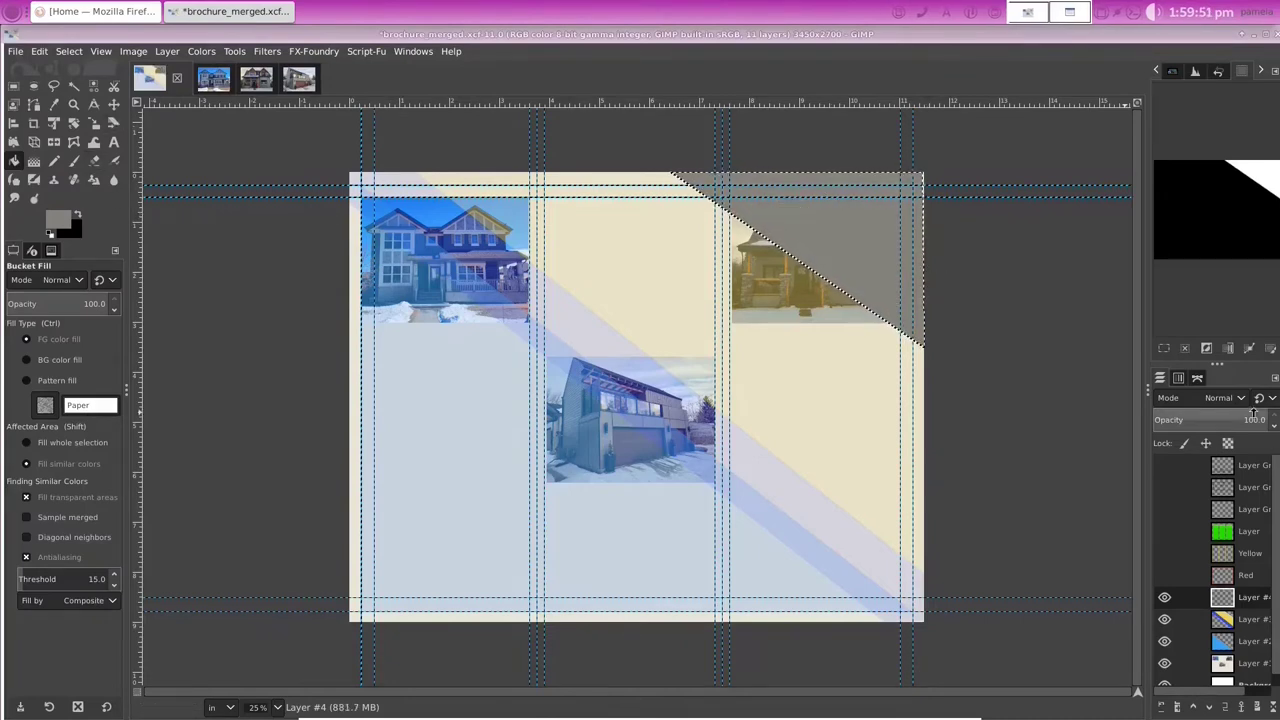
scroll(1253, 414, "down", 1)
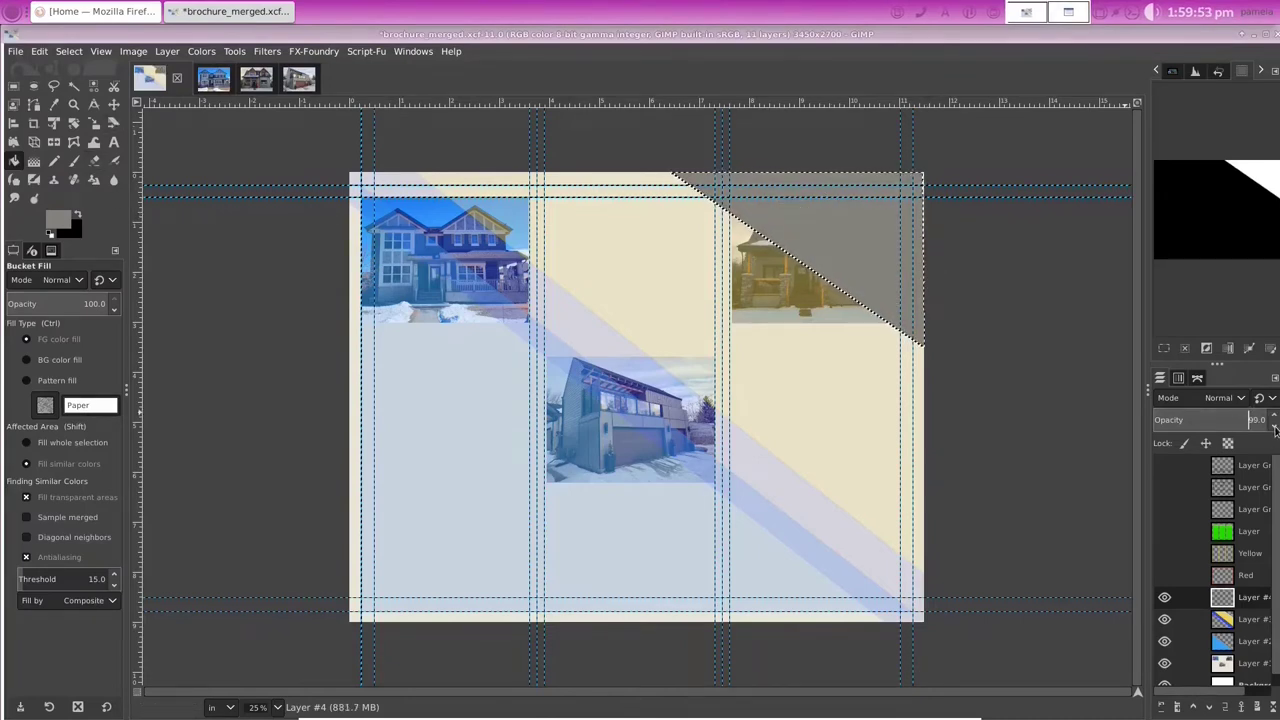
scroll(1275, 428, "down", 5)
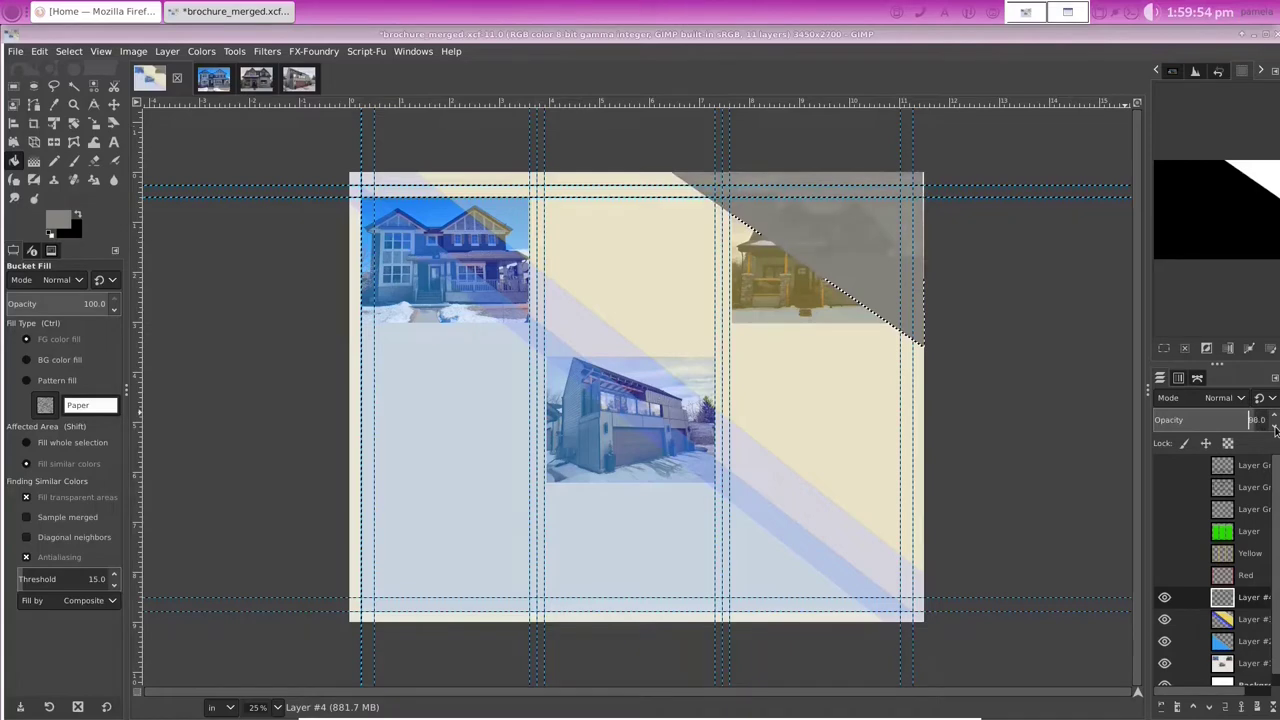
scroll(1275, 428, "down", 20)
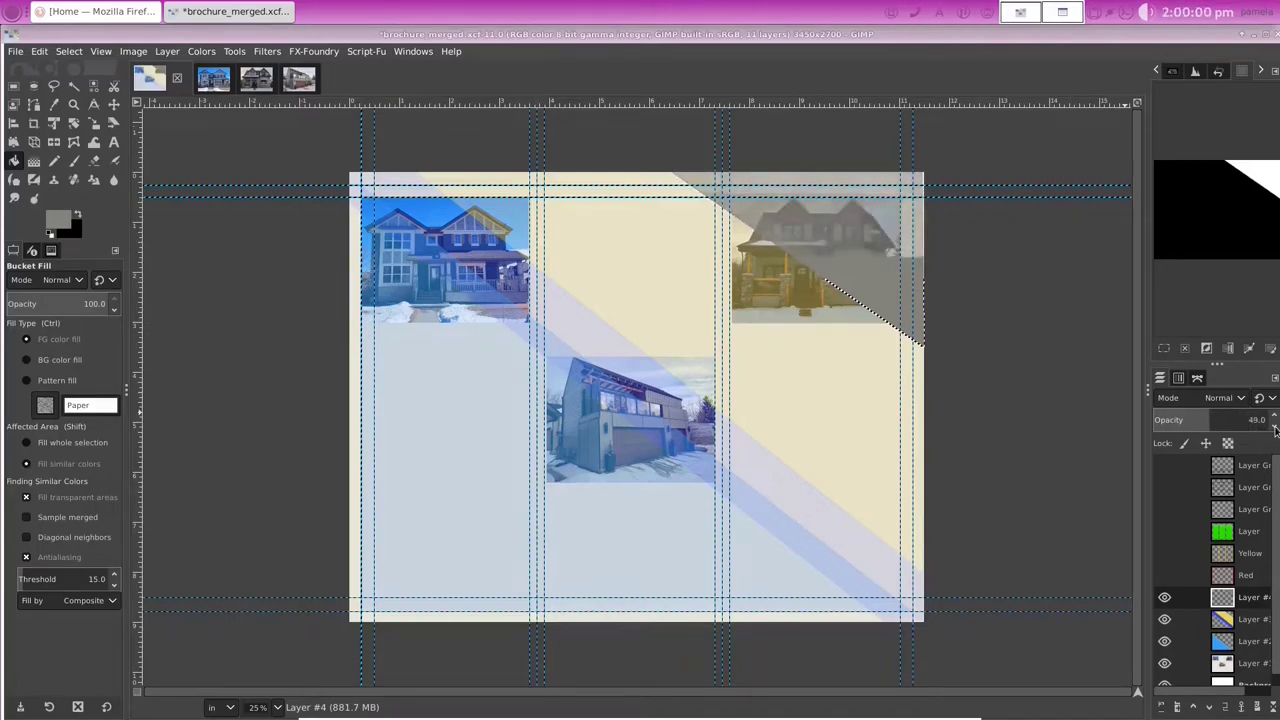
scroll(1275, 428, "down", 19)
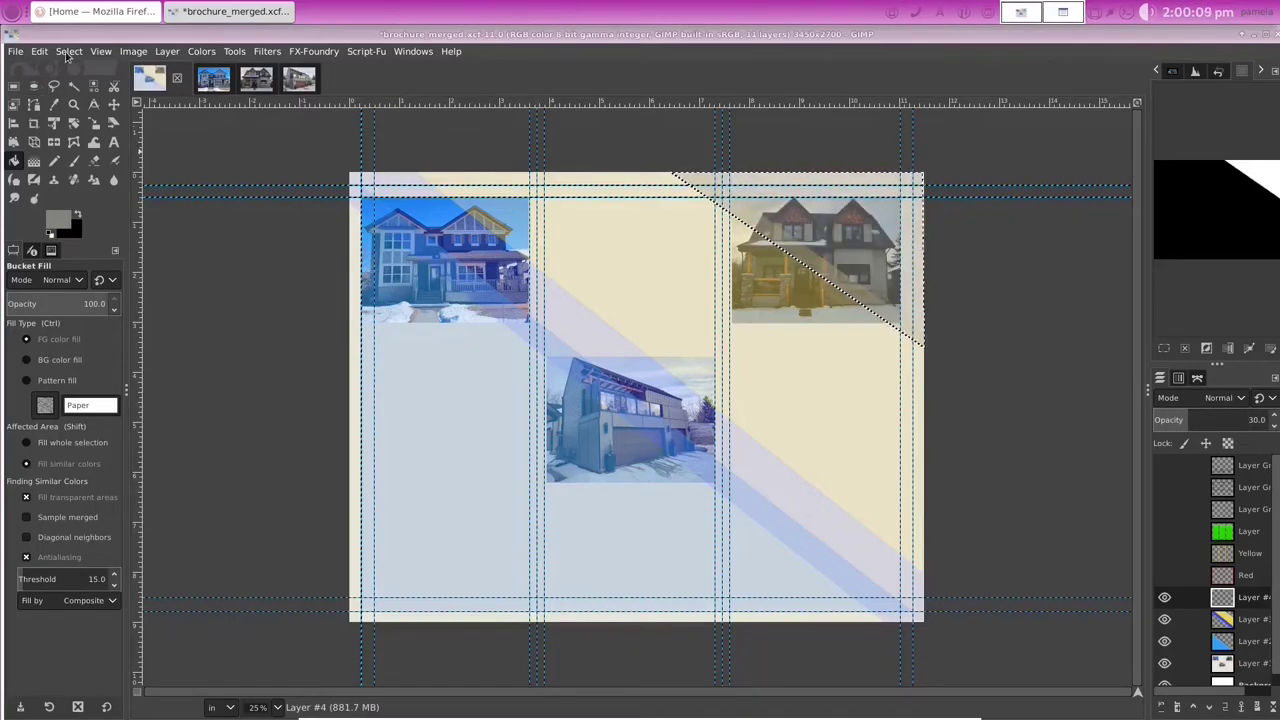
key("ctrl+shift+a")
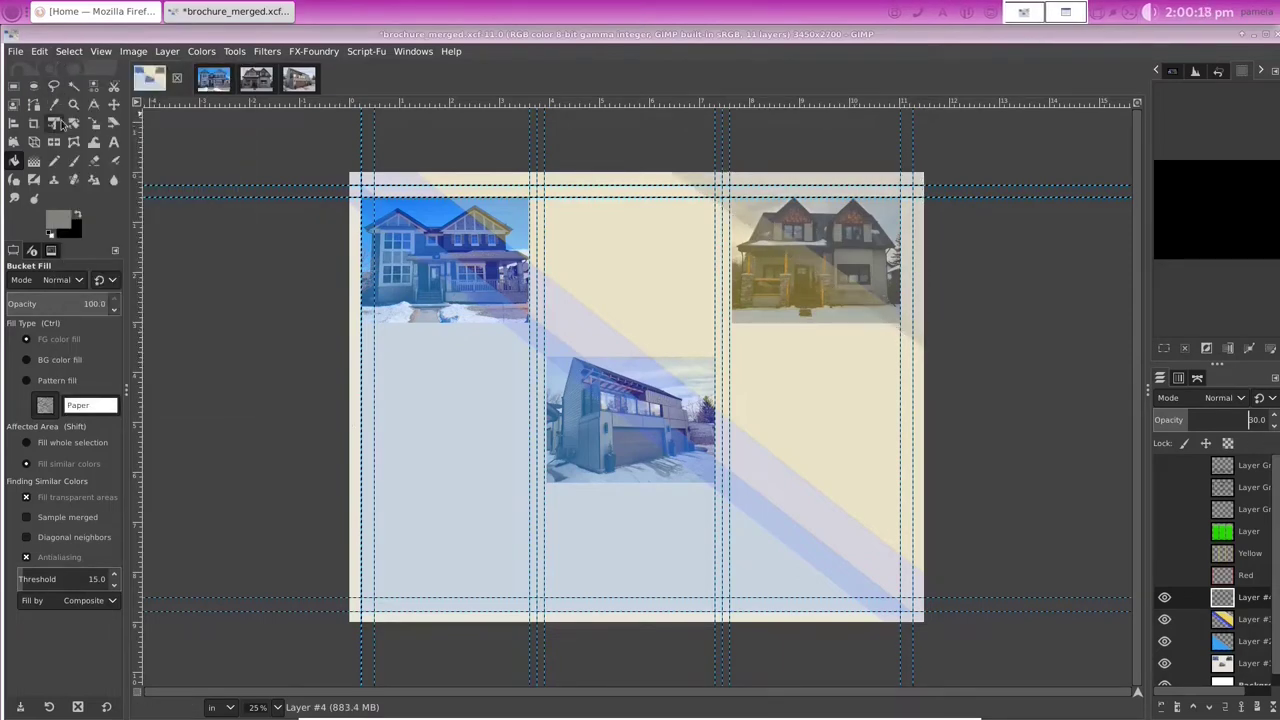
key("m")
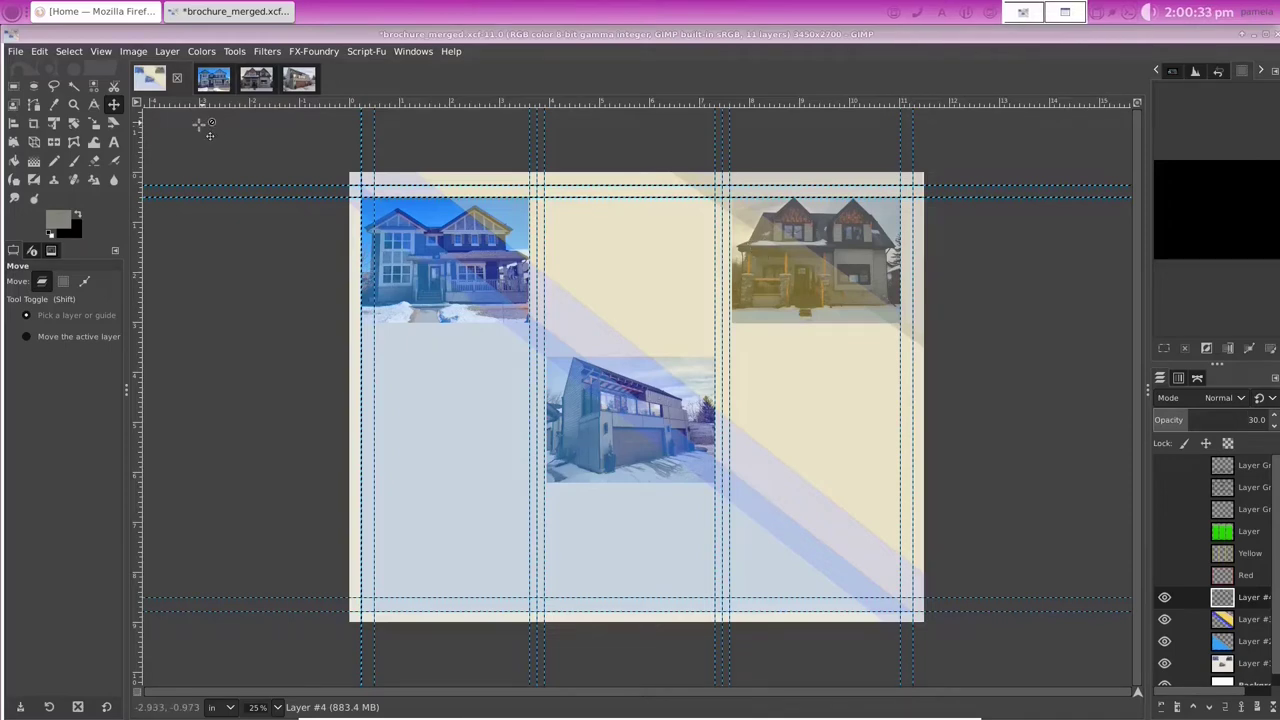
Step: Add another empty layer, Layer #5, to the brochure
left_click(175, 54)
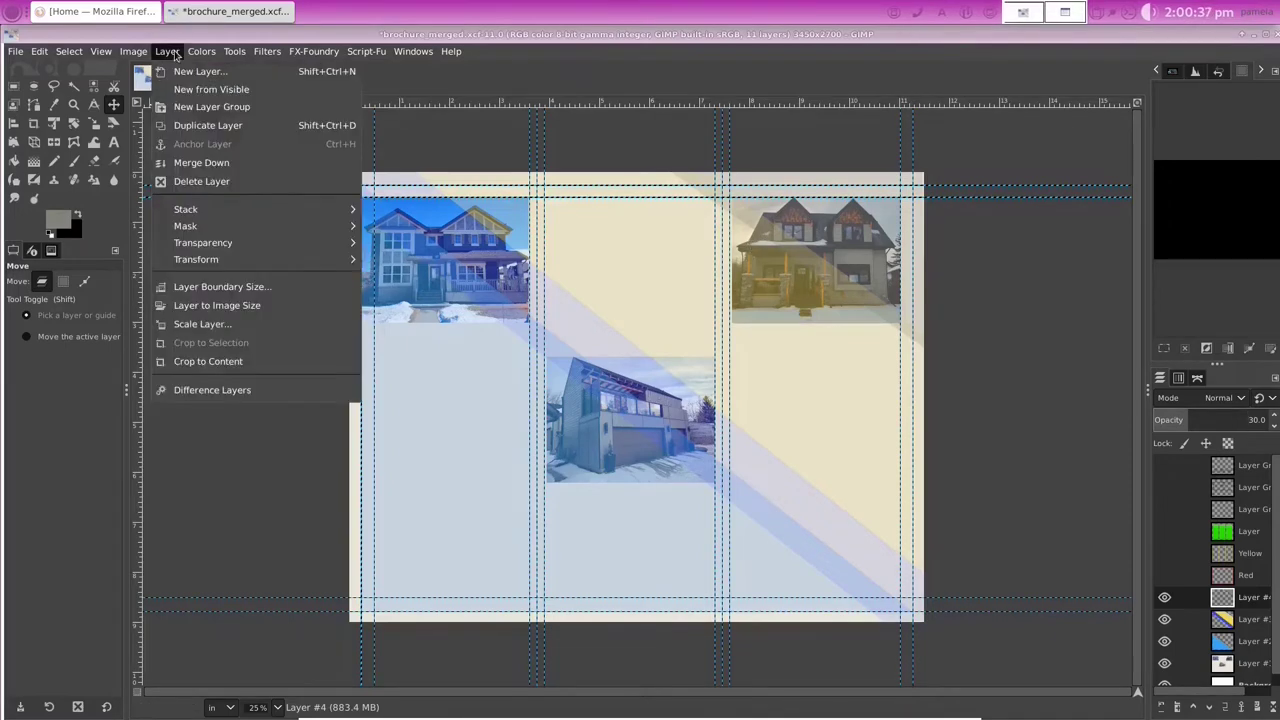
left_click(200, 71)
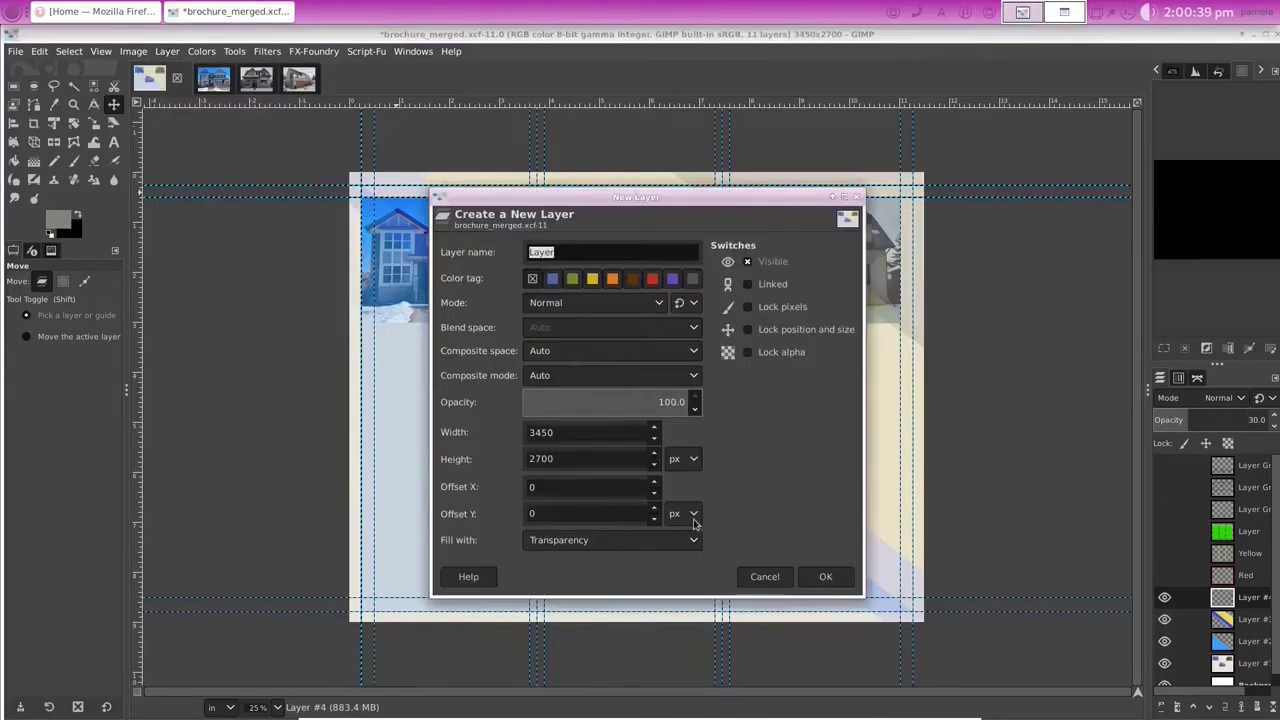
key("Return")
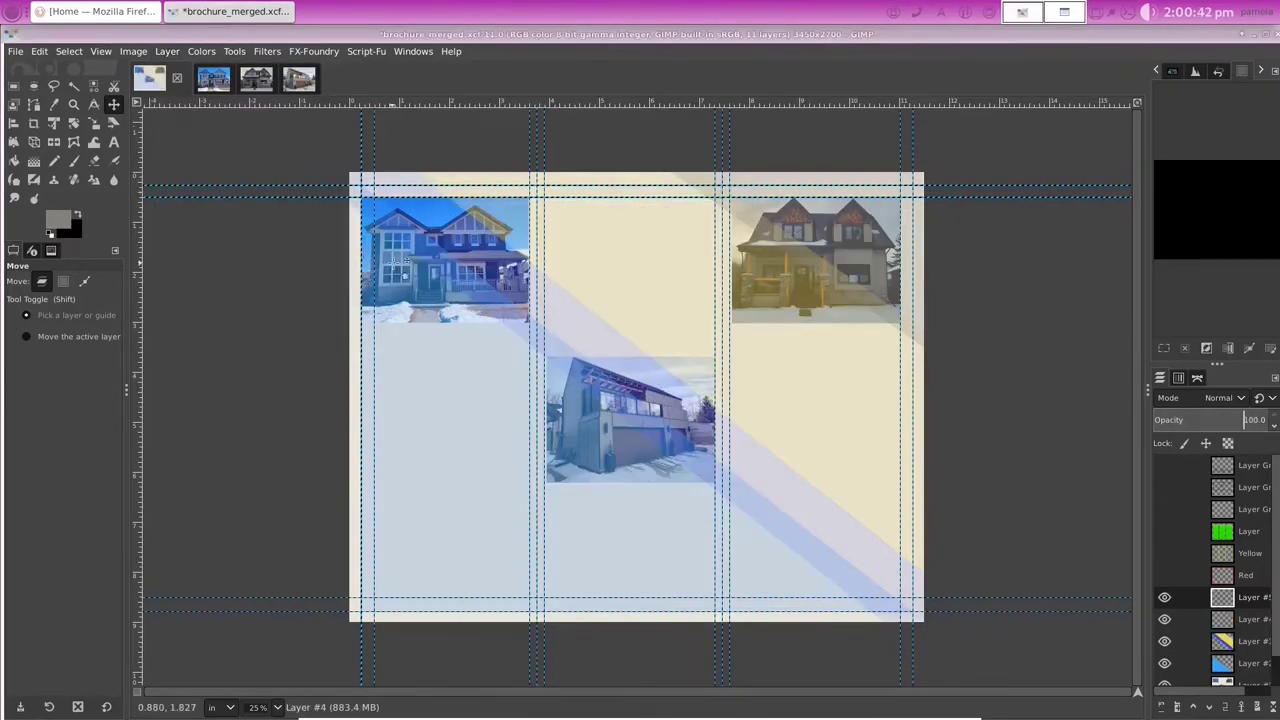
Step: Open the Bremco Exteriors logo screenshot and convert it to the sRGB working space
left_click(16, 52)
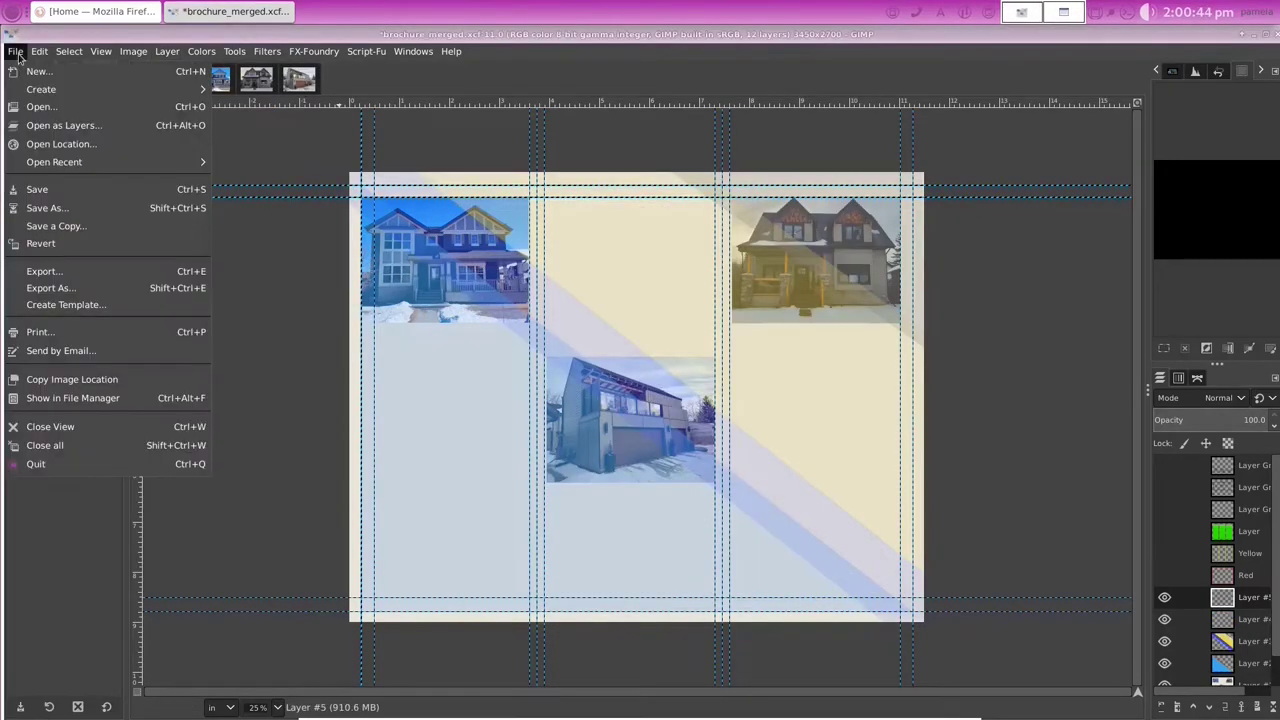
left_click(40, 106)
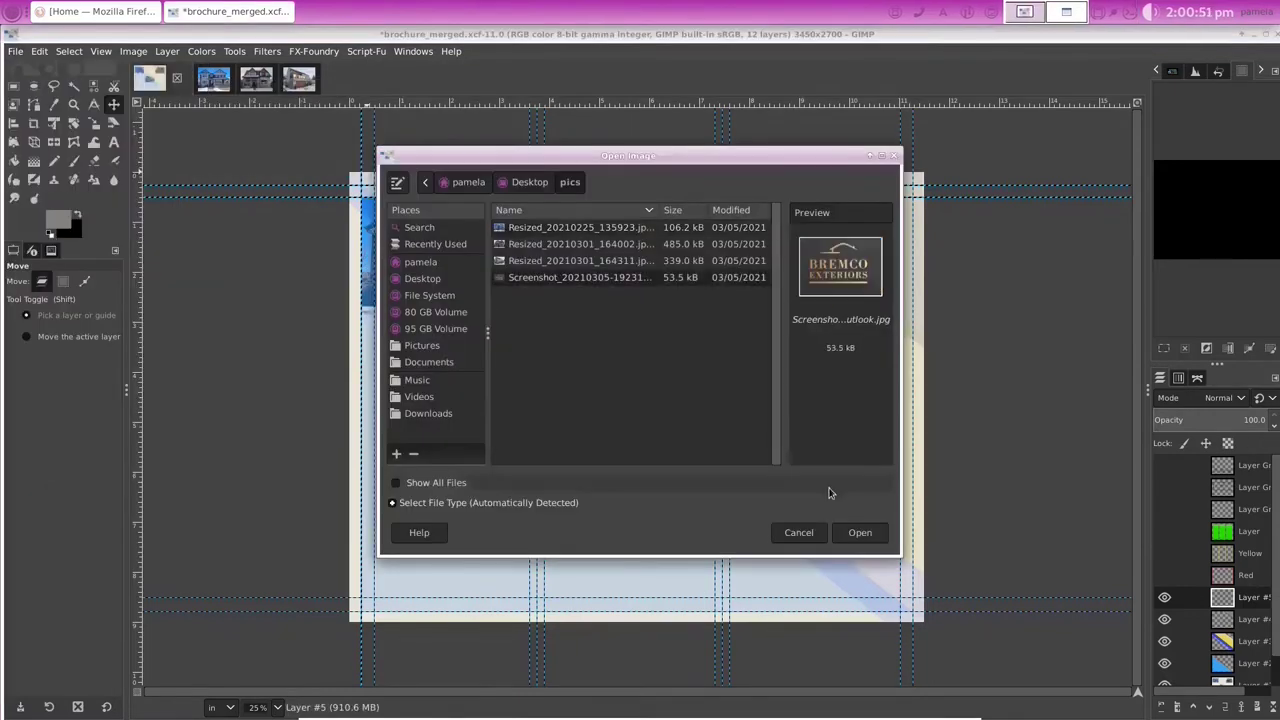
left_click(860, 532)
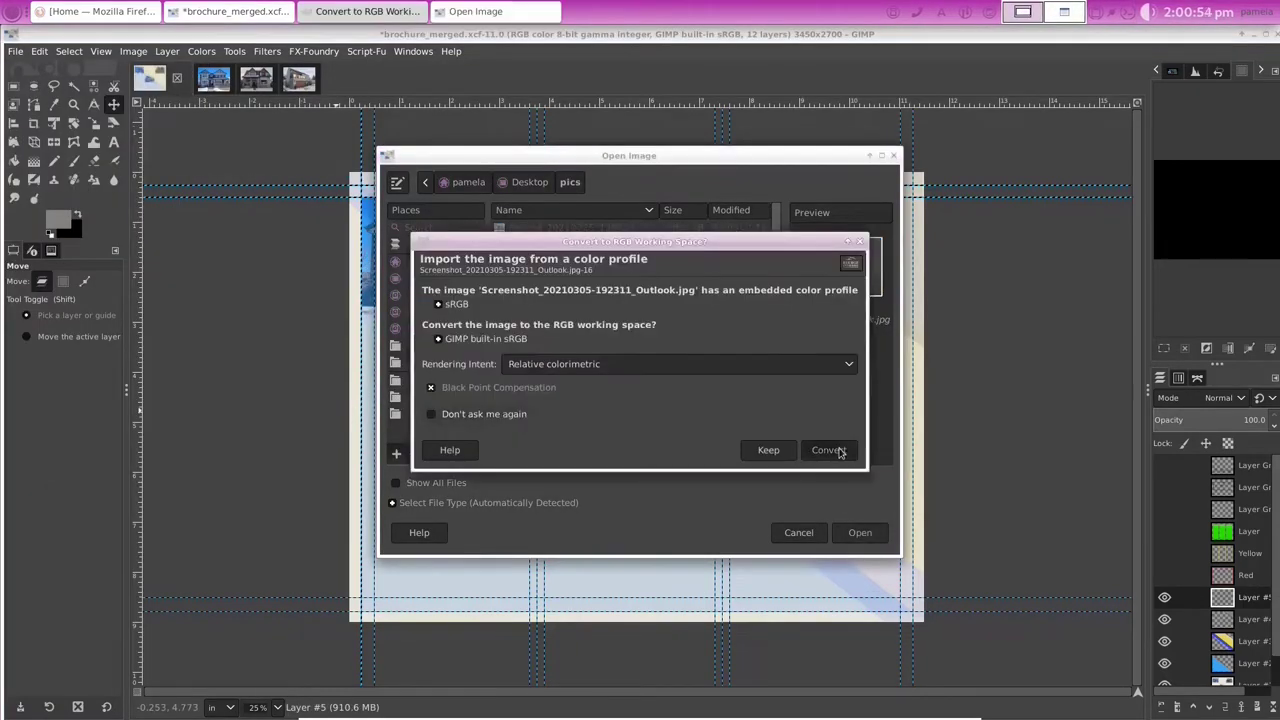
left_click(828, 450)
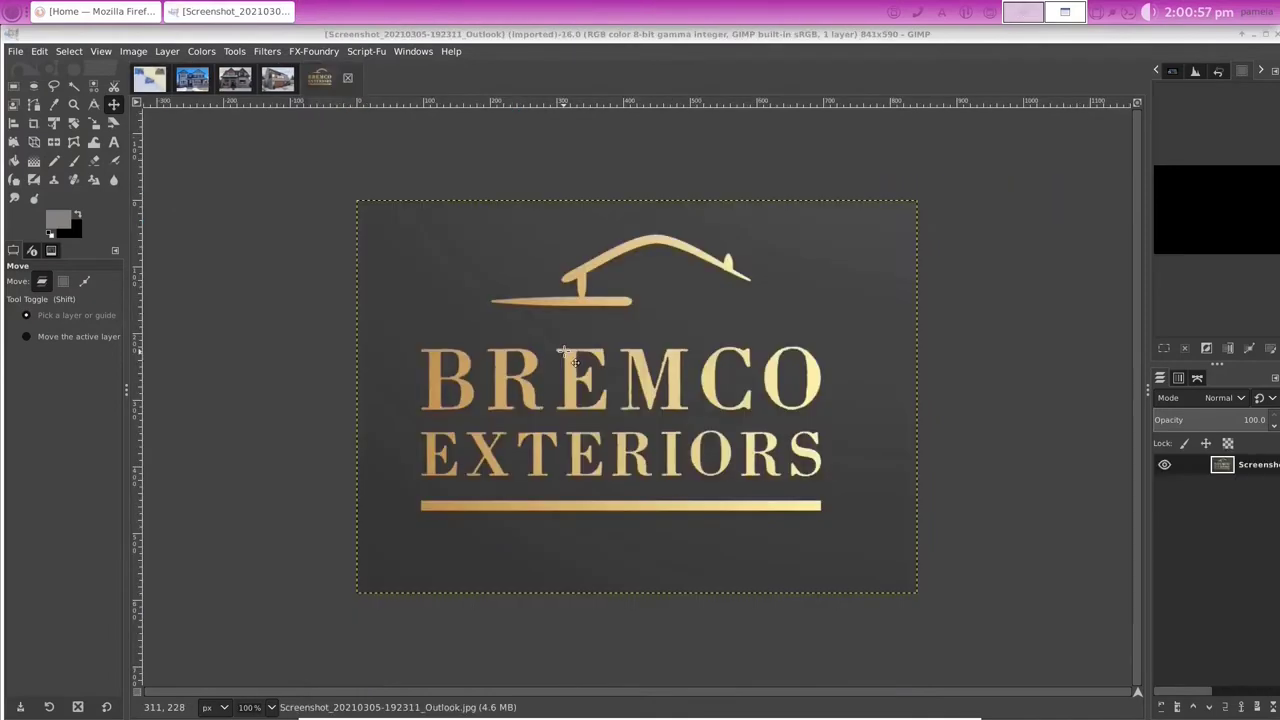
right_click(567, 356)
mouse_move(600, 390)
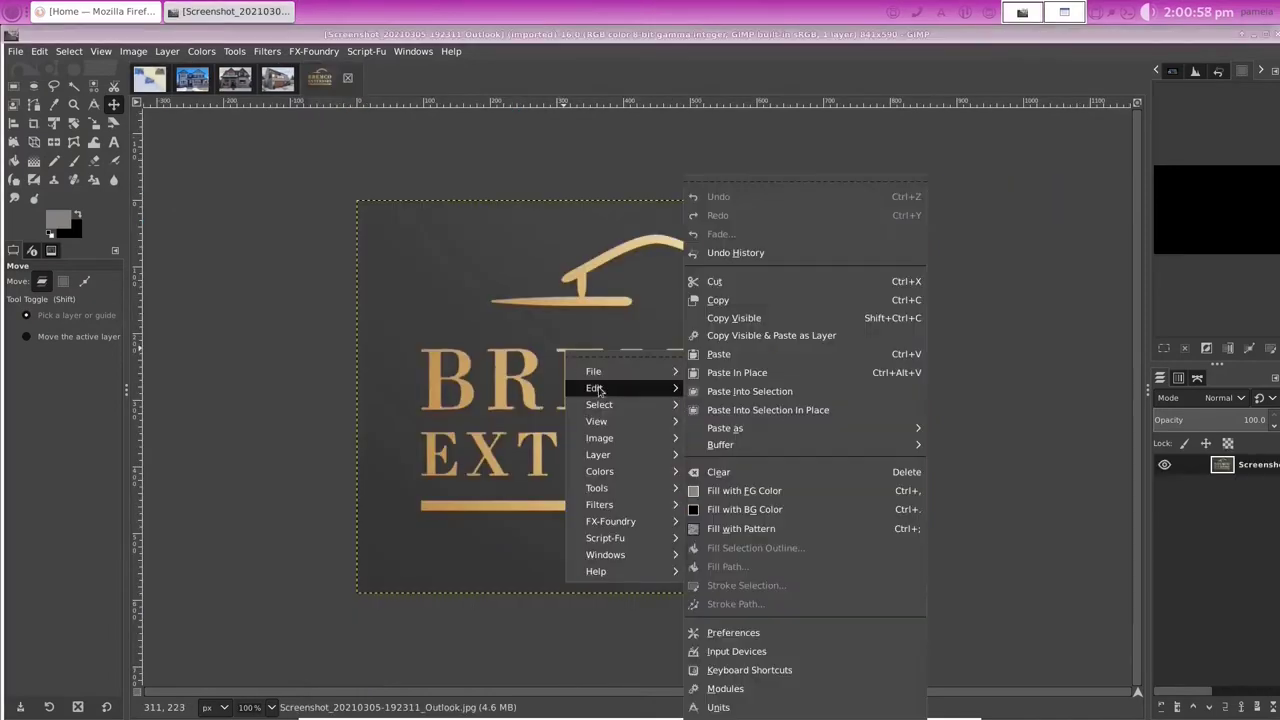
Step: Copy the visible logo, paste it into the brochure and anchor it at the middle panel's top
left_click(735, 318)
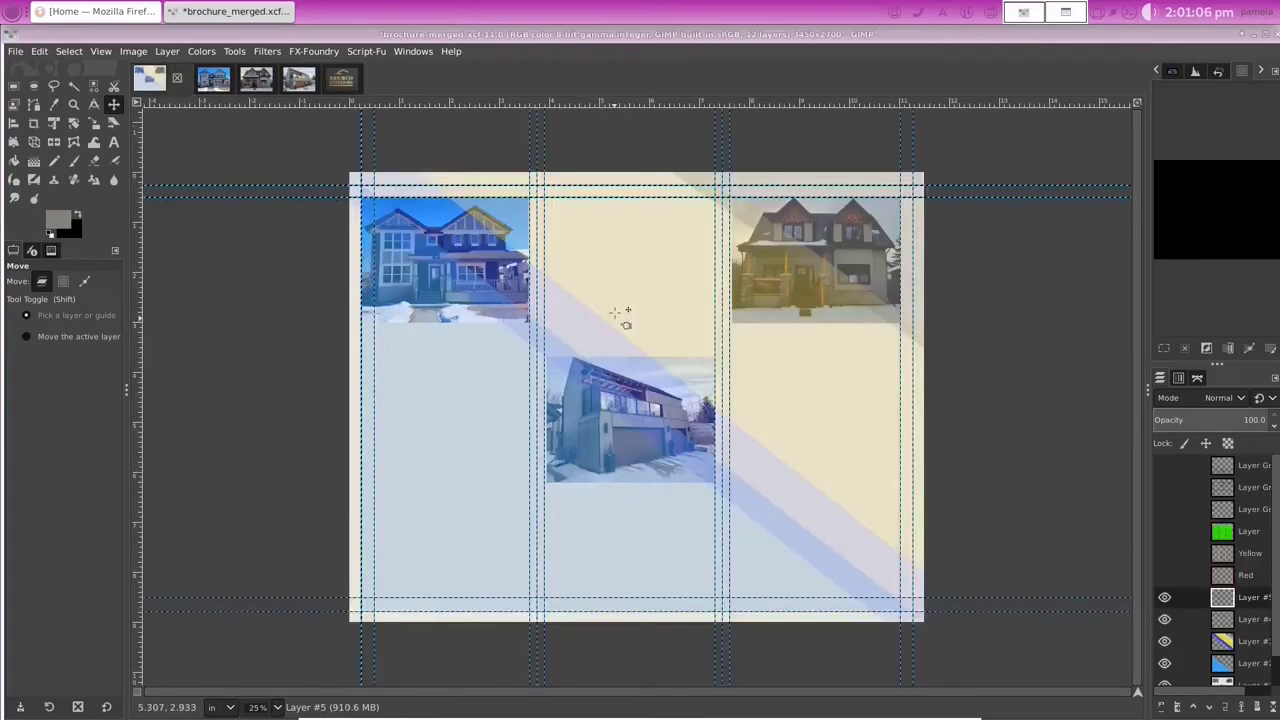
right_click(627, 285)
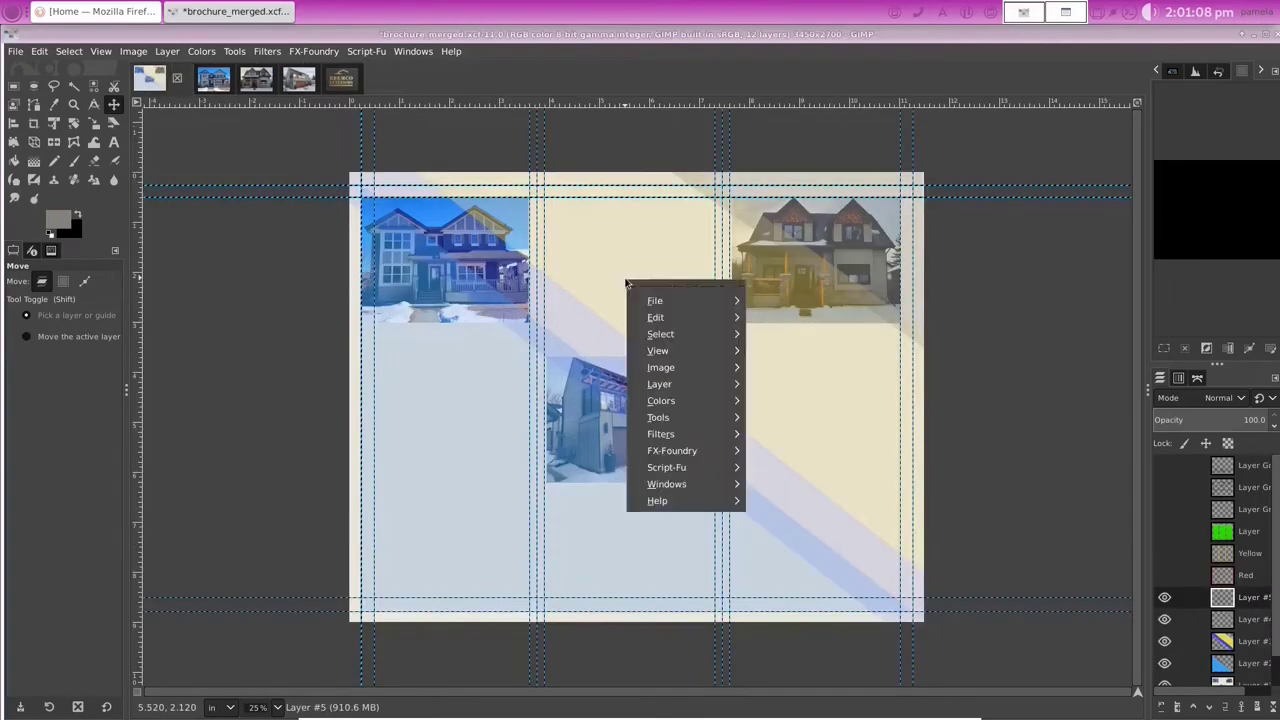
mouse_move(645, 318)
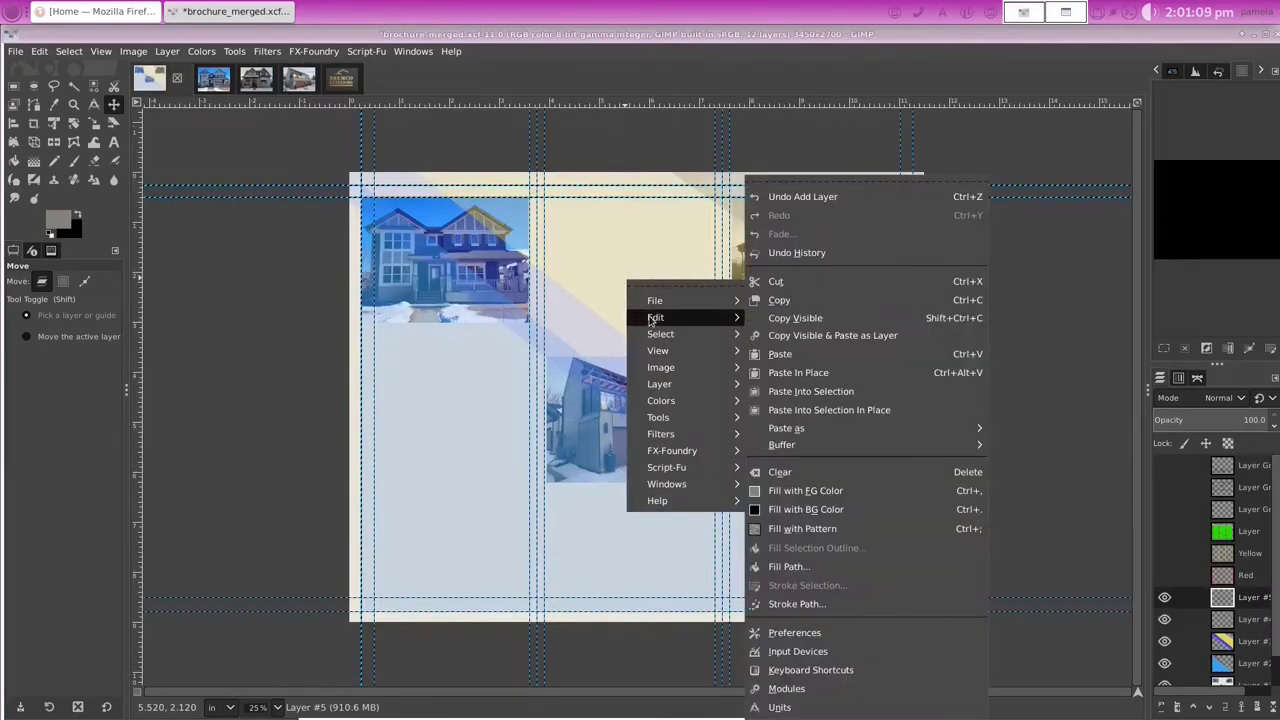
left_click(818, 391)
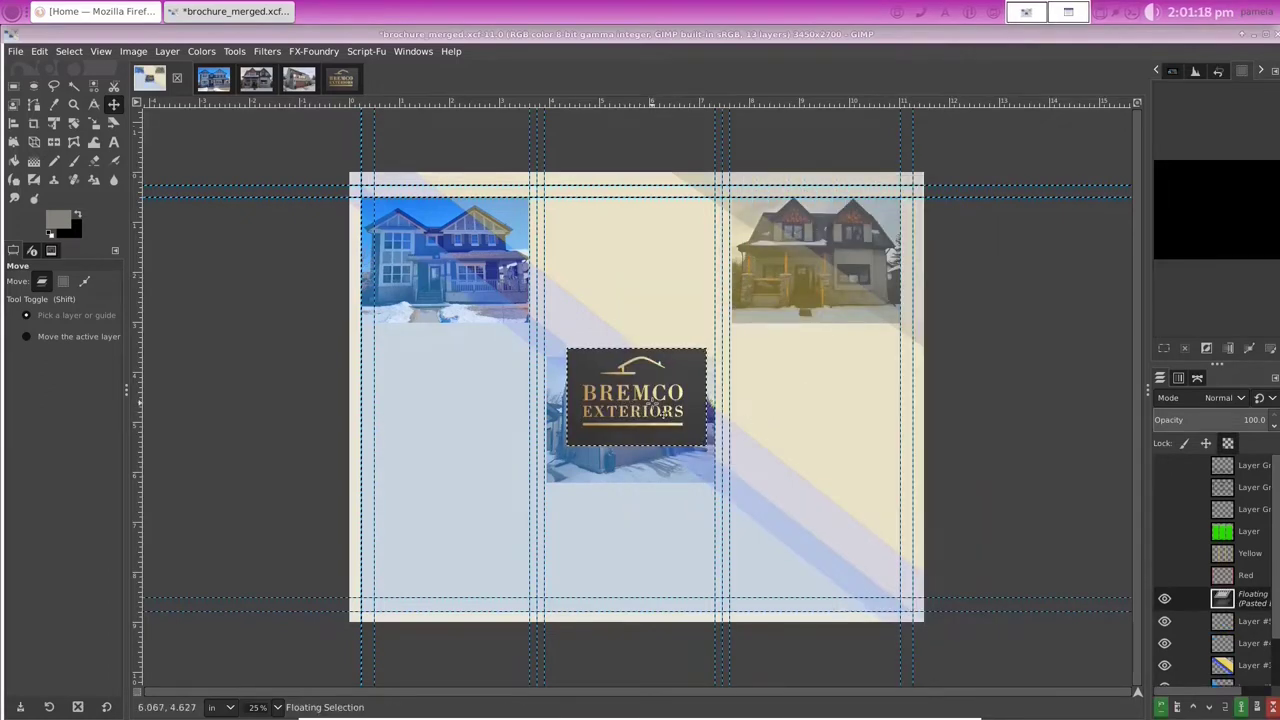
left_click_drag(651, 405, 642, 285)
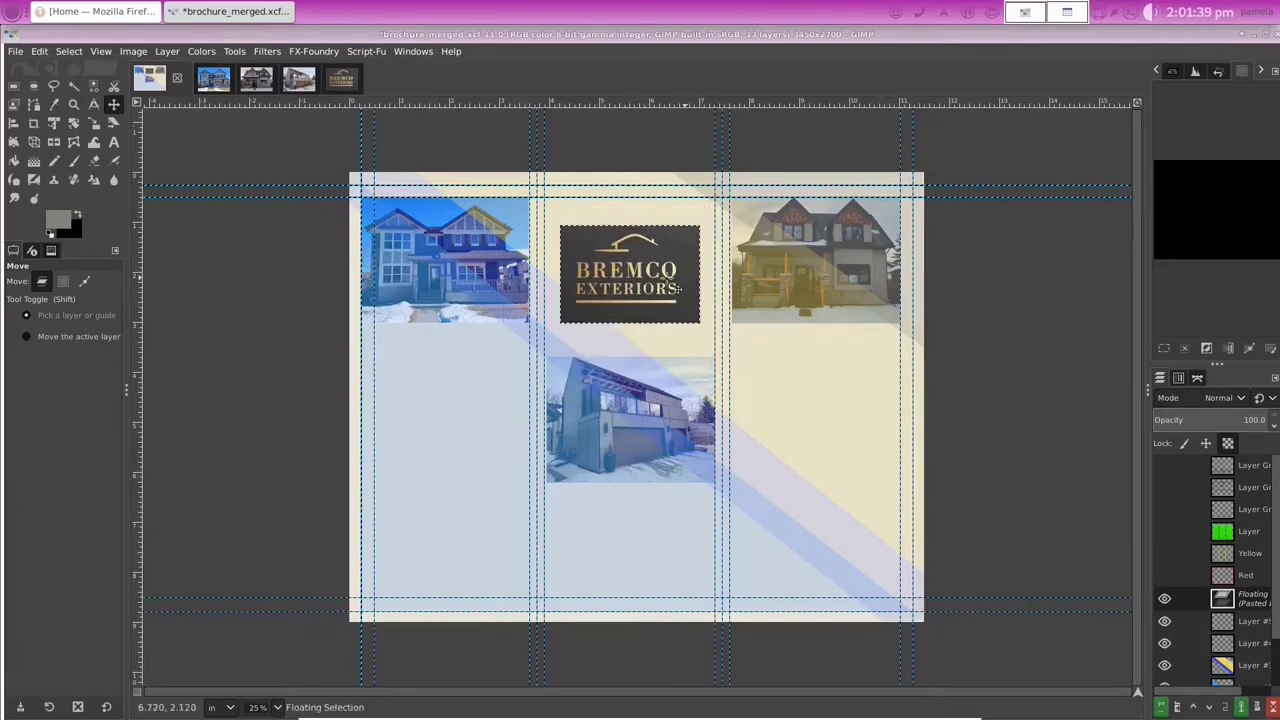
left_click(763, 341)
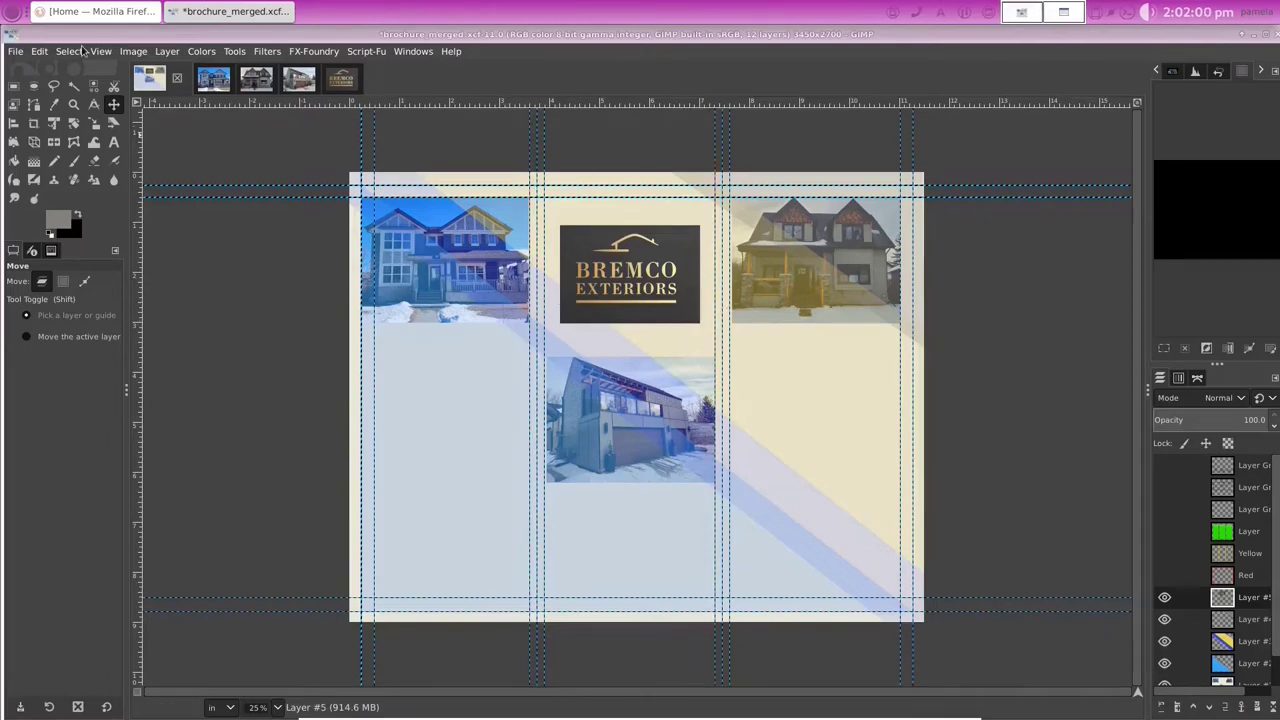
Step: Paste the logo again, align it over the first copy and anchor it
left_click(39, 51)
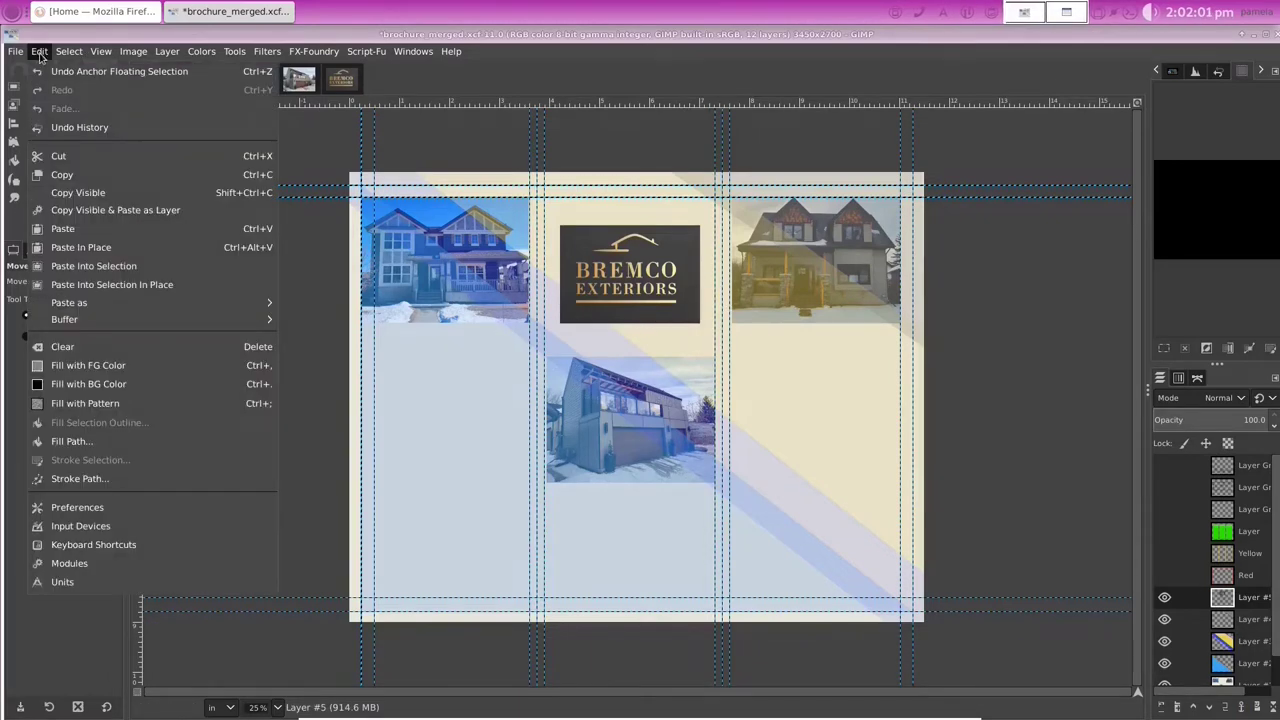
key("ctrl+v")
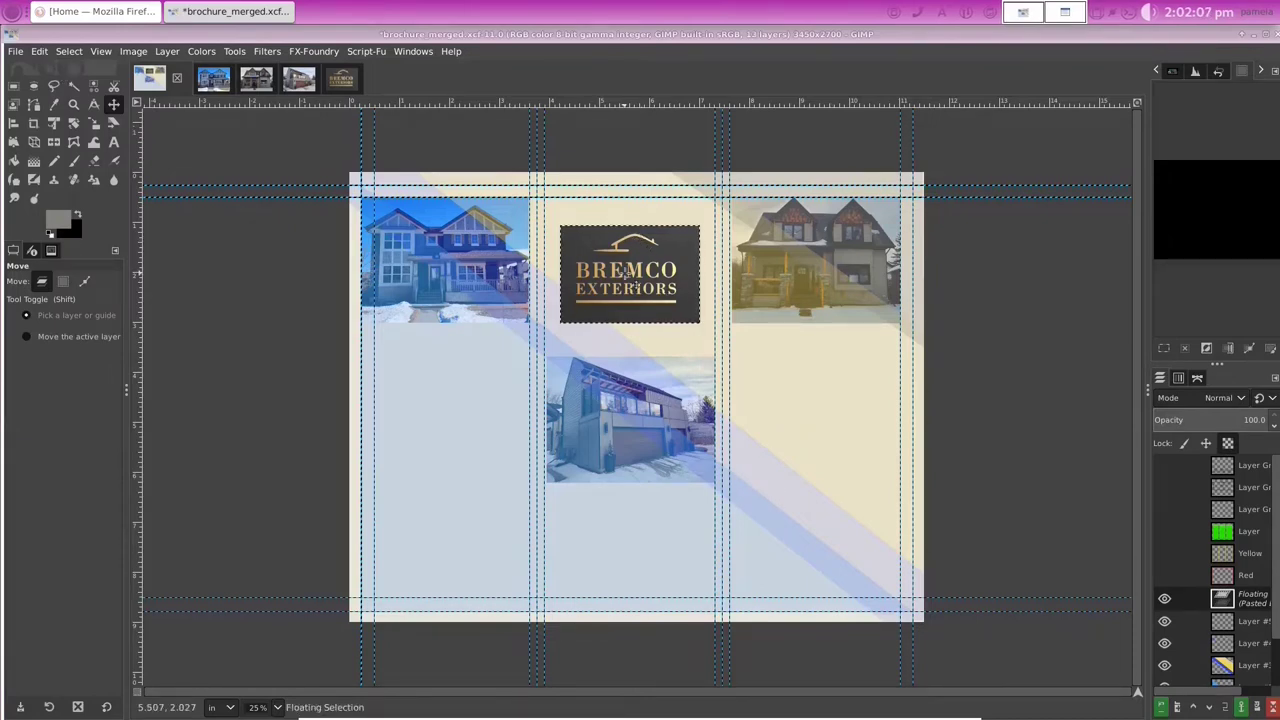
mouse_move(651, 250)
left_mouse_down()
mouse_move(624, 279)
mouse_move(629, 259)
left_mouse_up()
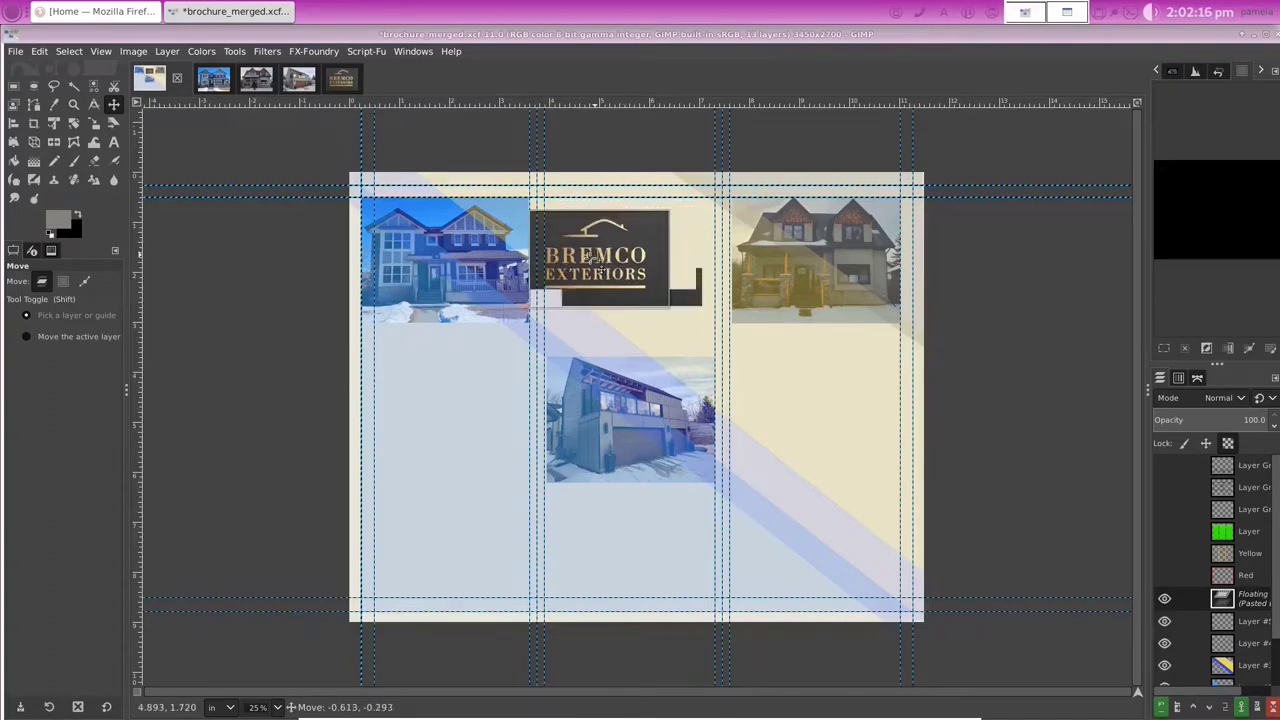
left_click_drag(629, 260, 627, 263)
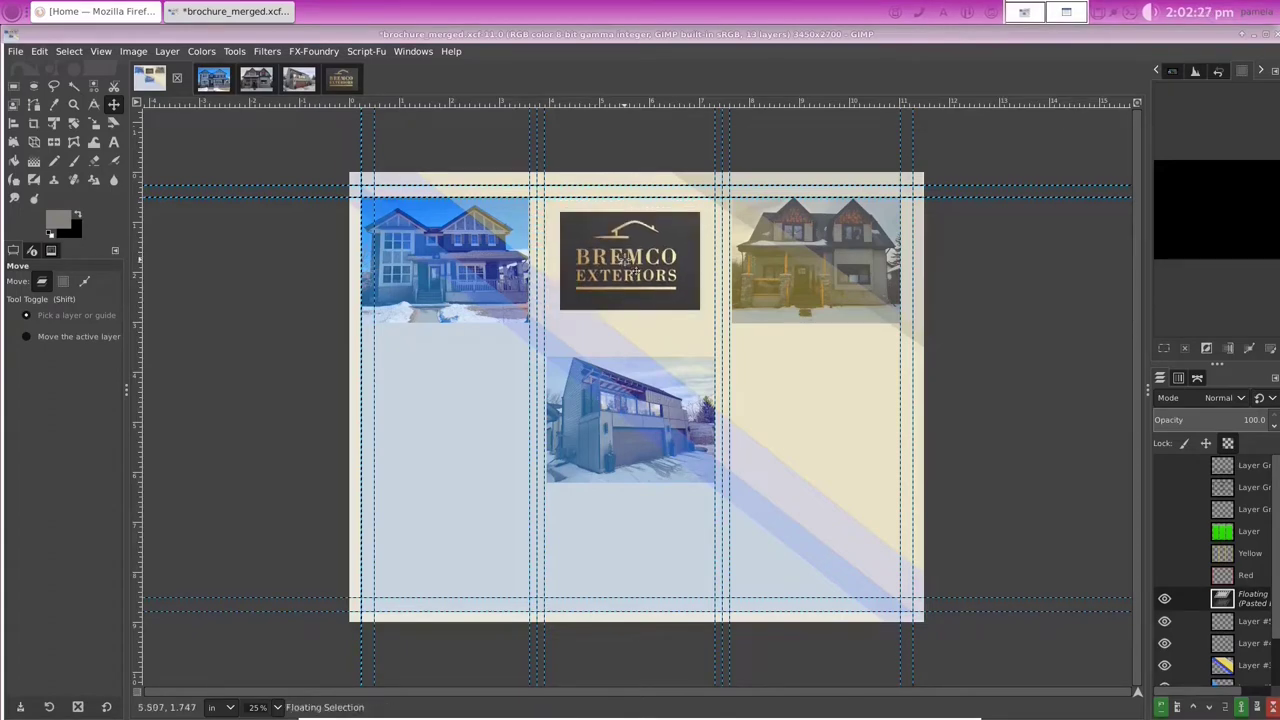
key("ctrl+h")
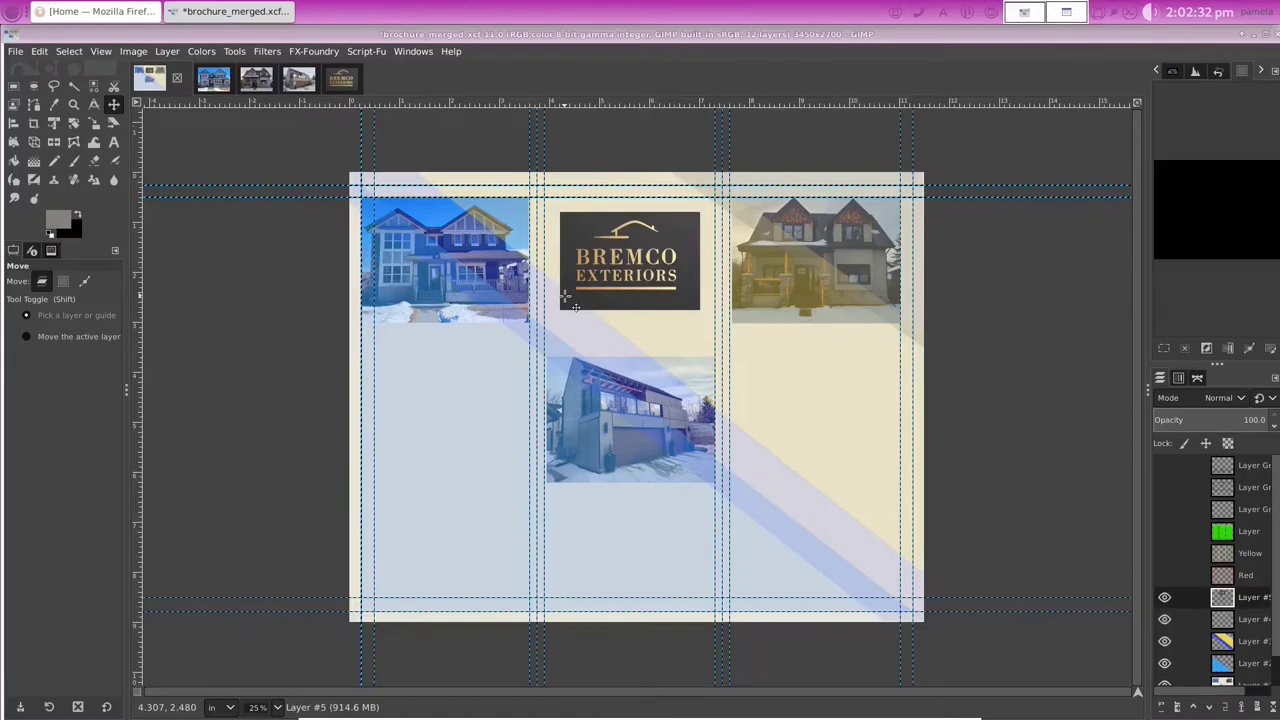
left_click(167, 51)
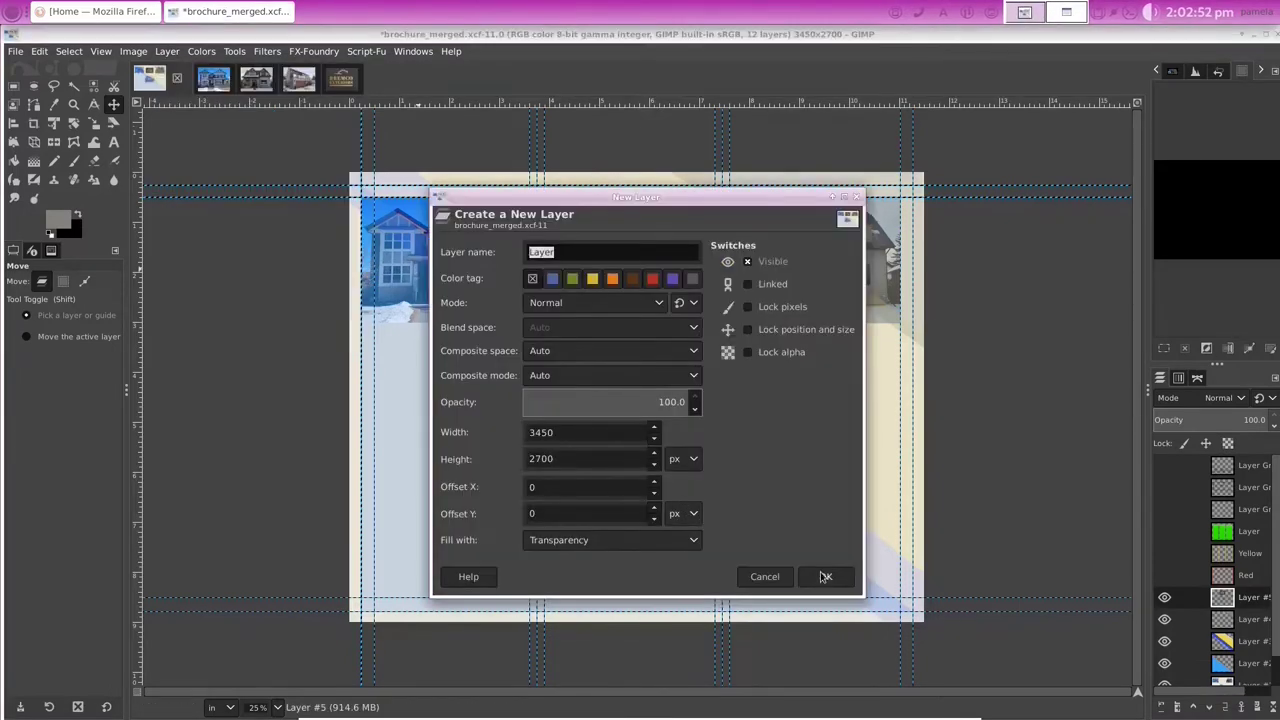
Step: Add a new transparent layer and set Rectangle Select to 75 px rounded corners
left_click(825, 576)
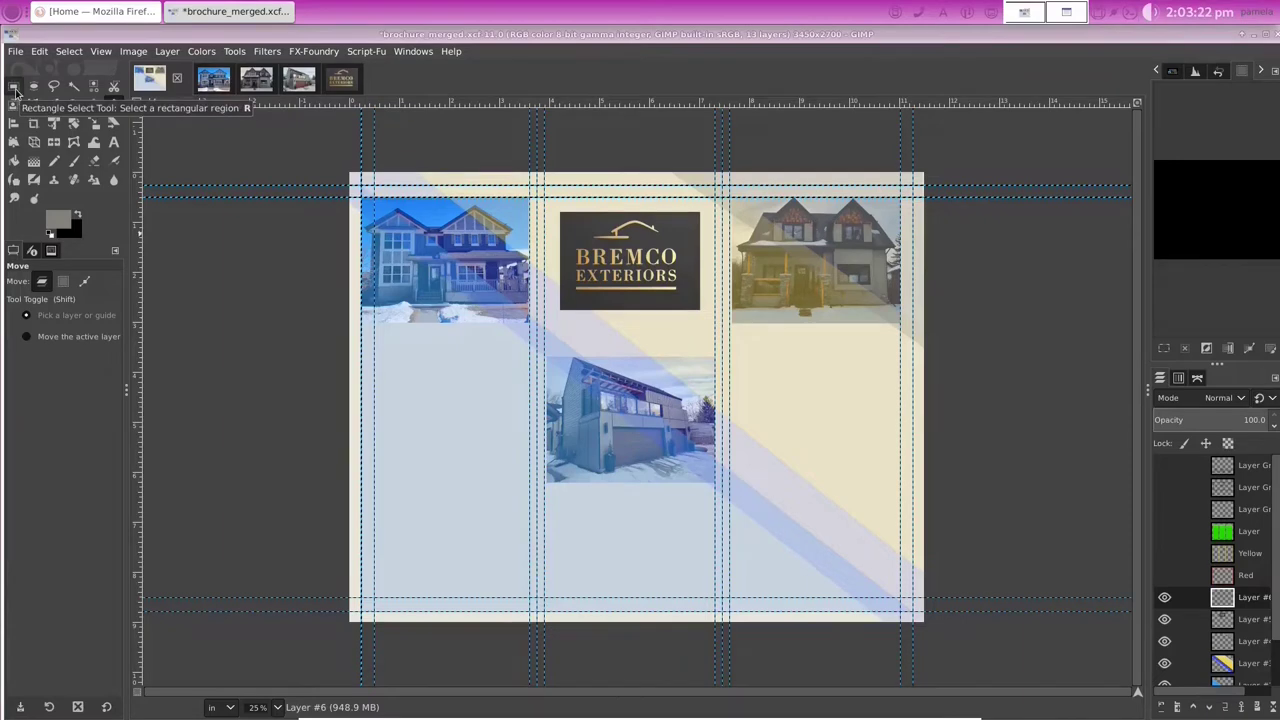
left_click(14, 88)
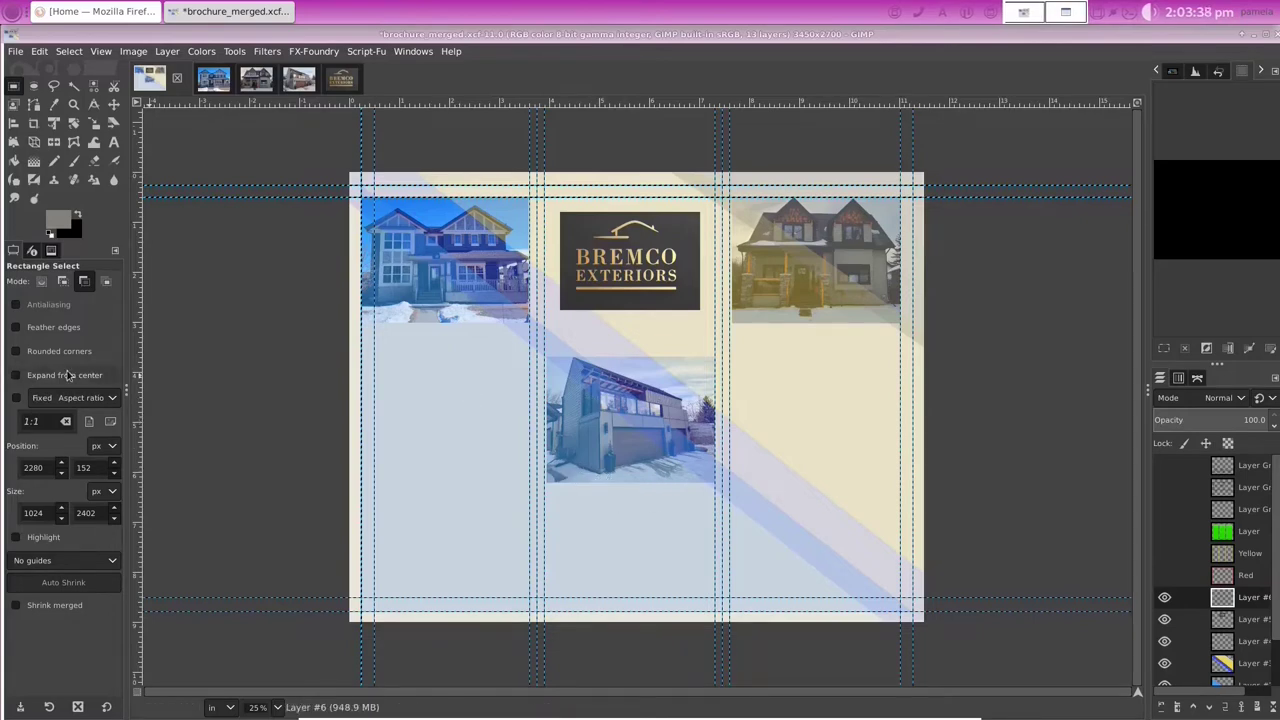
left_click(16, 352)
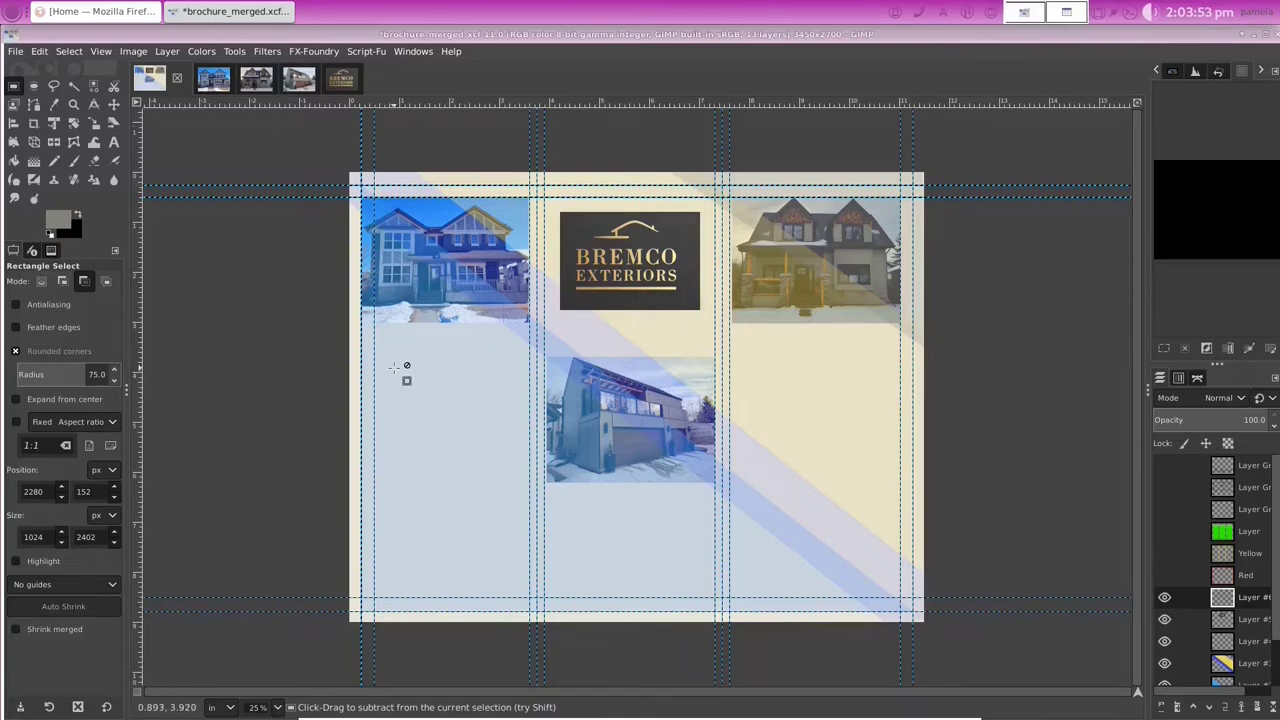
Step: Drag a selection in the left panel and adjust it to a 736×736 px square
left_click_drag(387, 364, 513, 499)
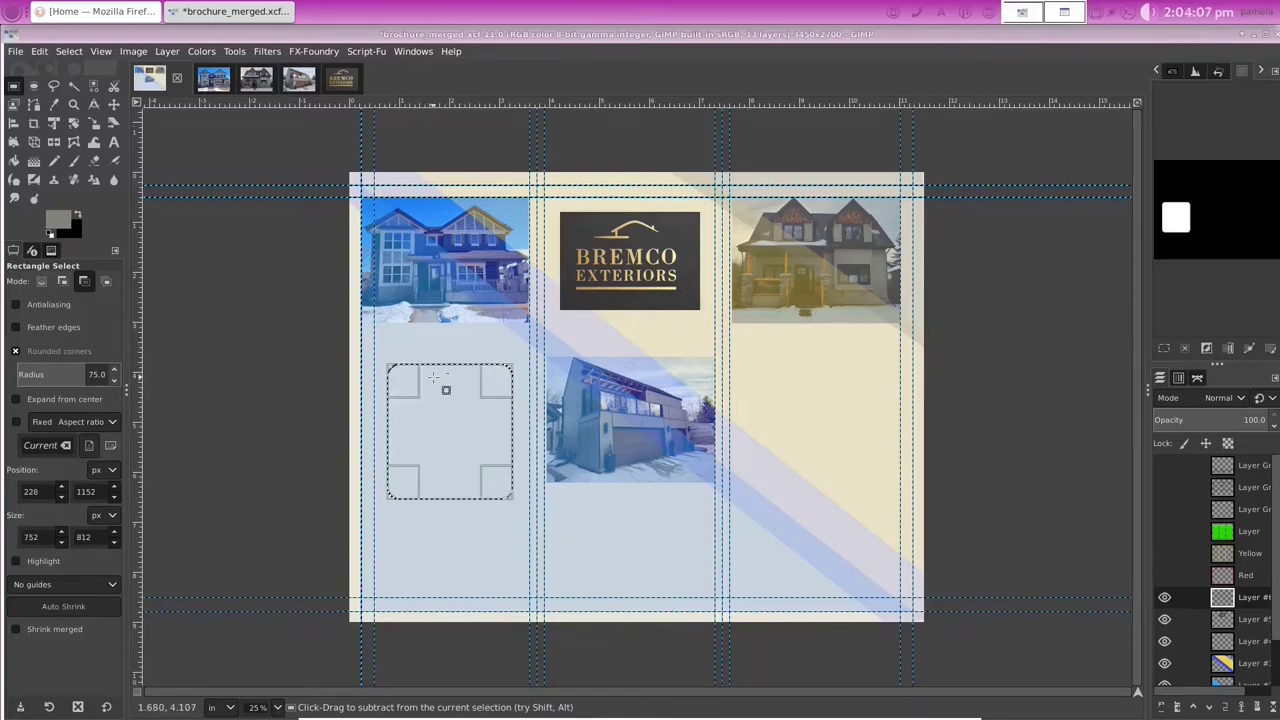
left_click_drag(432, 377, 435, 392)
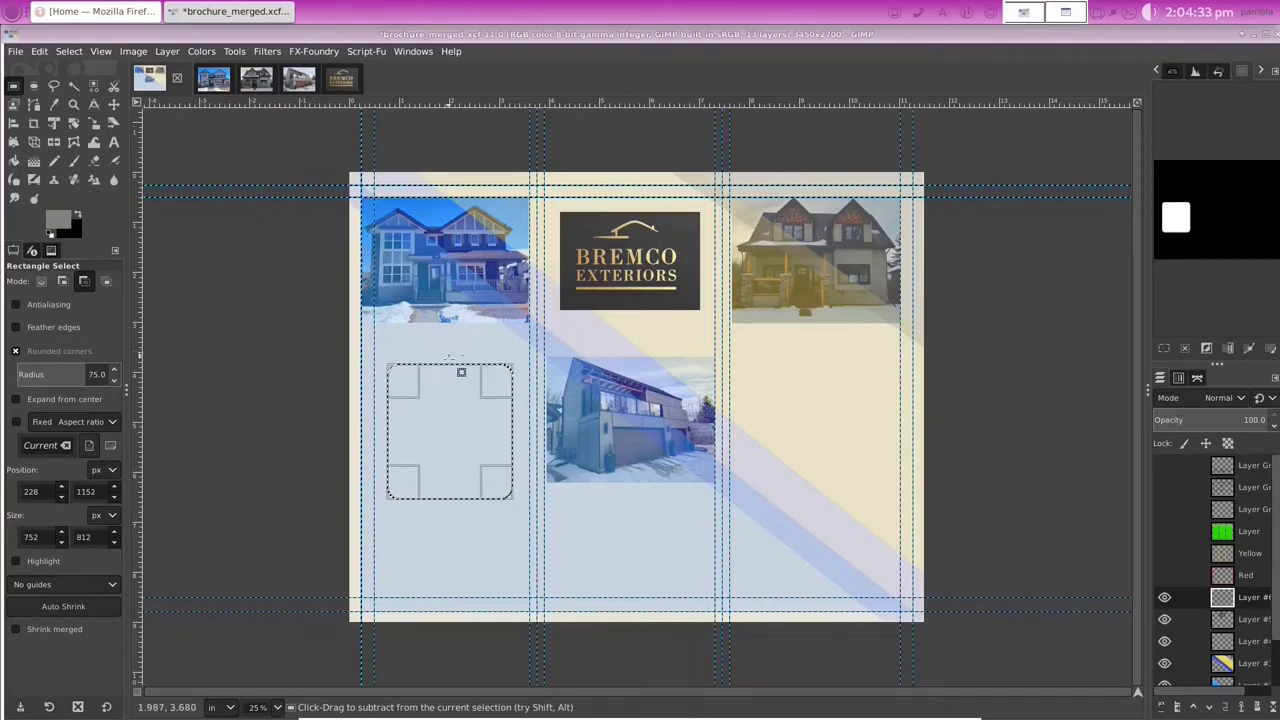
left_click_drag(450, 358, 443, 386)
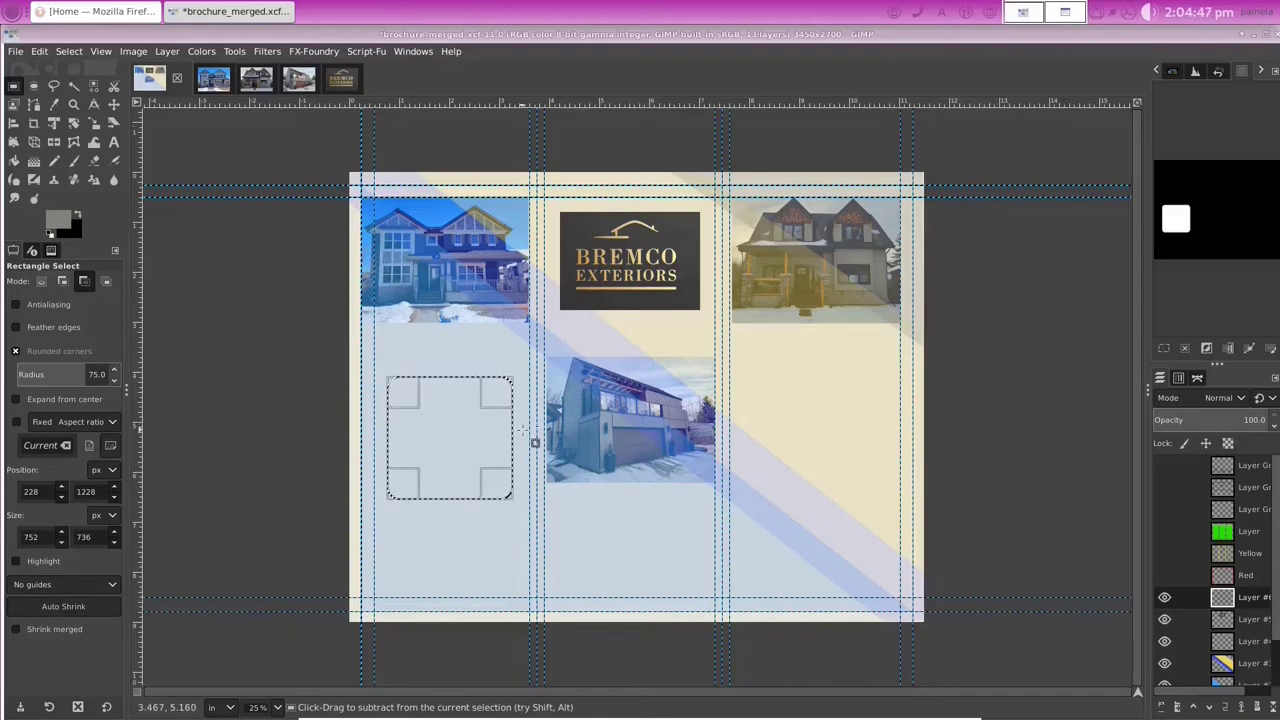
left_click_drag(406, 434, 410, 432)
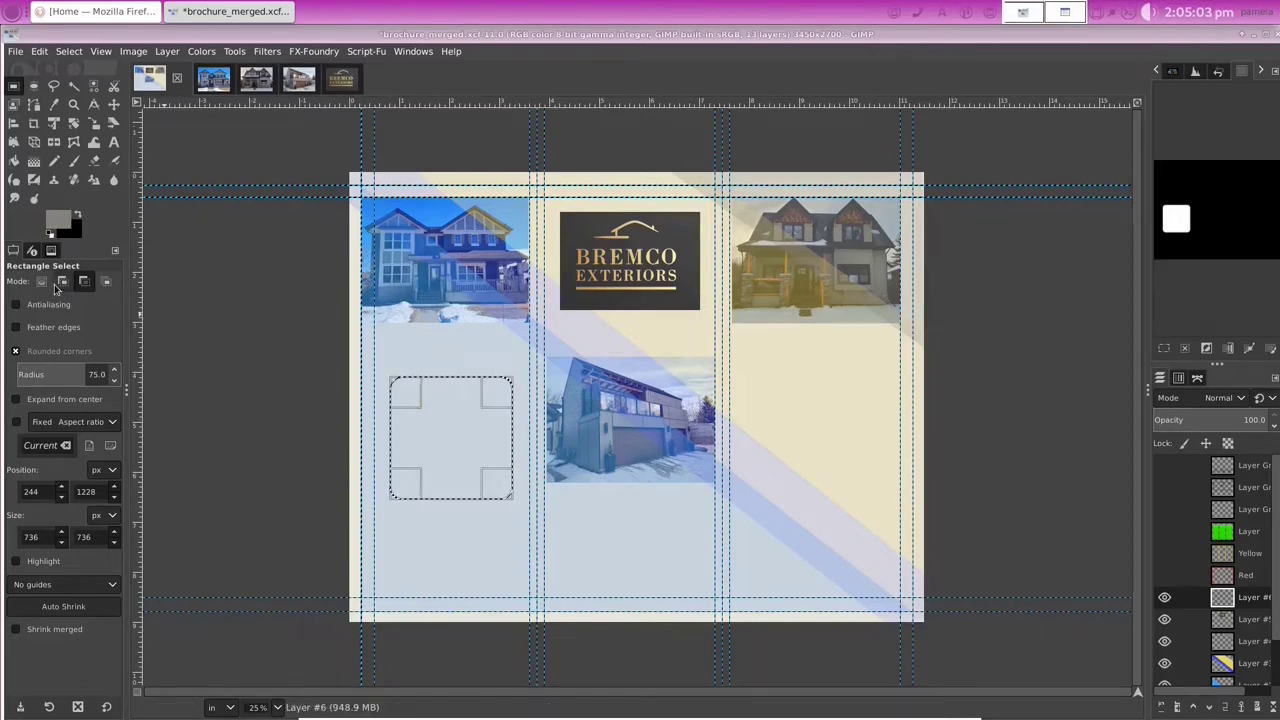
Step: Convert the selection to a 0.125 in border with Feathered style
left_click(69, 51)
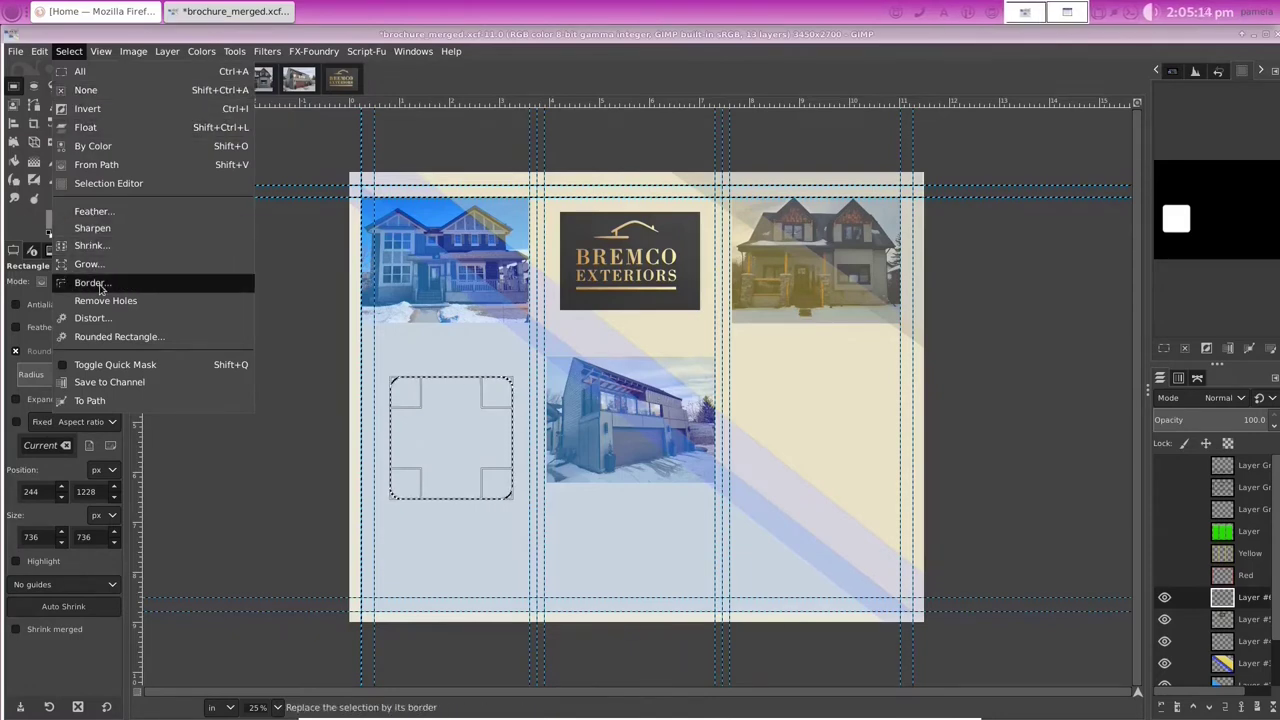
left_click(99, 286)
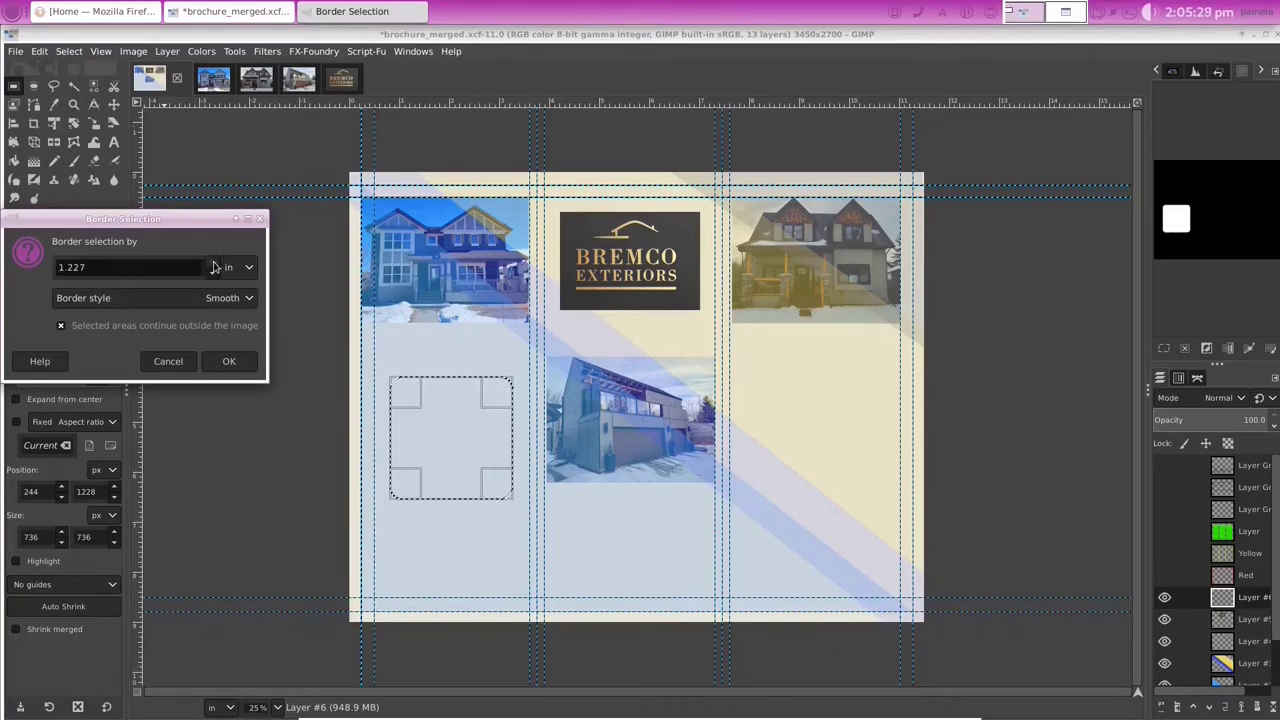
type("0.125")
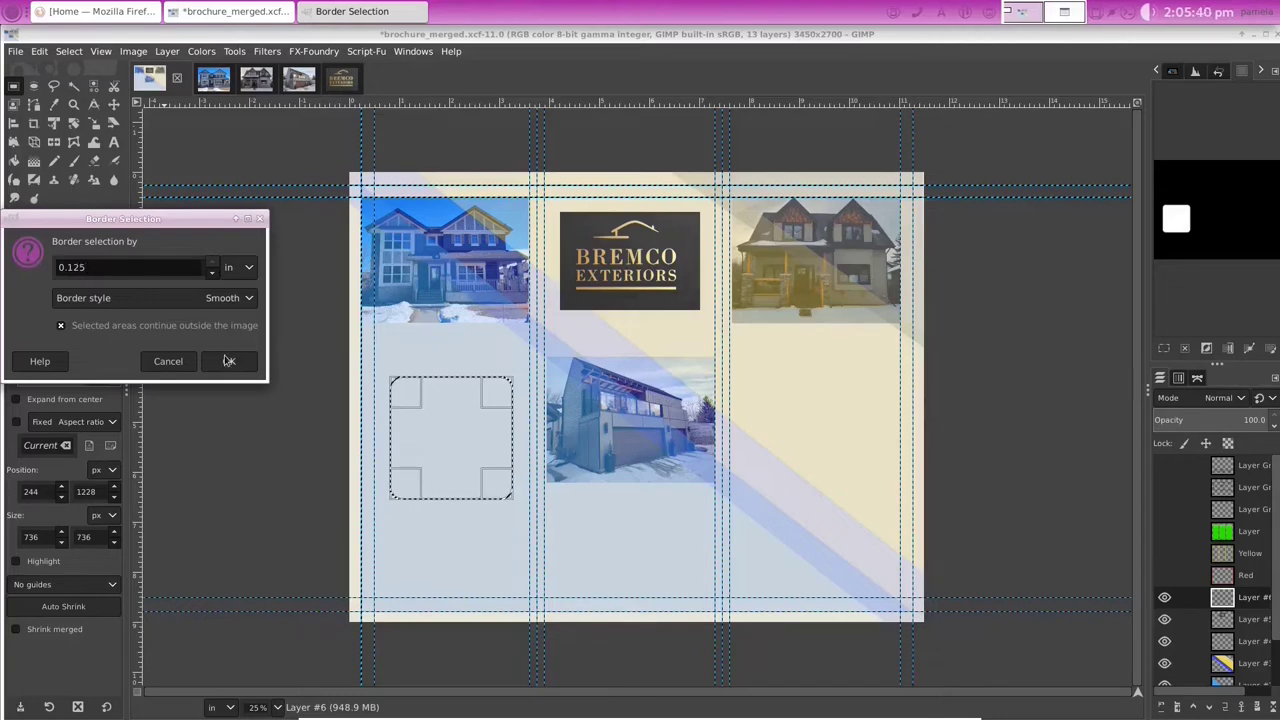
left_click(250, 302)
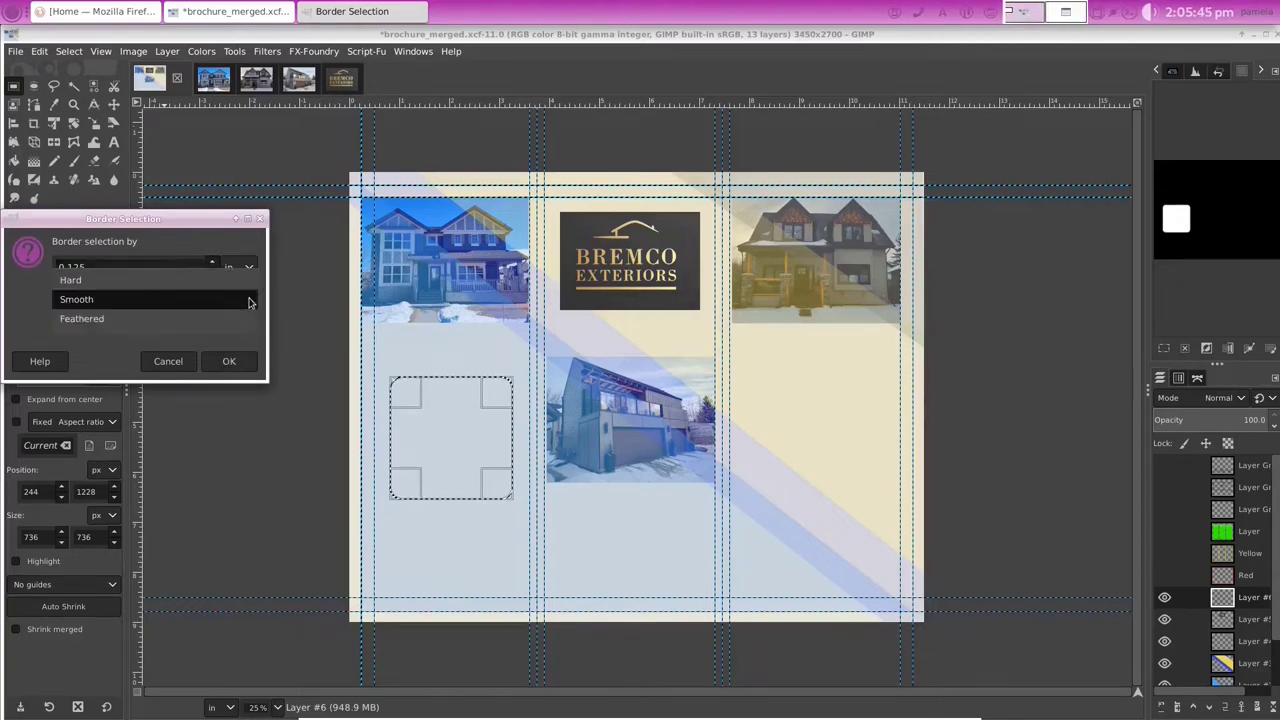
left_click(246, 319)
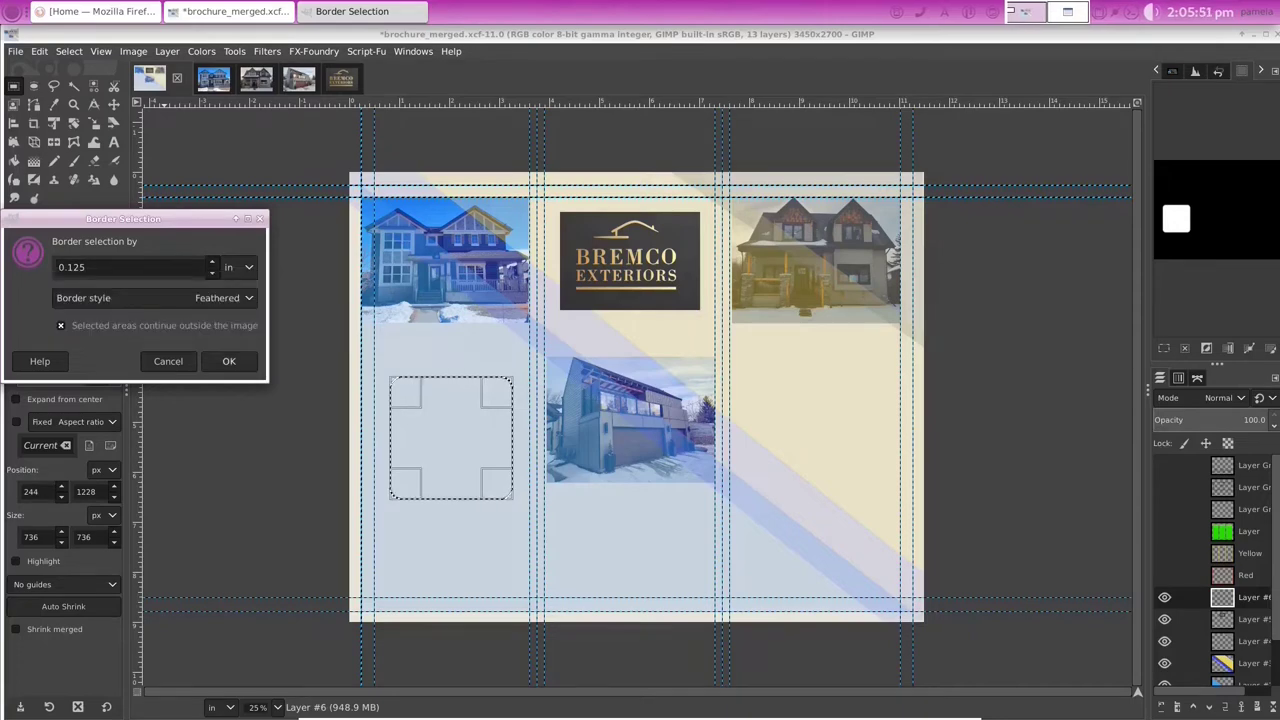
key("Return")
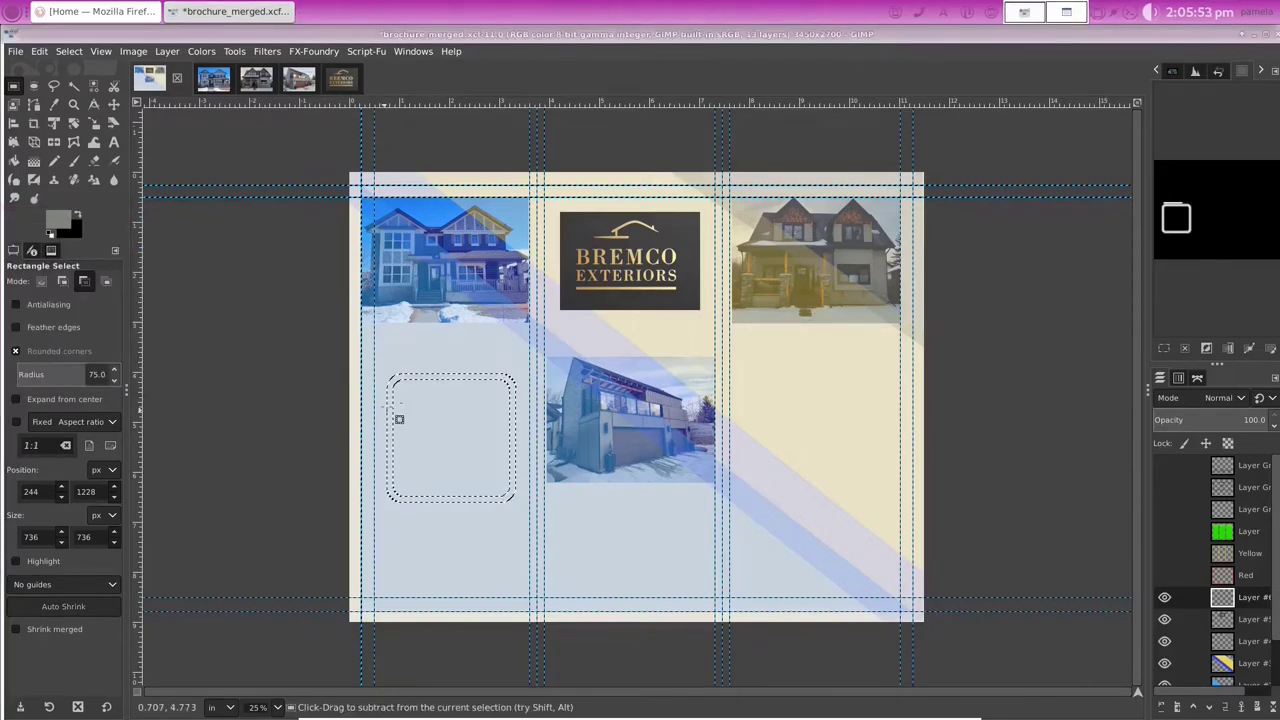
Step: Set the foreground to the logo's gold, bucket-fill the ring, then undo the fill
left_click(60, 218)
left_click(285, 245)
left_click(583, 274)
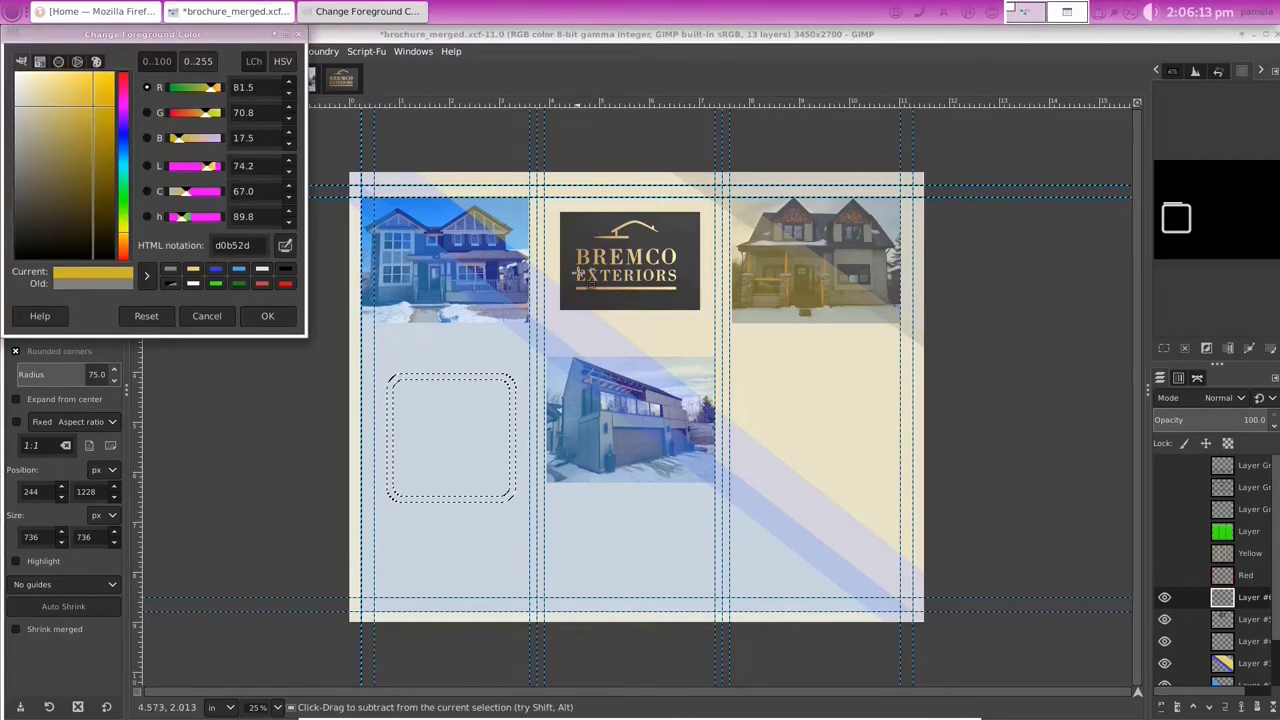
left_click(265, 316)
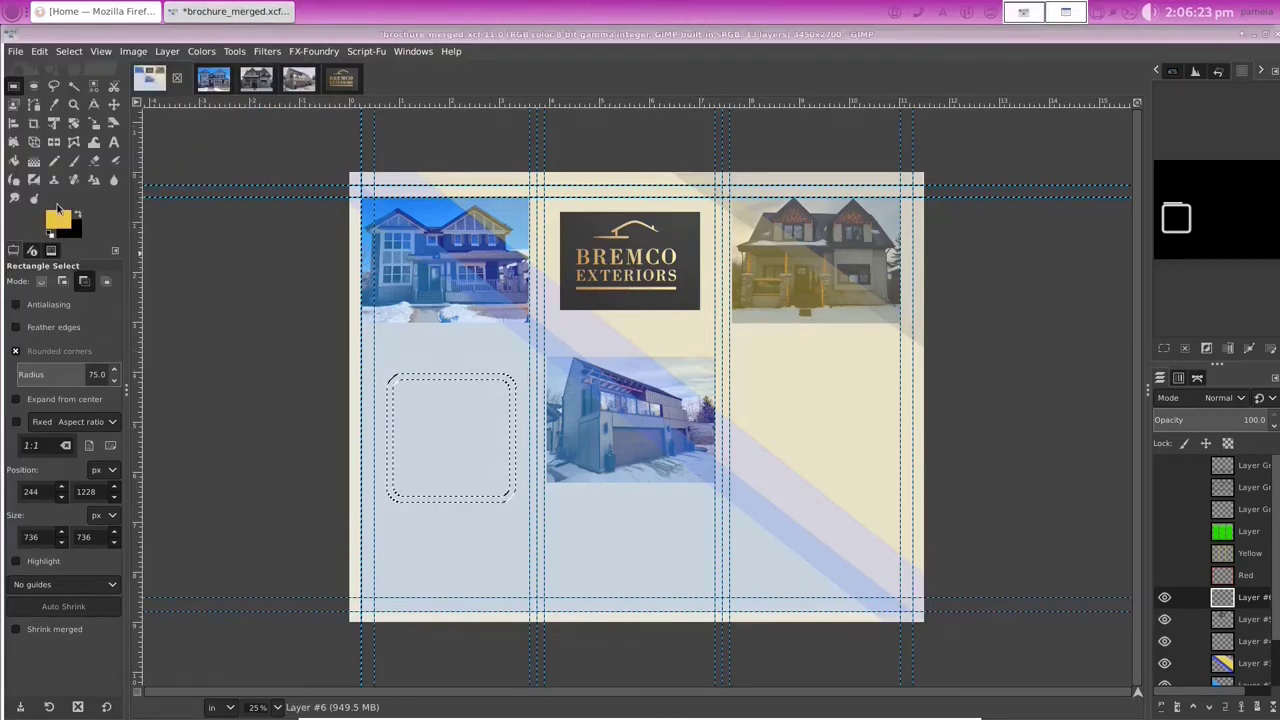
key("shift+b")
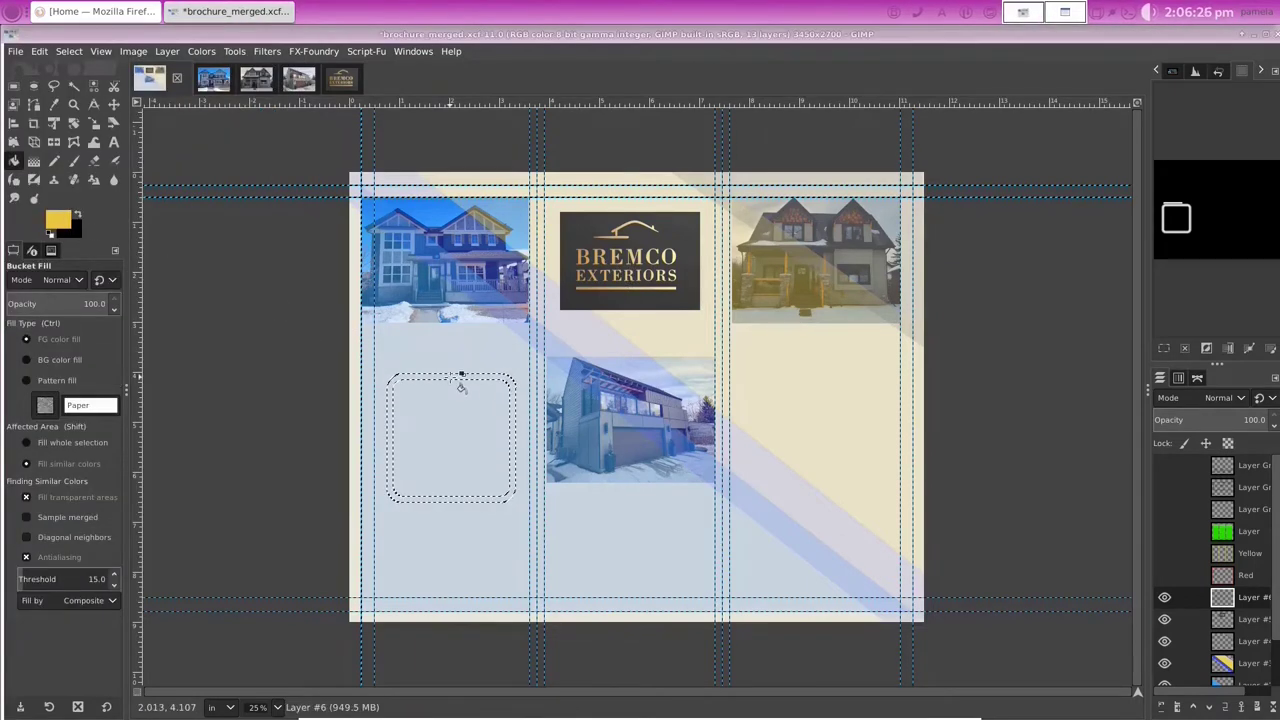
left_click(460, 380)
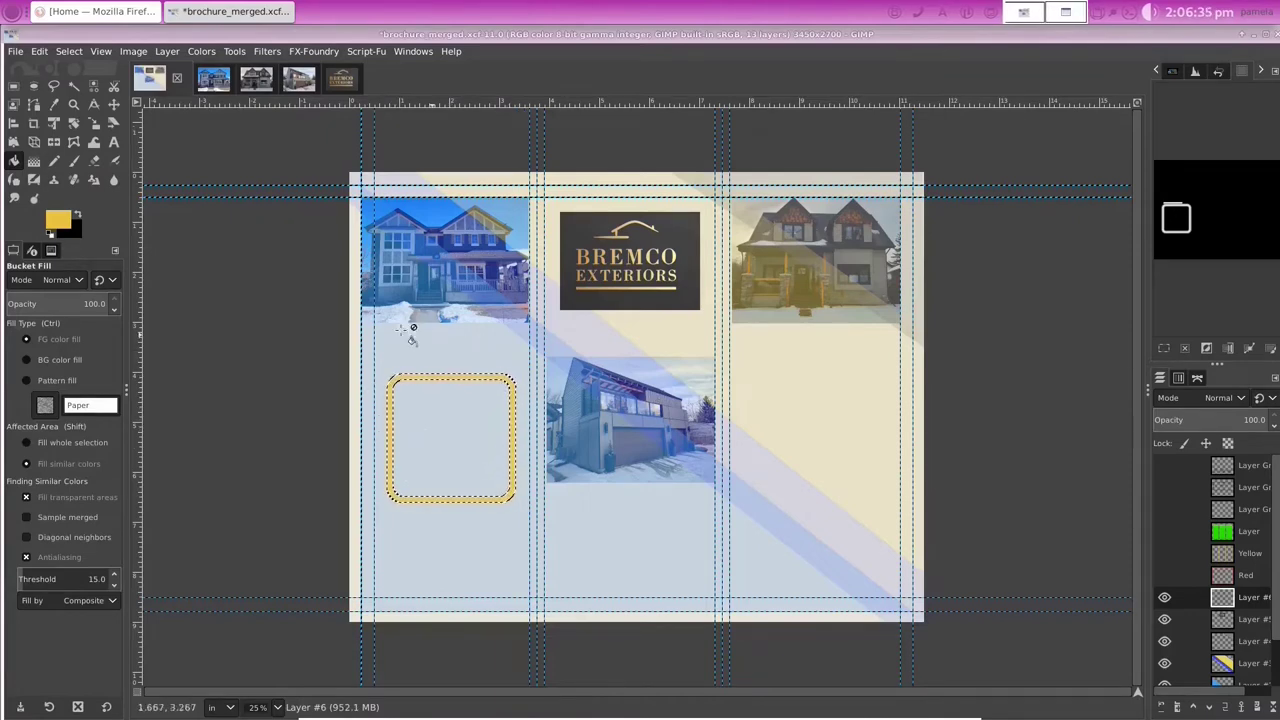
left_click(38, 52)
left_click(44, 71)
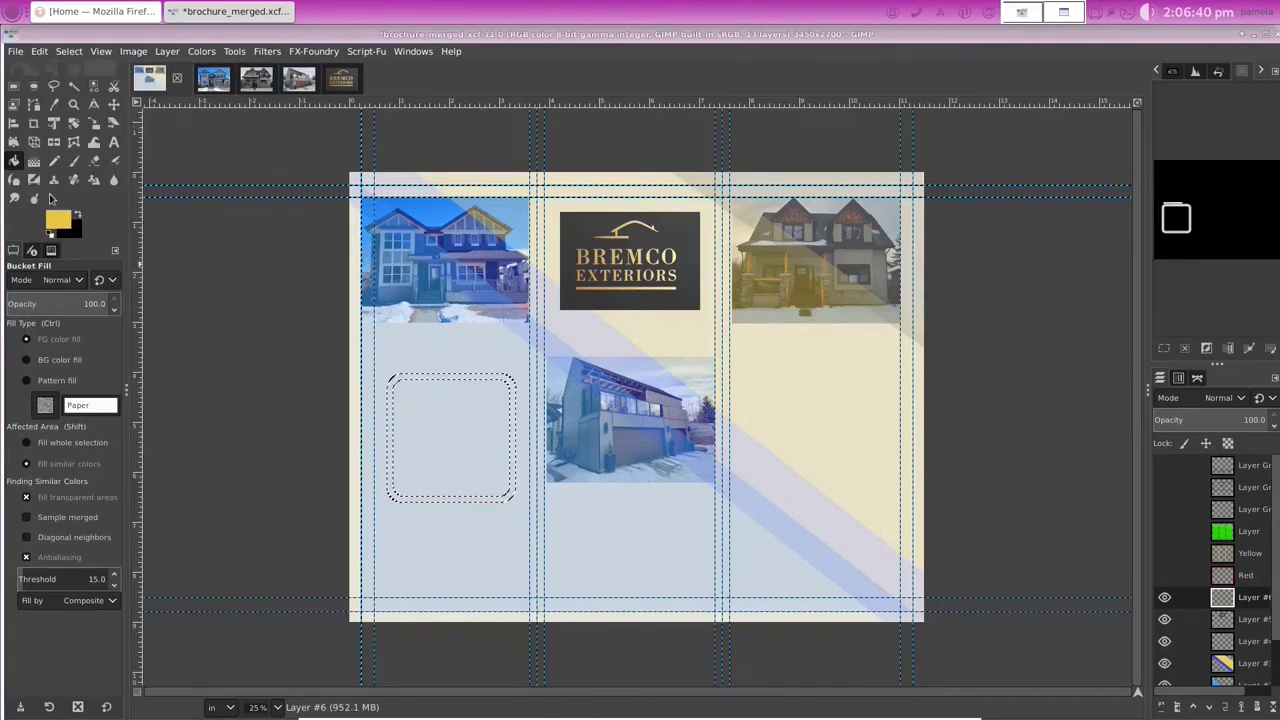
Step: Convert the selection to a 0.067 in border ring
left_click(68, 51)
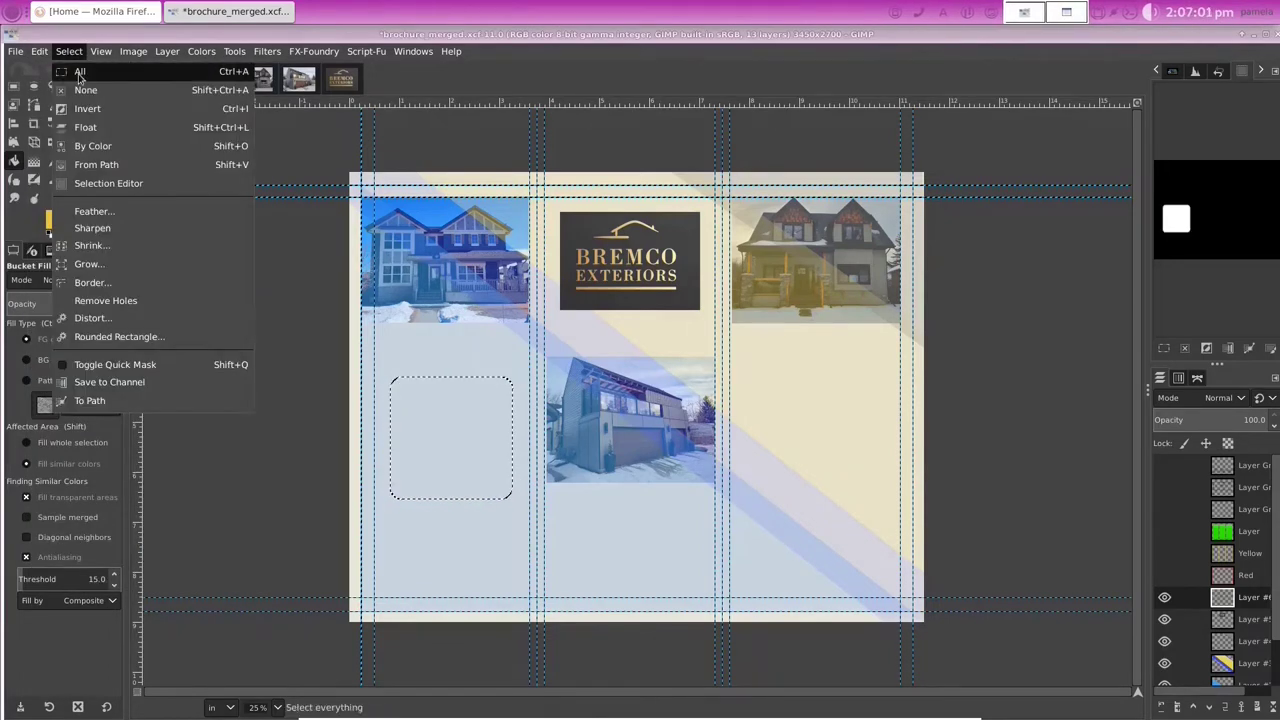
left_click(86, 280)
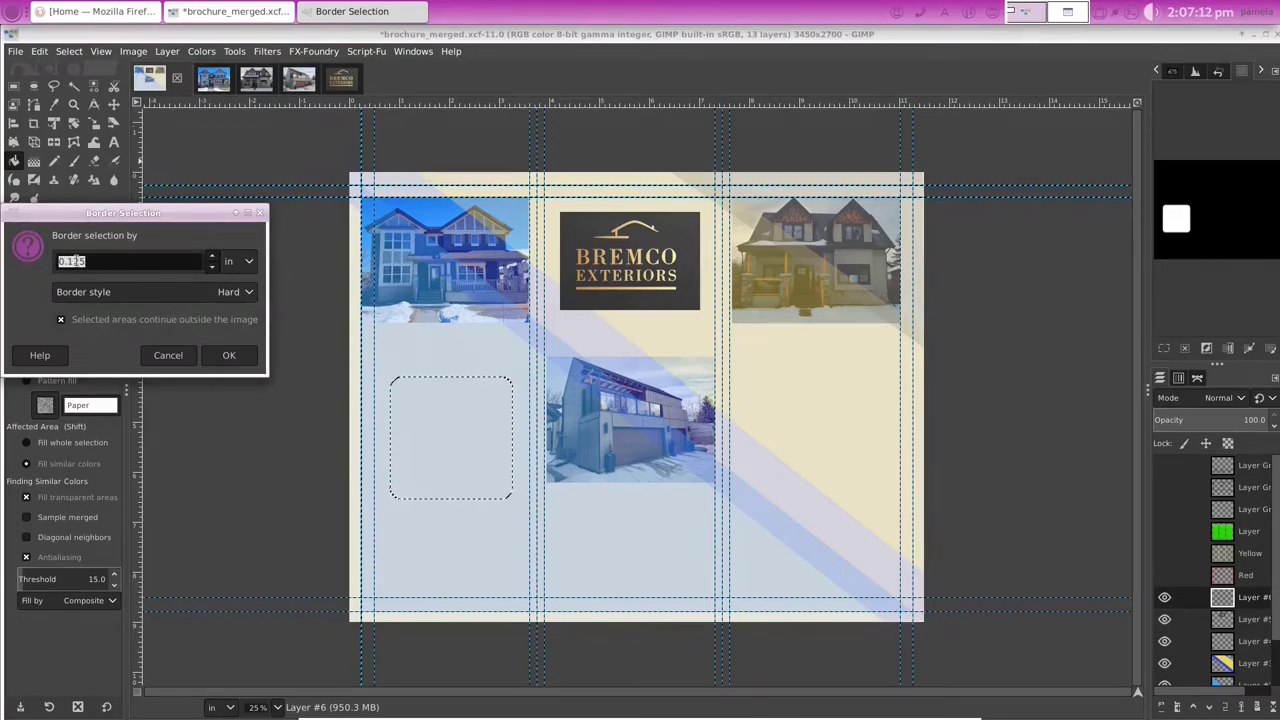
left_click_drag(86, 261, 72, 261)
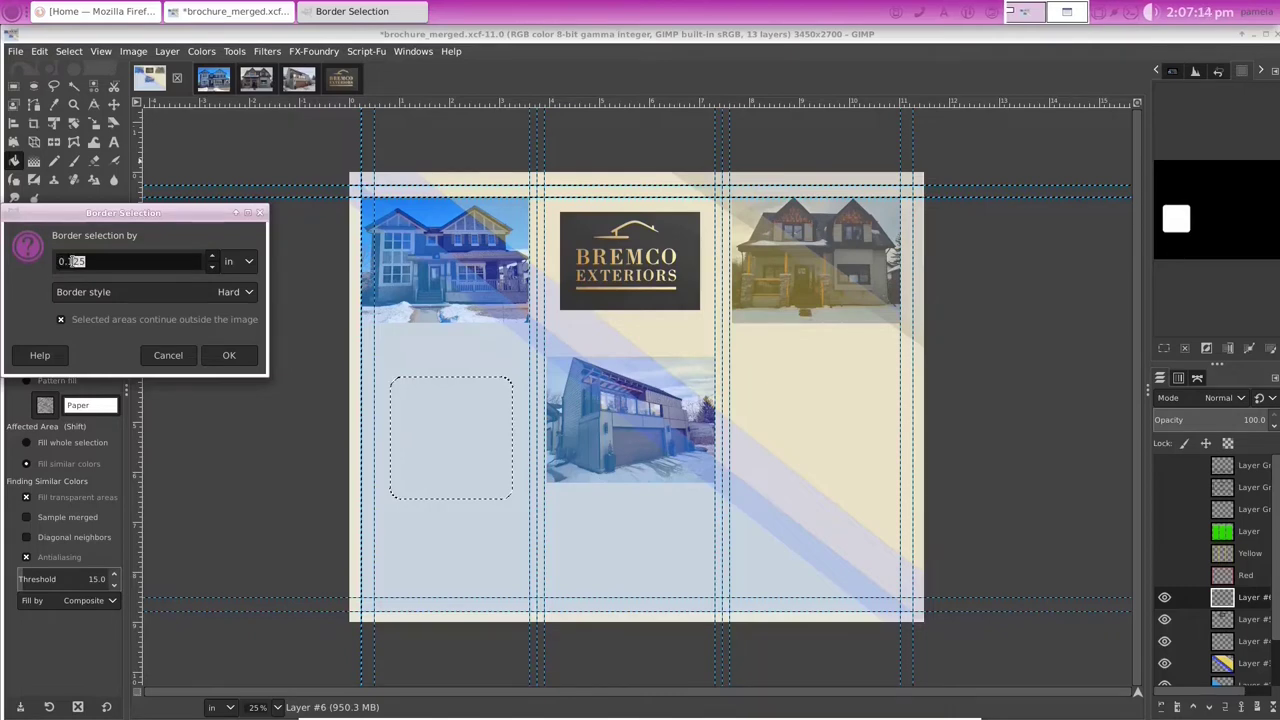
key("BackSpace")
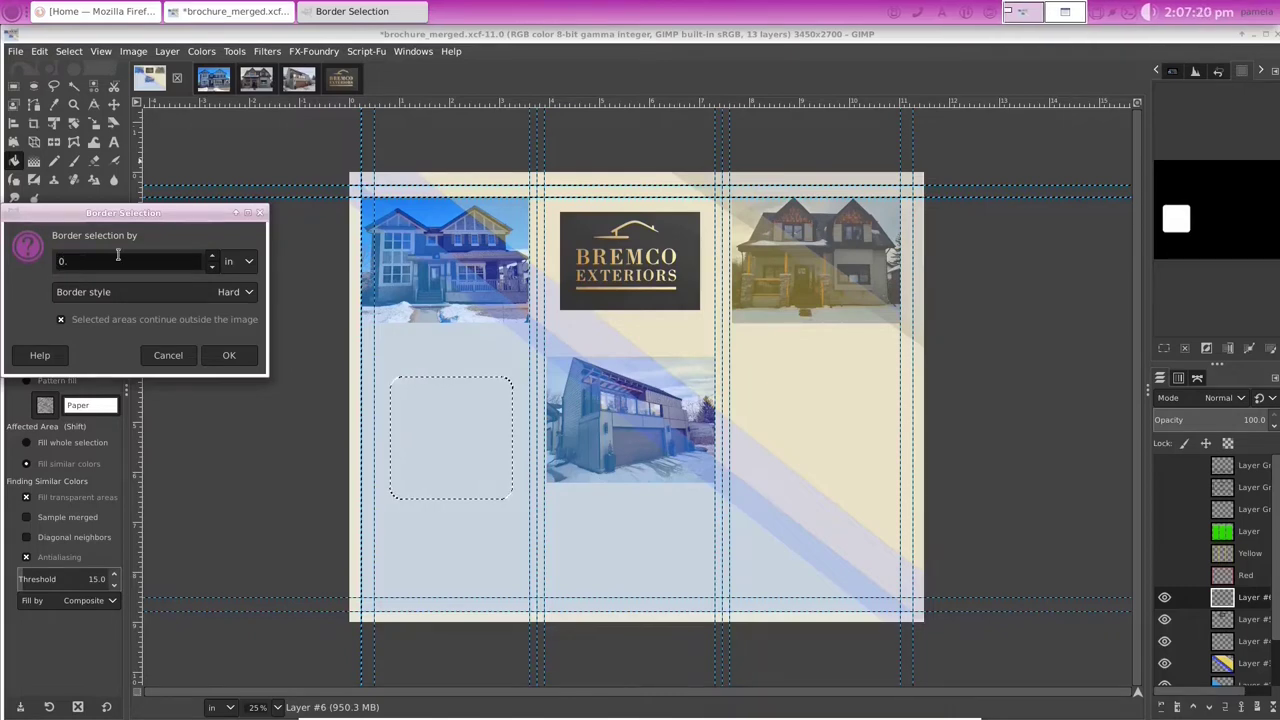
type("0")
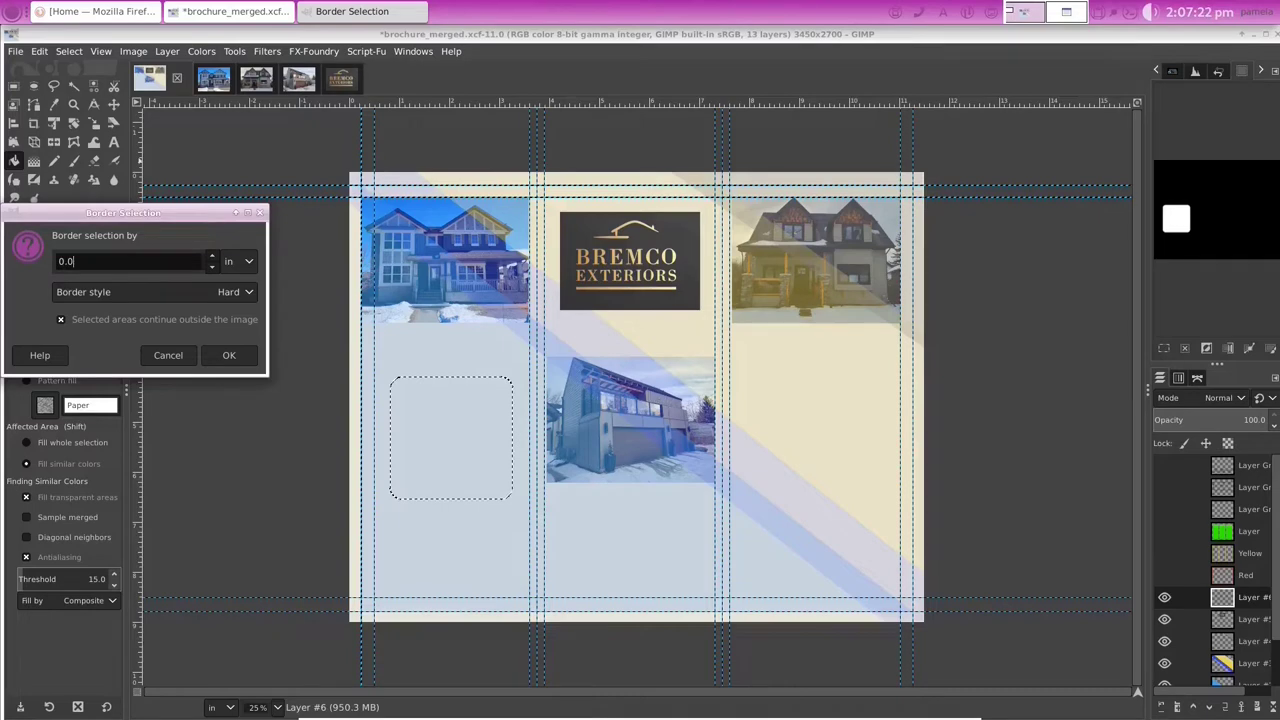
type("67")
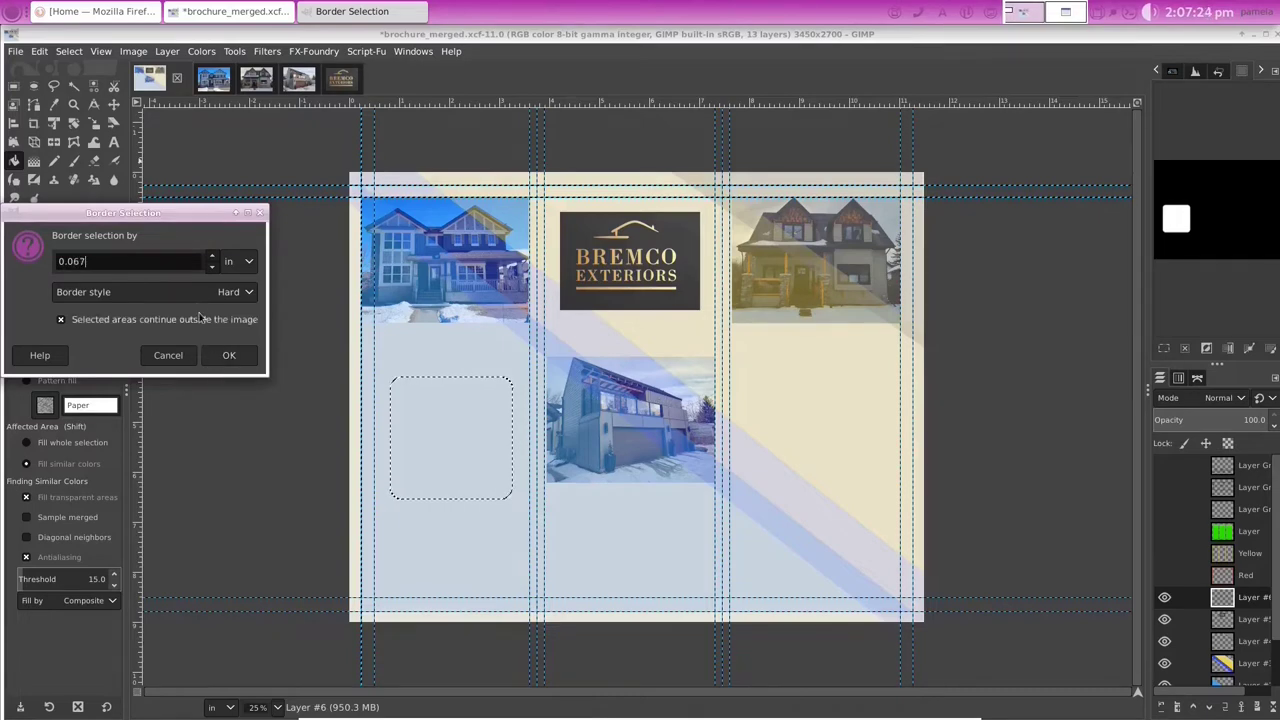
left_click(229, 356)
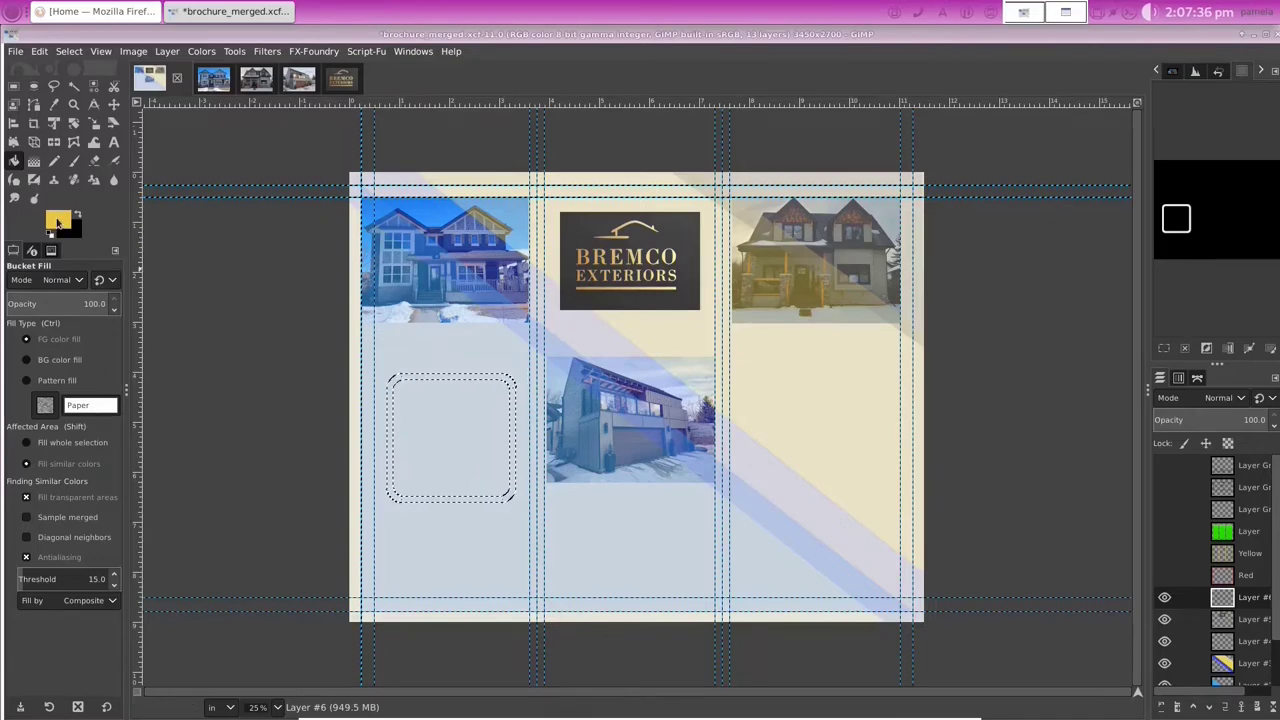
Step: Set the foreground to black and bucket-fill the border ring
left_click(58, 222)
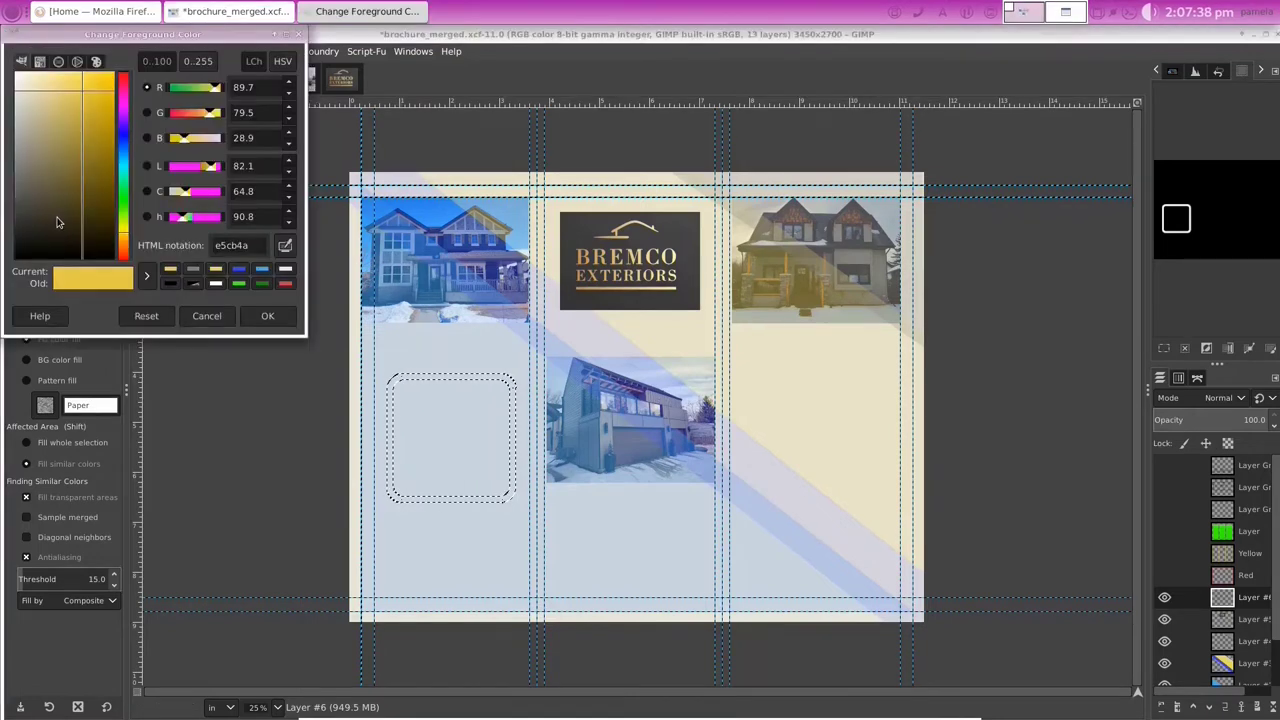
left_click_drag(57, 222, 16, 258)
left_click(267, 315)
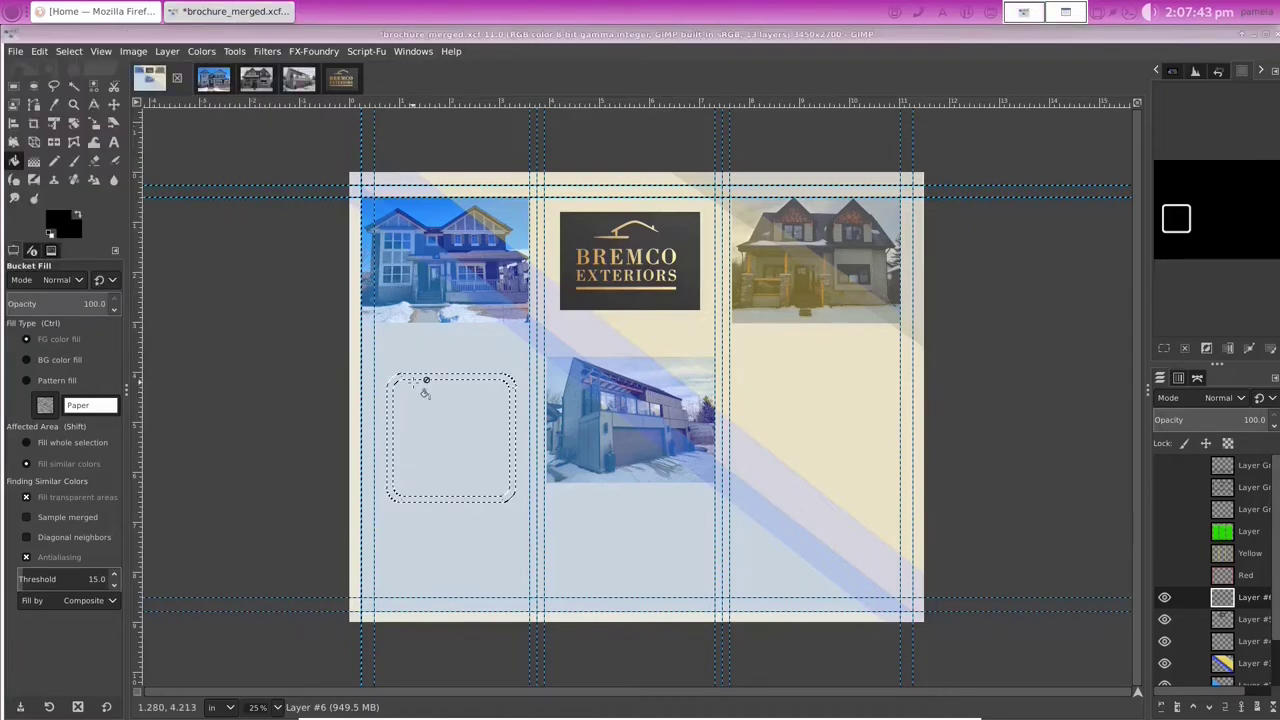
left_click(416, 377)
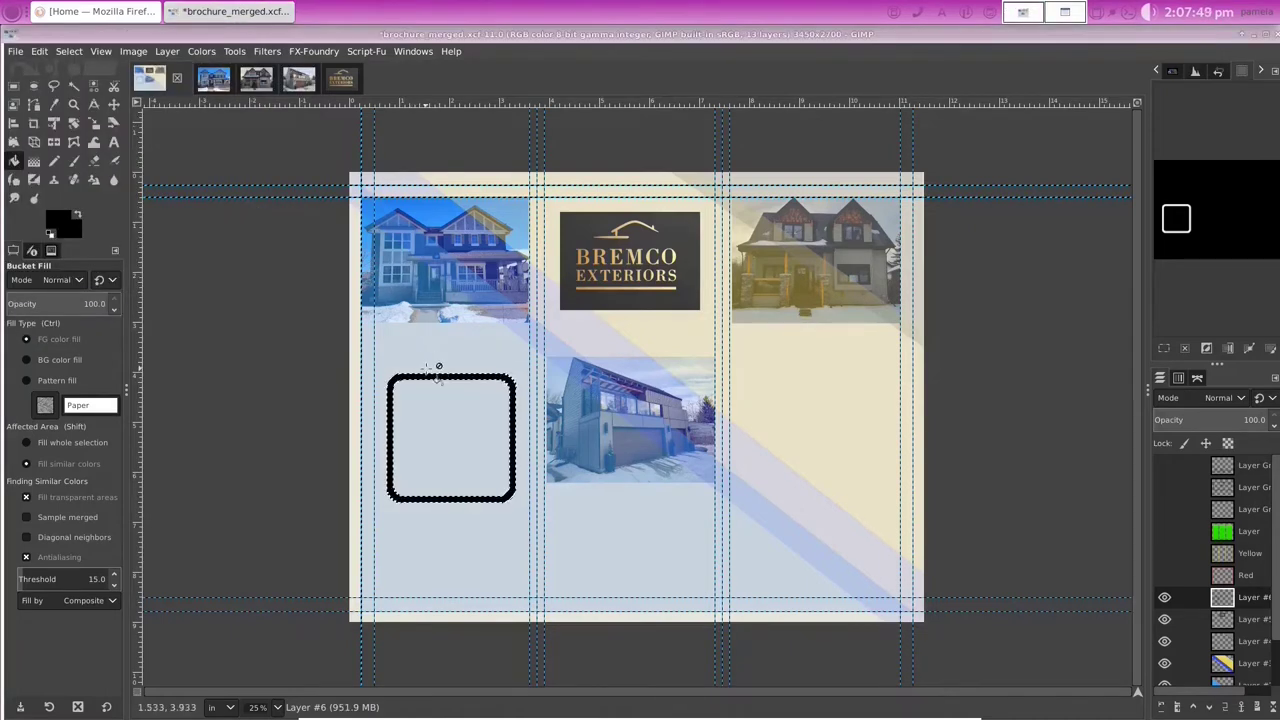
left_click(70, 52)
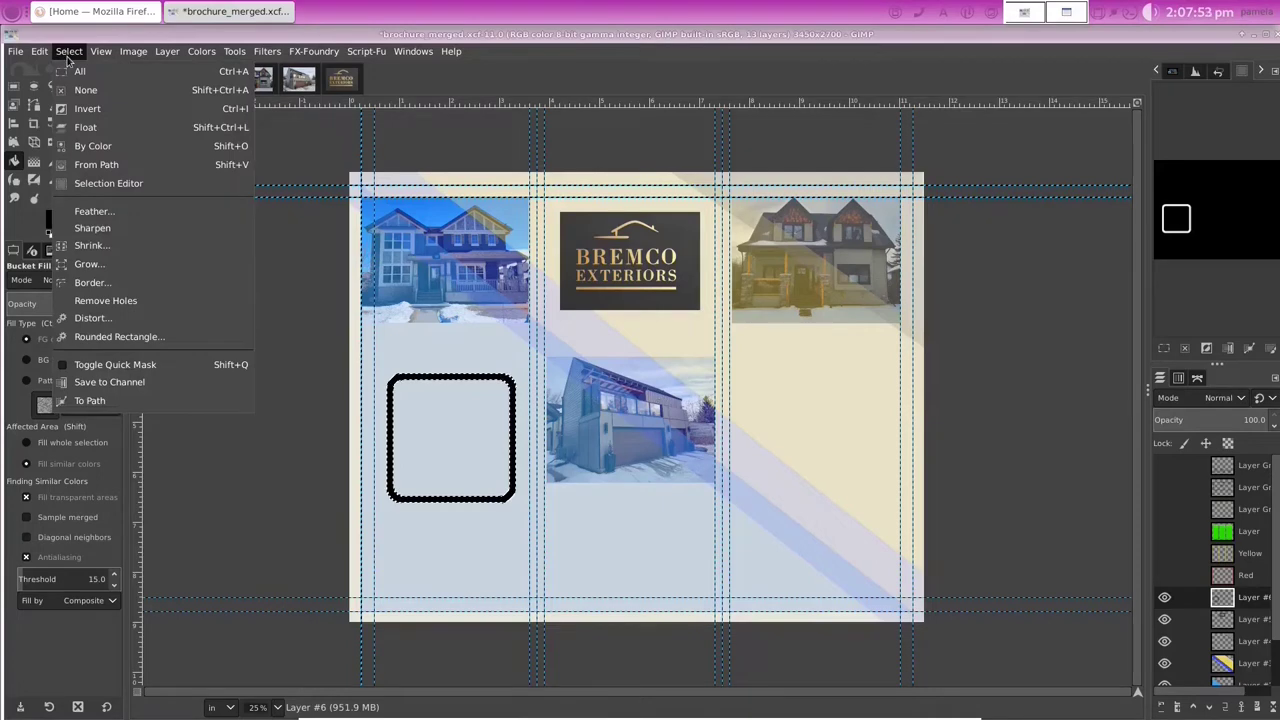
Step: Turn the selection into a 0.067 in border with Smooth style
left_click(114, 285)
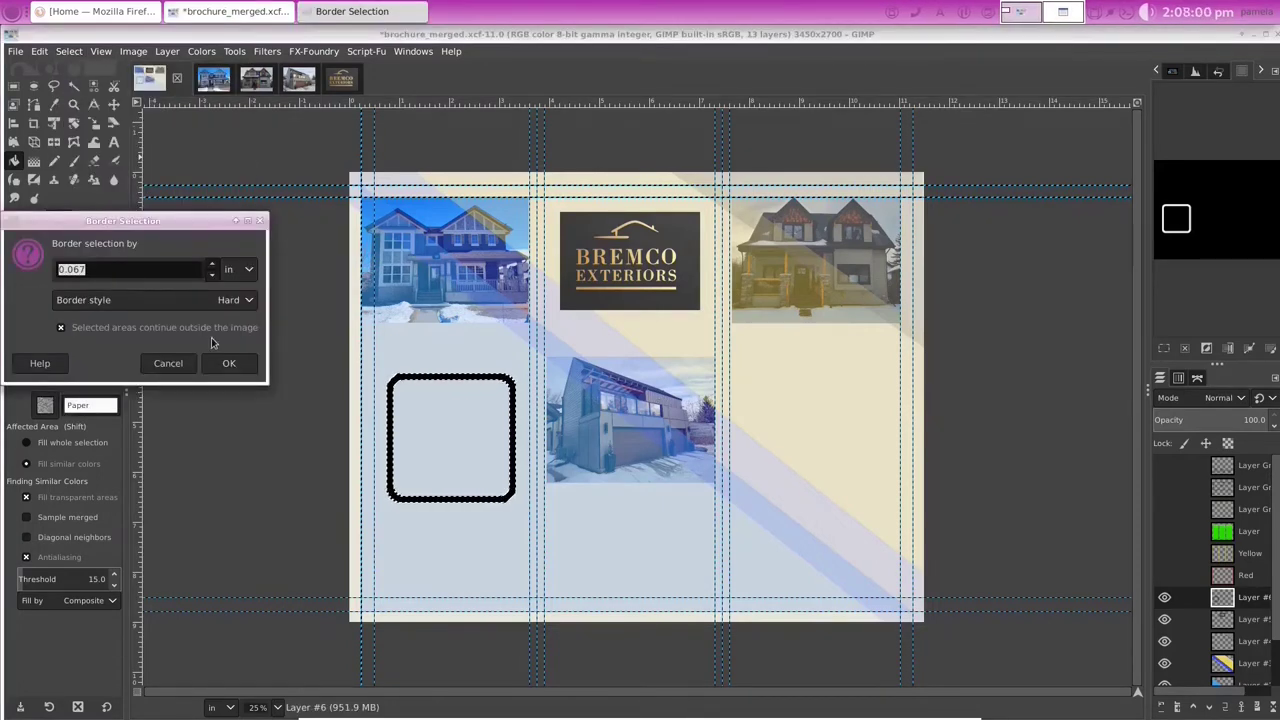
left_click(150, 300)
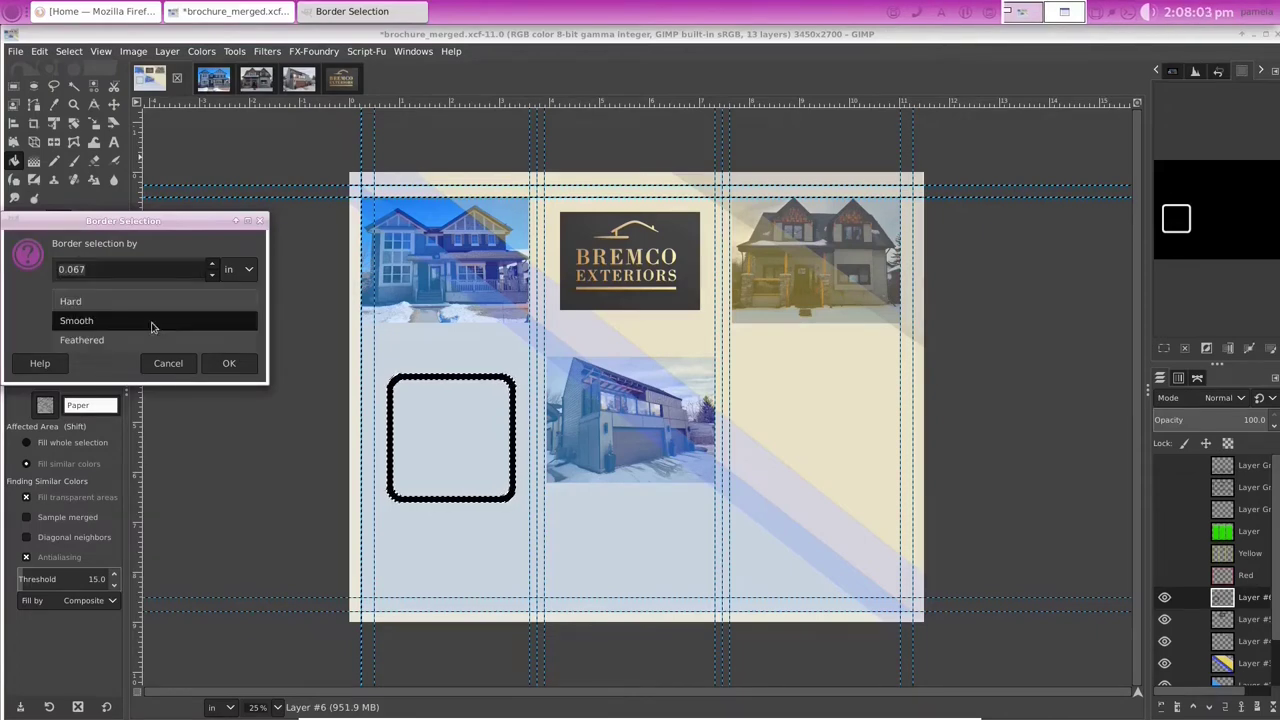
left_click(152, 324)
left_click(222, 363)
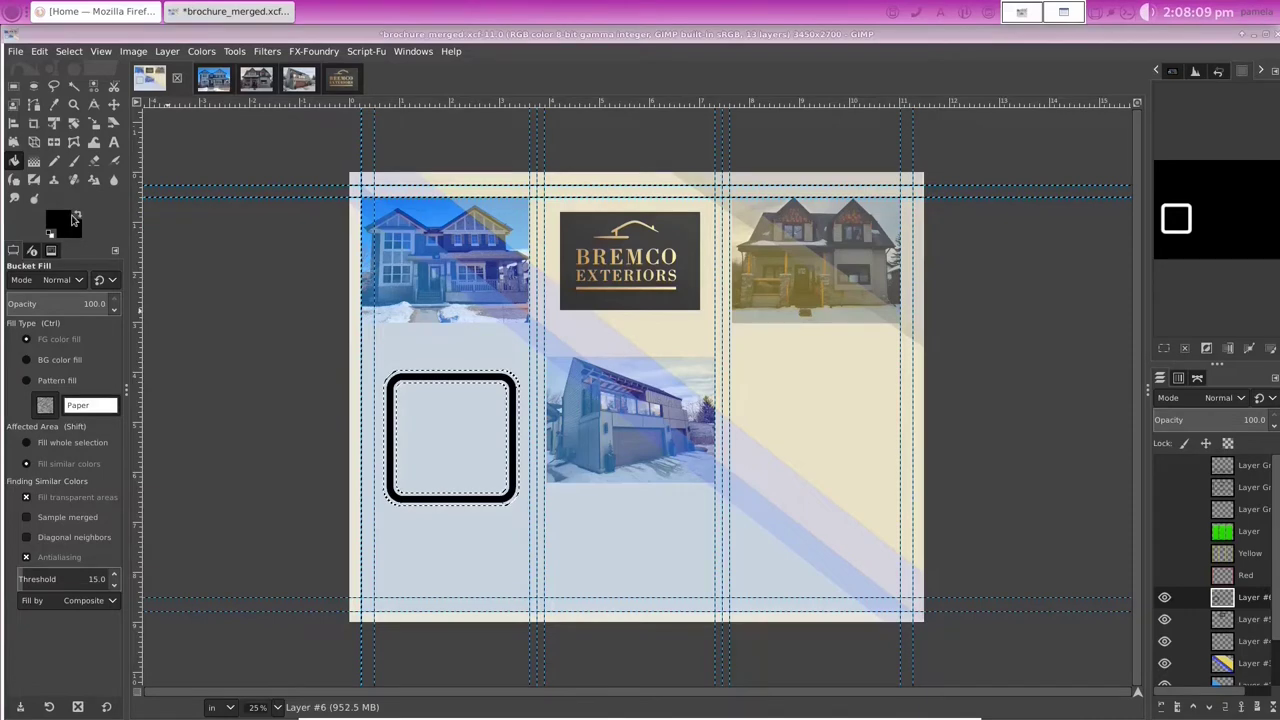
Step: Fill the outer and inner rings with yellow e5cb4a and clear the selection
left_click(58, 218)
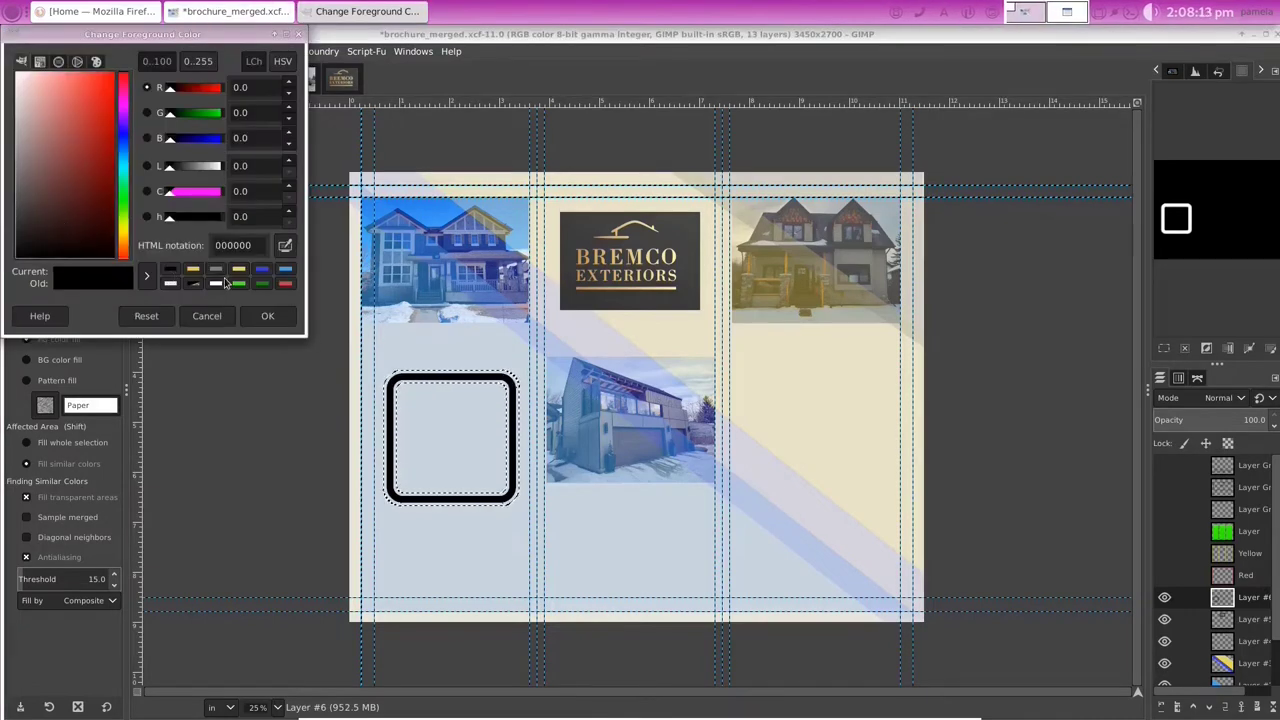
left_click(193, 272)
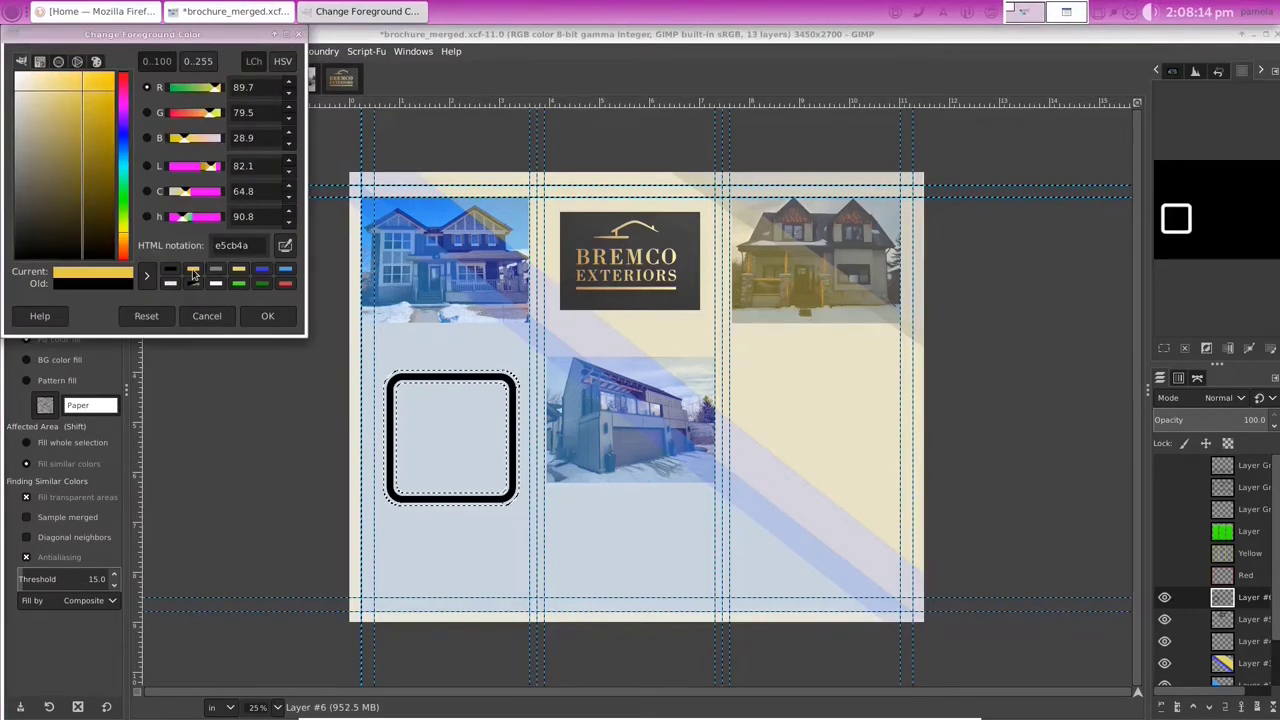
left_click(262, 315)
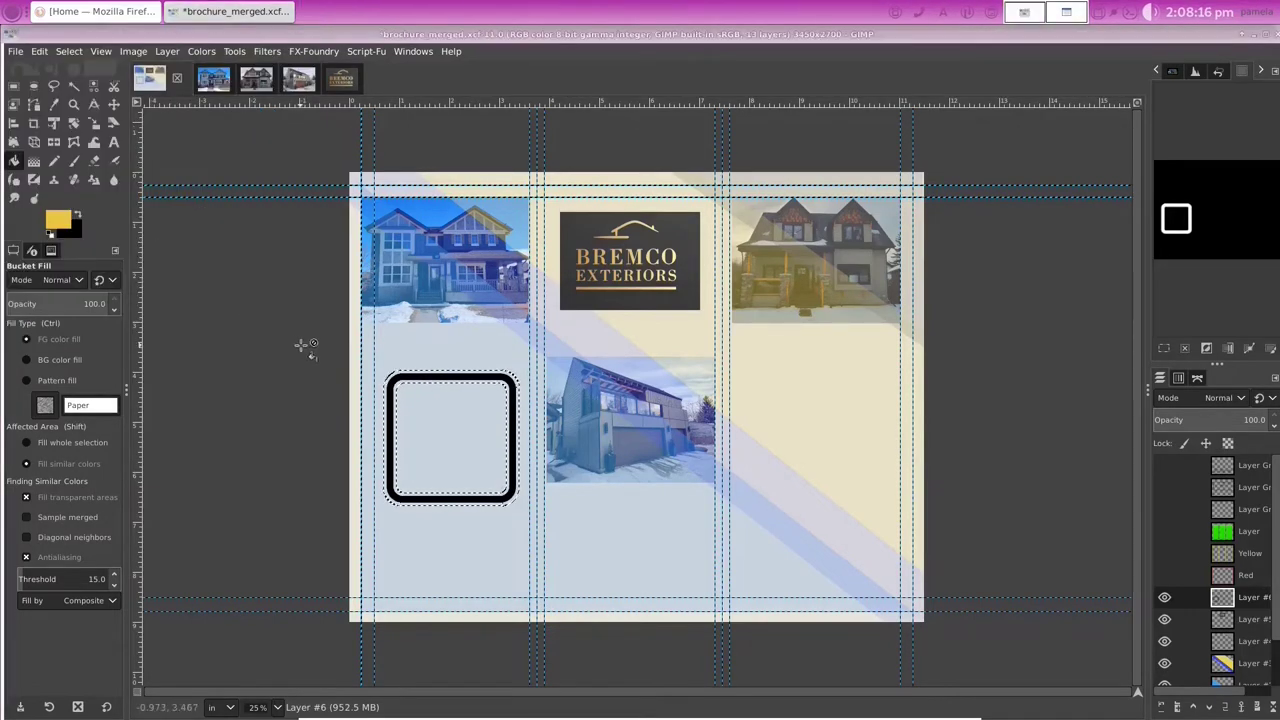
left_click(427, 373)
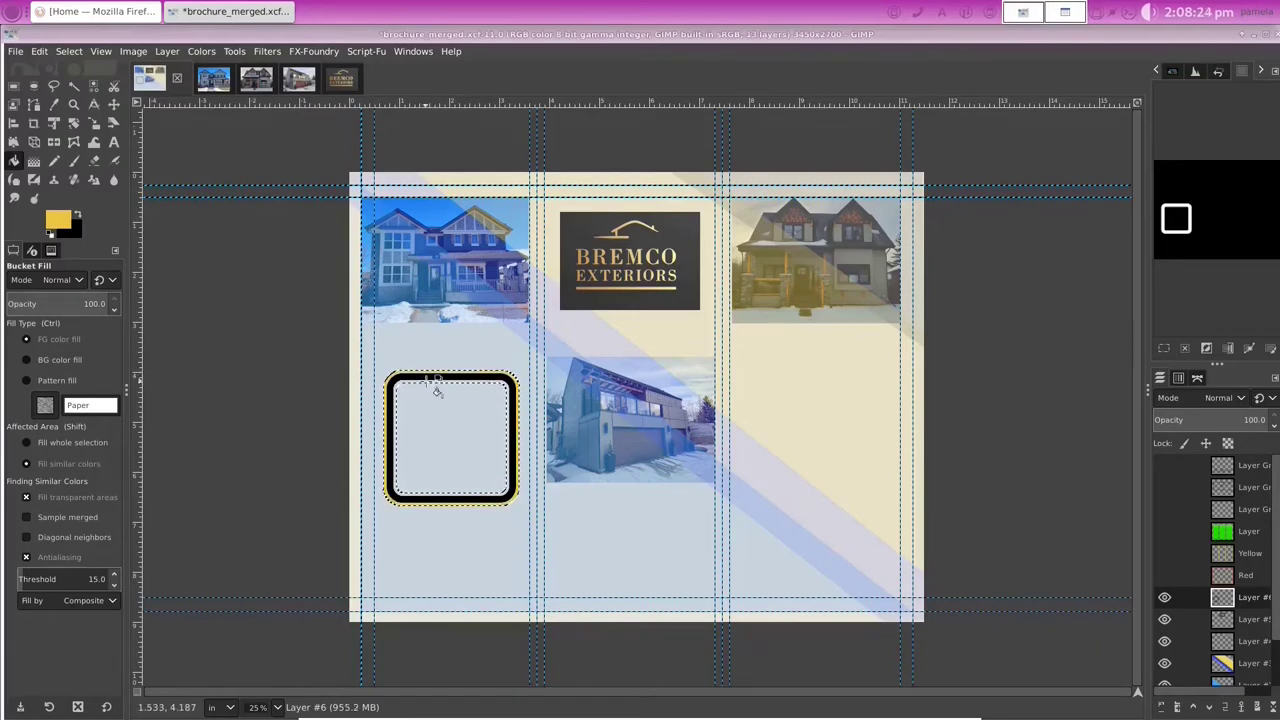
left_click(424, 410)
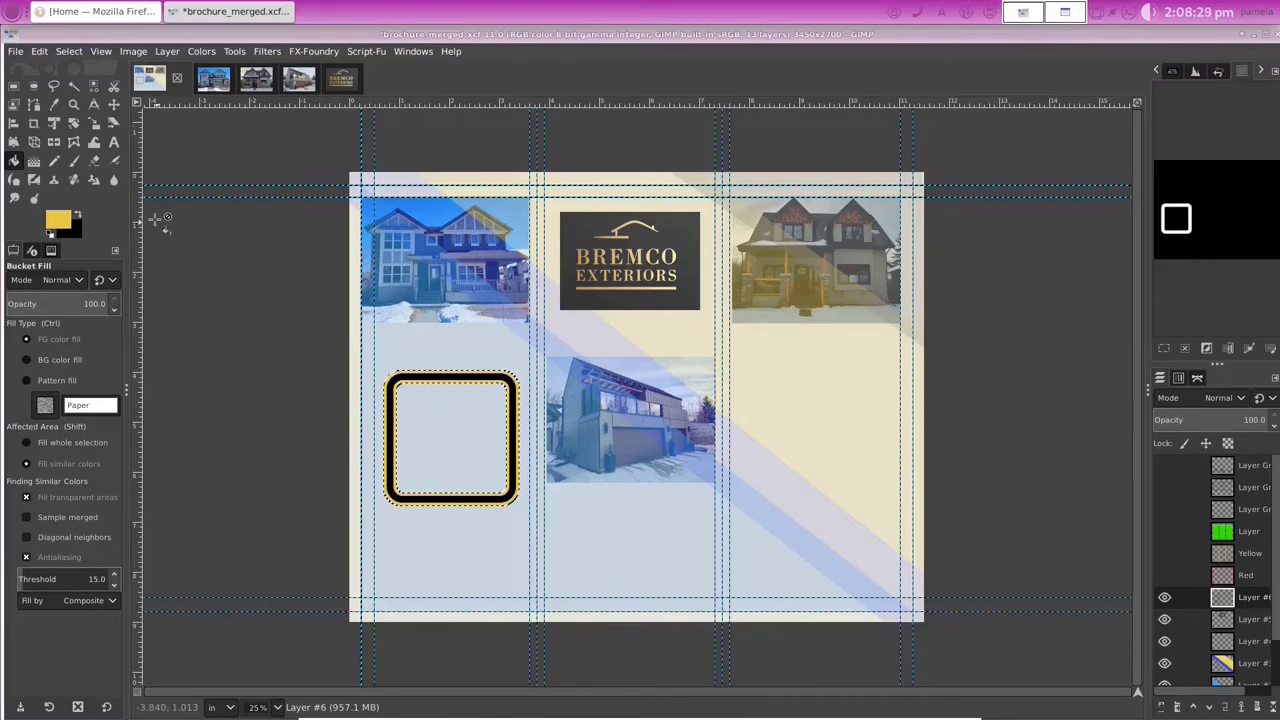
left_click(69, 51)
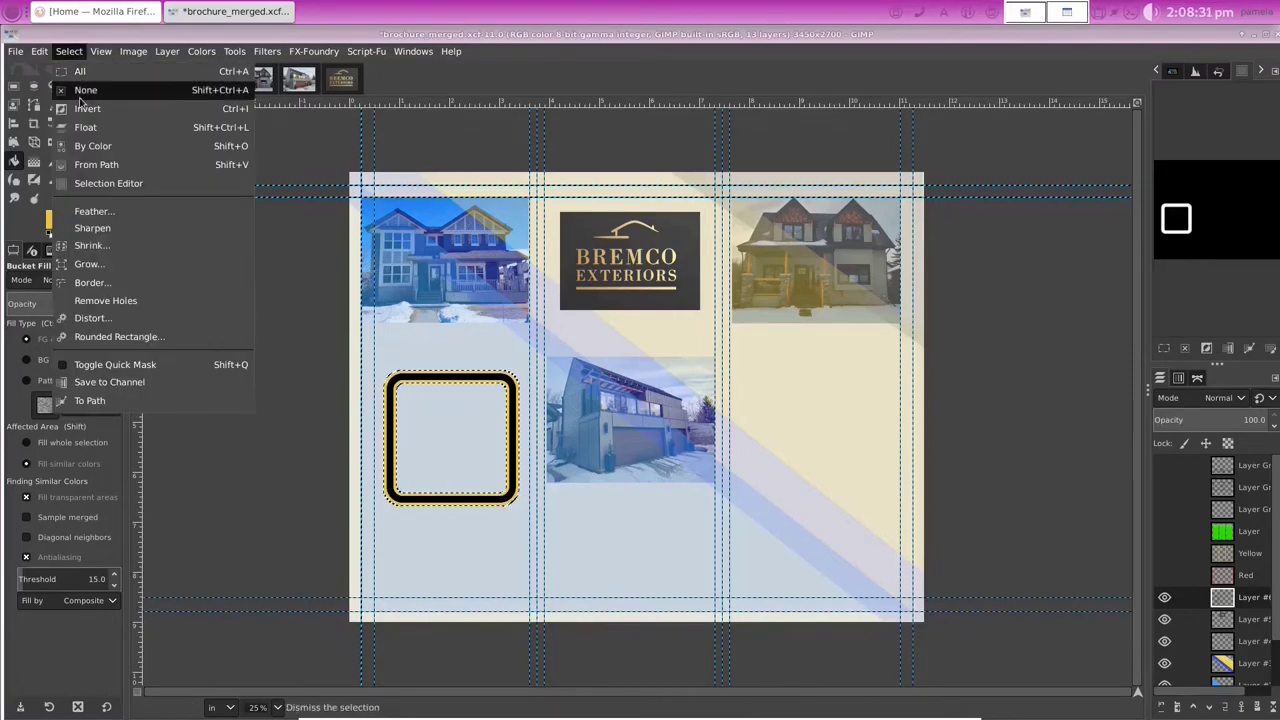
left_click(80, 93)
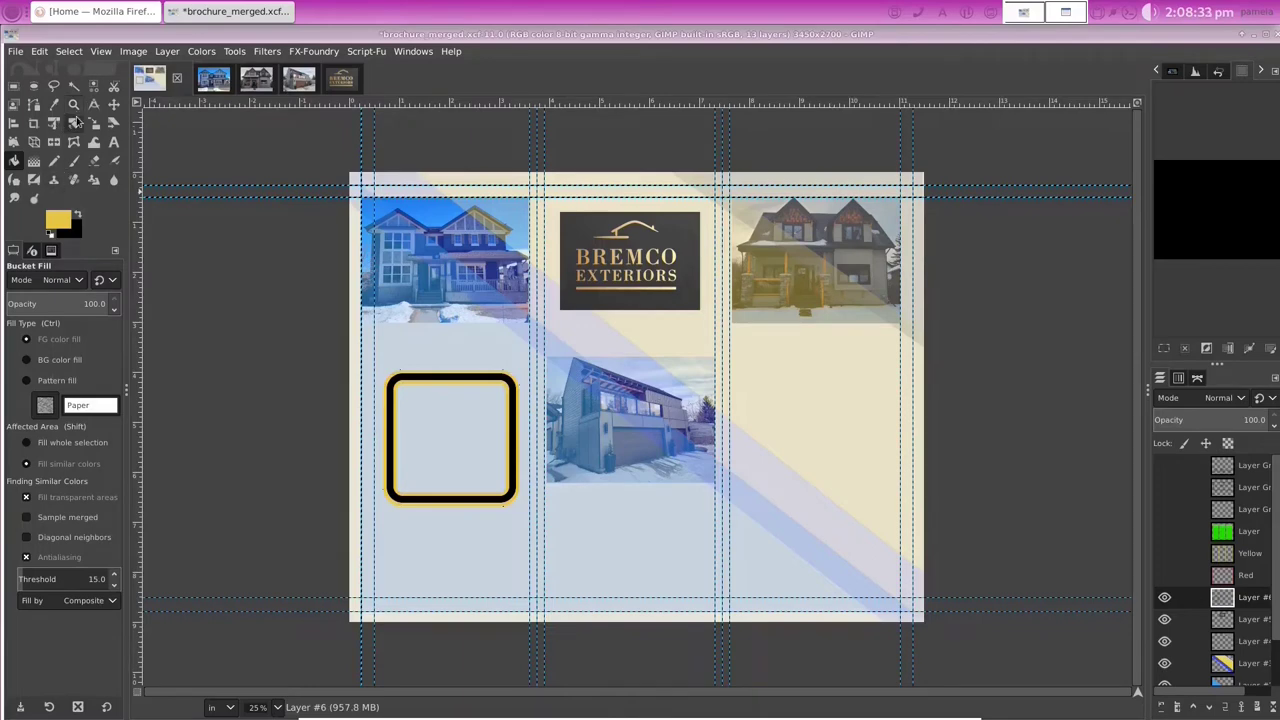
left_click(73, 85)
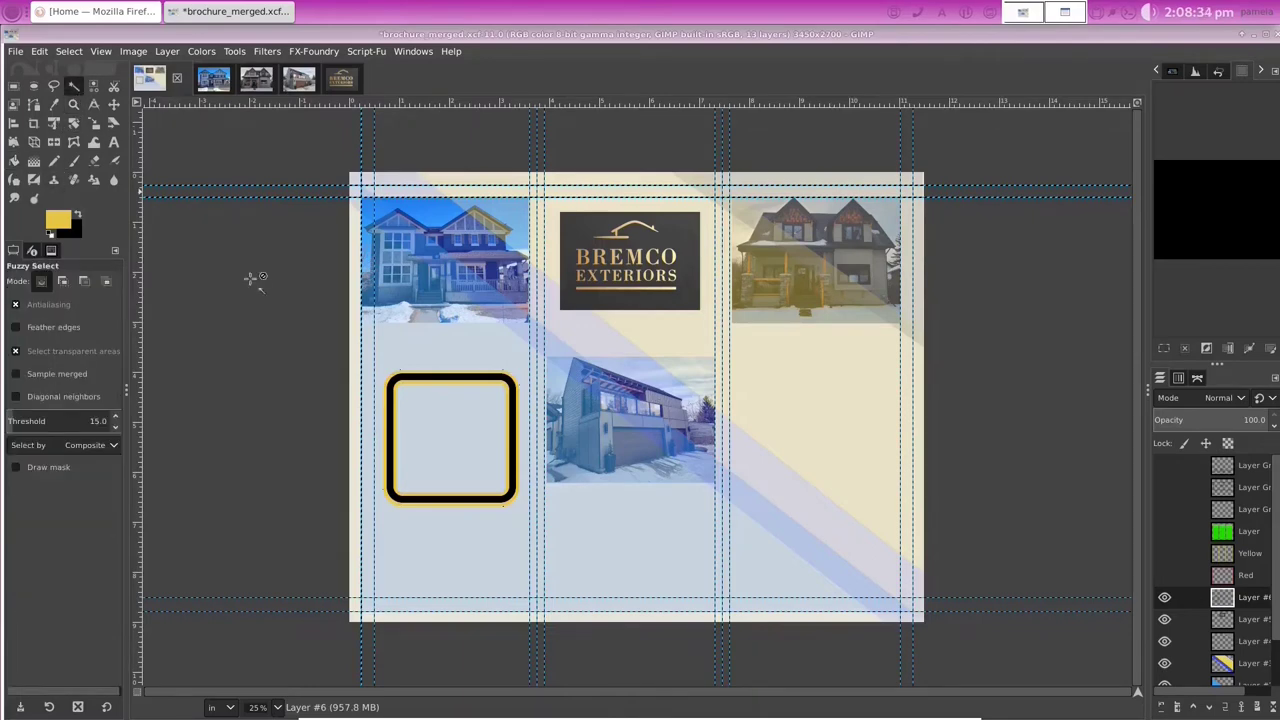
Step: Fuzzy-select the frame's interior, bucket-fill it with white, and select none
left_click(457, 423)
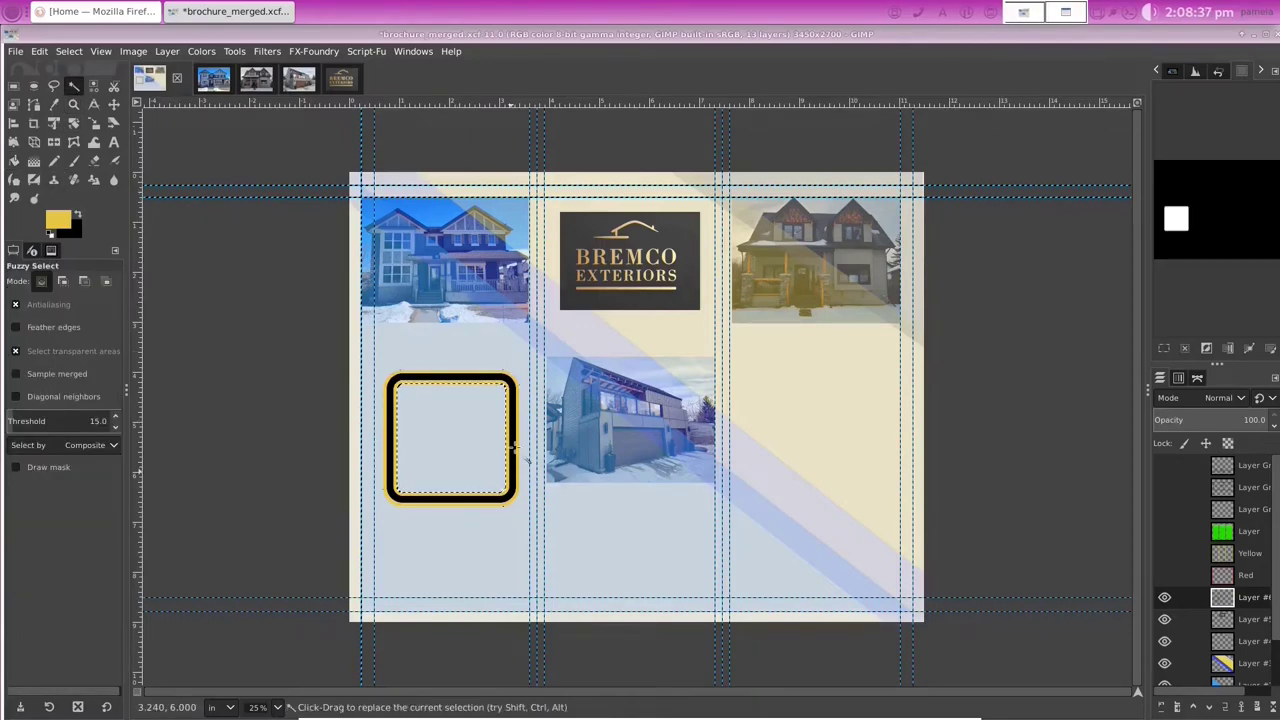
left_click(58, 220)
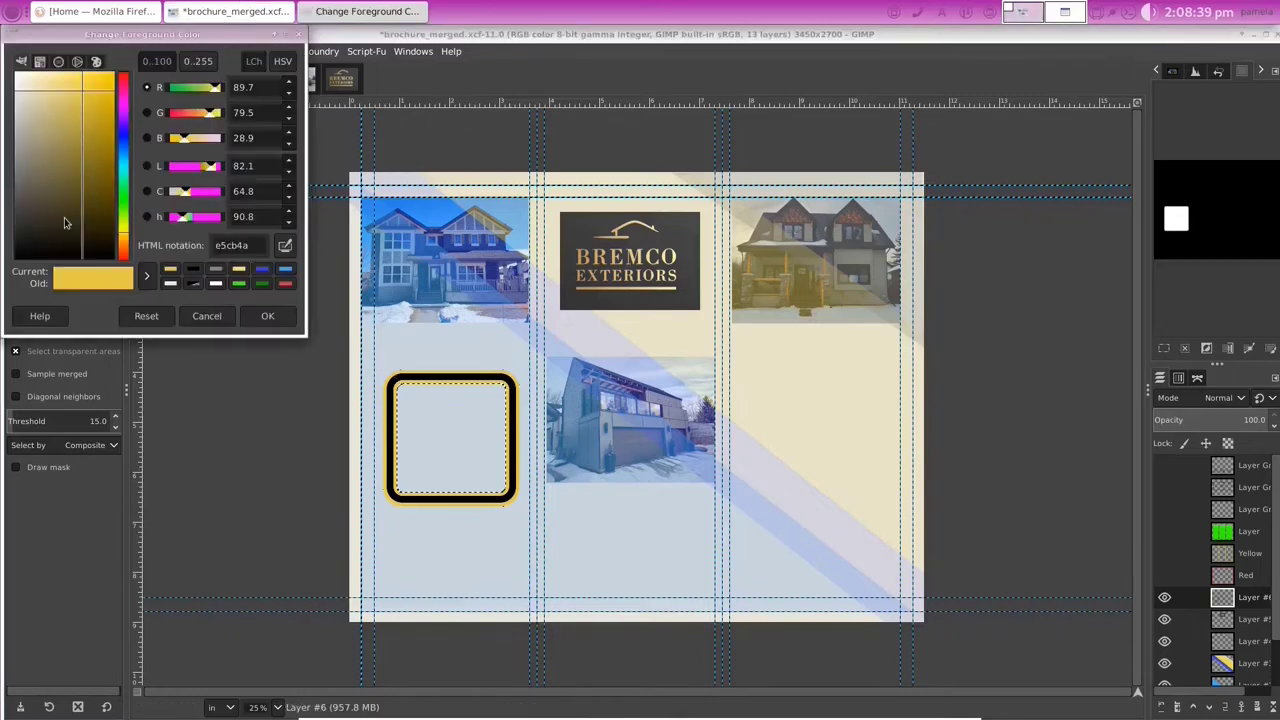
left_click(216, 284)
left_click(264, 316)
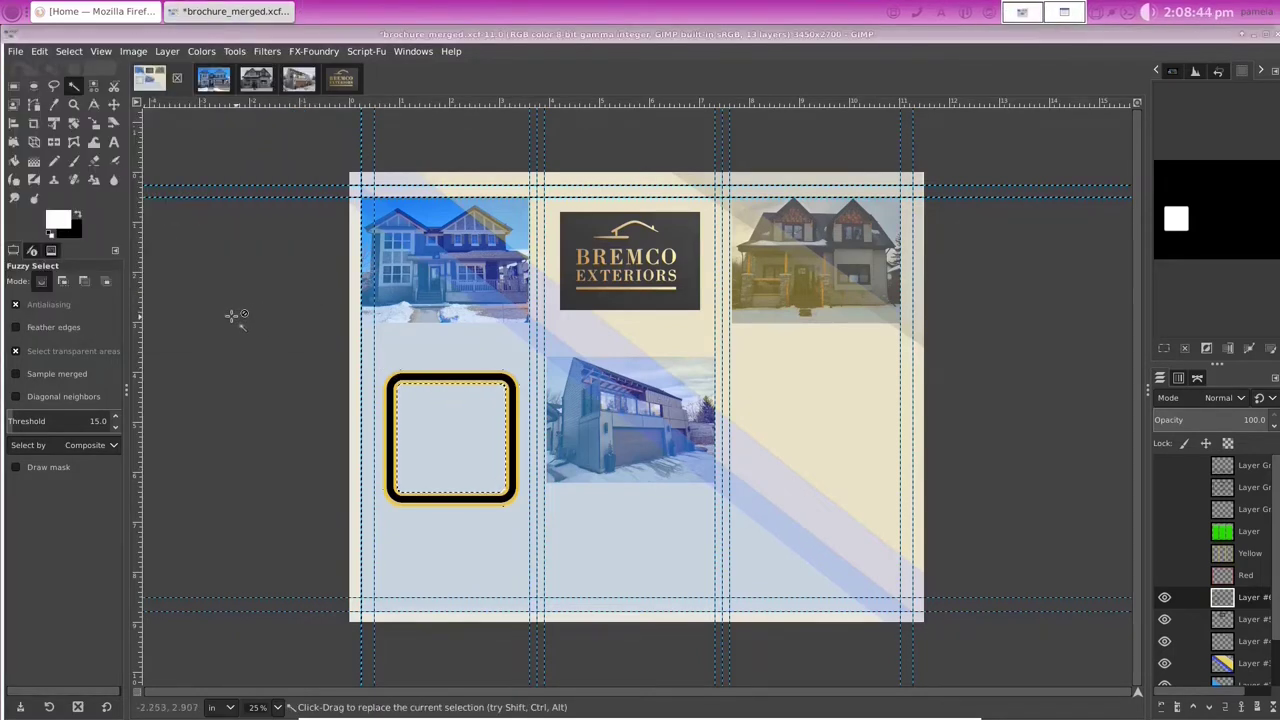
key("shift+b")
left_click(462, 440)
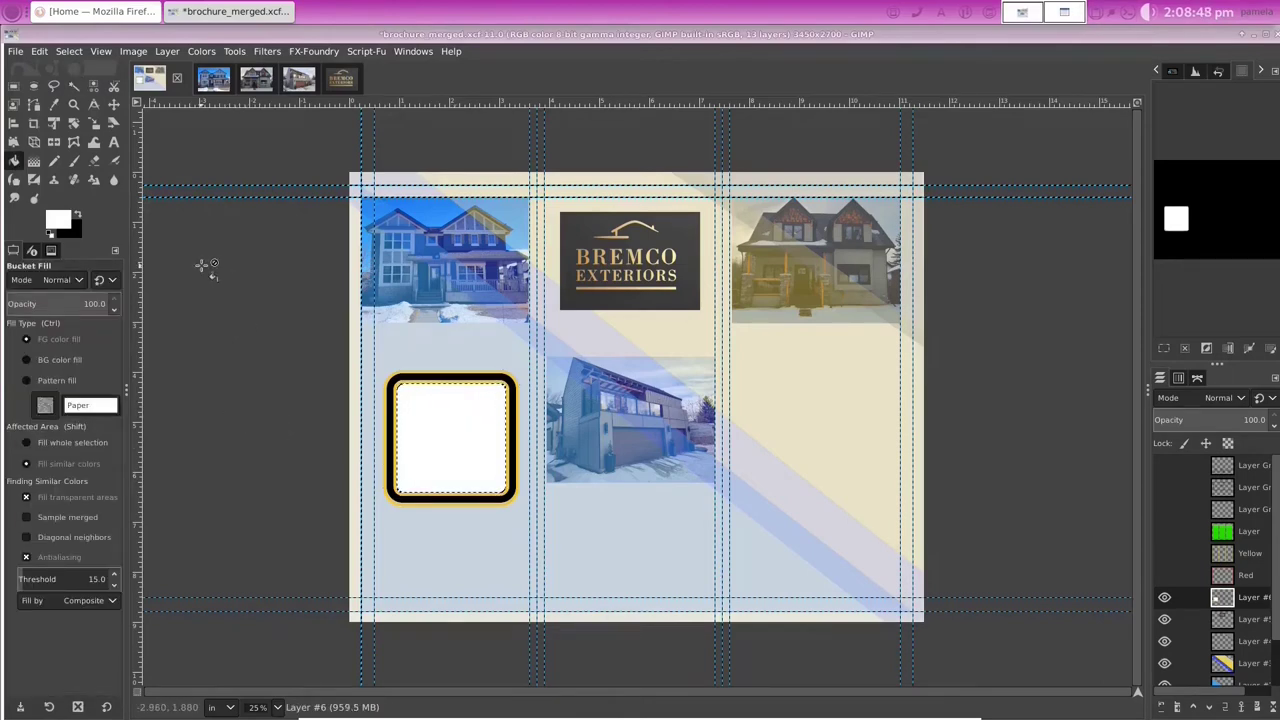
left_click(68, 51)
left_click(40, 84)
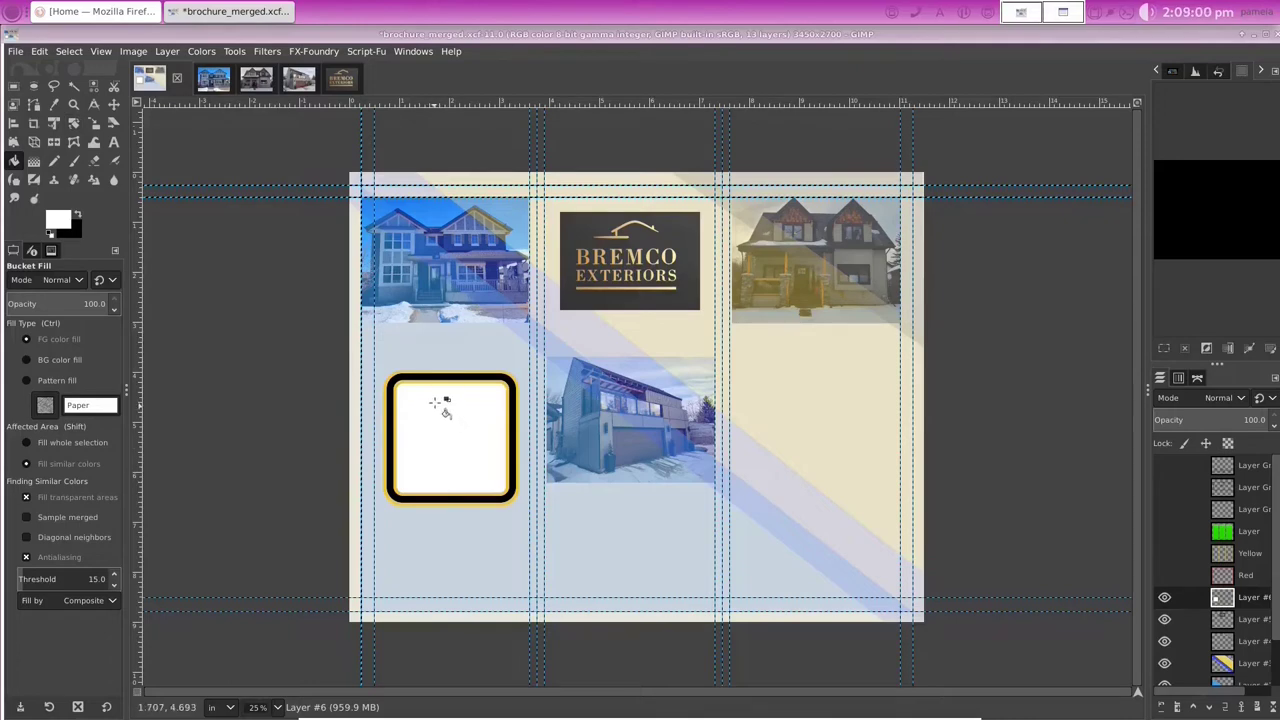
key("t")
left_click(20, 289)
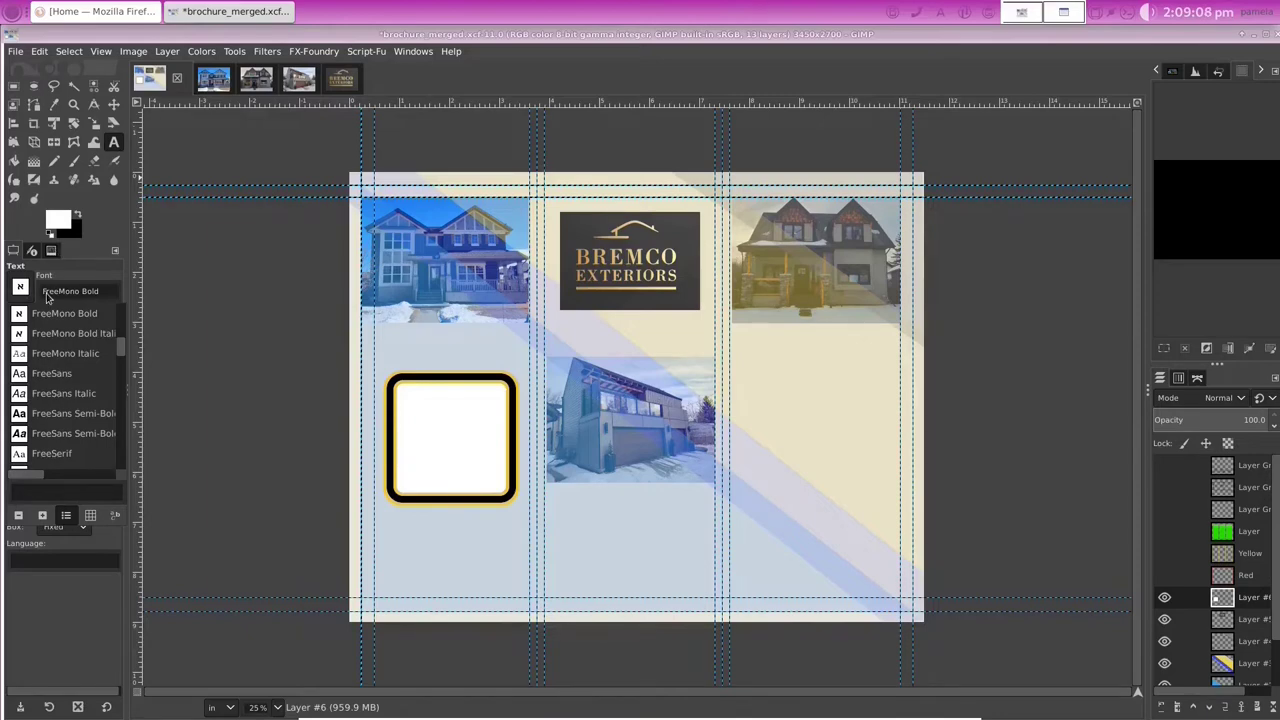
Step: Choose the Fredoka One font and sample a light blue text colour from the canvas
scroll(80, 341, "down", 2)
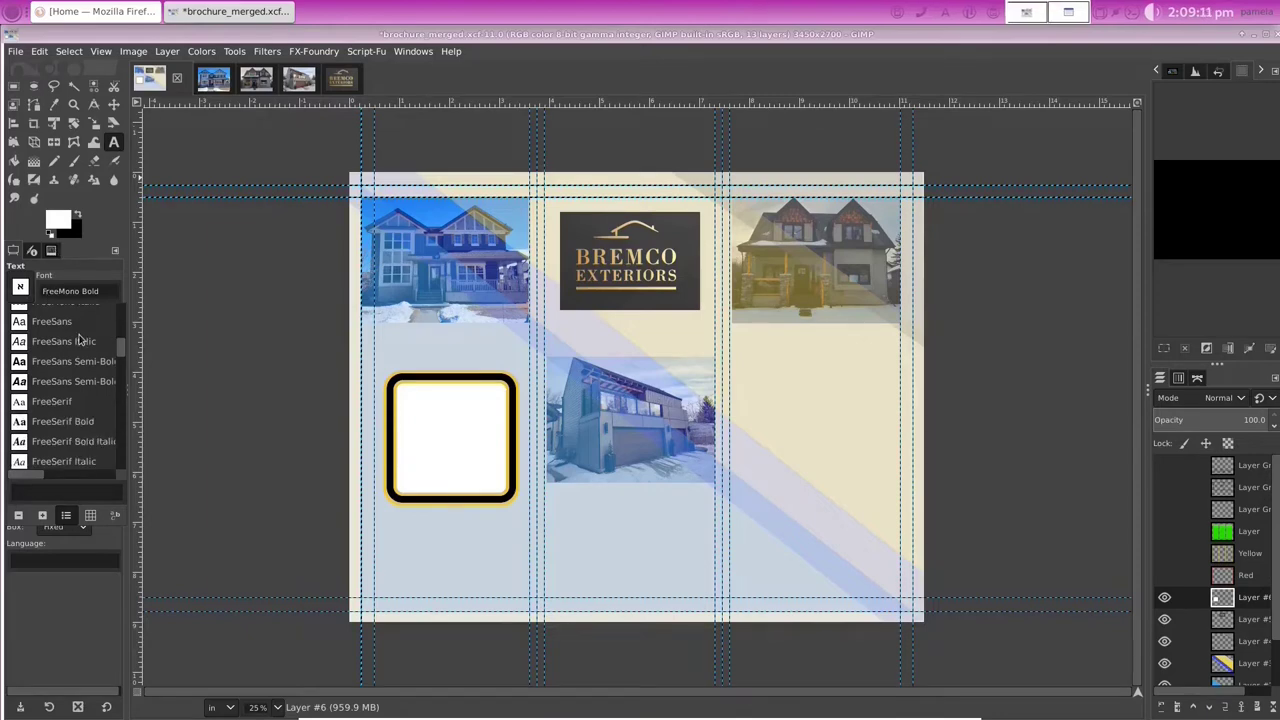
scroll(80, 341, "down", 10)
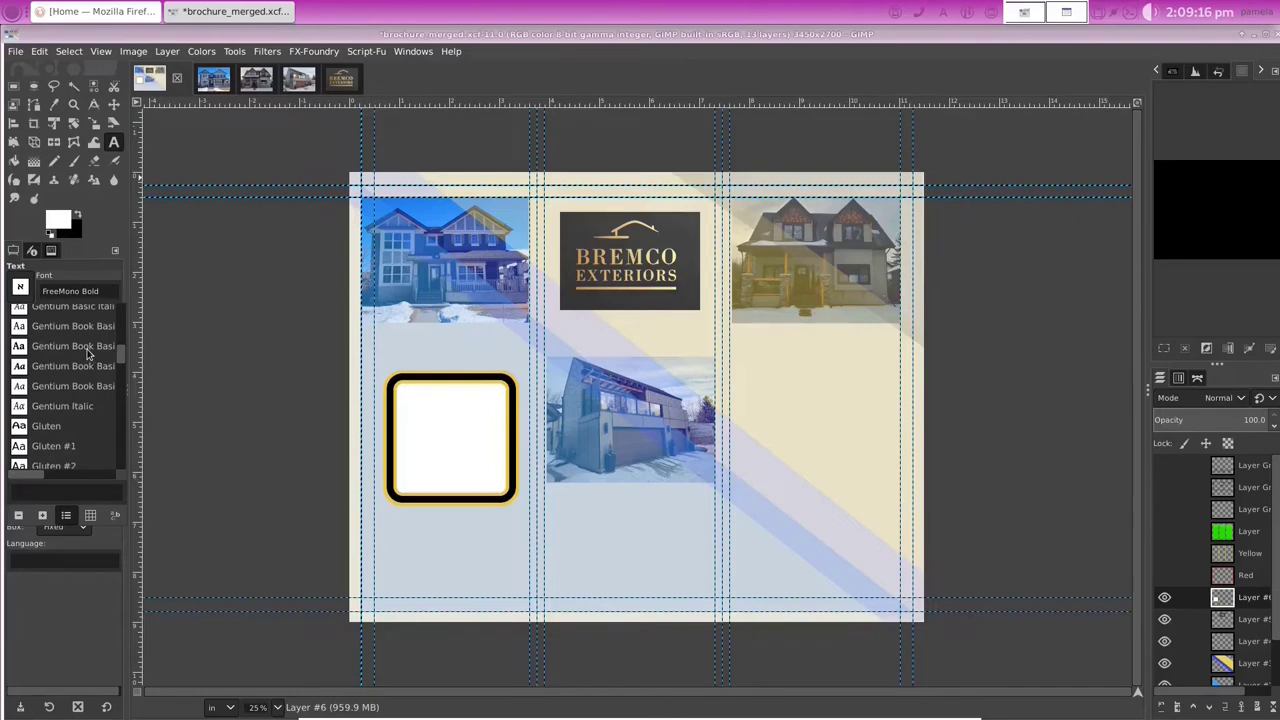
scroll(88, 352, "up", 10)
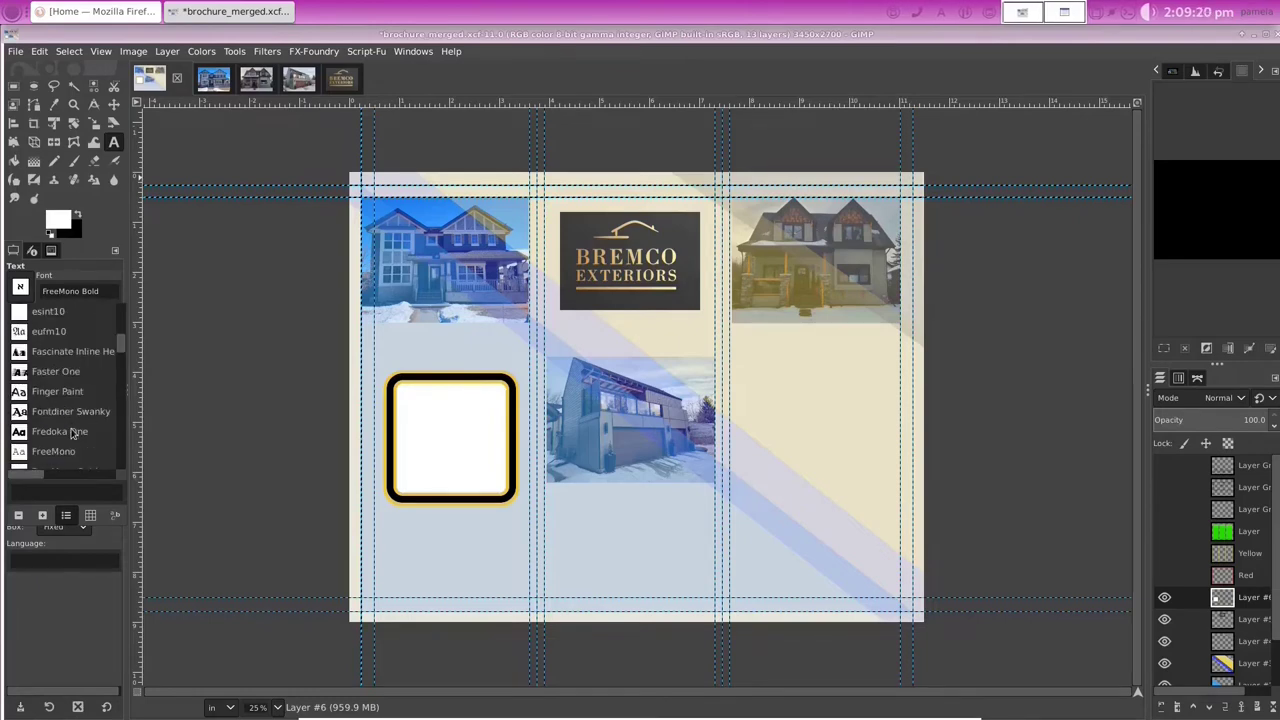
left_click(57, 437)
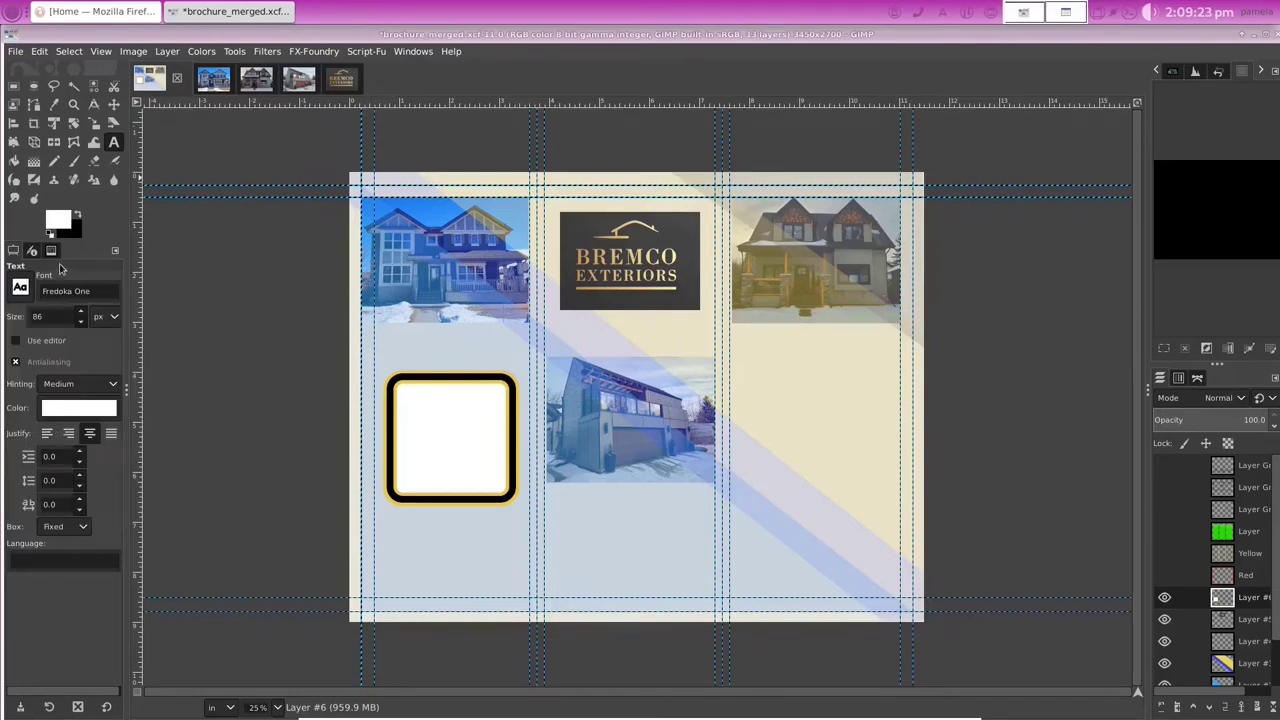
left_click(56, 219)
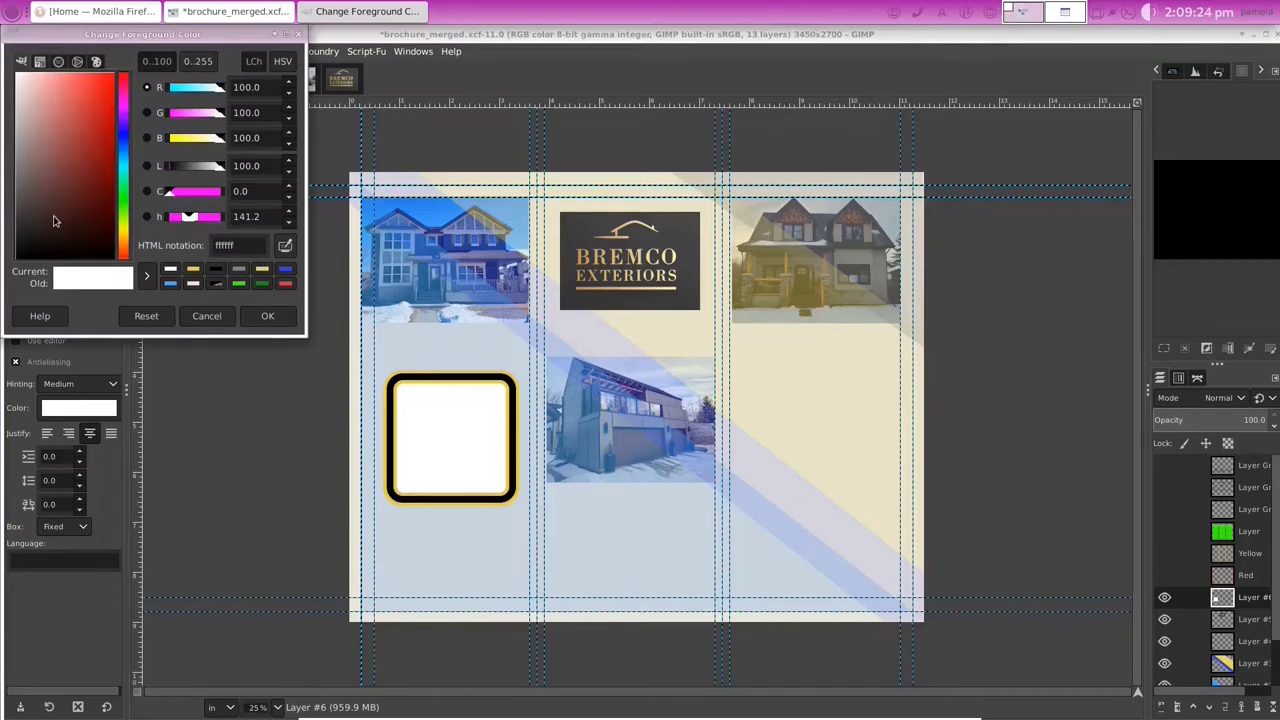
left_click(284, 270)
left_click(284, 270)
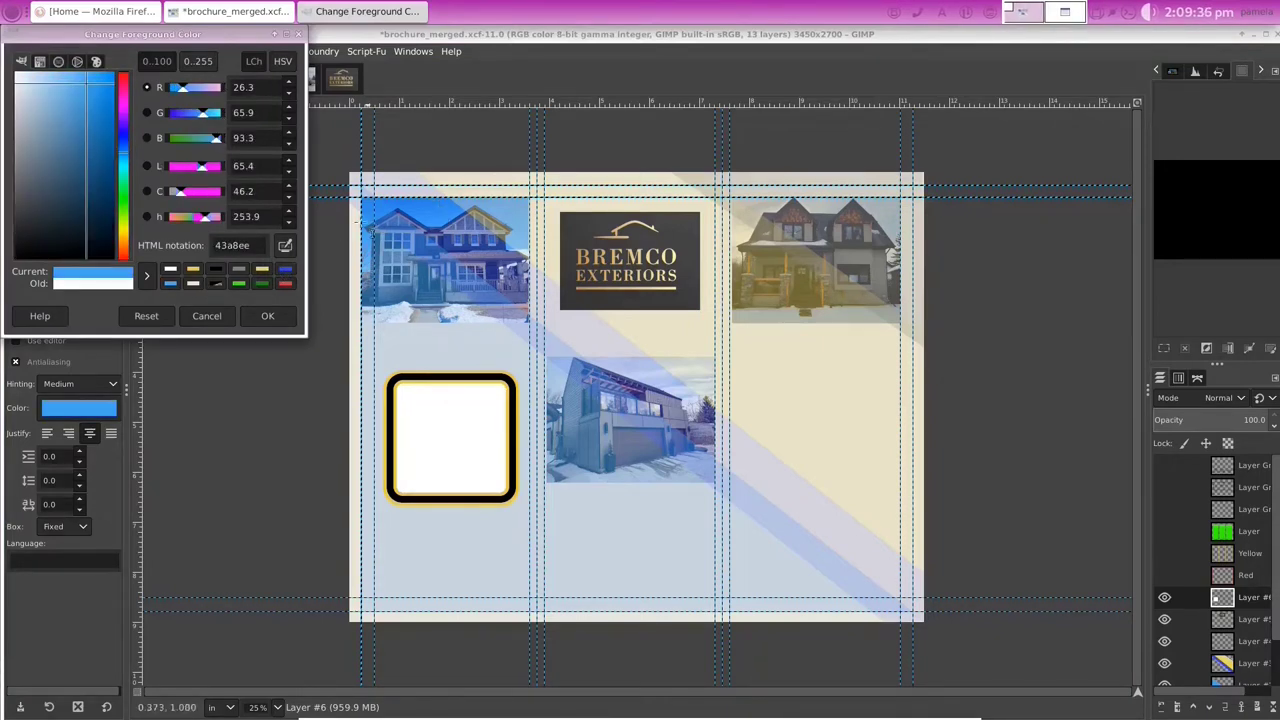
left_click(284, 245)
left_click(352, 225)
left_click(267, 315)
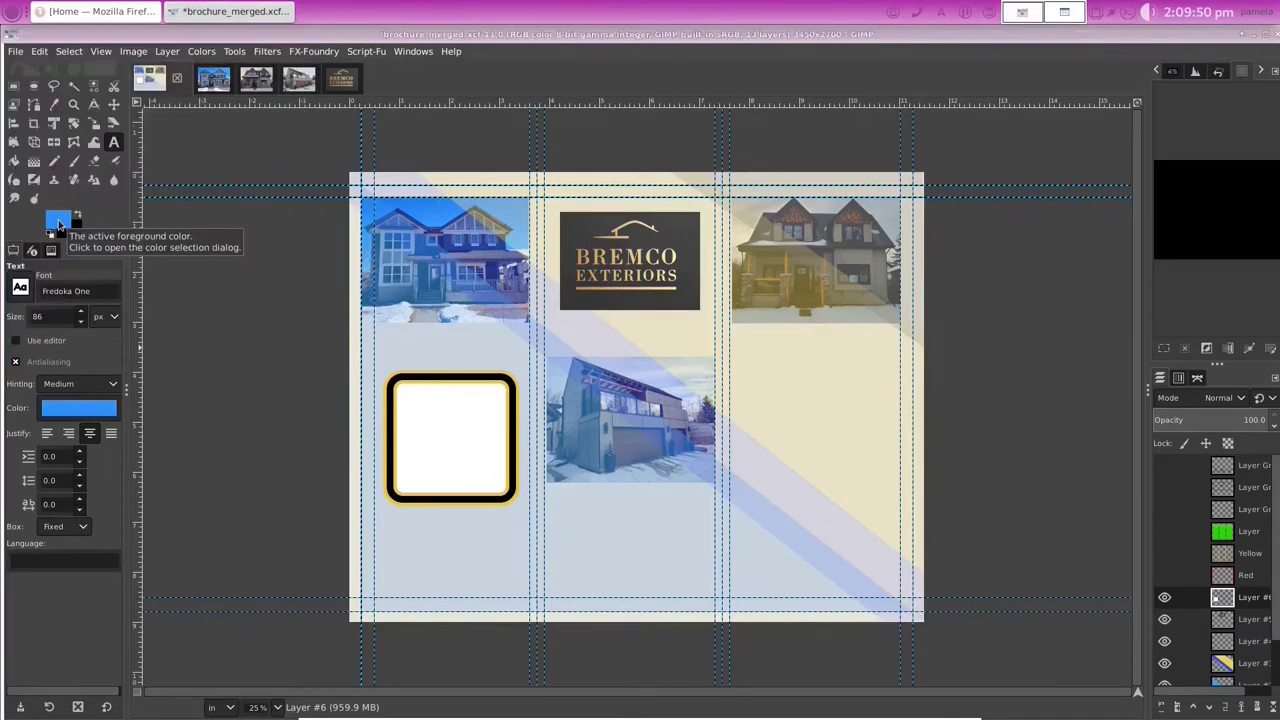
Step: Type 'This is the home of Bremco Exteriors' in the white frame and fit the text box
left_click(407, 398)
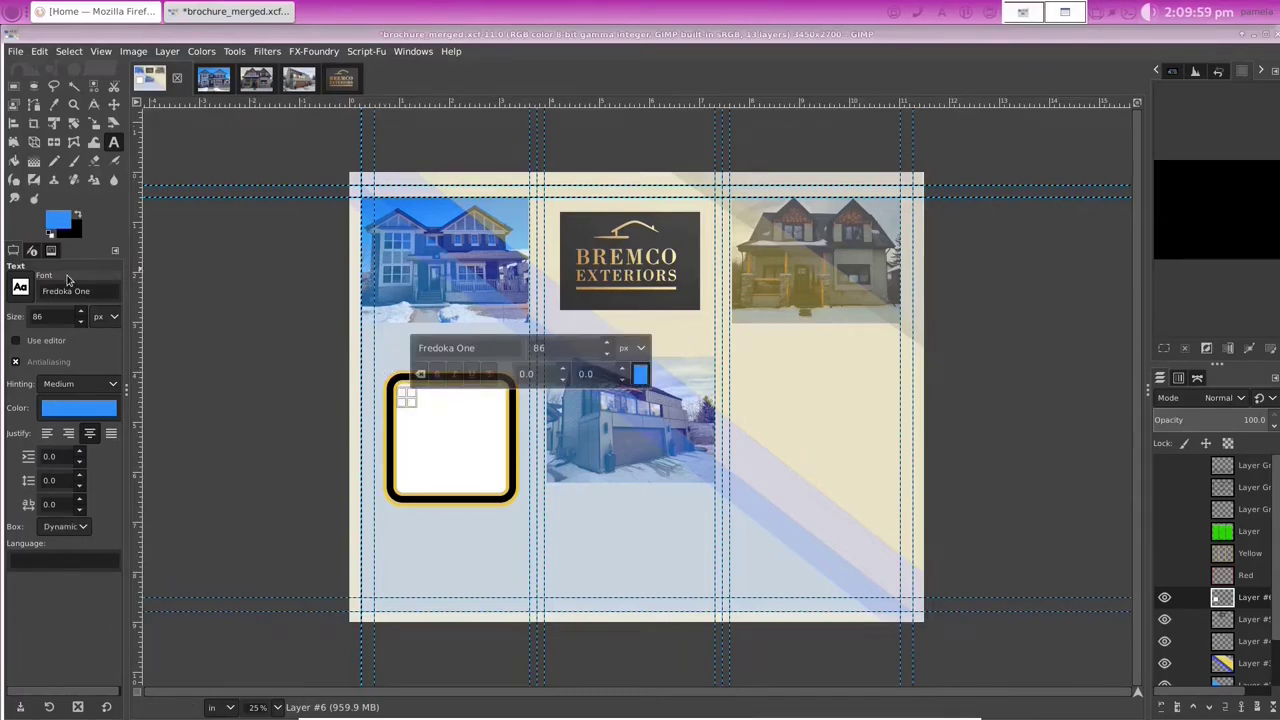
mouse_move(540, 712)
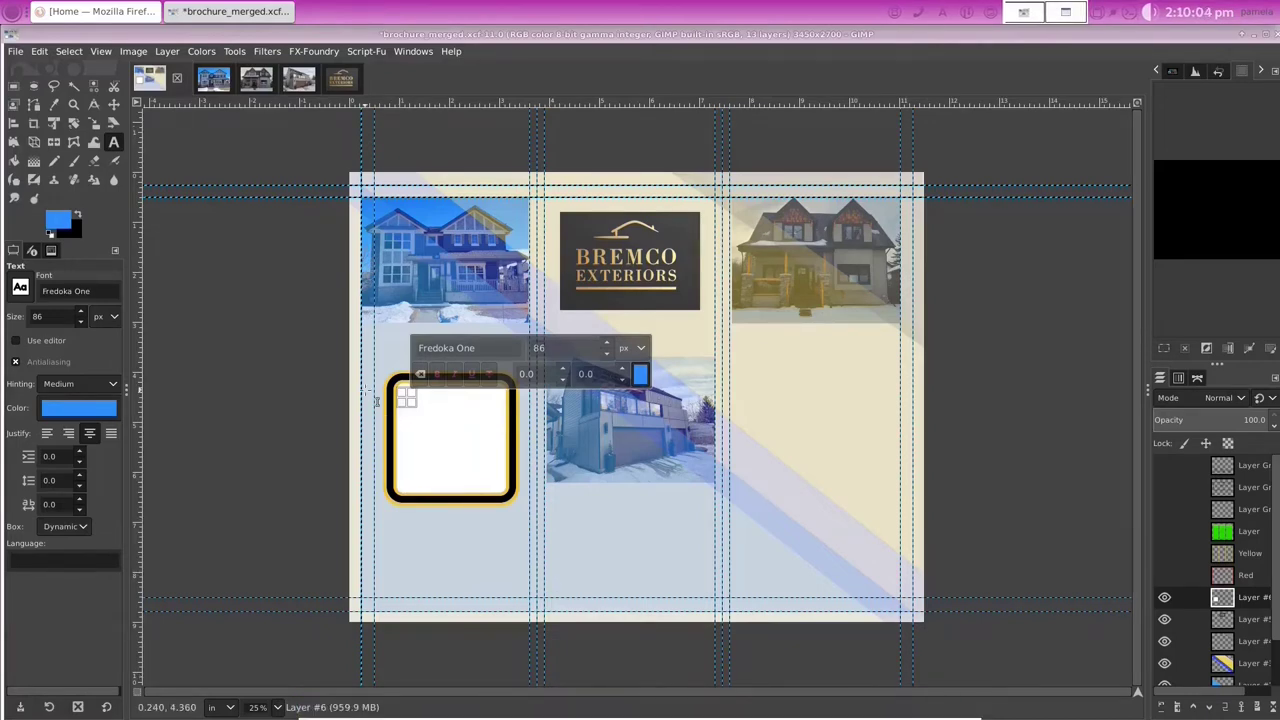
type("Th")
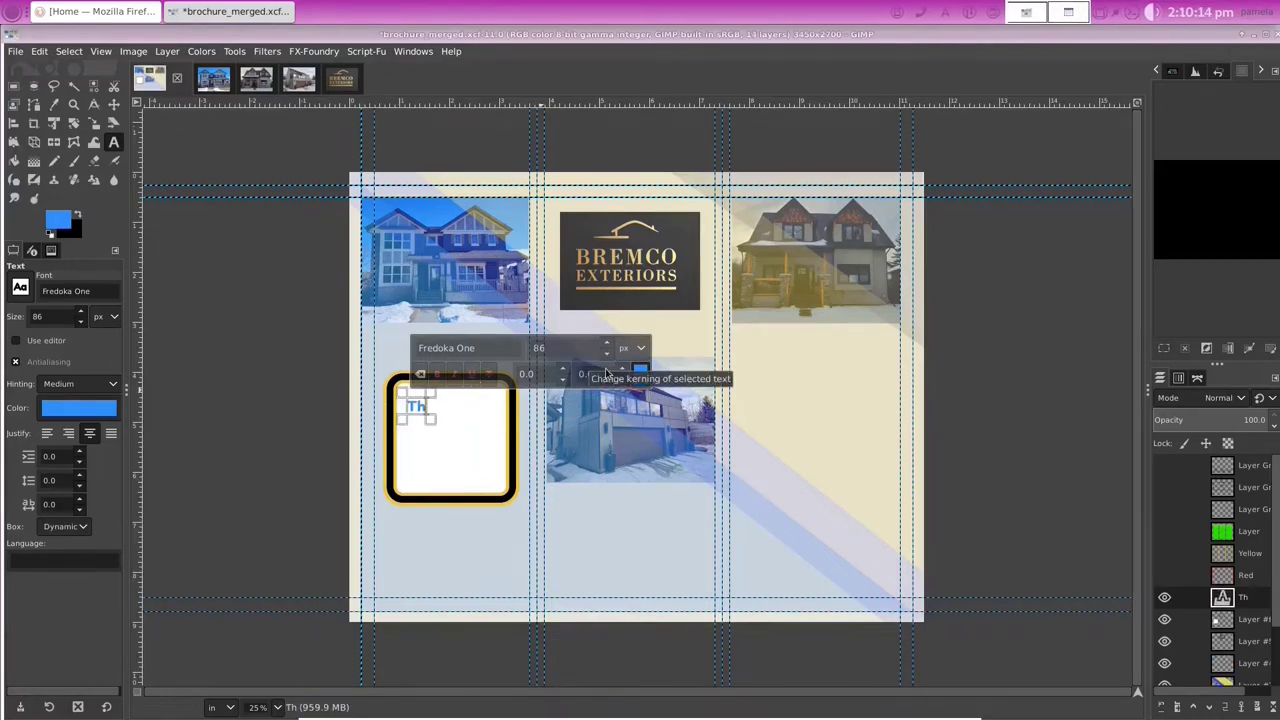
type("is")
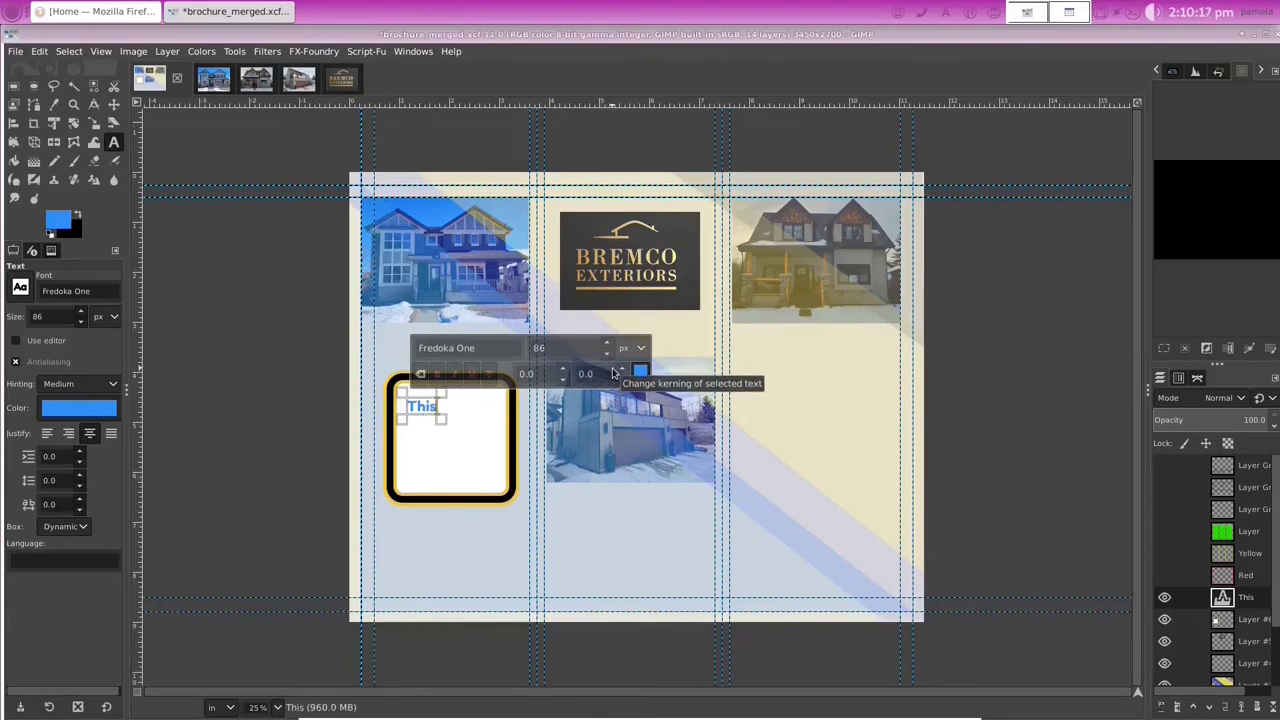
type("is the home of Bremco Exteriors")
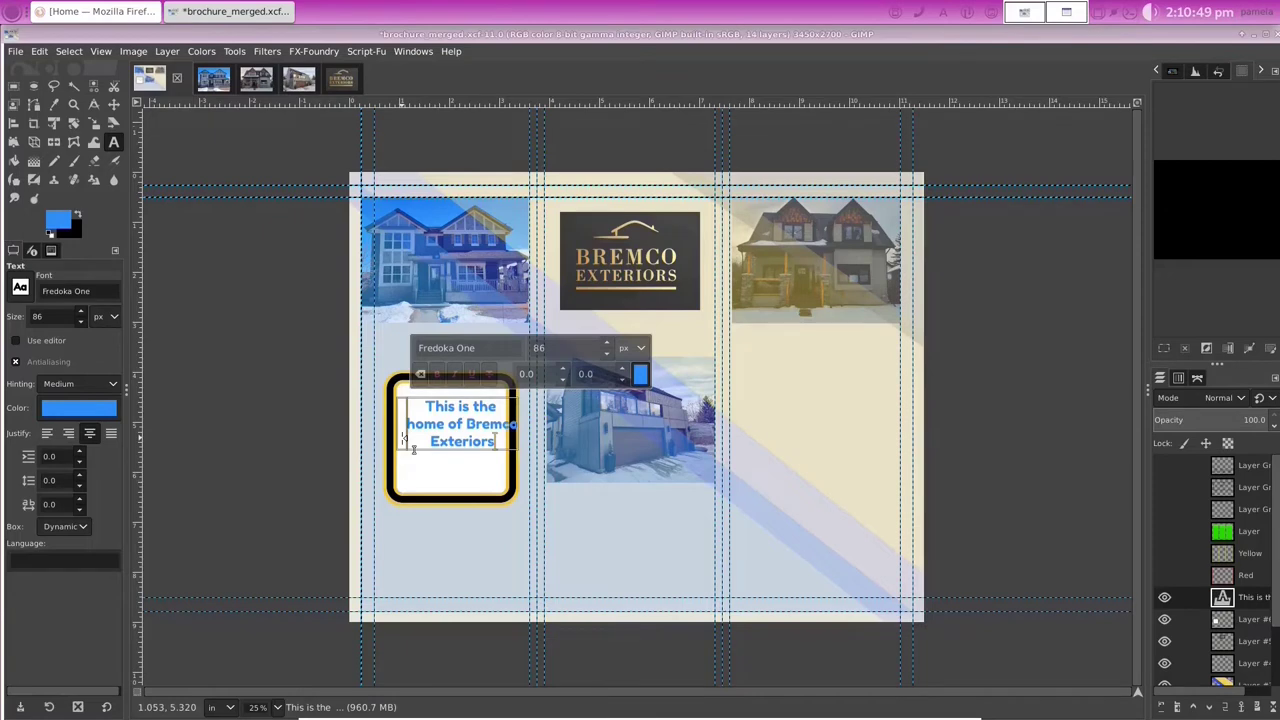
left_click_drag(413, 436, 376, 424)
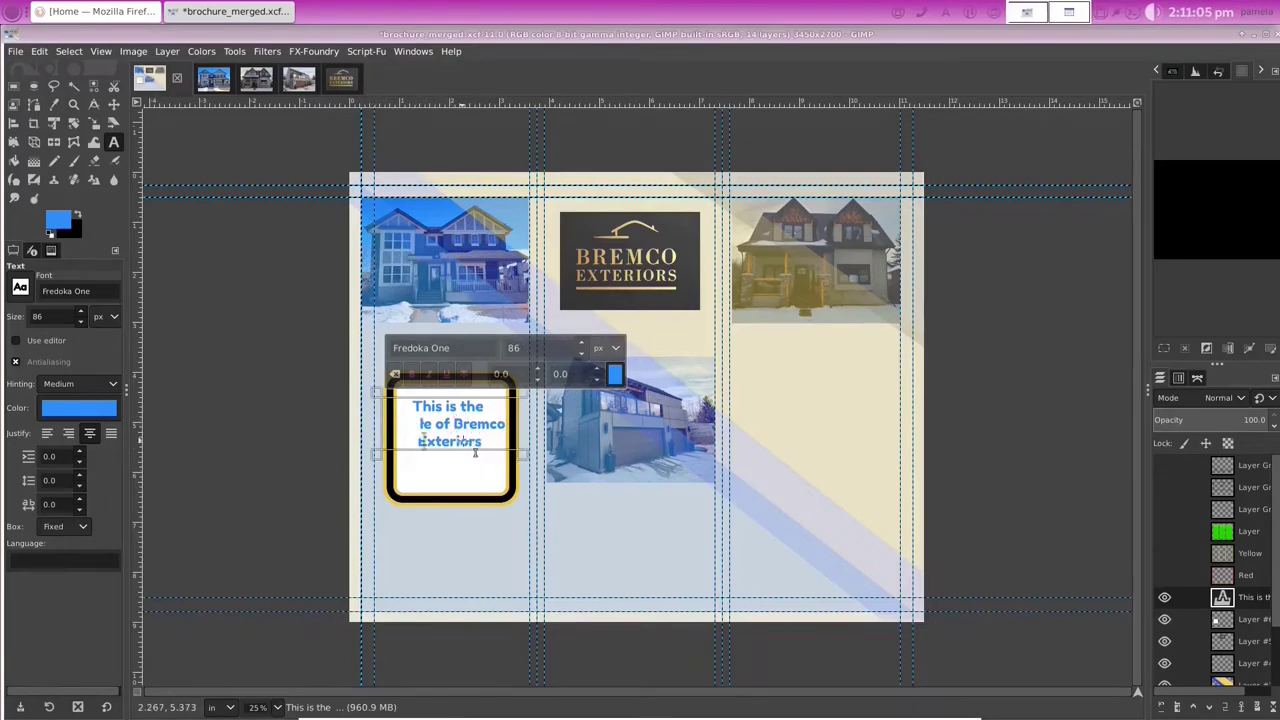
left_click_drag(450, 455, 453, 503)
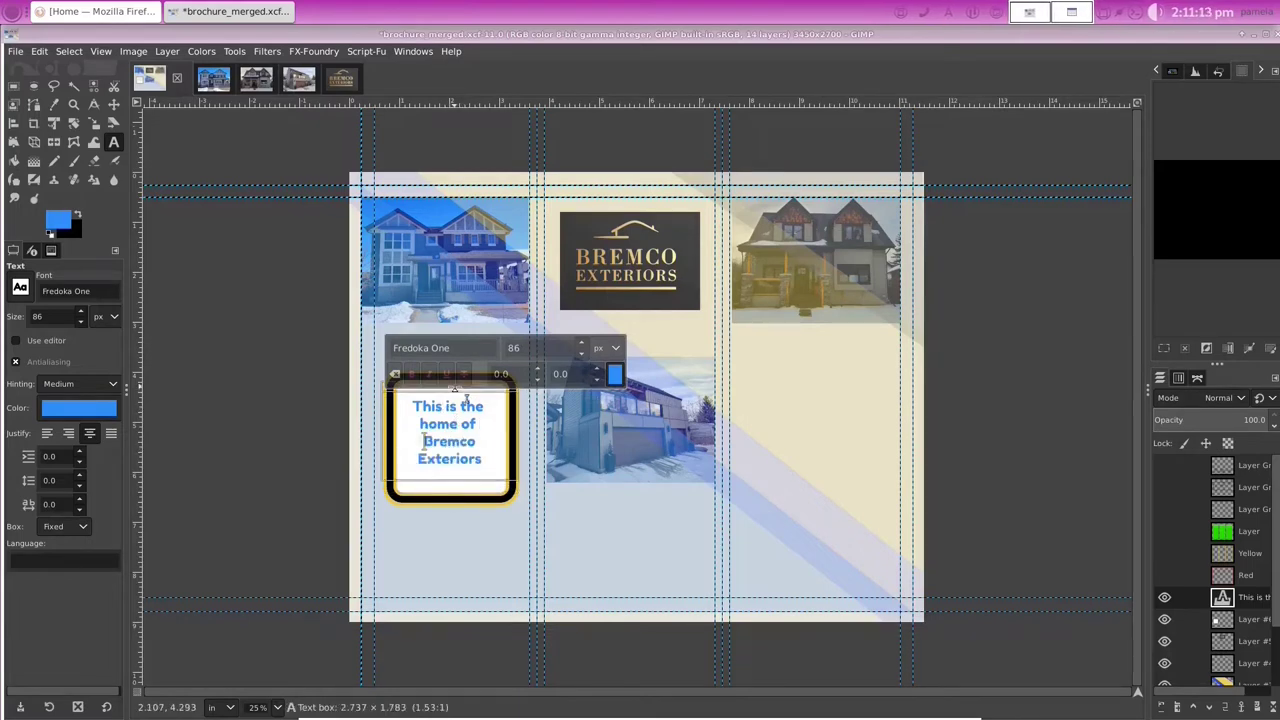
left_click_drag(456, 390, 456, 383)
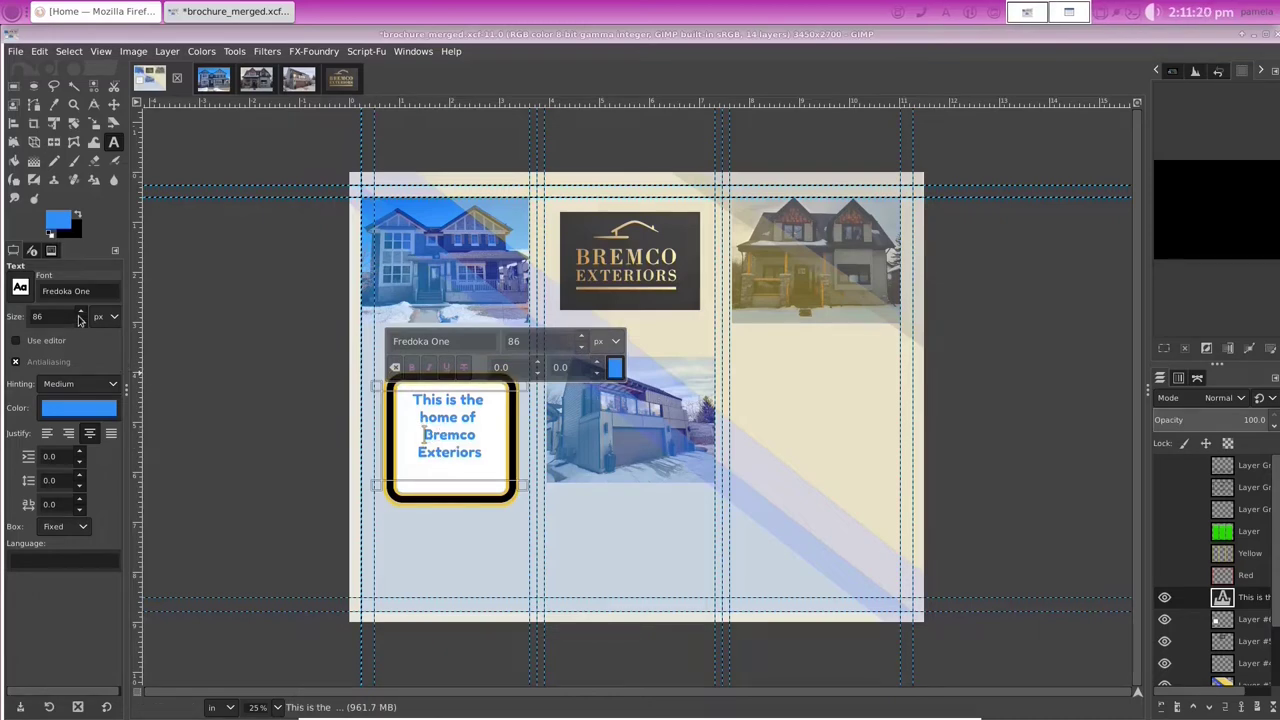
scroll(79, 318, "up", 14)
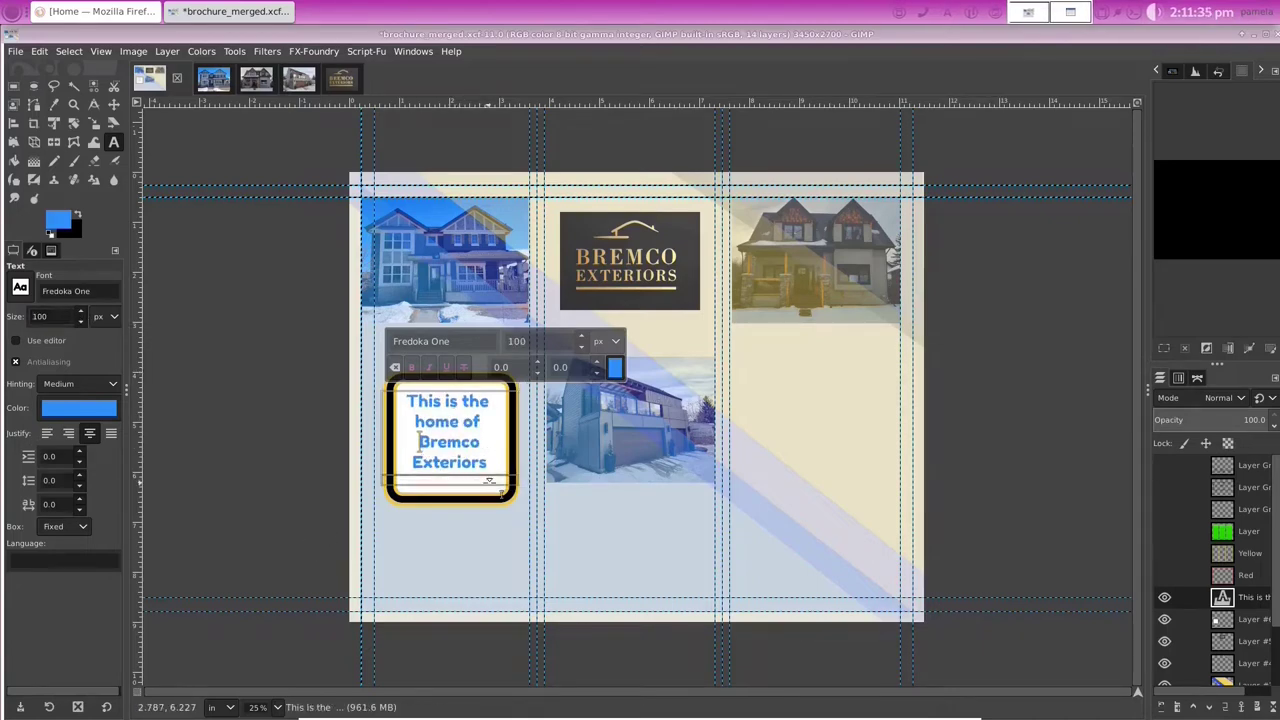
left_click_drag(501, 491, 480, 390)
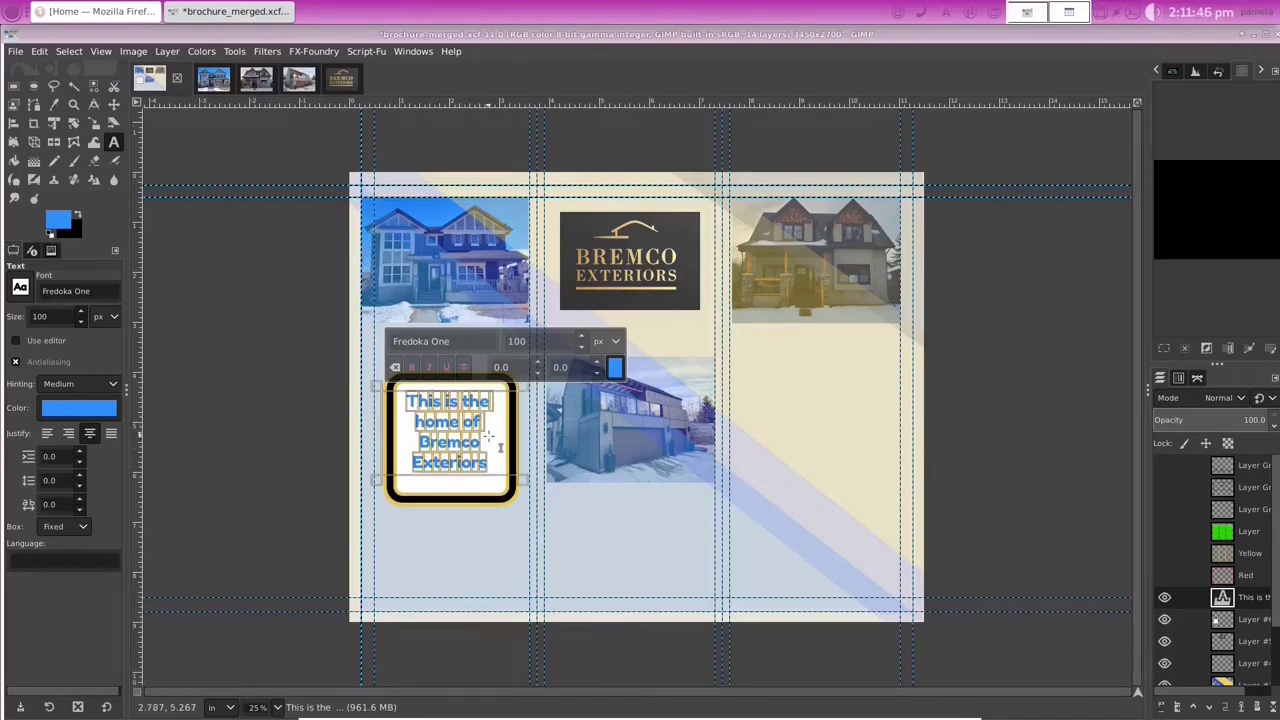
Step: Apply a Drop Shadow with X/Y 20, blur 10 and opacity 0.5 to the text
left_click(267, 51)
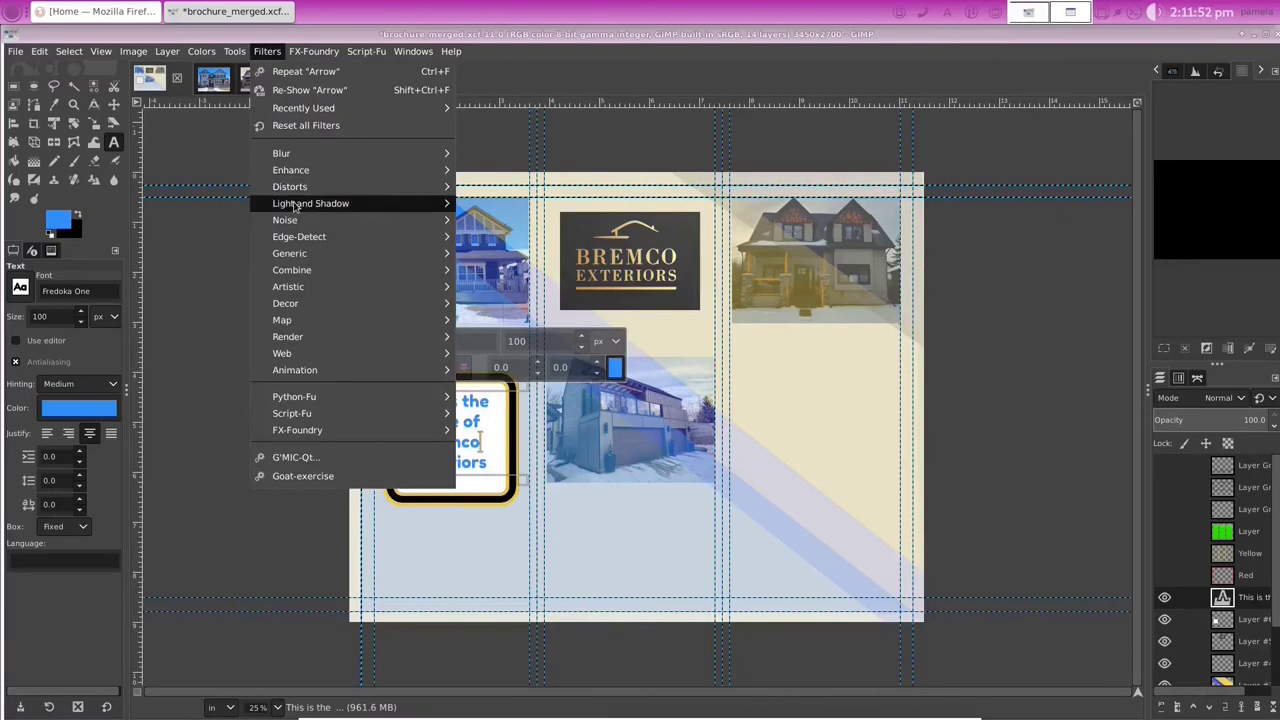
mouse_move(295, 205)
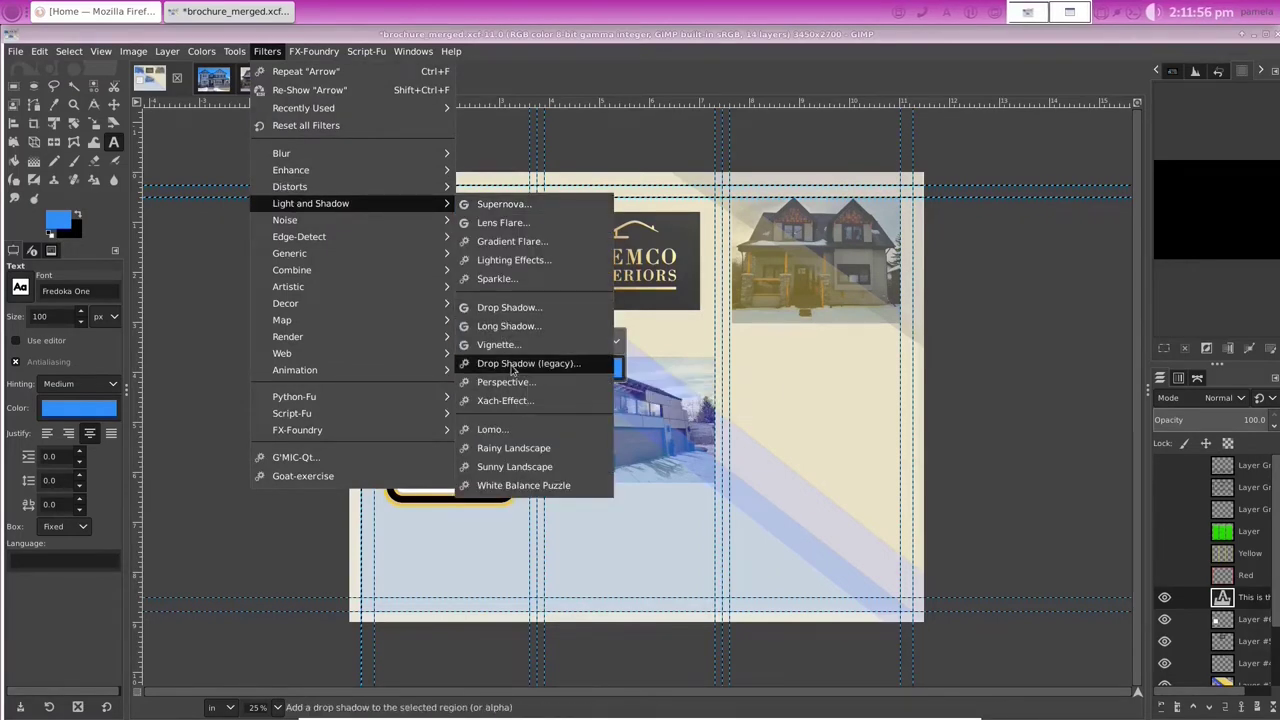
left_click(508, 308)
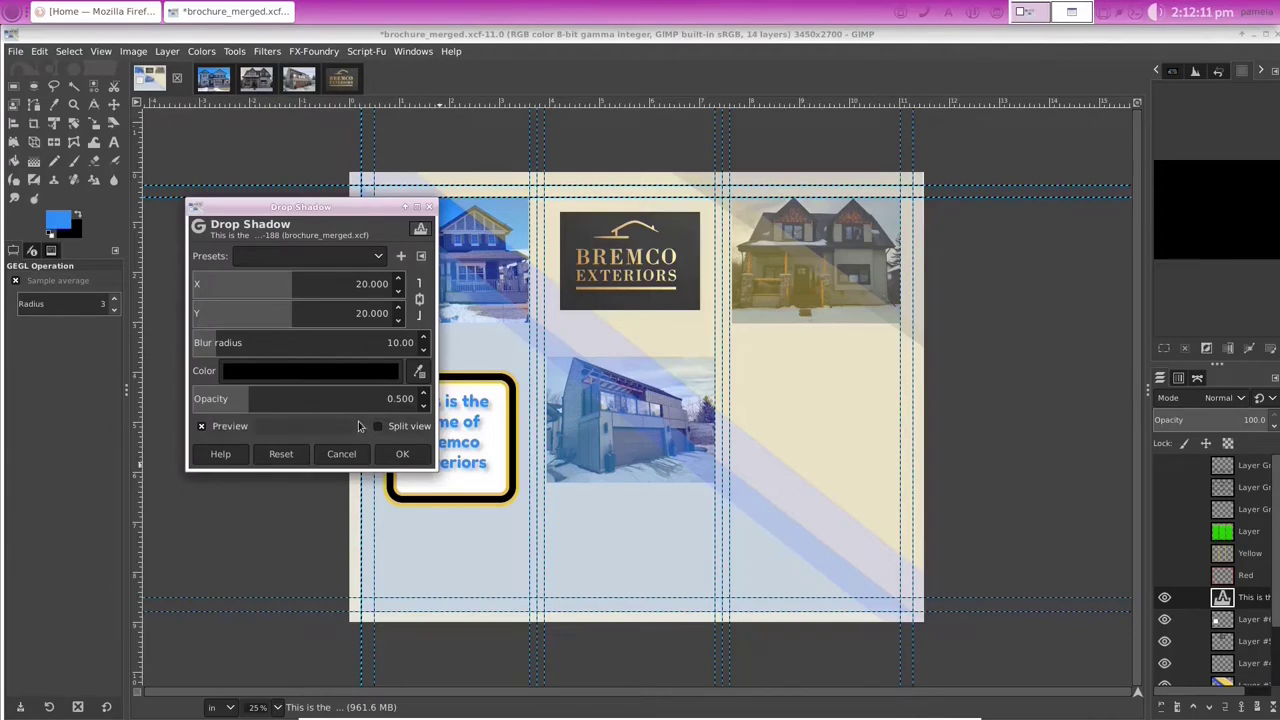
left_click(402, 454)
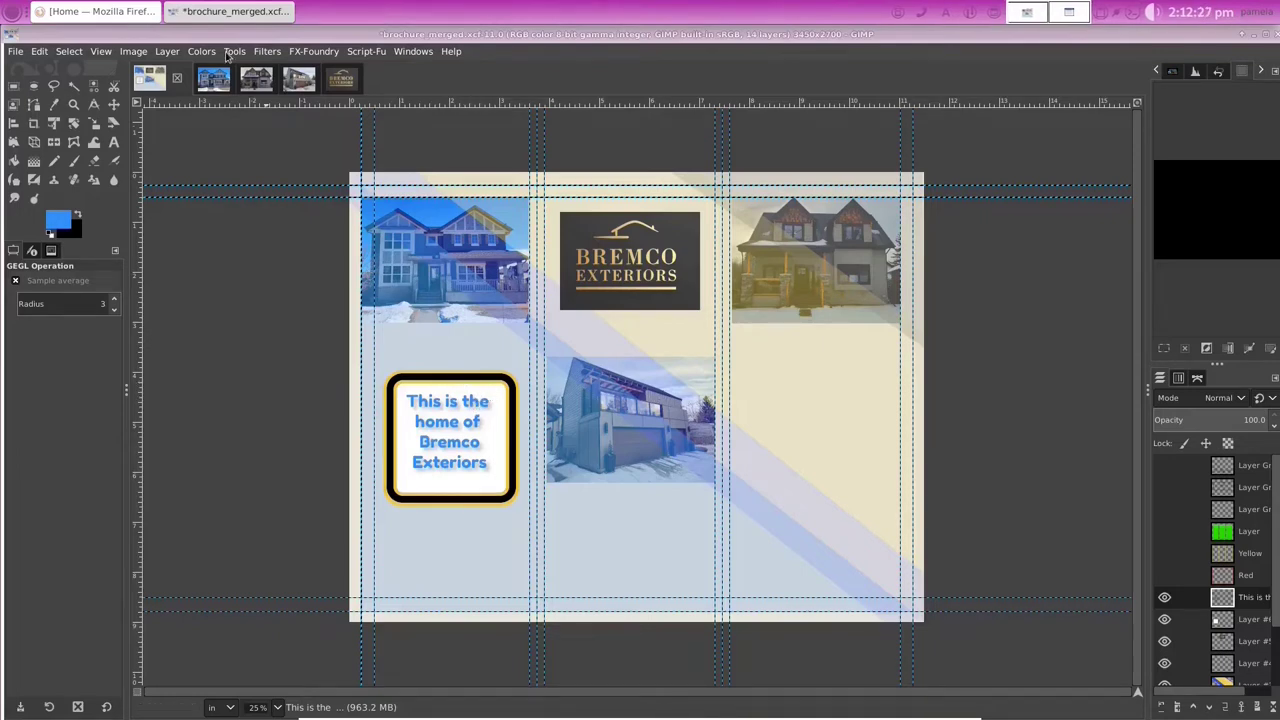
Step: Duplicate the shadowed text layer and set the foreground to blue
left_click(169, 53)
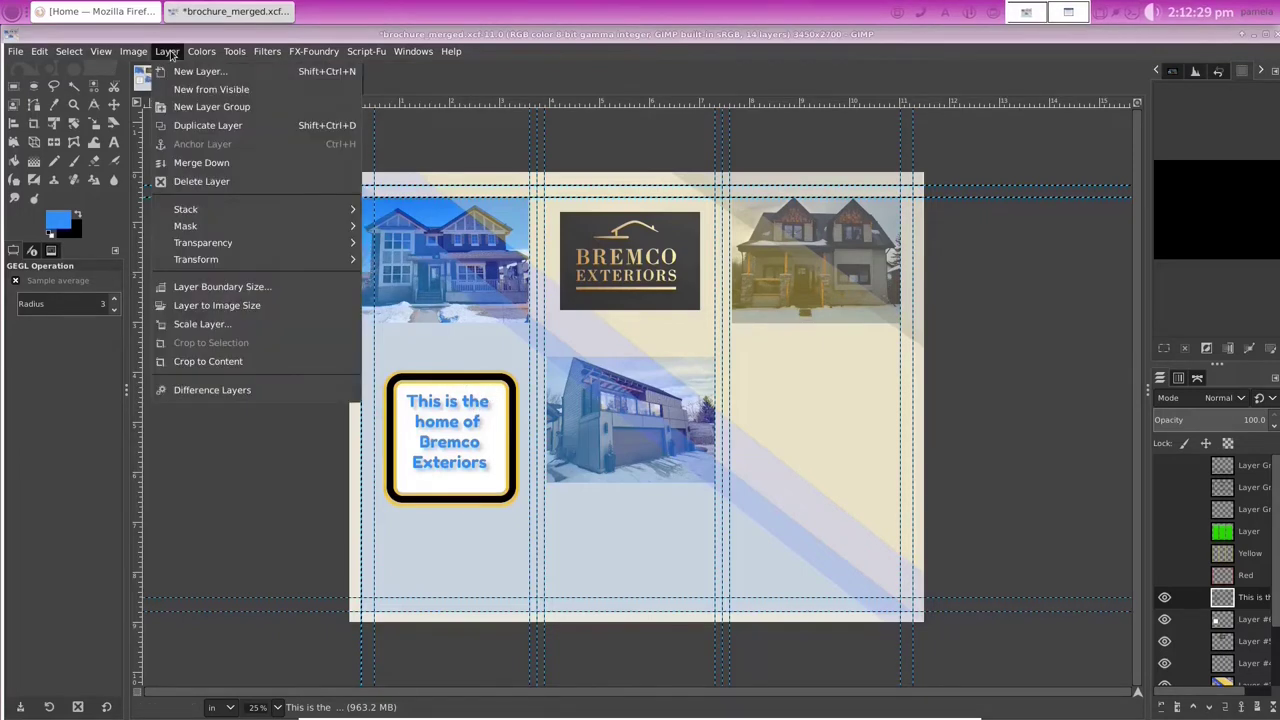
left_click(207, 125)
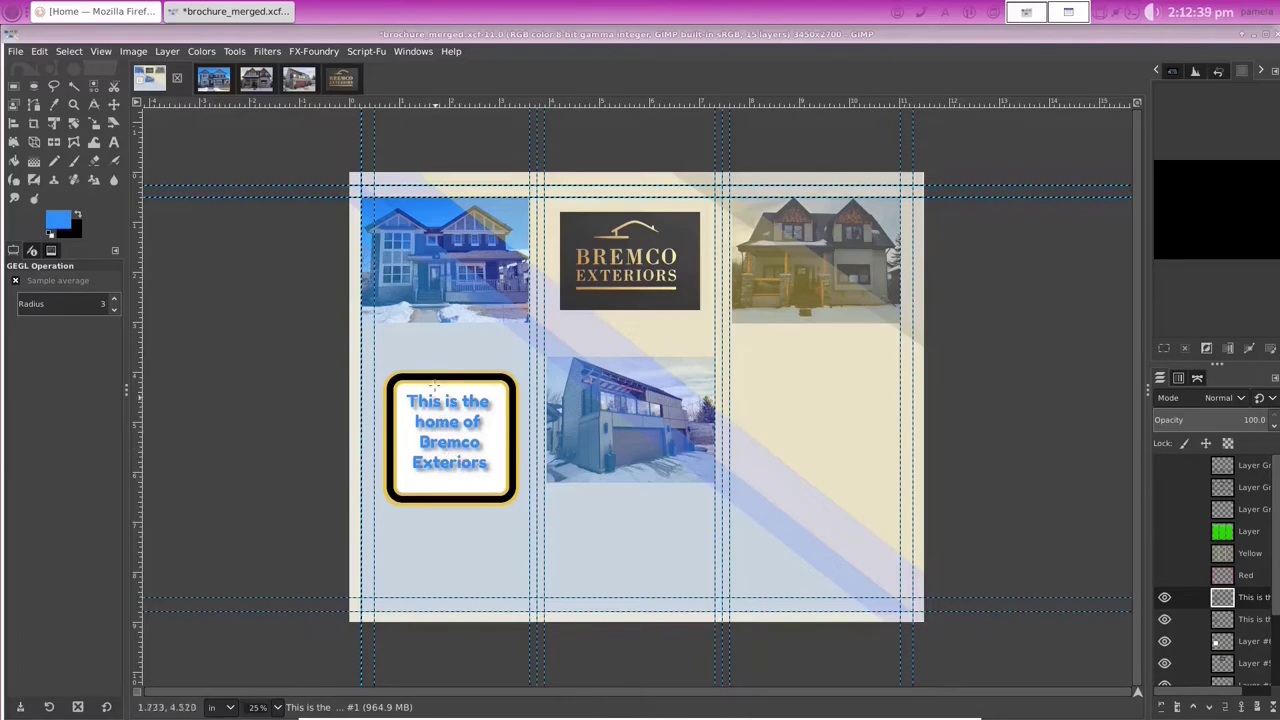
left_click(114, 143)
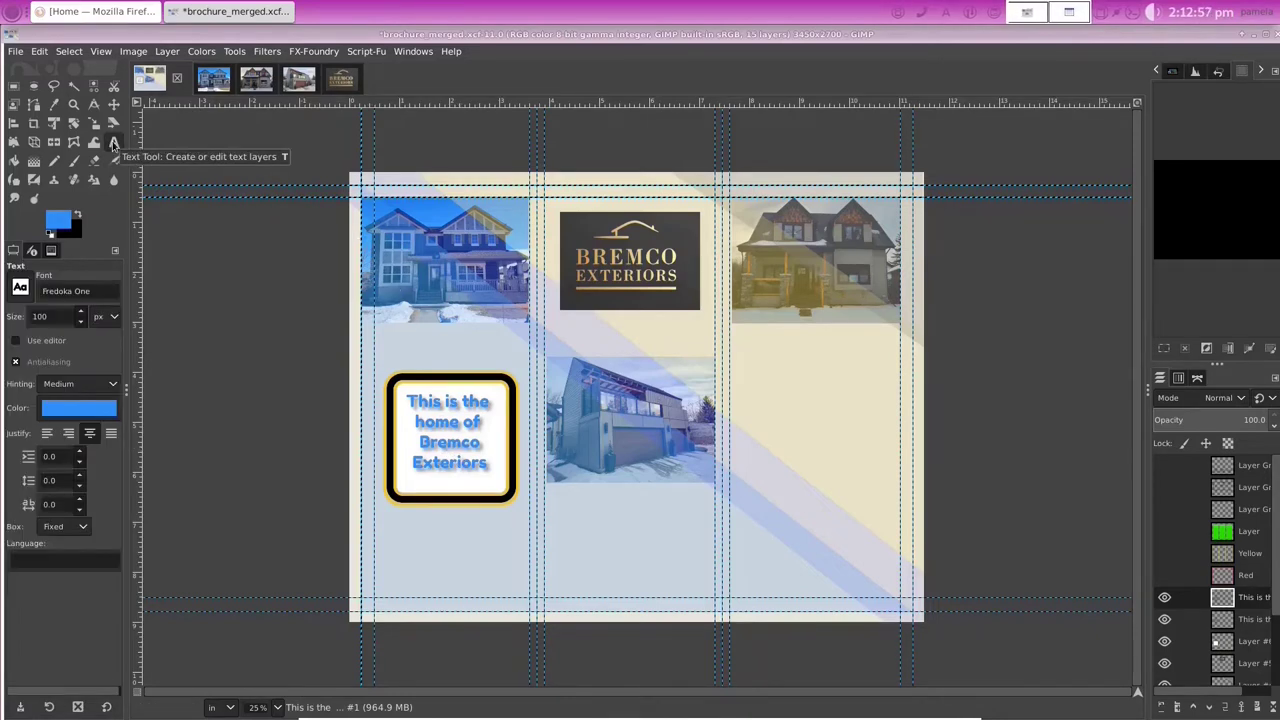
left_click(60, 219)
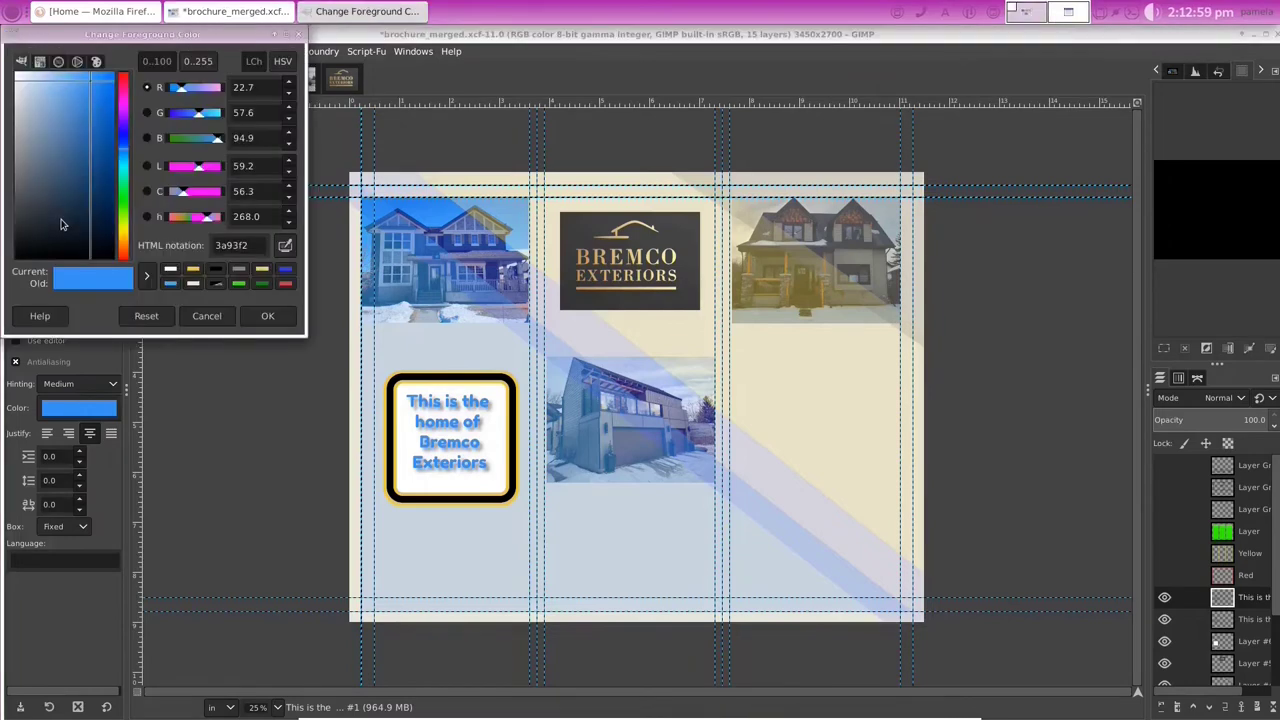
left_click(285, 275)
left_click(267, 315)
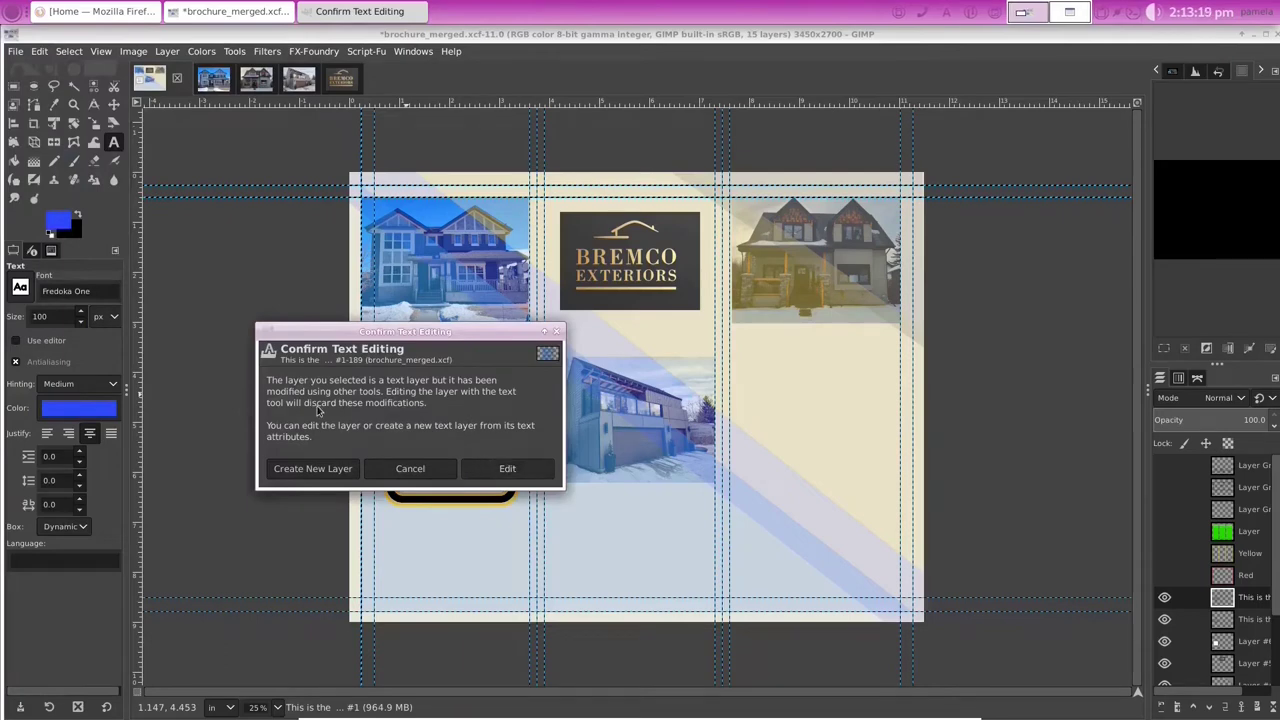
Step: Recolour all of the copy's text a darker blue and nudge its text box into place
left_click(526, 470)
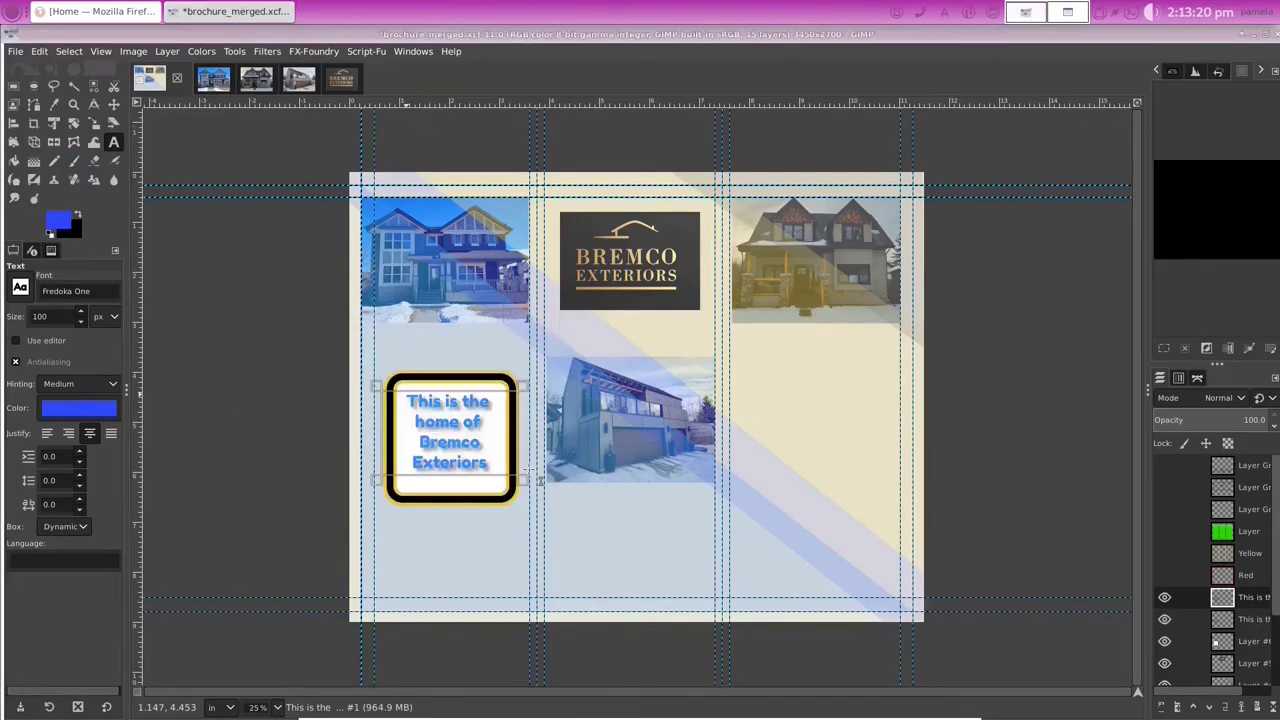
left_click(538, 480)
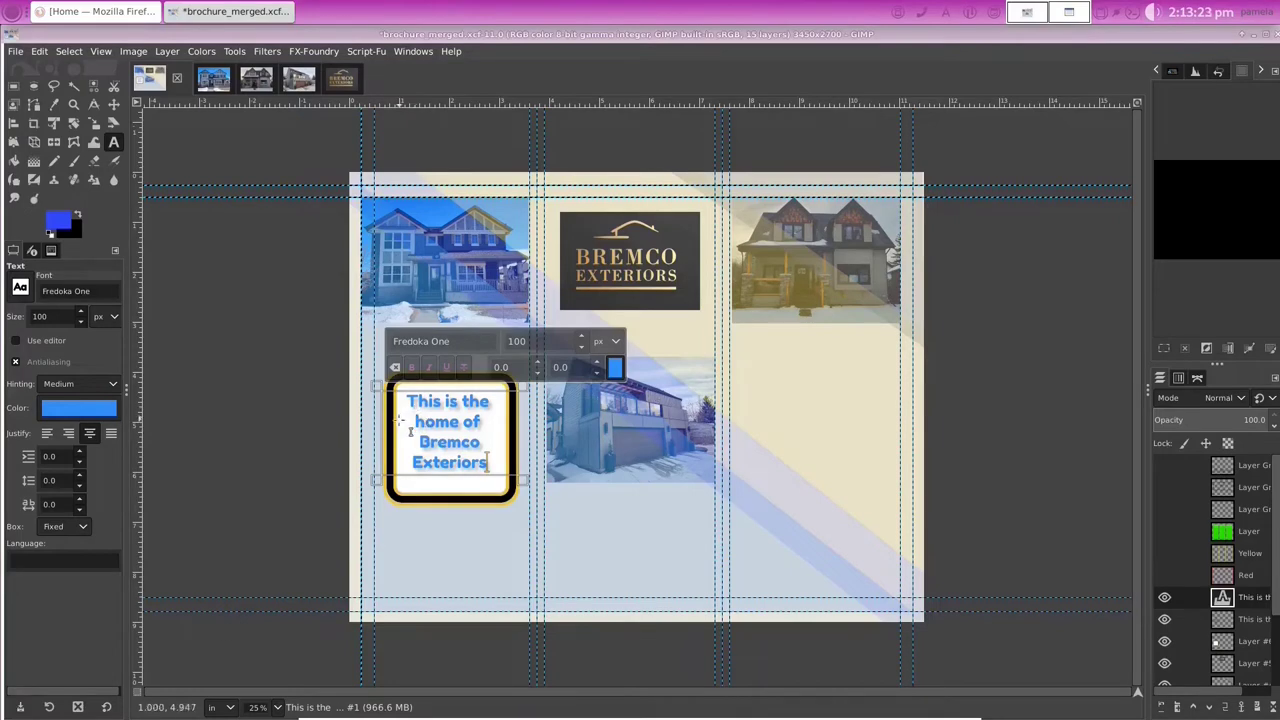
key("ctrl+a")
left_click(614, 368)
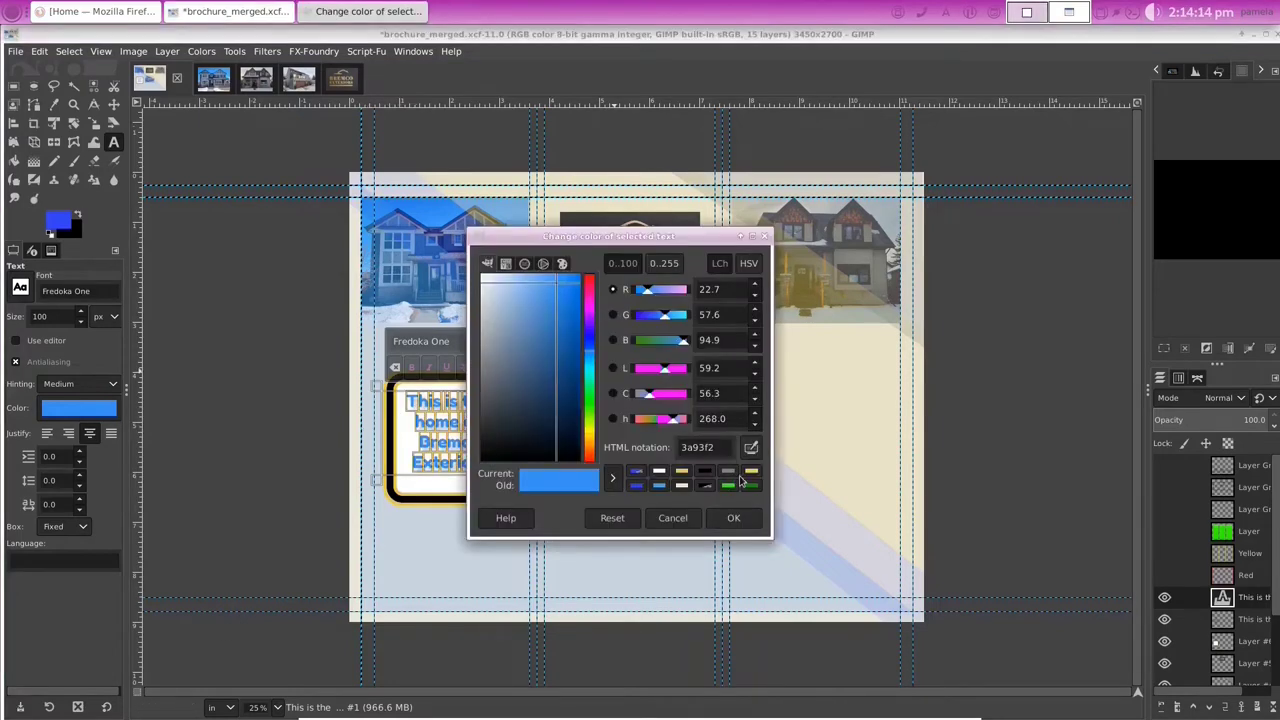
left_click(640, 489)
left_click(733, 517)
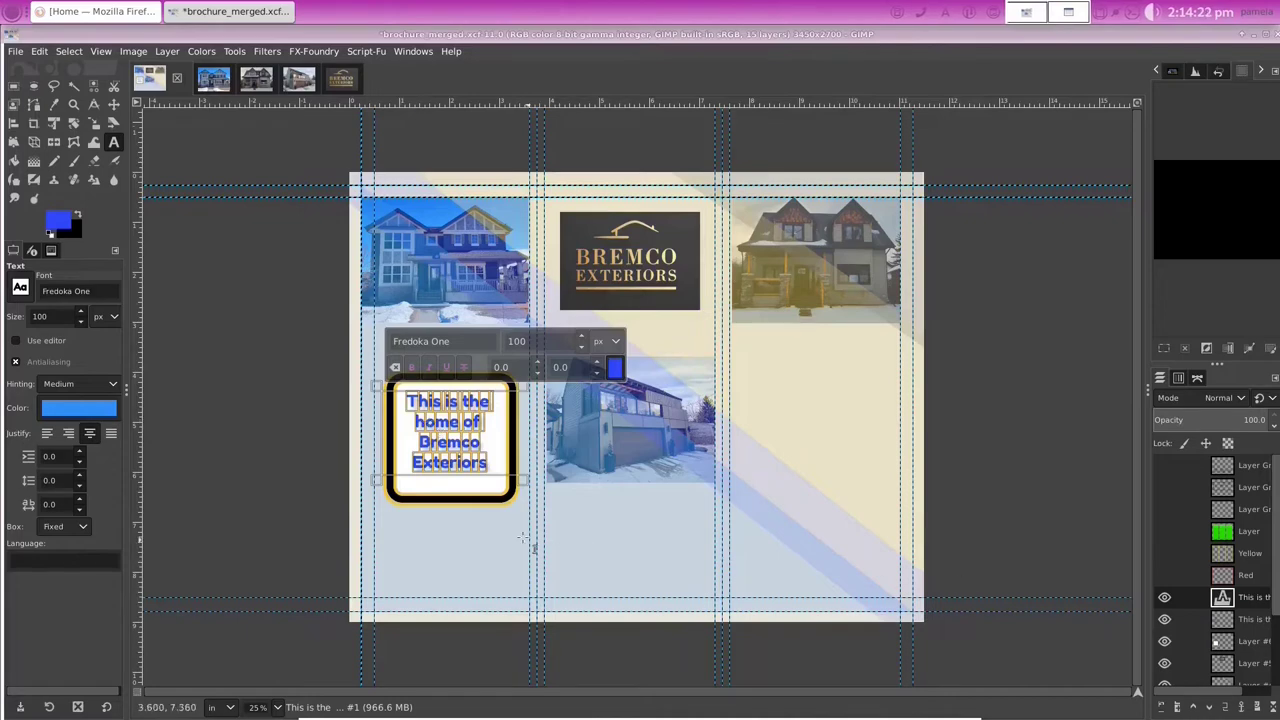
left_click(484, 442)
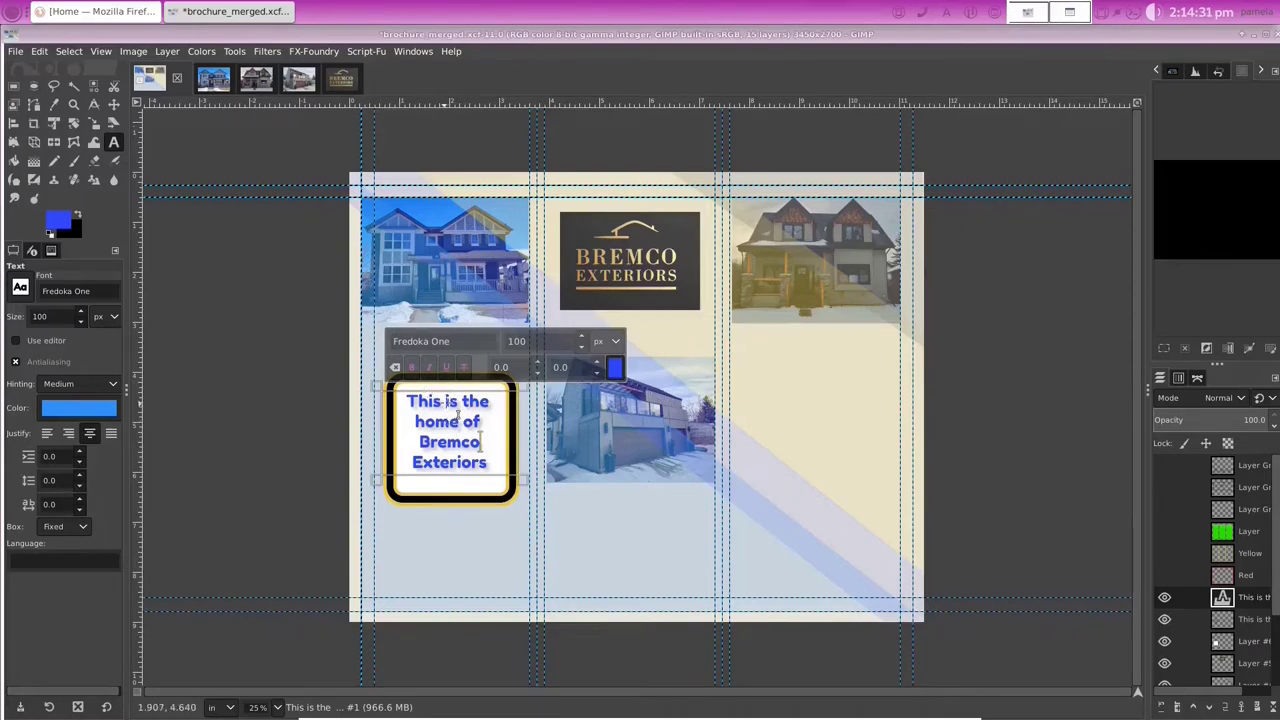
left_click_drag(446, 390, 447, 392)
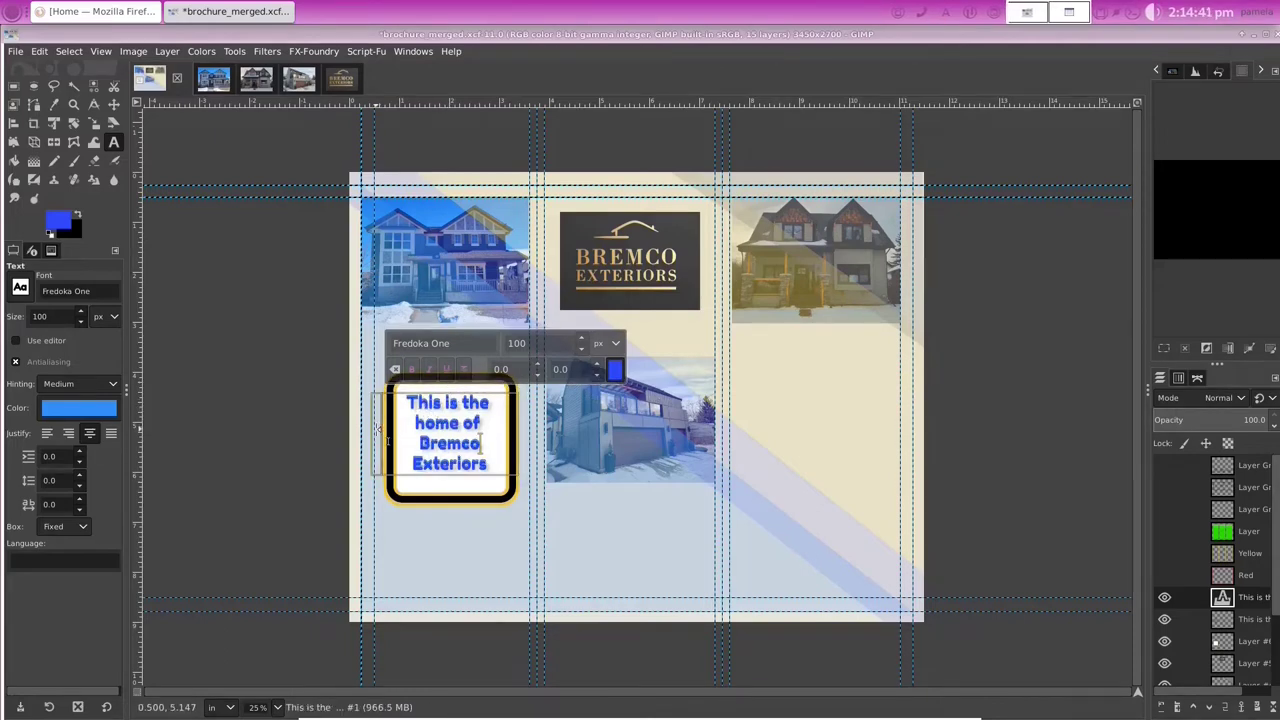
left_click_drag(377, 428, 382, 430)
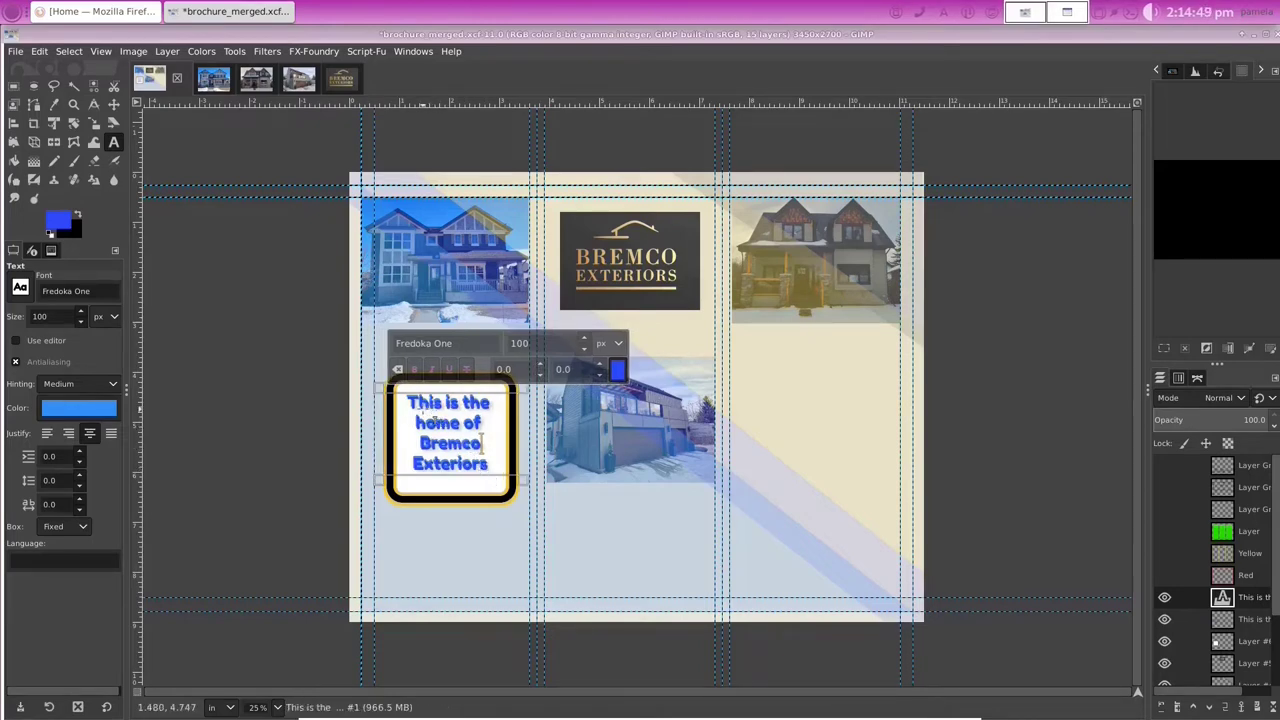
left_click(113, 104)
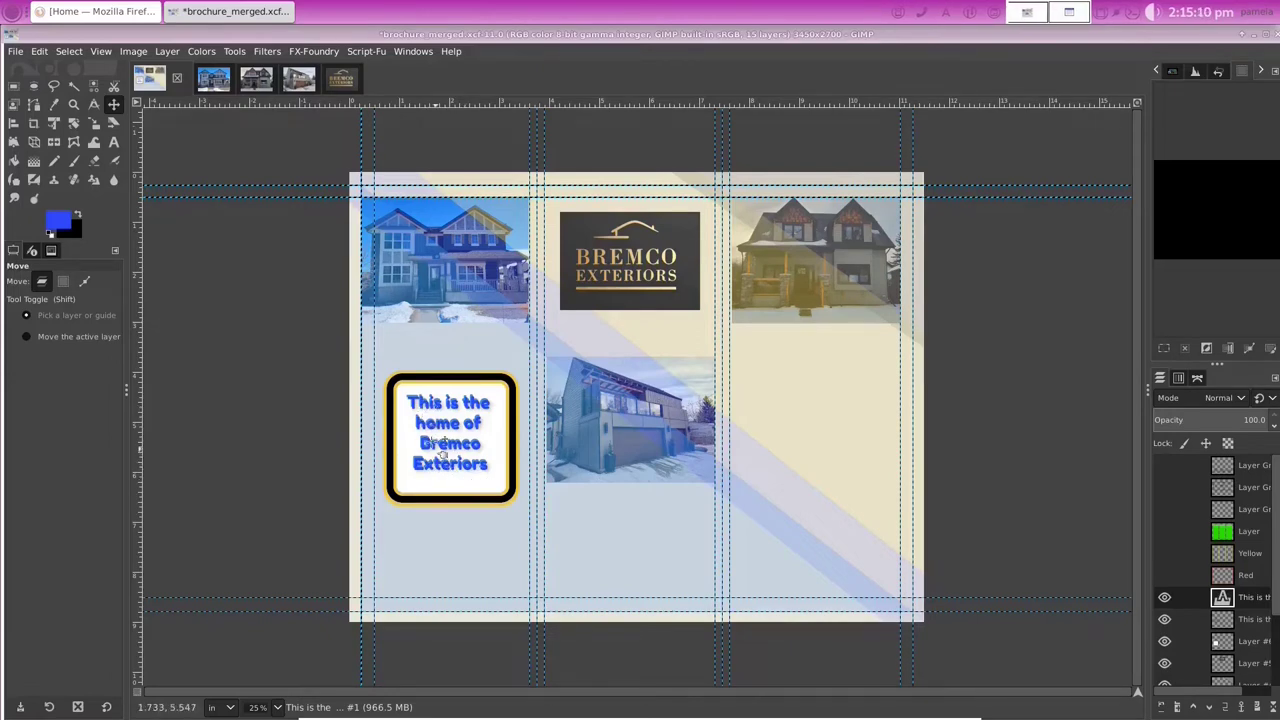
Step: Select all of the 'This is the home of Bremco Exteriors' callout text and colour it yellow
left_click(115, 143)
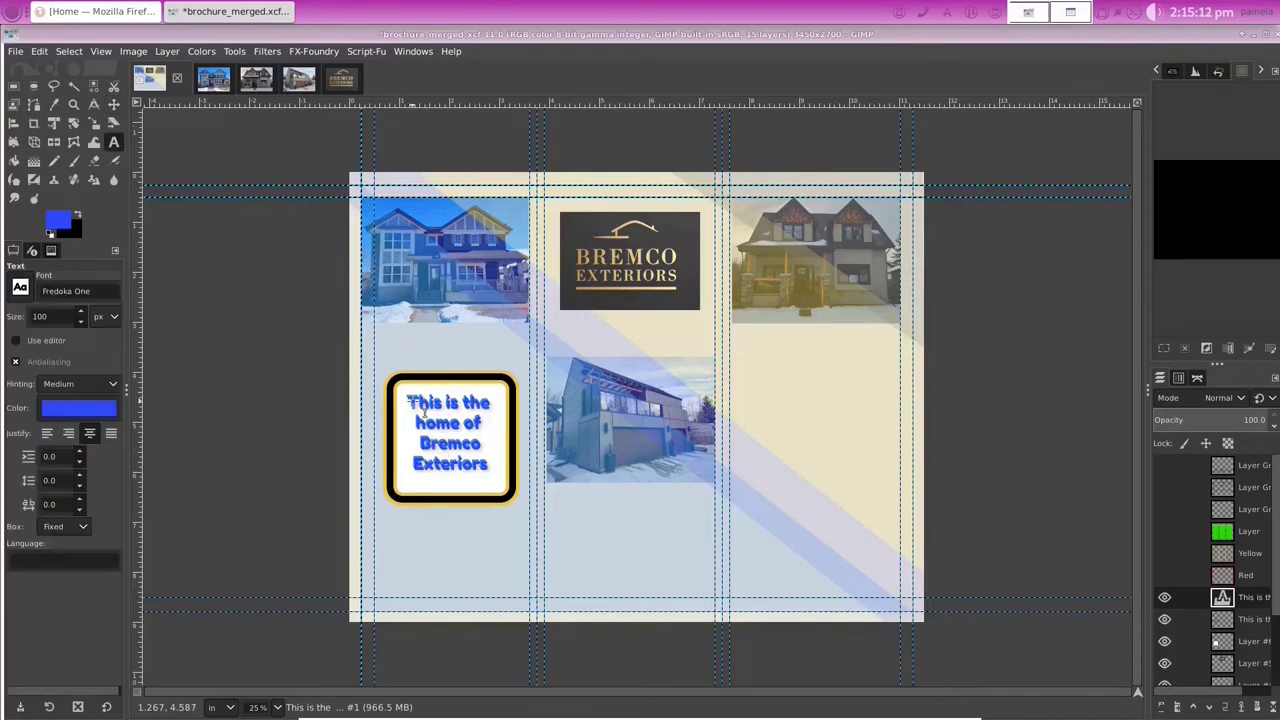
left_click(406, 400)
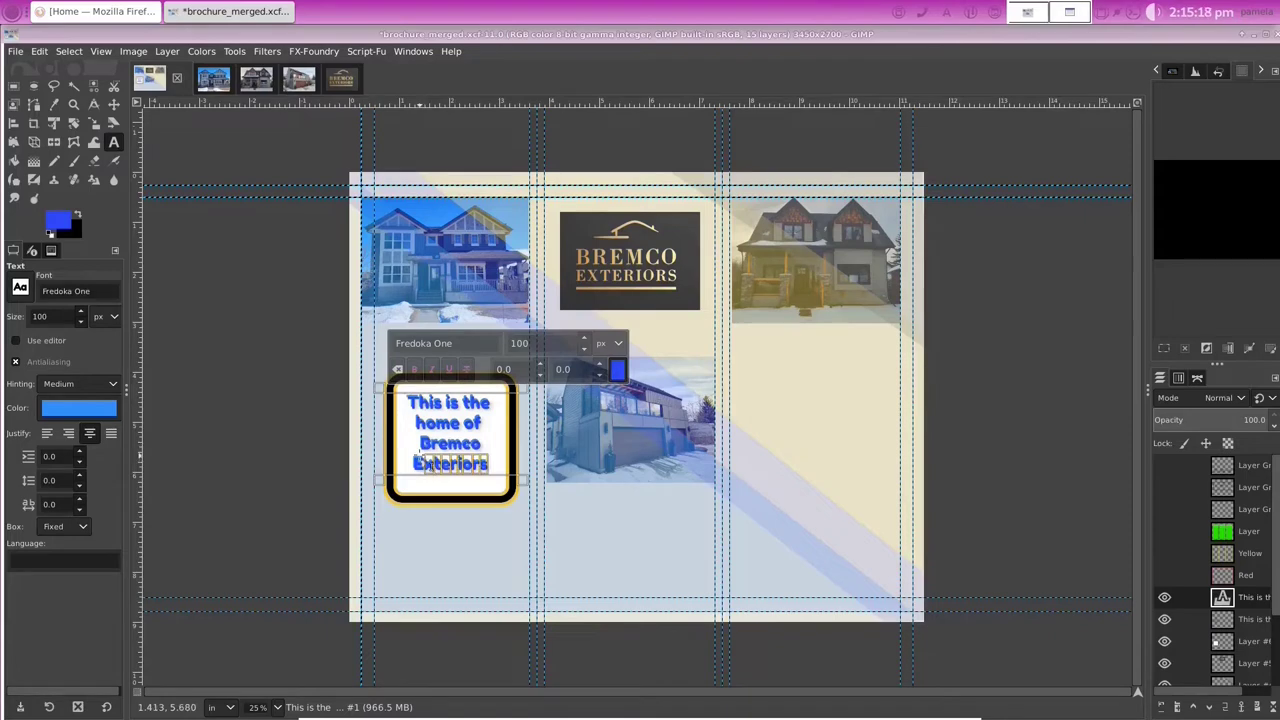
key("ctrl+a")
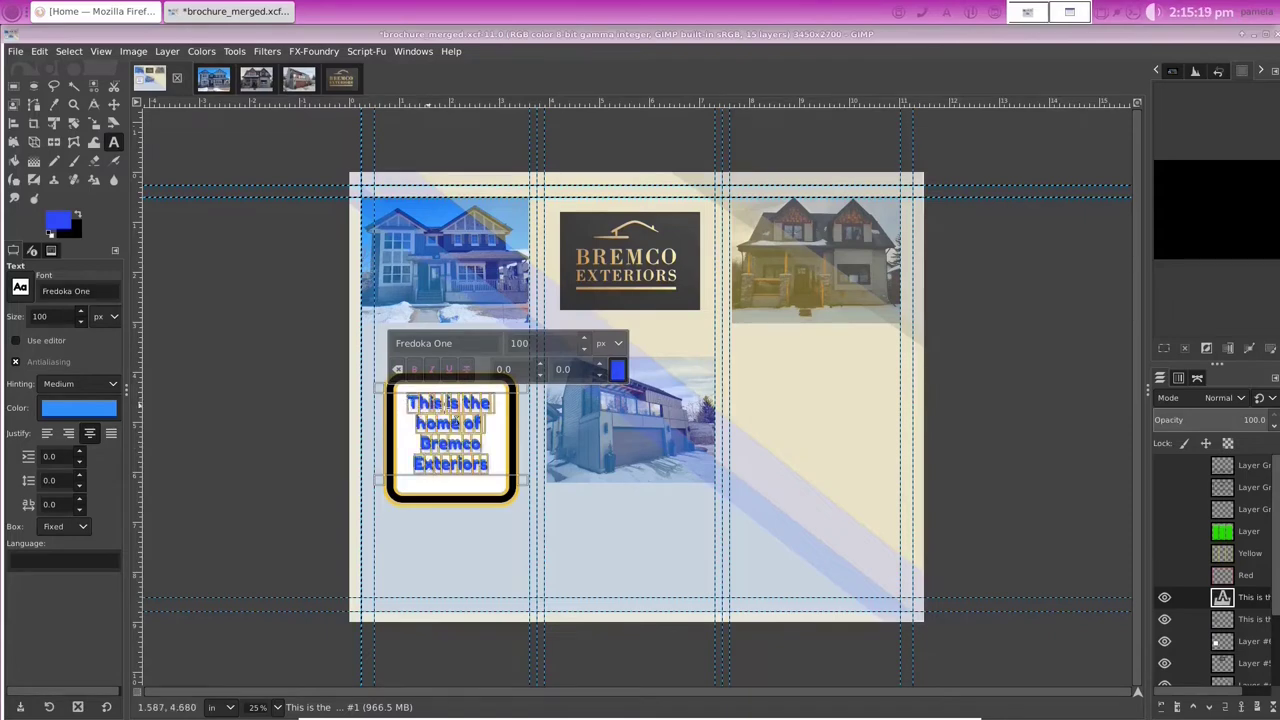
left_click(617, 369)
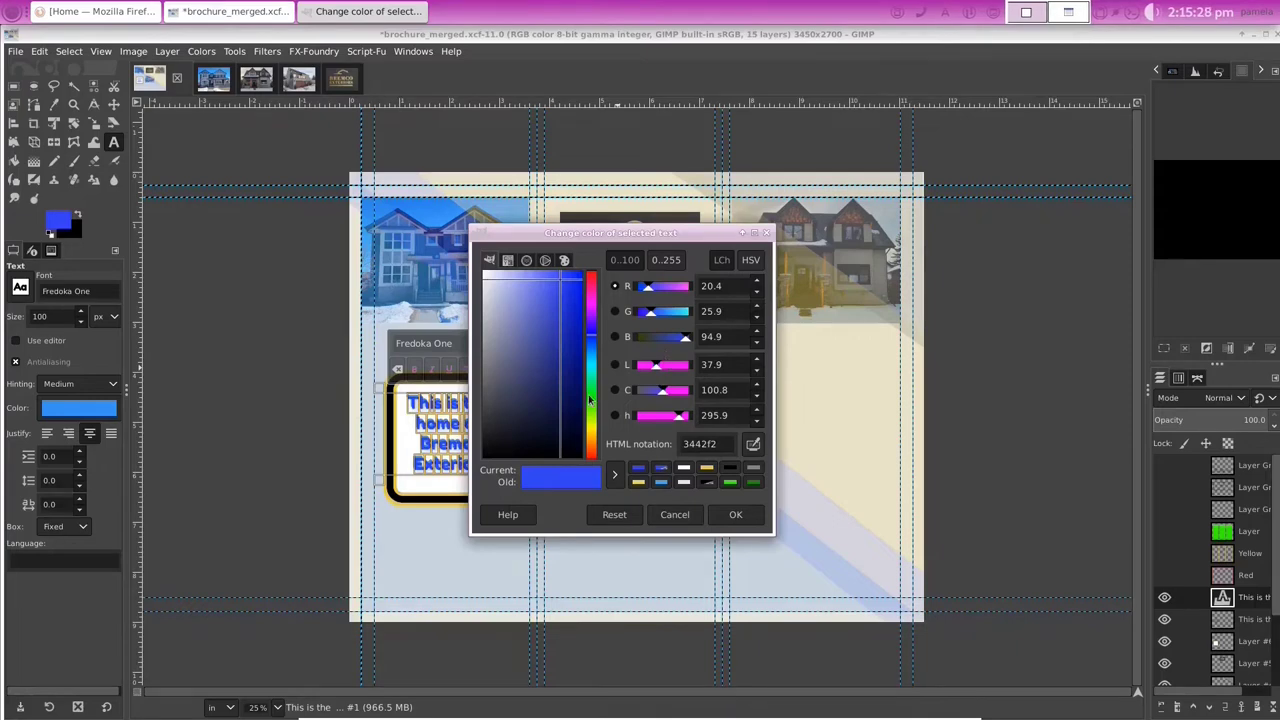
left_click(705, 474)
key("Return")
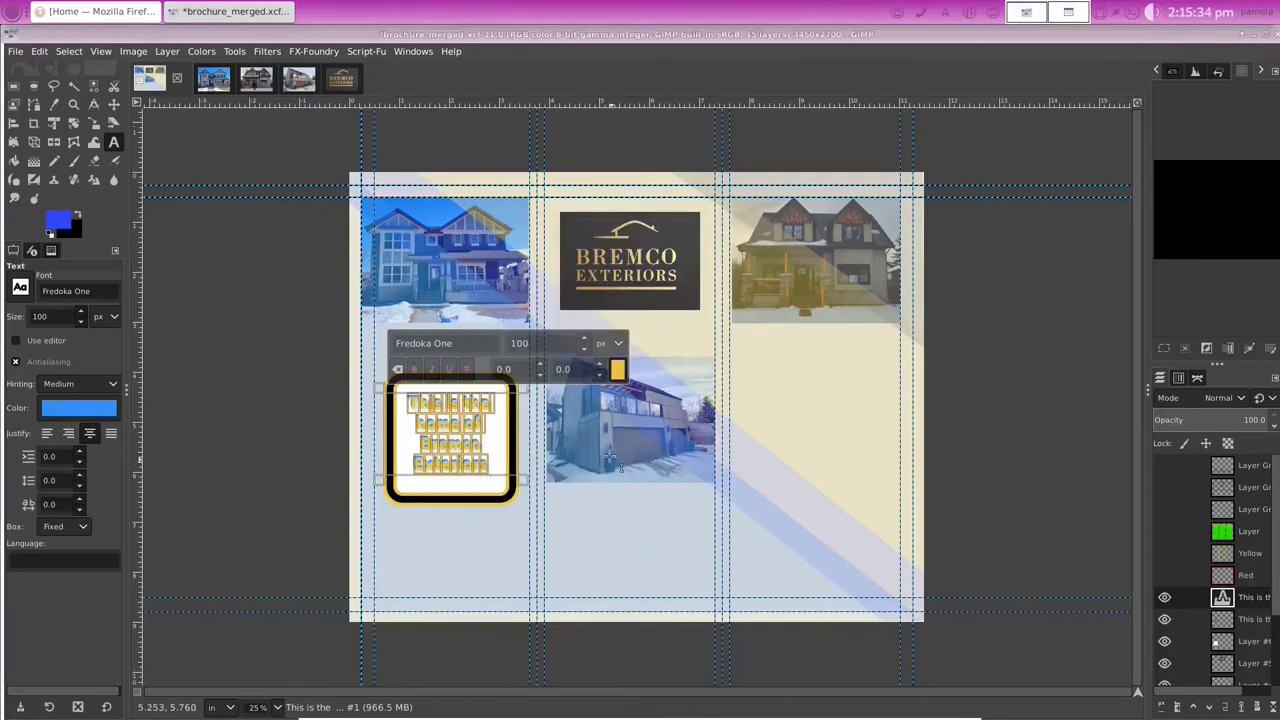
Step: Recolour the selected callout text blue, then settle on black
left_click(618, 371)
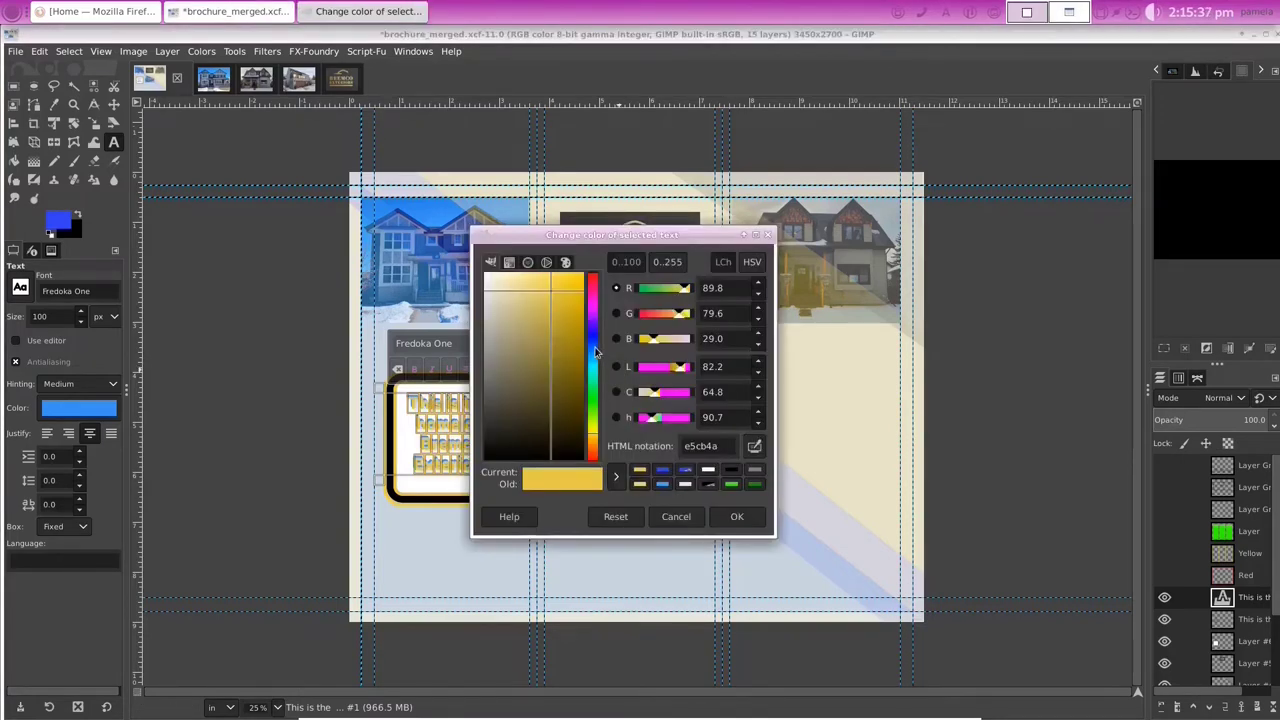
left_click(594, 345)
key("Return")
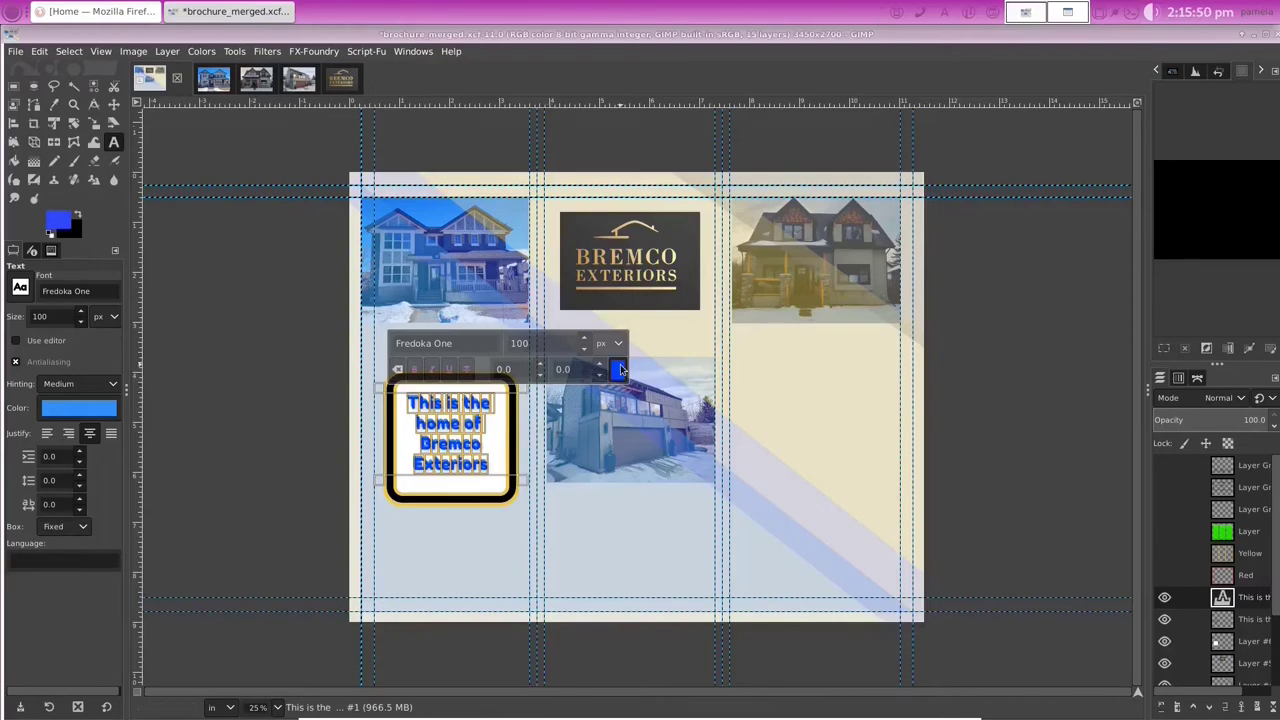
left_click(618, 369)
key("Return")
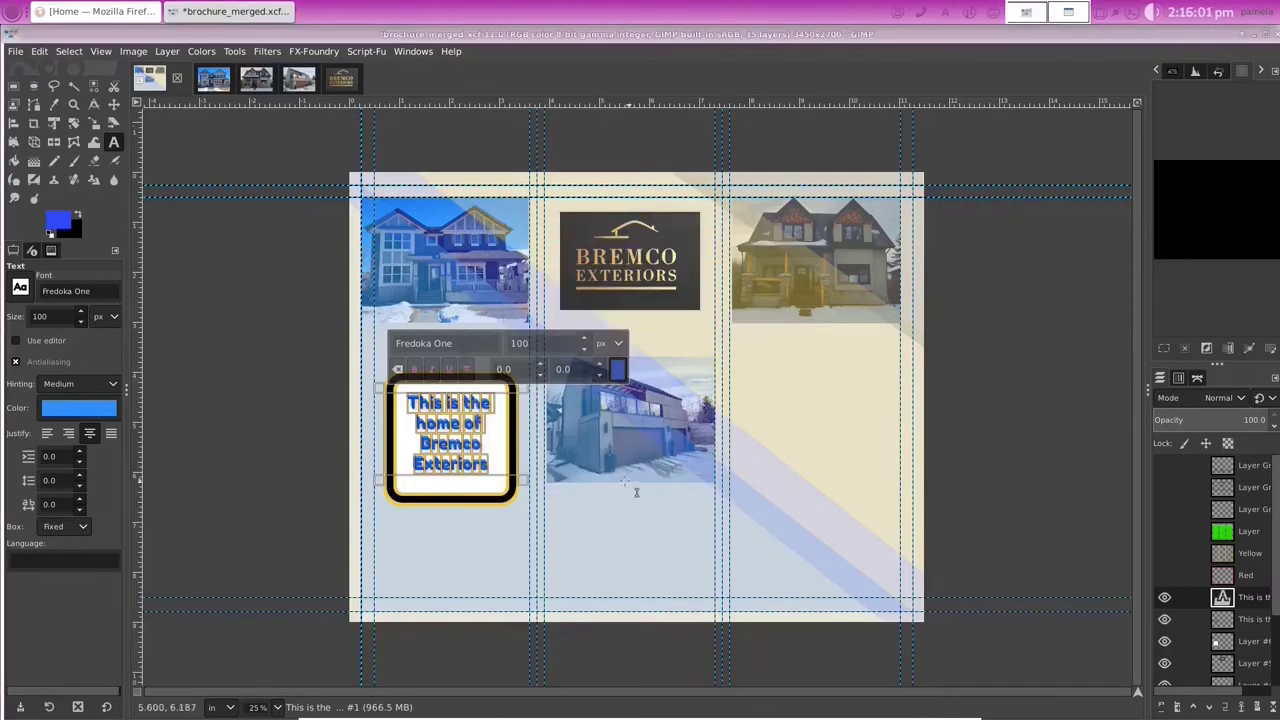
left_click(616, 370)
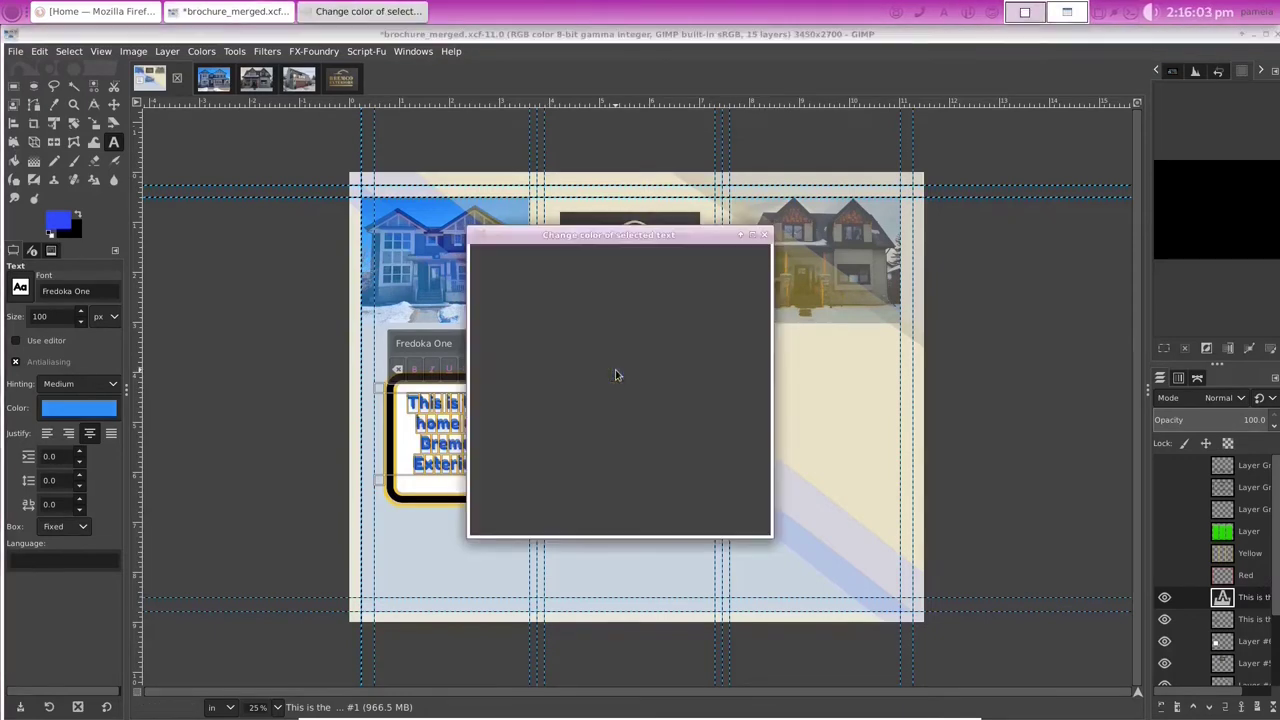
key("Return")
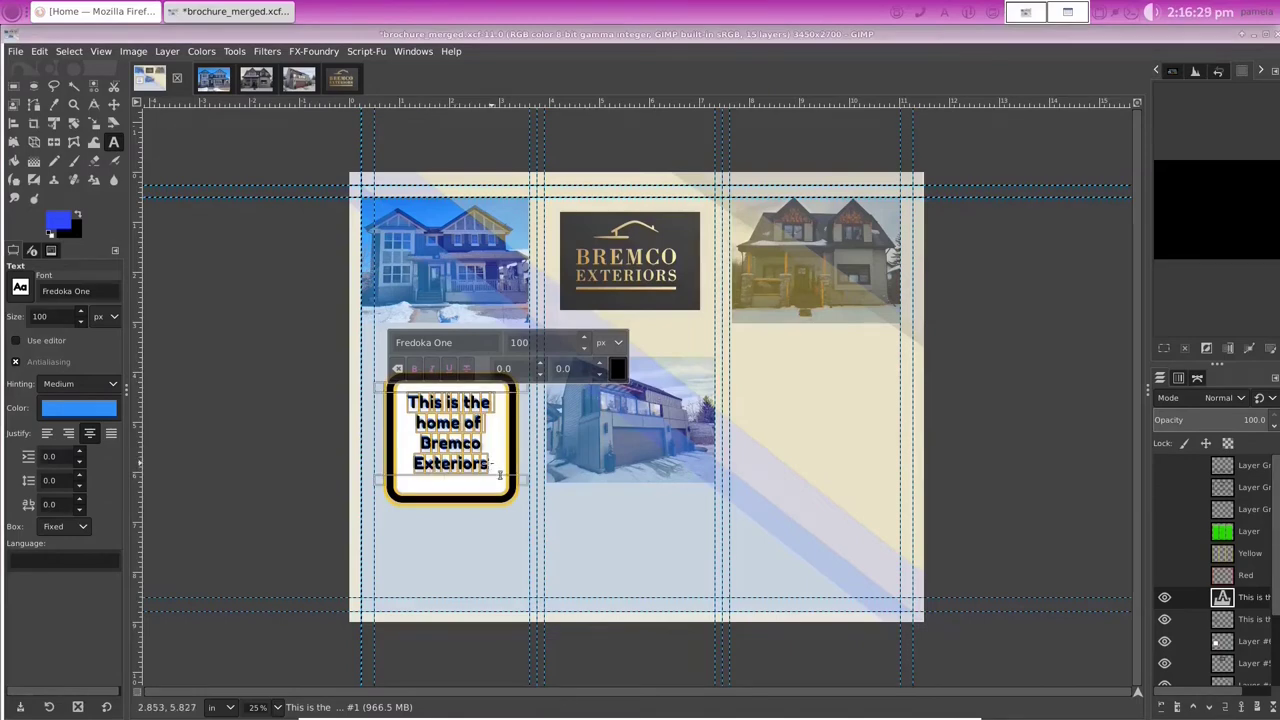
Step: At 50% zoom, change the callout text colour to dark grey 393939, then return to 25%
left_click(273, 709)
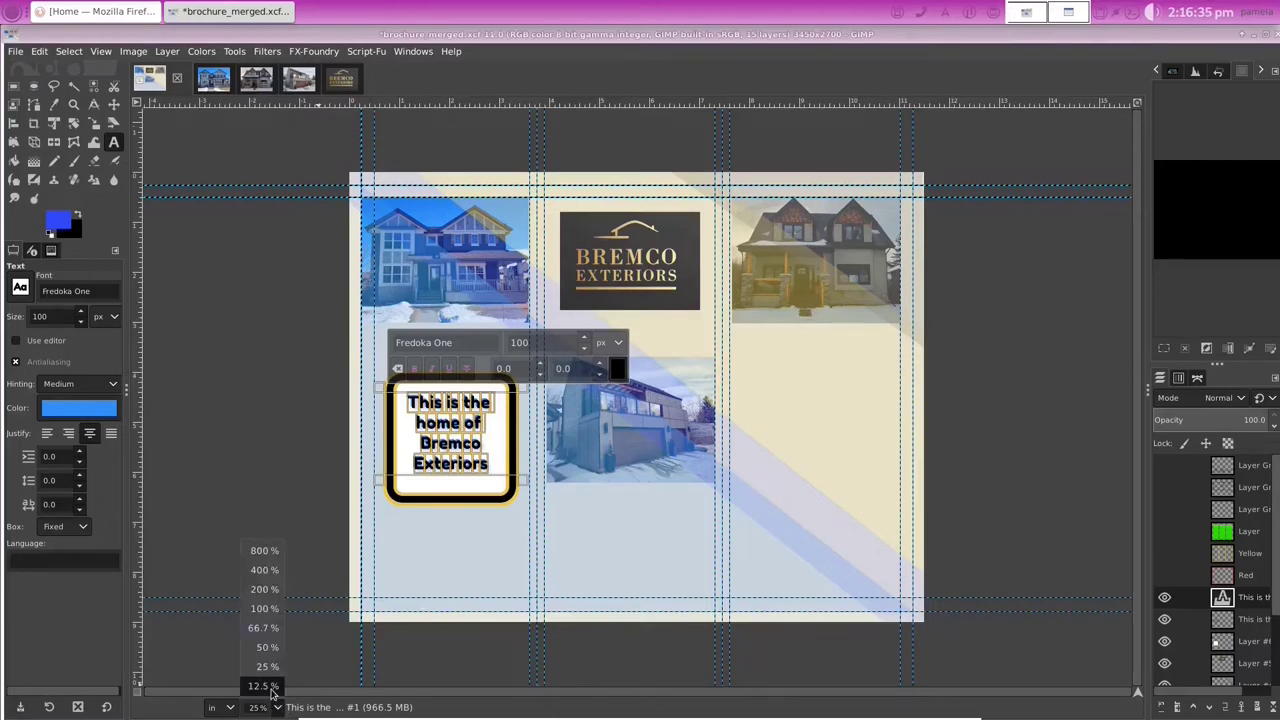
left_click(266, 647)
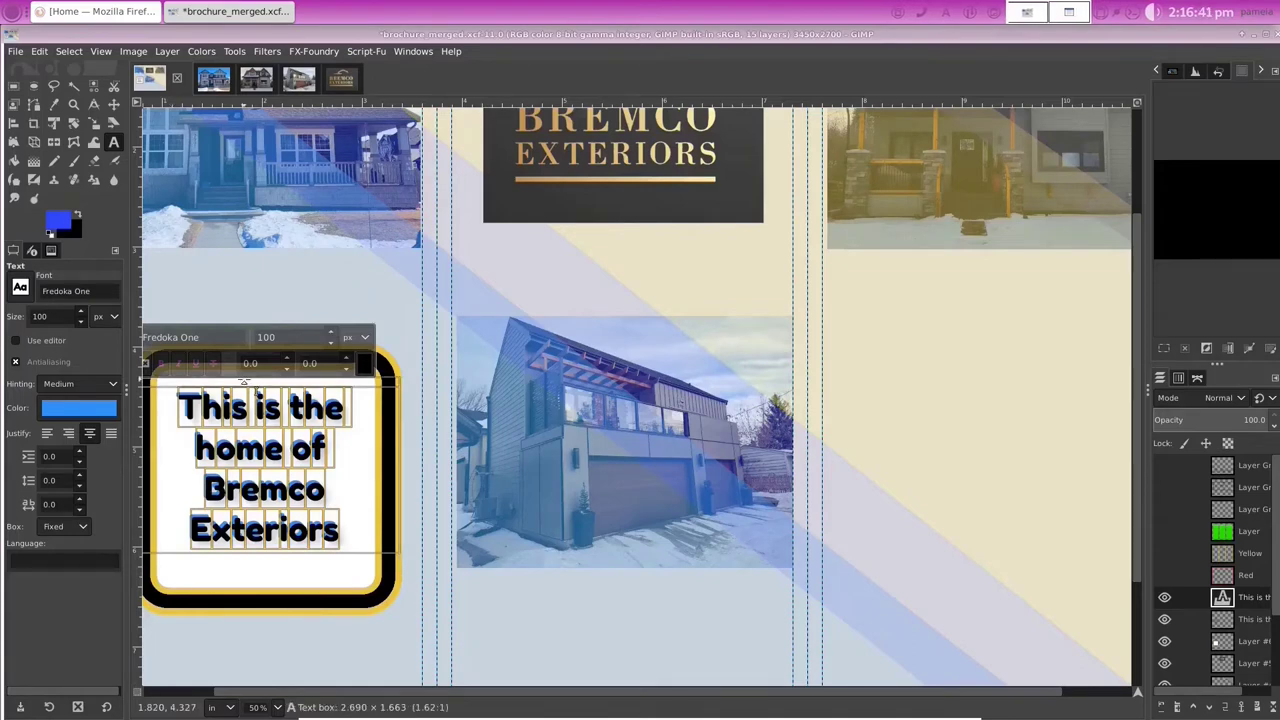
left_click_drag(244, 382, 242, 380)
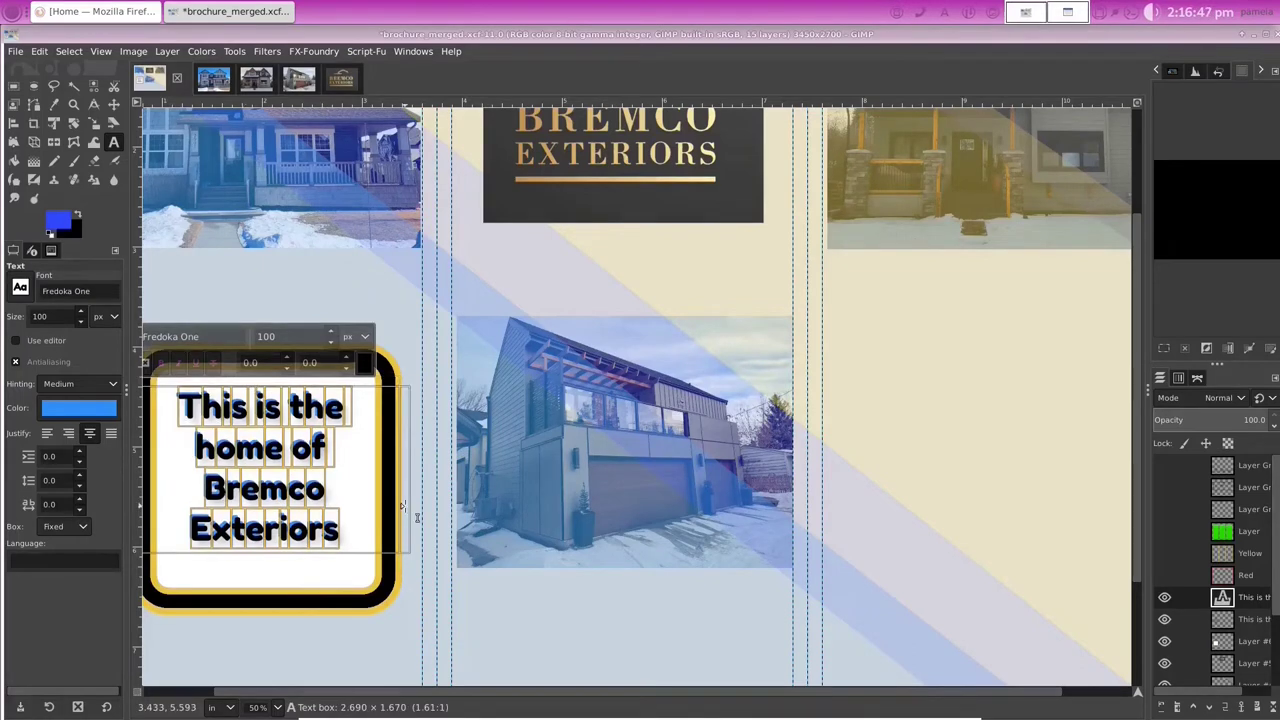
left_click(363, 362)
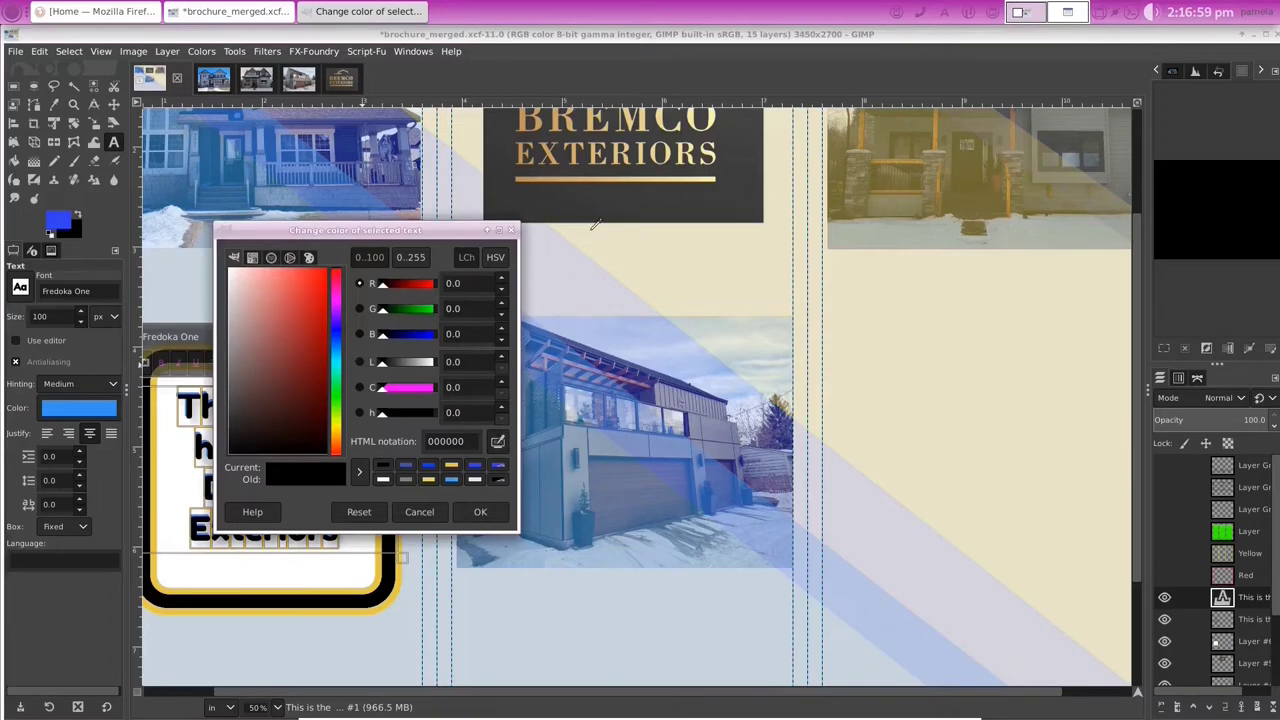
left_click(405, 480)
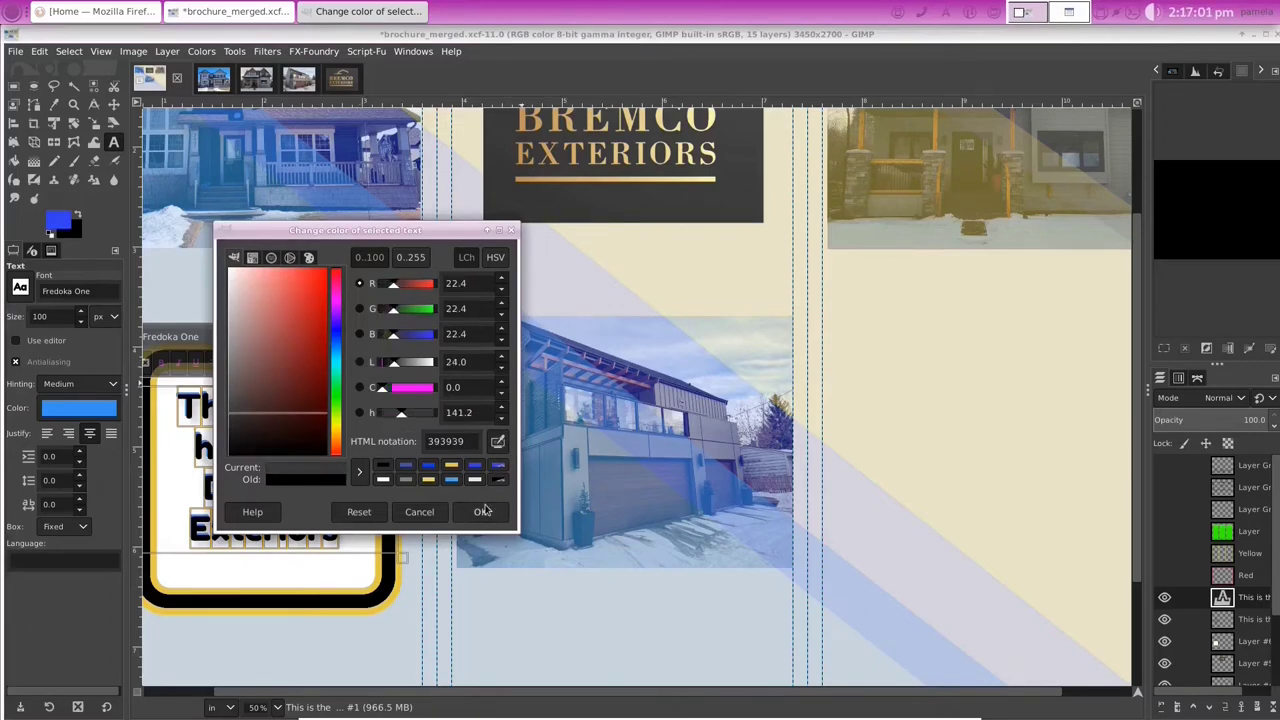
left_click(483, 511)
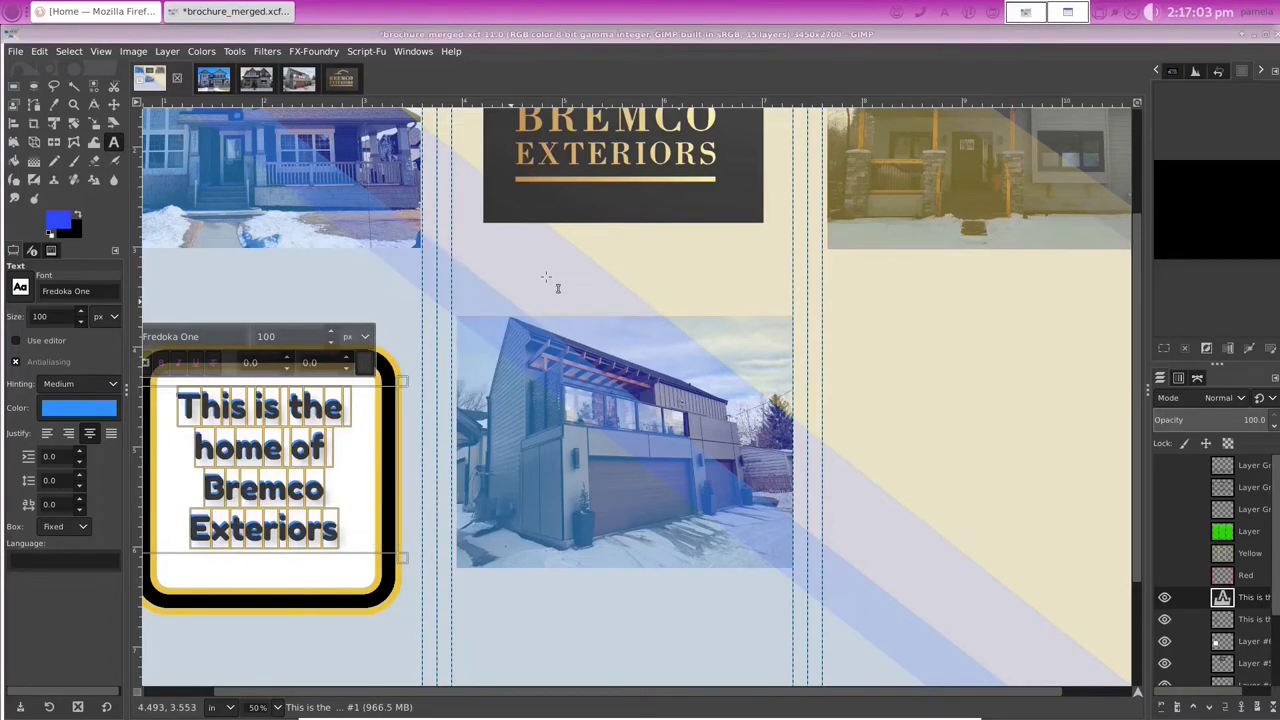
left_click(276, 708)
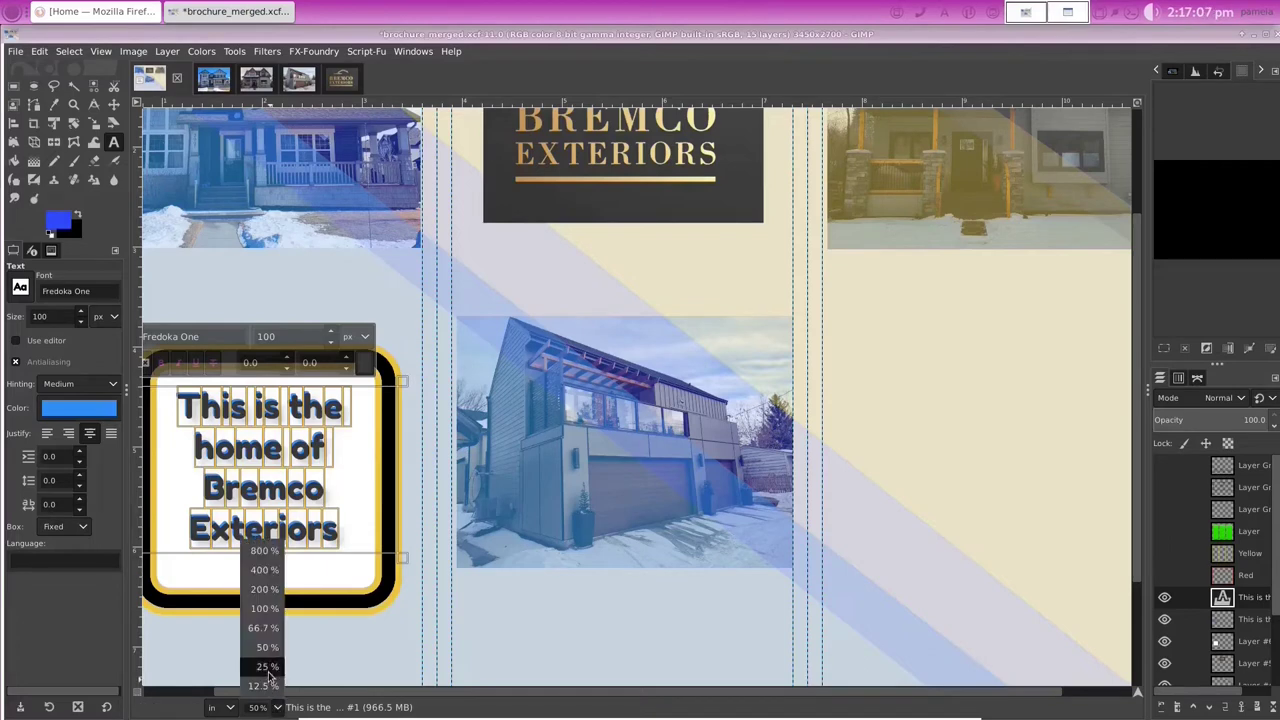
left_click(265, 667)
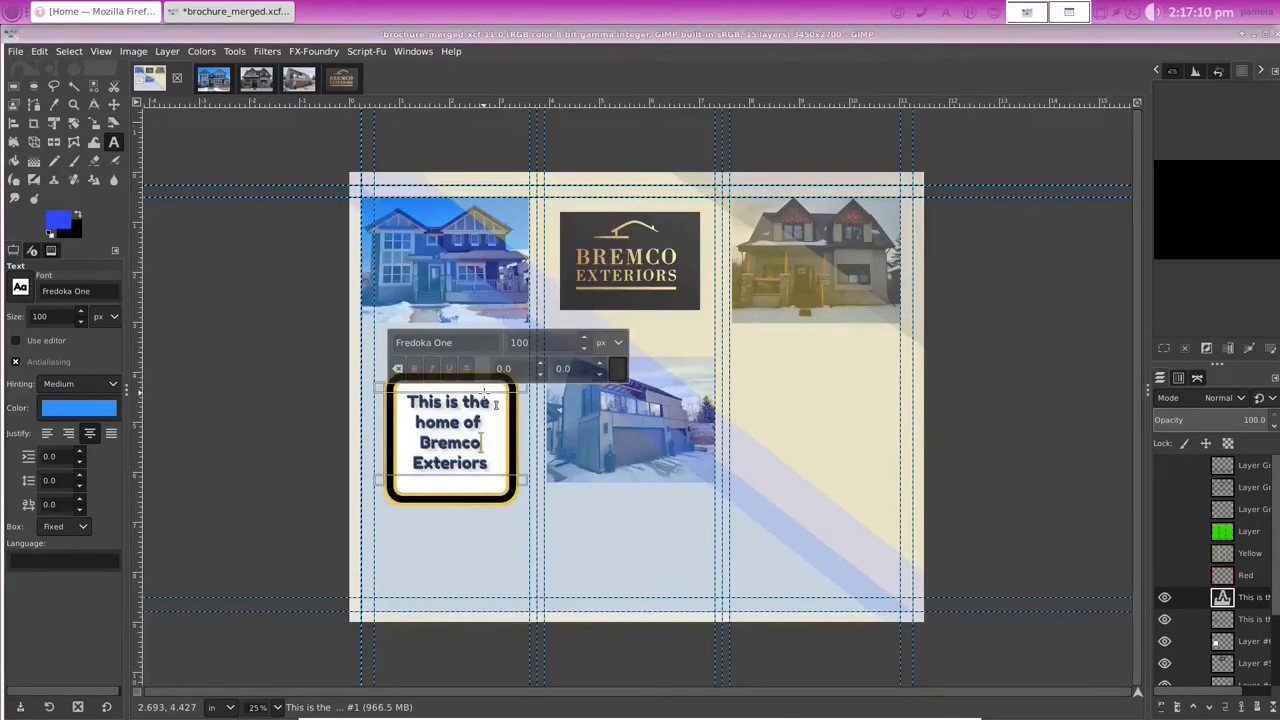
Step: Leave text editing and add a transparent 3450×2700 layer above the callout text layer
key("Escape")
key("m")
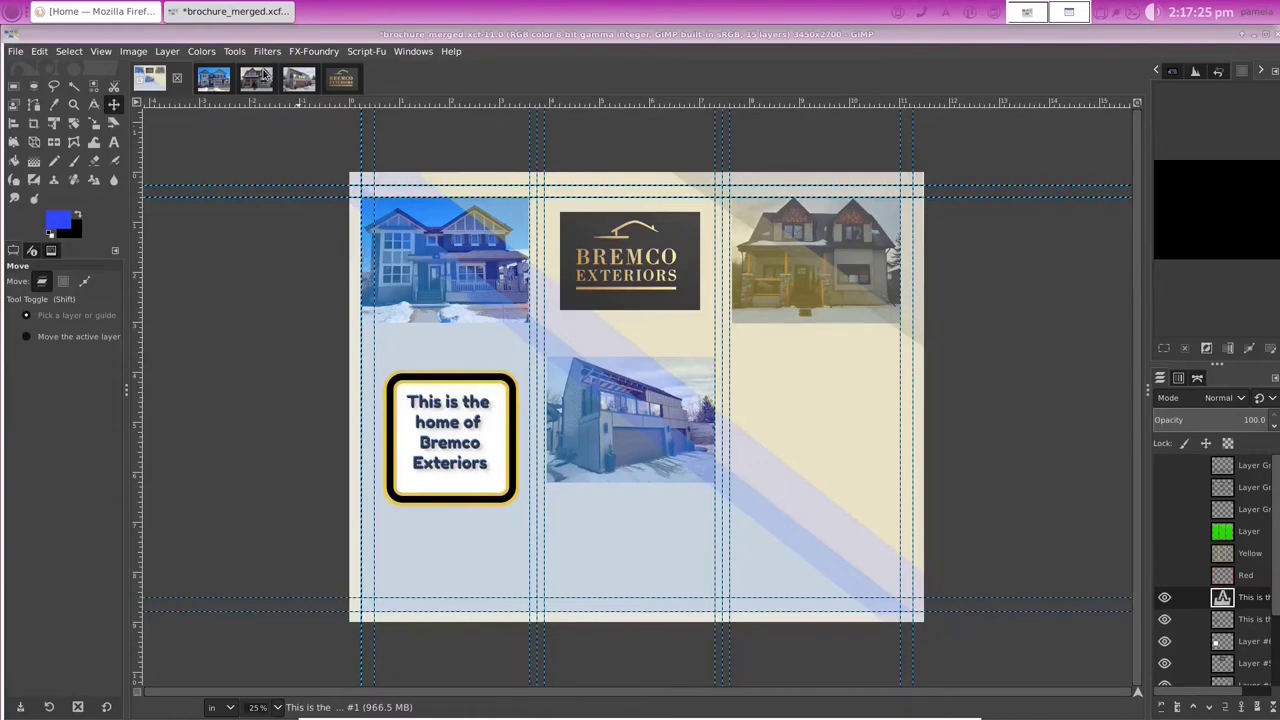
left_click(167, 52)
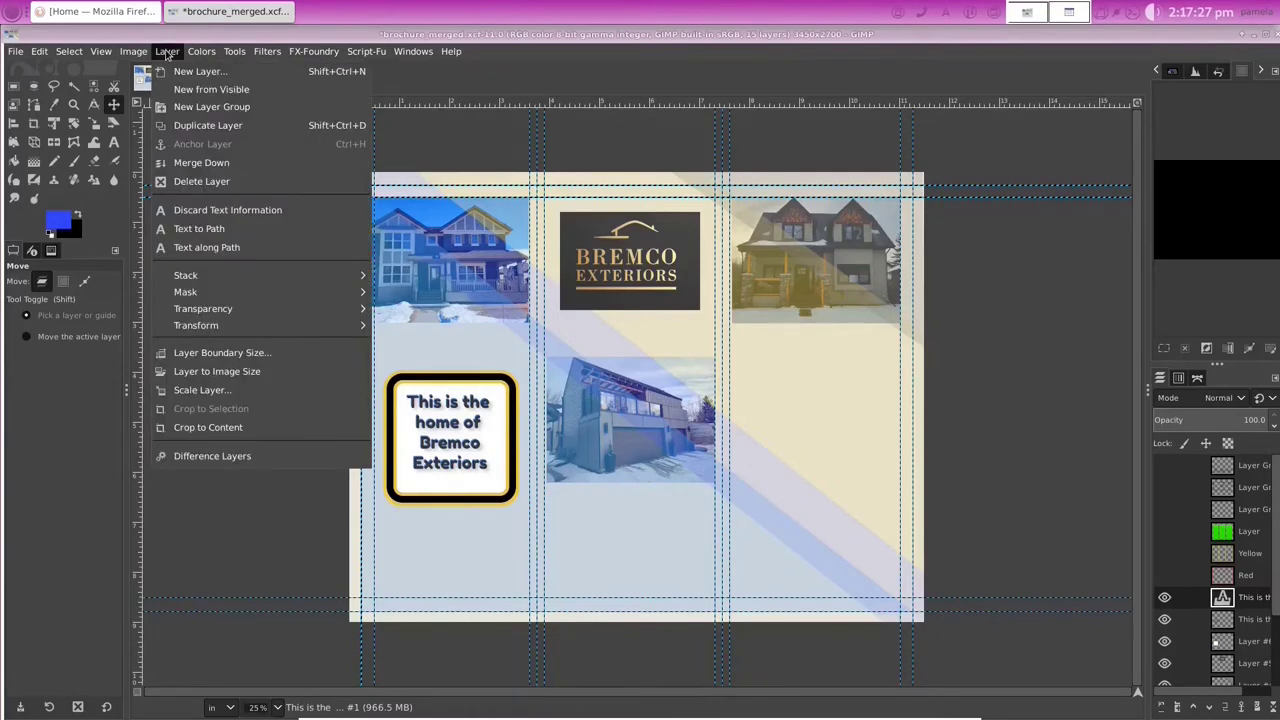
left_click(200, 71)
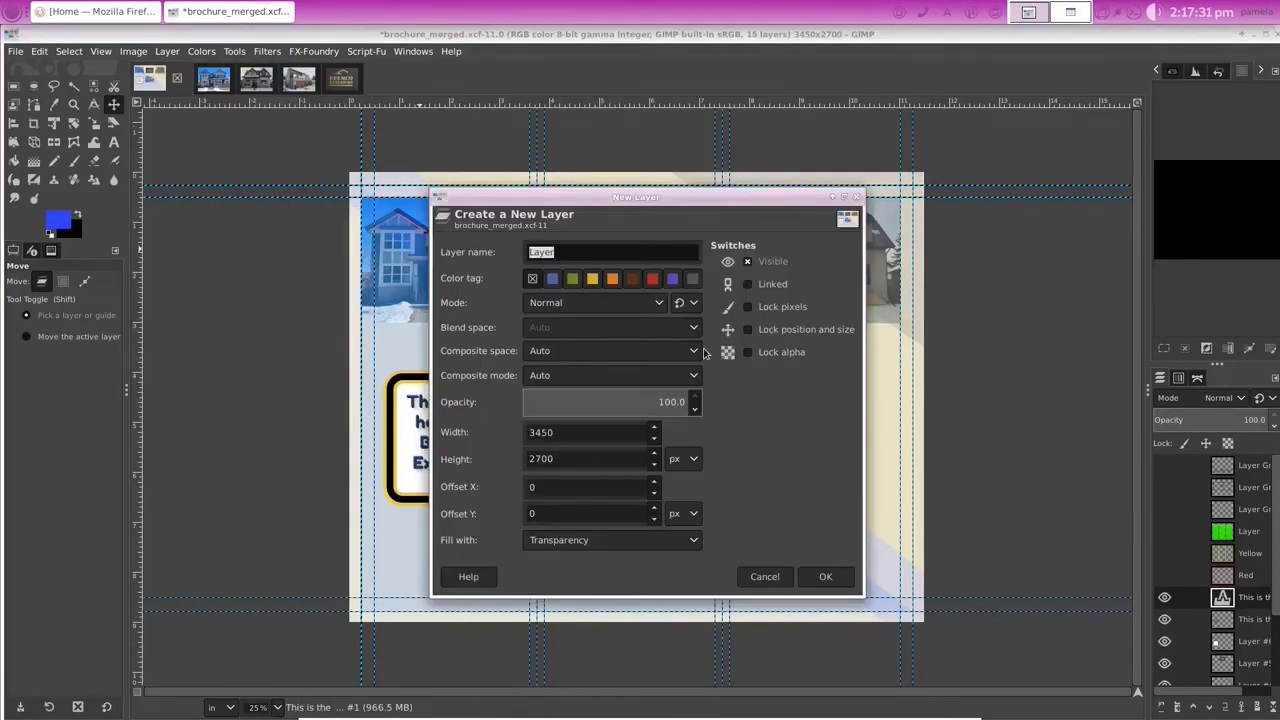
left_click(825, 576)
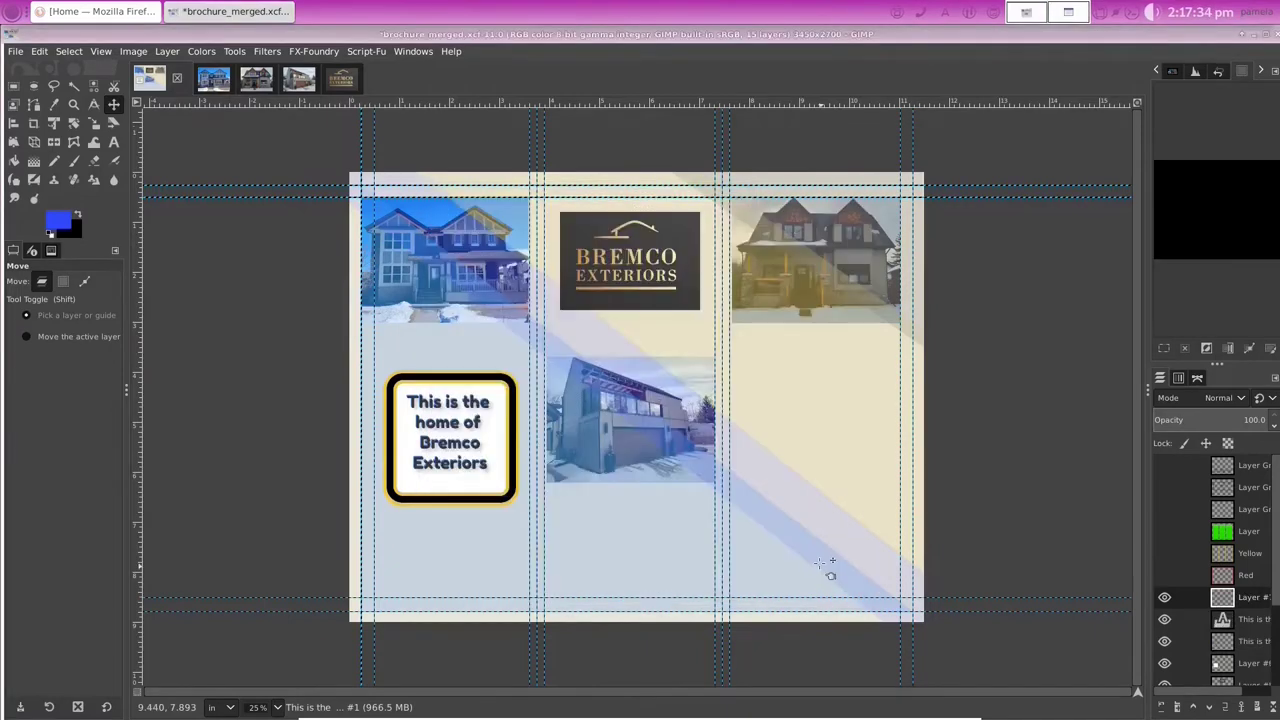
left_click(33, 86)
Step: Draw an oval selection below the right-hand house photo and widen it on both sides
left_click_drag(752, 376, 881, 567)
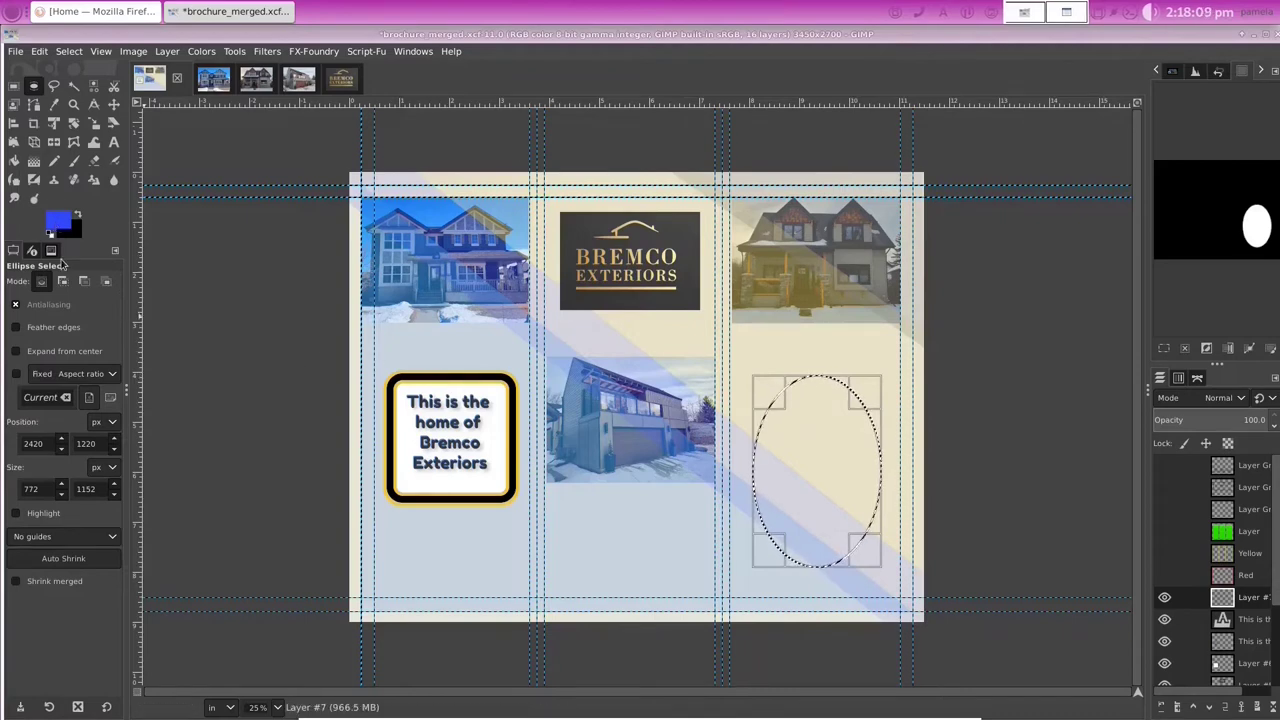
left_click(69, 51)
key("Escape")
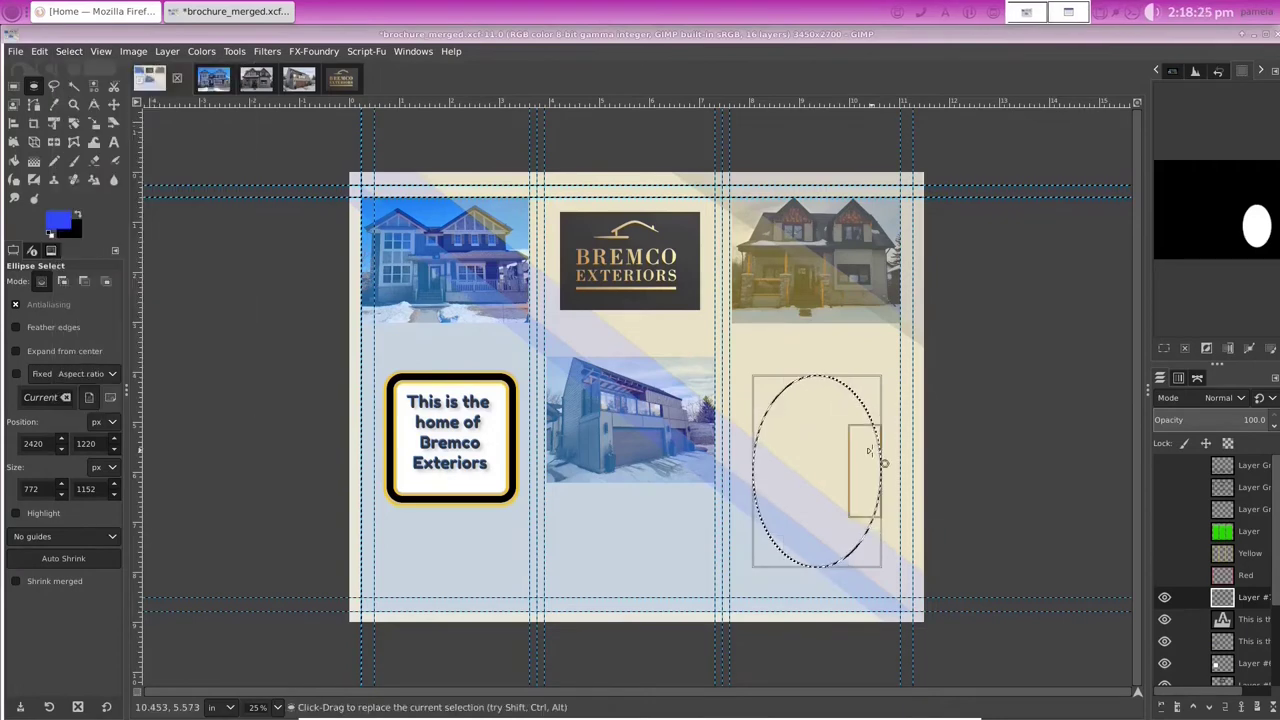
mouse_move(903, 449)
left_mouse_down()
mouse_move(876, 452)
mouse_move(889, 452)
left_mouse_up()
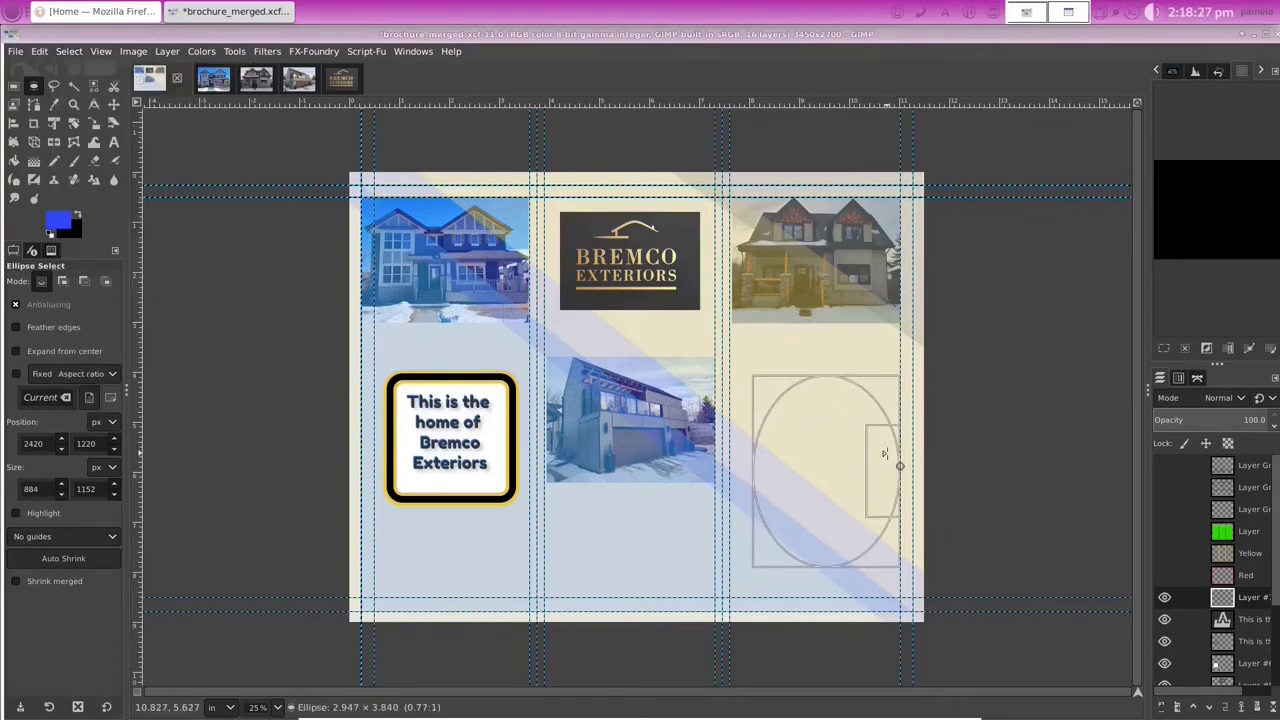
left_click_drag(757, 468, 734, 470)
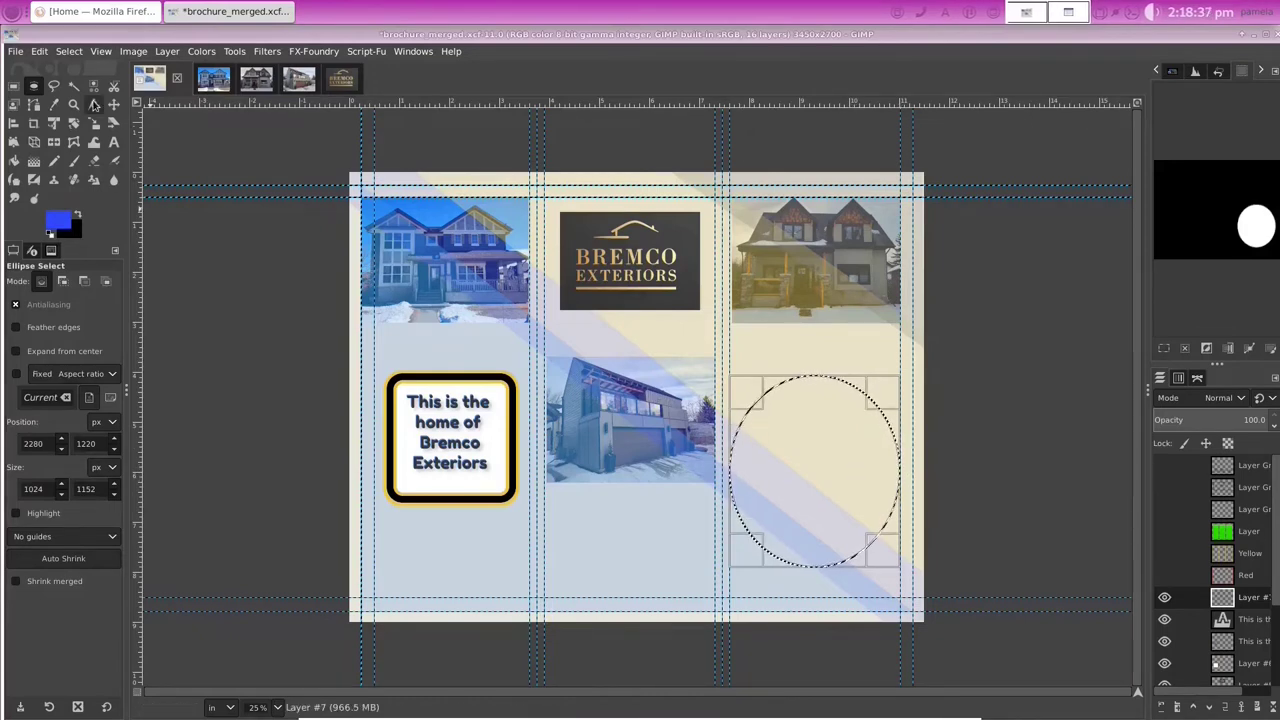
Step: Shrink the oval selection inward by 0.125 in, repeating the Shrink command several times
left_click(69, 51)
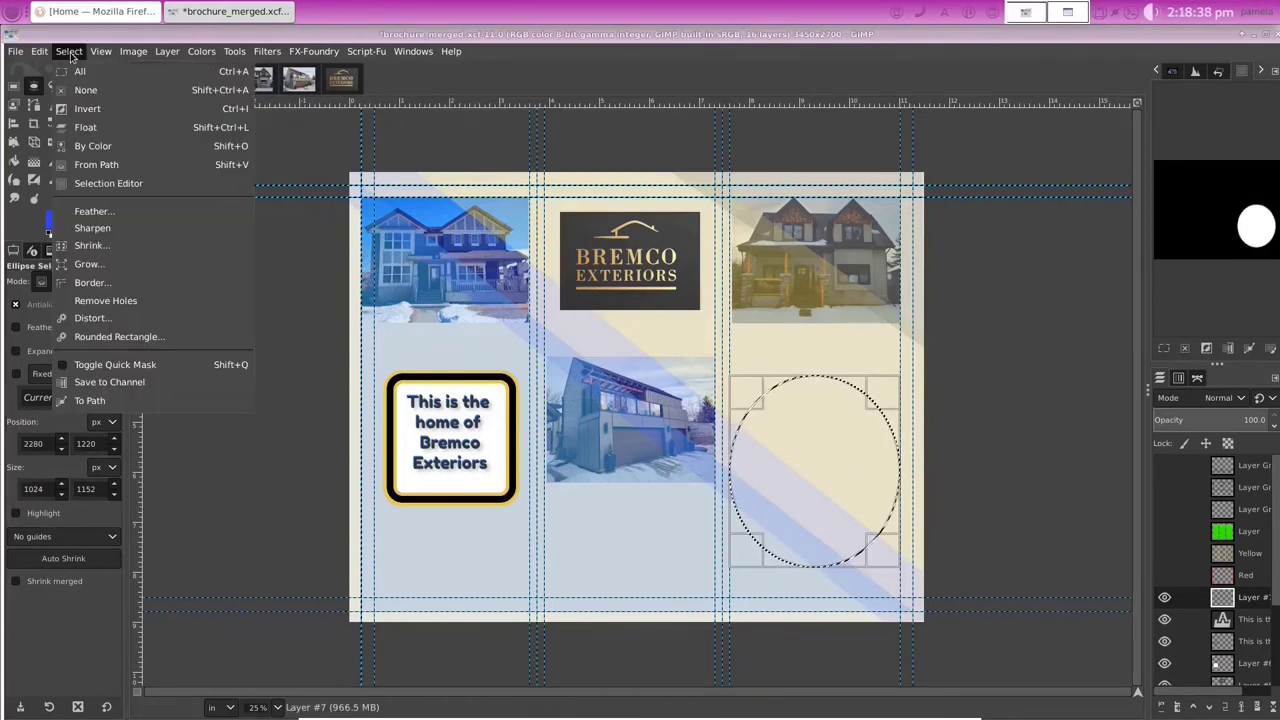
left_click(91, 246)
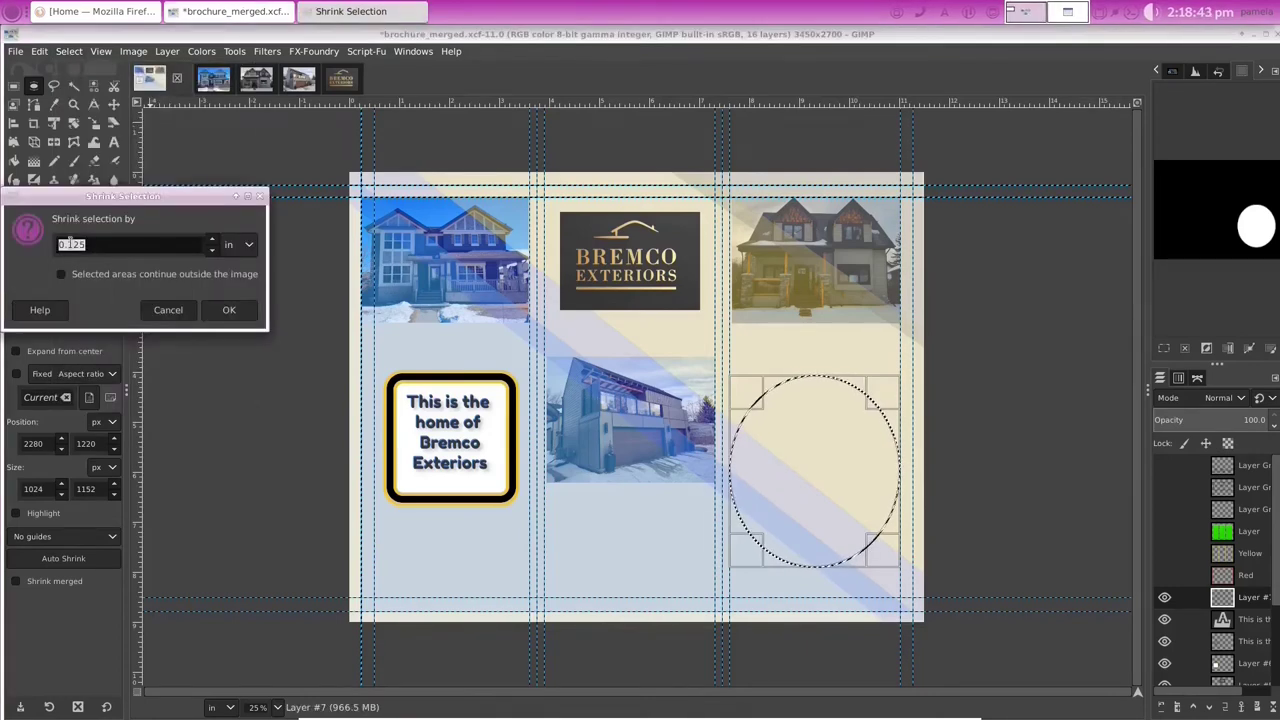
left_click(226, 310)
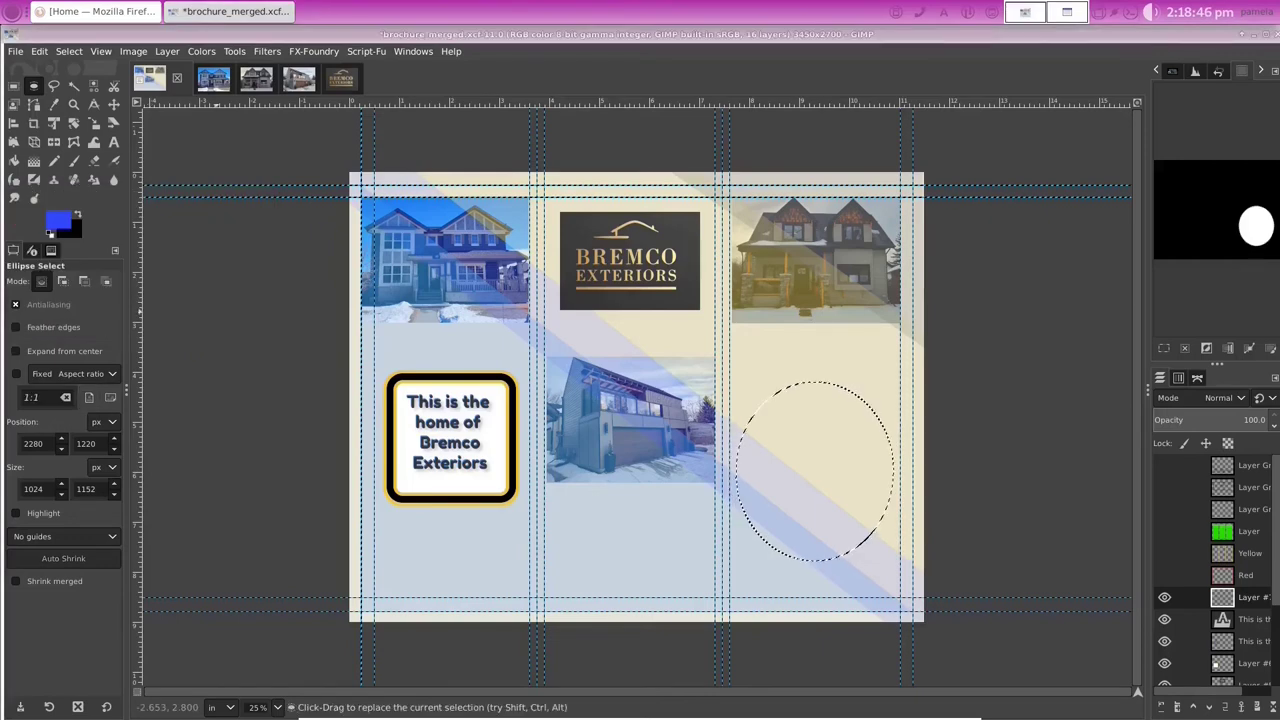
left_click(69, 52)
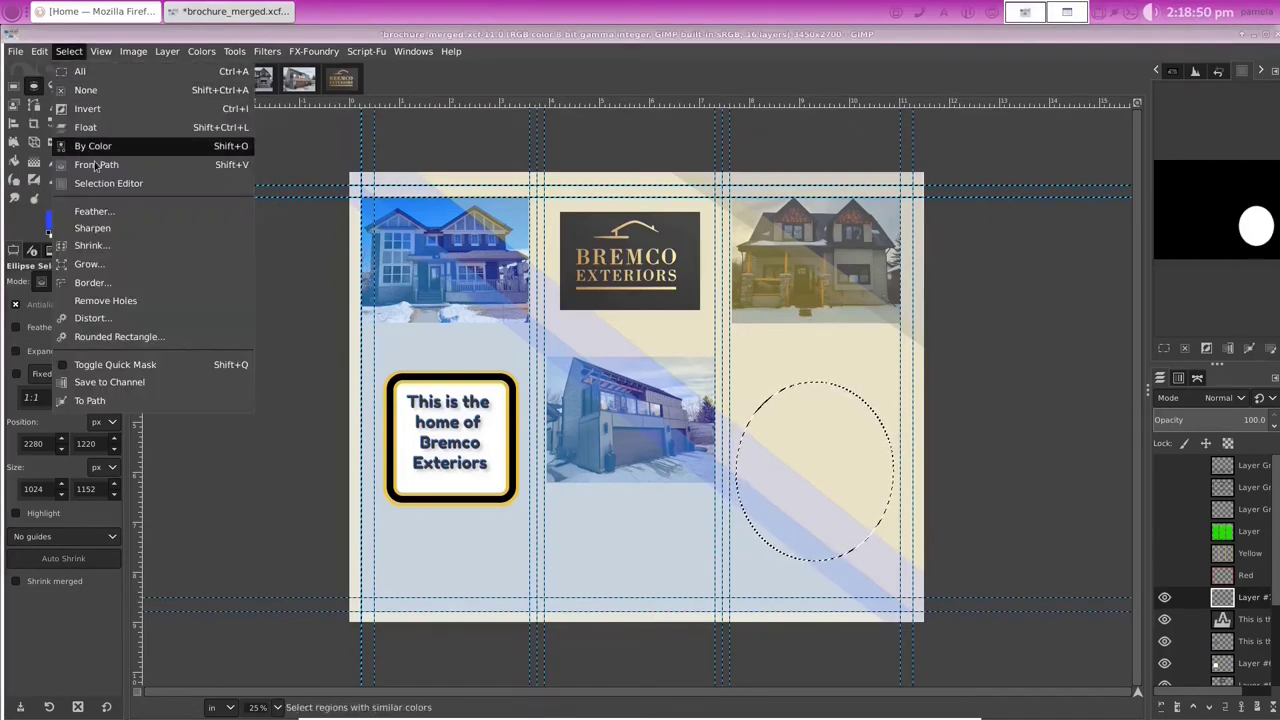
left_click(91, 245)
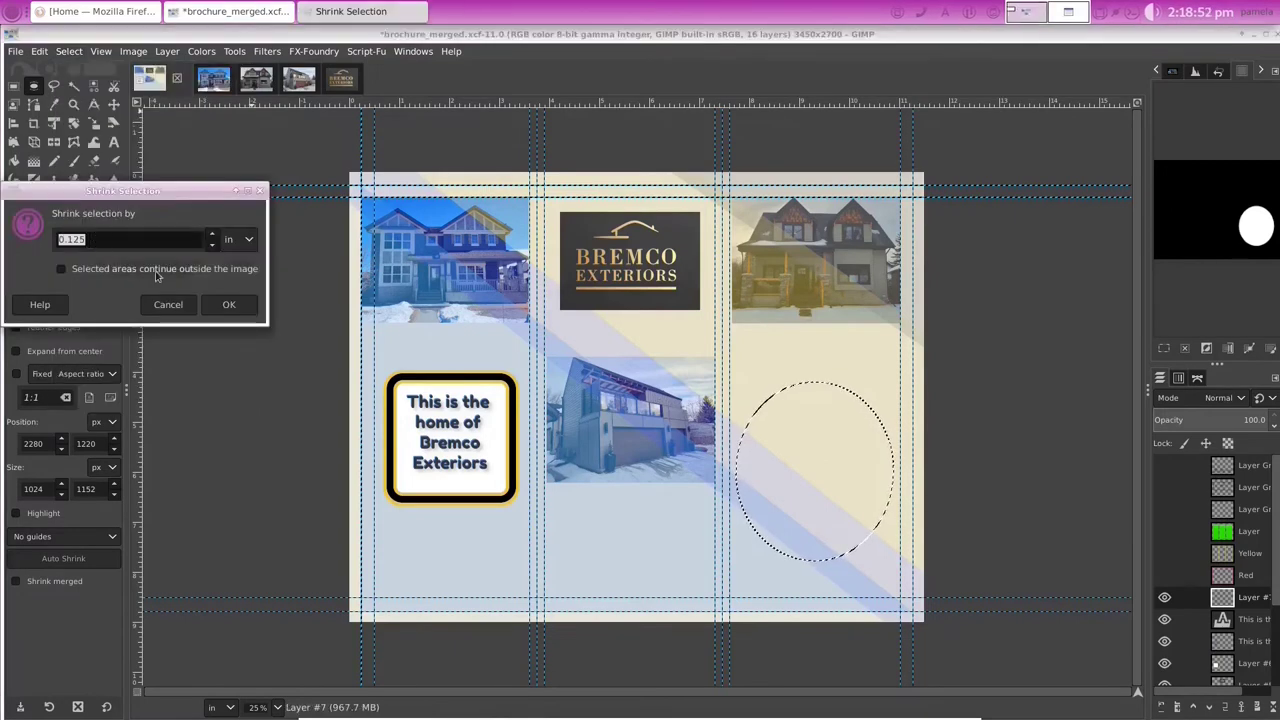
left_click(229, 305)
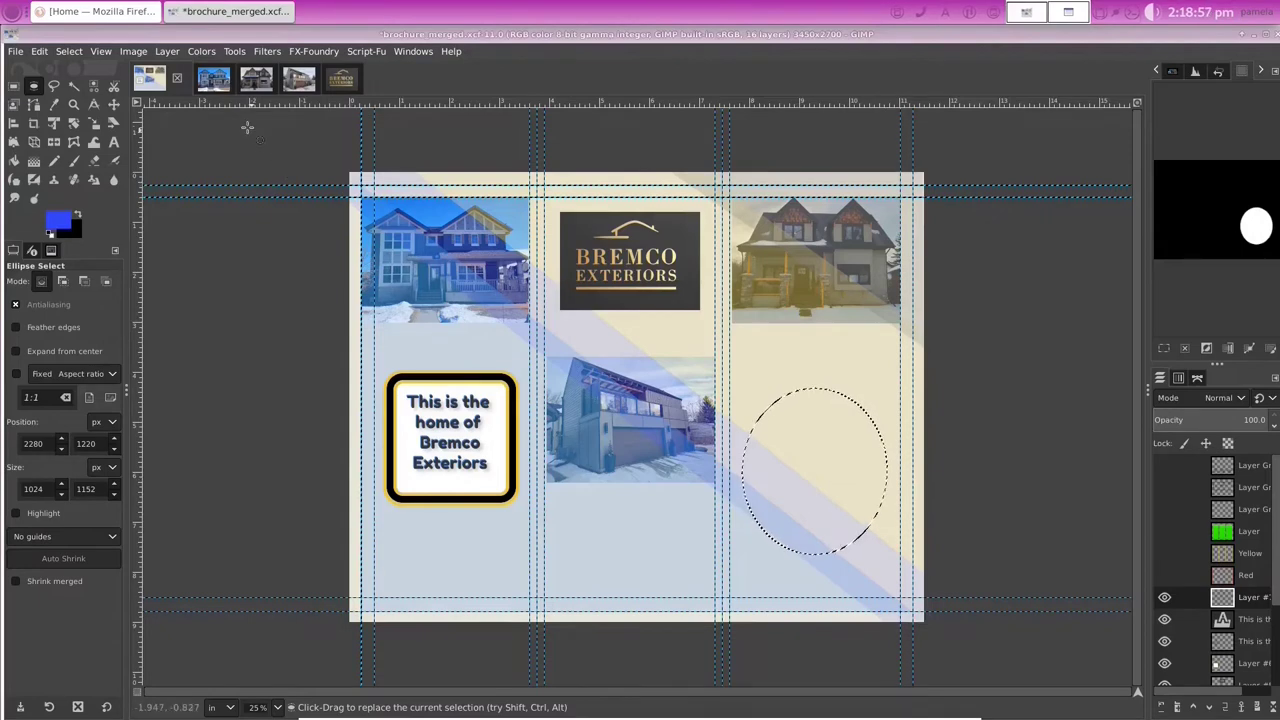
left_click(69, 51)
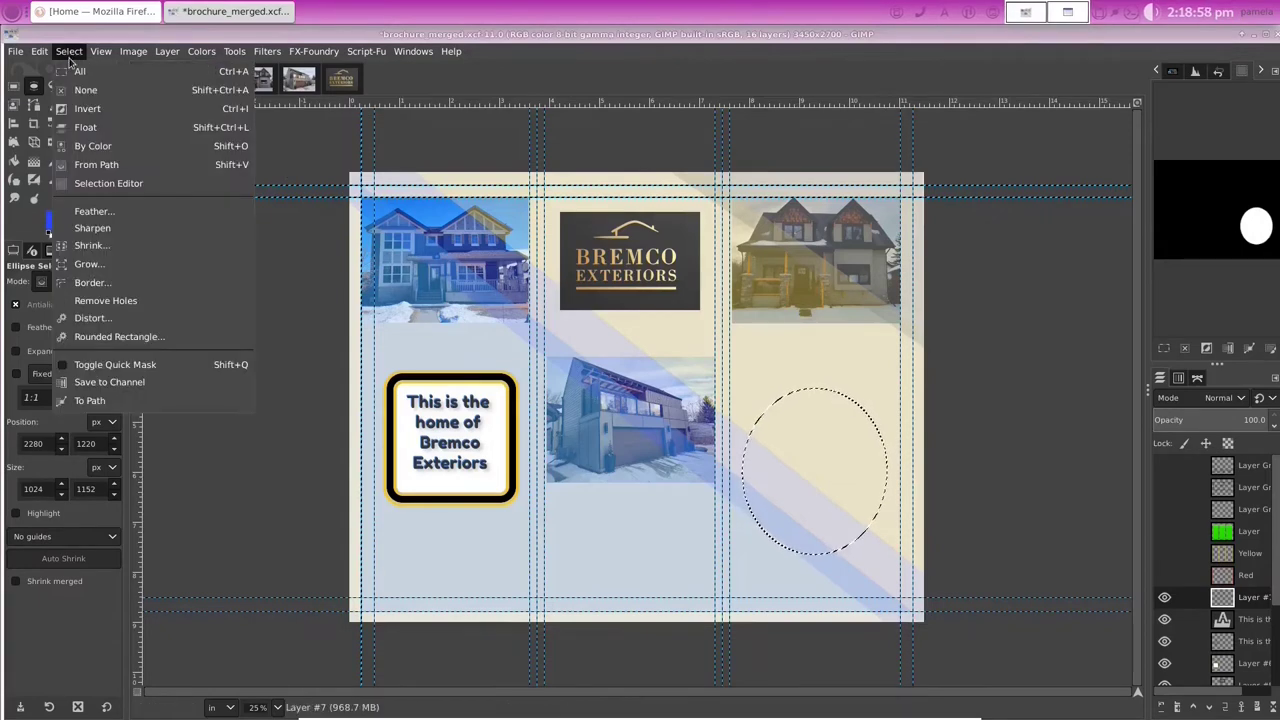
left_click(91, 245)
left_click(115, 243)
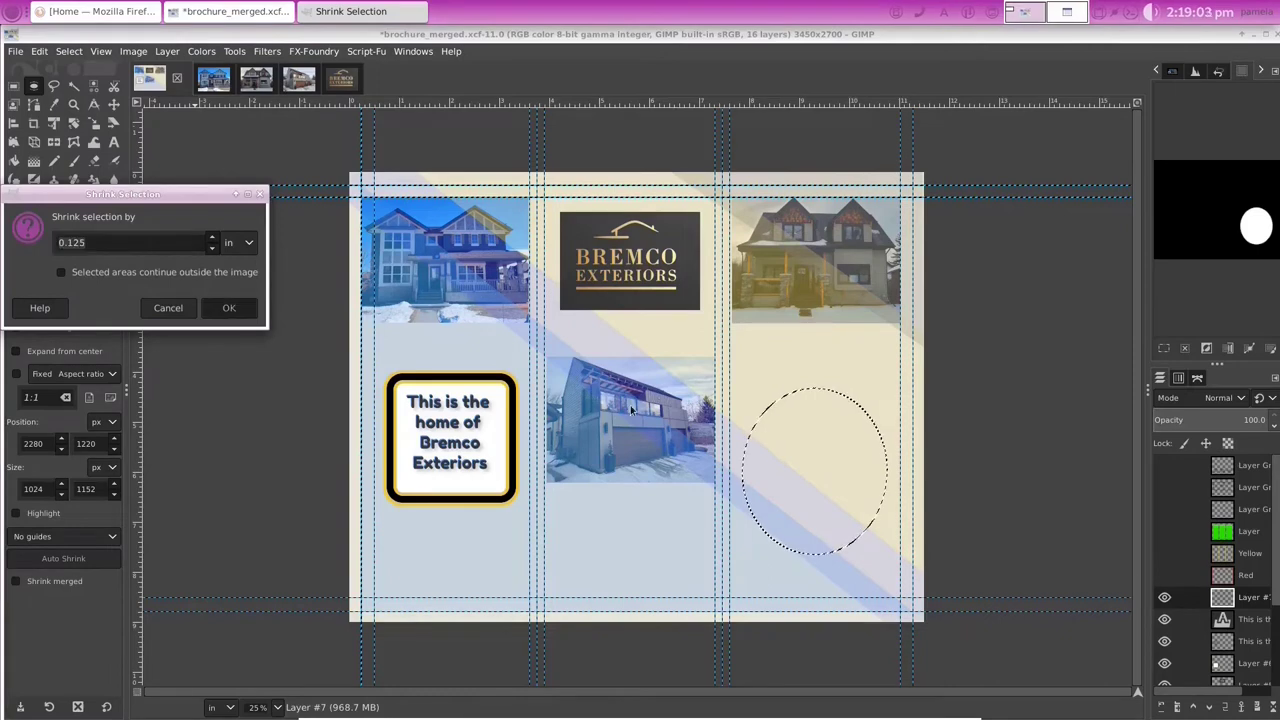
key("Return")
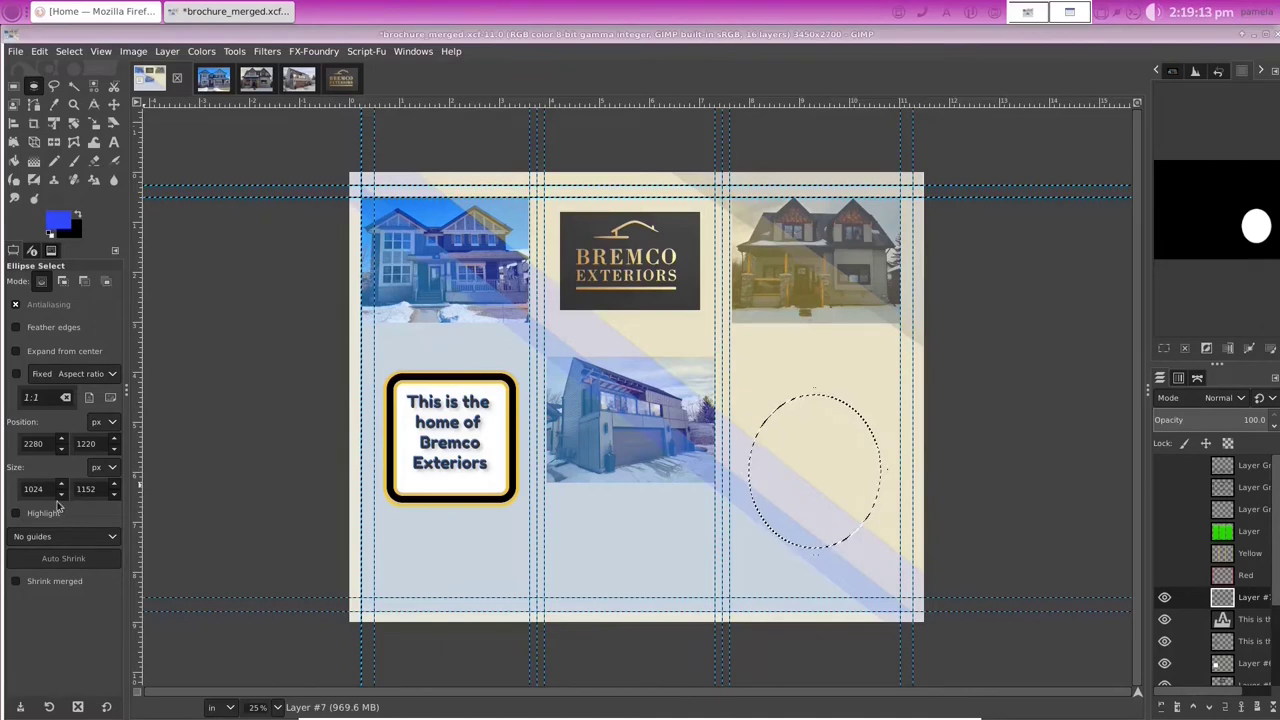
Step: Enter 1697 in the selection height field and stretch the oval's top and bottom to about 796×1136 px
scroll(84, 490, "down", 12)
scroll(116, 502, "down", 3)
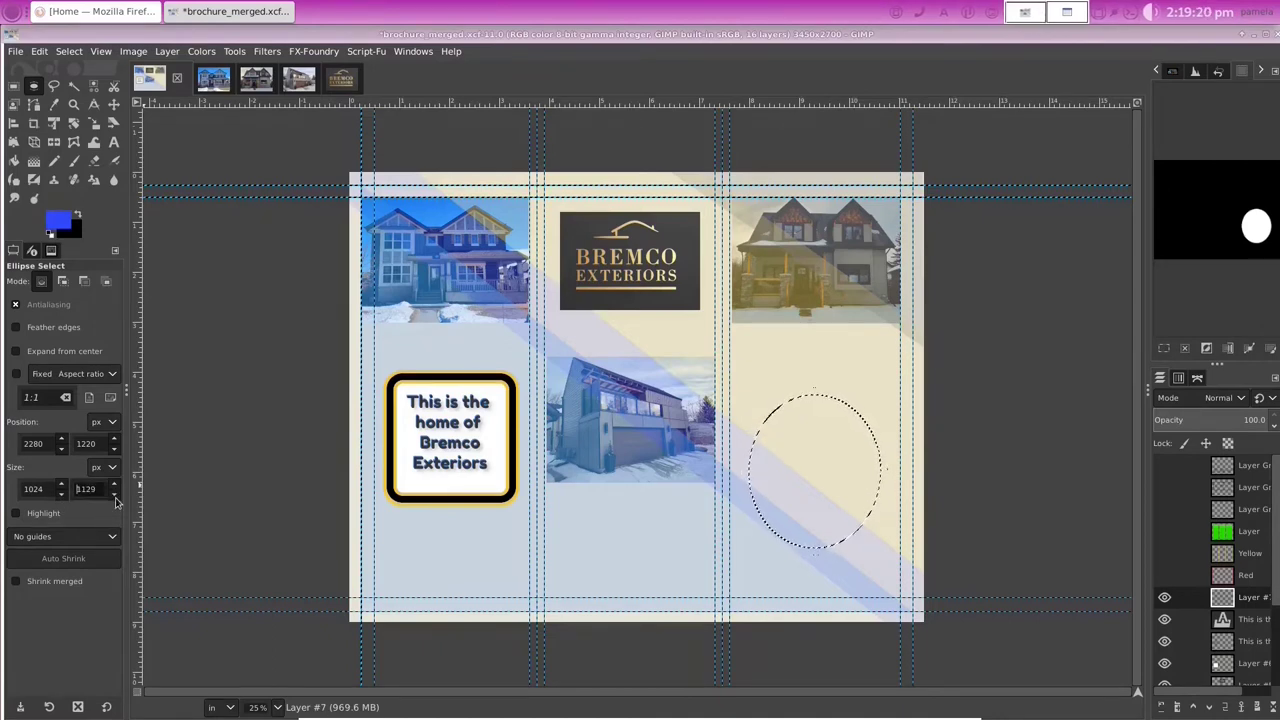
scroll(116, 502, "down", 4)
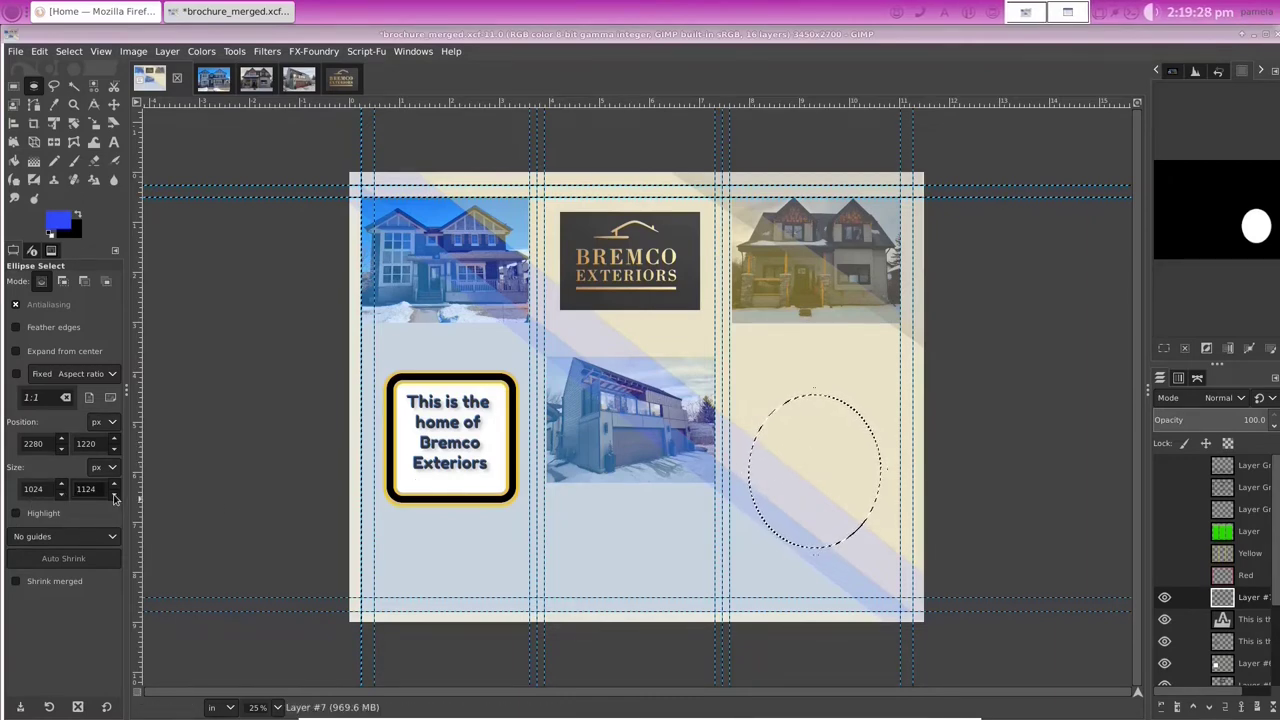
double_click(86, 489)
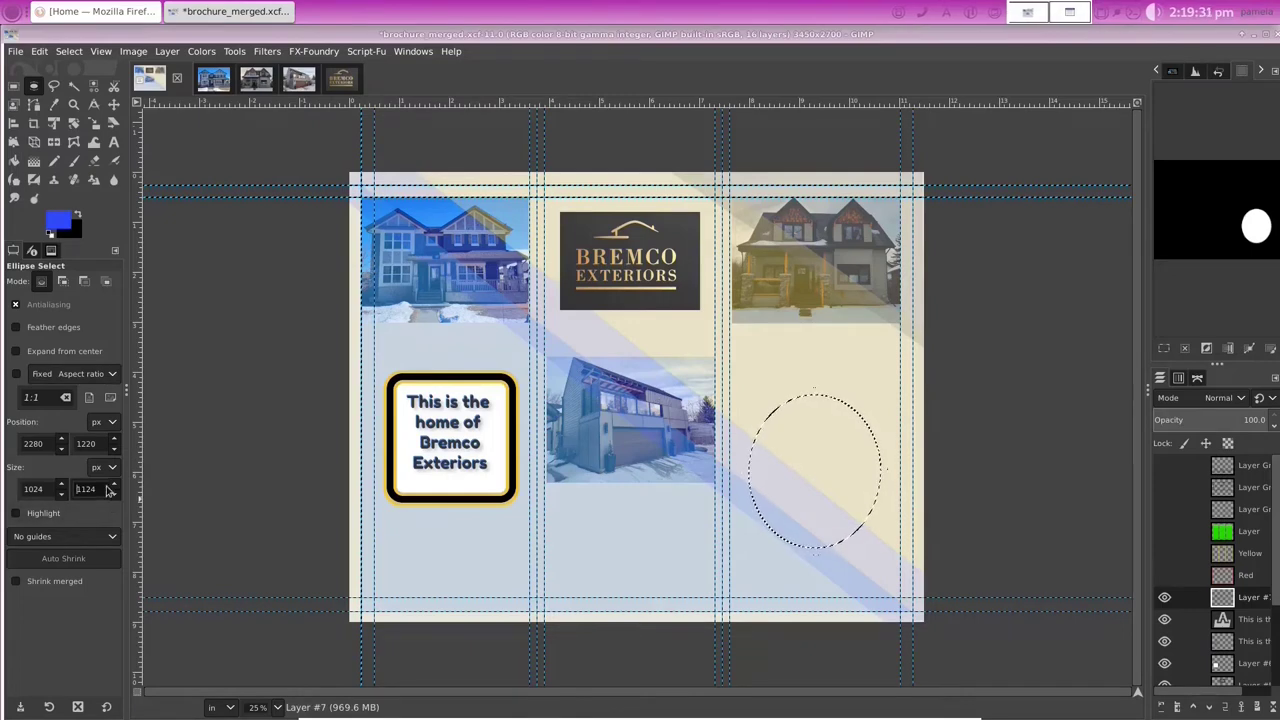
type("1697")
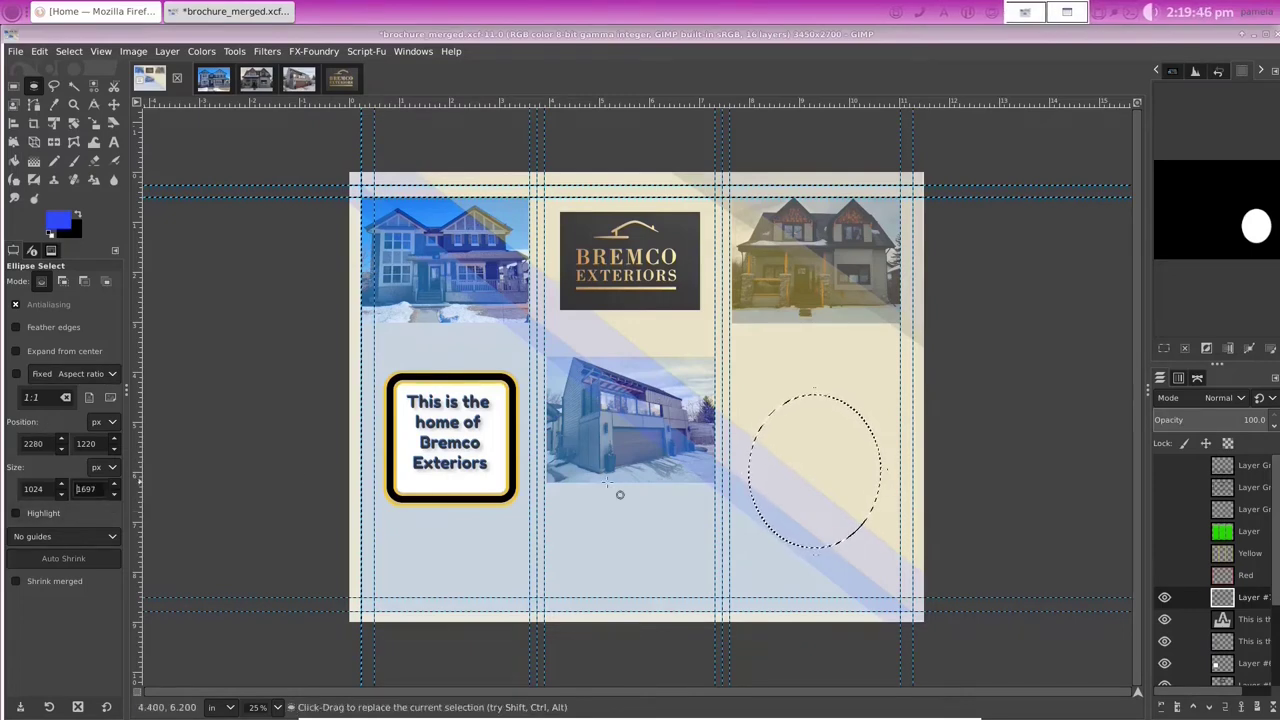
left_click(829, 491)
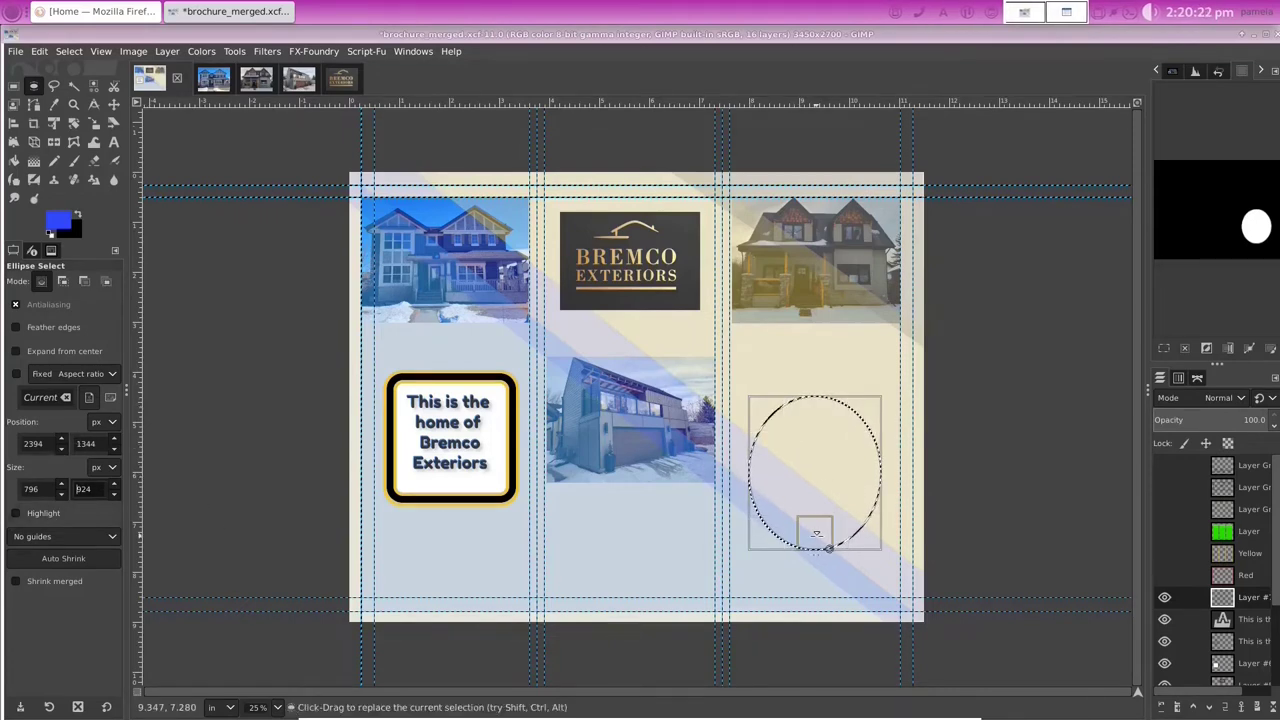
left_click_drag(822, 549, 829, 563)
left_click_drag(829, 417, 829, 394)
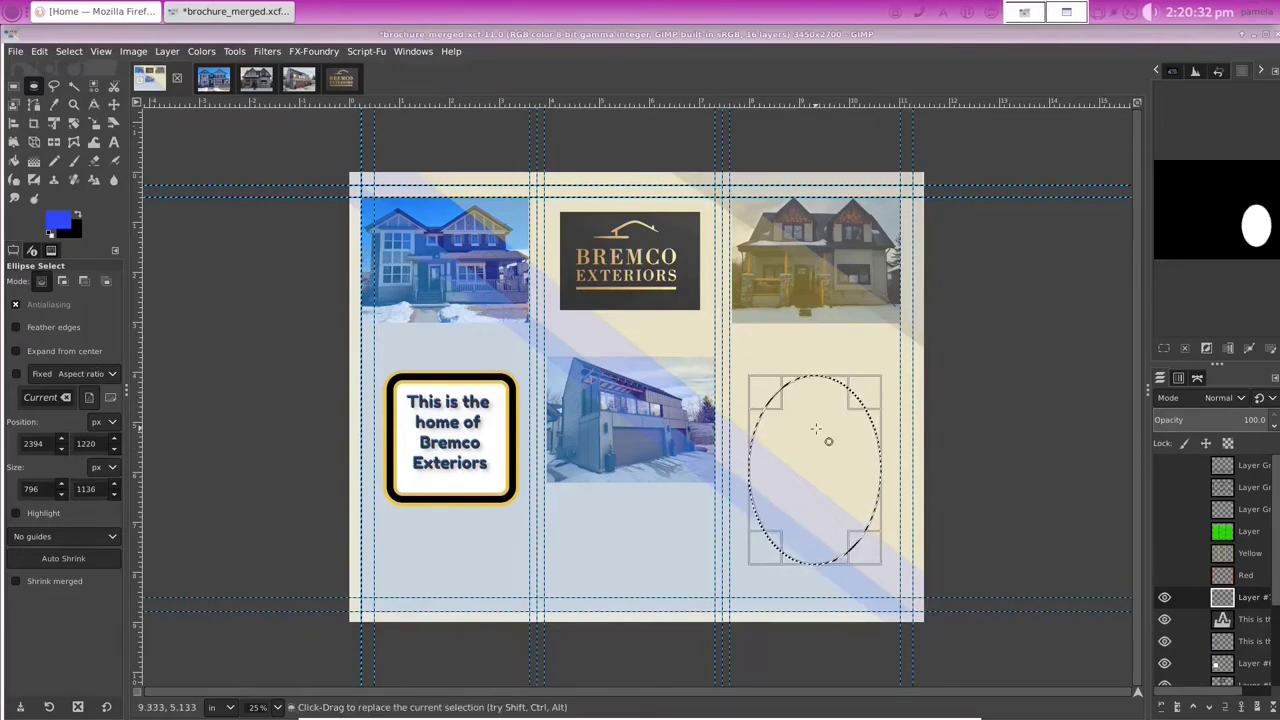
left_click(68, 51)
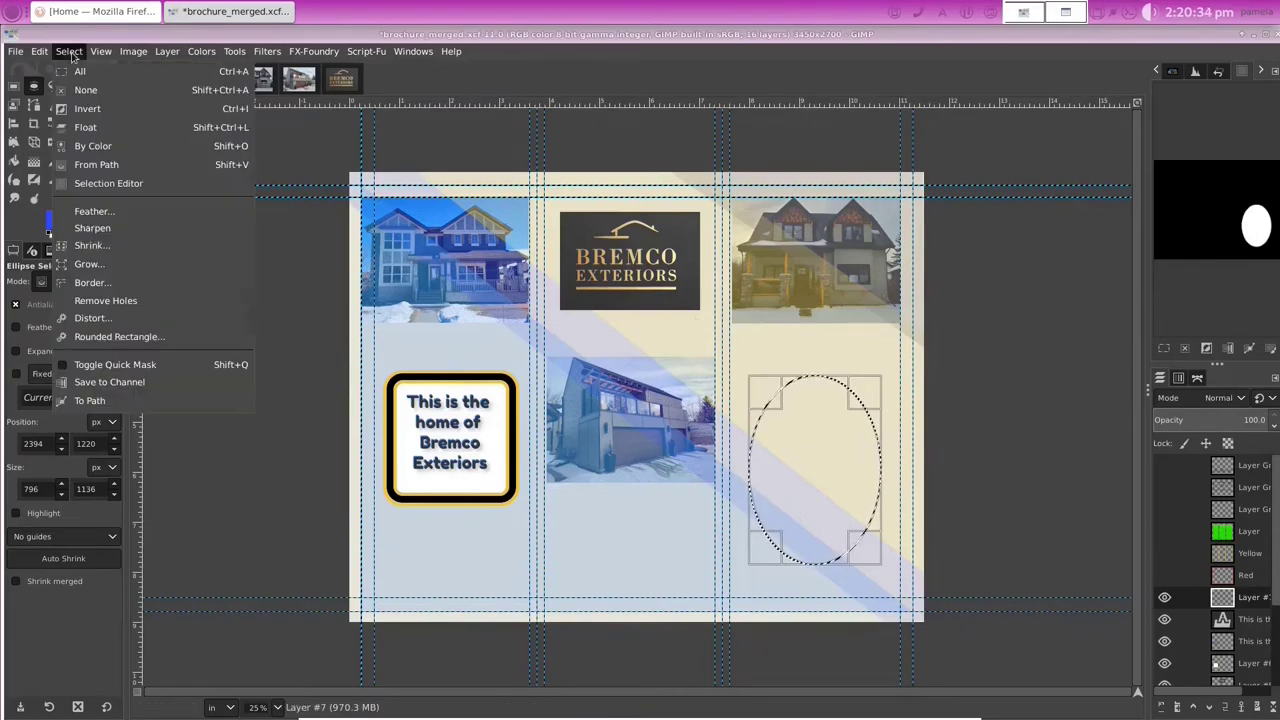
Step: Turn the selection into a 0.067 in smooth border, fill it blue, and deselect
left_click(92, 282)
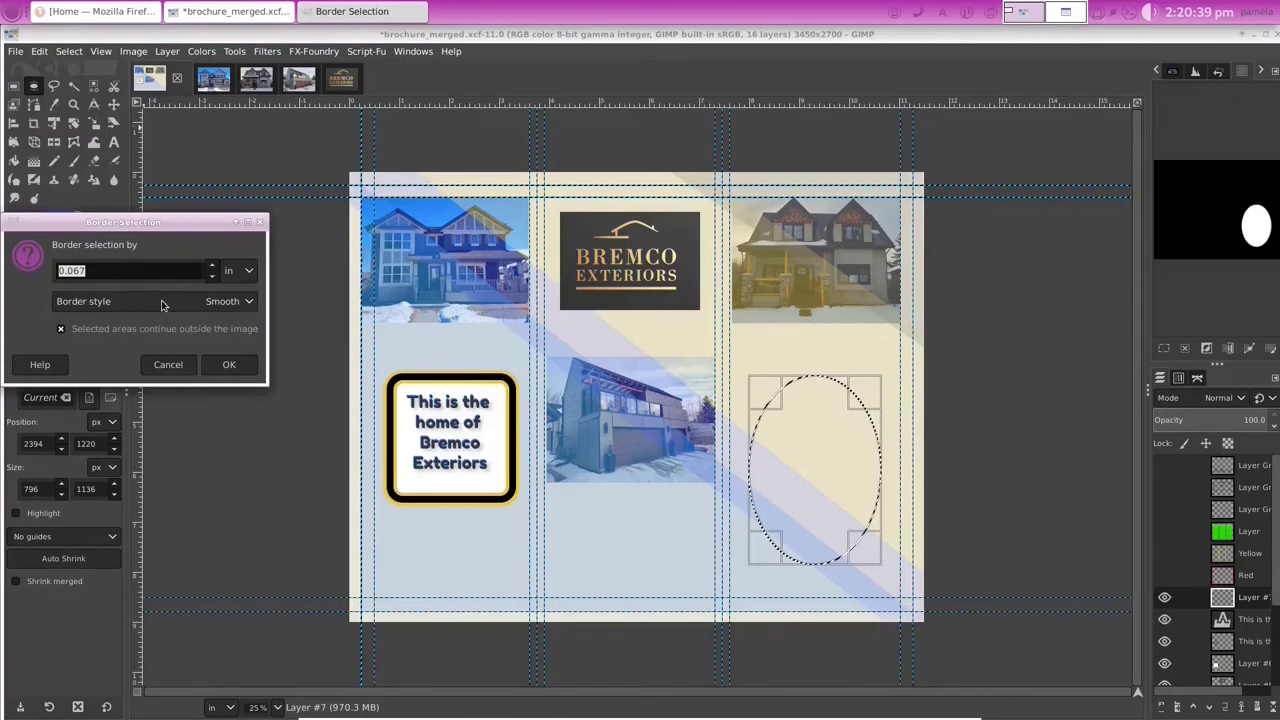
left_click(230, 365)
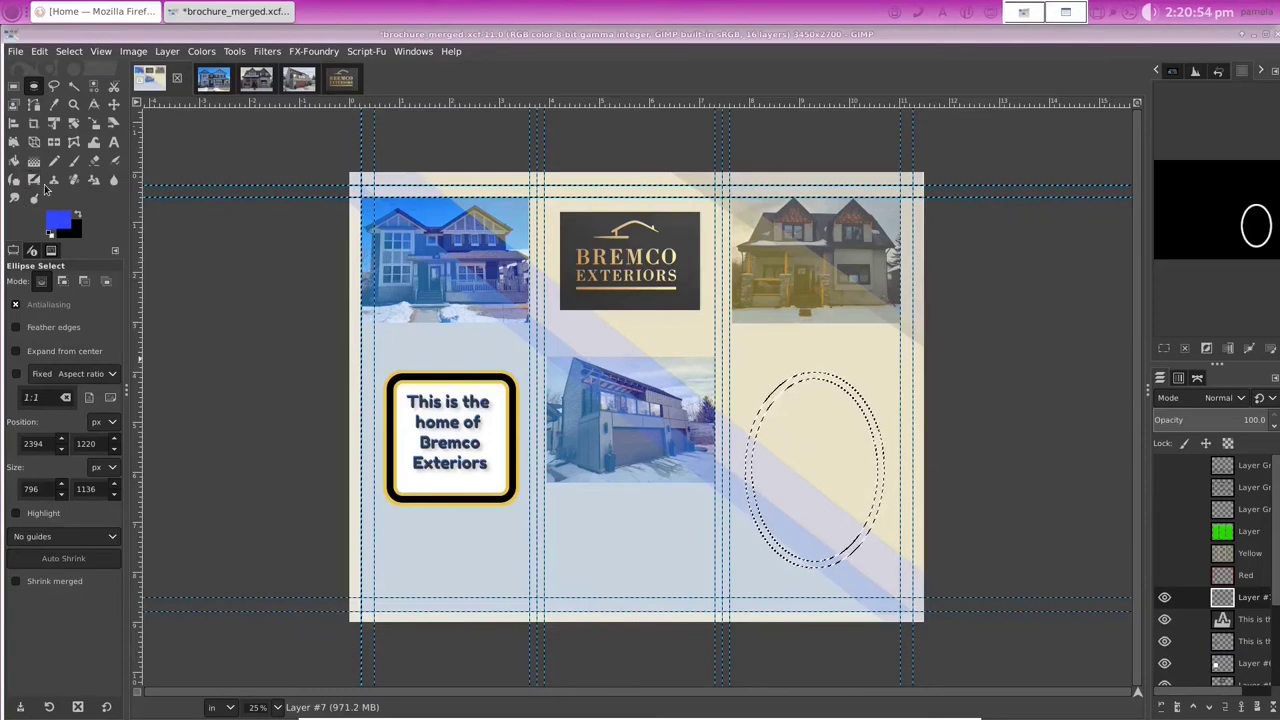
left_click(14, 160)
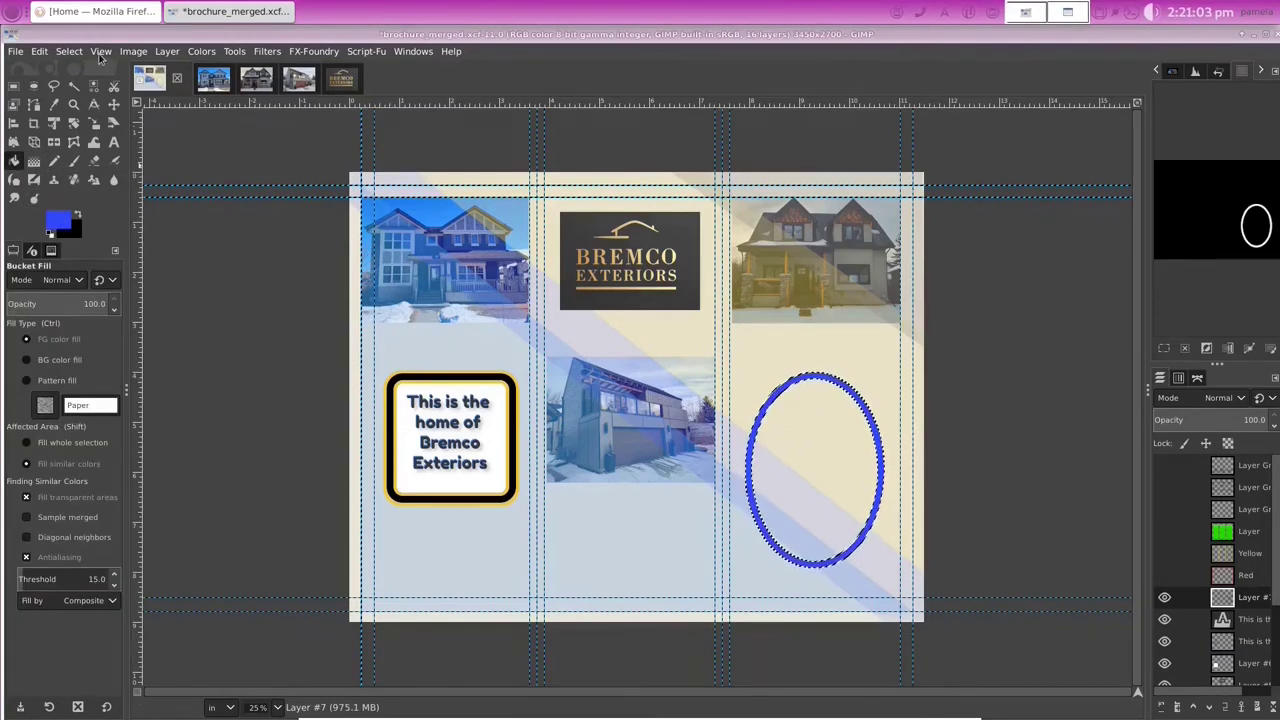
key("shift+ctrl+a")
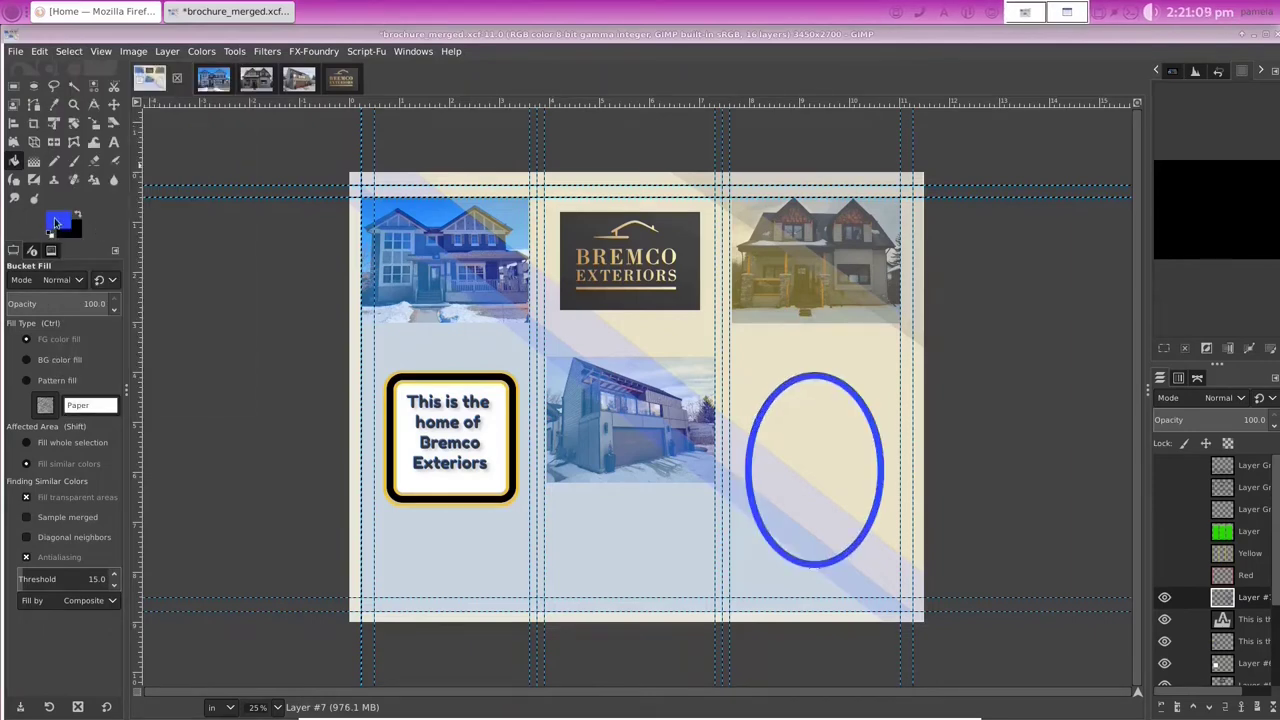
left_click(57, 222)
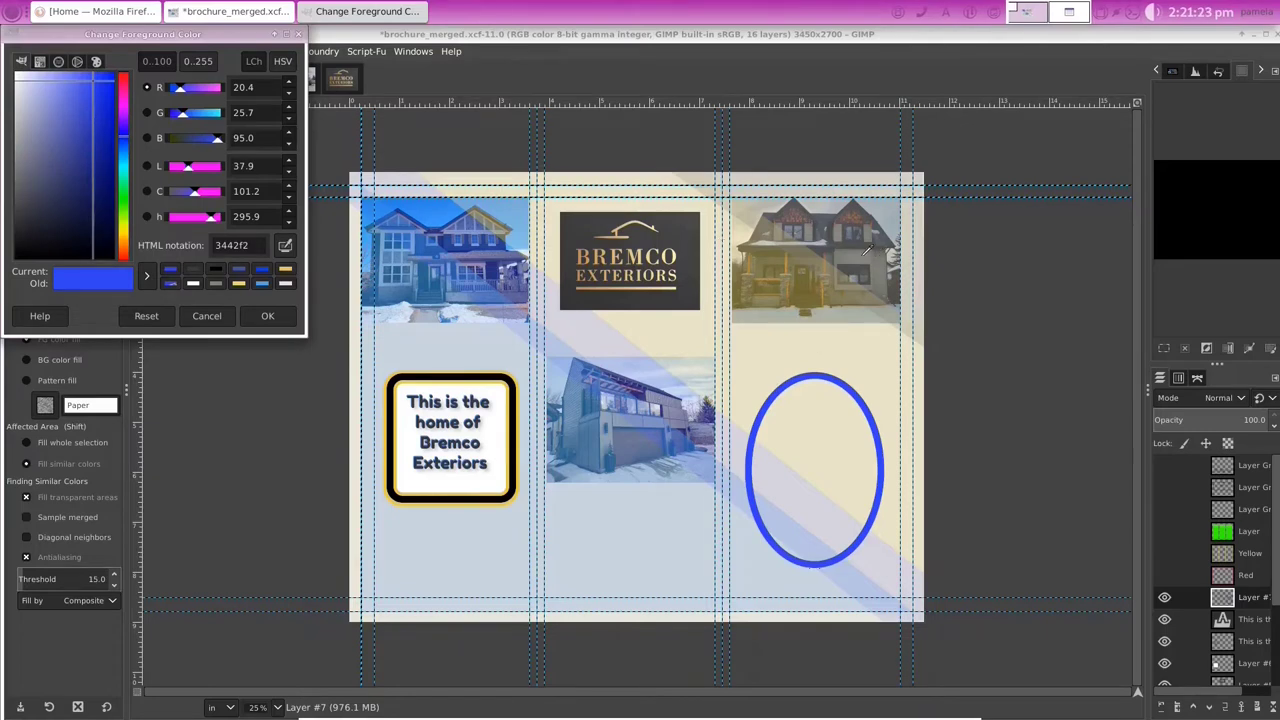
Step: Set the foreground to grey, fill the ring's interior with it, and lower the layer opacity
left_click(267, 315)
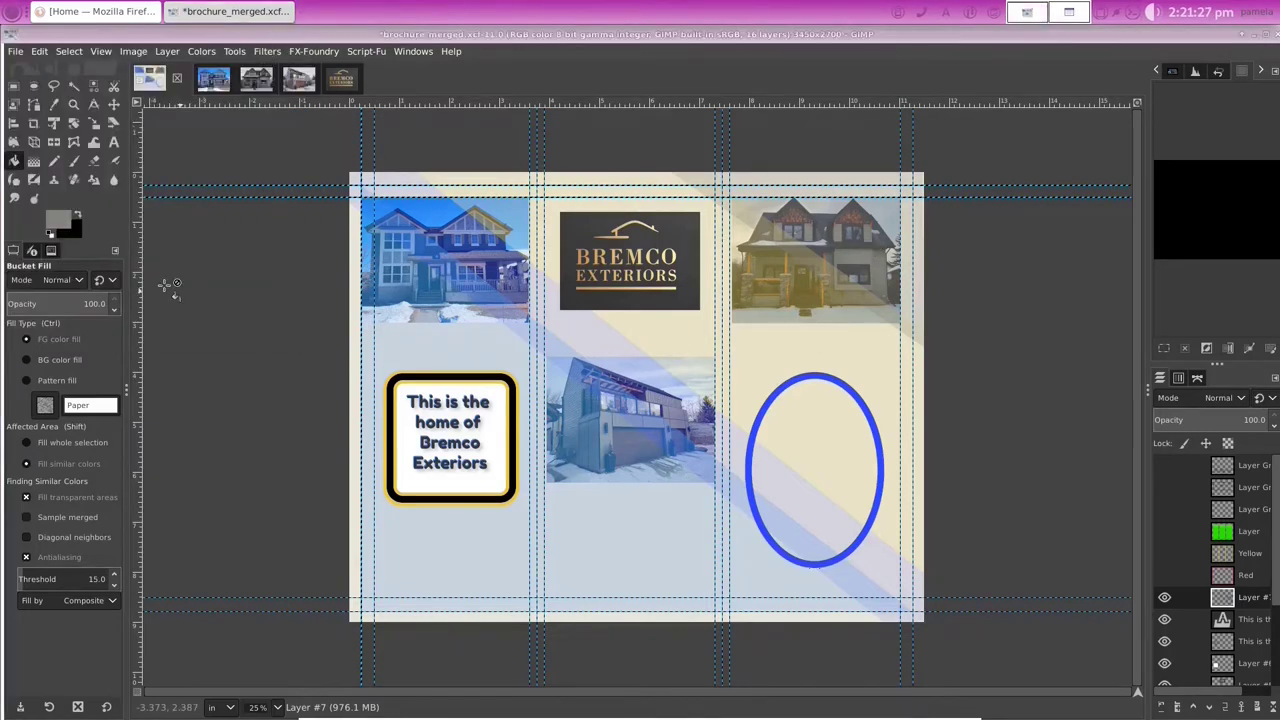
left_click(73, 86)
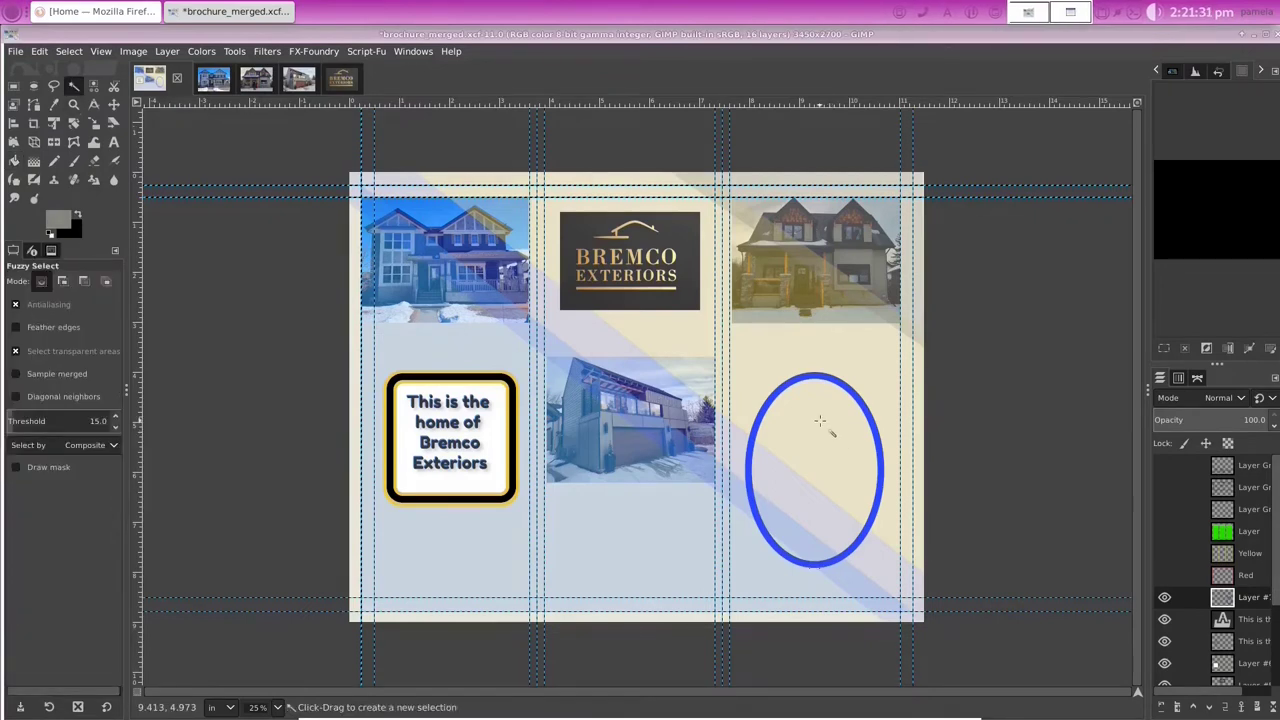
left_click(819, 421)
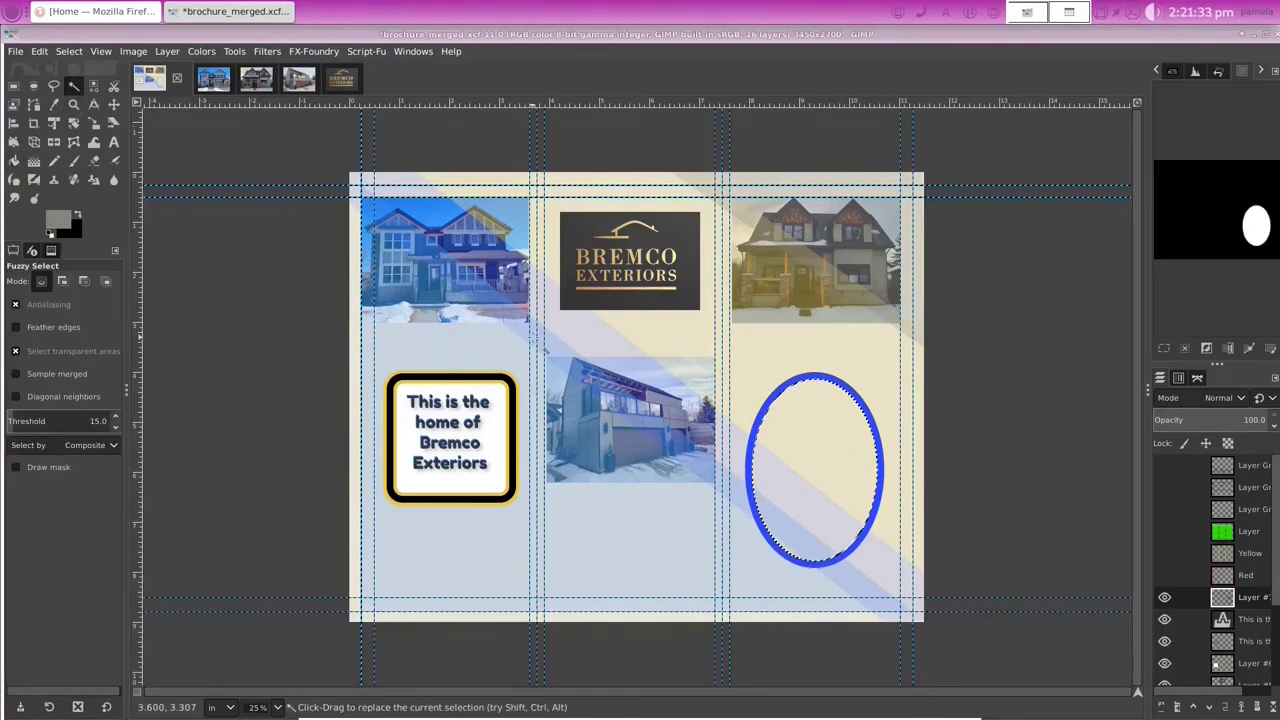
key("shift+b")
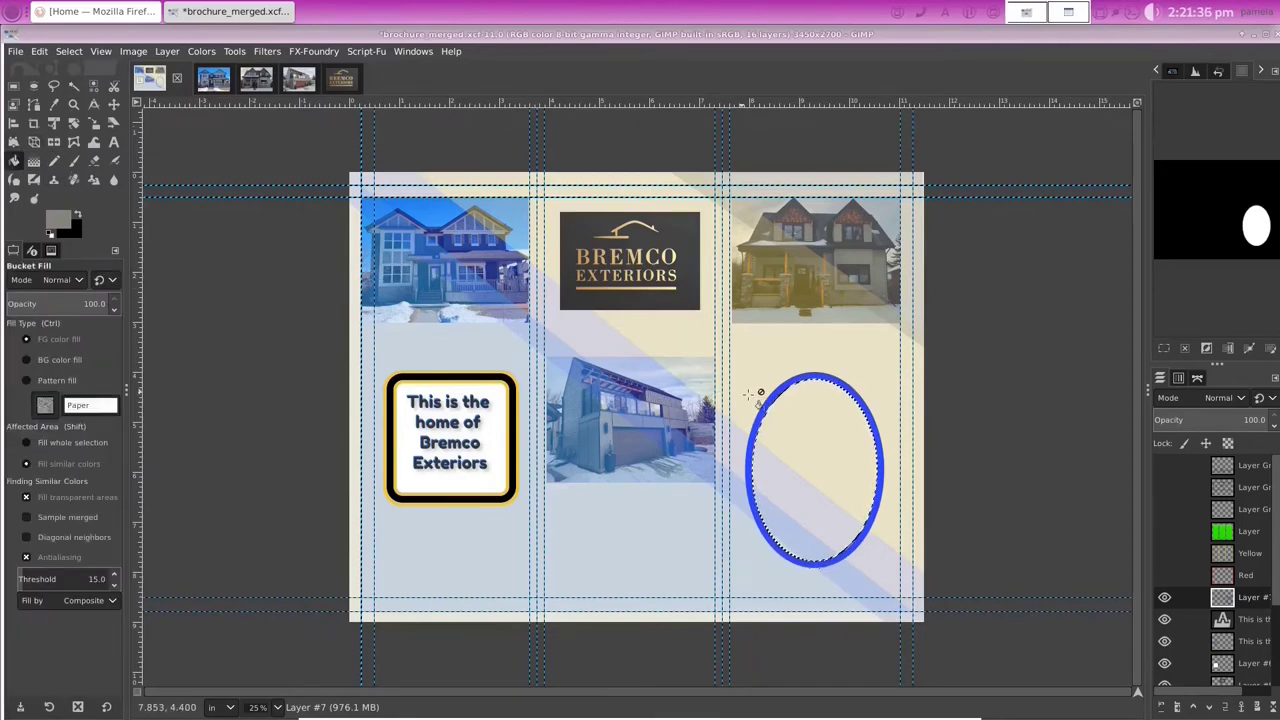
left_click(827, 432)
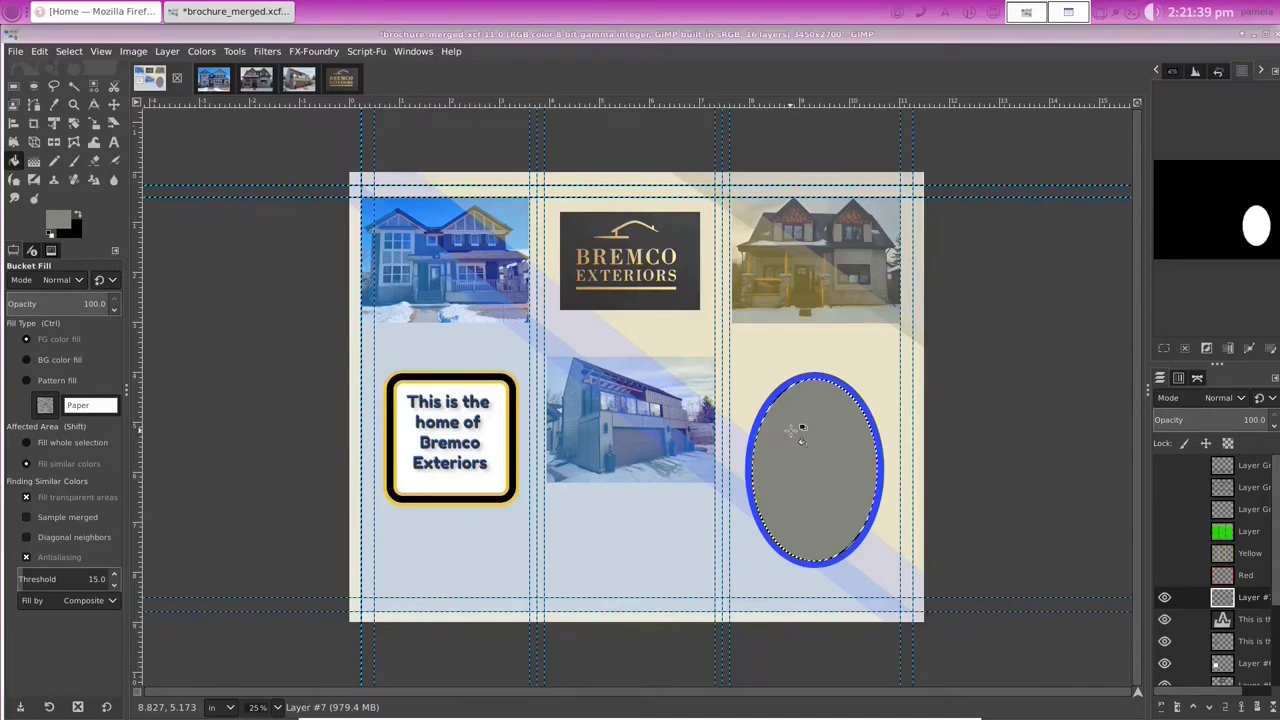
left_click(1273, 426)
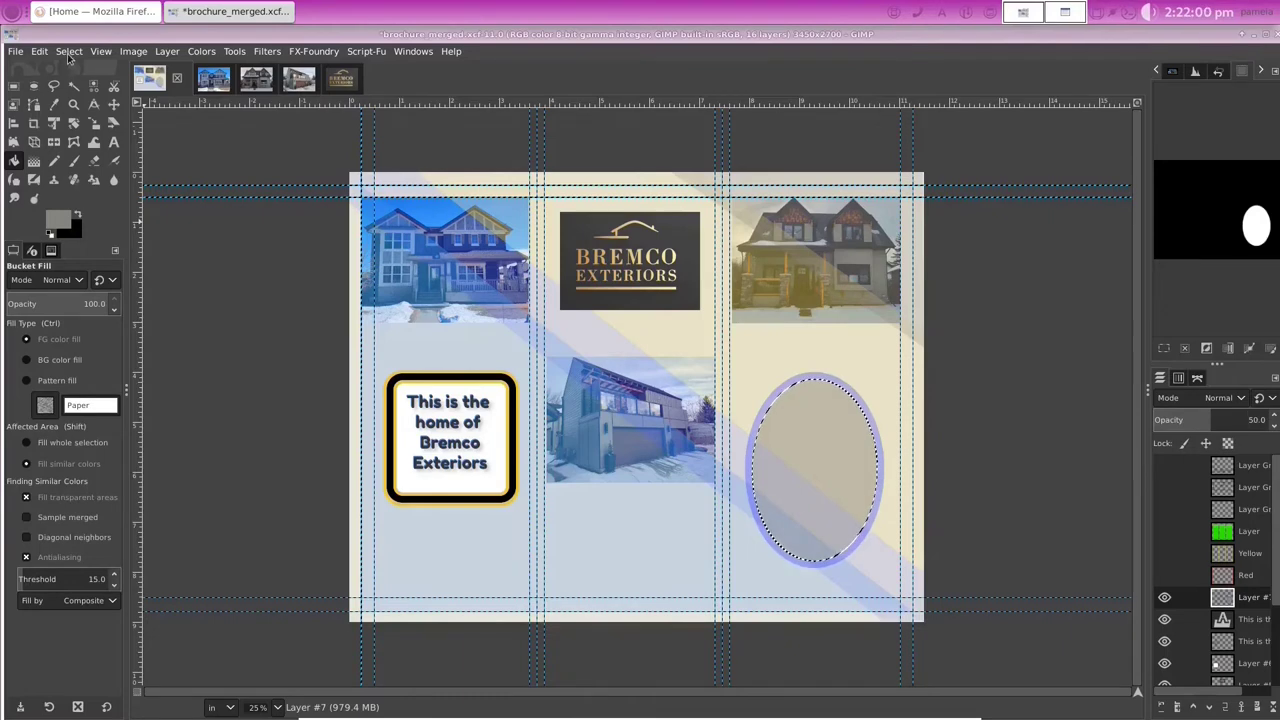
Step: Restore the interior selection with undo, refill it with grey, then clear the selection
left_click(68, 51)
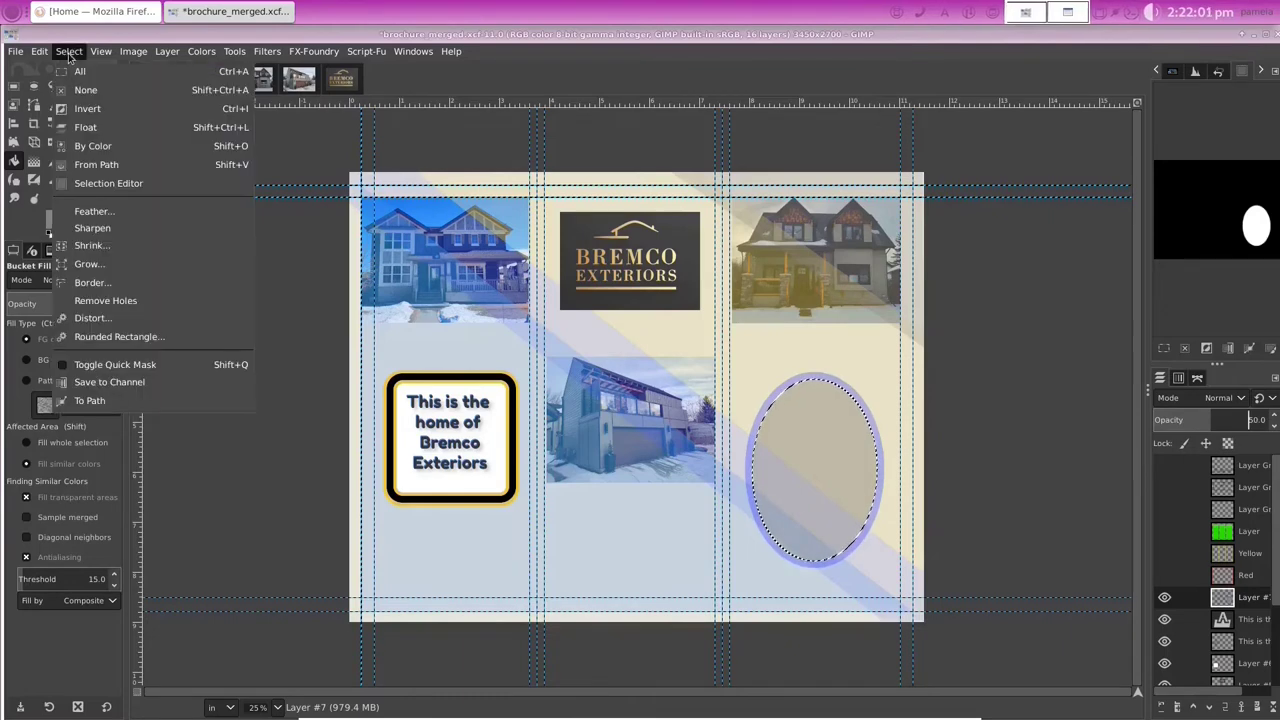
left_click(86, 89)
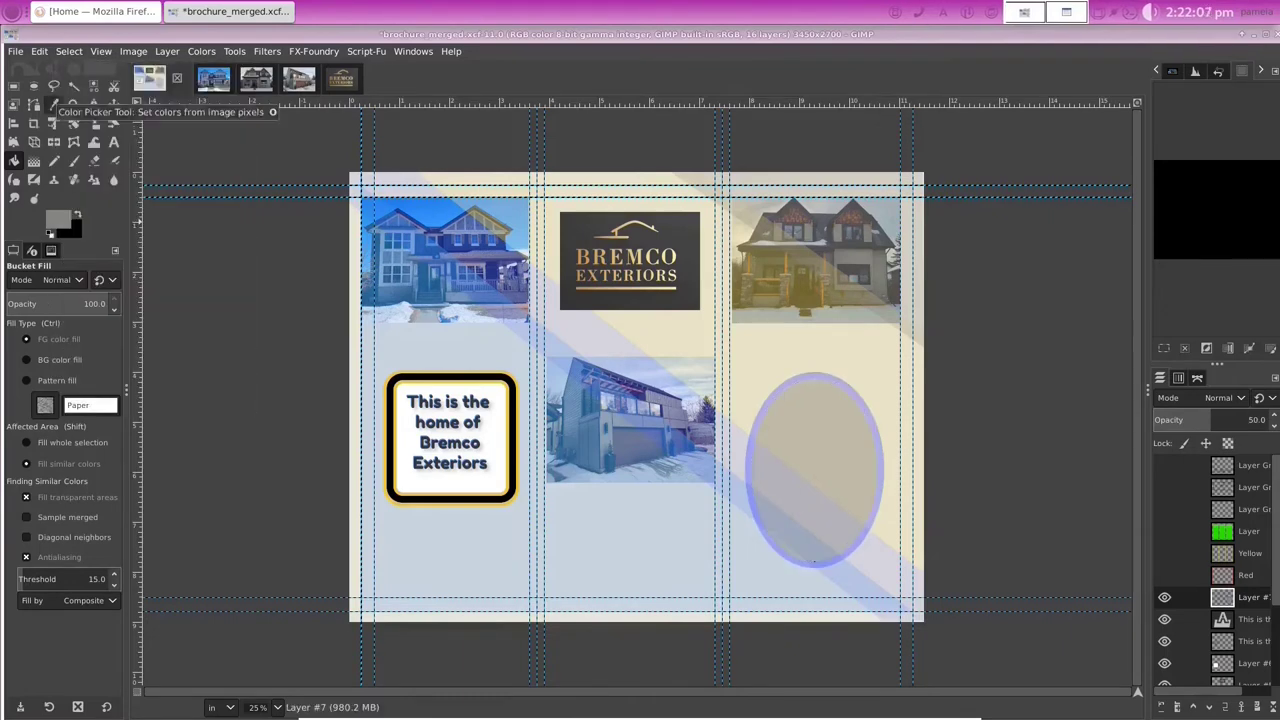
left_click(40, 51)
left_click(60, 72)
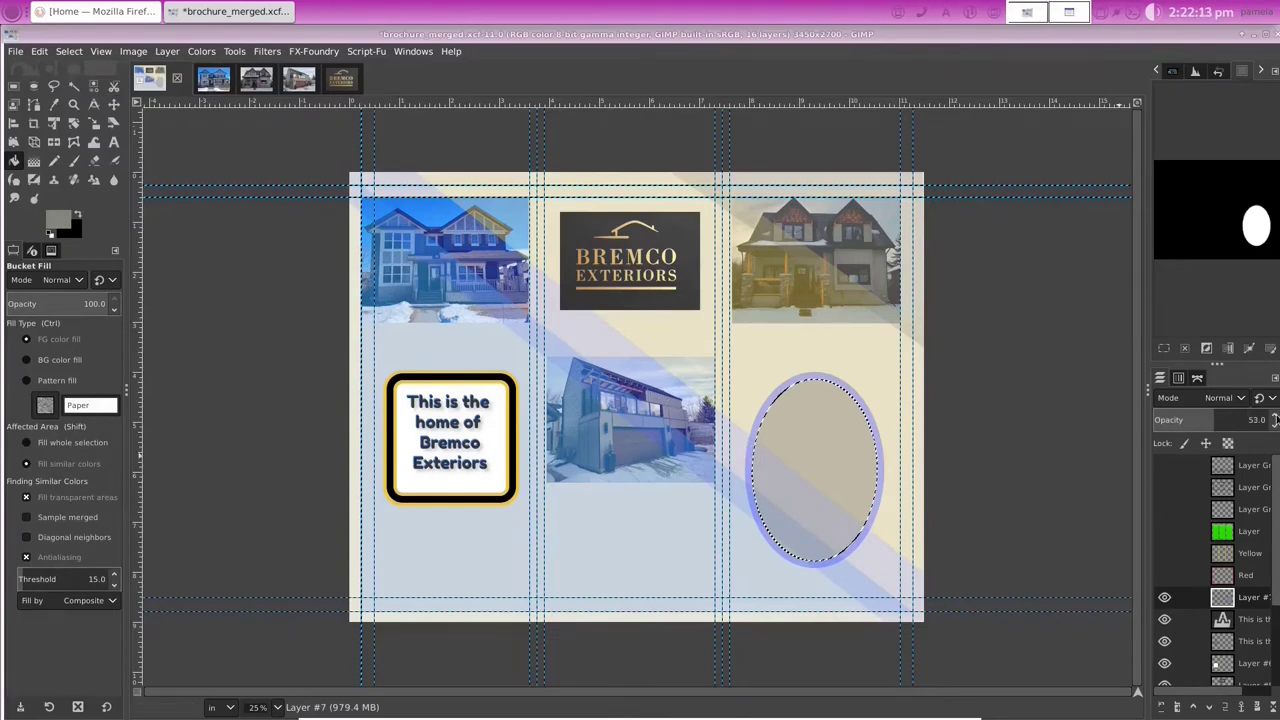
left_click(803, 531)
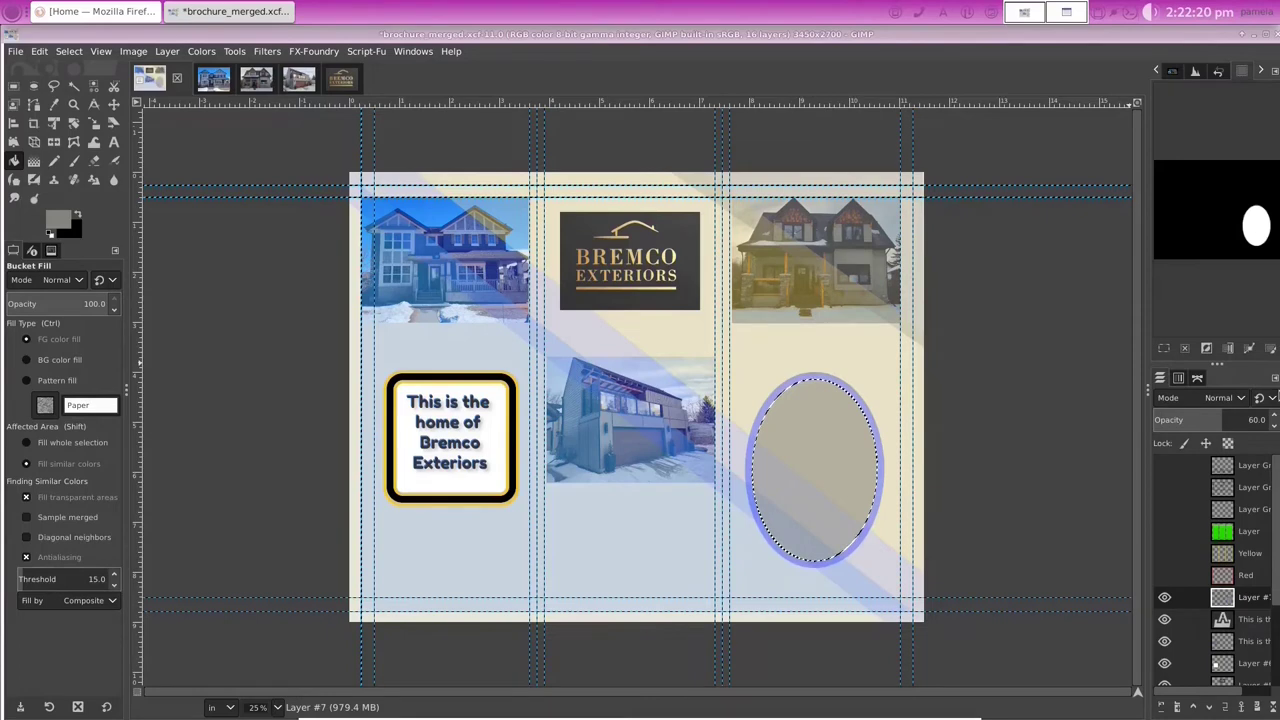
scroll(1150, 419, "up", 5)
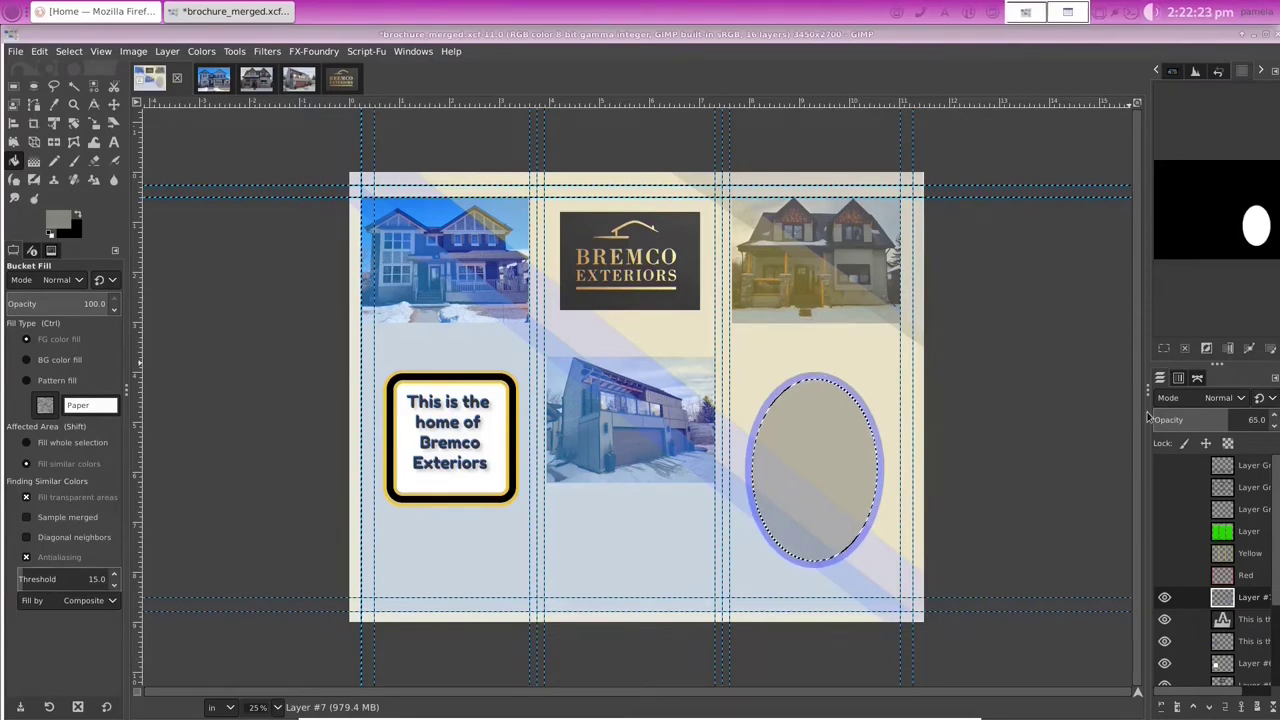
left_click(69, 51)
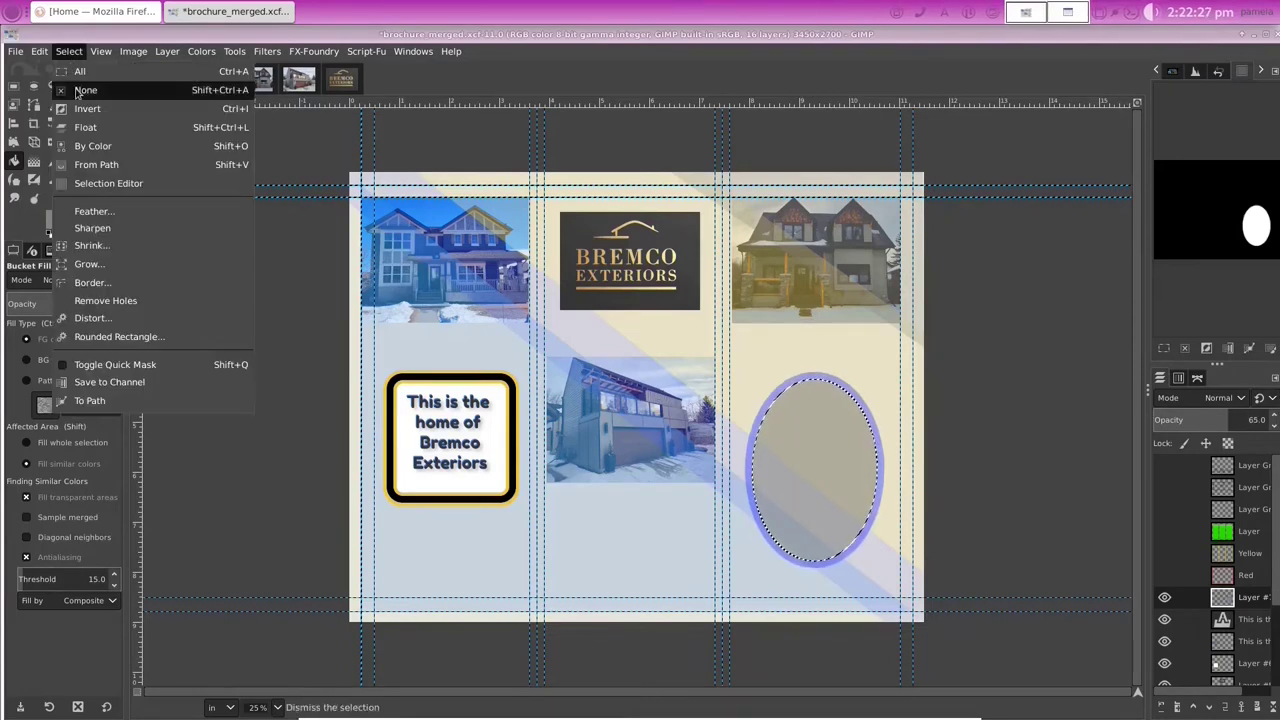
left_click(80, 90)
key("m")
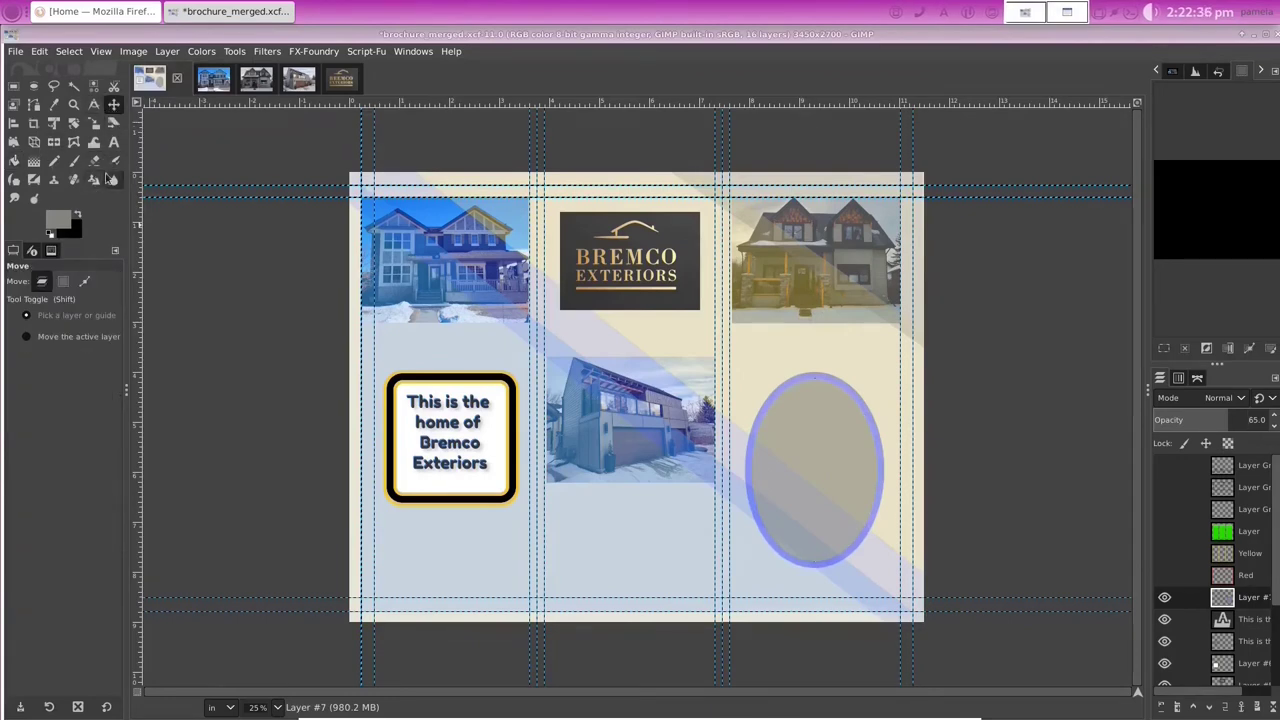
Step: With the Text tool active, set the foreground colour to yellow
left_click(113, 142)
left_click(66, 216)
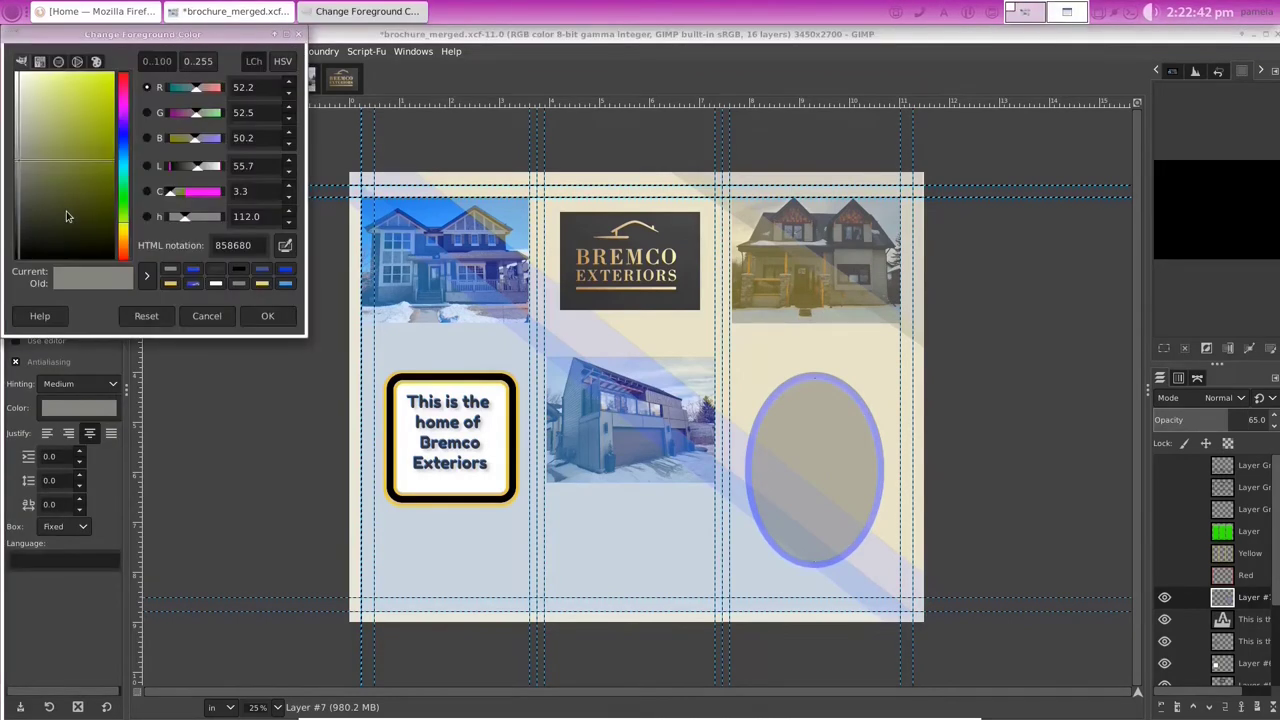
left_click(170, 283)
left_click(267, 315)
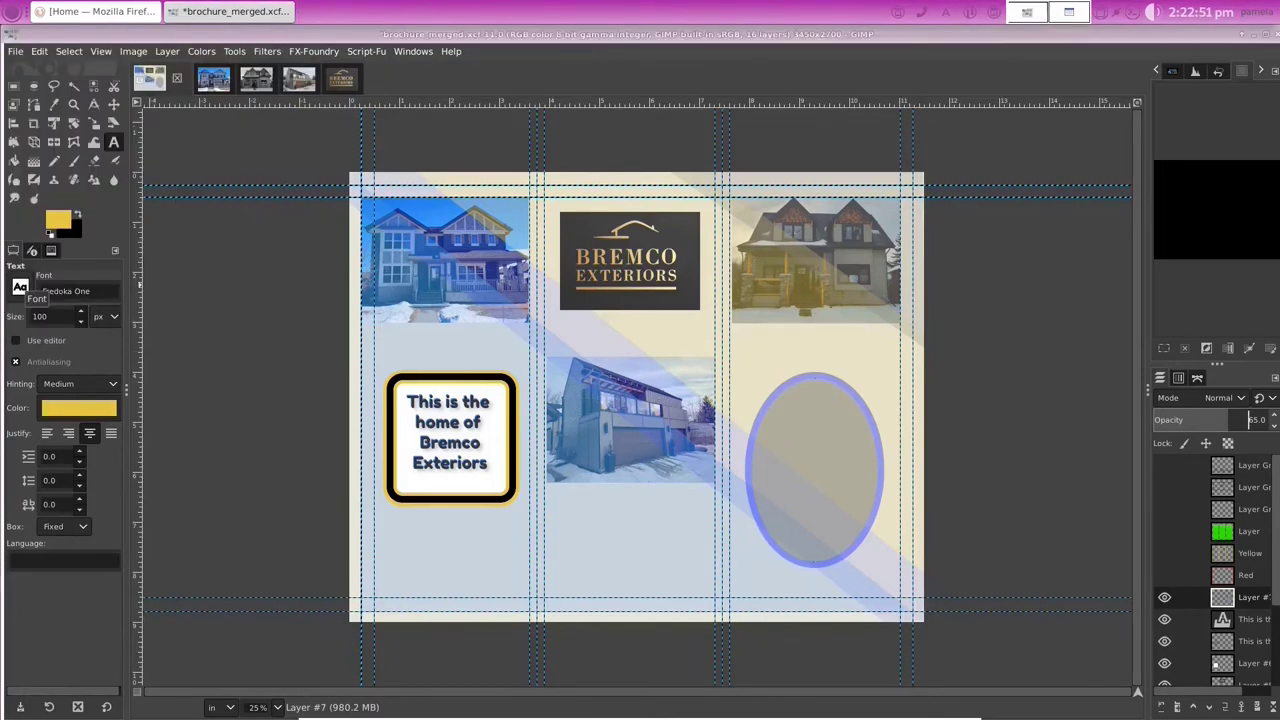
Step: Choose the Ultra font and start a text box on the grey oval
left_click(20, 288)
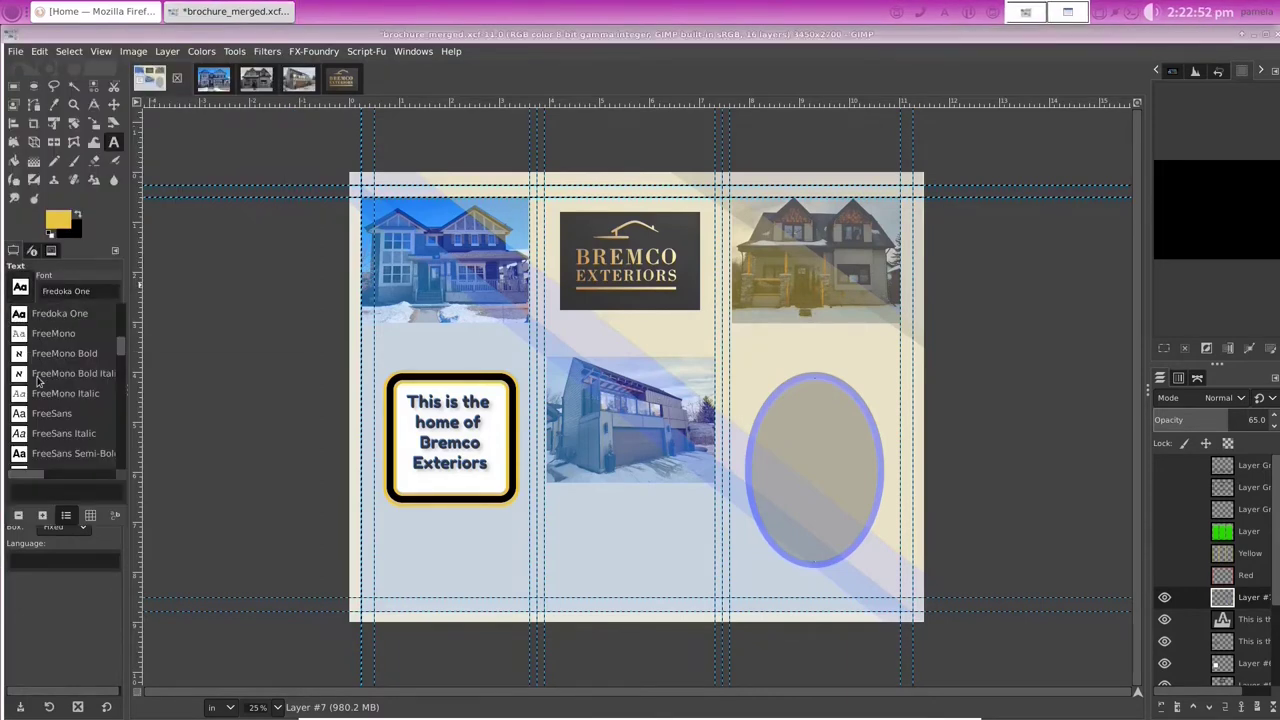
scroll(40, 385, "down", 10)
scroll(77, 402, "down", 3)
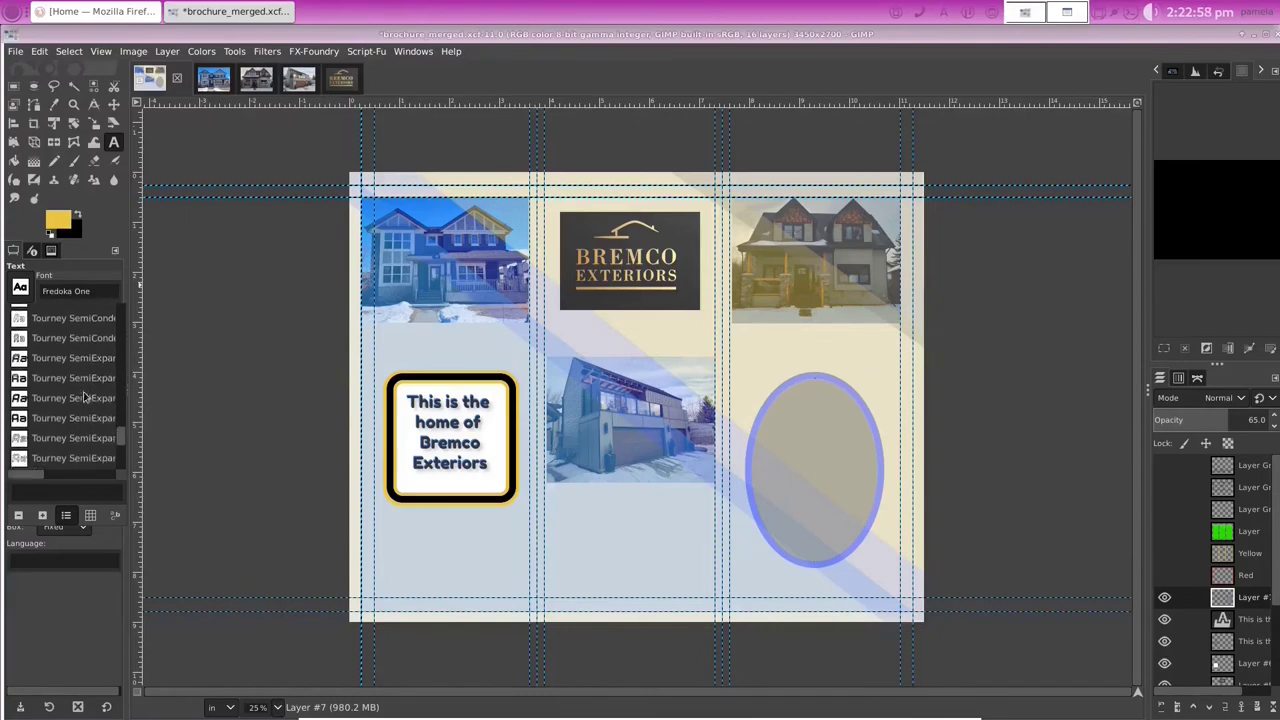
scroll(85, 398, "down", 3)
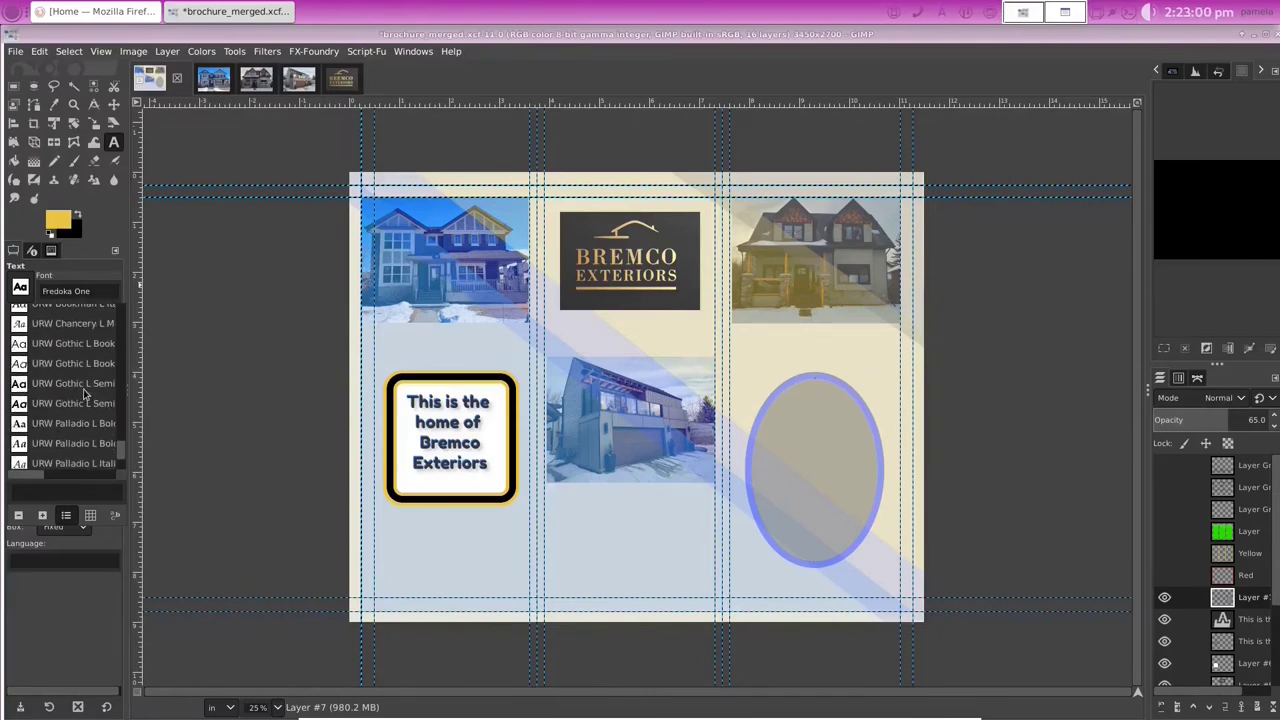
scroll(87, 396, "down", 3)
left_click(47, 330)
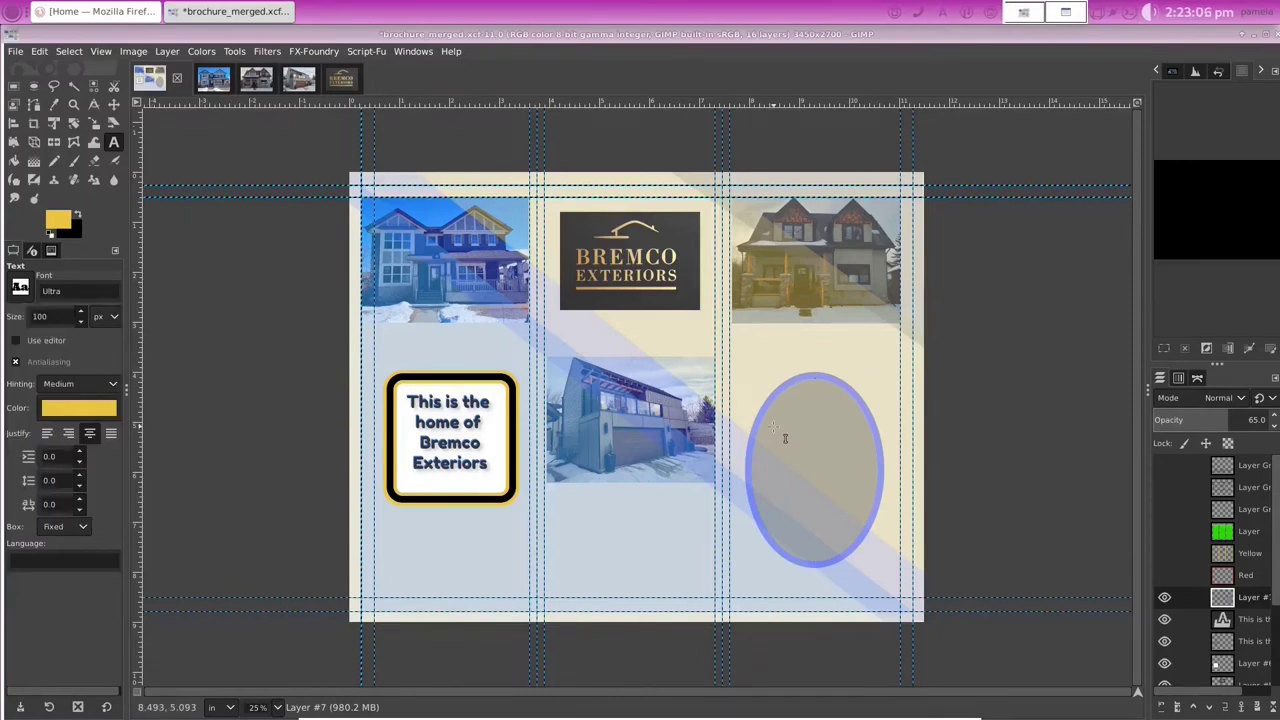
left_click(773, 427)
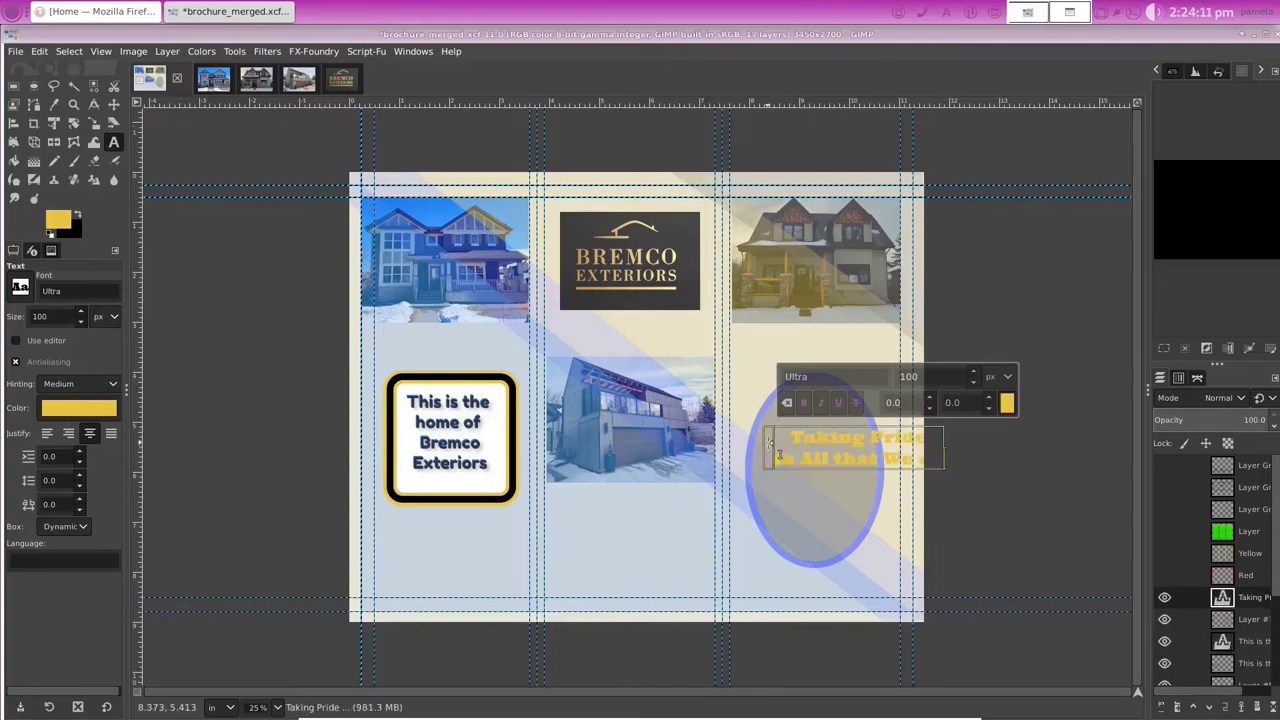
Step: Resize the slogan's text box so 'Taking Pride in All that We do' wraps centred inside the oval
left_click_drag(775, 455, 757, 455)
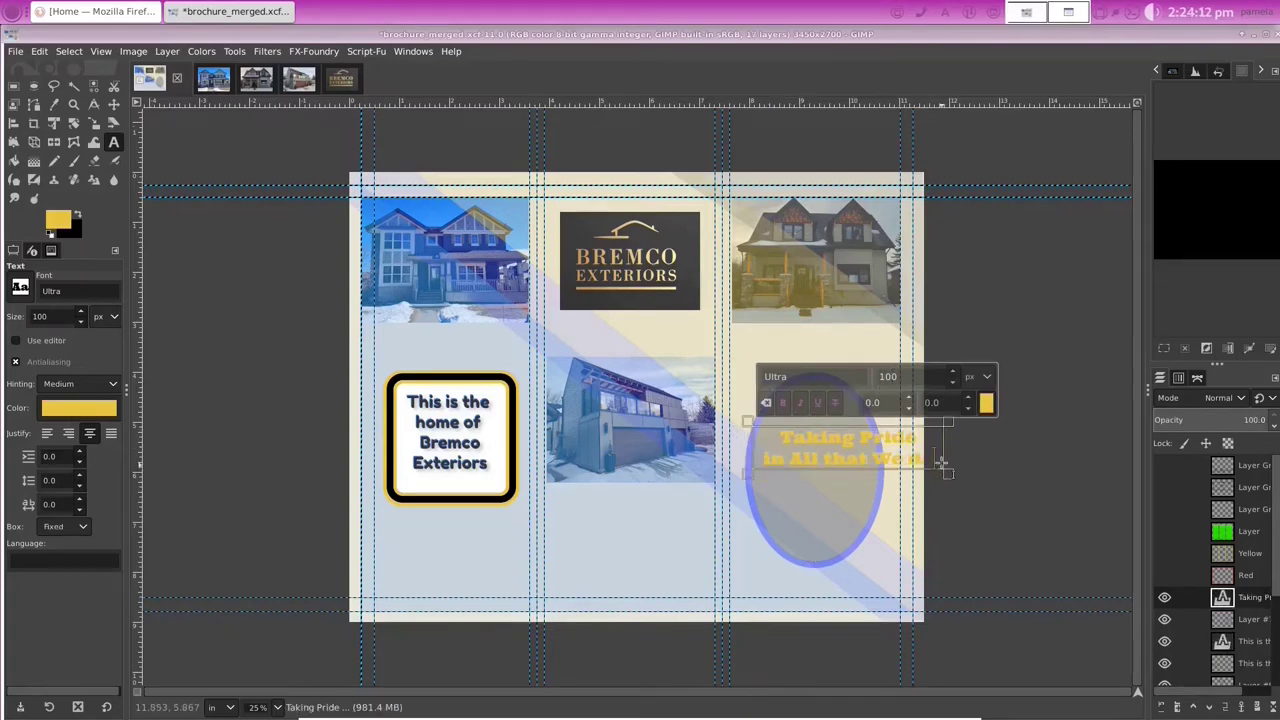
left_click_drag(871, 453, 892, 463)
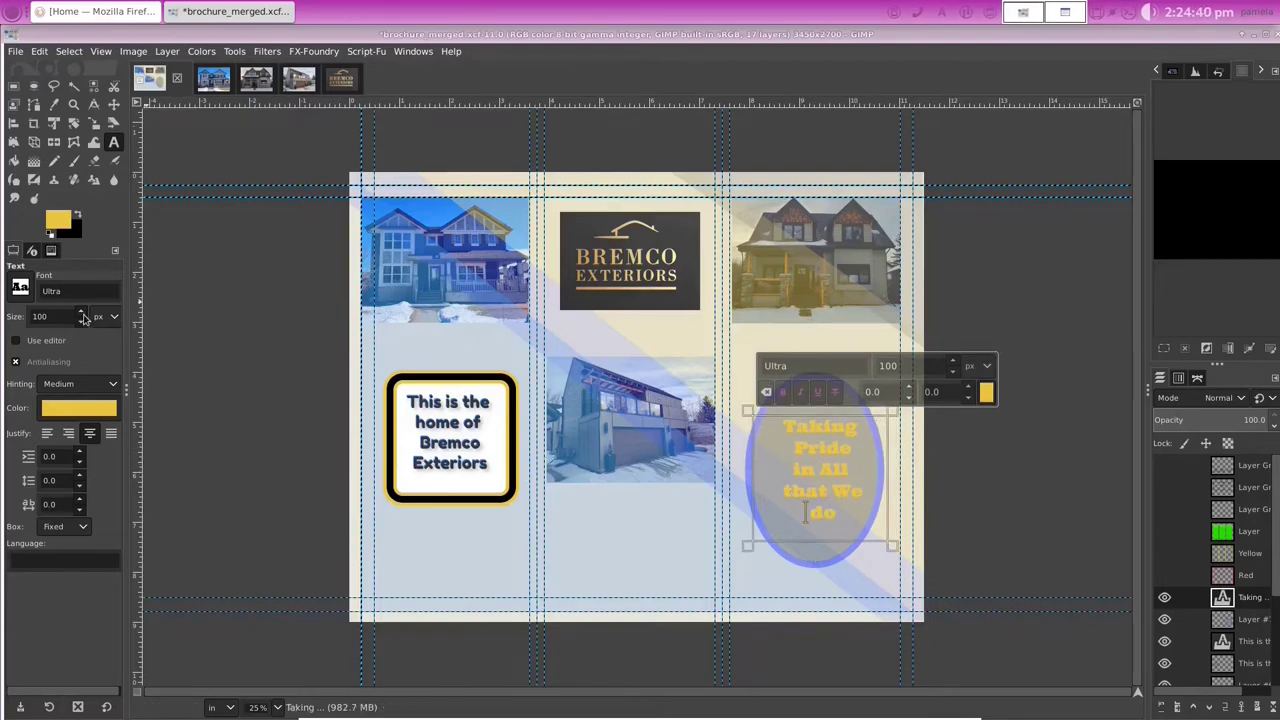
left_click(752, 488)
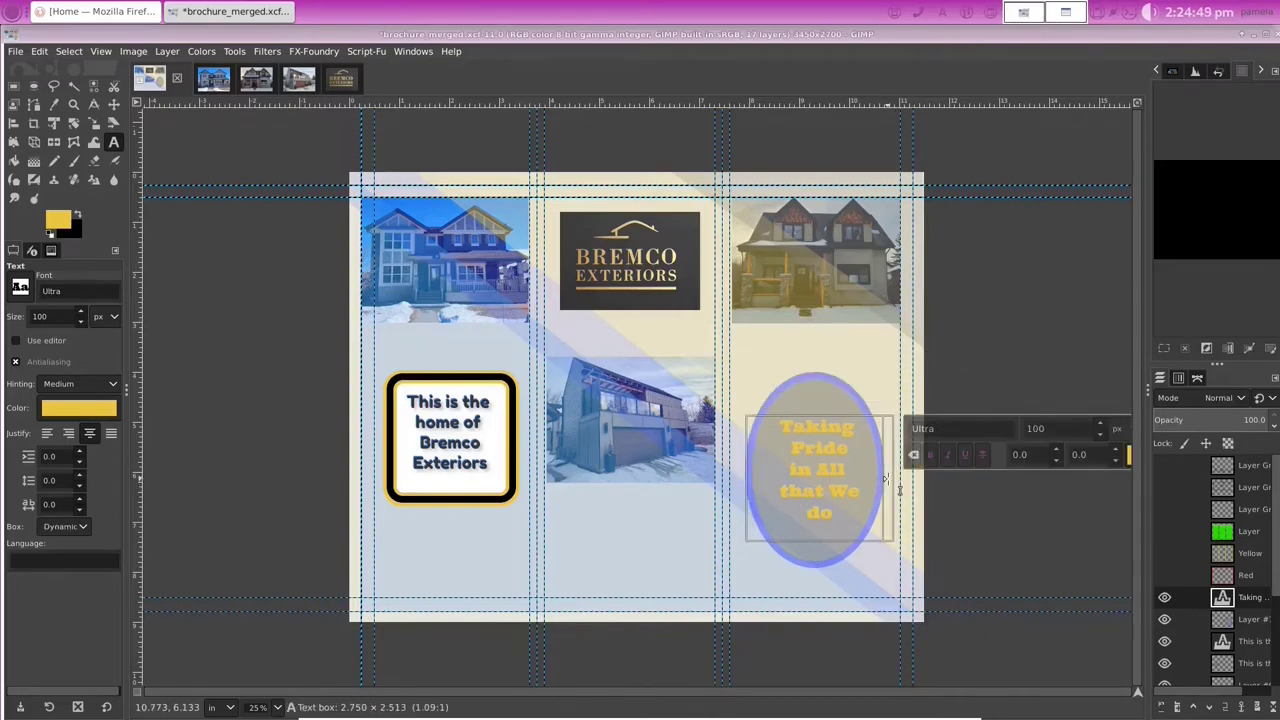
left_click_drag(885, 478, 881, 478)
left_click(752, 486)
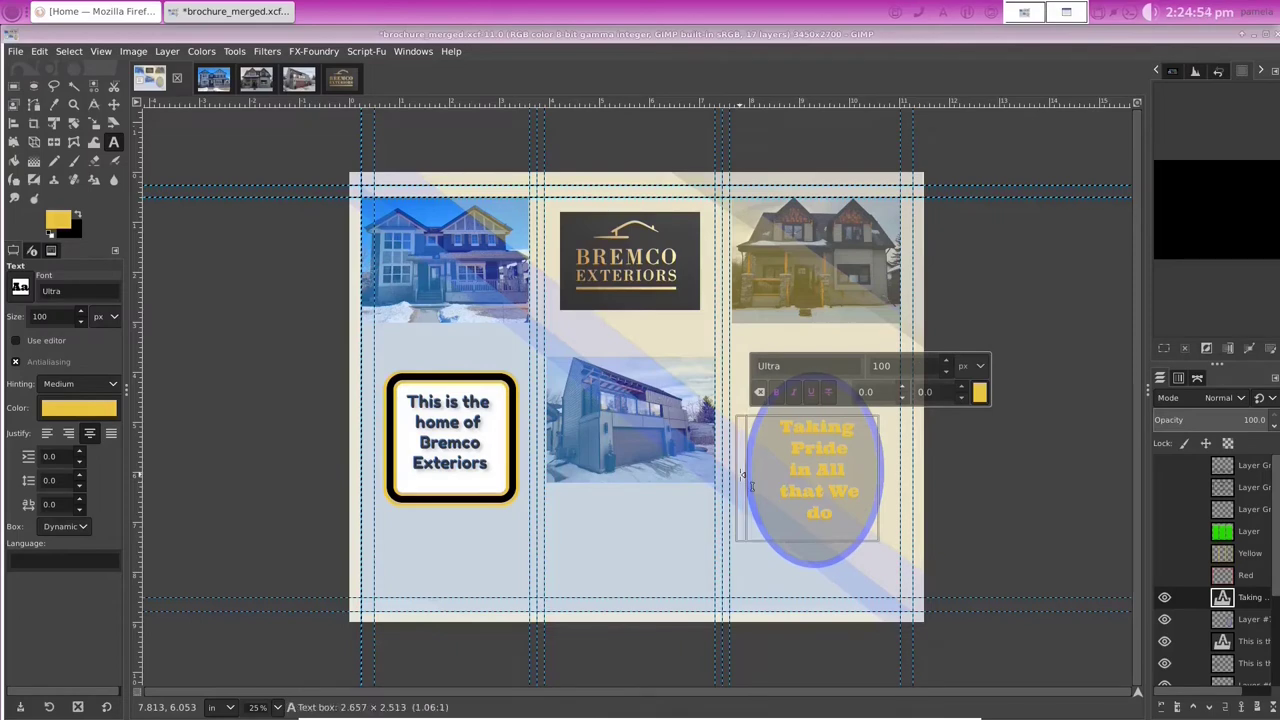
left_click_drag(752, 486, 826, 393)
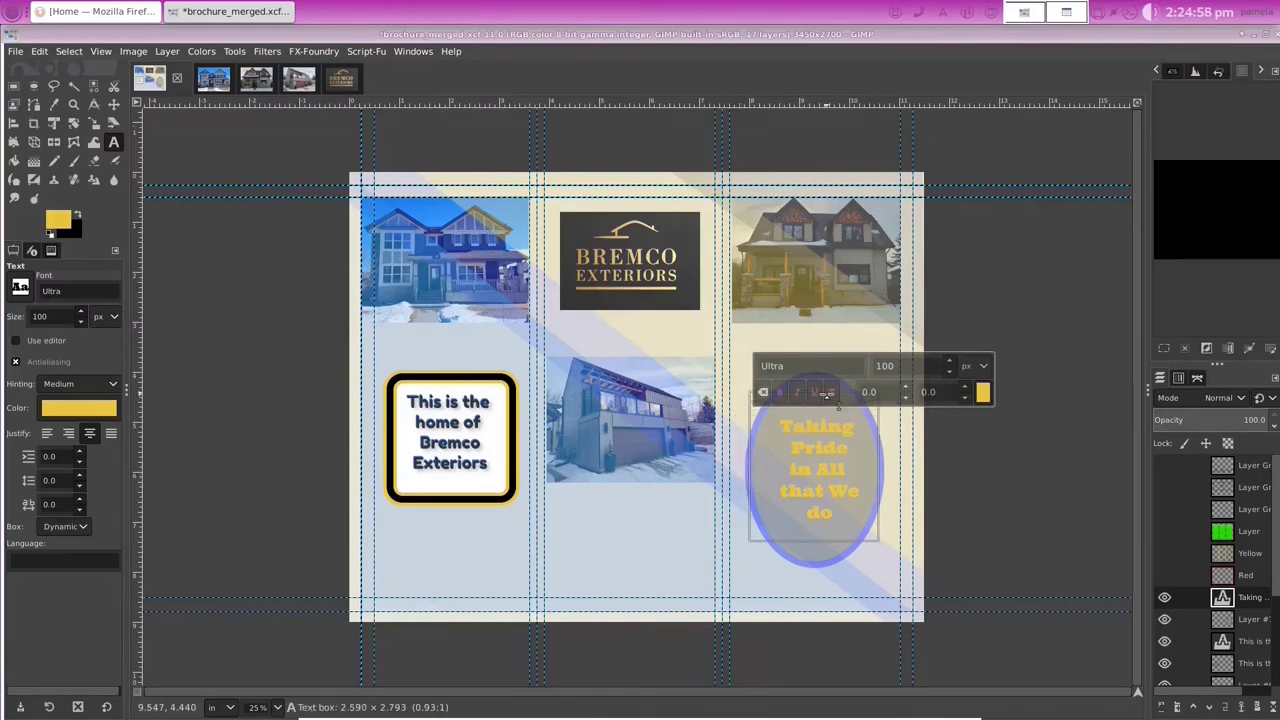
left_click_drag(826, 550, 826, 568)
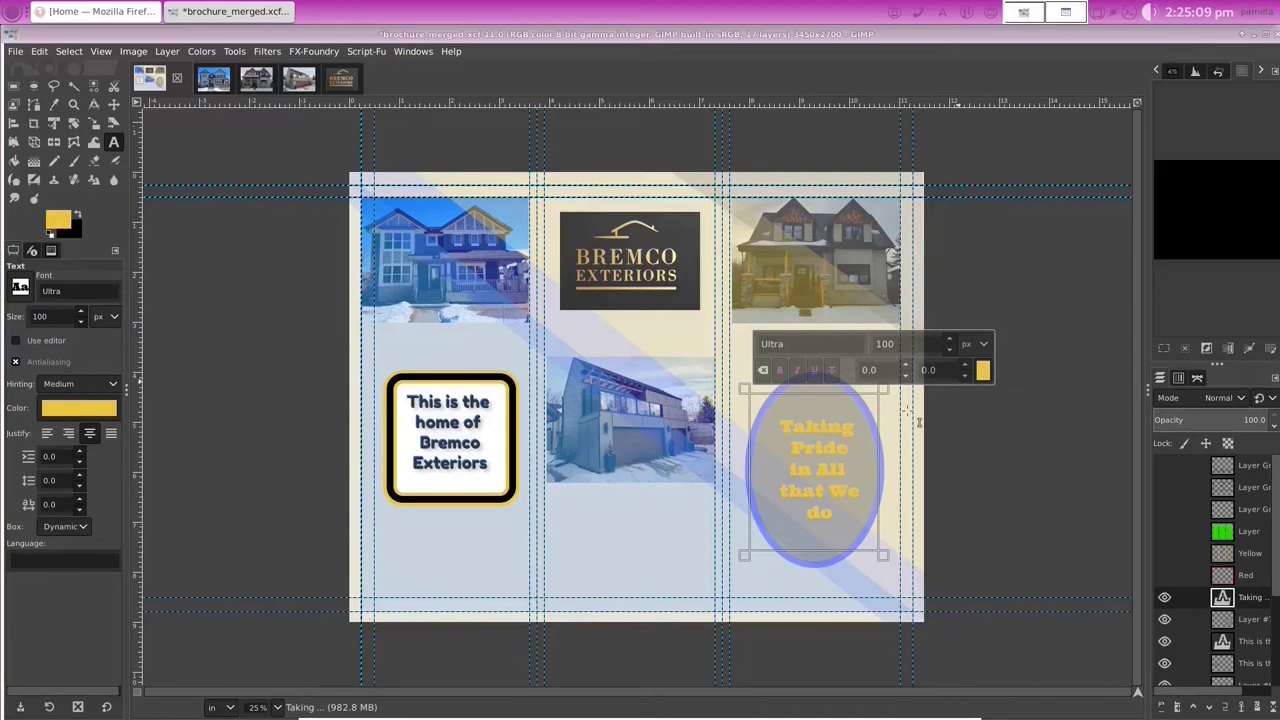
Step: Make all the slogan text dark grey 393939 and raise its size to 126
key("ctrl+a")
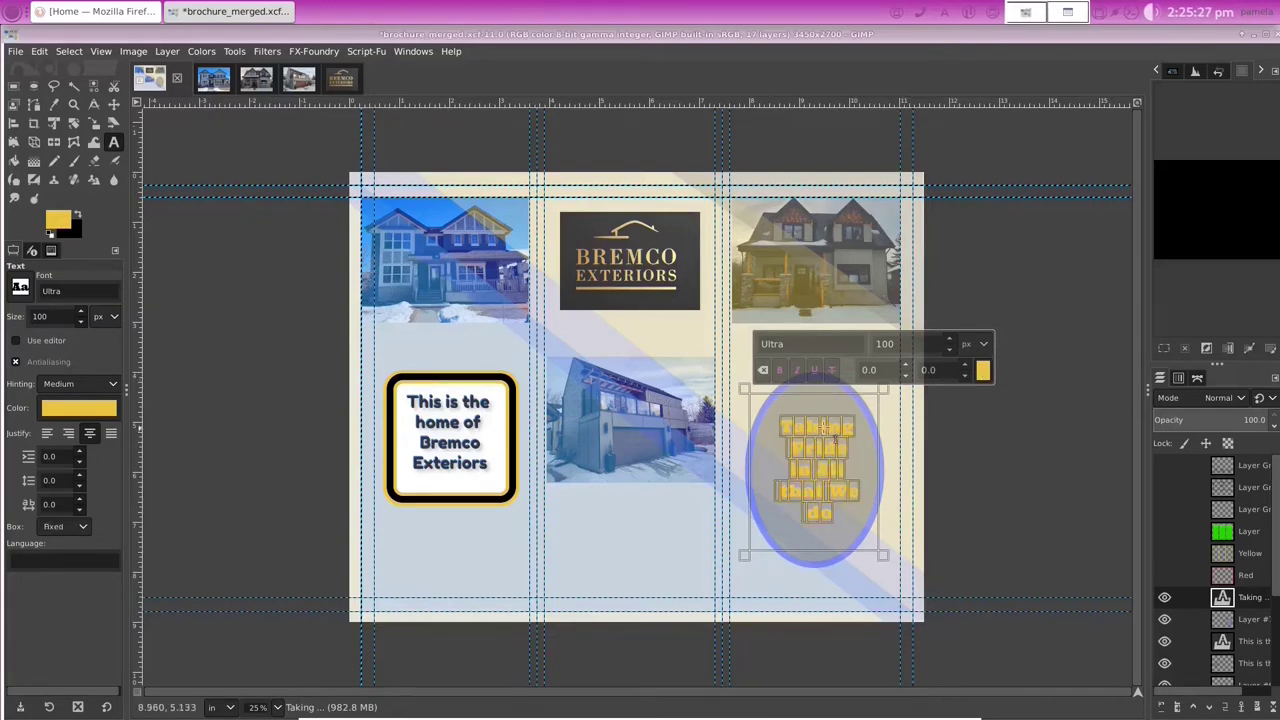
left_click(983, 372)
left_click(1048, 472)
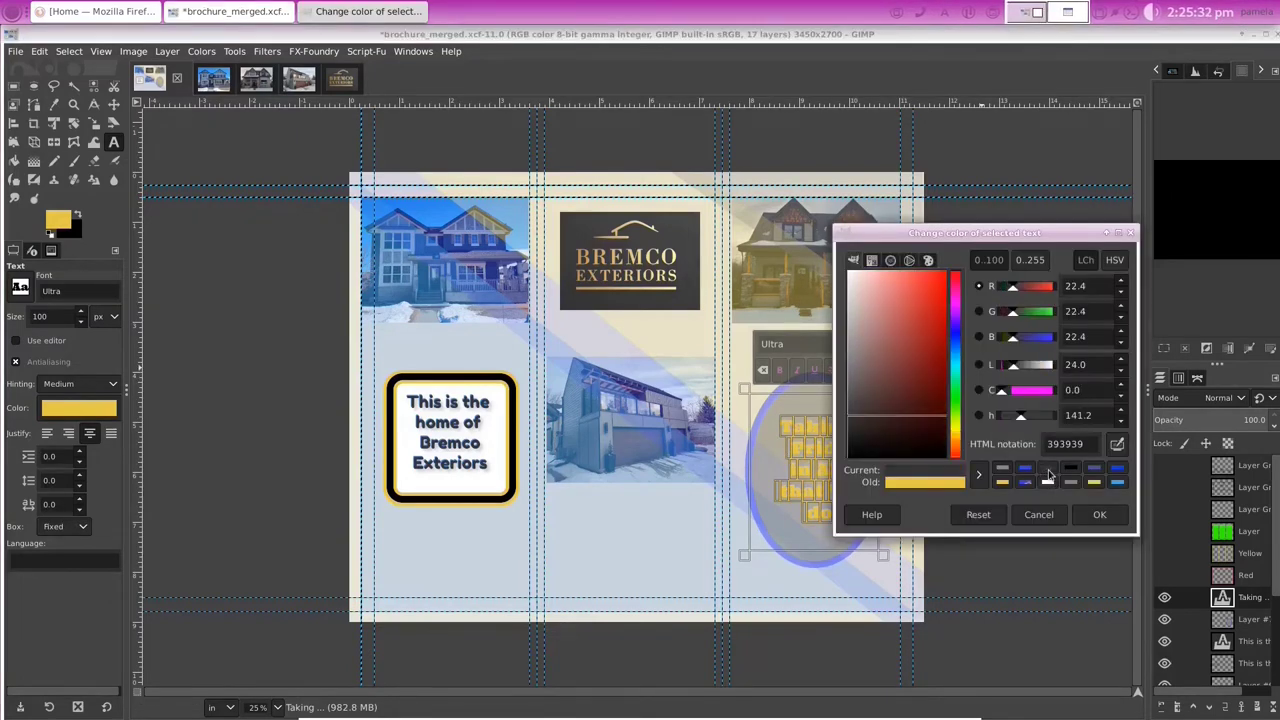
left_click(1099, 514)
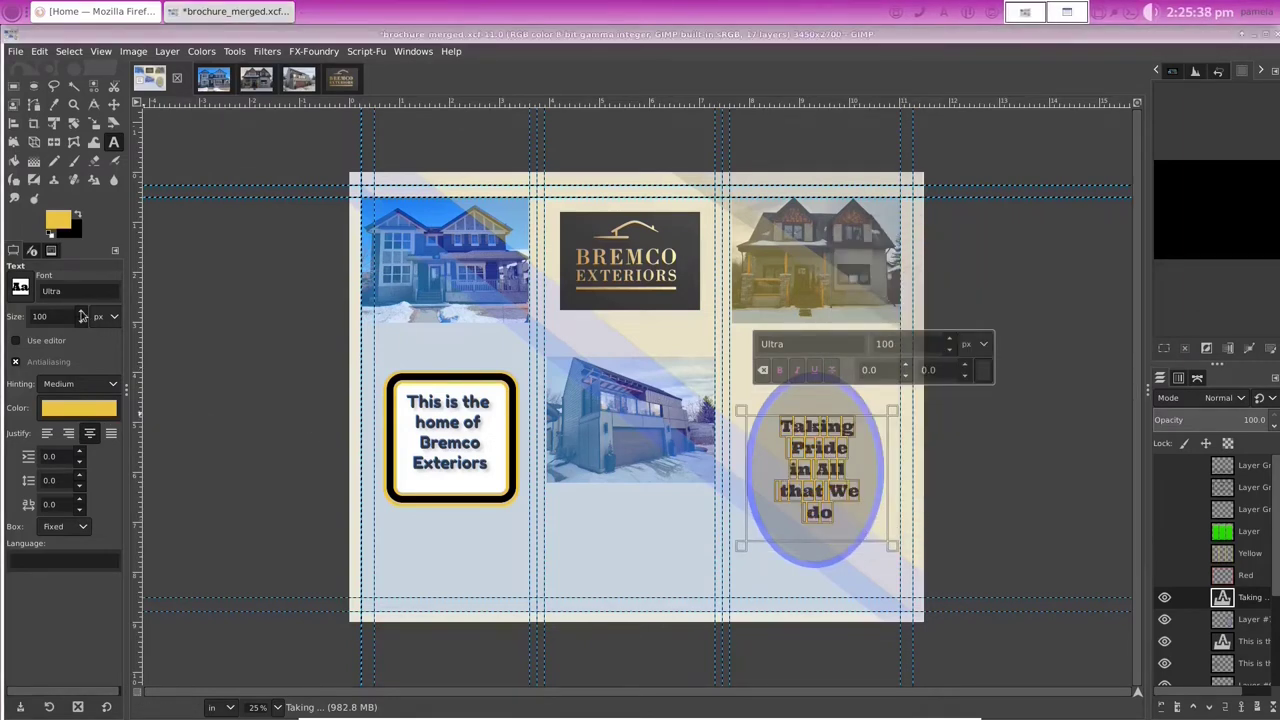
scroll(83, 316, "up", 20)
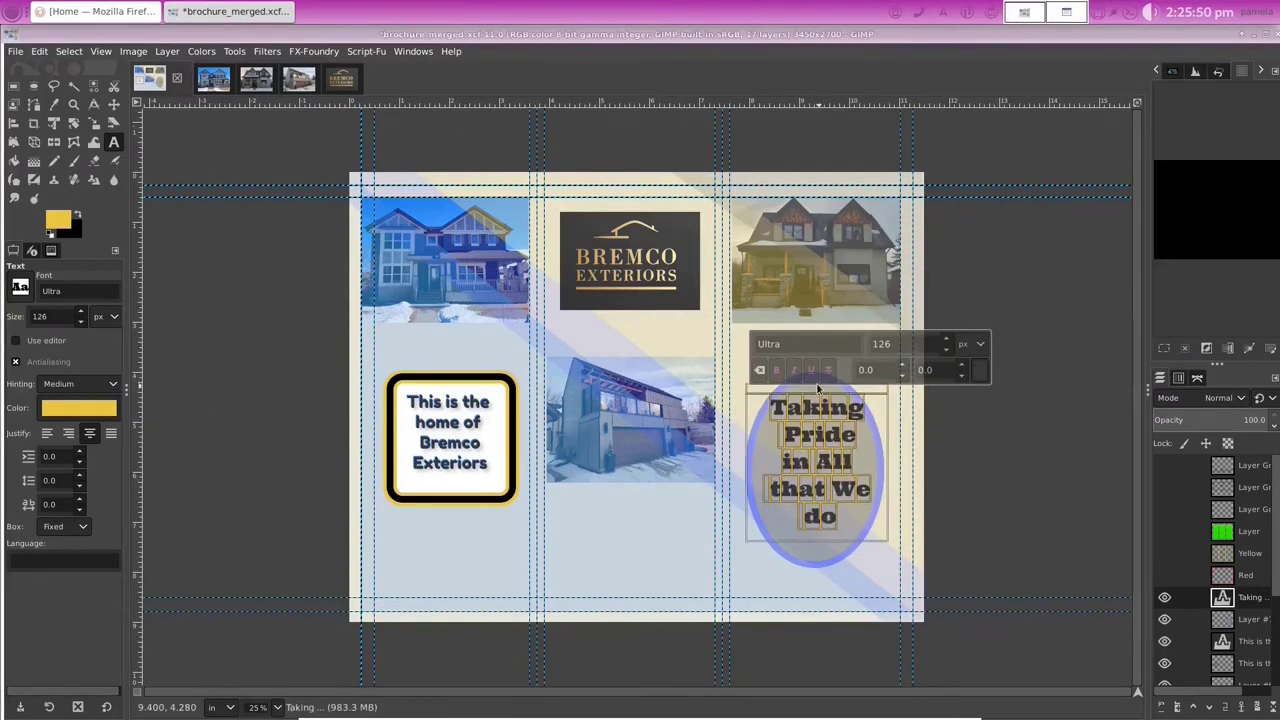
Step: Shift the slogan slightly lower in the oval and change its last word to 'DO'
left_click_drag(818, 390, 822, 409)
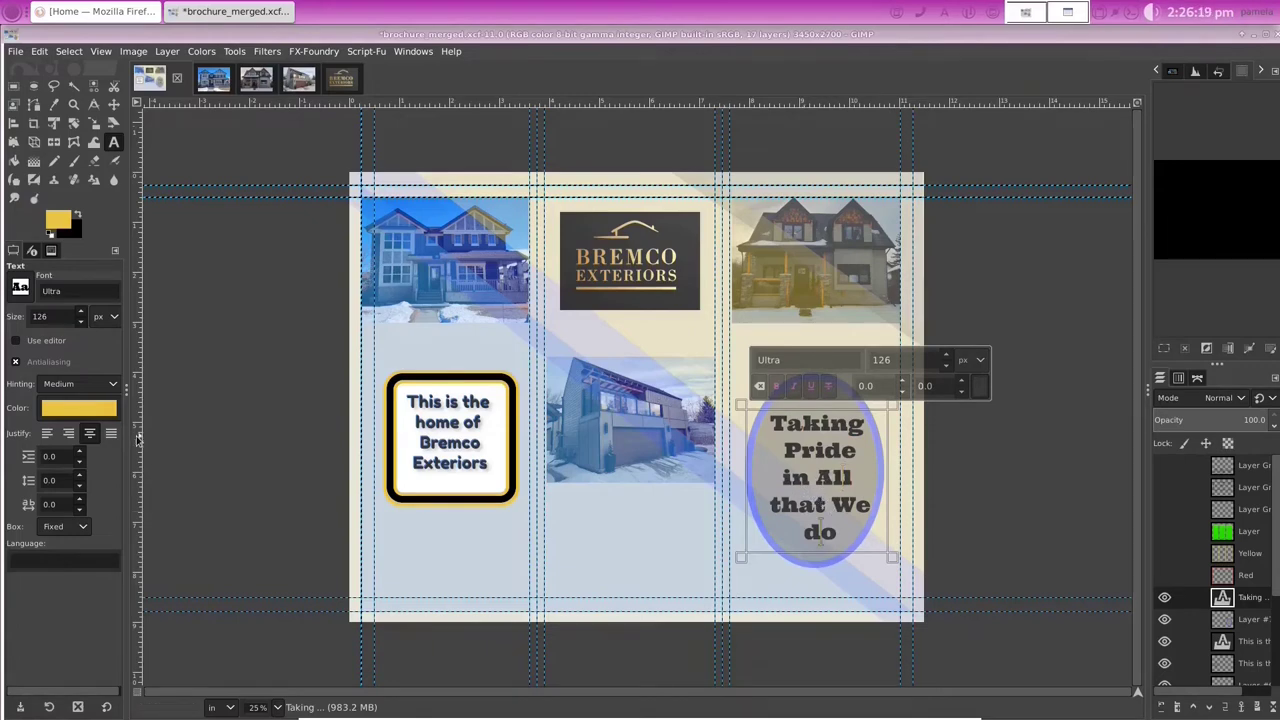
key("BackSpace")
key("BackSpace")
type("DO")
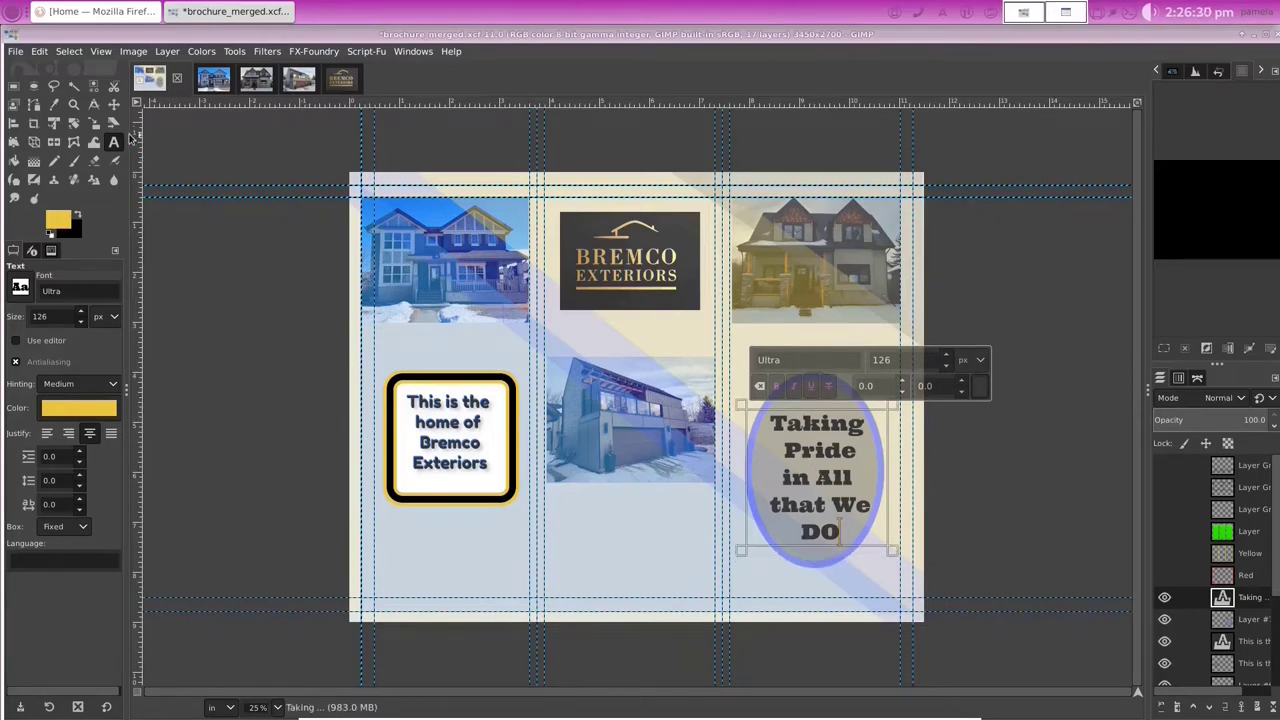
left_click(114, 104)
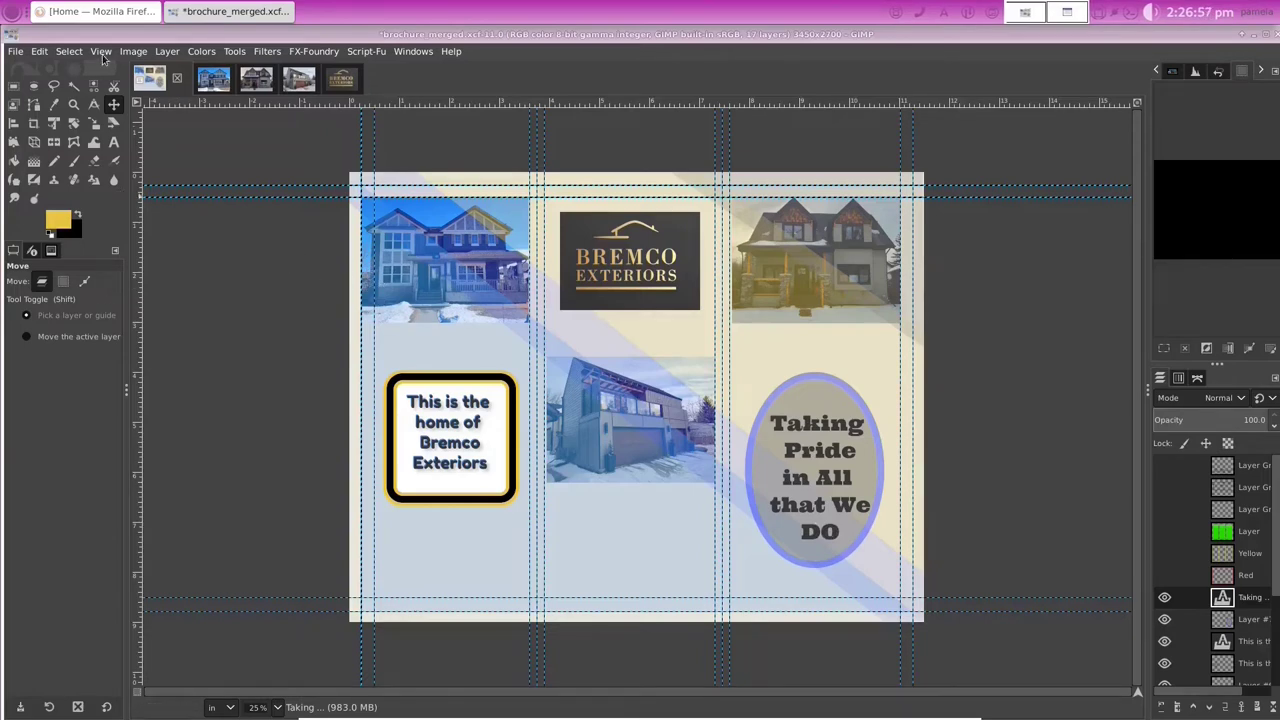
Step: Duplicate the slogan layer and discard the copy's text information, making it a pixel layer
left_click(170, 53)
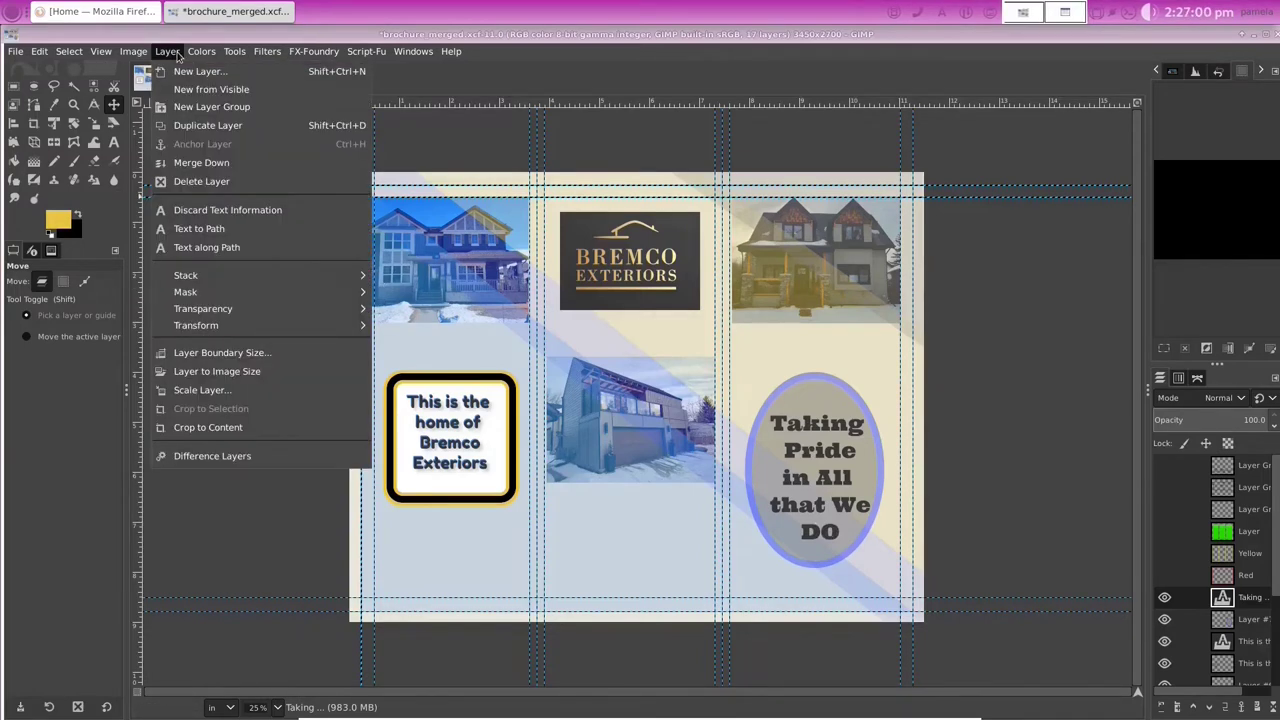
left_click(204, 126)
left_click(165, 54)
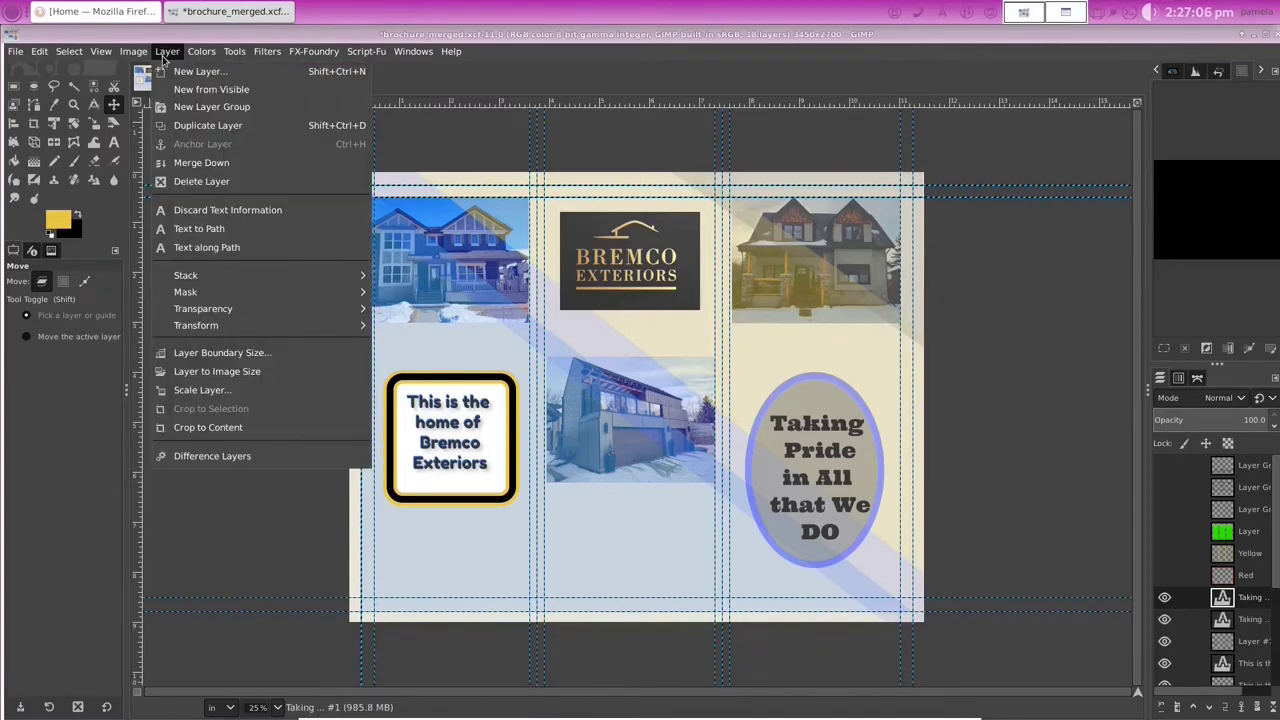
left_click(205, 210)
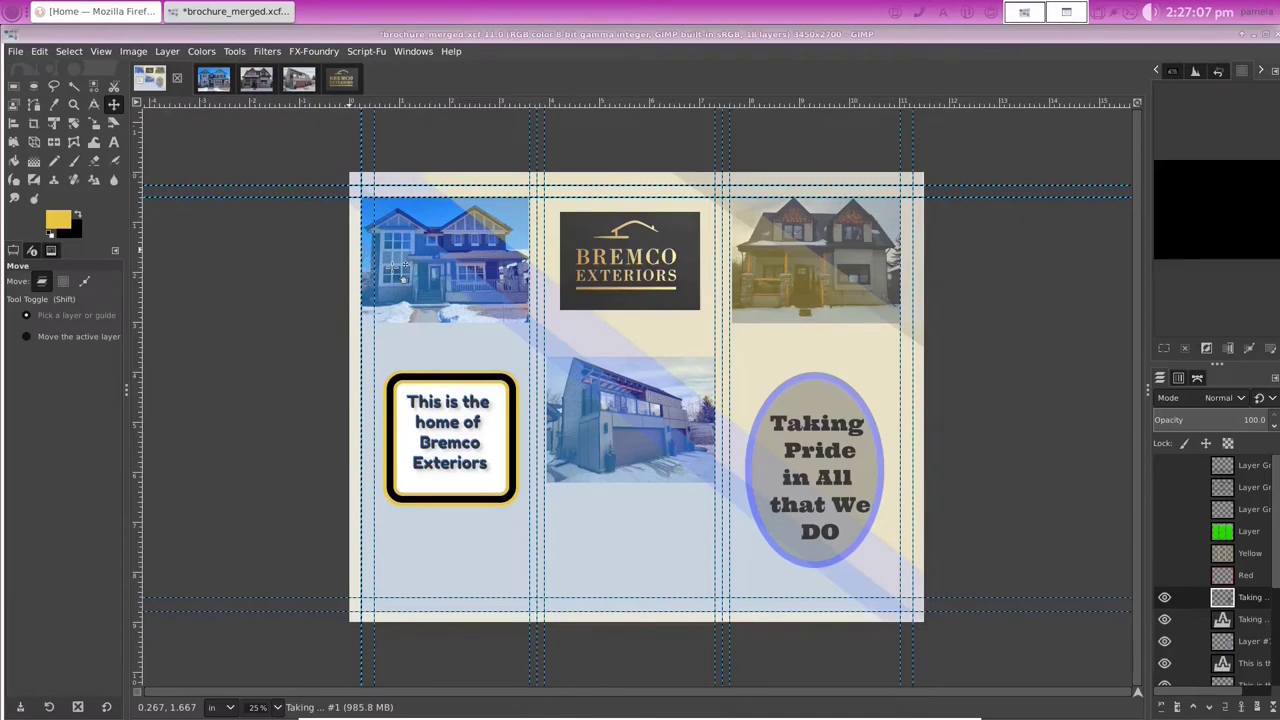
left_click(57, 224)
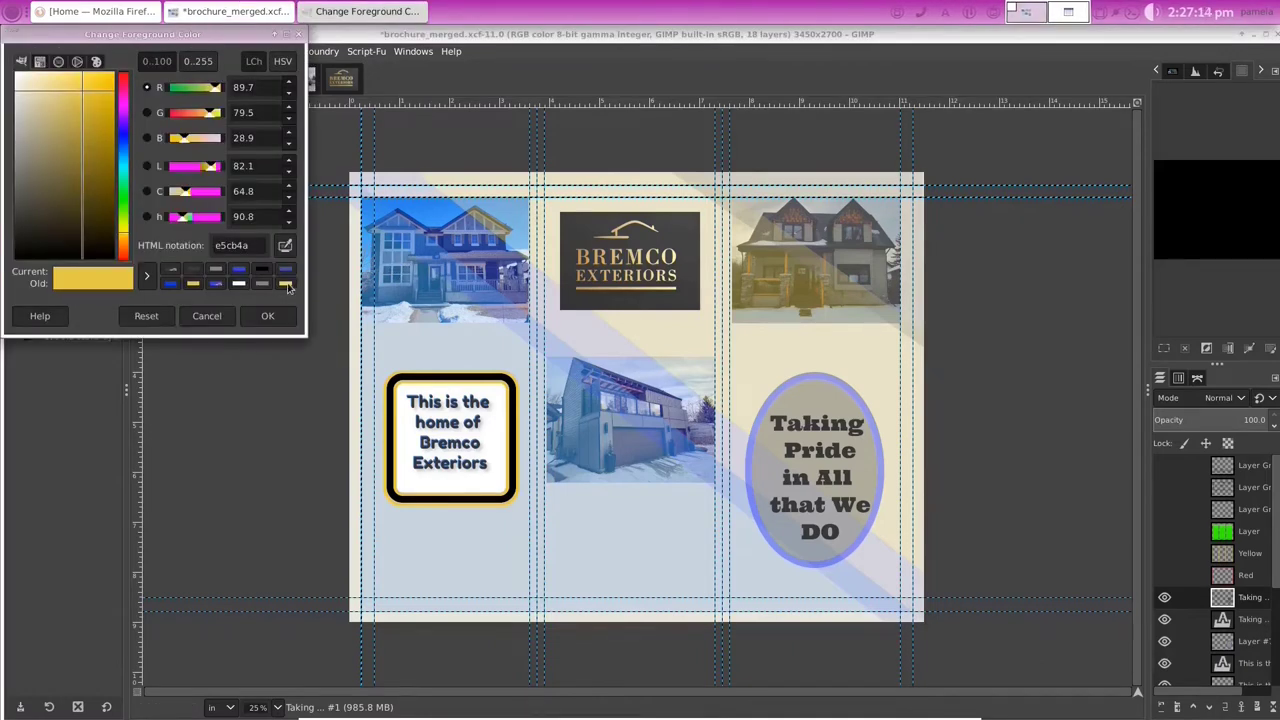
Step: Set the foreground colour to pale yellow e6d292 and start editing the oval slogan text
left_click(60, 77)
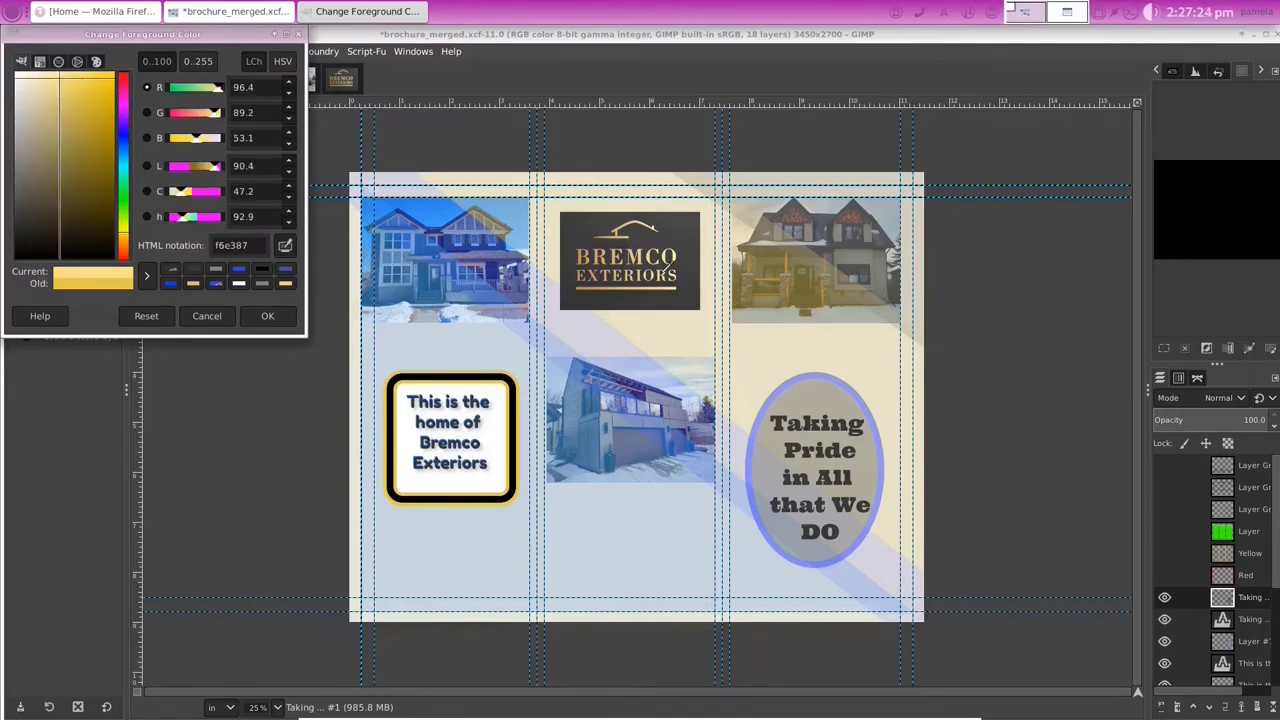
left_click(485, 285)
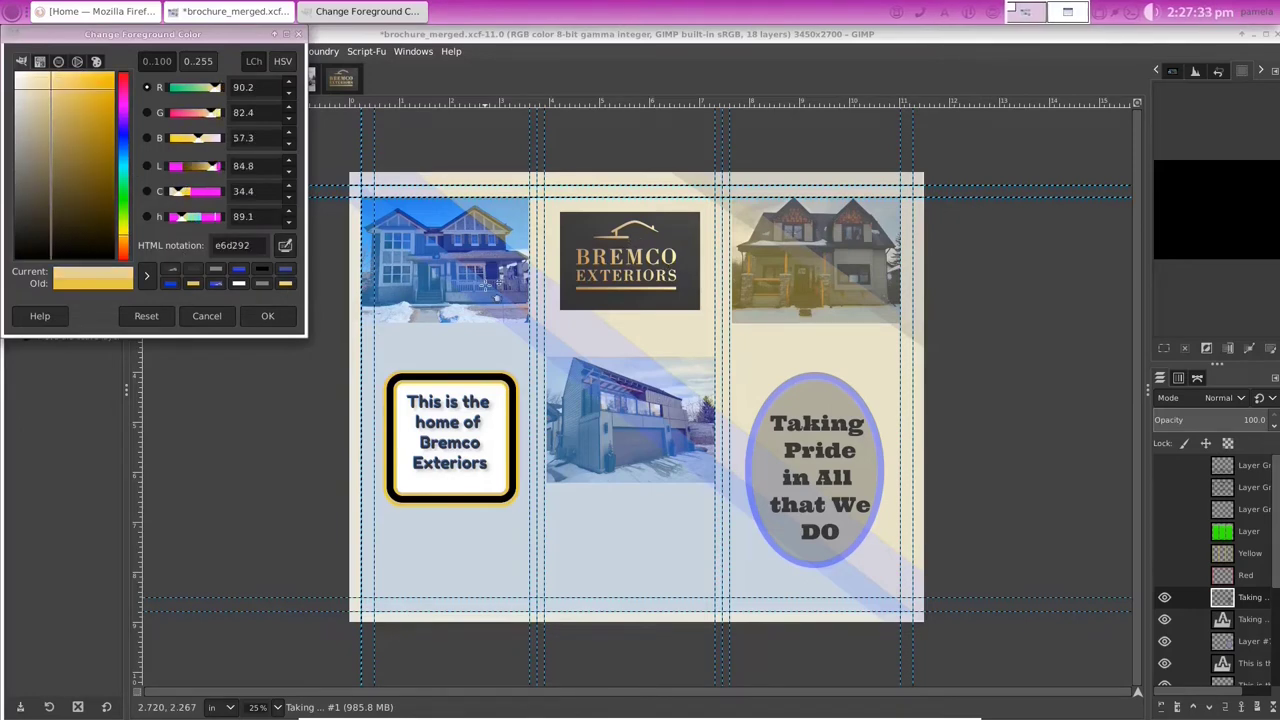
left_click(263, 316)
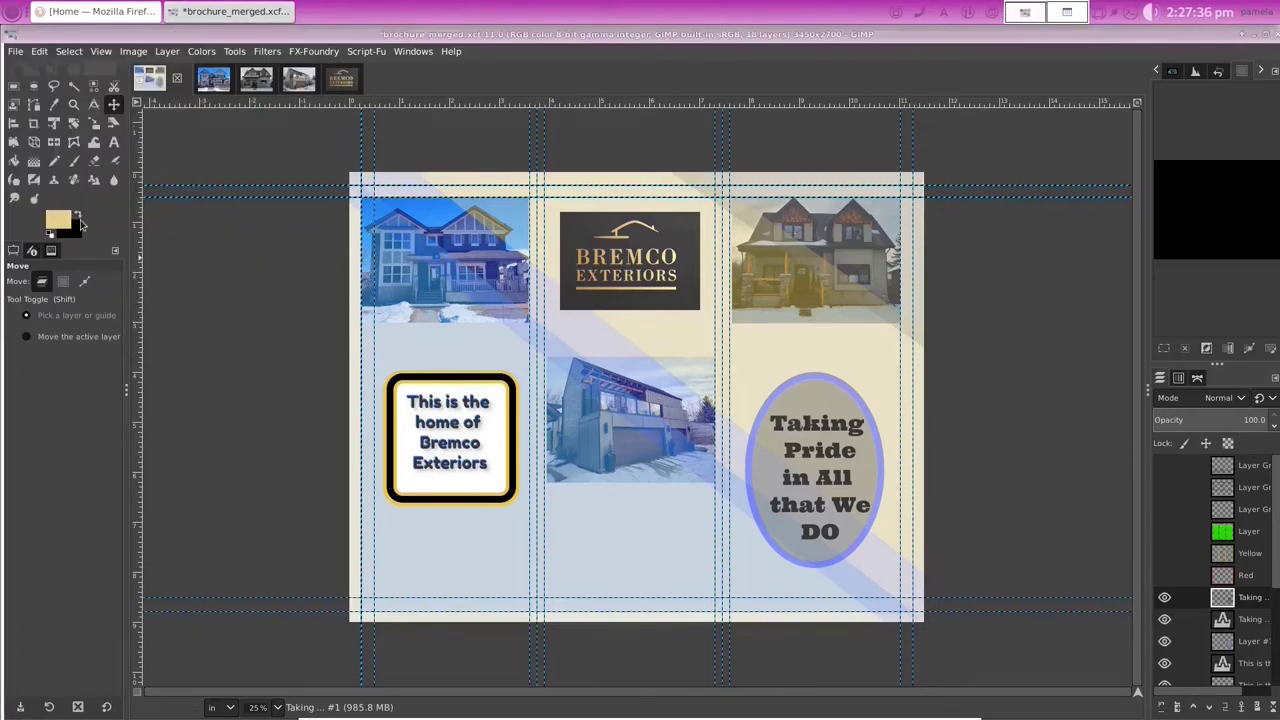
left_click(115, 141)
left_click(770, 422)
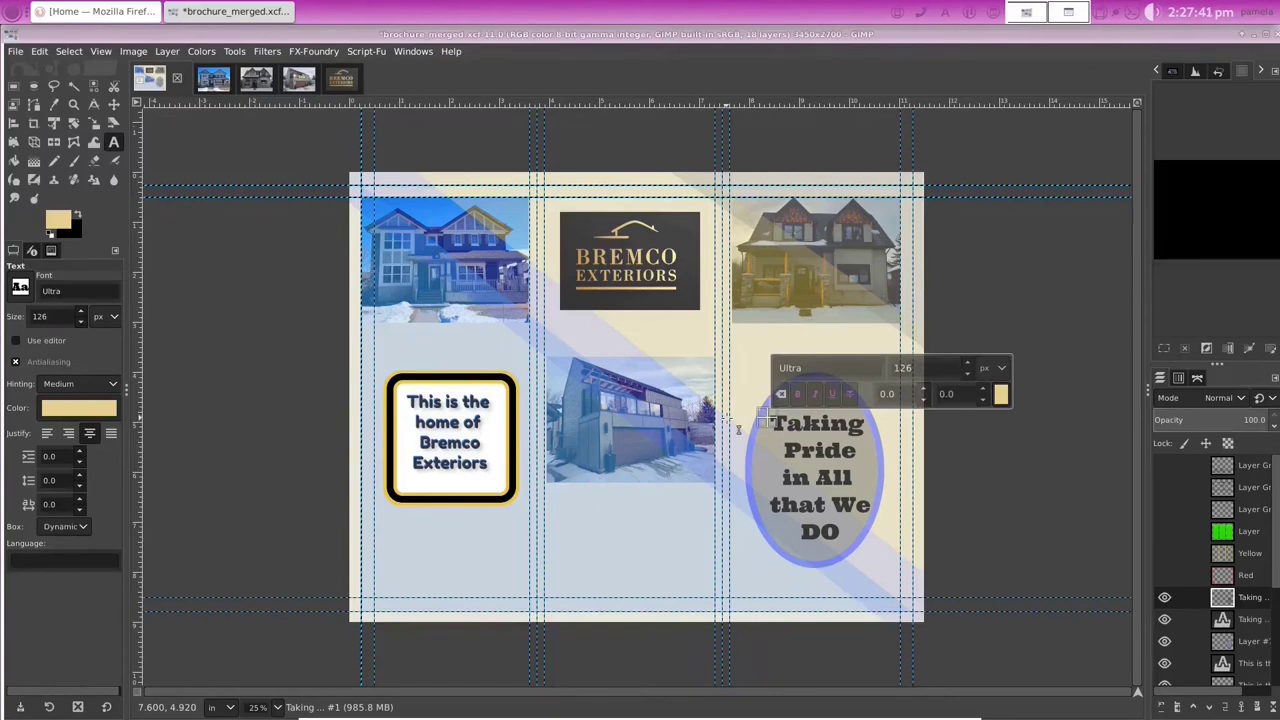
Step: Resize the pale-yellow slogan's text box so it sits slightly offset over the dark text
key("ctrl+a")
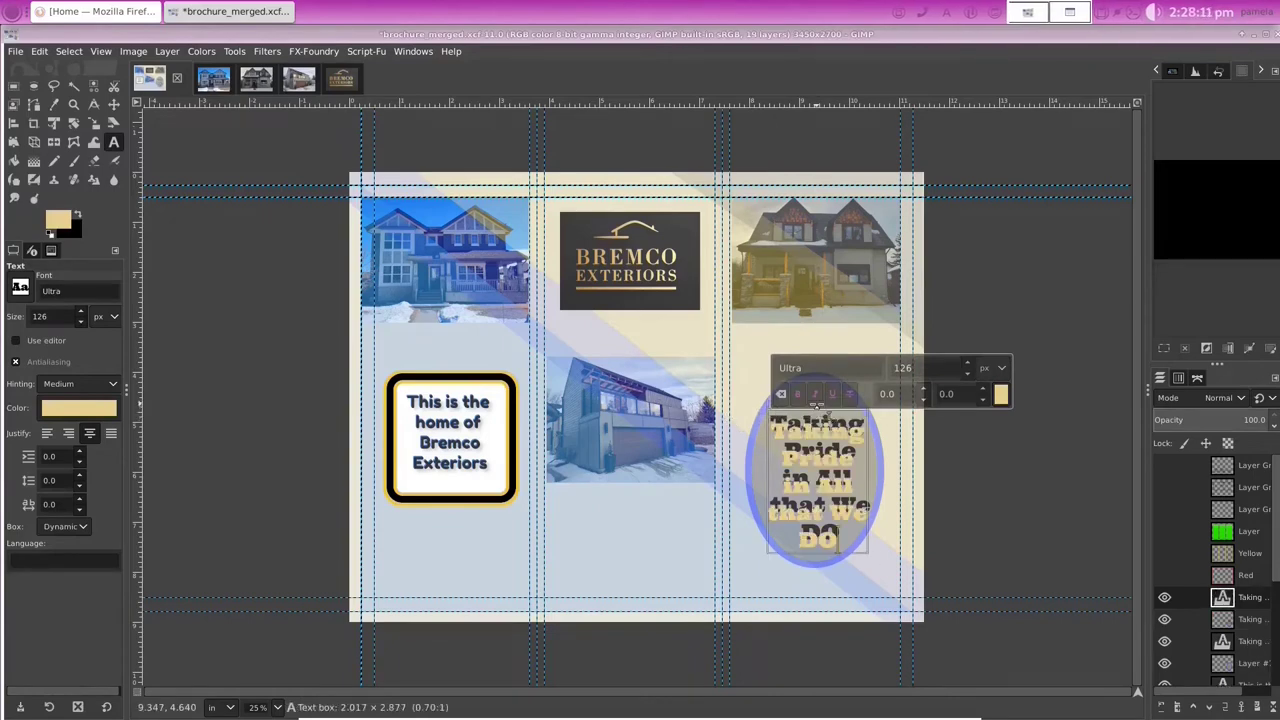
left_click_drag(817, 418, 822, 410)
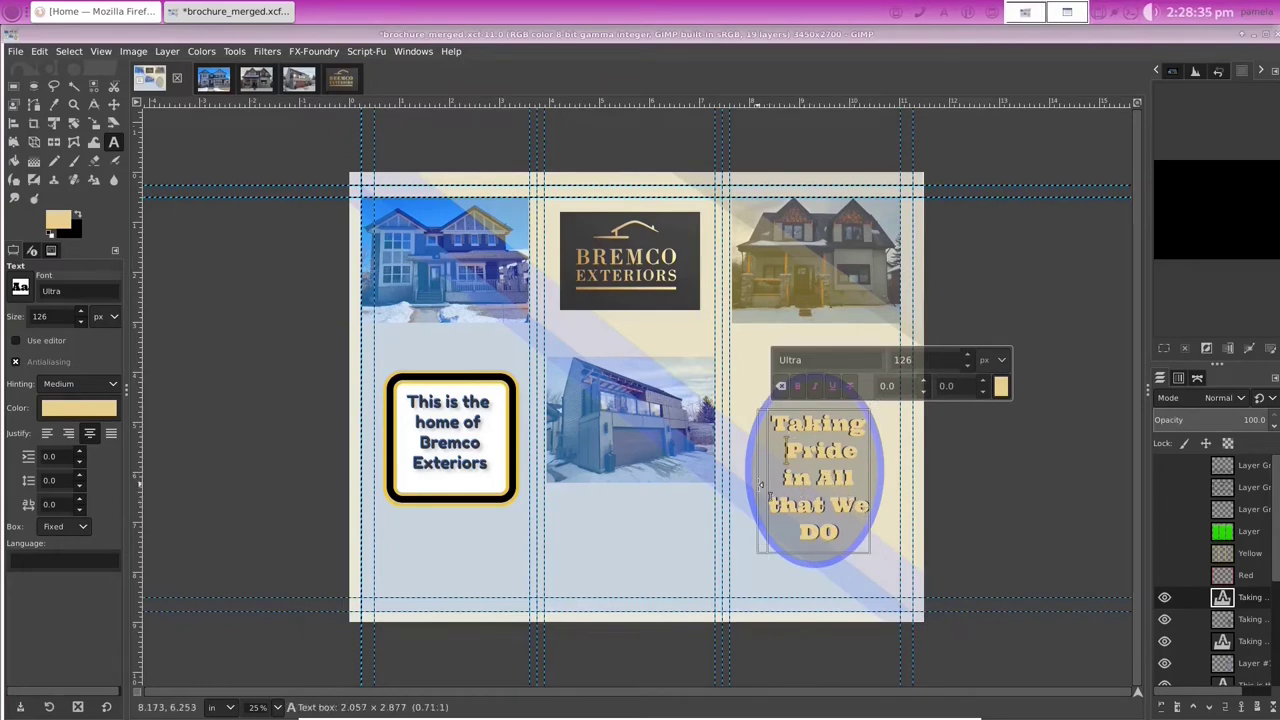
left_click_drag(760, 485, 763, 485)
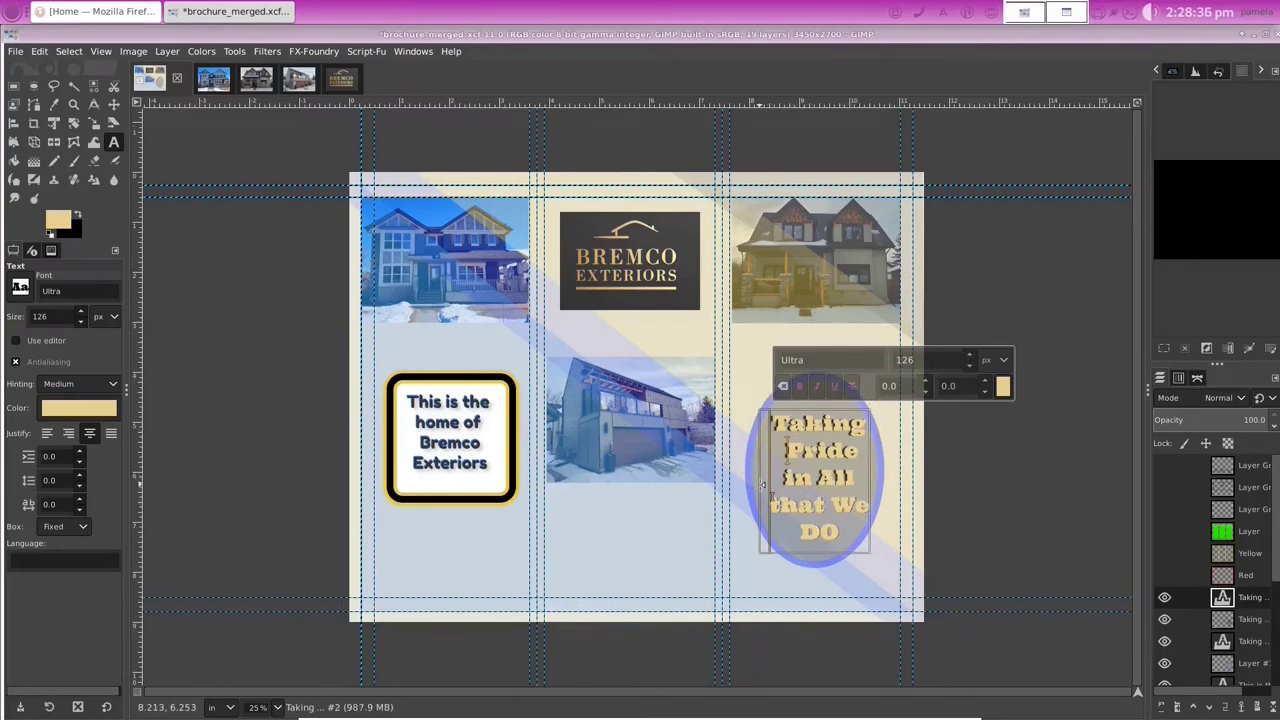
left_click_drag(870, 480, 878, 480)
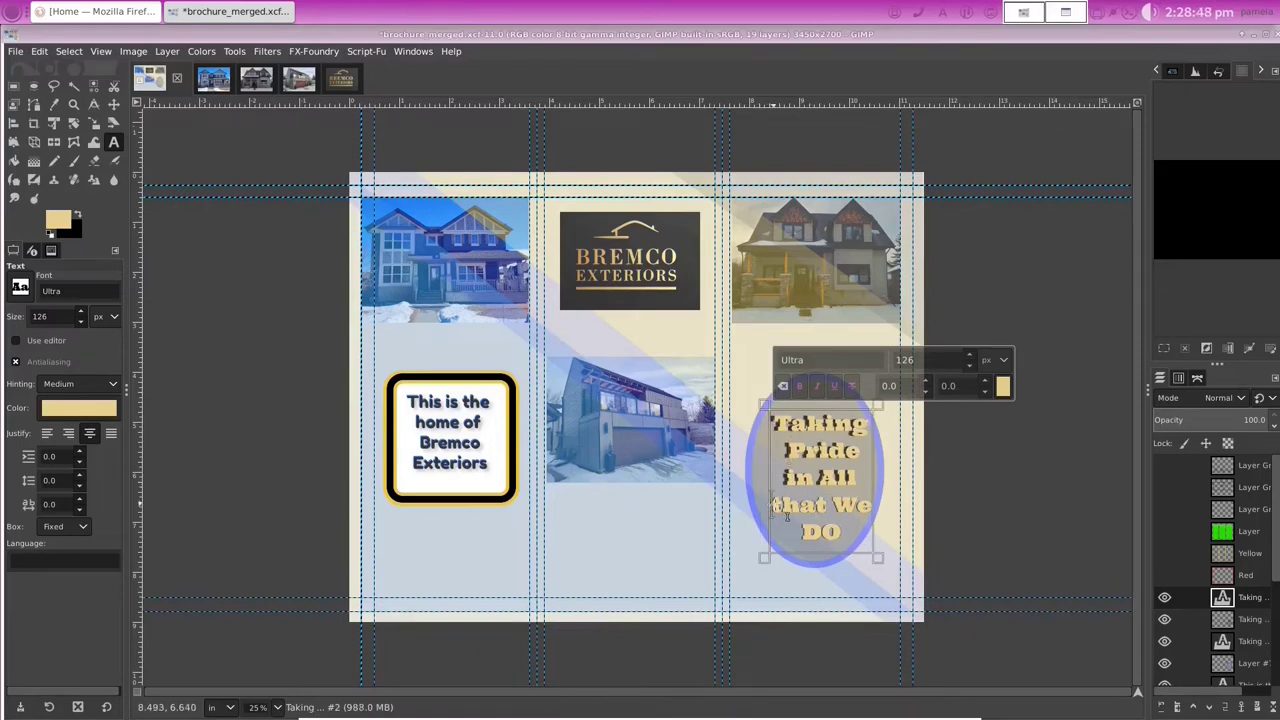
left_click_drag(805, 530, 822, 512)
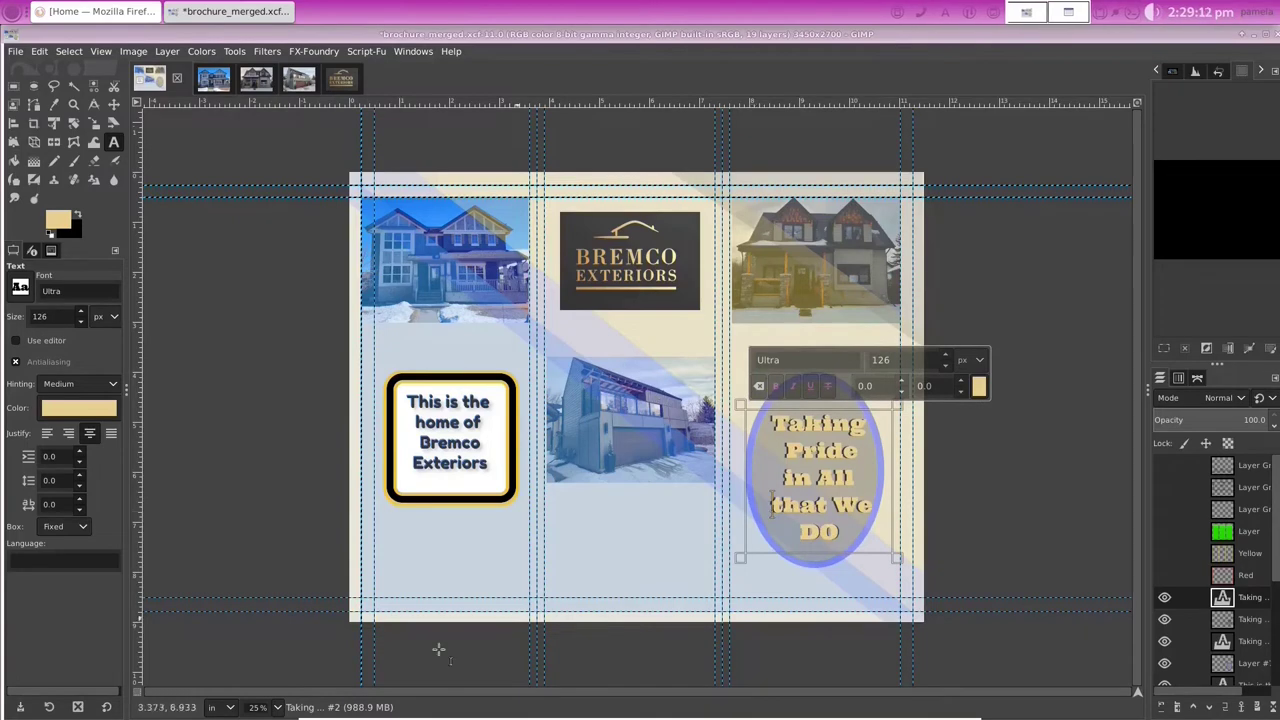
left_click(277, 707)
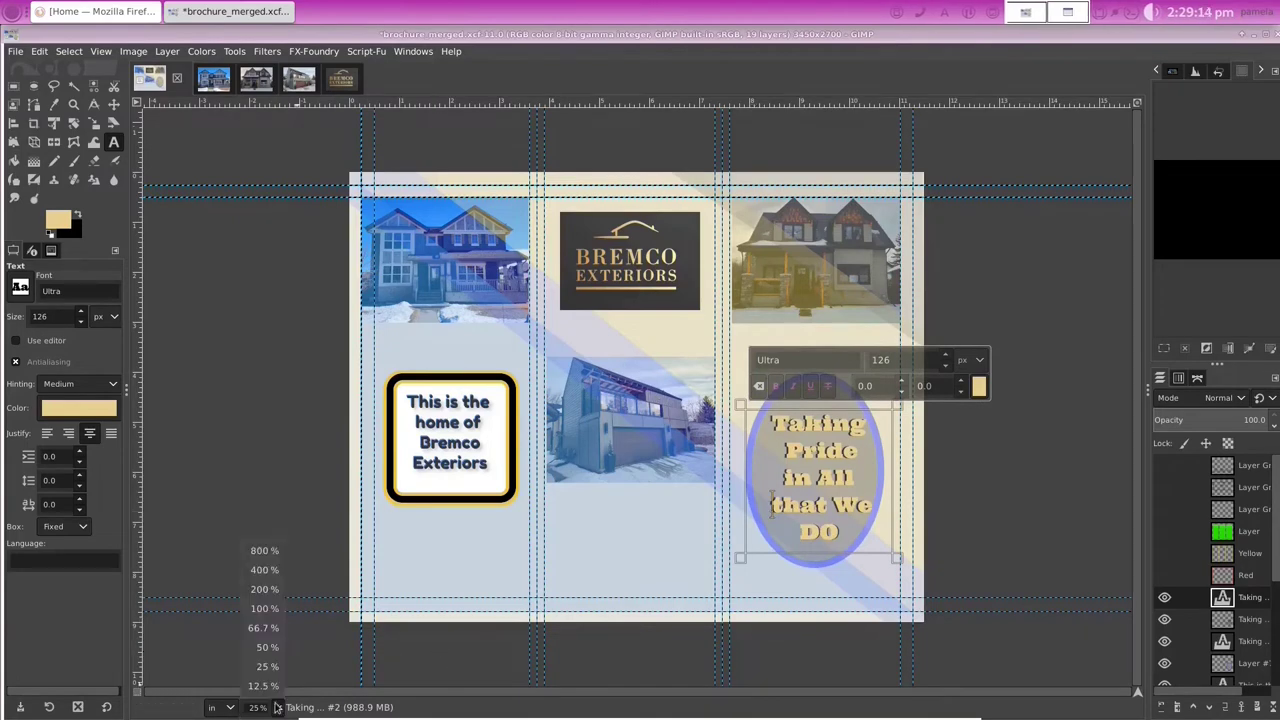
Step: Nudge the slogan box's top edge up, then view the whole brochure at 25% zoom
left_click(265, 647)
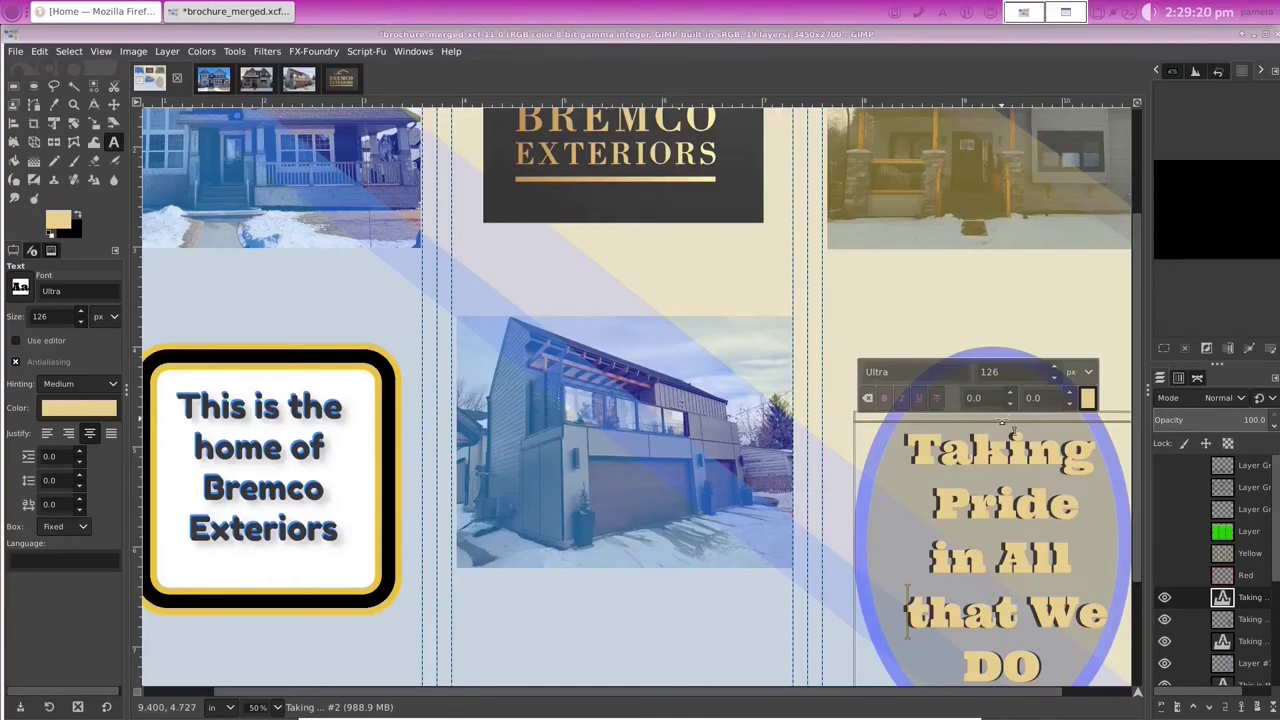
scroll(1004, 425, "down", 3)
left_click_drag(1002, 316, 999, 320)
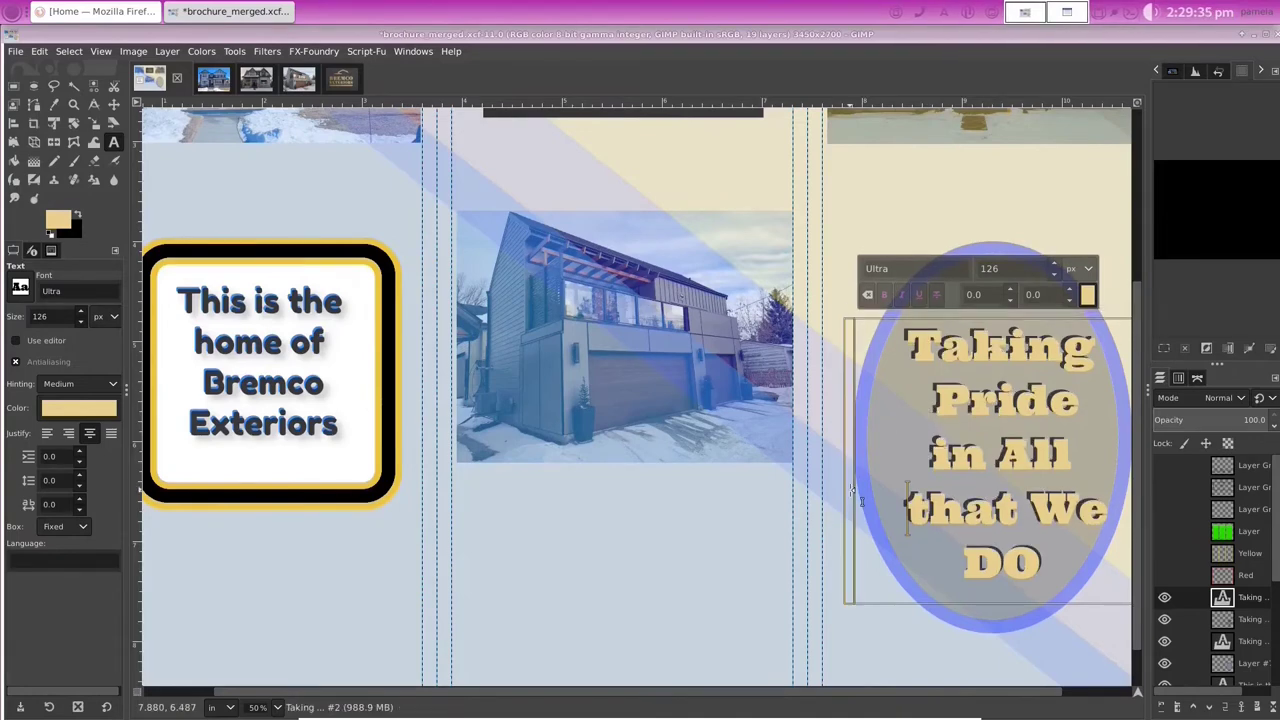
left_click(972, 568)
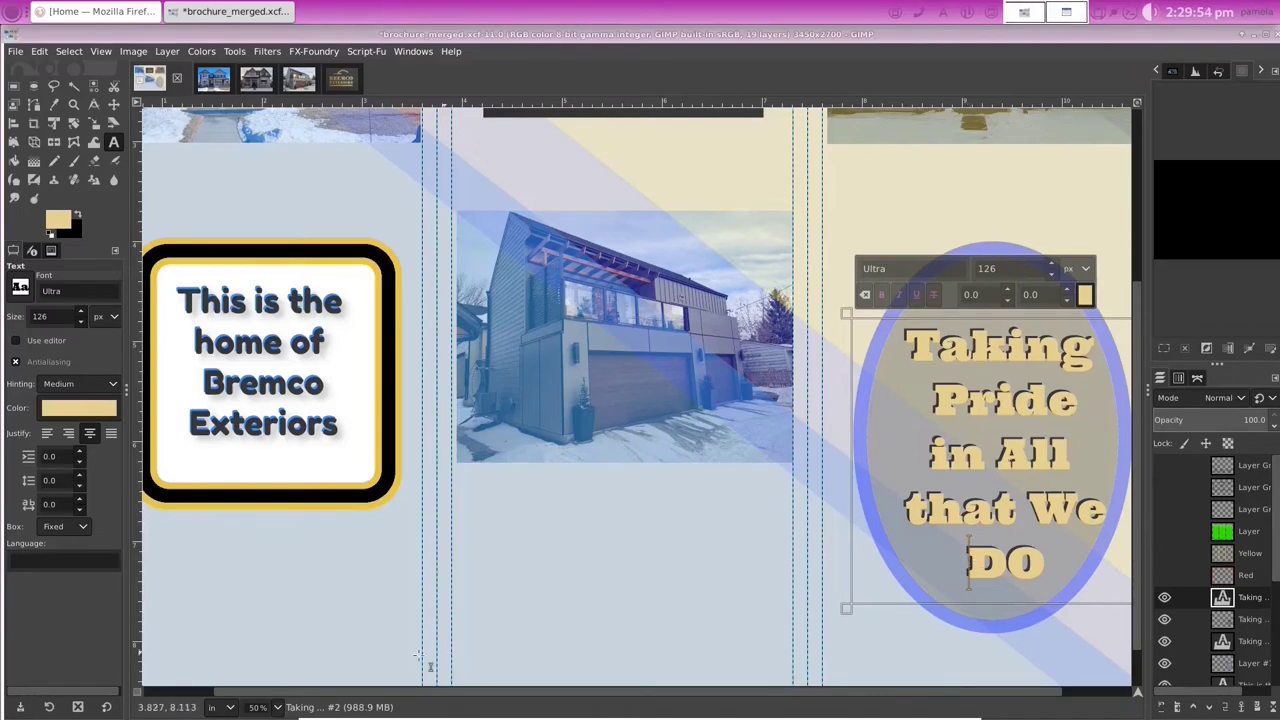
left_click(278, 707)
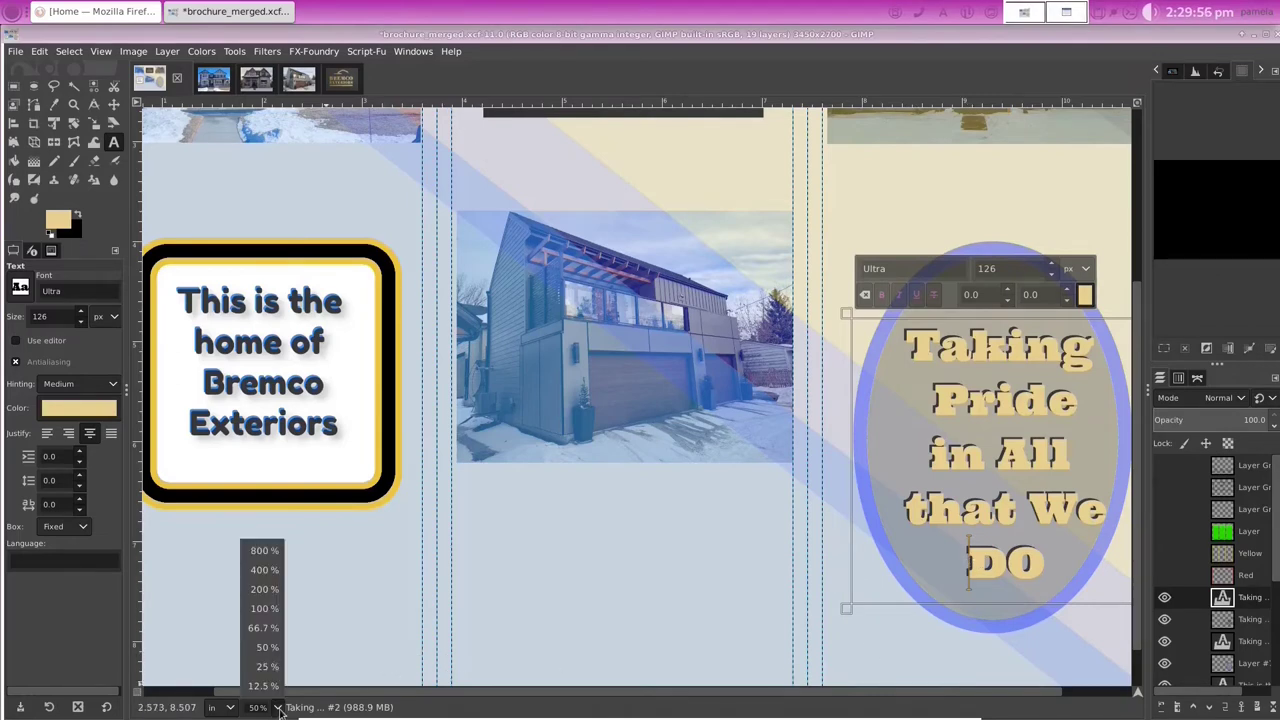
left_click(267, 666)
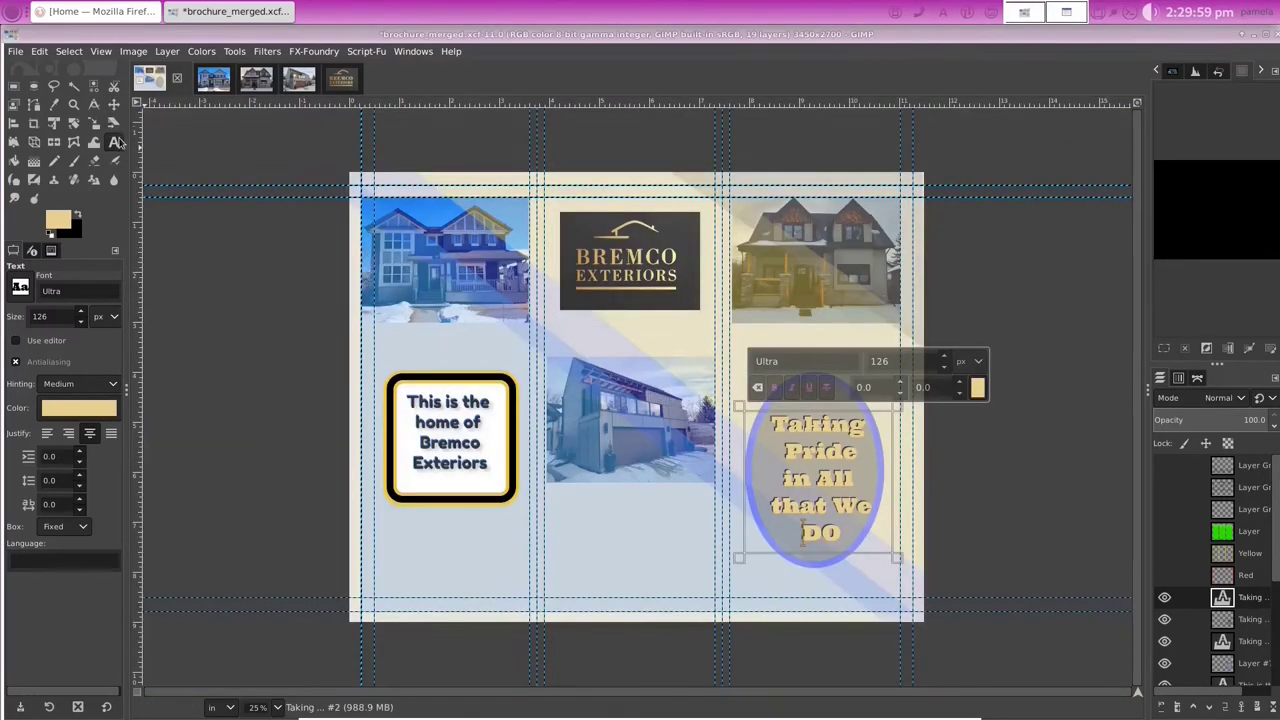
left_click(114, 106)
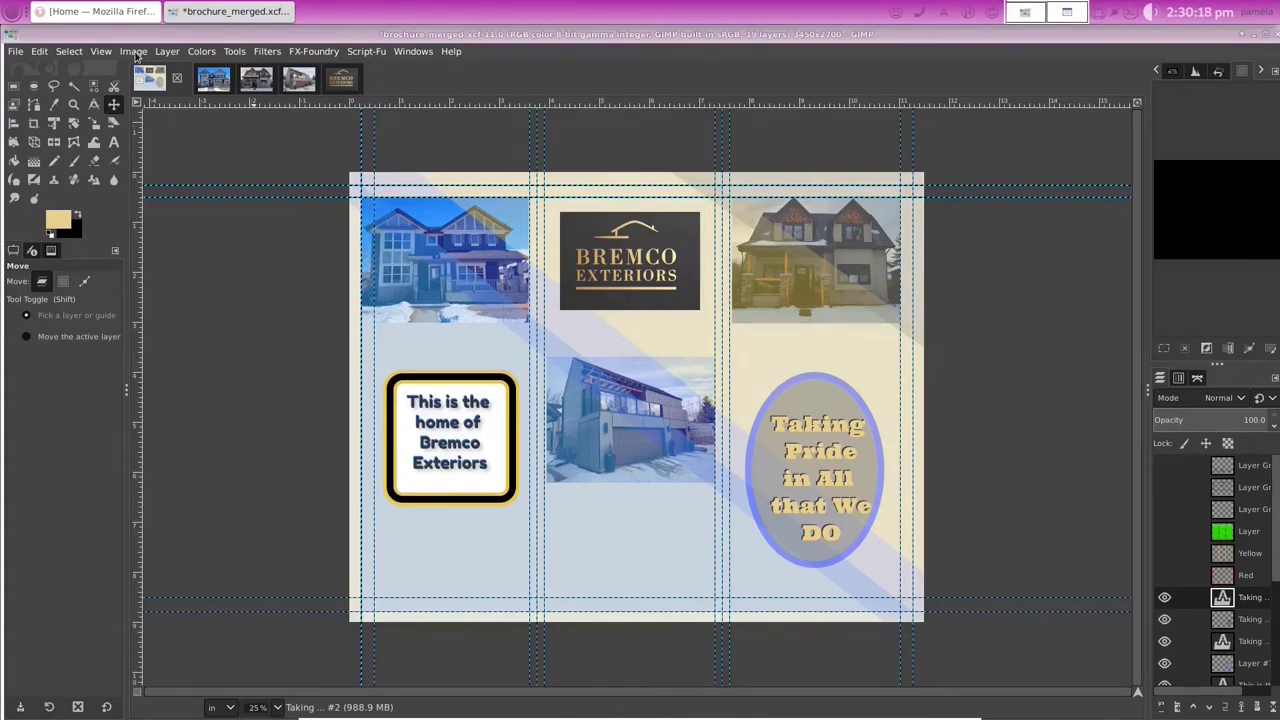
Step: Add a new transparent 3450×2700 layer to the brochure
left_click(167, 51)
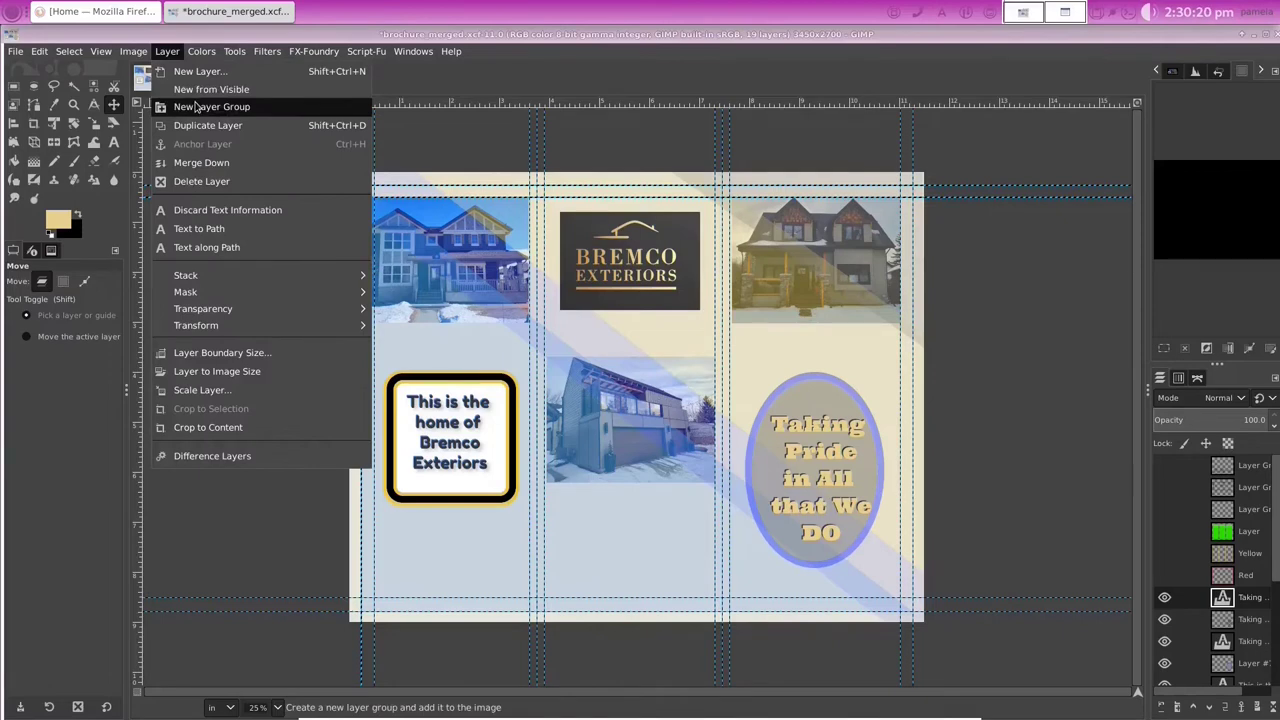
left_click(200, 71)
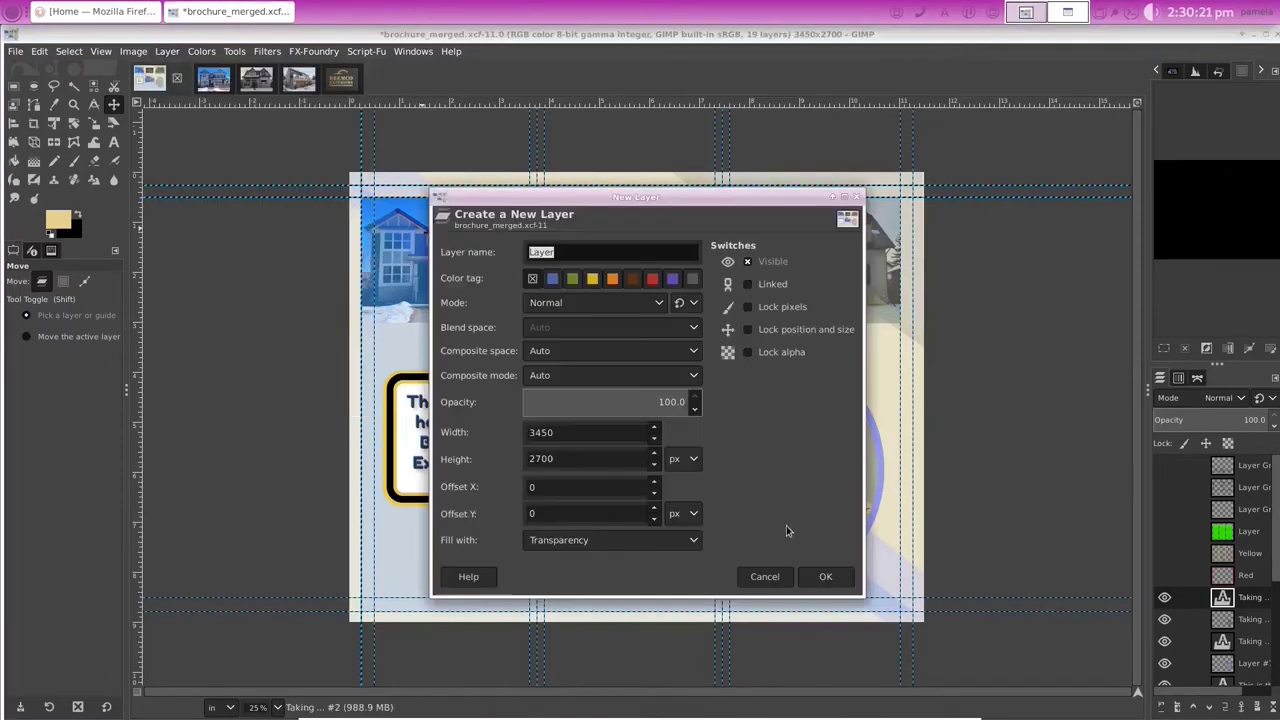
left_click(808, 577)
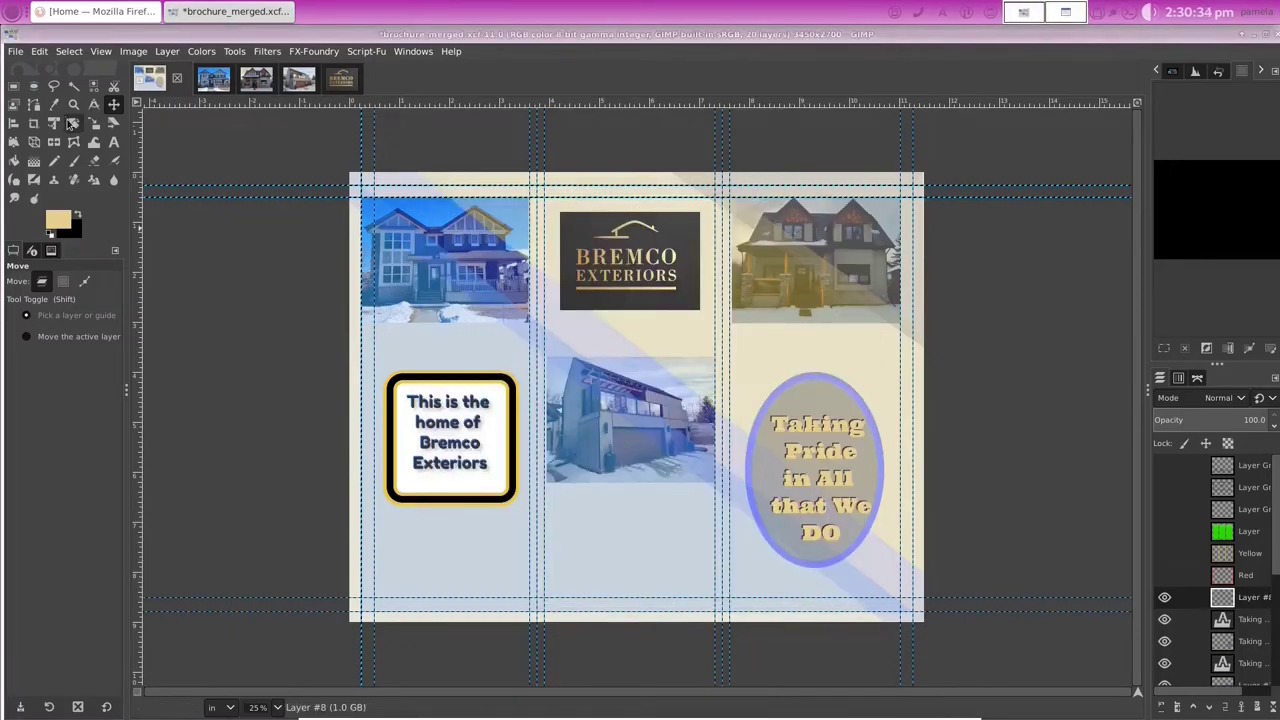
Step: Draw a polygon selection band zigzagging across the page, dipping at the first fold and peaking at the second
left_click(54, 86)
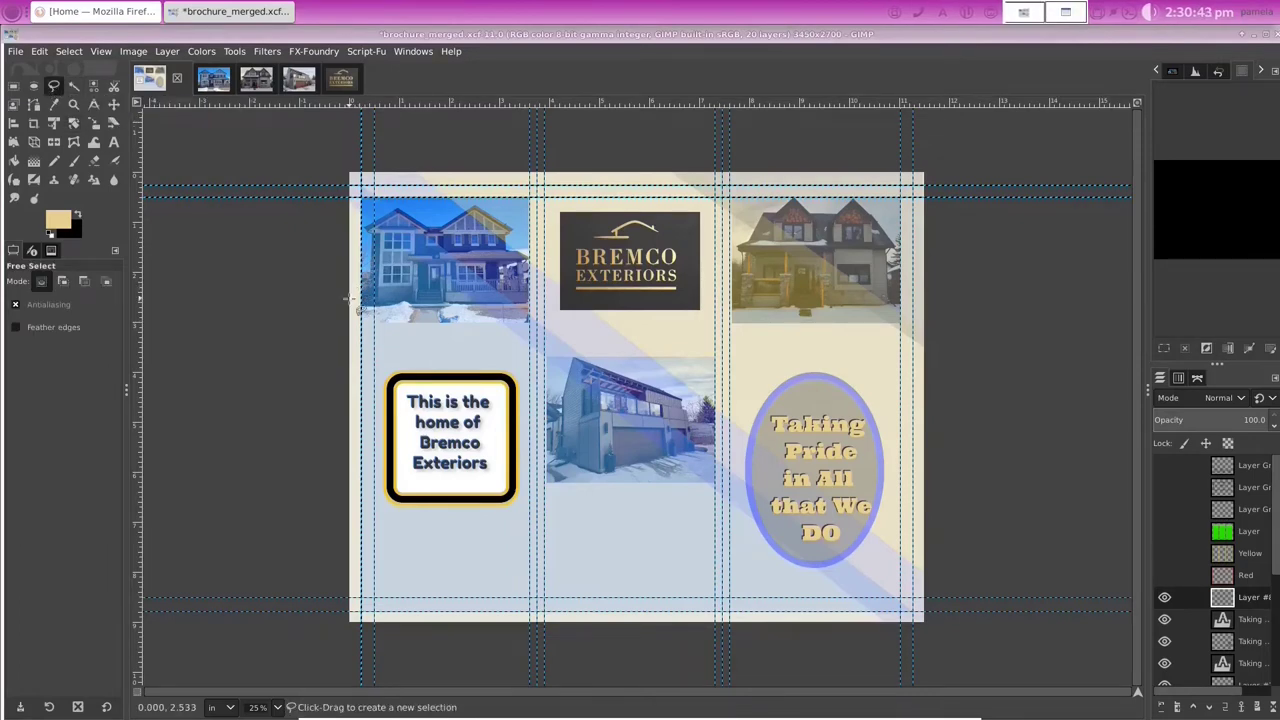
left_click(350, 298)
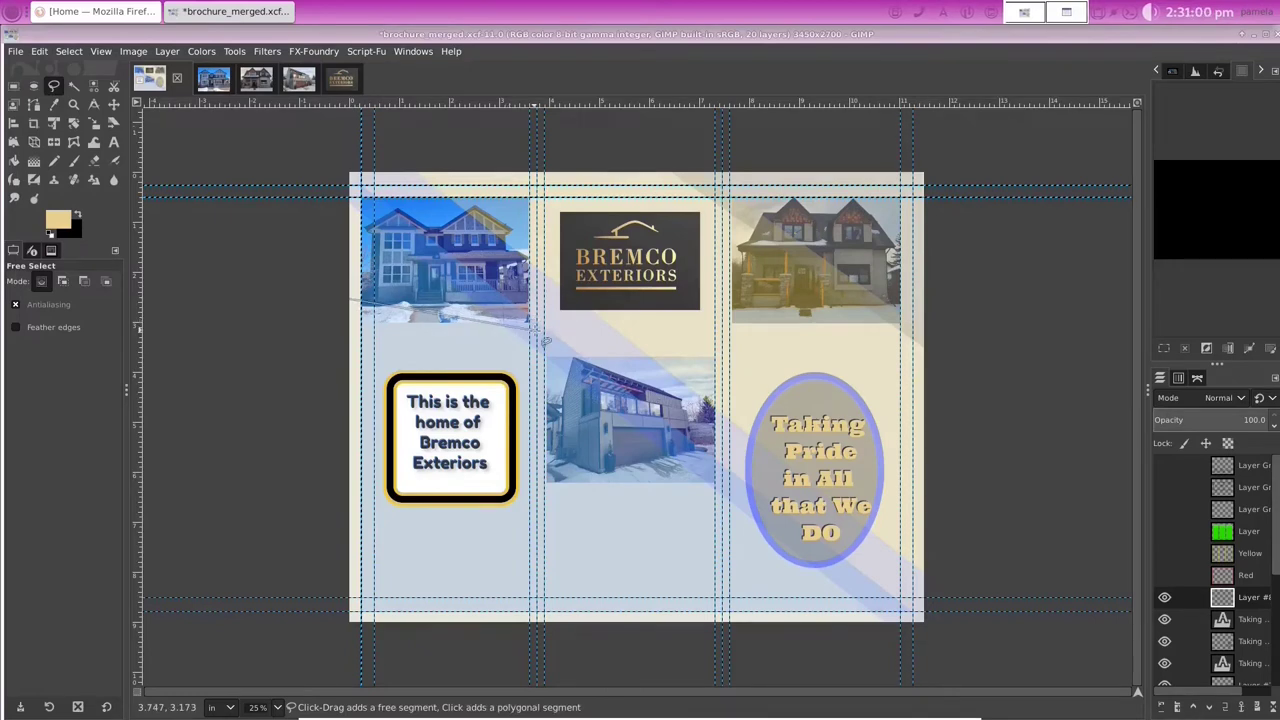
left_click(537, 330)
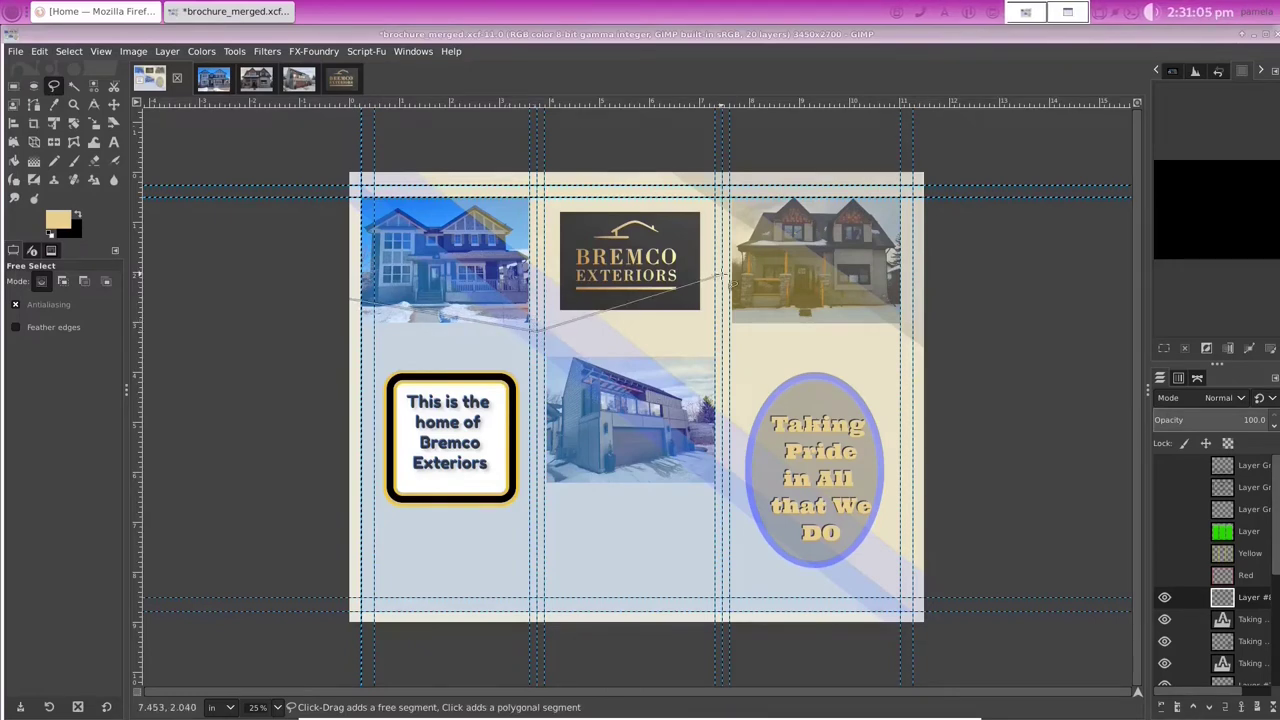
left_click(721, 274)
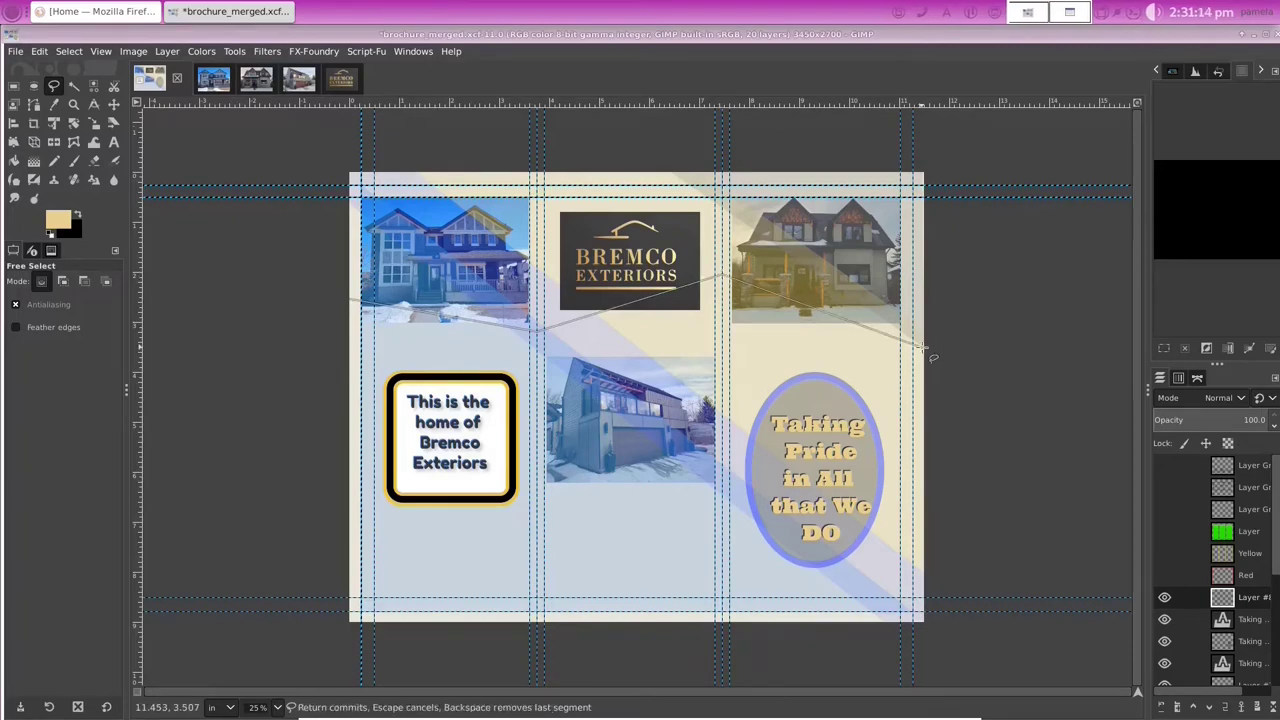
left_click(922, 348)
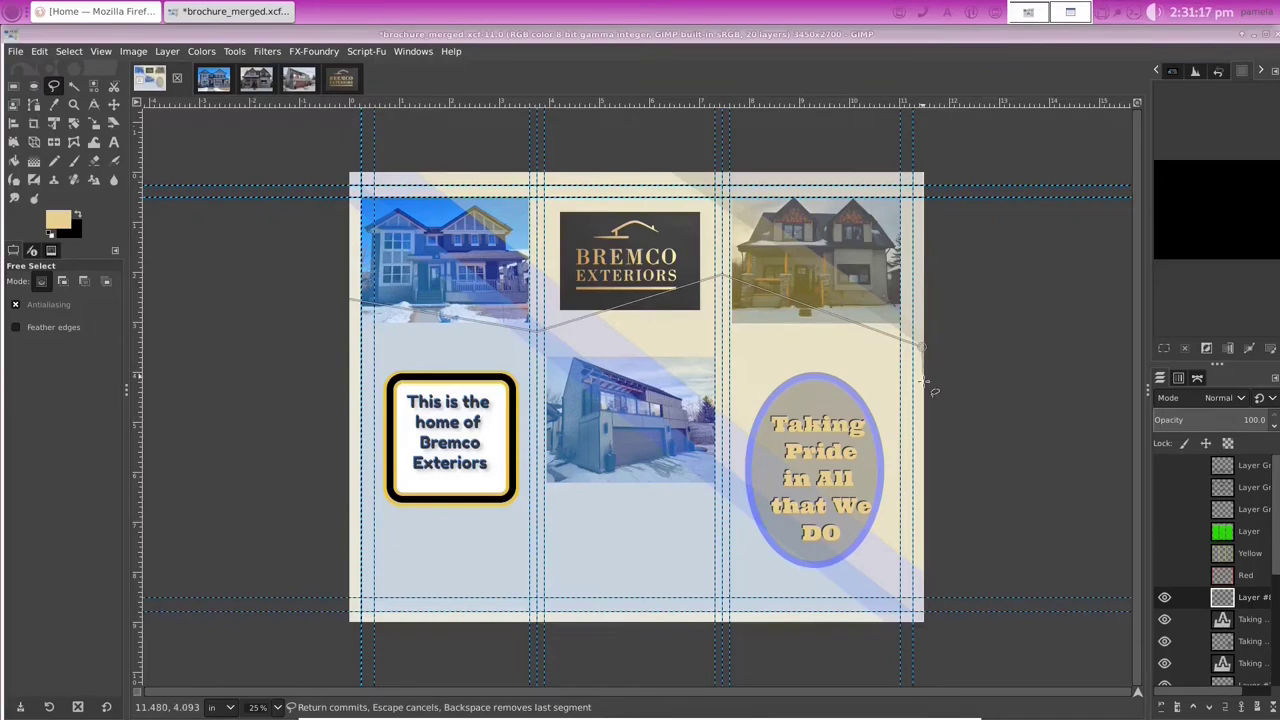
left_click(922, 411)
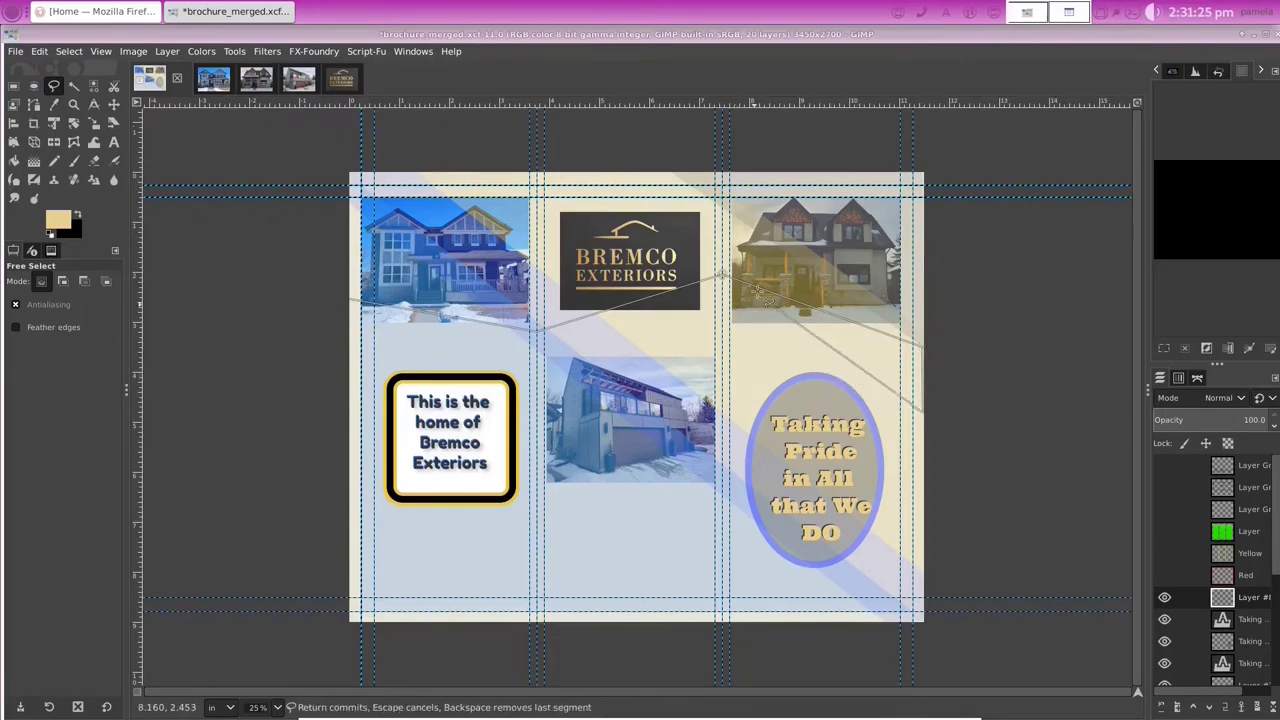
left_click(725, 340)
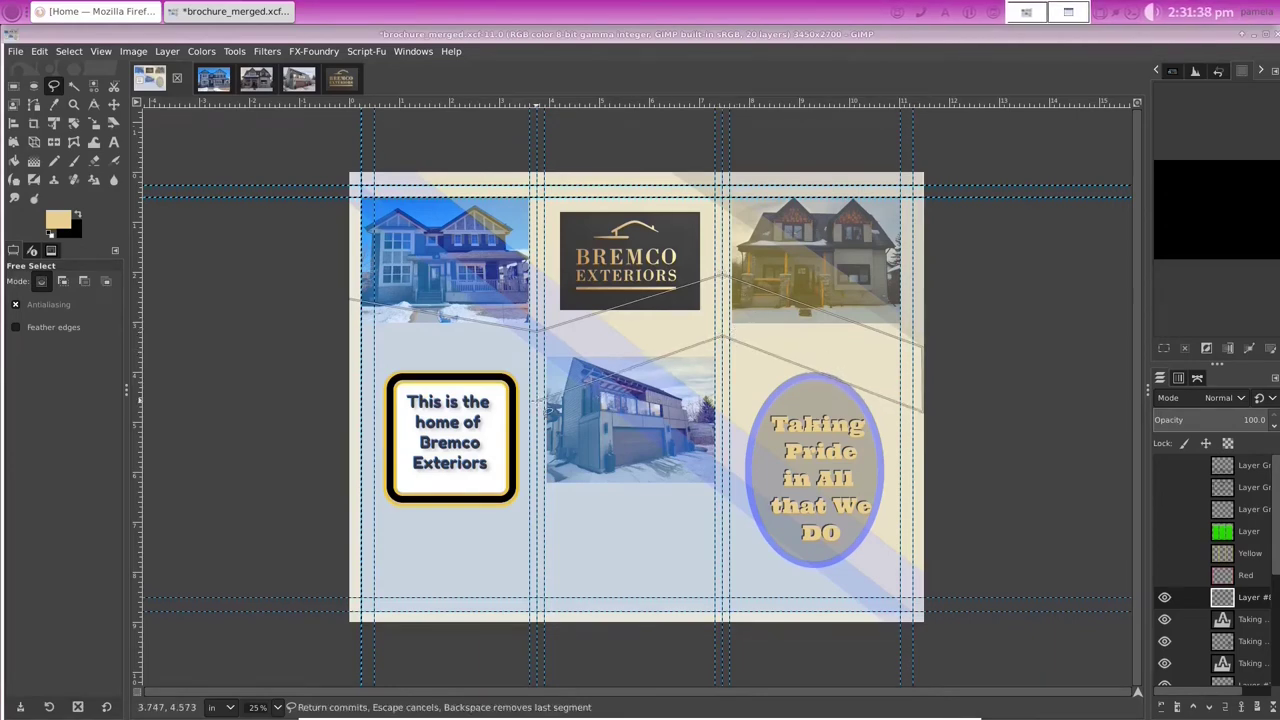
left_click(541, 403)
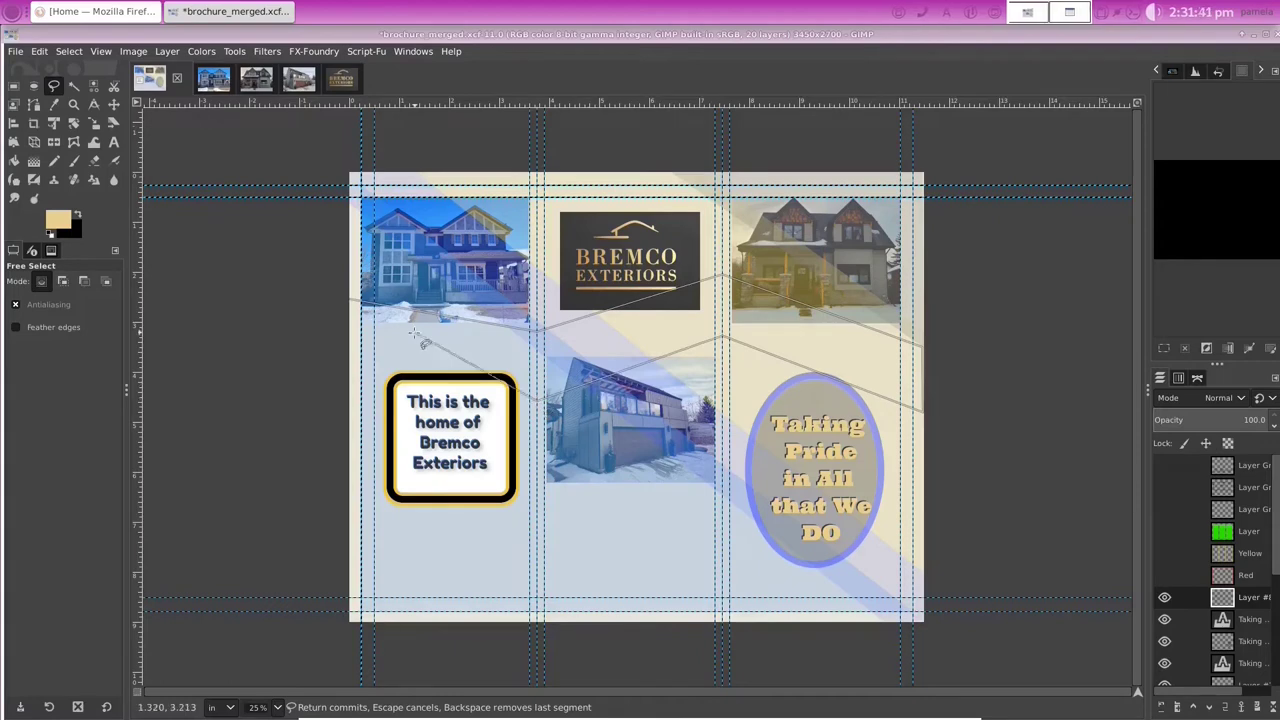
left_click(349, 365)
left_click(349, 298)
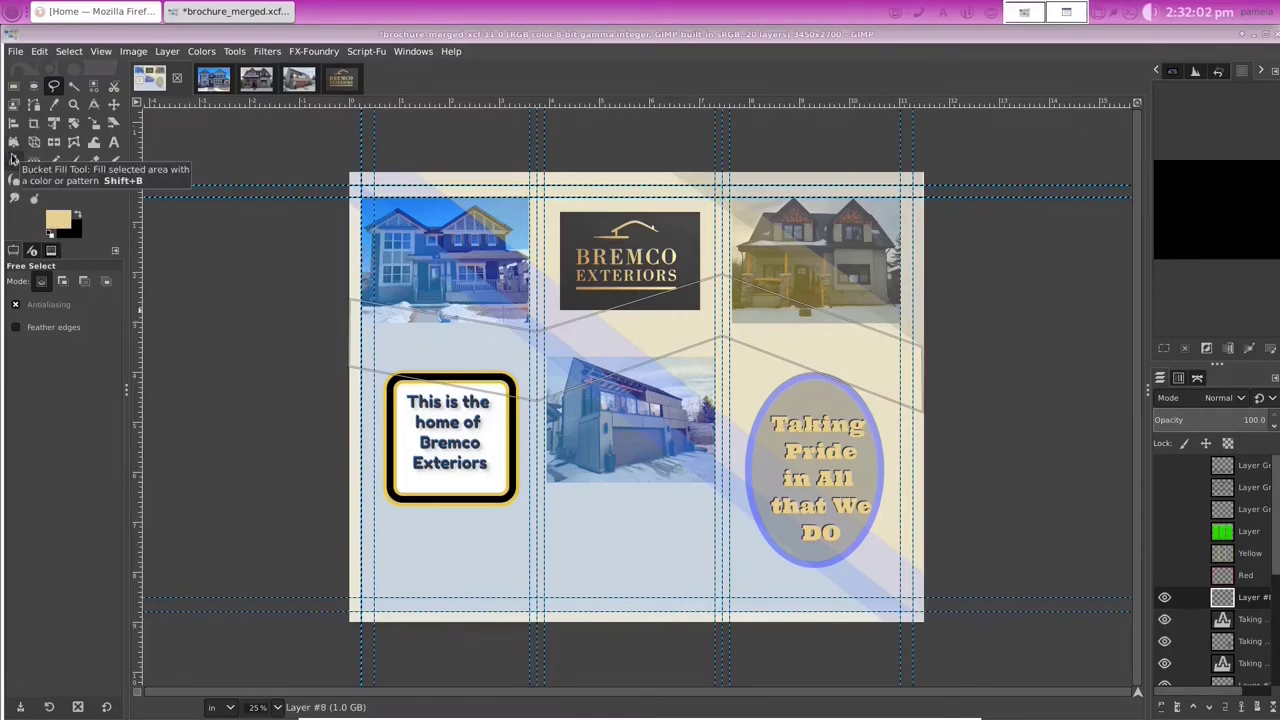
Step: Bucket-fill the zigzag band selection with the yellow foreground colour
left_click(55, 220)
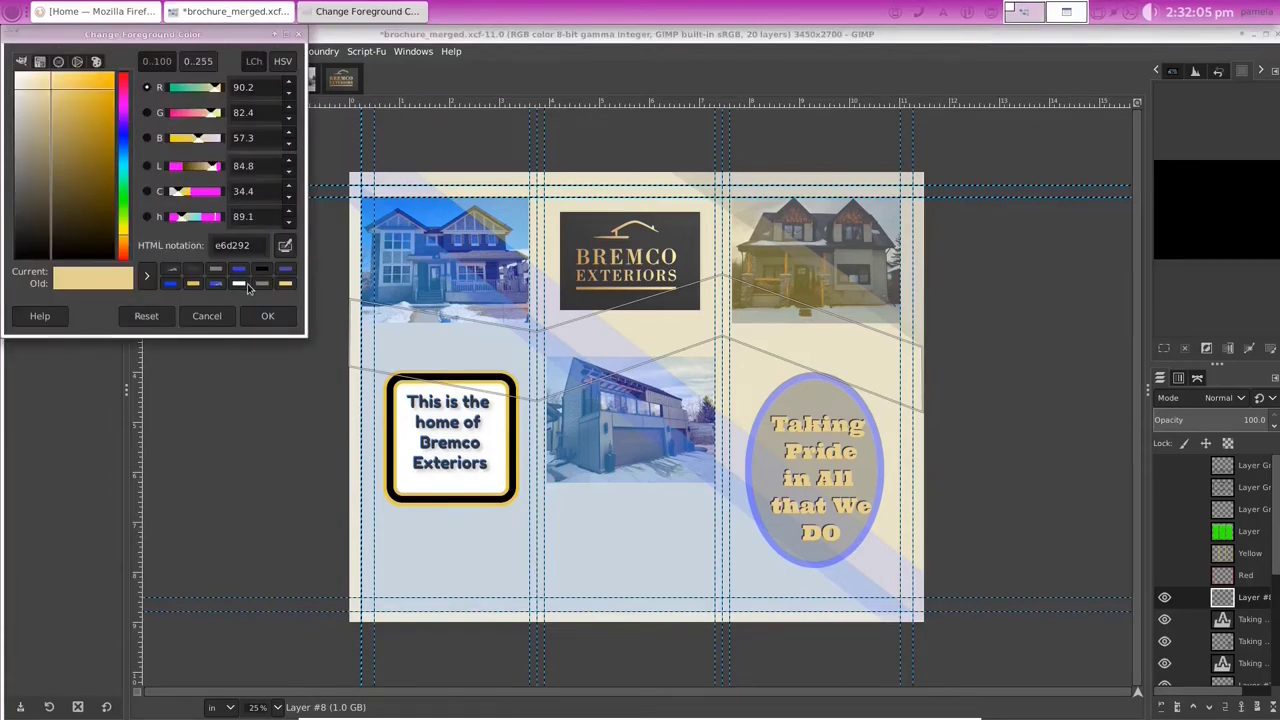
left_click(267, 315)
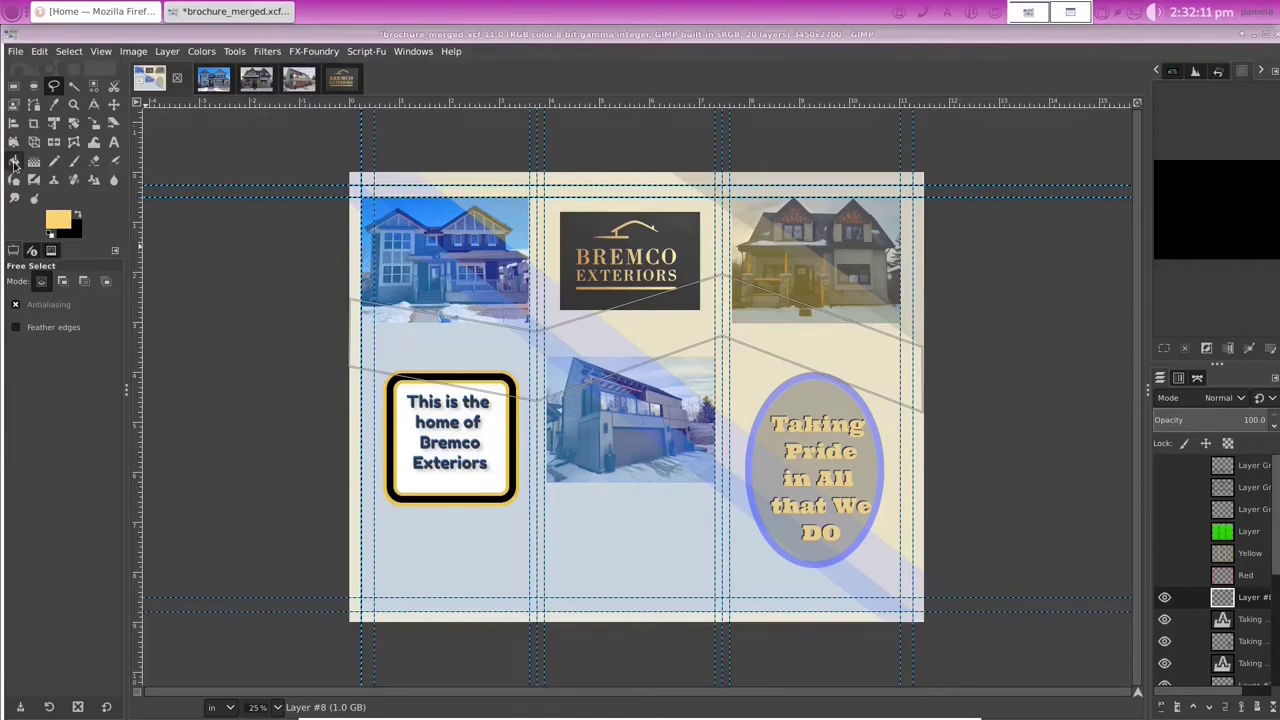
left_click(14, 162)
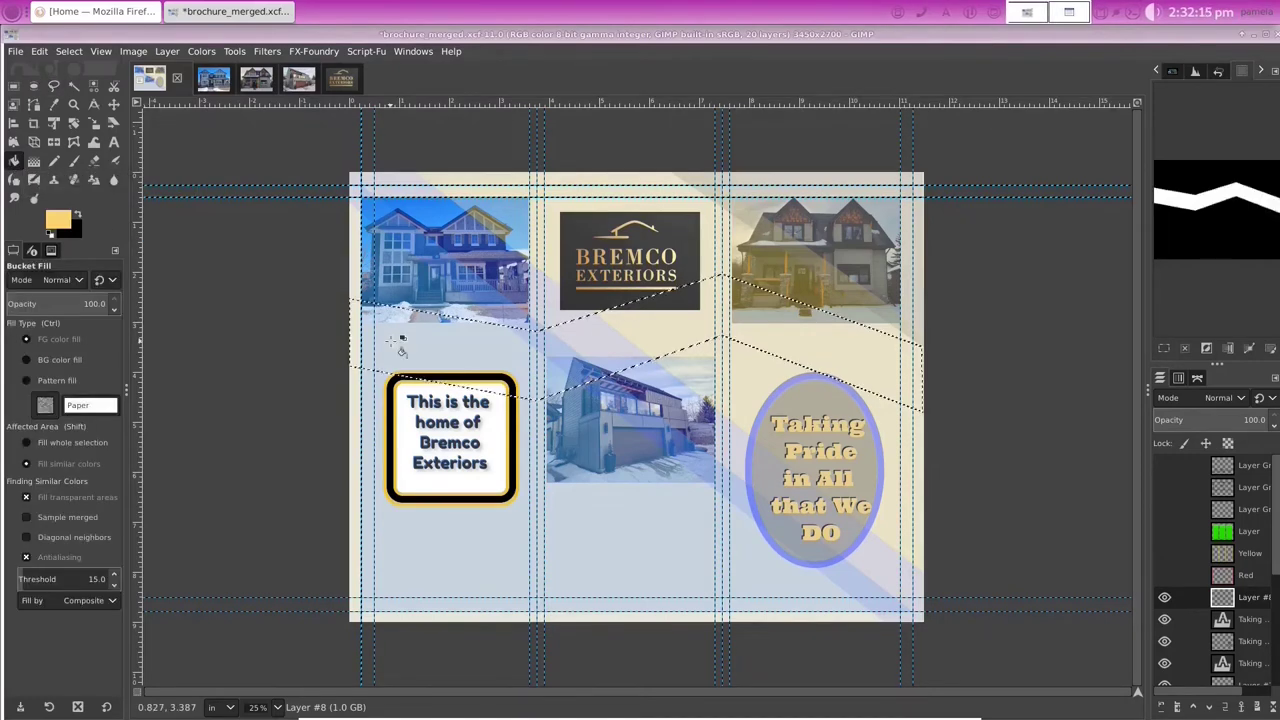
left_click(398, 343)
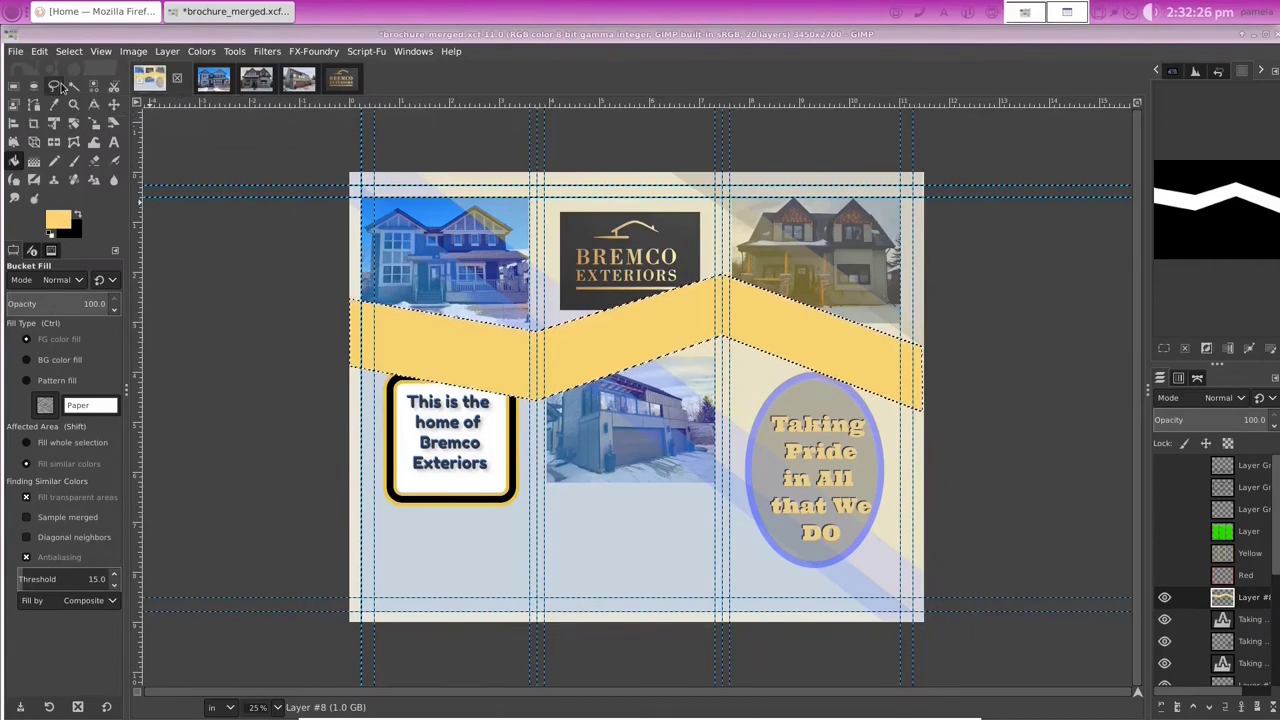
Step: Lower the band layer's opacity to 60
left_click(1273, 428)
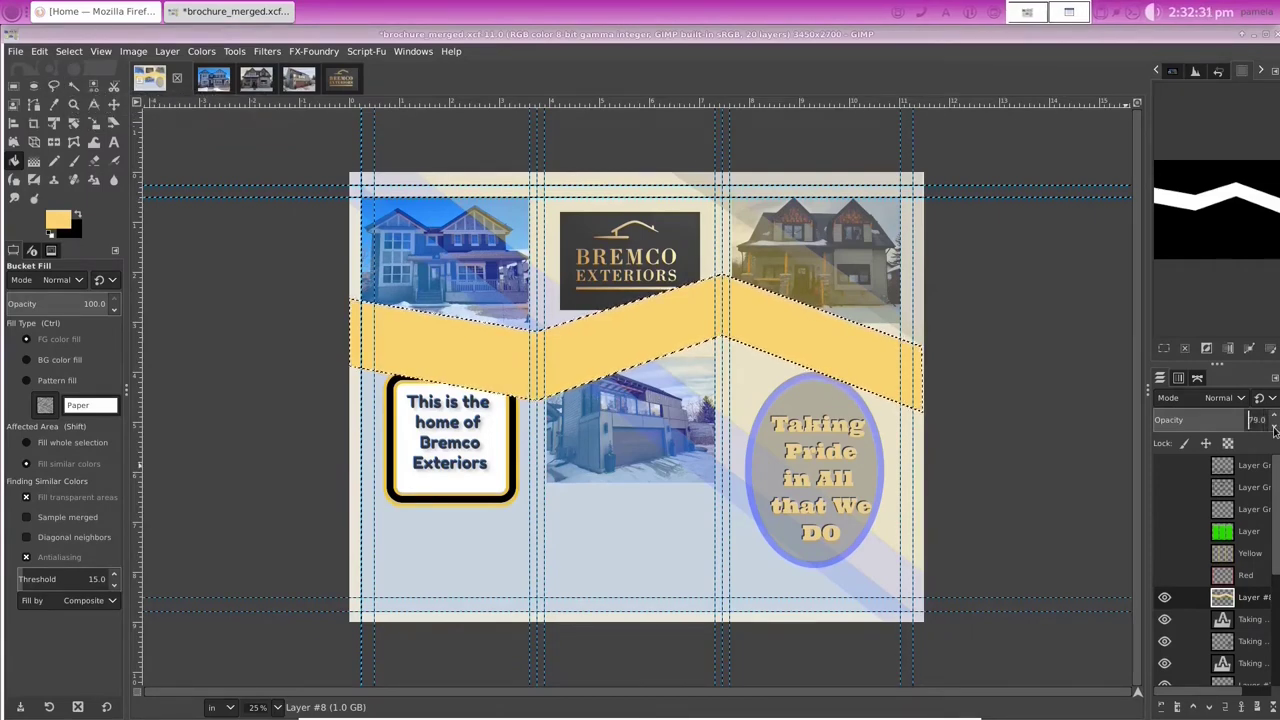
left_click(1273, 428)
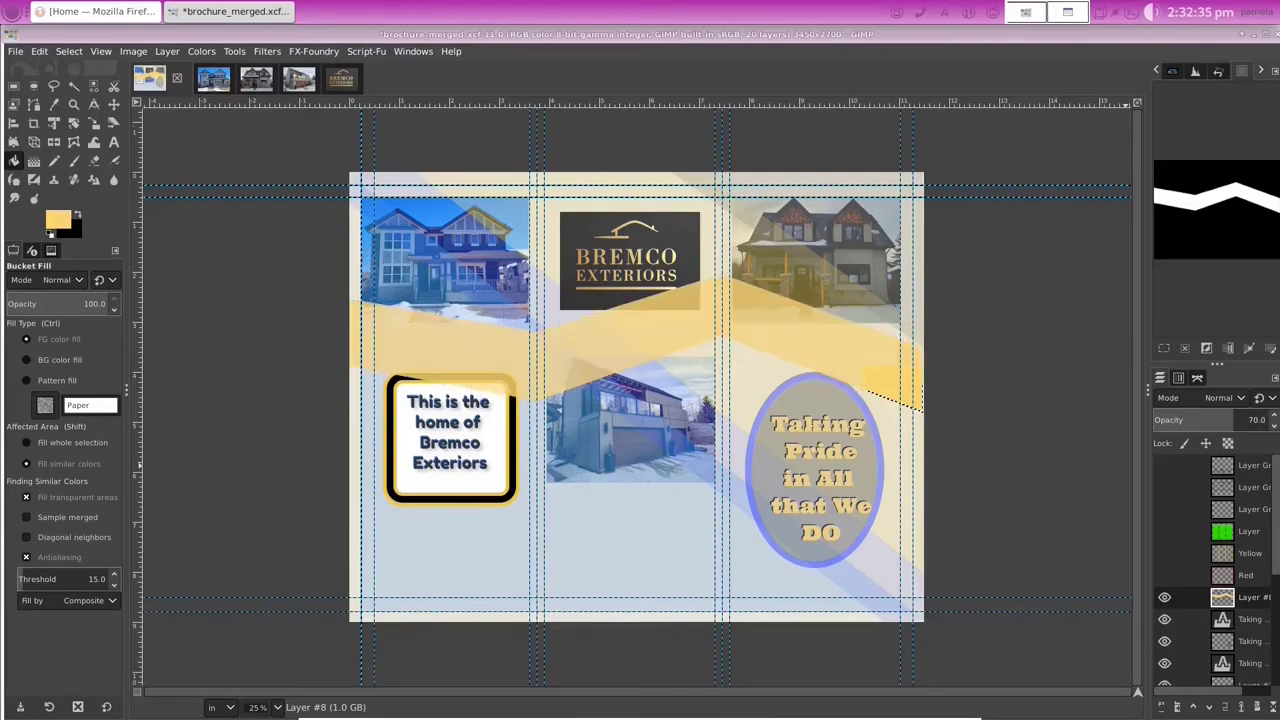
left_click(1274, 428)
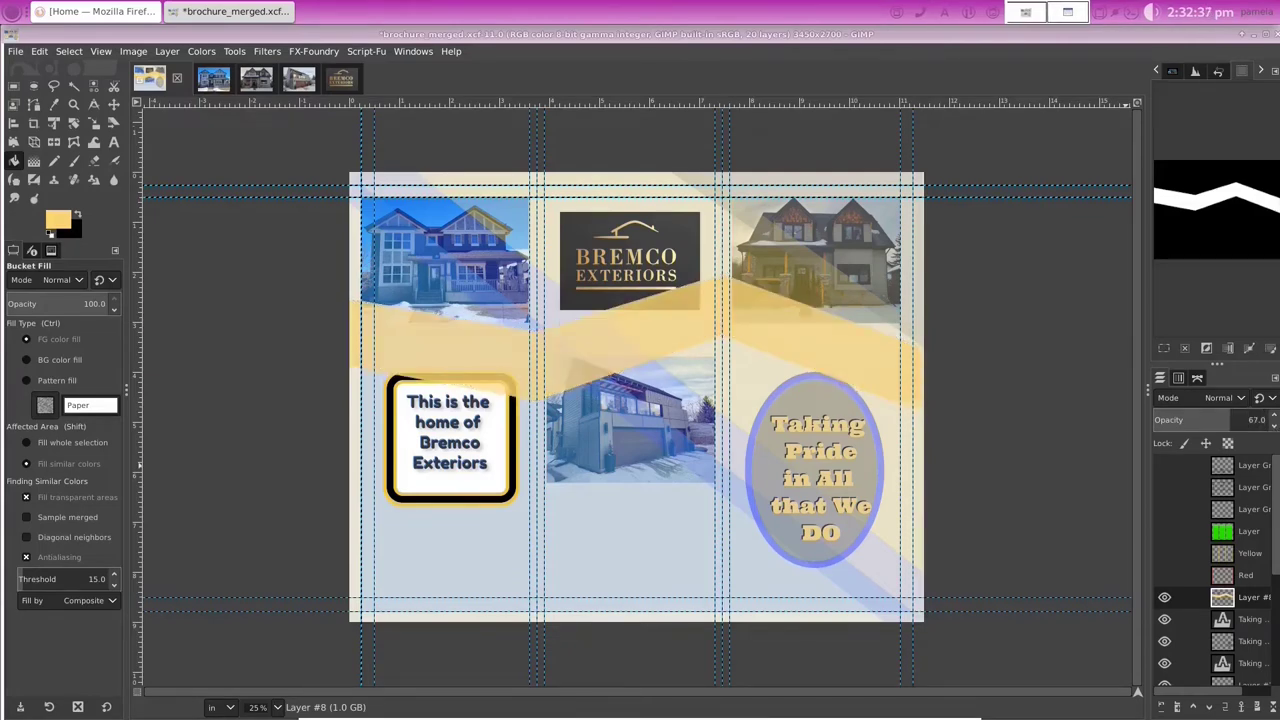
left_click(1274, 428)
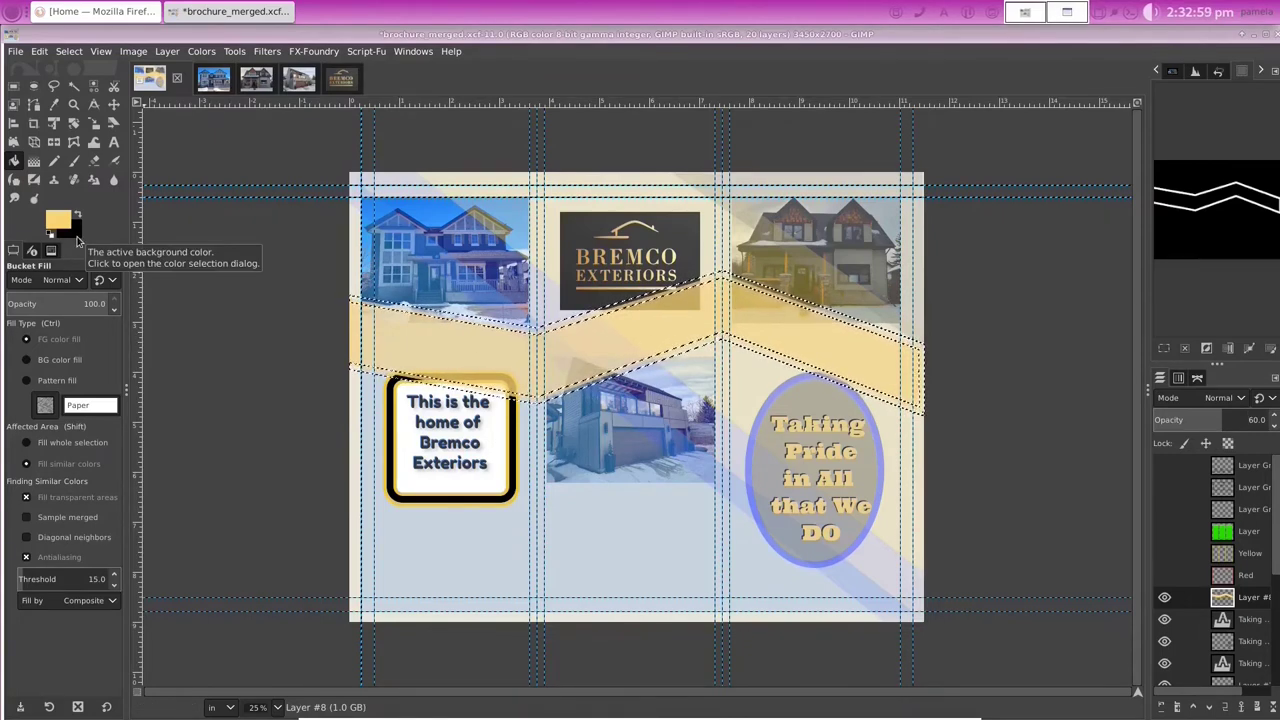
Step: Set the foreground colour to grey 84837d from the recent colours
left_click(57, 219)
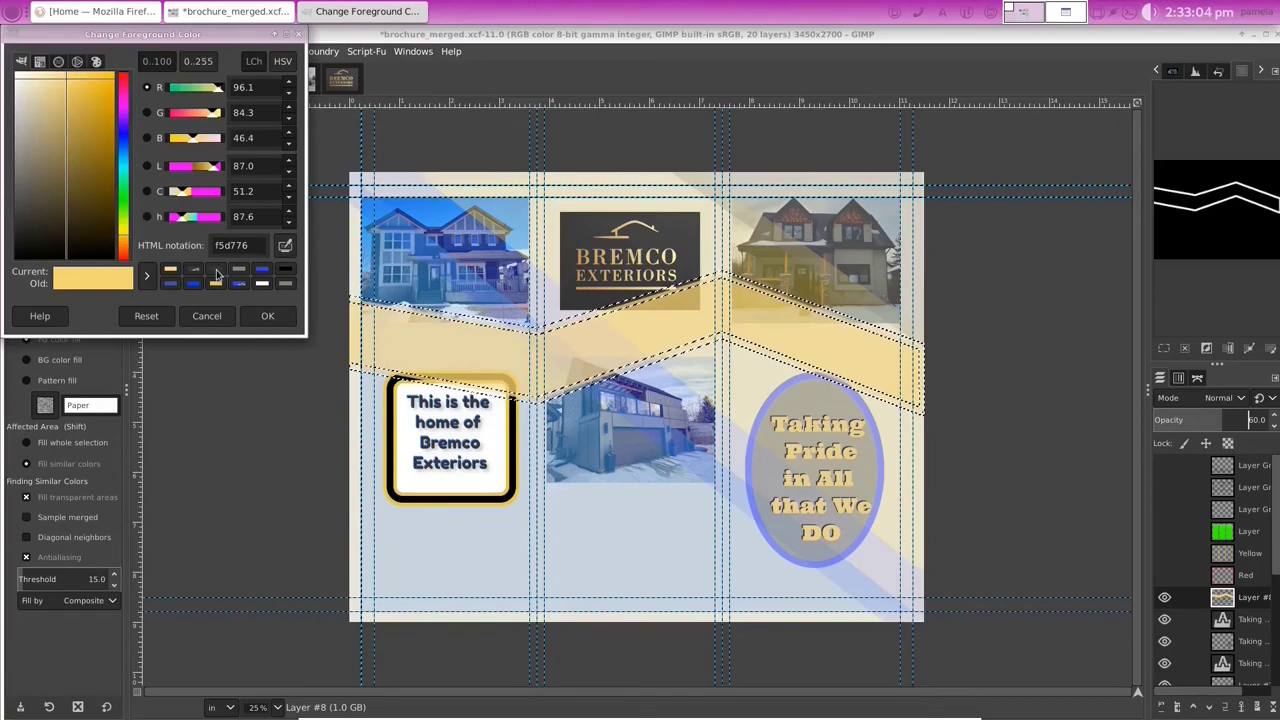
left_click(217, 271)
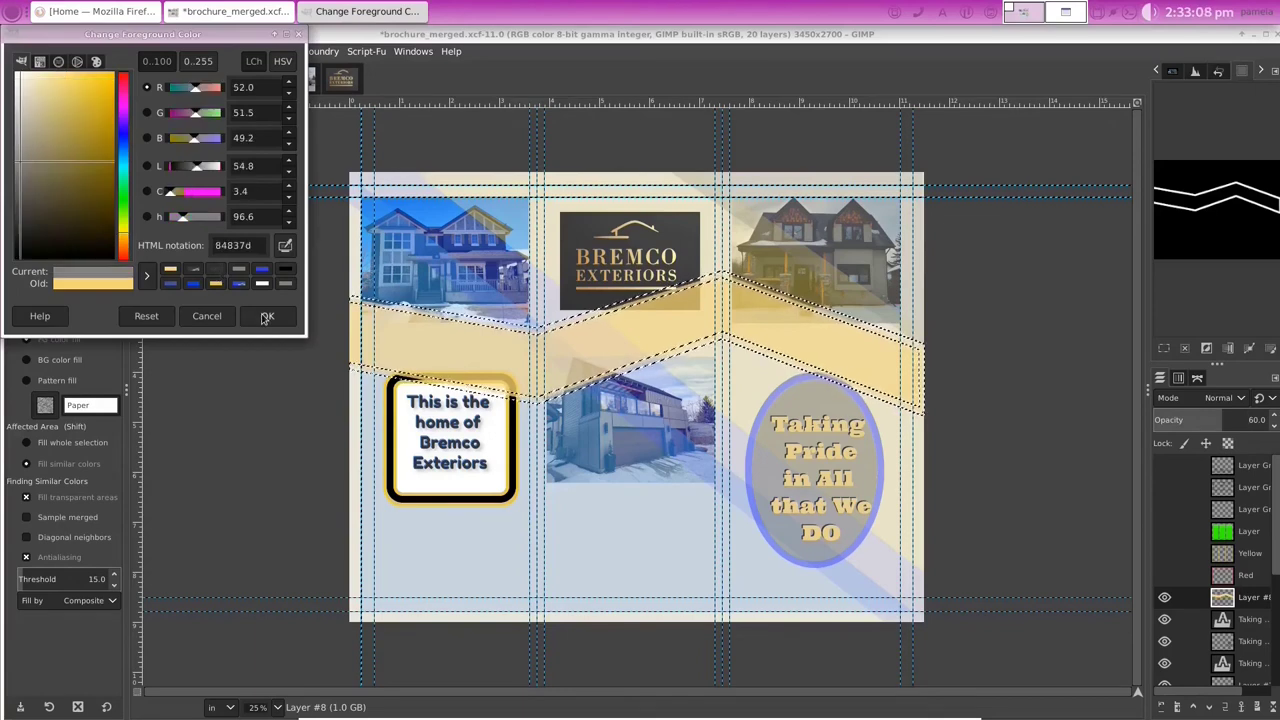
left_click(267, 315)
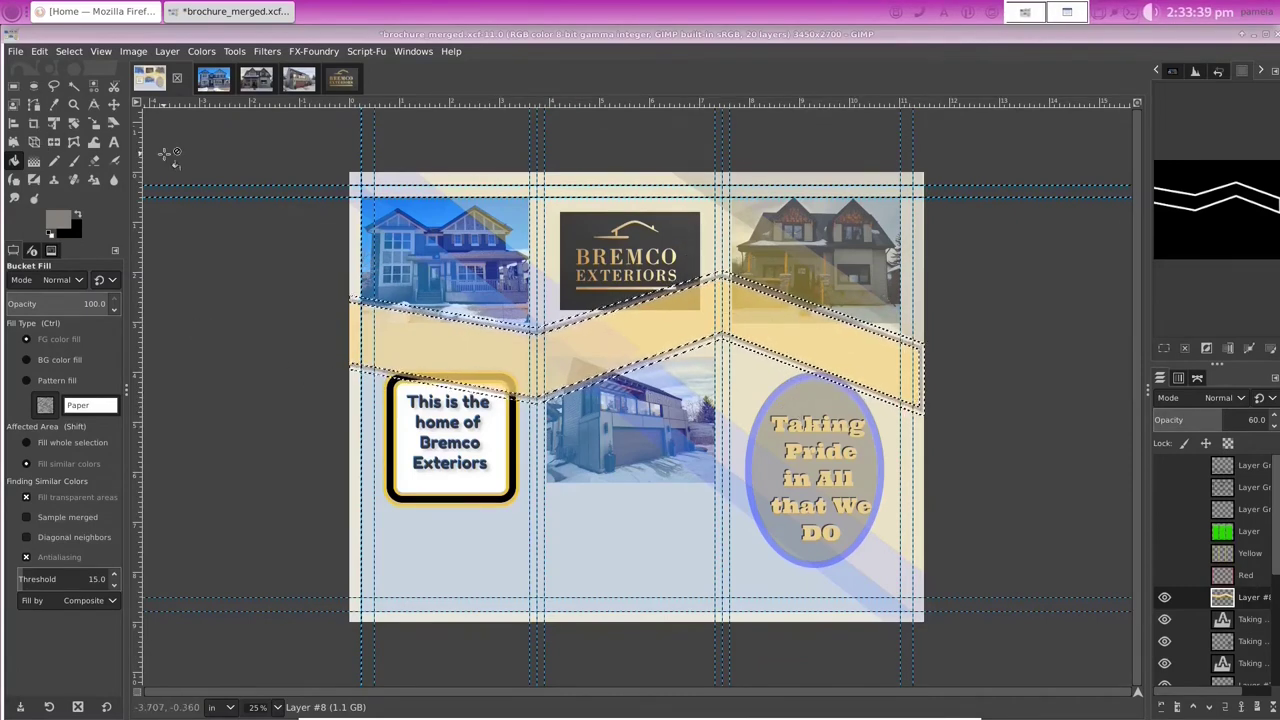
left_click(68, 52)
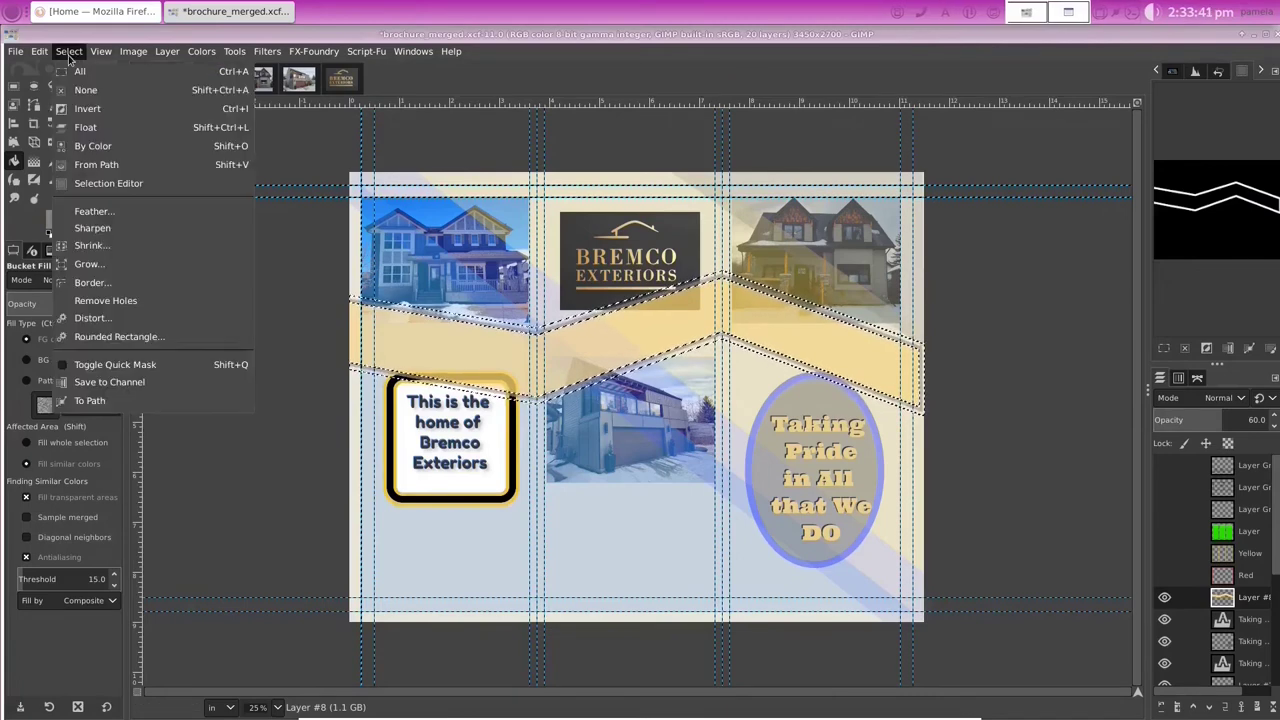
Step: Deselect the band and sample the logo's dark grey 3f3f3f as the foreground colour
left_click(70, 88)
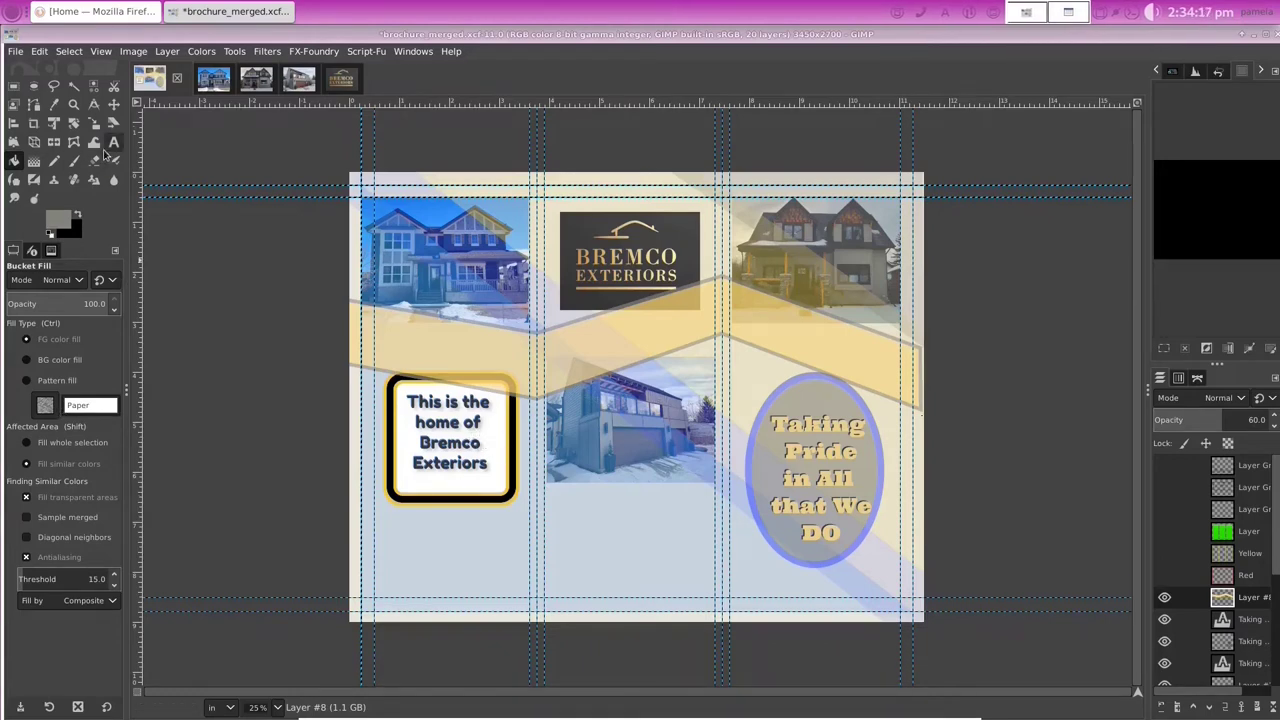
left_click(58, 219)
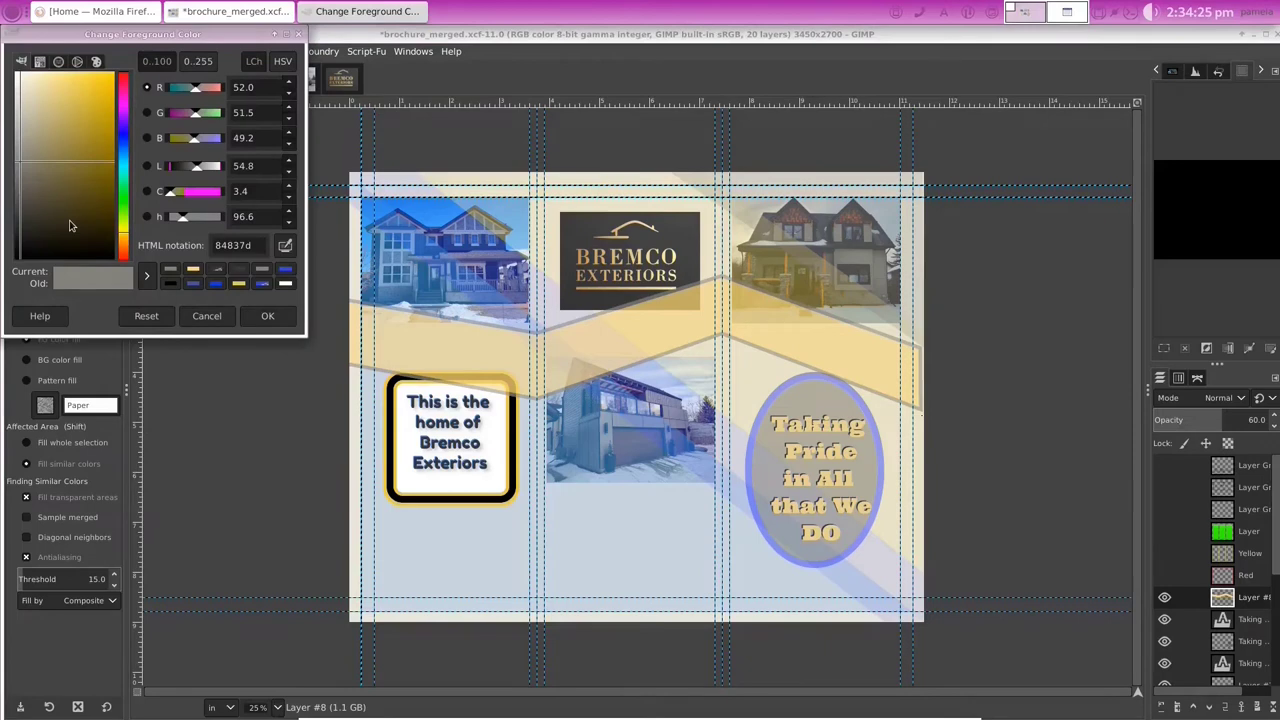
left_click(678, 210)
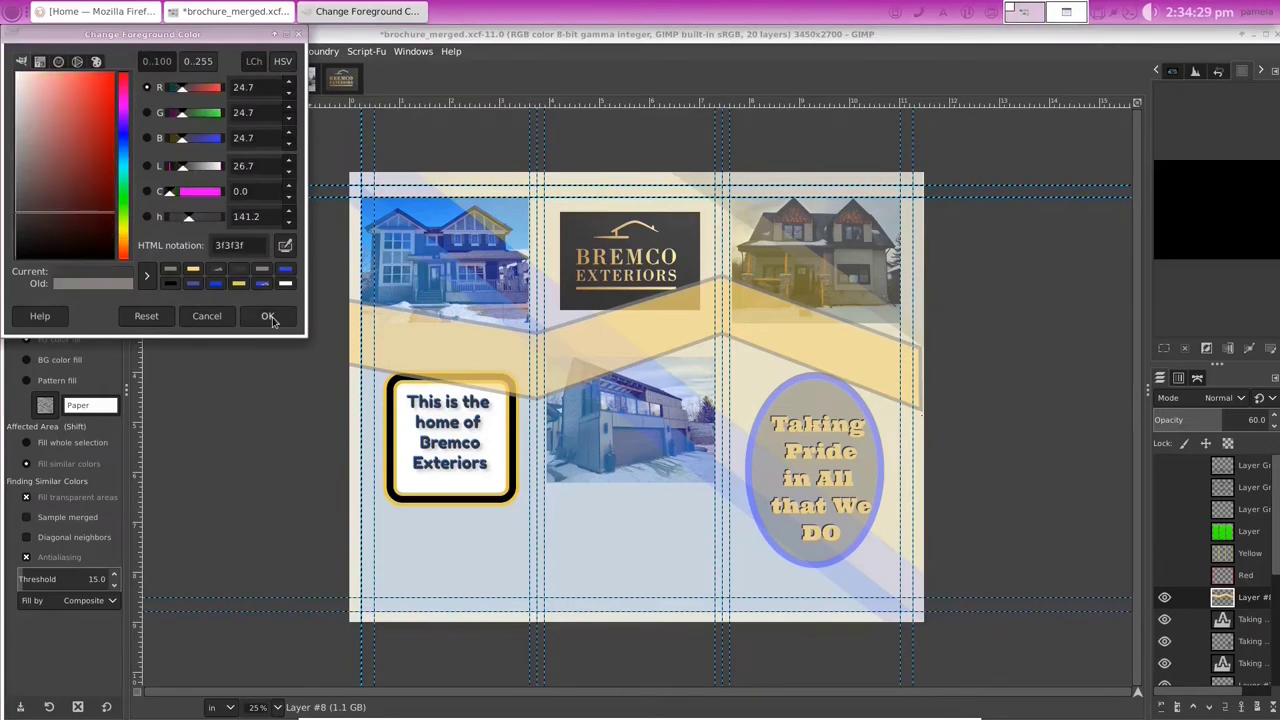
left_click(268, 316)
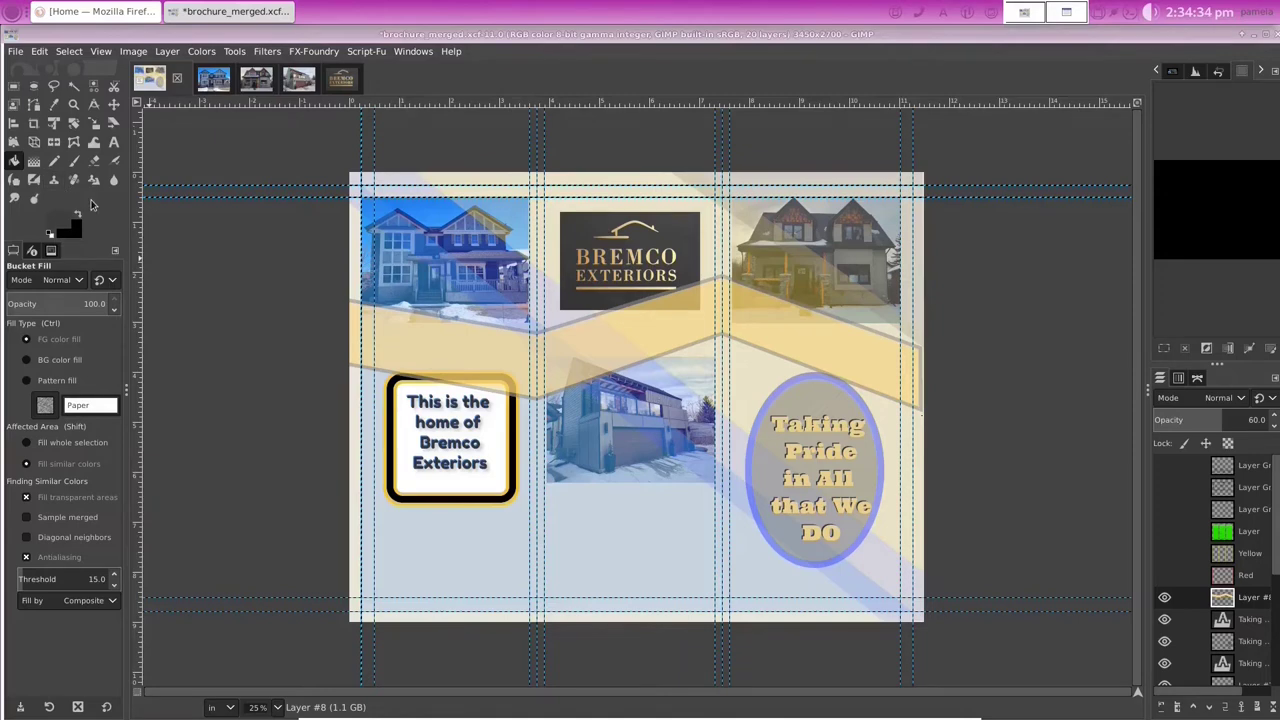
Step: Add the word BREMCO in Ultra 126 px above the tagline panel on the left
left_click(113, 142)
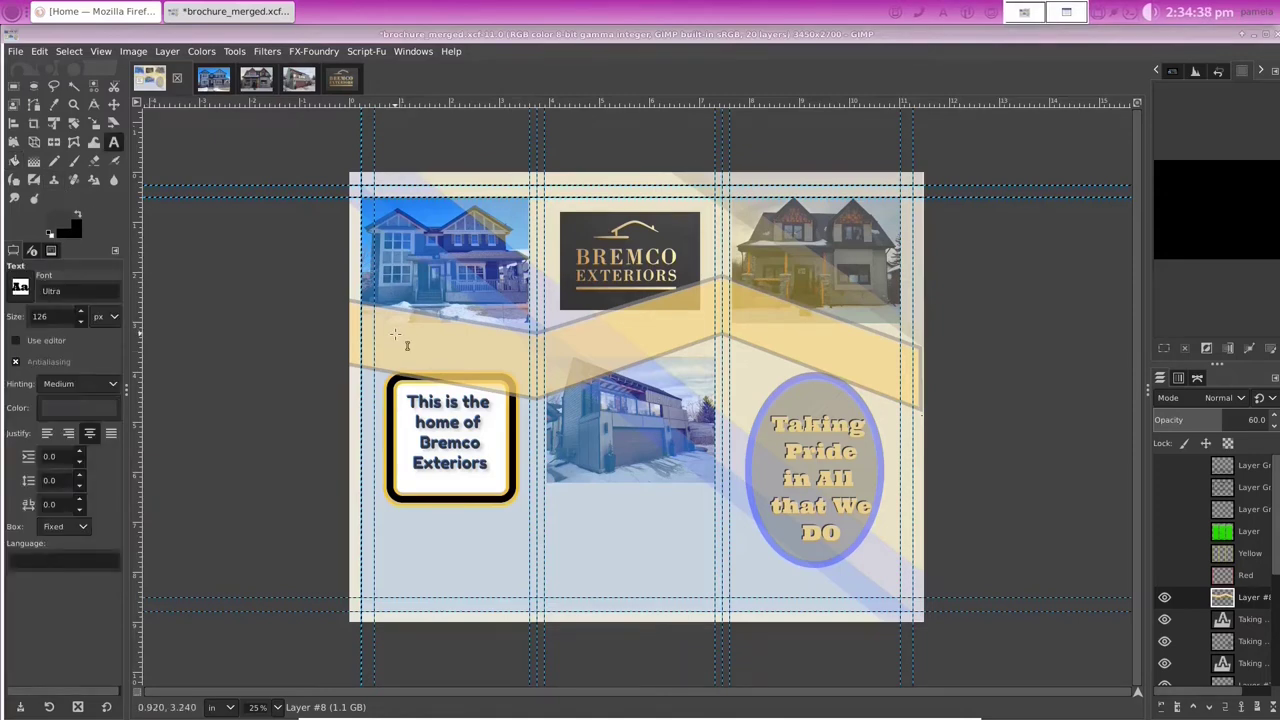
left_click(393, 340)
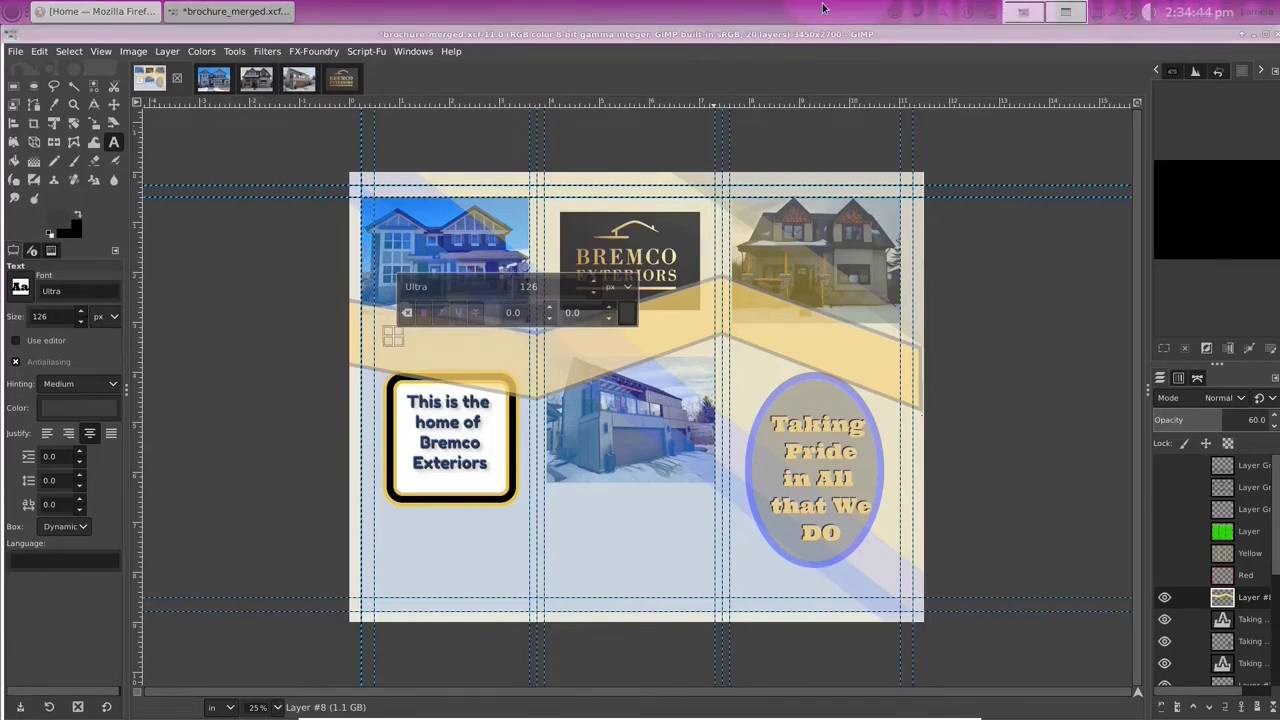
type("BREMCO")
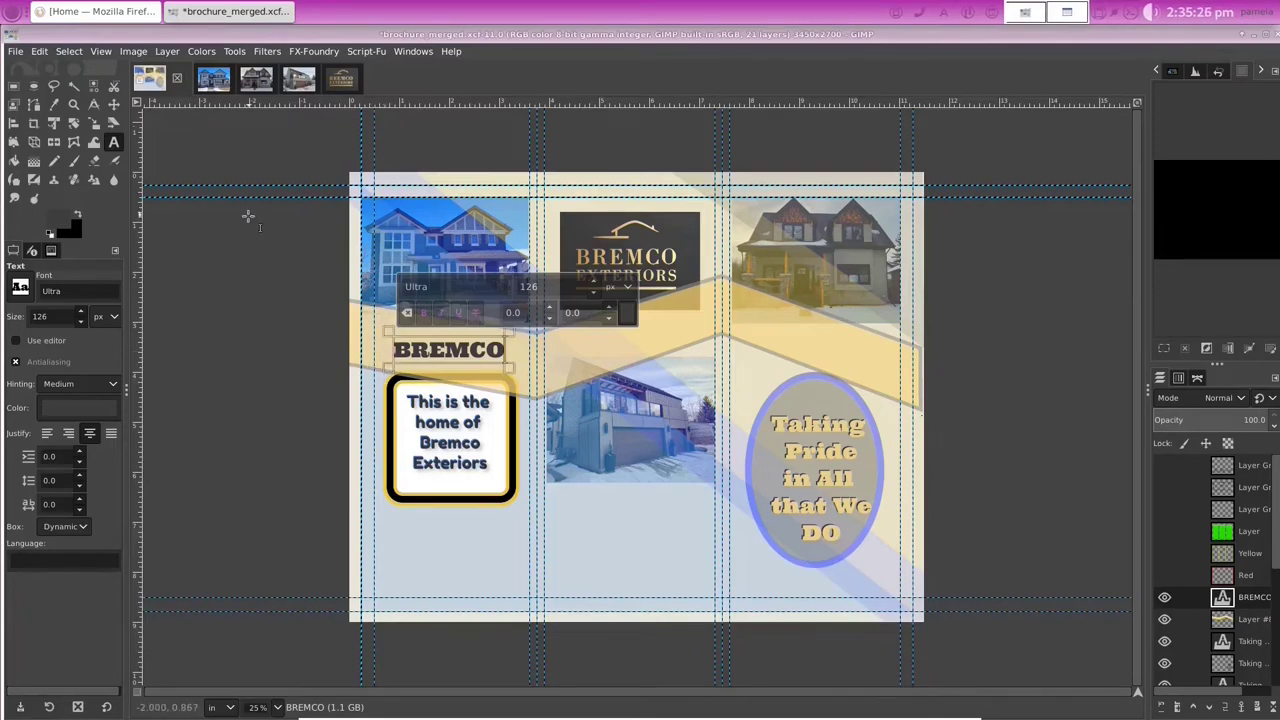
Step: Rotate BREMCO 10.99° clockwise so it runs along the banner
left_click(73, 124)
left_click(503, 370)
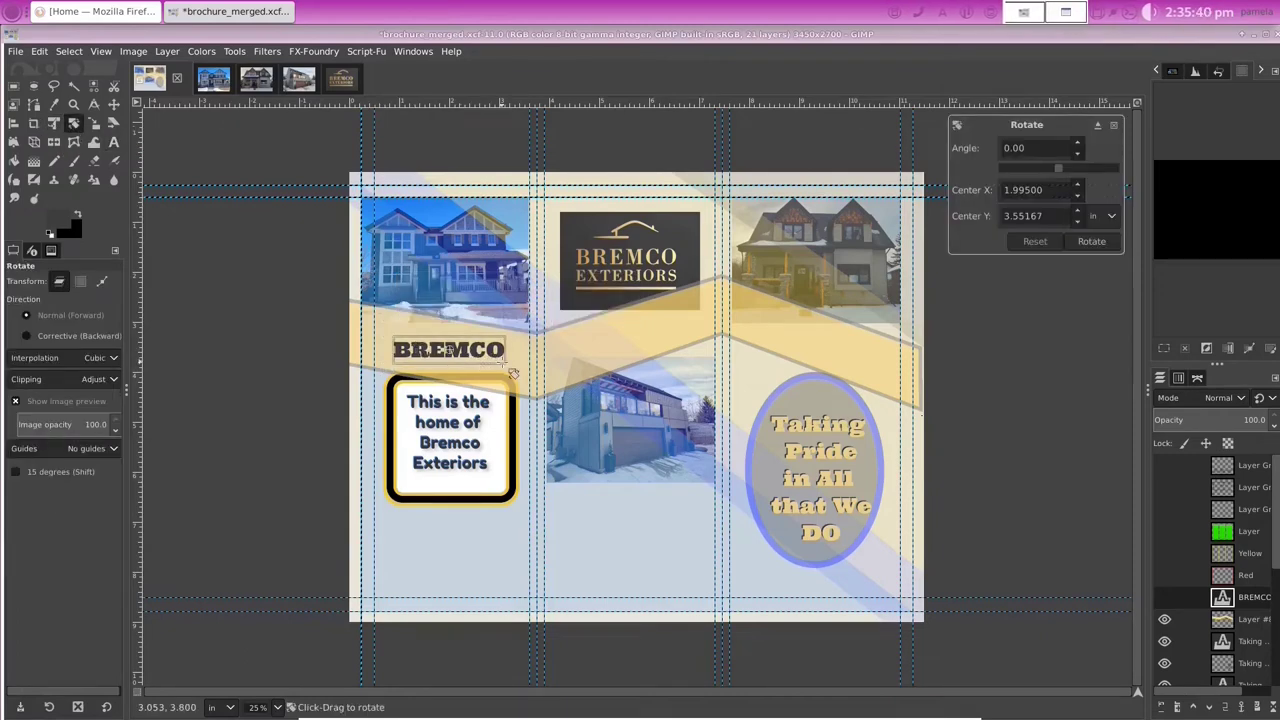
left_click_drag(482, 365, 507, 383)
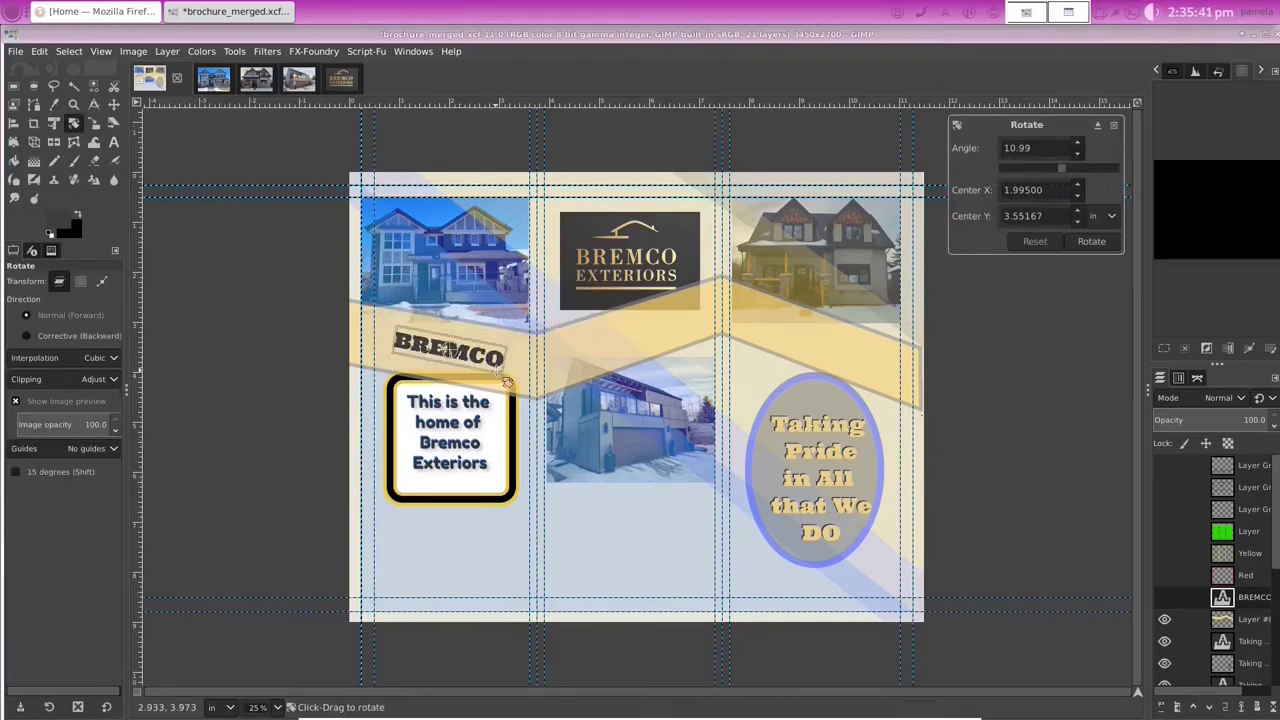
left_click(1091, 241)
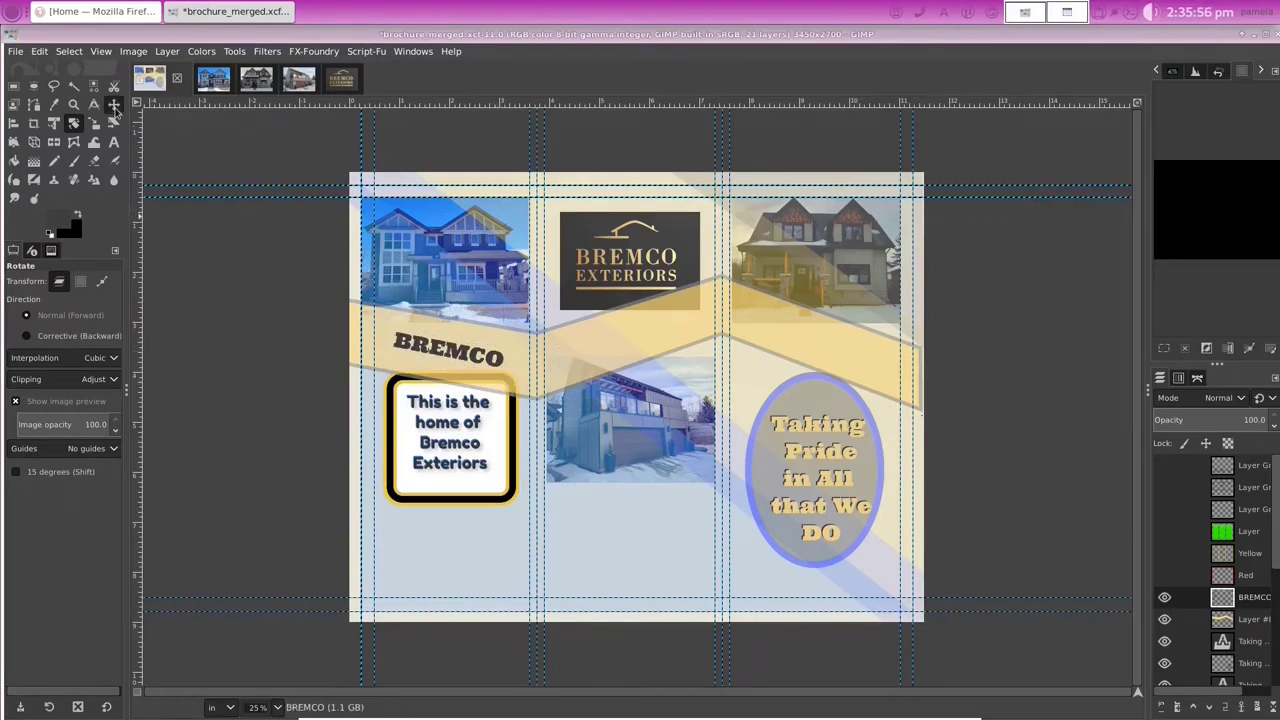
Step: Add the word EXTERIORS as a text layer in the middle panel
left_click(113, 141)
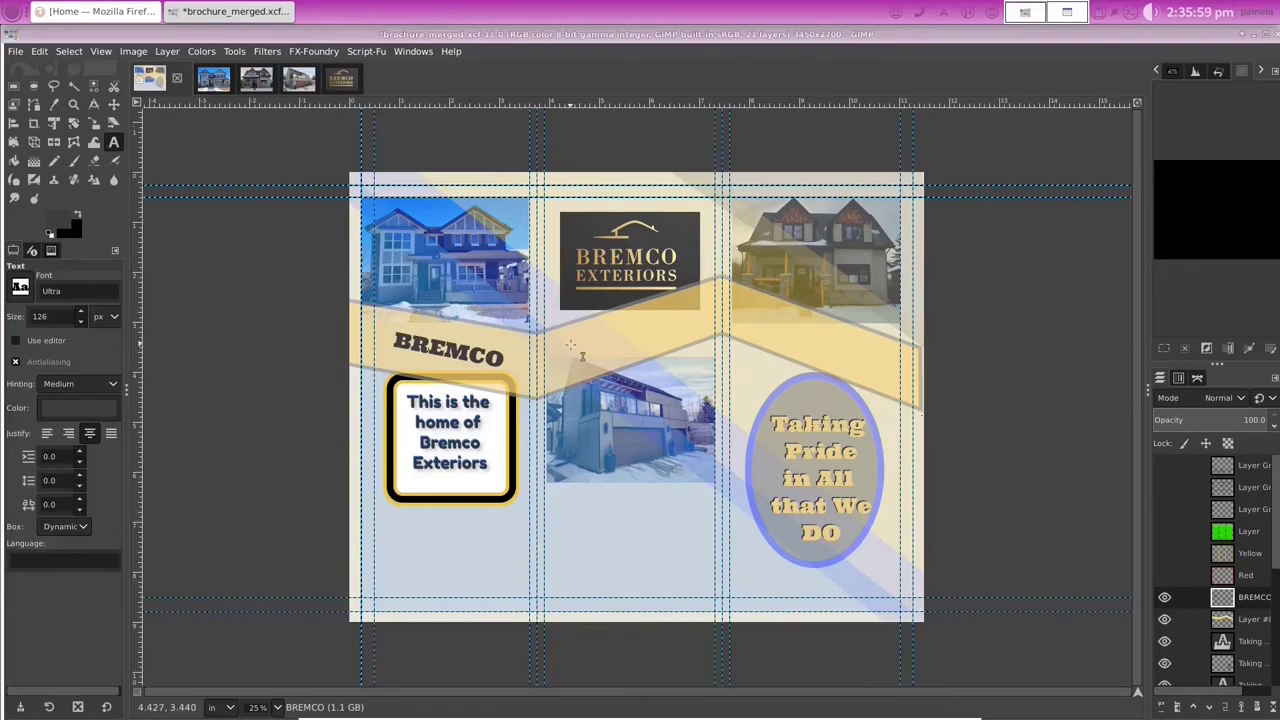
left_click(567, 350)
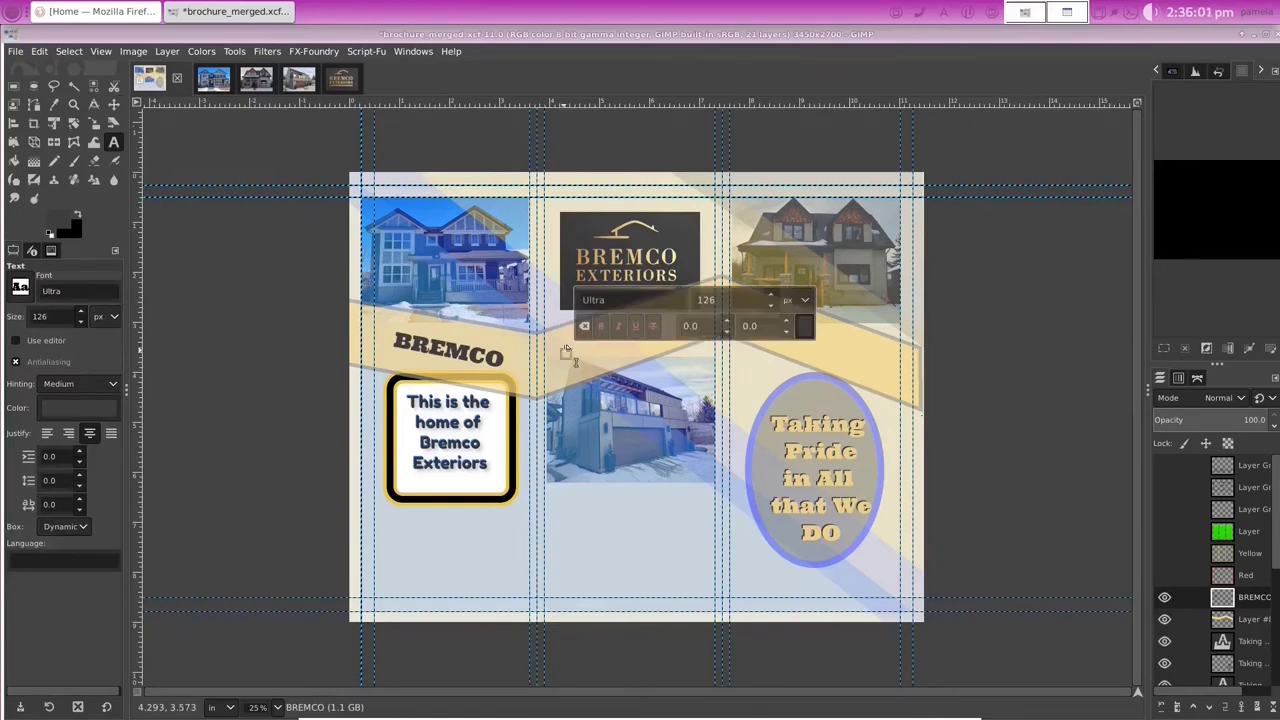
type("EXTERIORS")
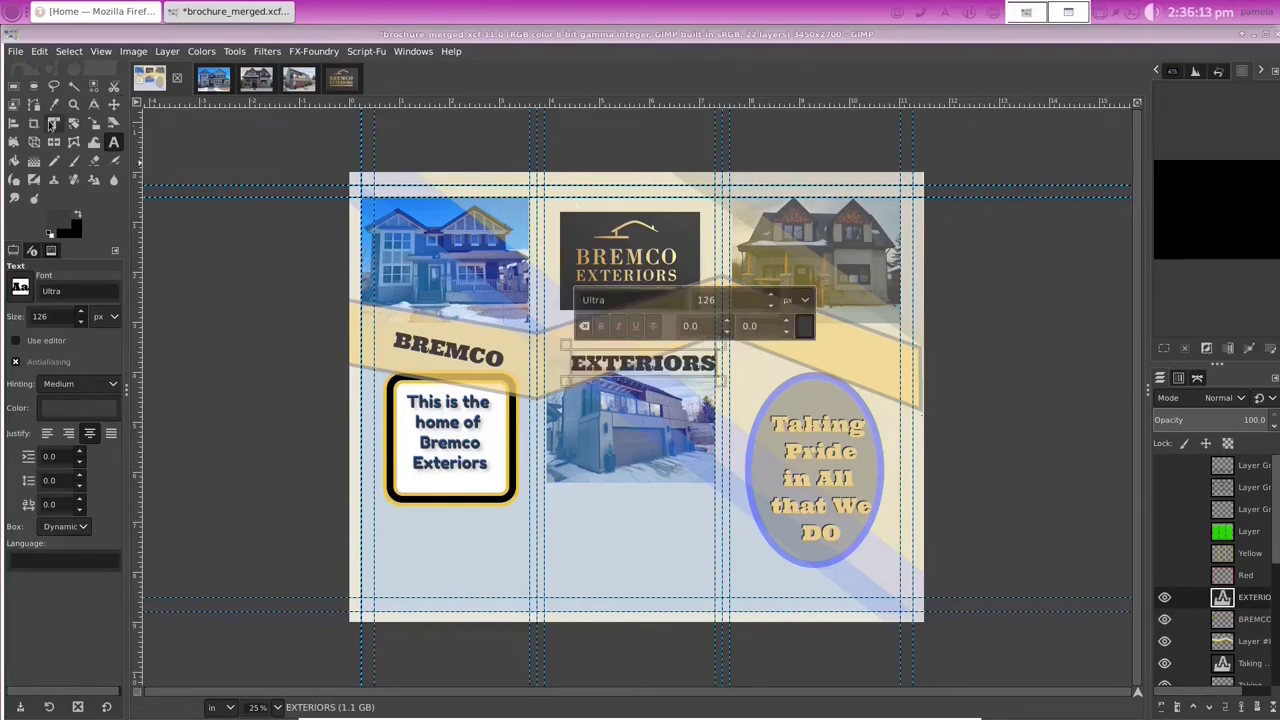
Step: Rotate EXTERIORS about 19° counter-clockwise to follow the yellow banner's slope
left_click(73, 122)
left_click_drag(660, 364, 612, 270)
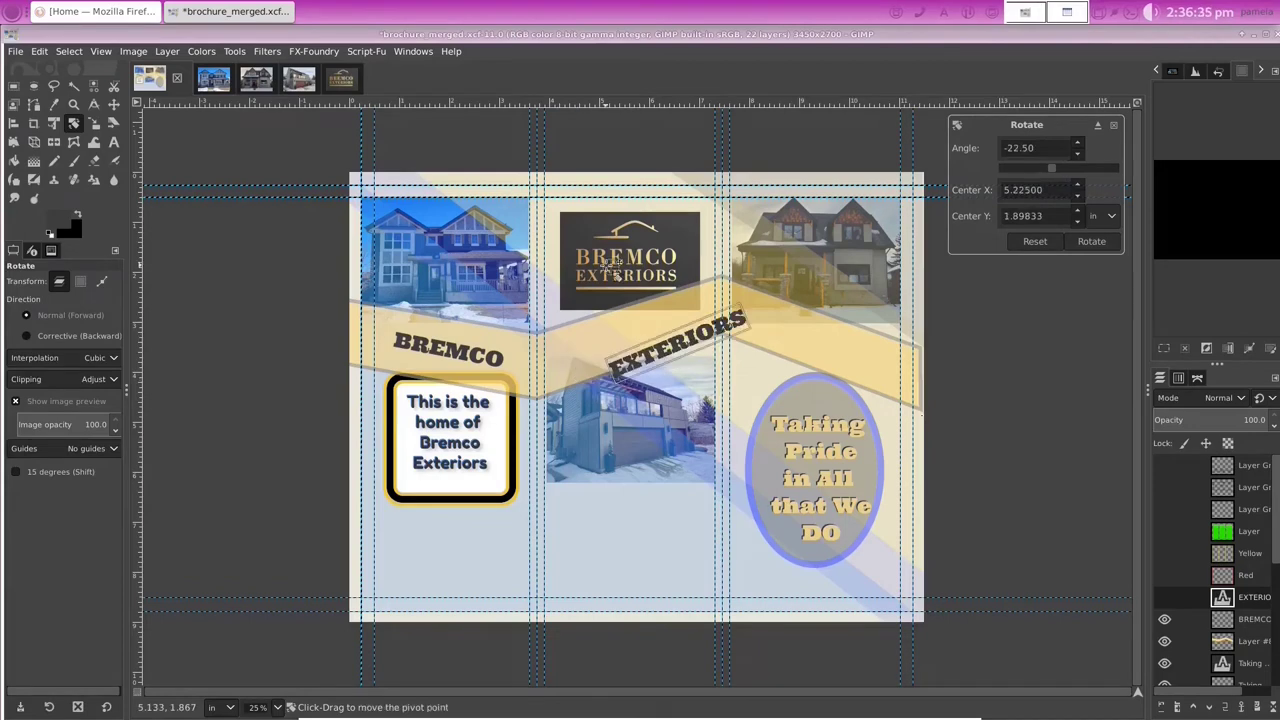
left_click_drag(641, 341, 562, 380)
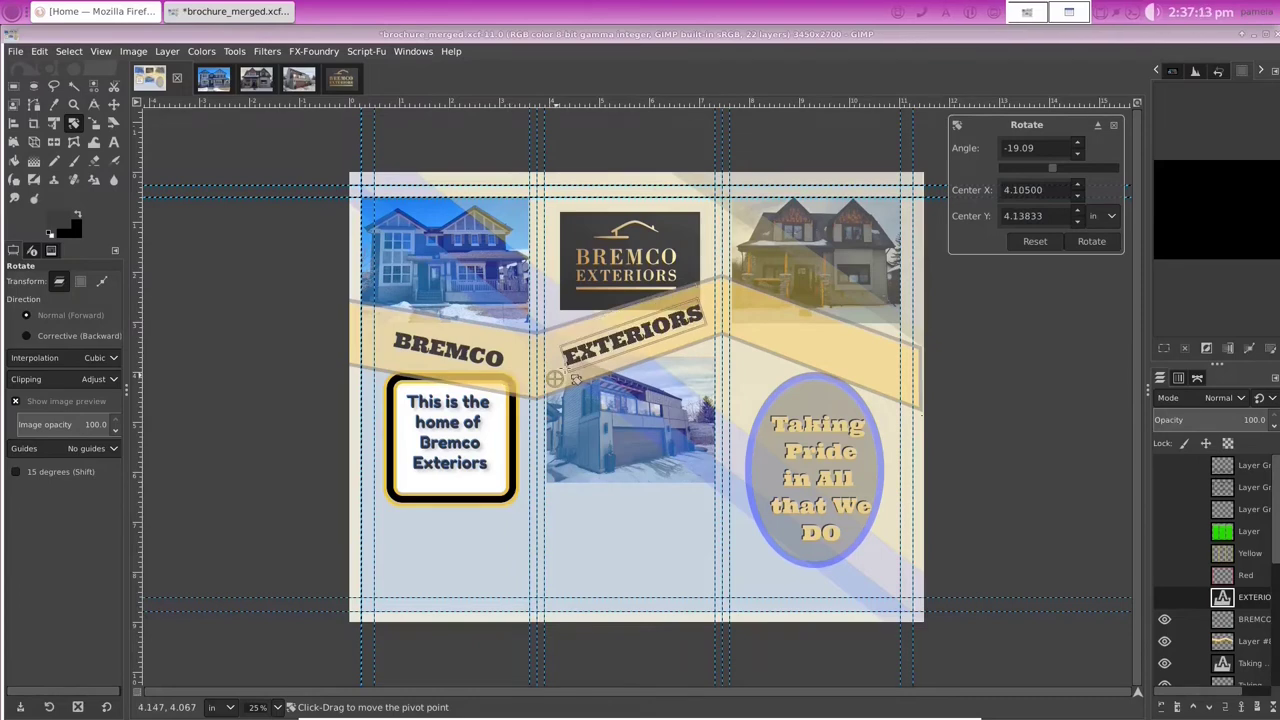
left_click_drag(708, 318, 710, 322)
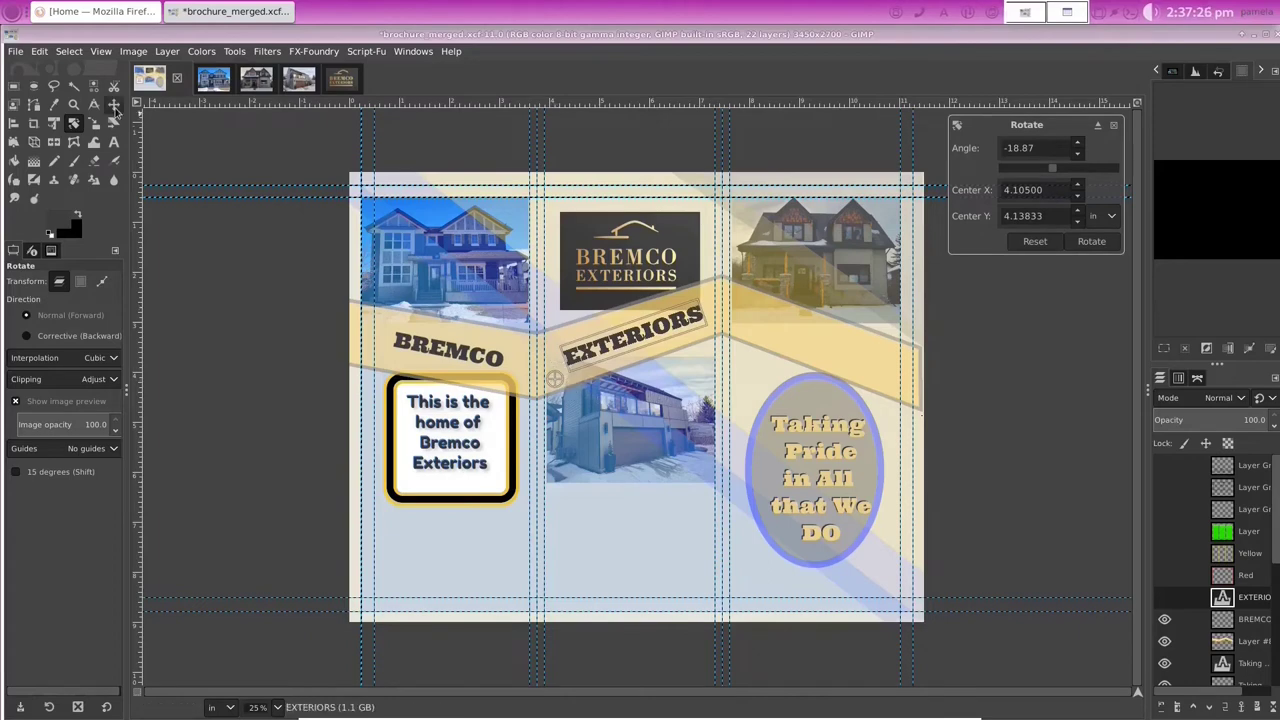
left_click(1092, 242)
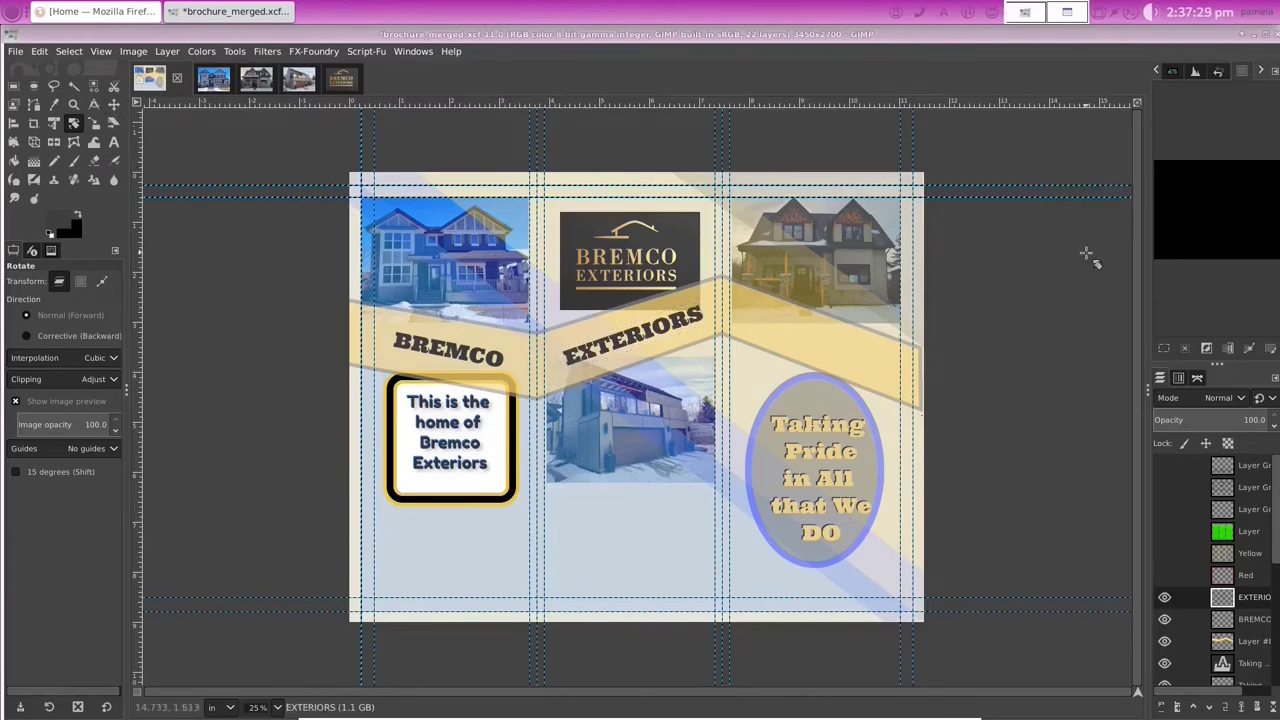
Step: Add the word COMPANY as a text layer in the right panel
left_click(114, 141)
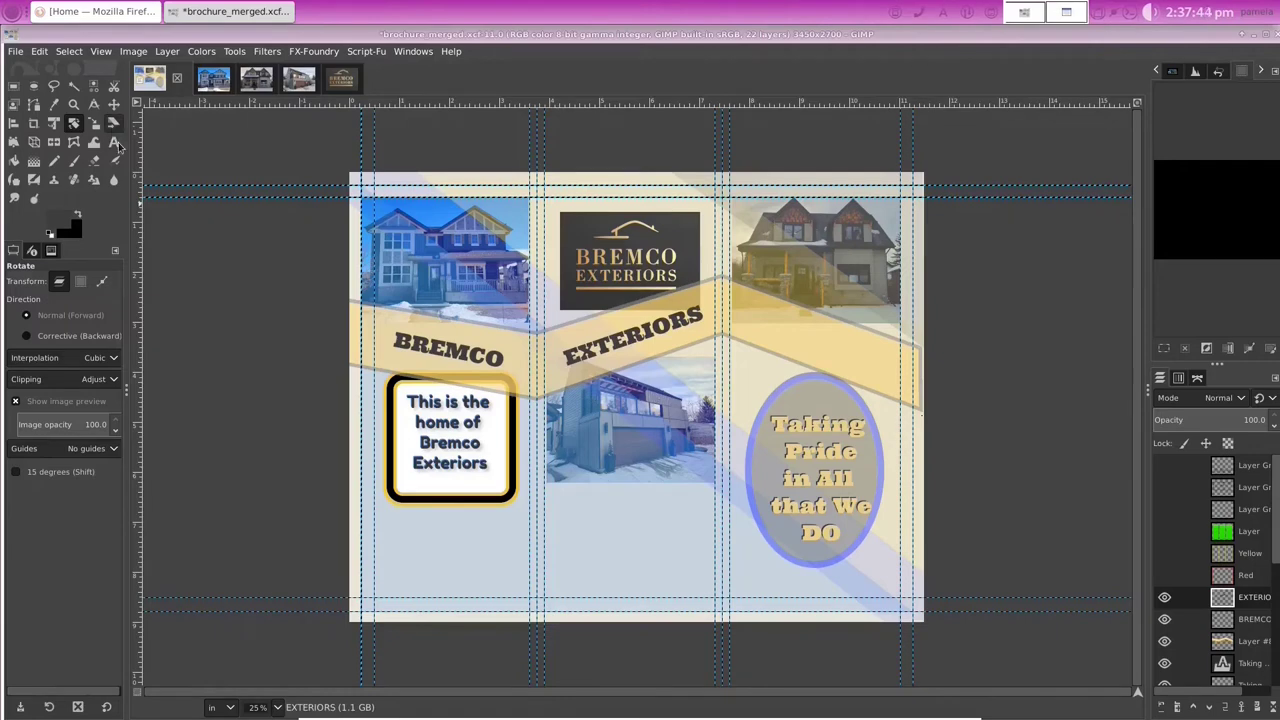
left_click(750, 320)
type("COMPANY")
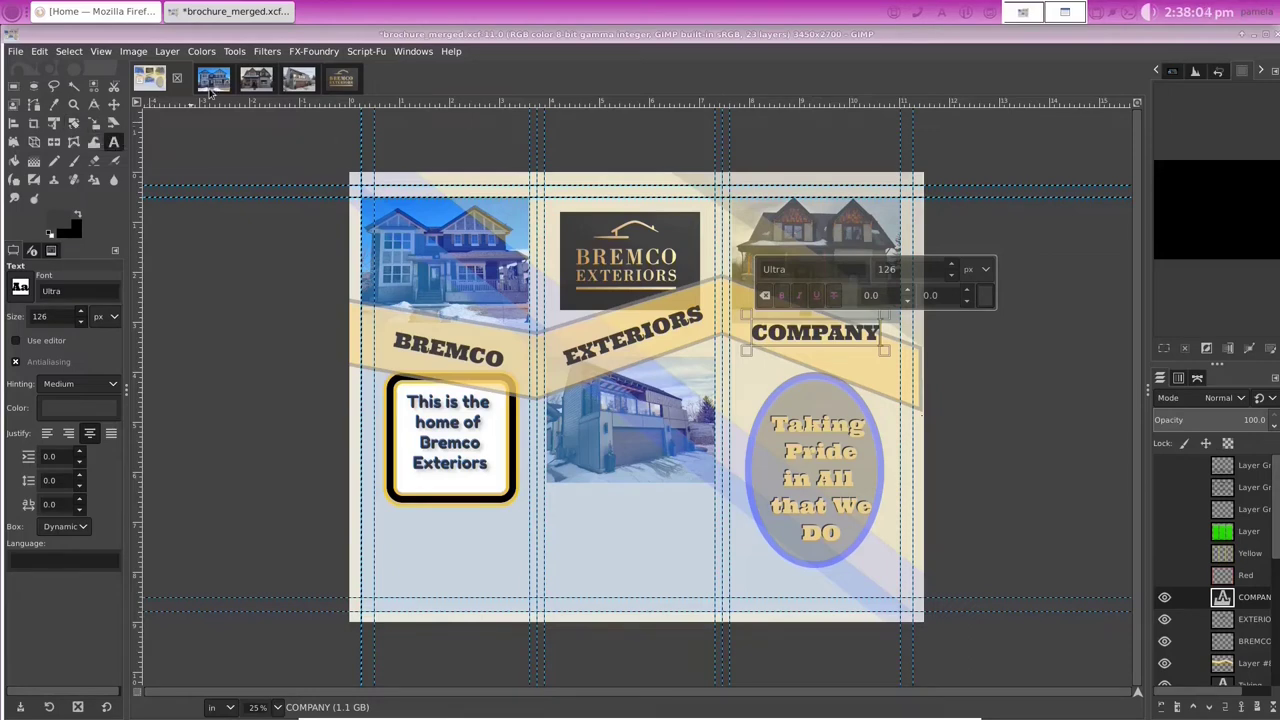
Step: Rotate COMPANY about 22° clockwise with the Rotate tool from the Tools menu
left_click(234, 51)
mouse_move(341, 108)
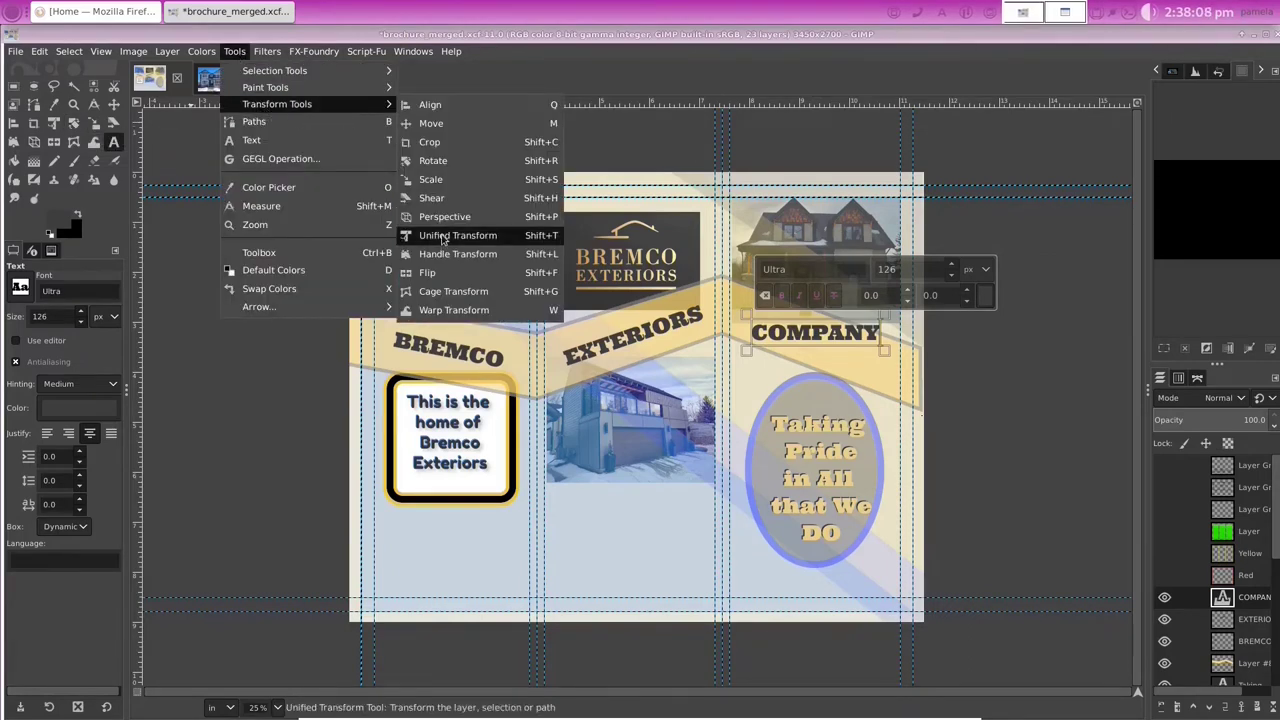
left_click(433, 160)
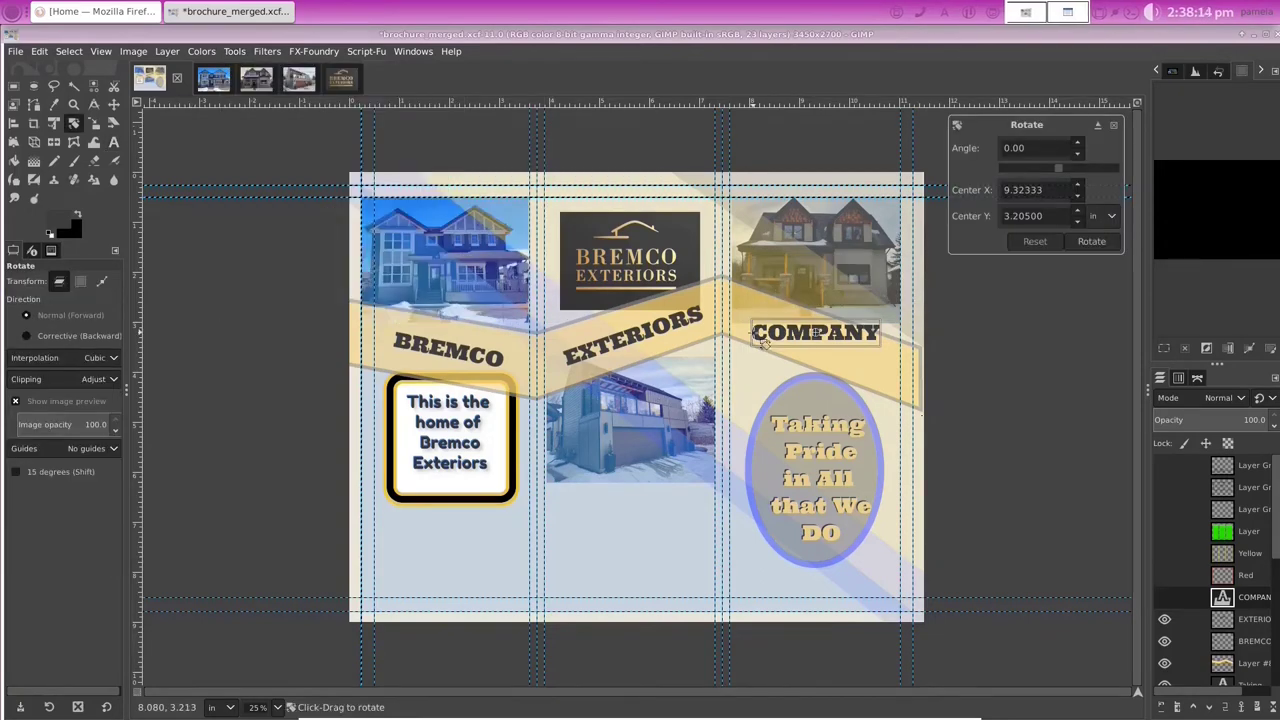
left_click_drag(762, 342, 877, 376)
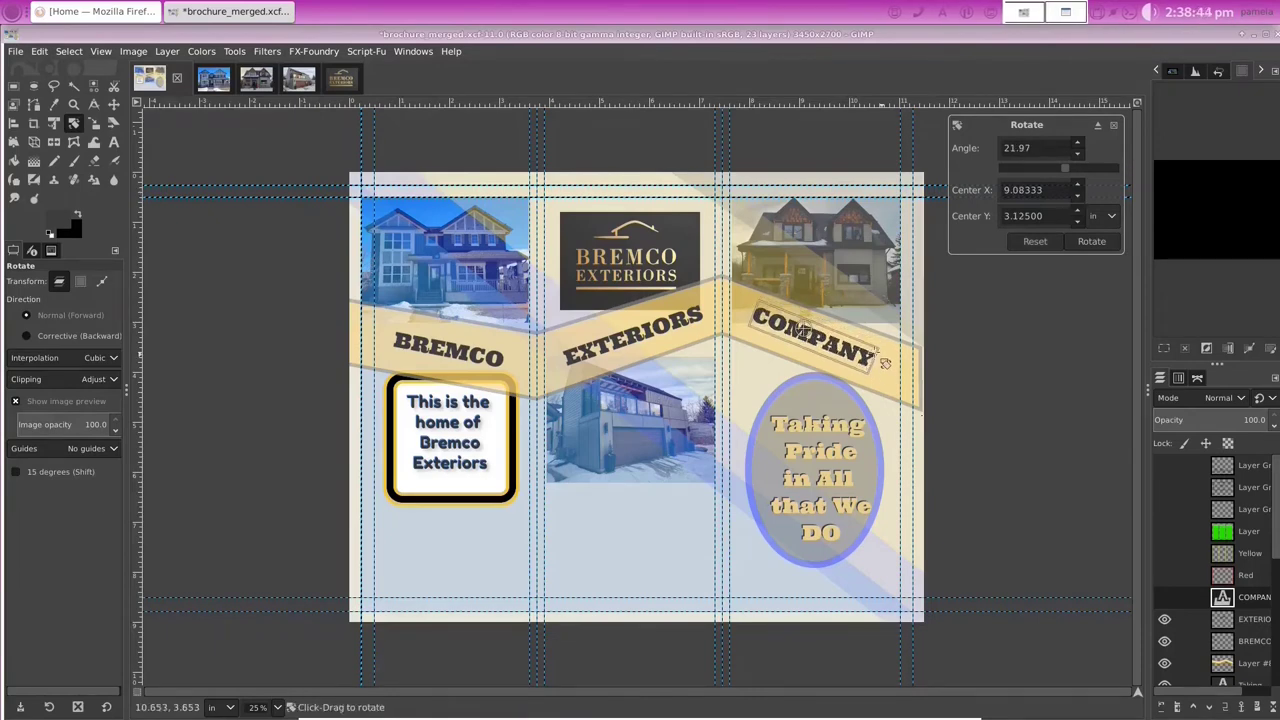
left_click(1092, 244)
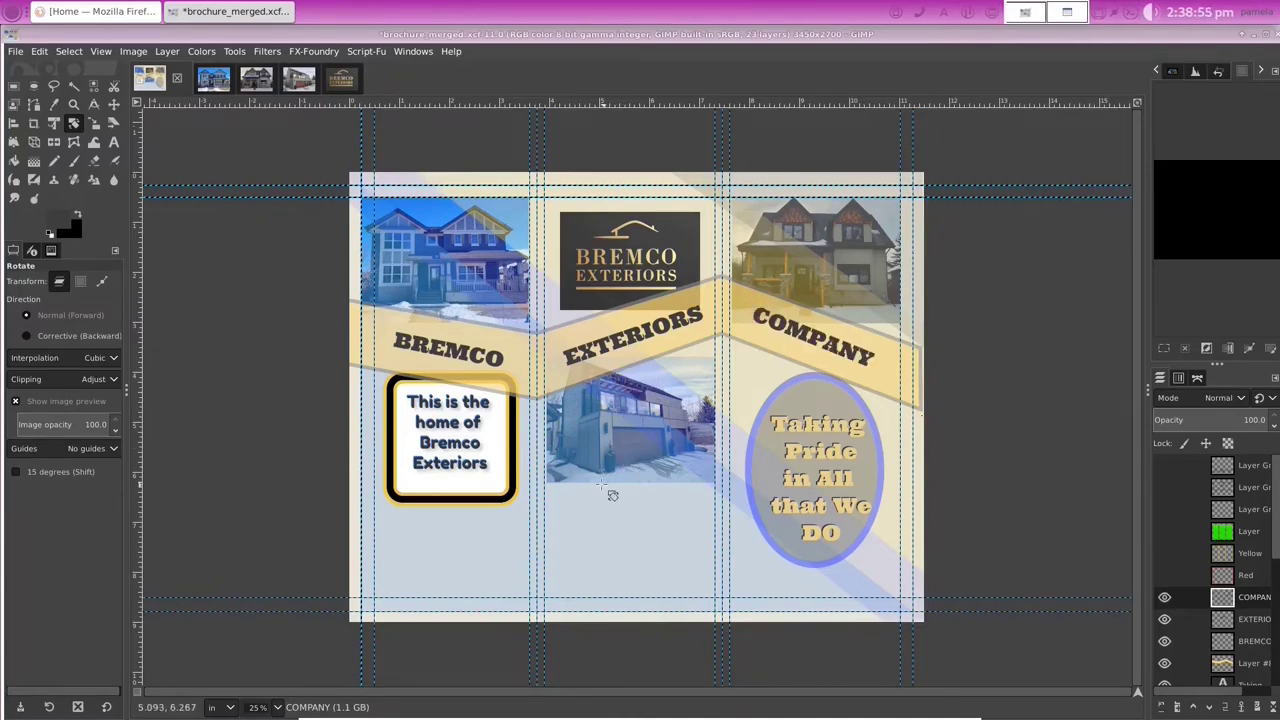
Step: Create a new transparent layer and select a wide rectangle below the tagline box
key("ctrl+shift+n")
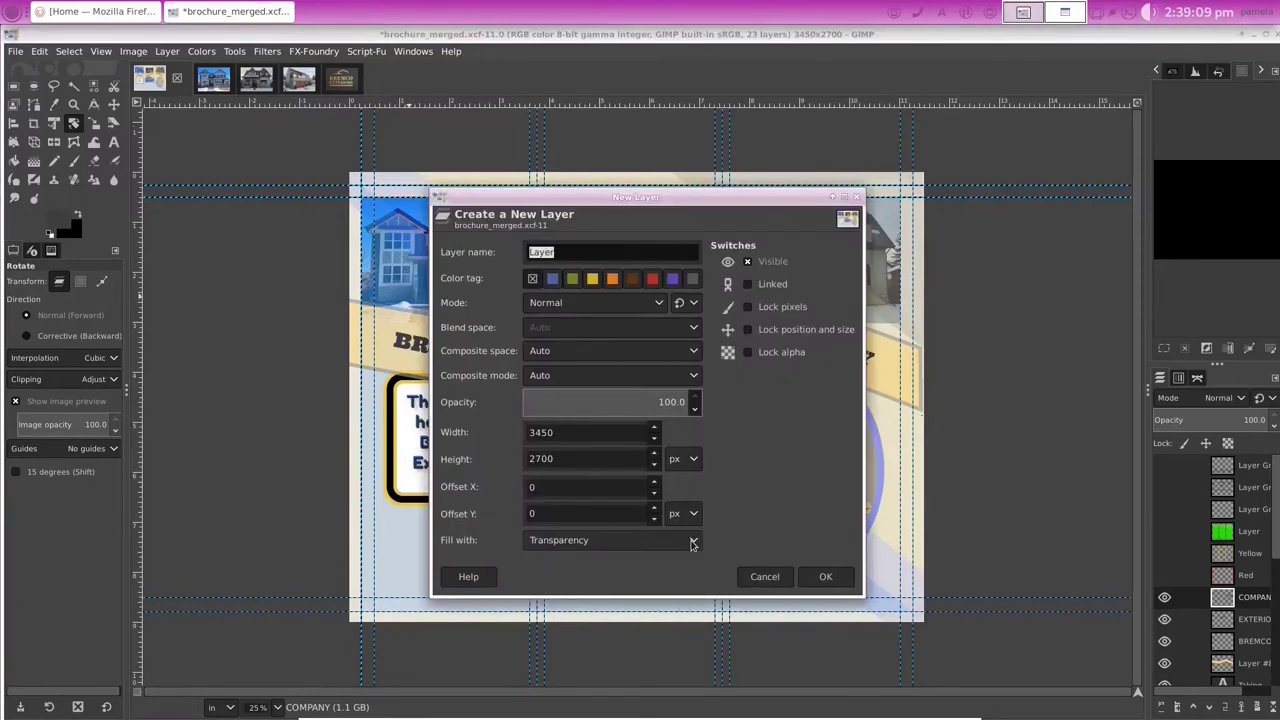
key("Return")
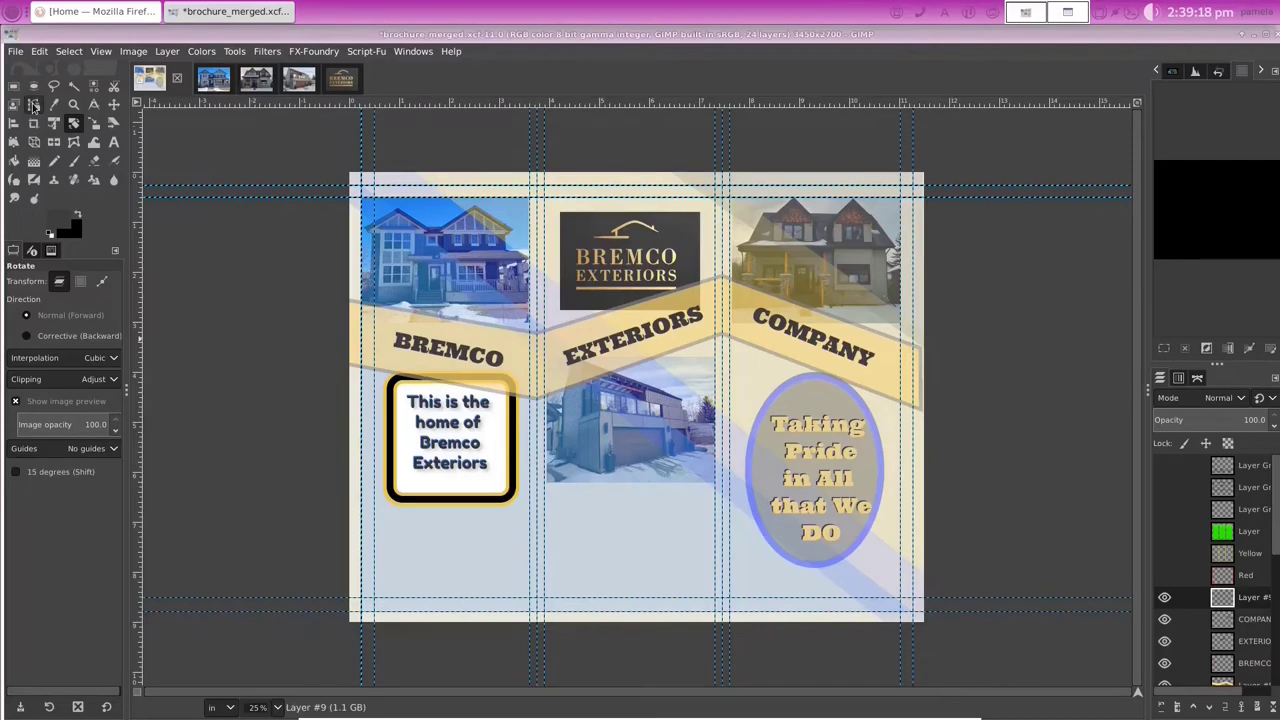
key("r")
left_click(16, 352)
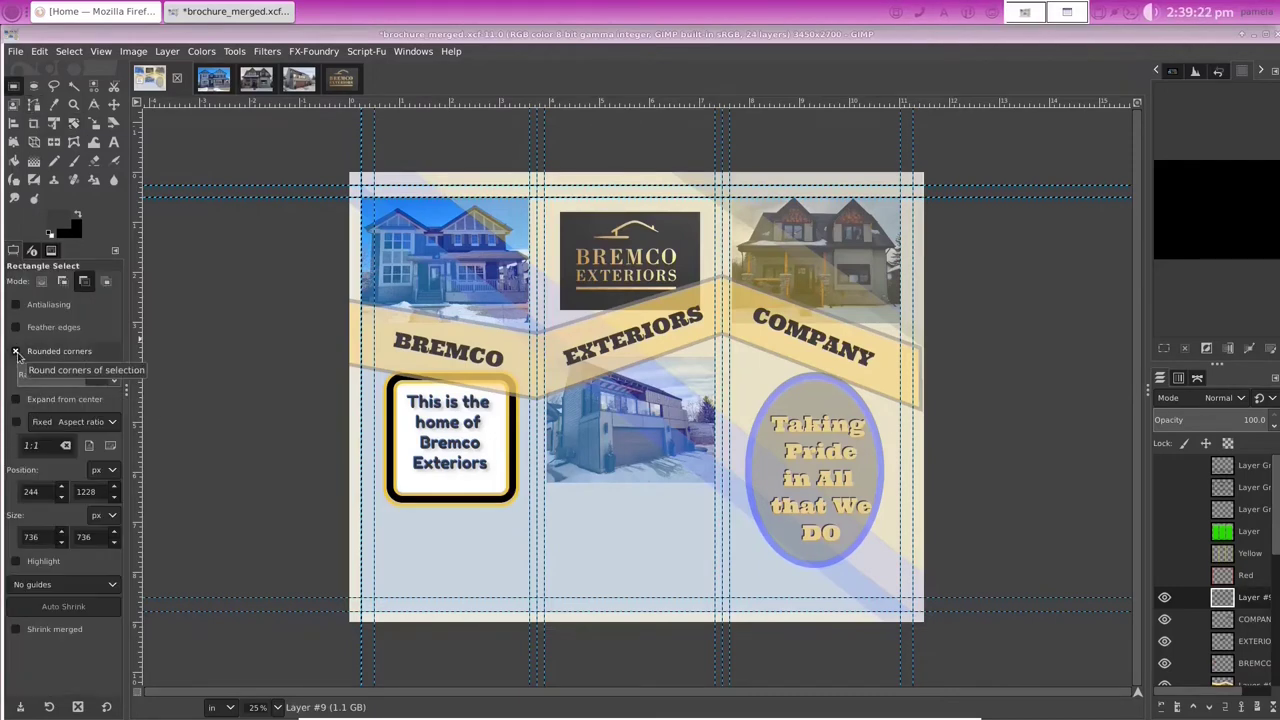
left_click(16, 352)
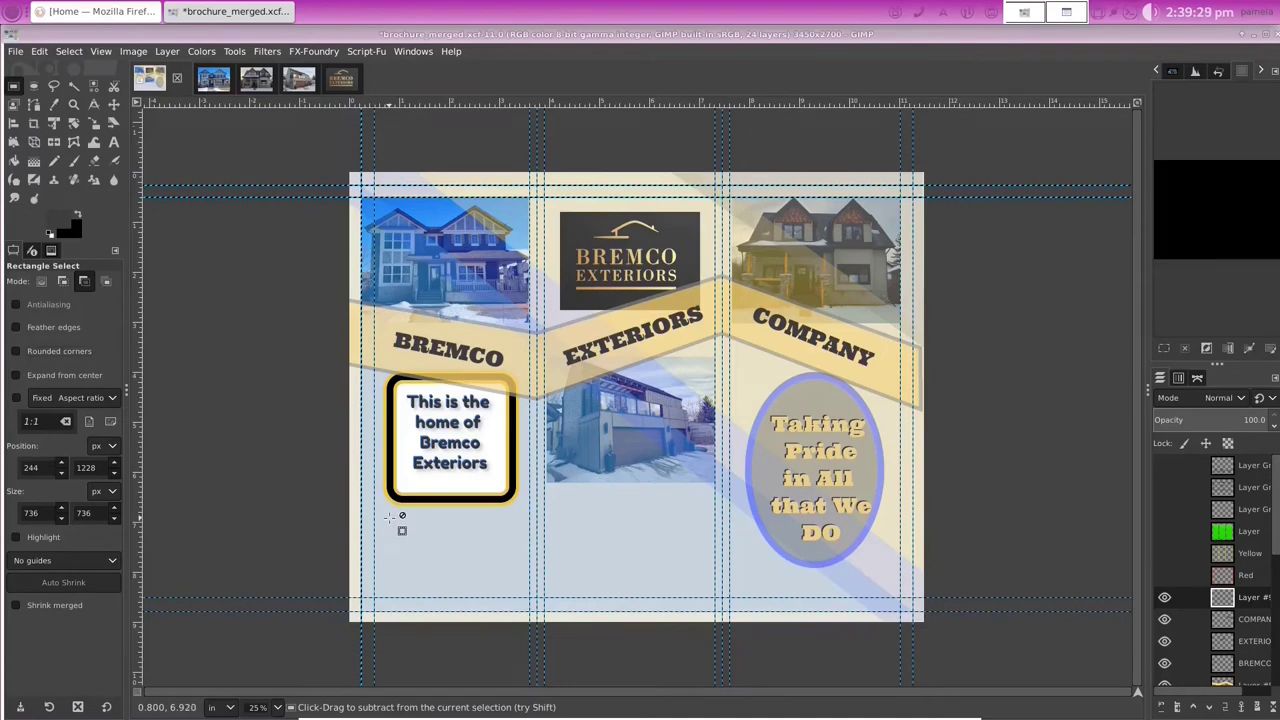
left_click_drag(391, 517, 740, 584)
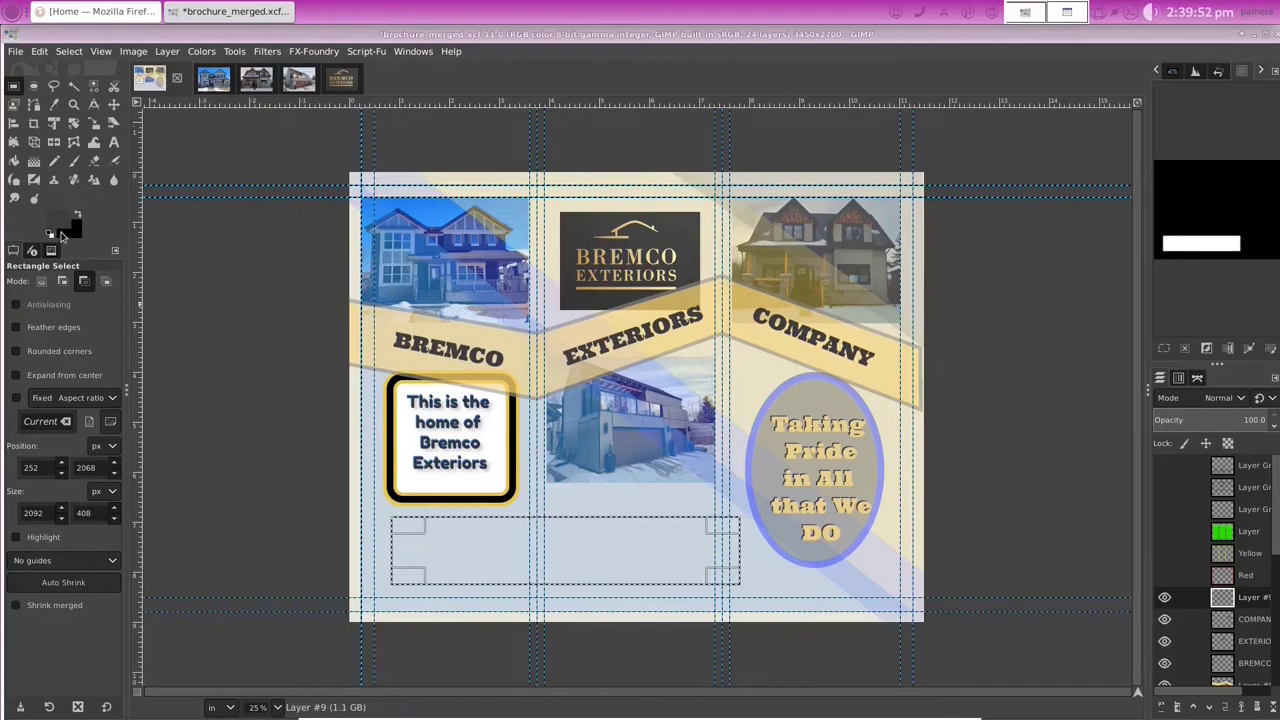
Step: Fill the rectangle with a blue sampled from the house photo and set the layer opacity to 40
left_click(14, 160)
left_click(424, 547)
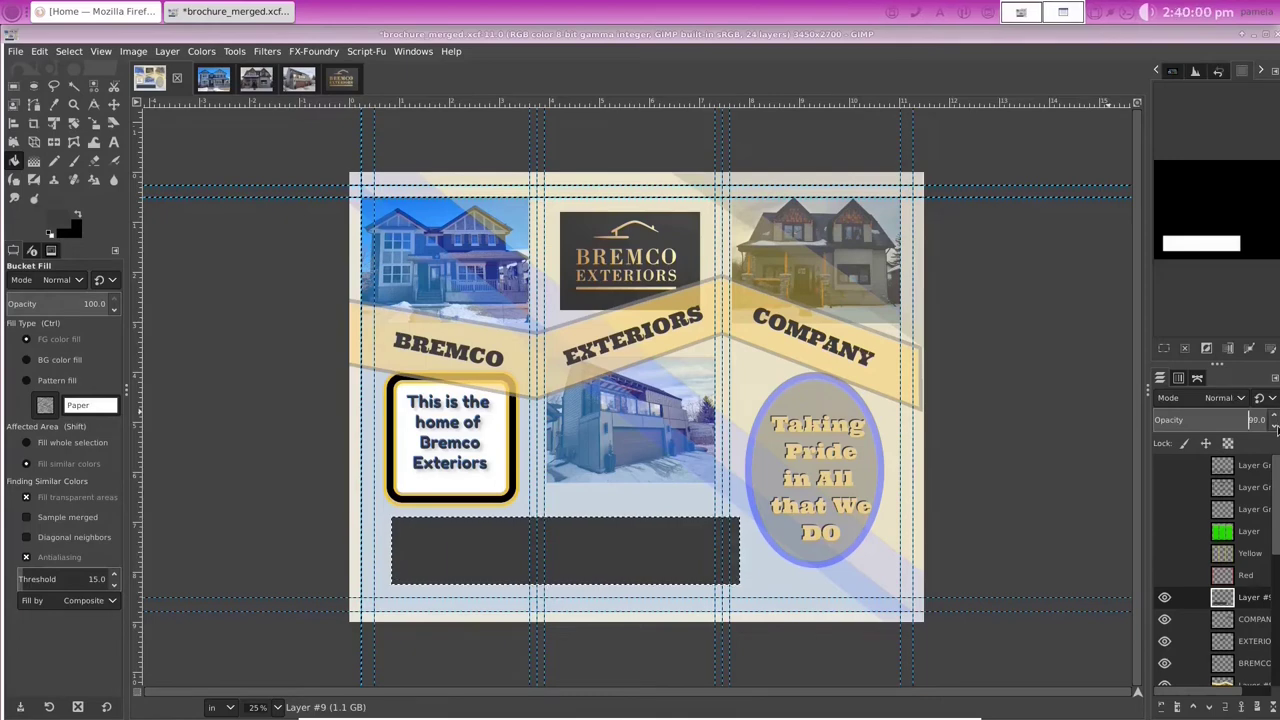
left_click(1191, 420)
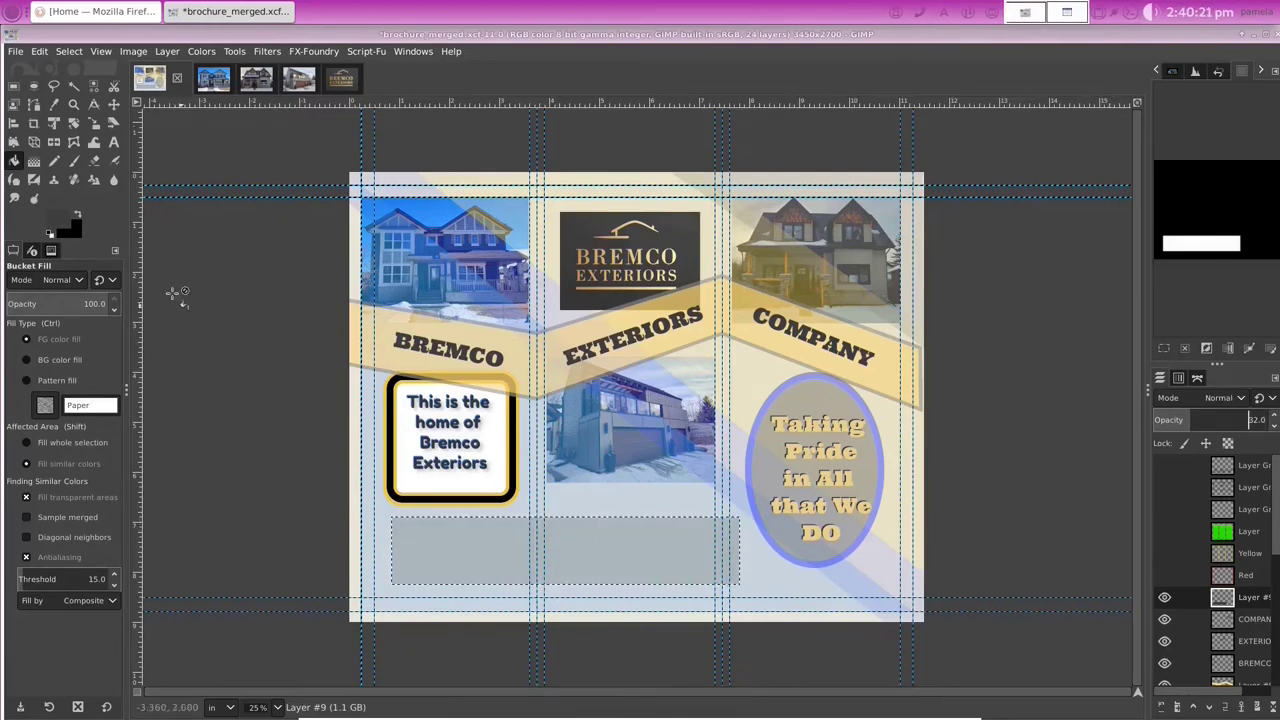
left_click(60, 226)
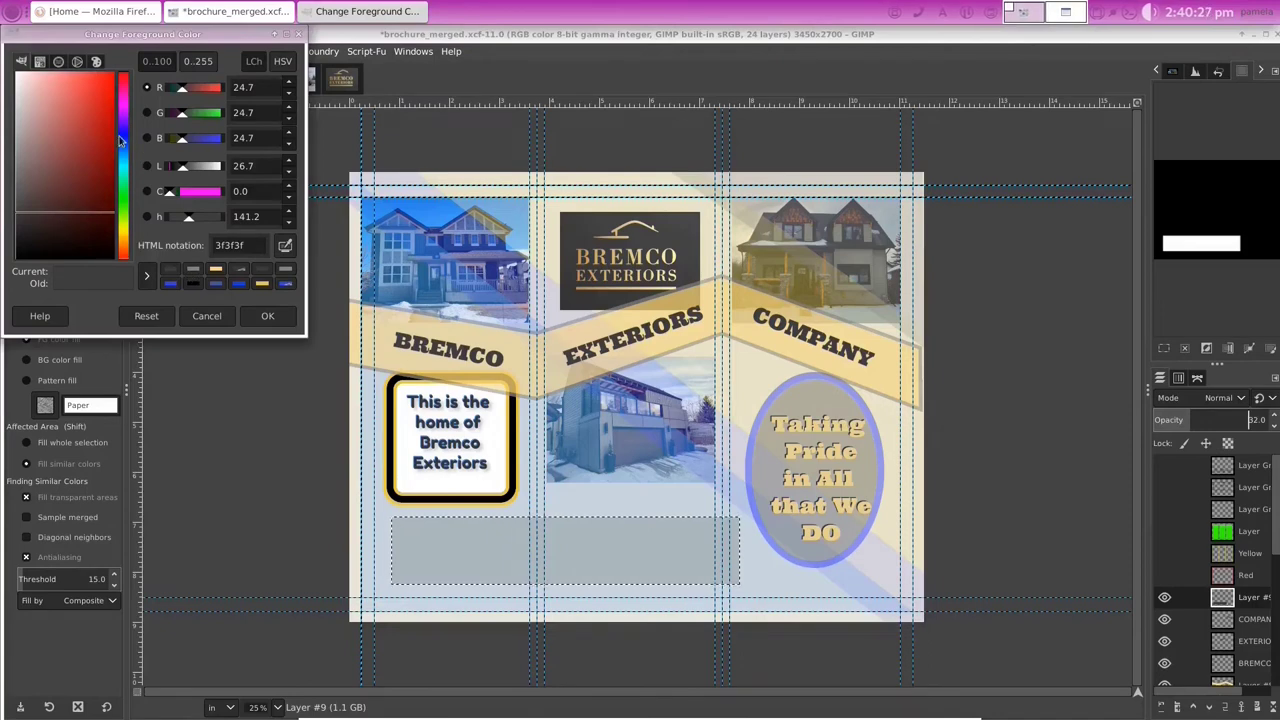
left_click(285, 244)
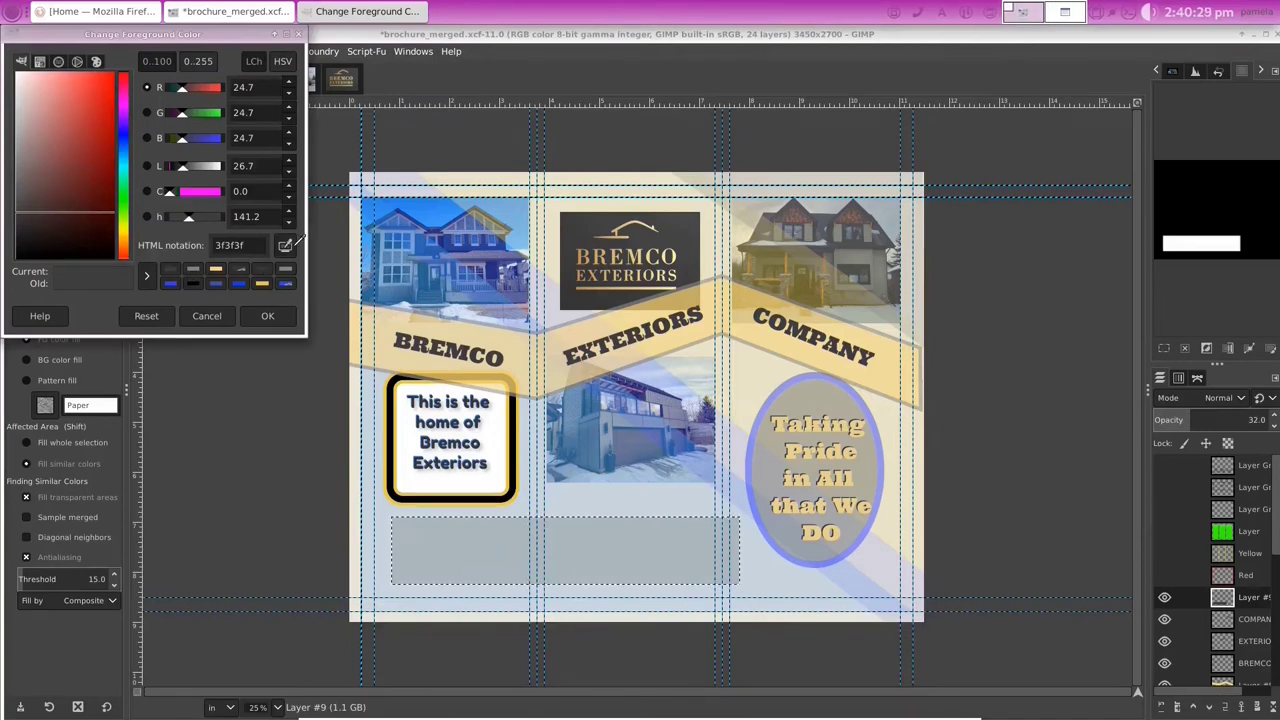
left_click(505, 218)
left_click(267, 315)
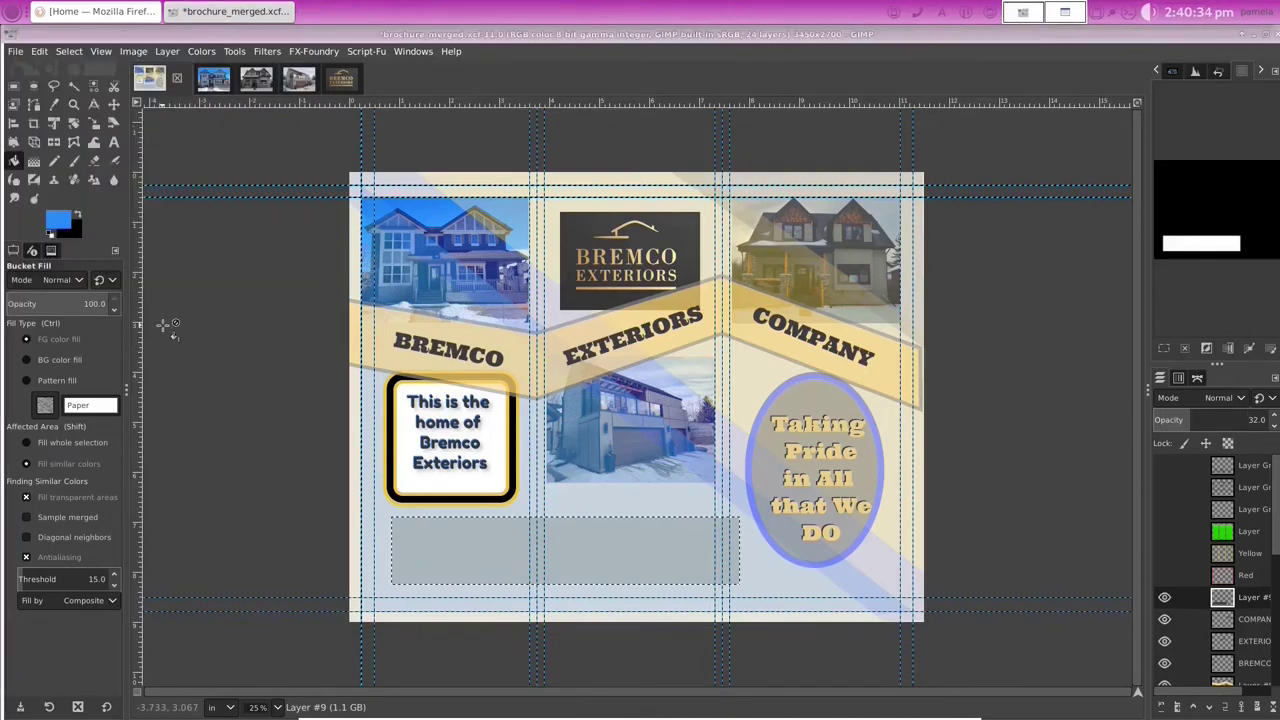
left_click(441, 556)
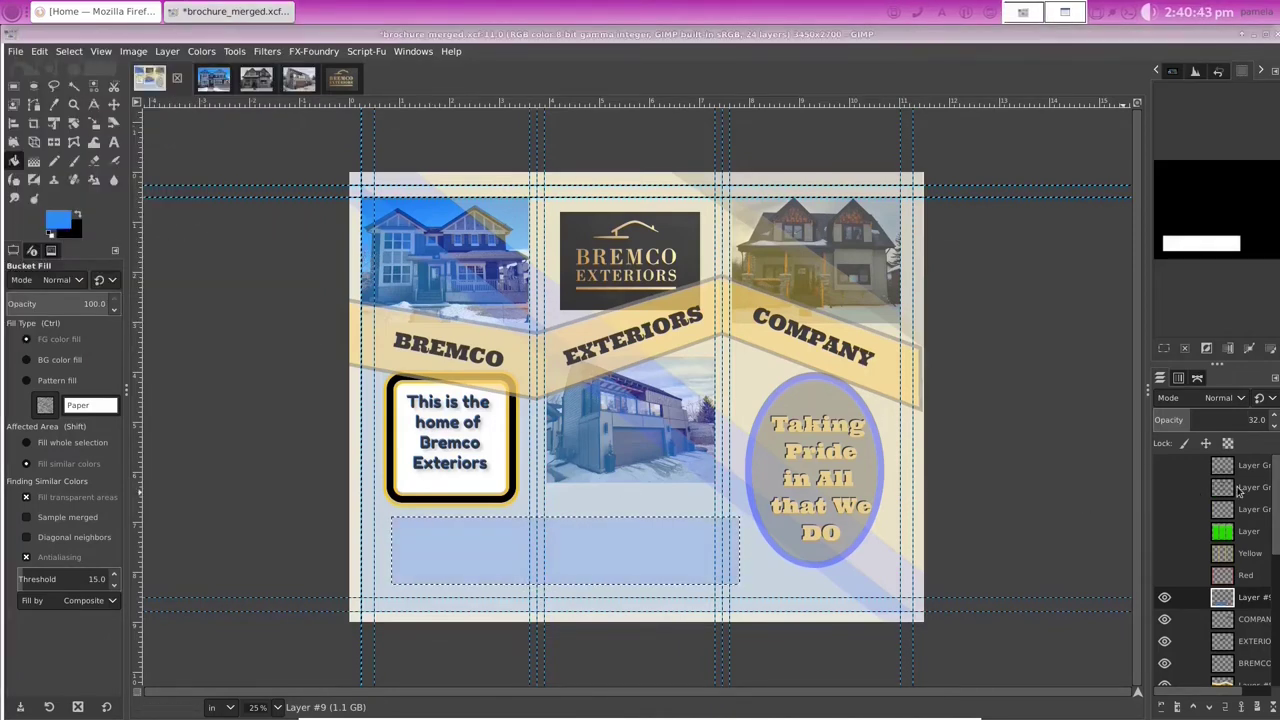
left_click(1274, 418)
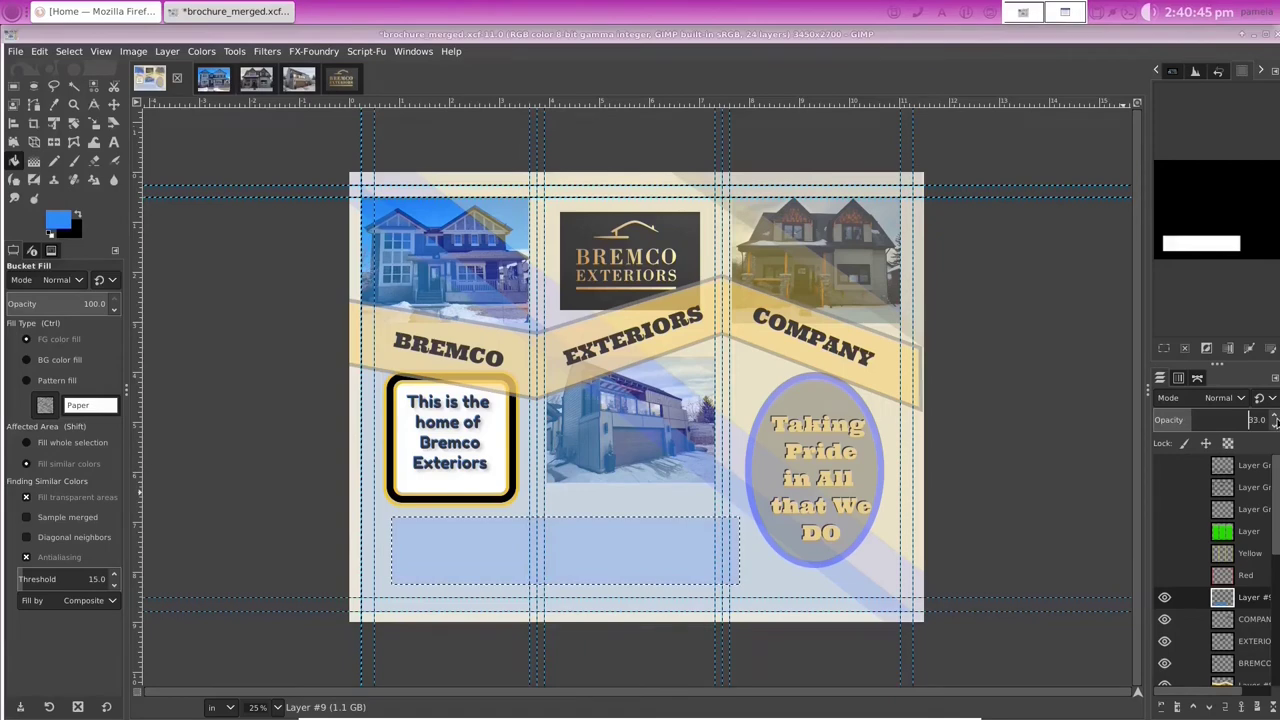
left_click(1274, 418)
left_click(68, 51)
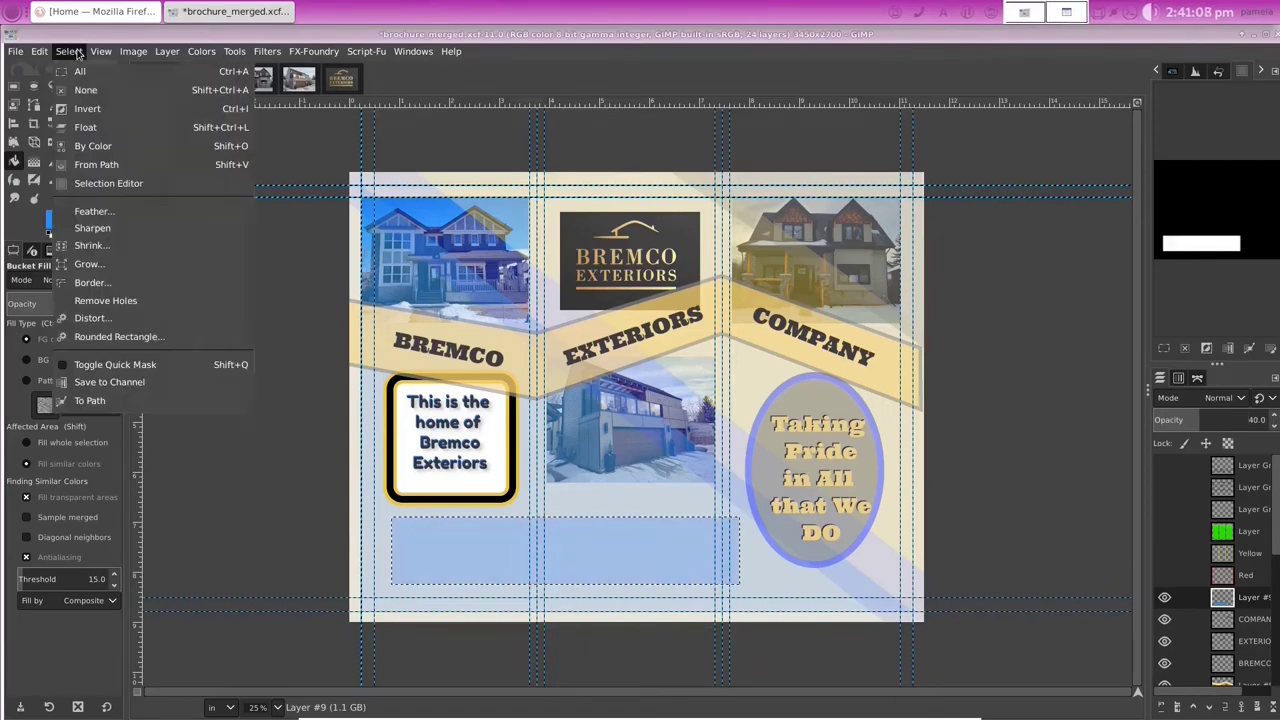
Step: Clear the selection and set up black Fredoka One text
left_click(78, 88)
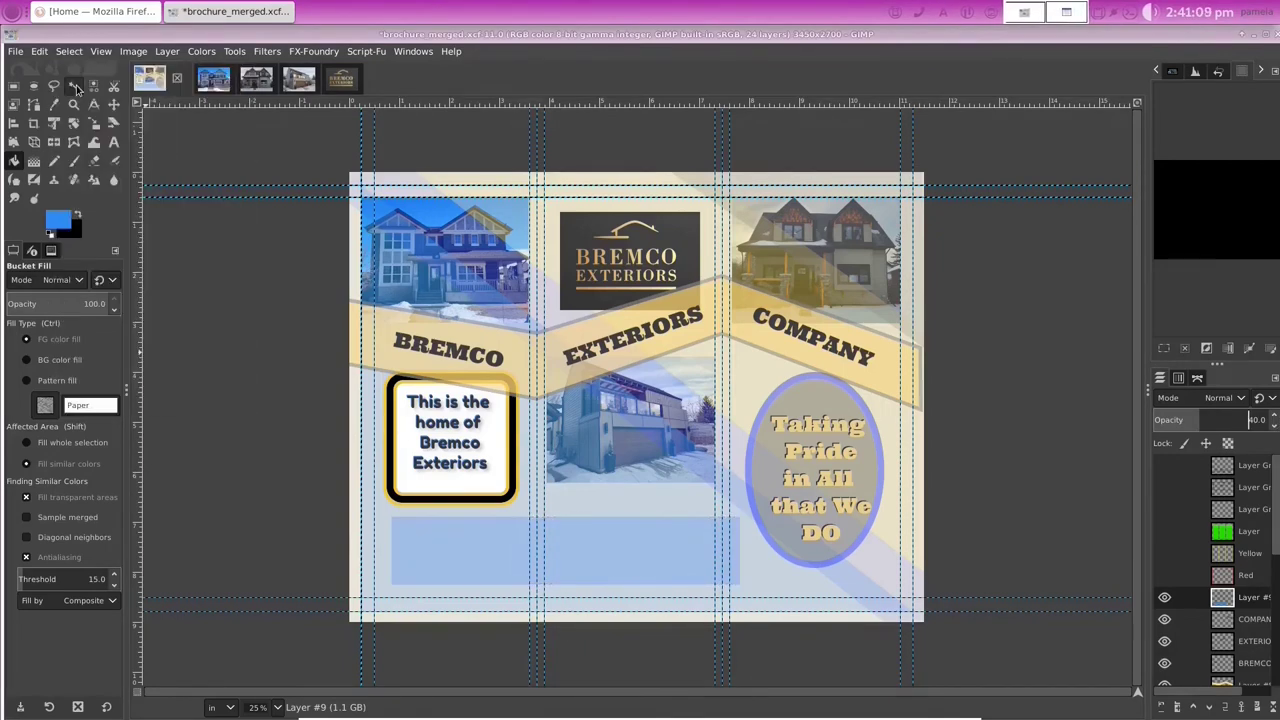
left_click(114, 143)
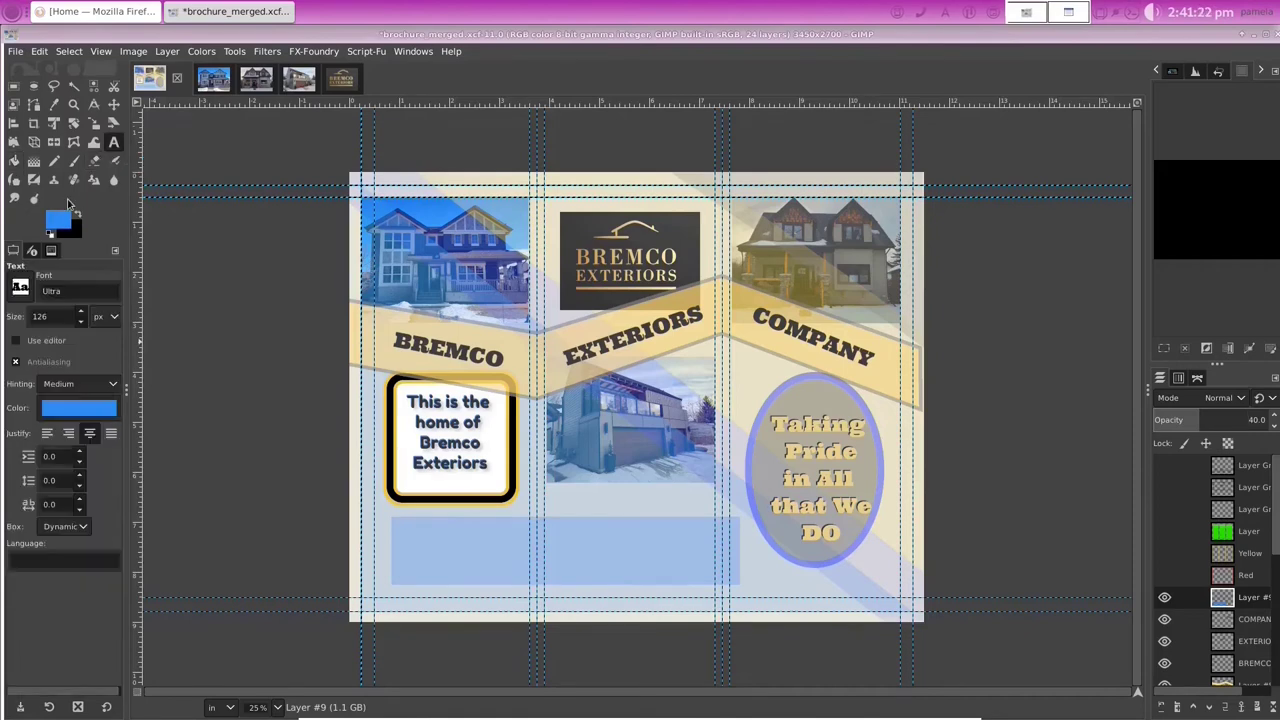
left_click(60, 217)
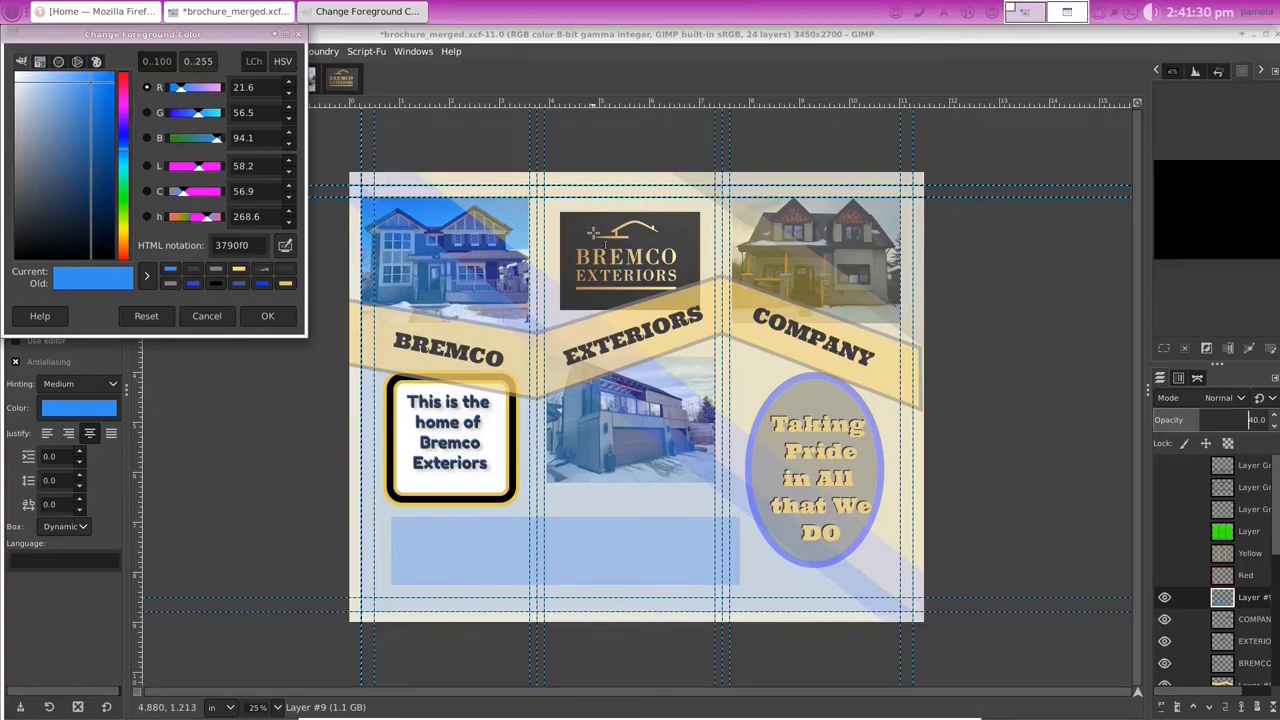
left_click(206, 315)
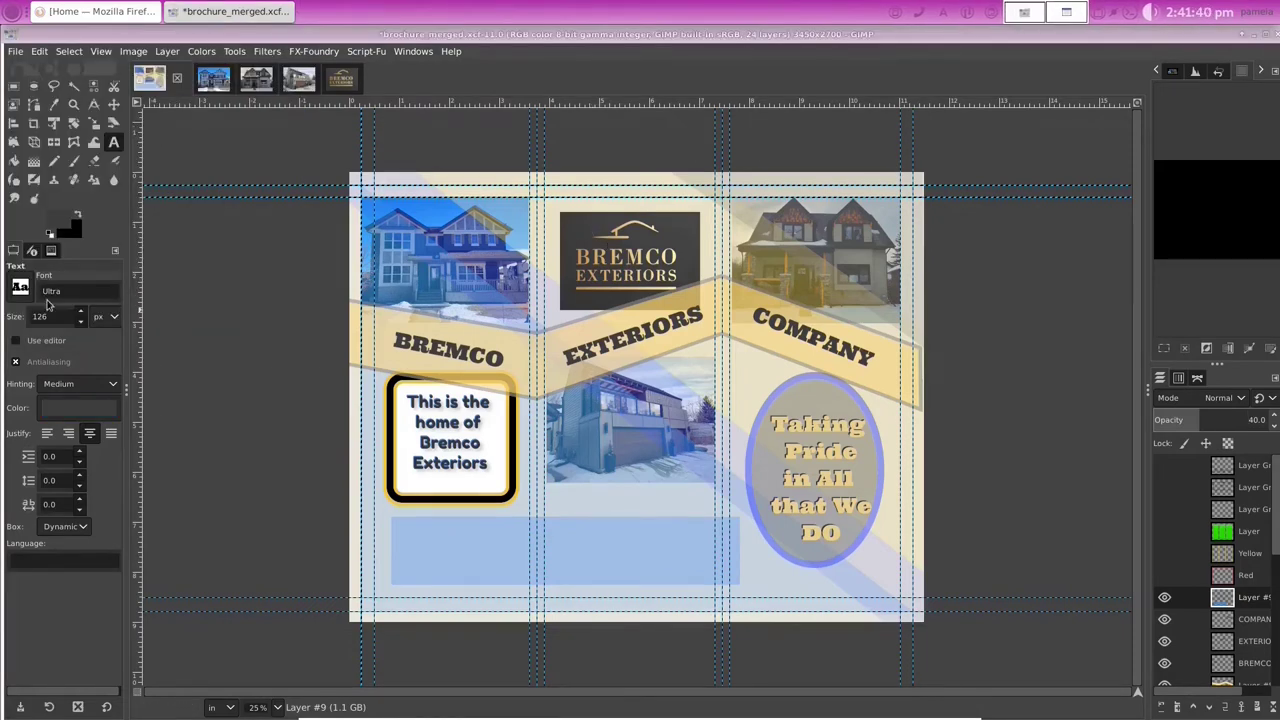
left_click(18, 288)
scroll(32, 370, "up", 5)
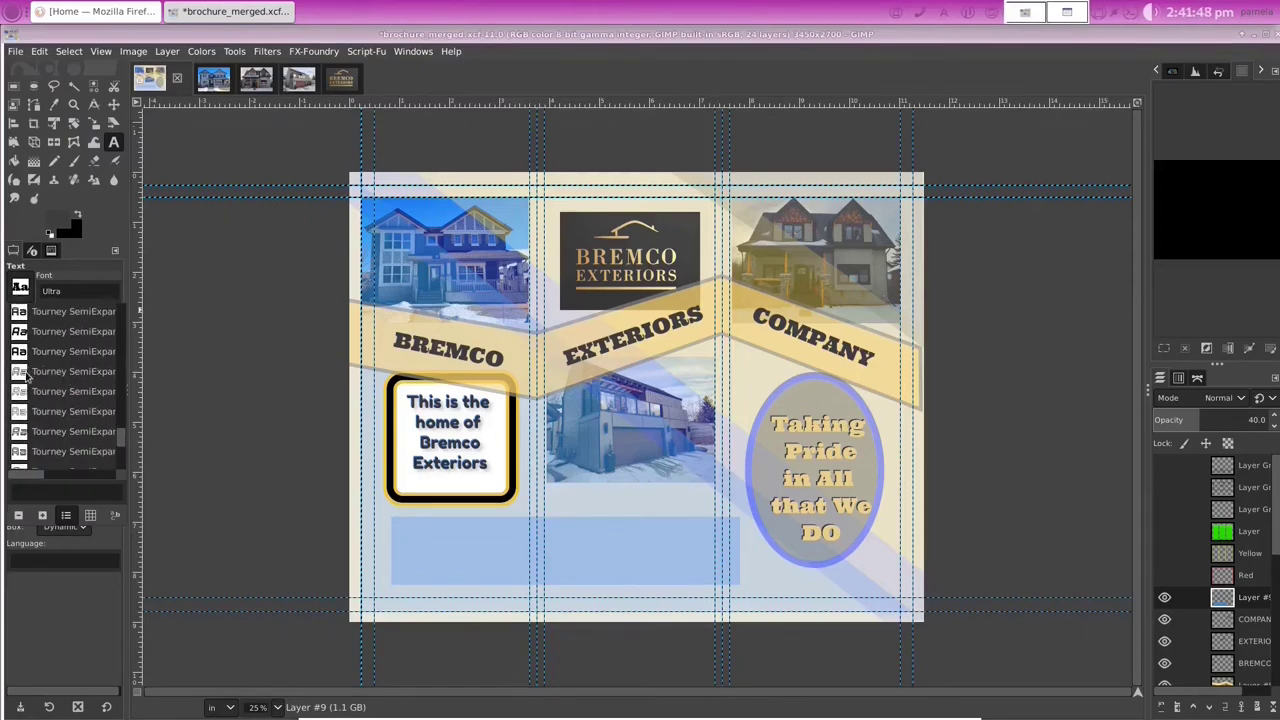
scroll(60, 372, "up", 3)
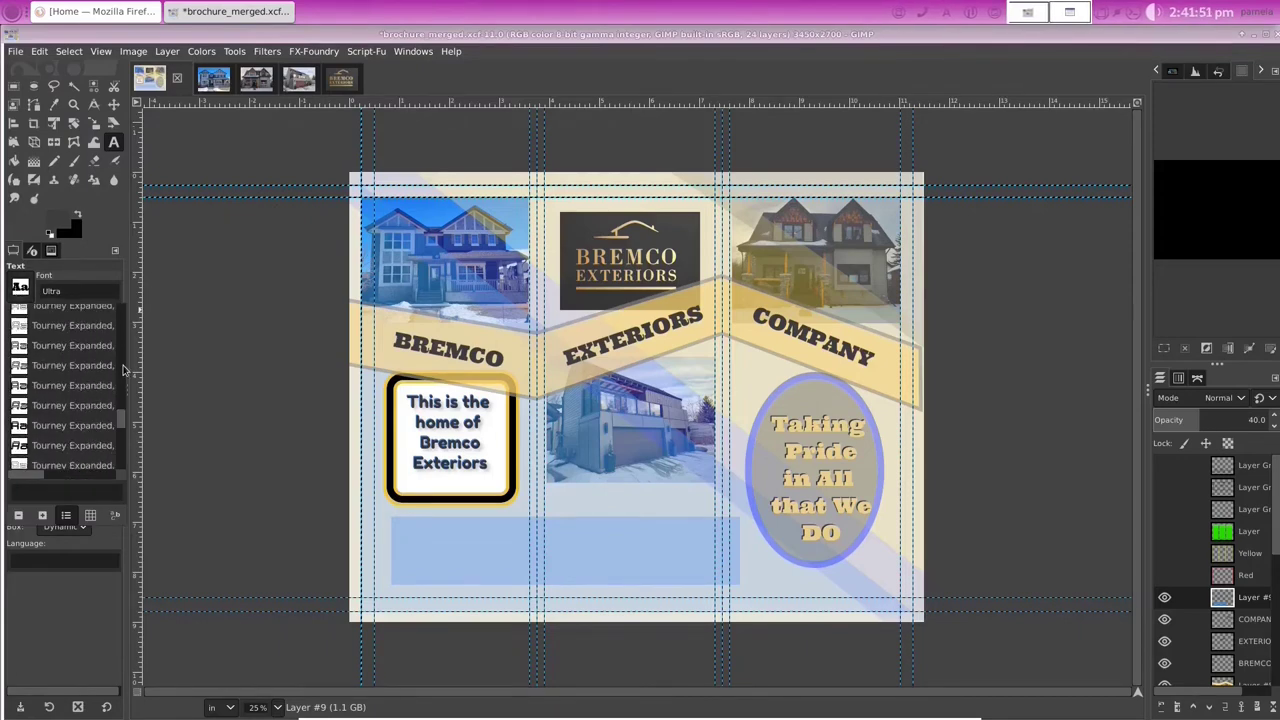
left_click(123, 370)
scroll(80, 380, "up", 5)
left_click(62, 376)
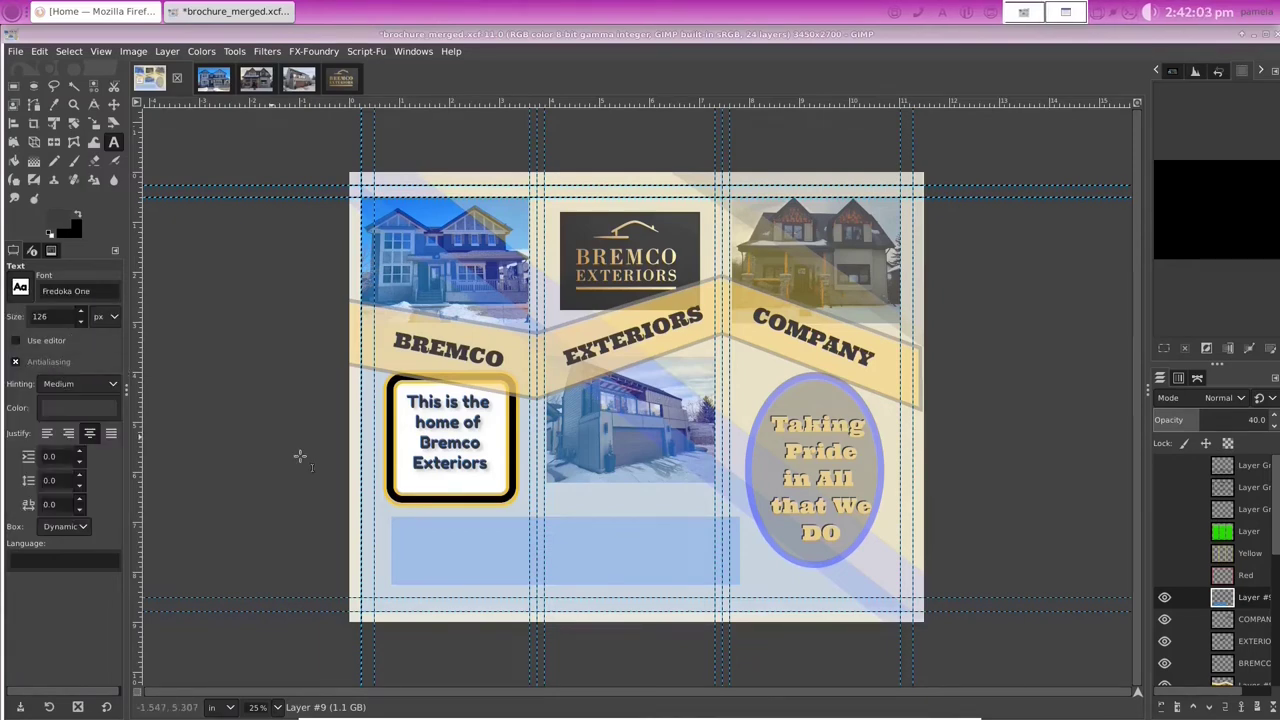
Step: Paste the caption '25 YRs of Service to the Home Construction Industry' into the blue band and fit its box
left_click(411, 538)
type("25 YRs of Service to the Home Construction Industry")
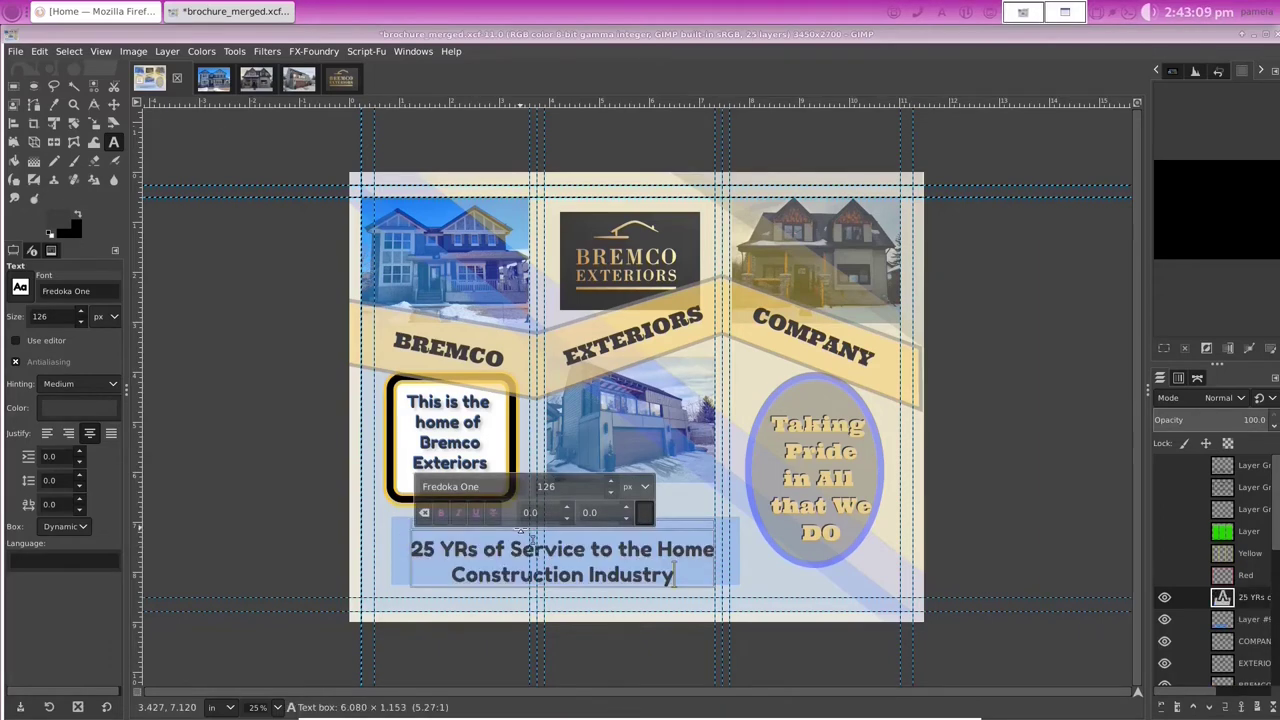
left_click_drag(520, 530, 520, 498)
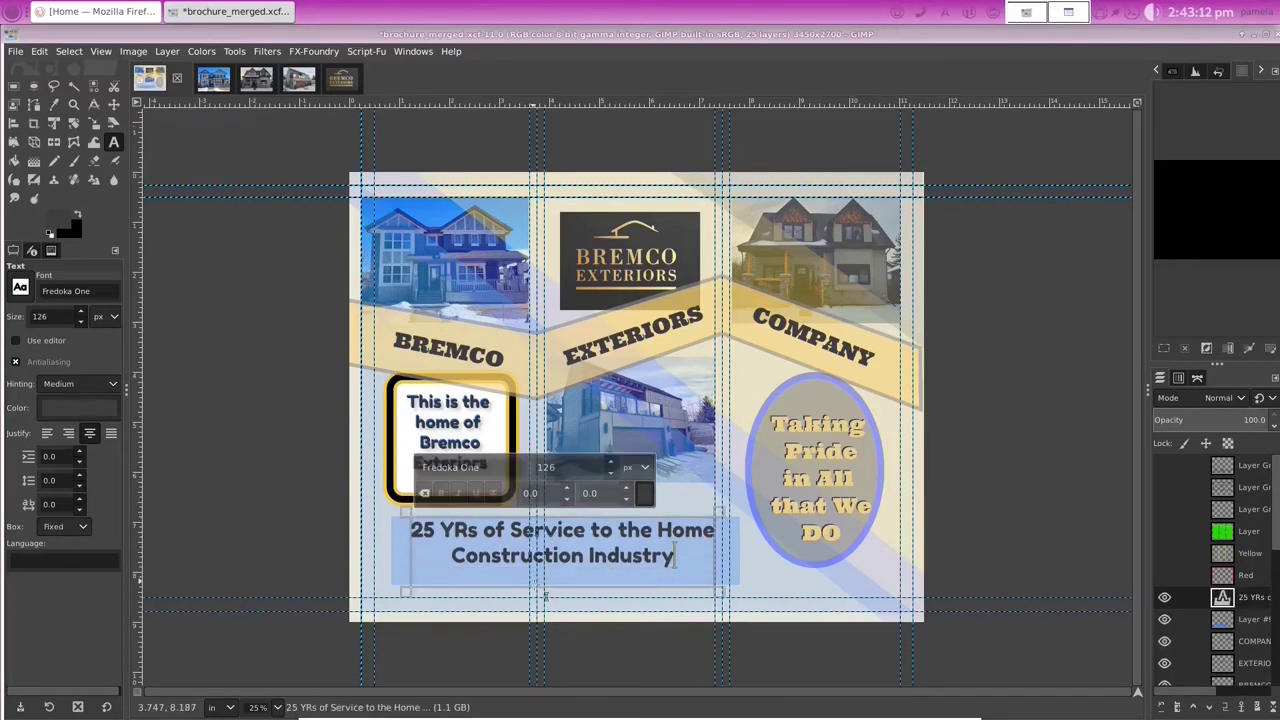
left_click_drag(547, 598, 547, 588)
left_click_drag(726, 565, 749, 564)
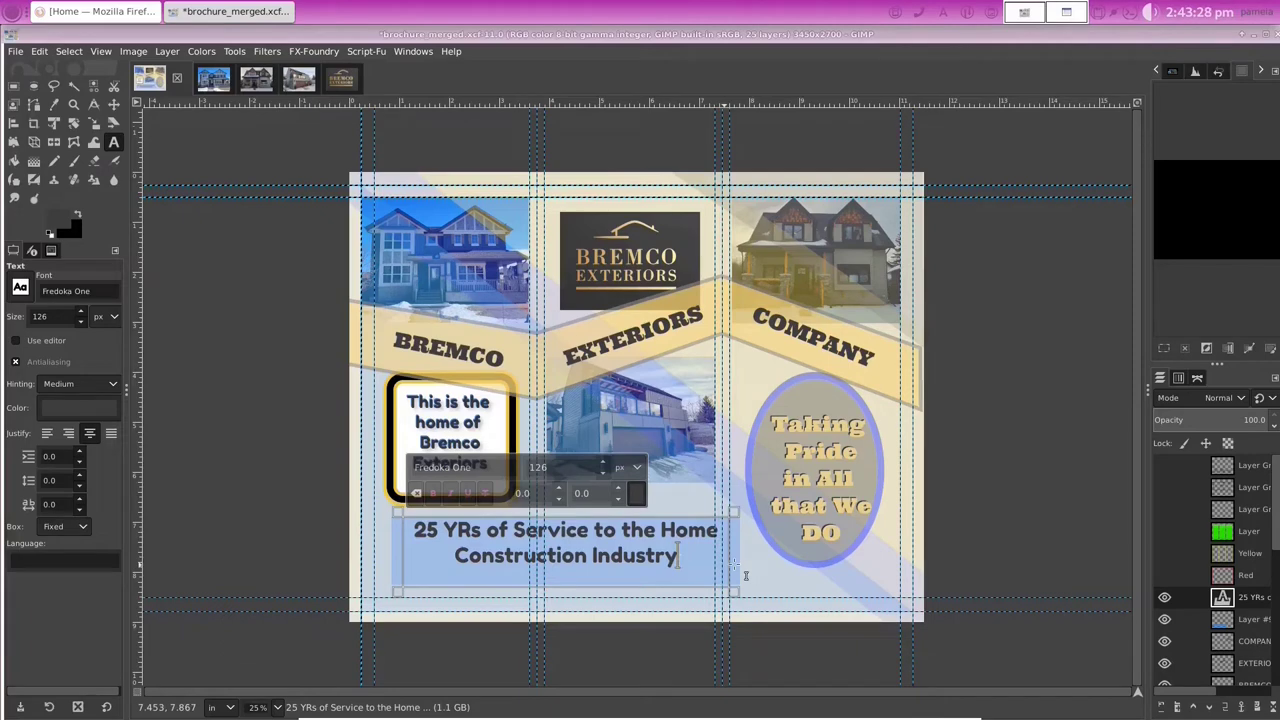
left_click_drag(745, 575, 720, 559)
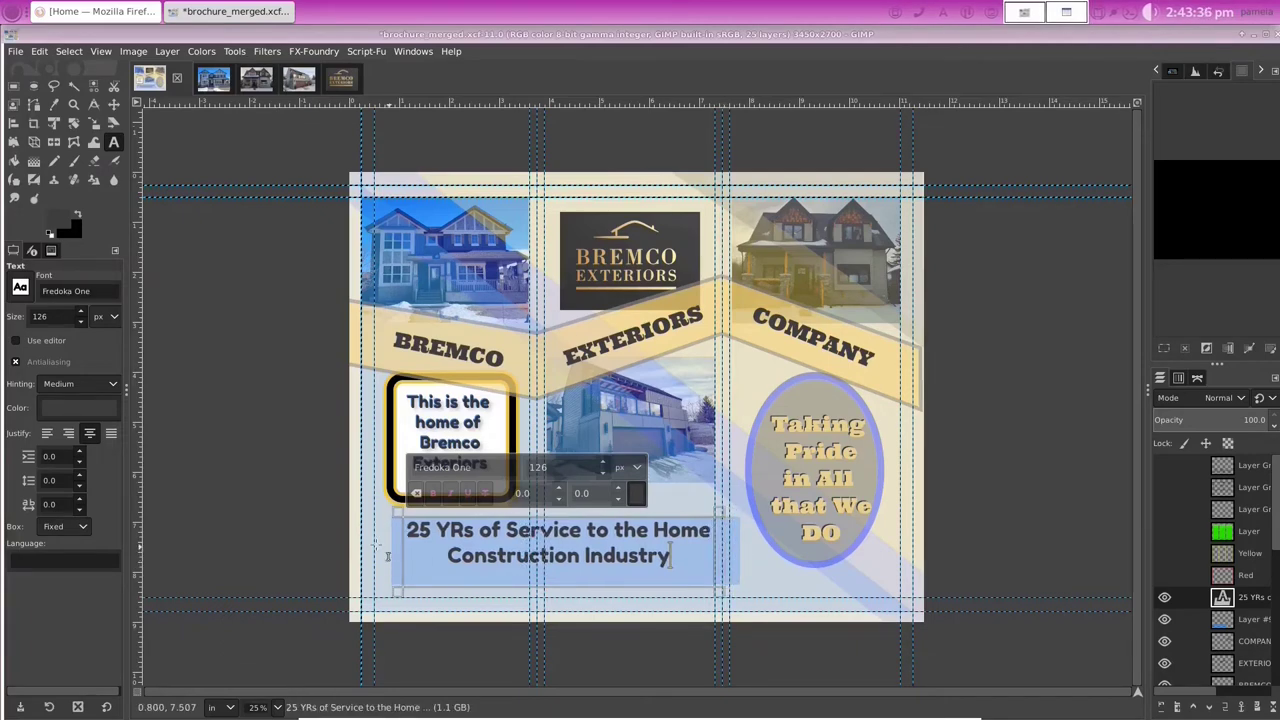
left_click_drag(388, 546, 381, 546)
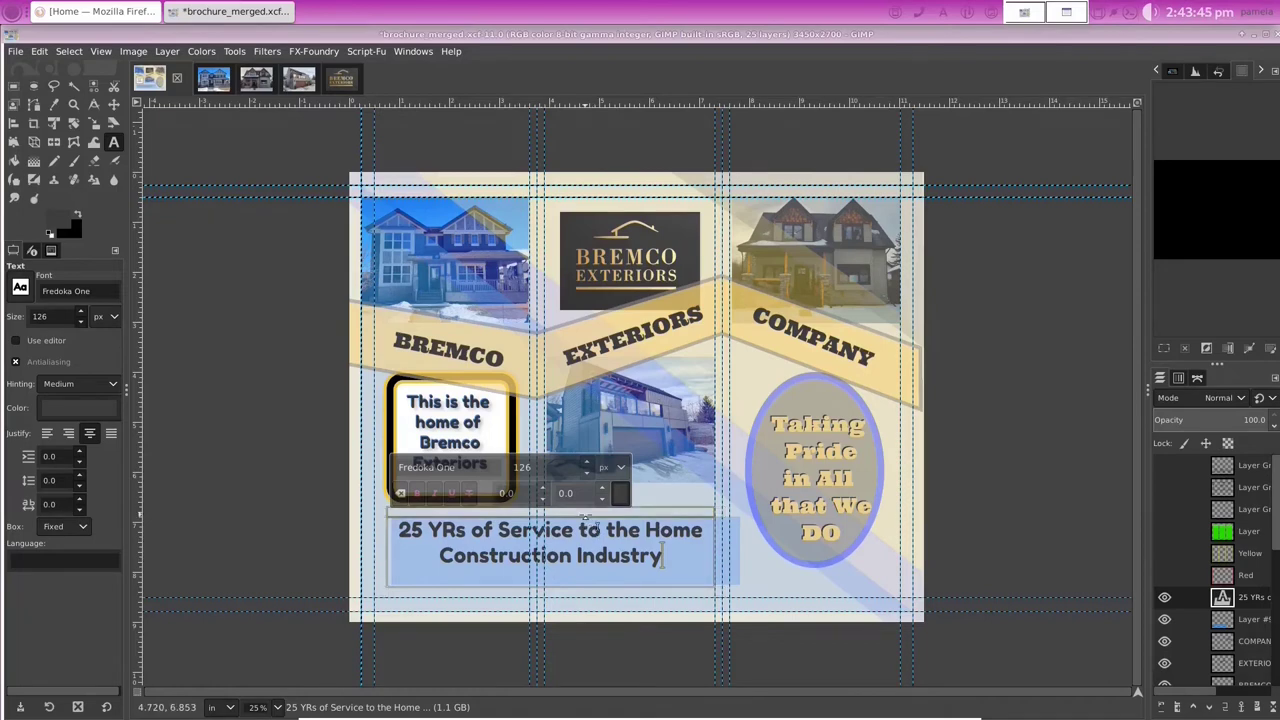
left_click_drag(587, 517, 587, 519)
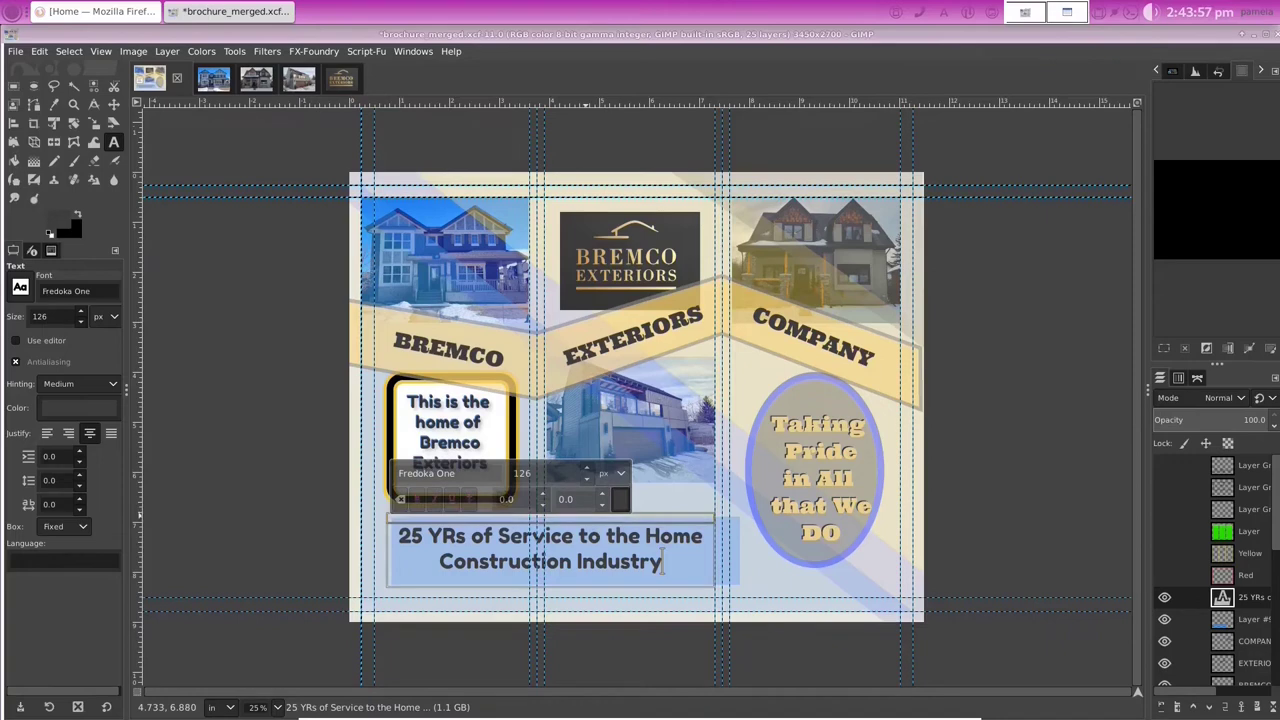
key("Escape")
Step: Duplicate the caption layer and discard the copy's text information
key("m")
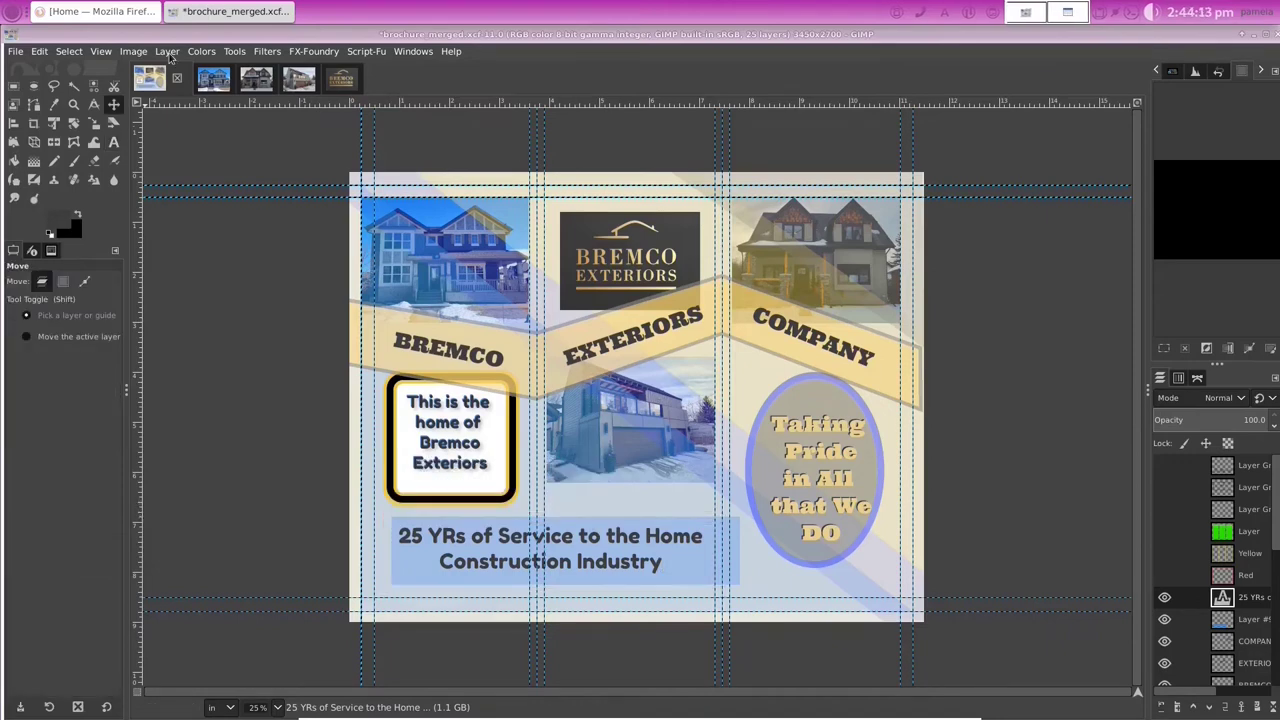
left_click(167, 51)
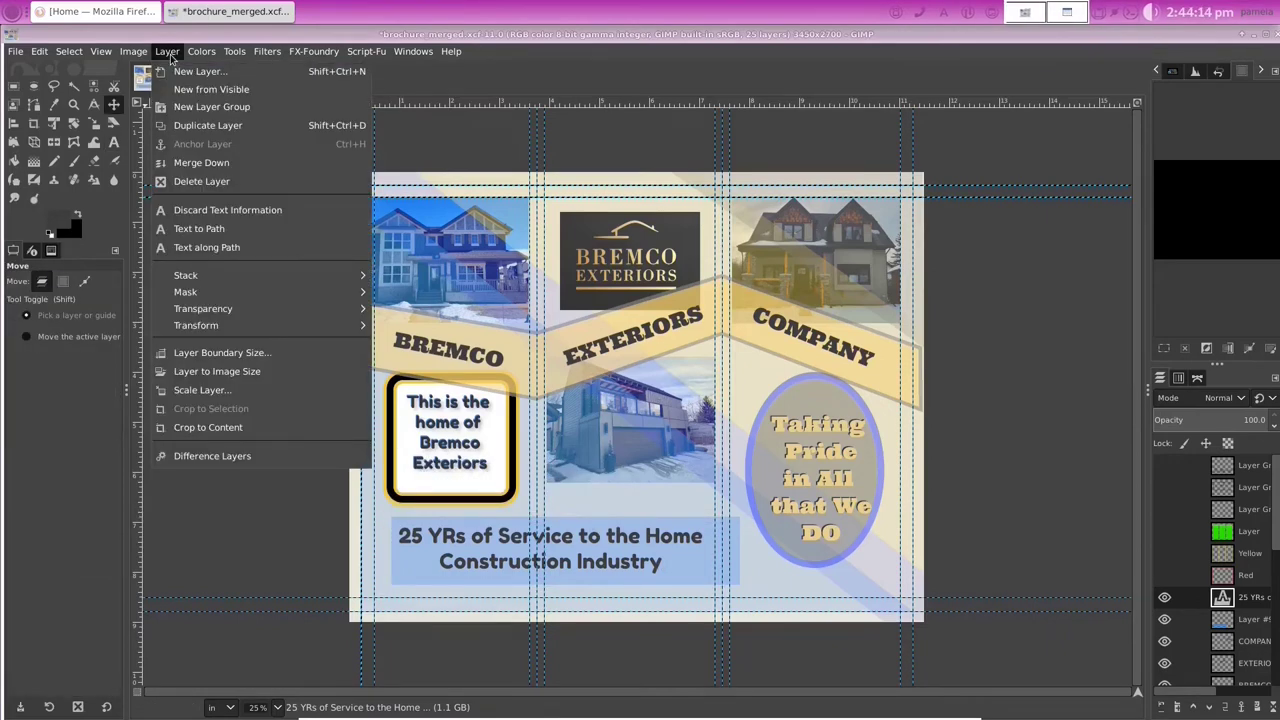
left_click(213, 126)
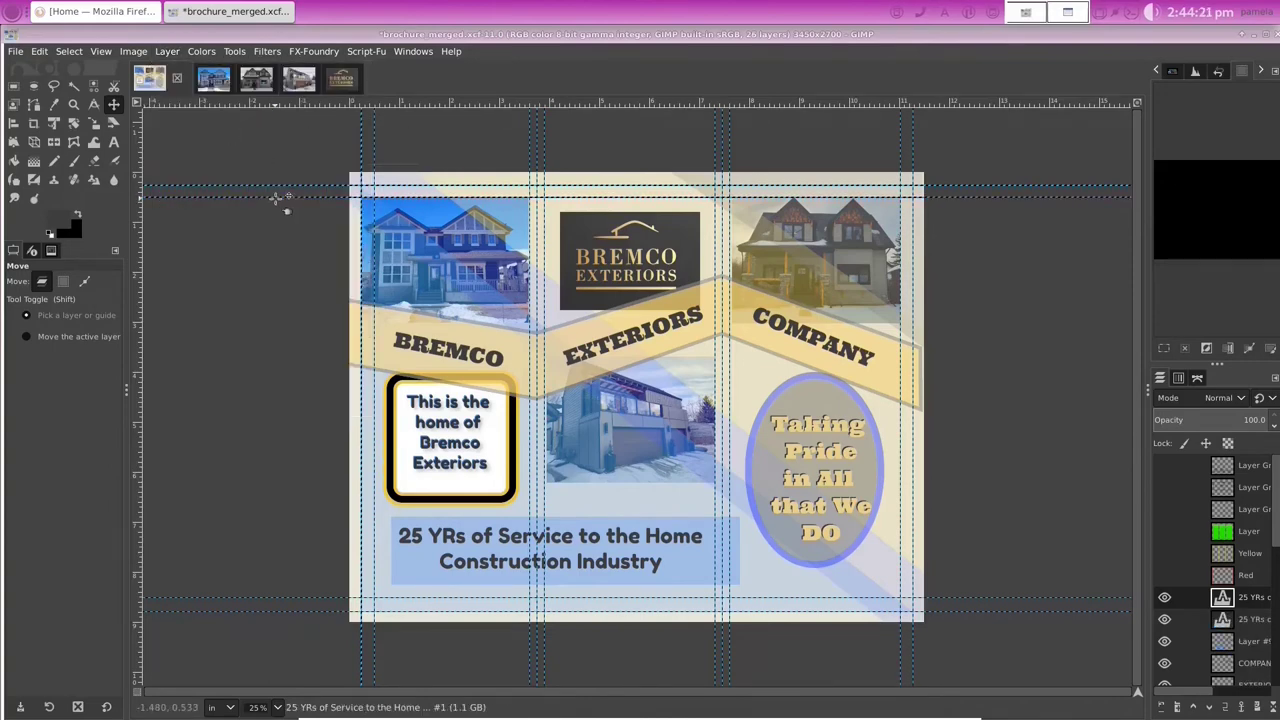
left_click(166, 51)
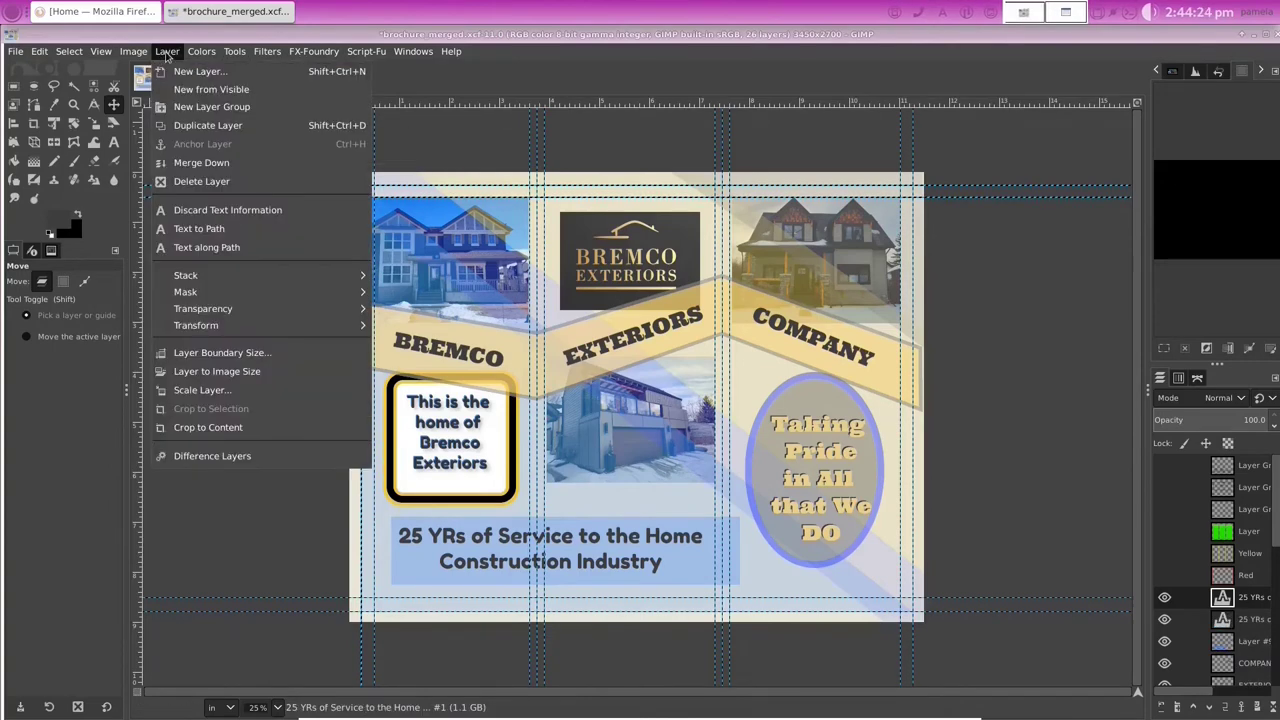
left_click(218, 210)
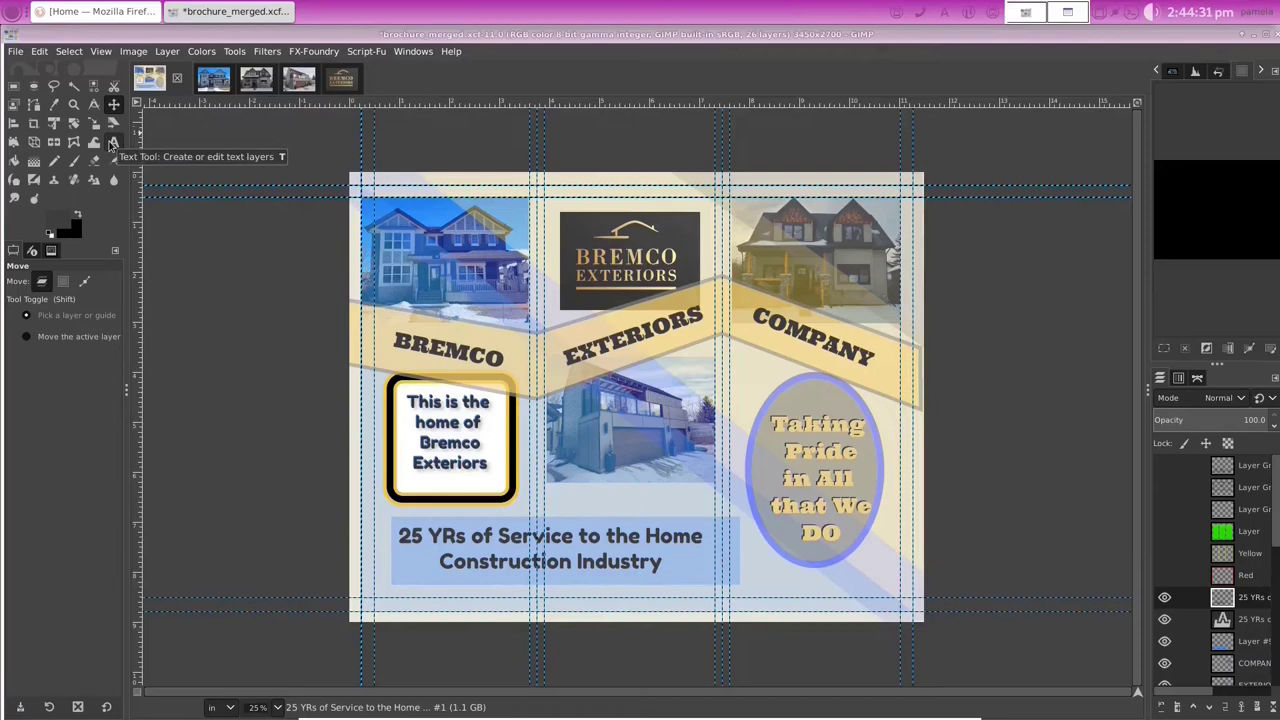
Step: Set the foreground to blue 3790f0 and add a blue copy of the caption text
left_click(60, 223)
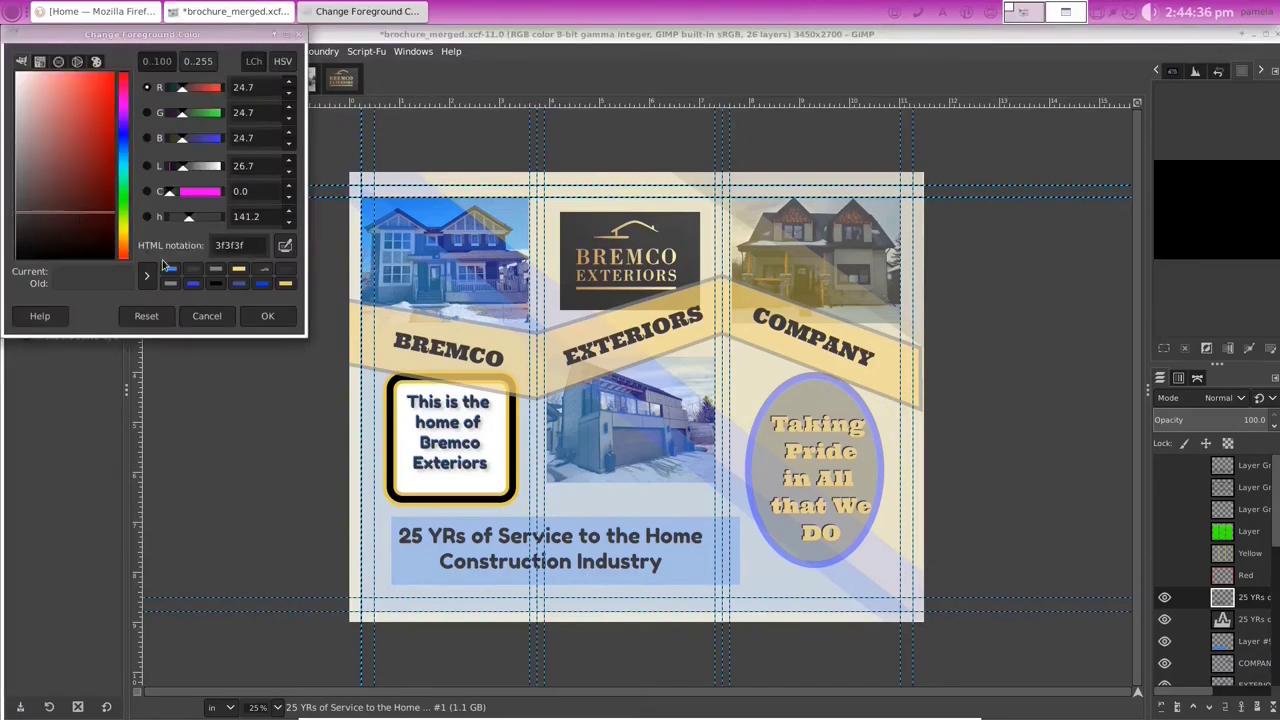
left_click(199, 285)
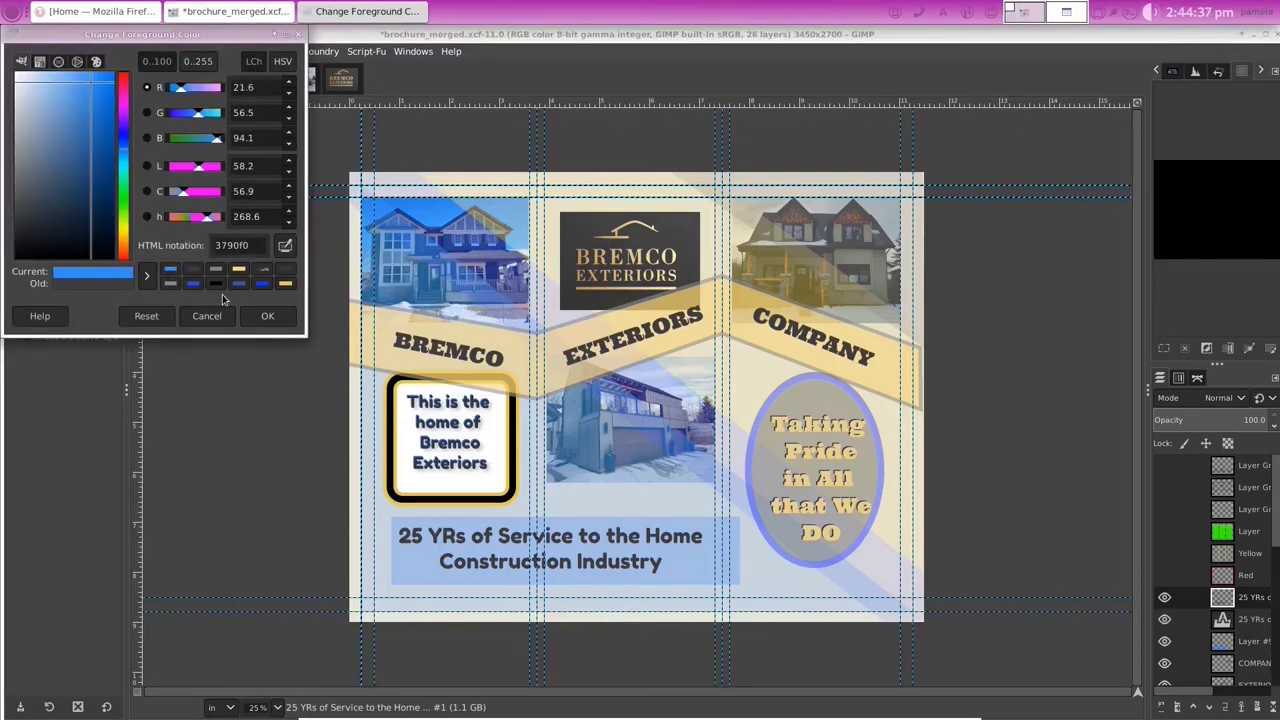
key("Return")
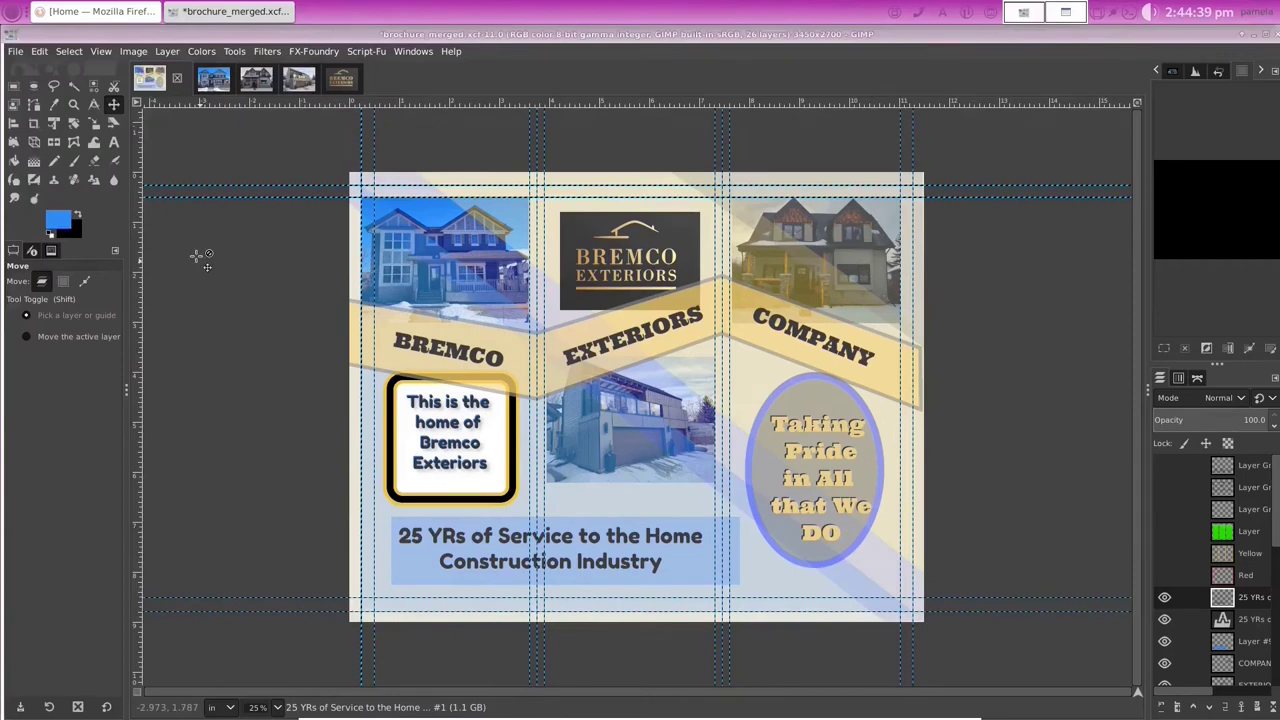
left_click(113, 141)
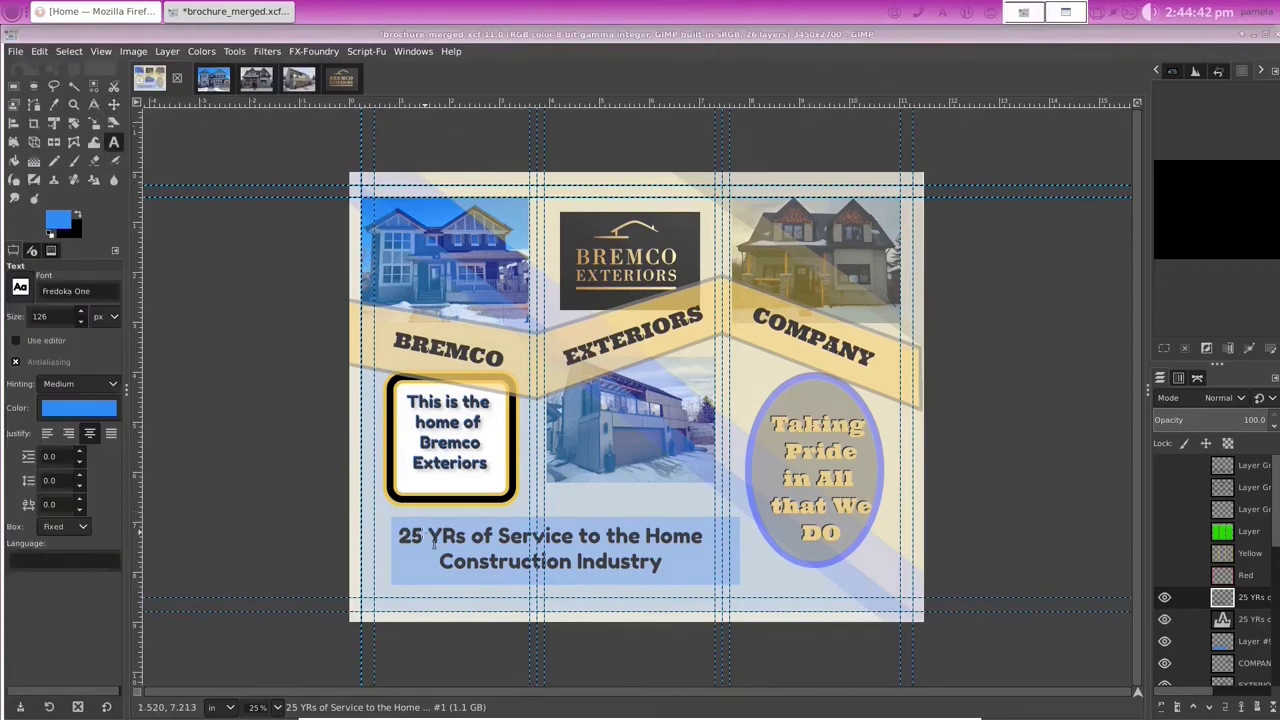
left_click(392, 556)
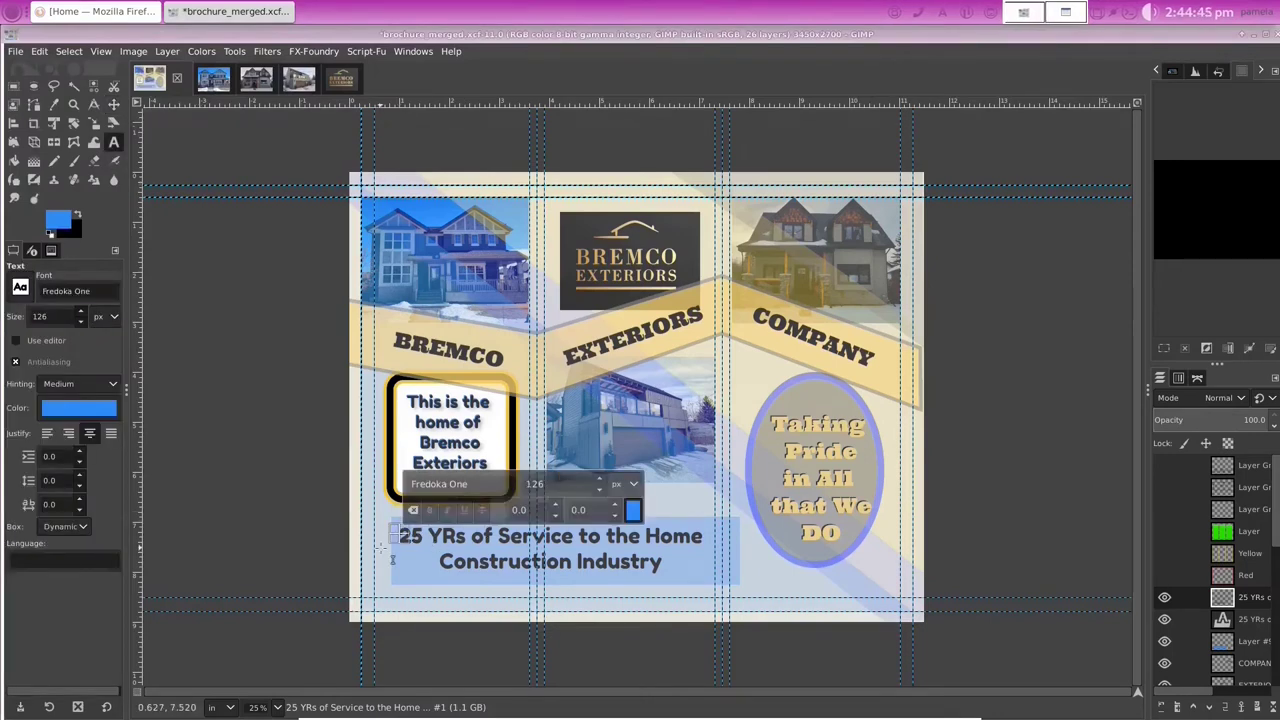
key("ctrl+shift+d")
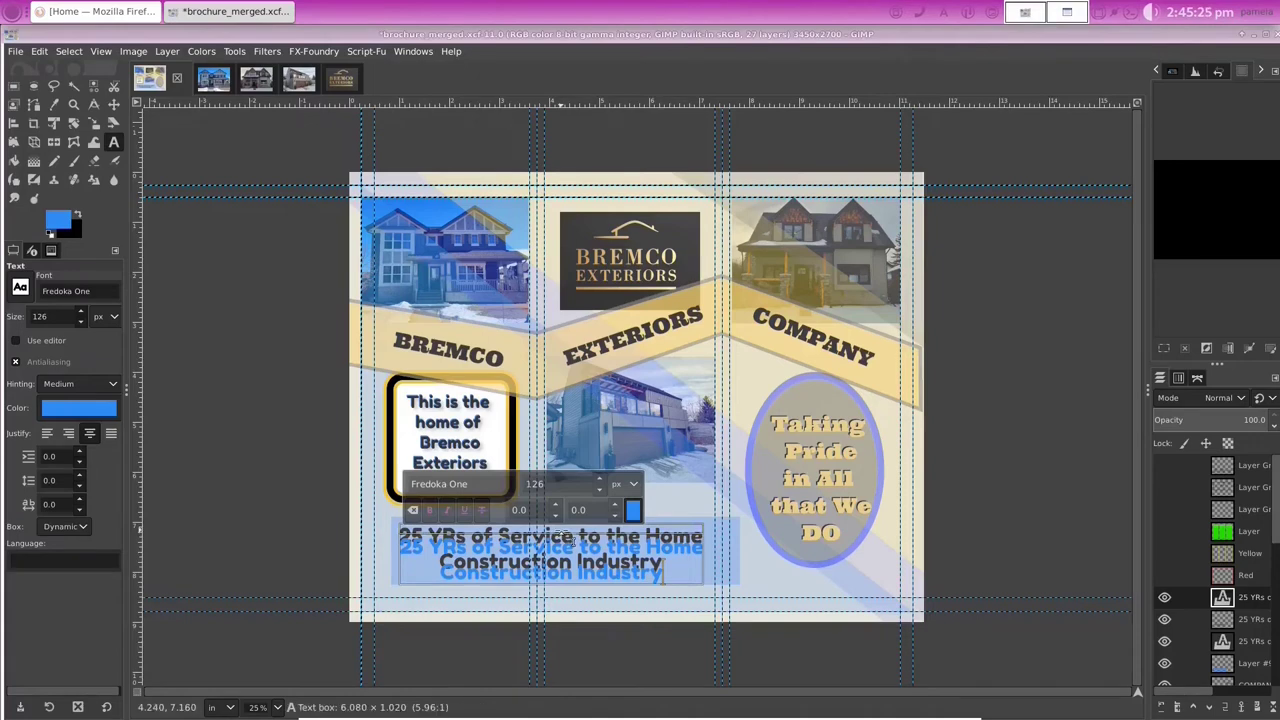
Step: Move the blue caption over the dark one and trim its box at 50% zoom, then return to 25%
left_click_drag(612, 608, 623, 597)
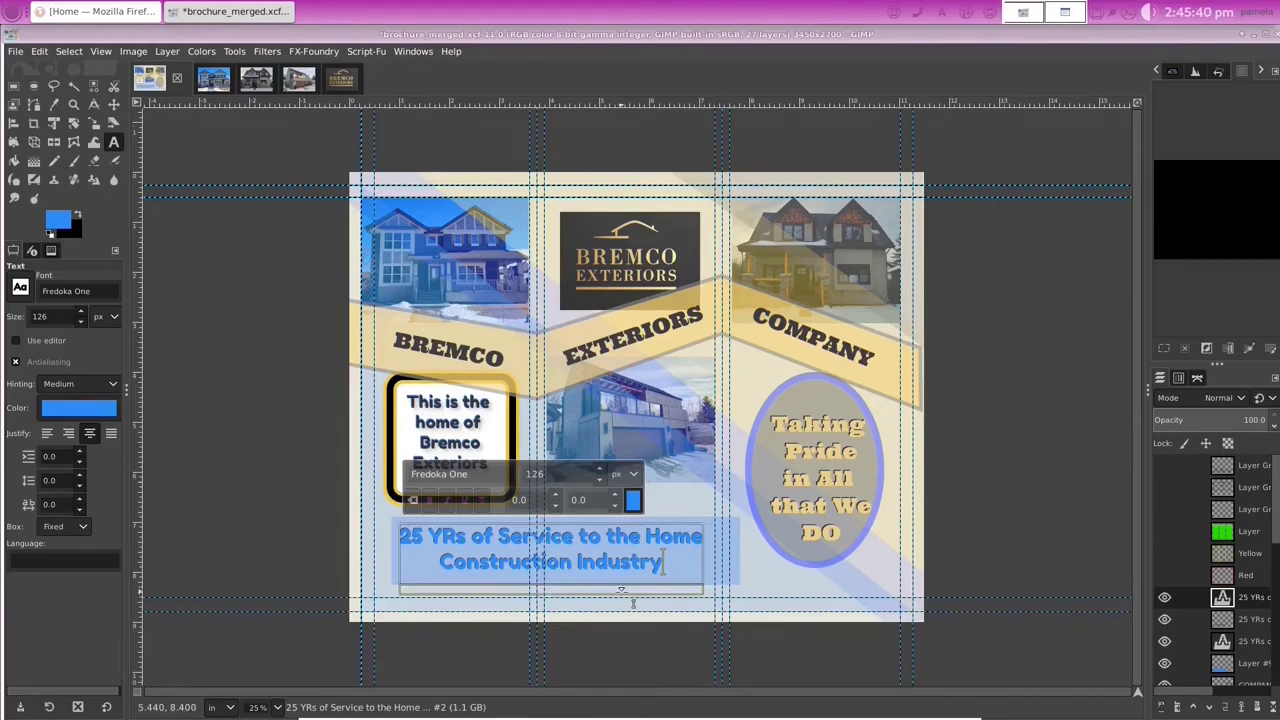
left_click(277, 707)
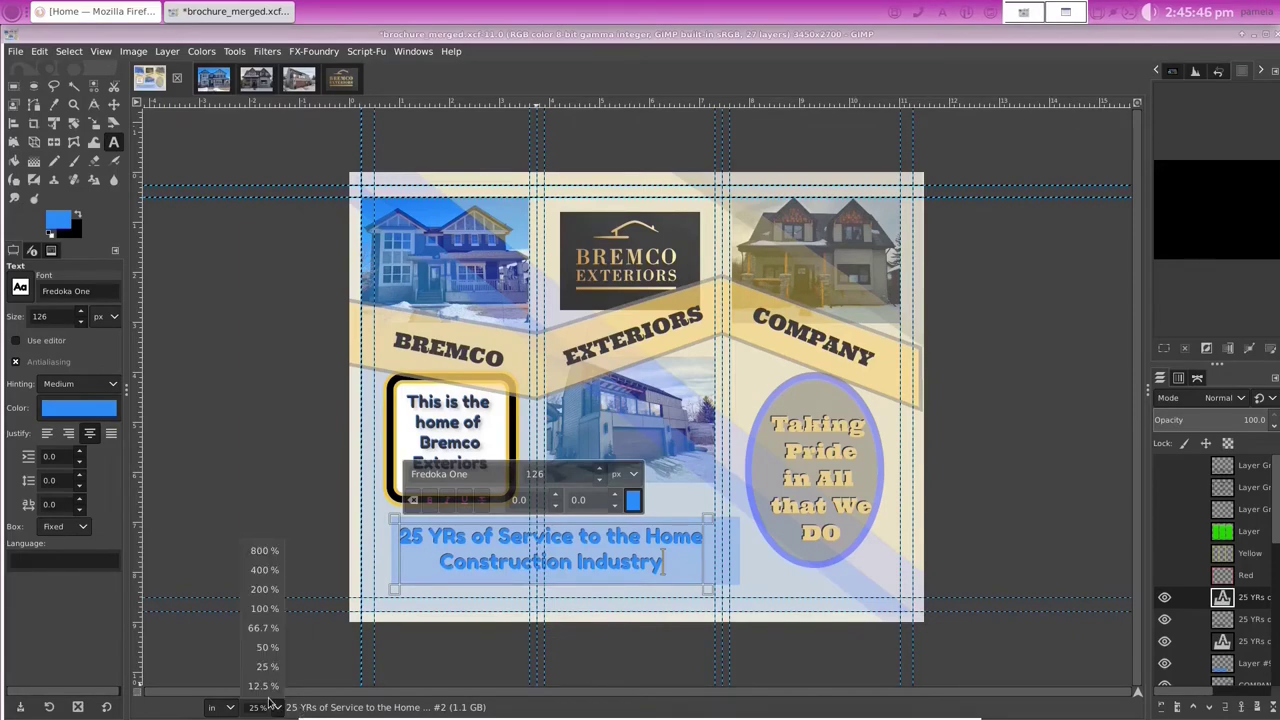
left_click(267, 647)
scroll(192, 527, "down", 3)
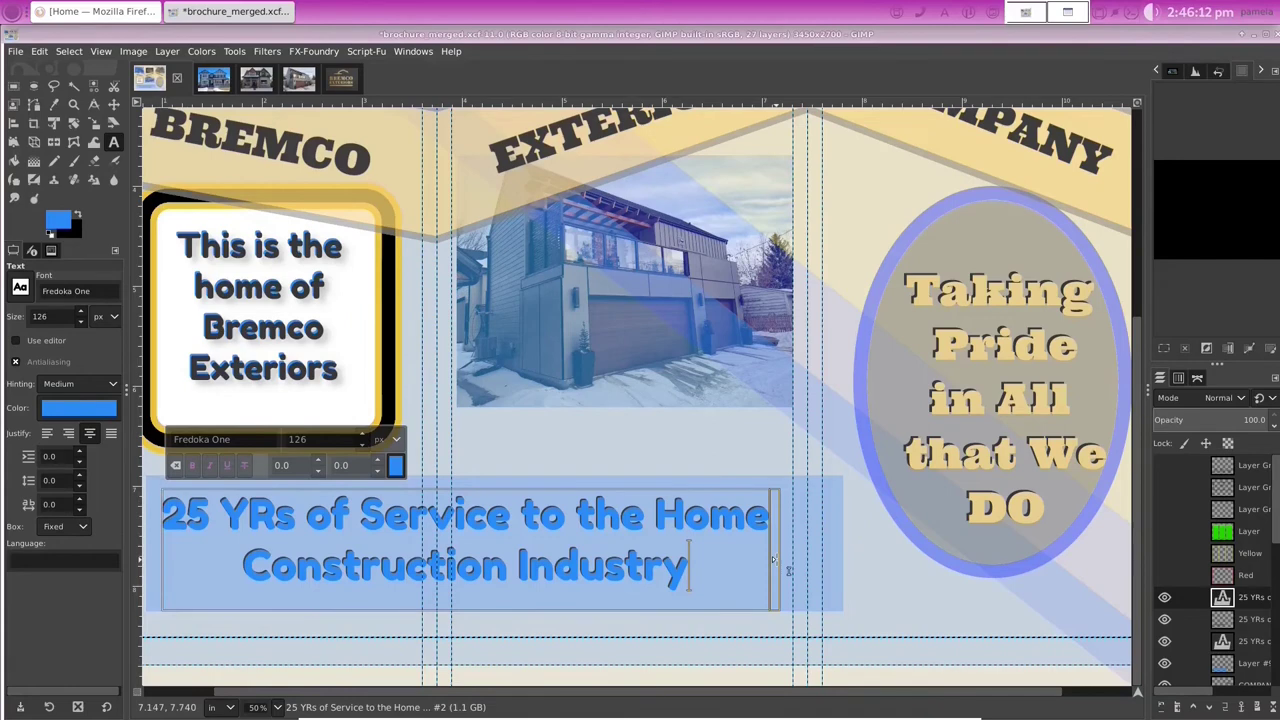
left_click_drag(773, 560, 777, 559)
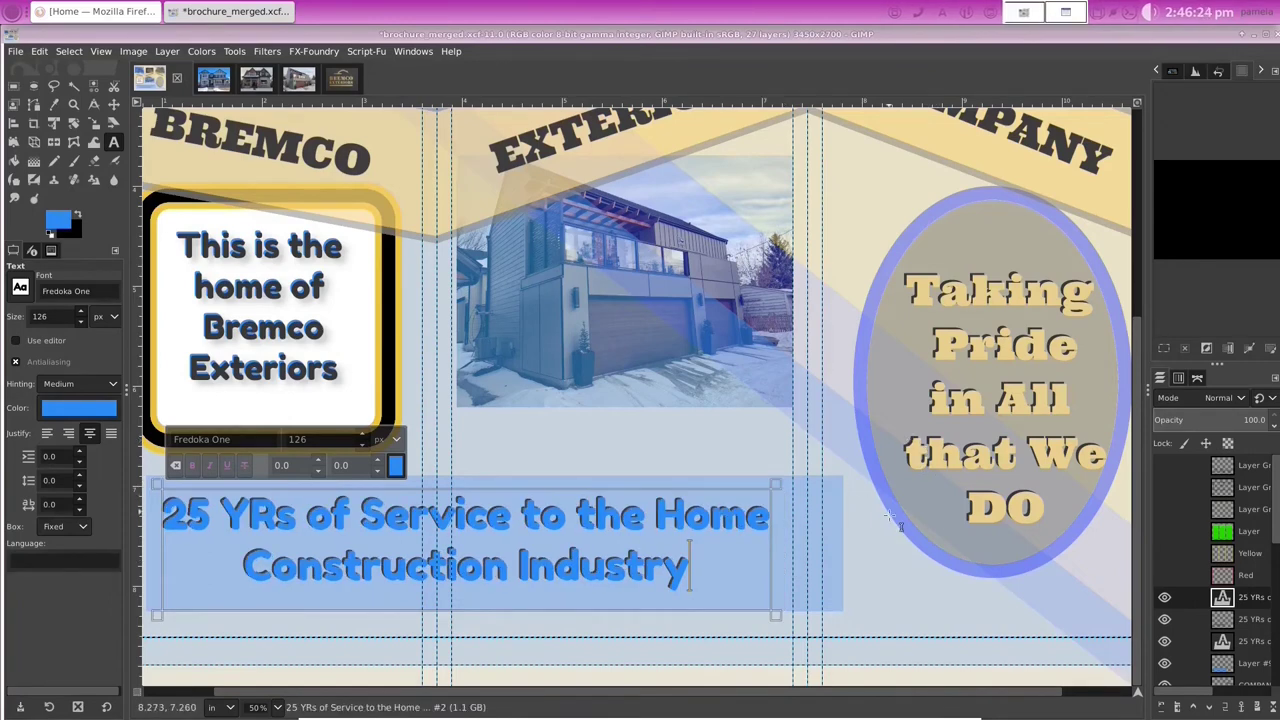
left_click_drag(507, 628, 508, 613)
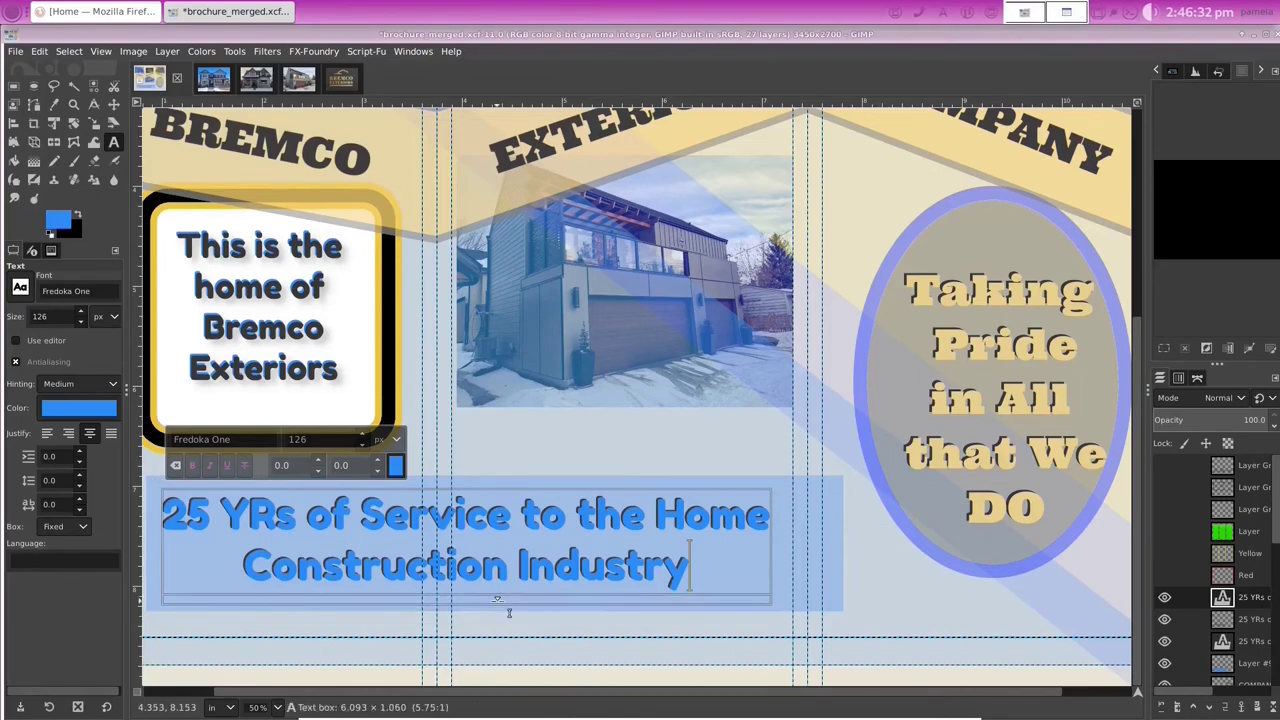
left_click(278, 707)
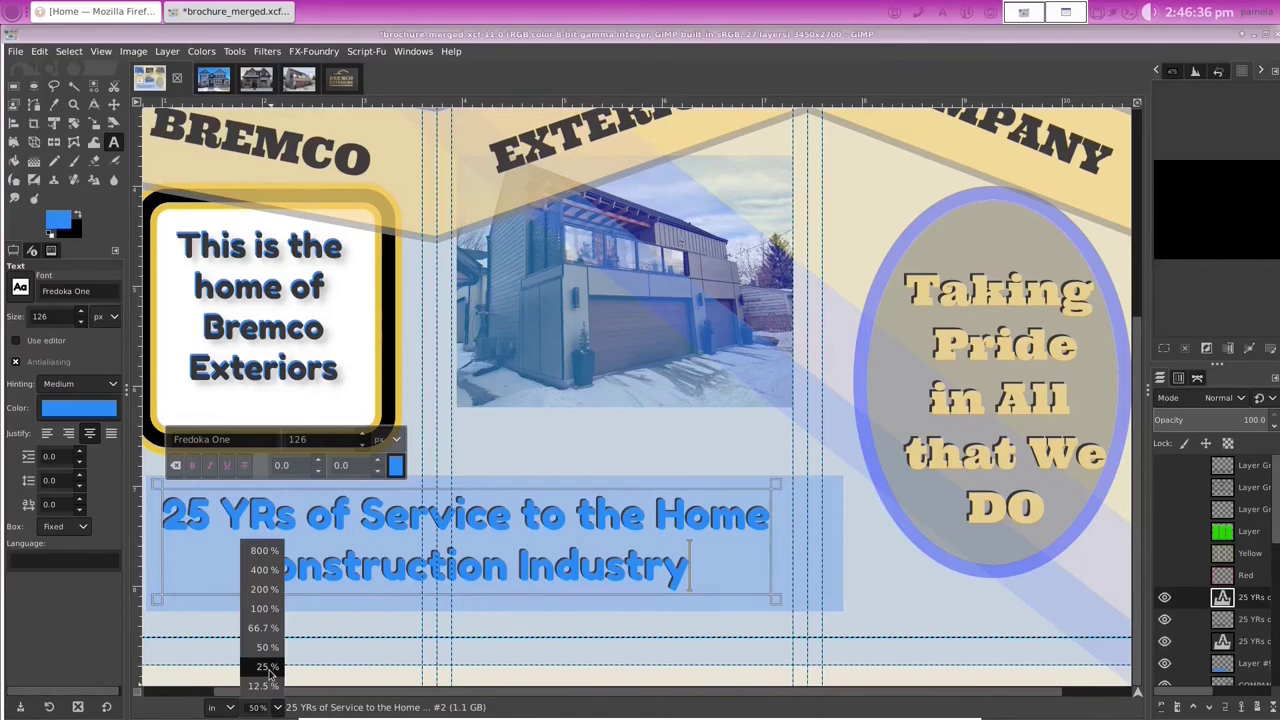
left_click(266, 667)
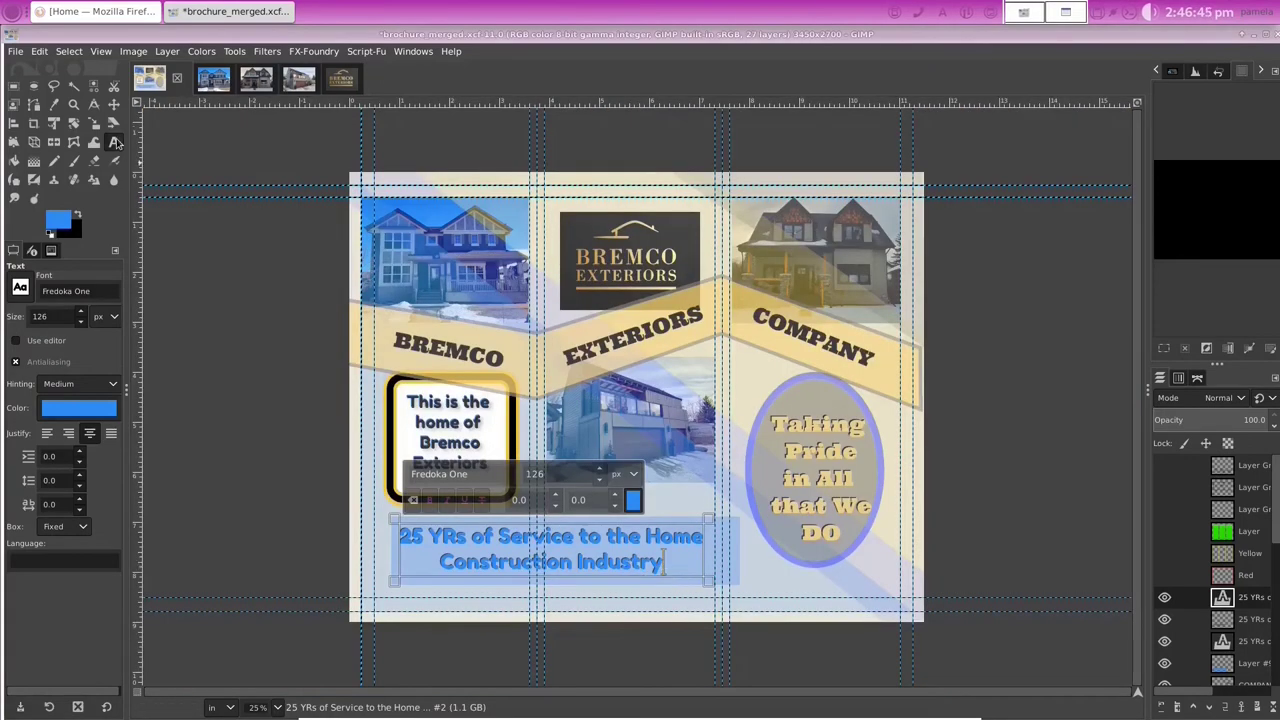
Step: Show the blue caption copy layer, raise it above the dark caption, and open its text for editing
left_click(113, 103)
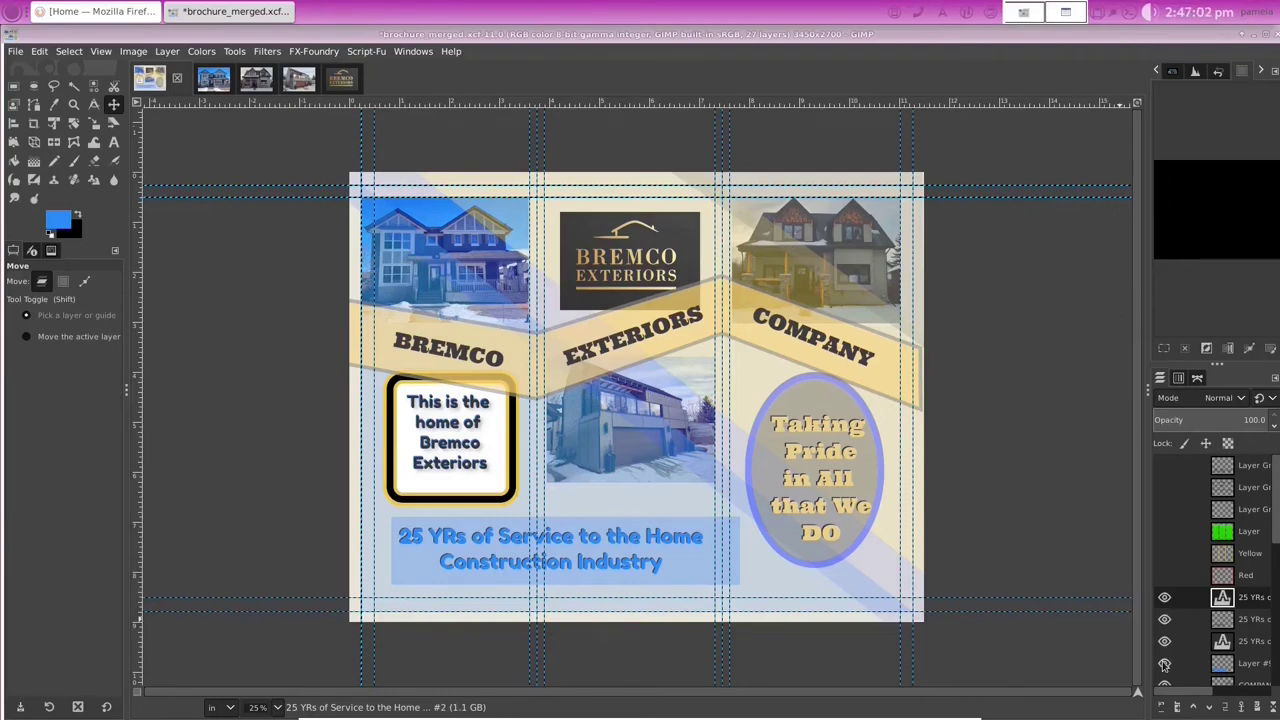
left_click(1165, 601)
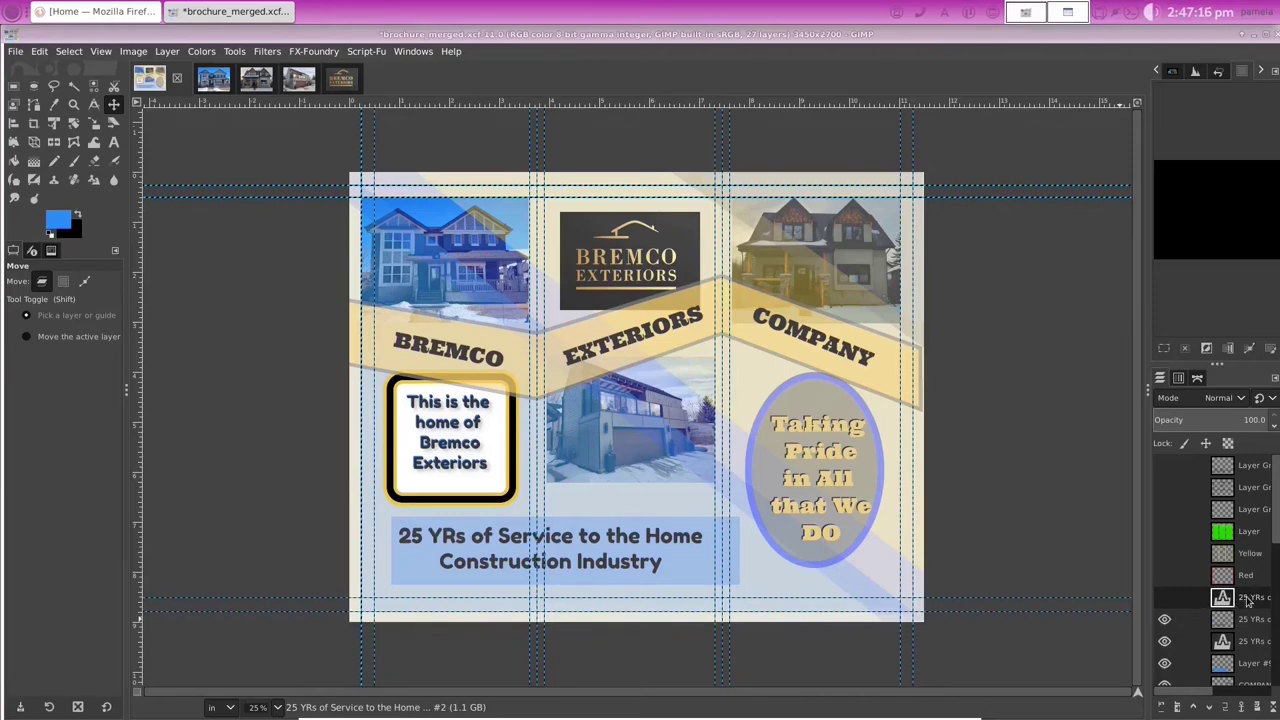
left_click(1164, 597)
left_click(1164, 597)
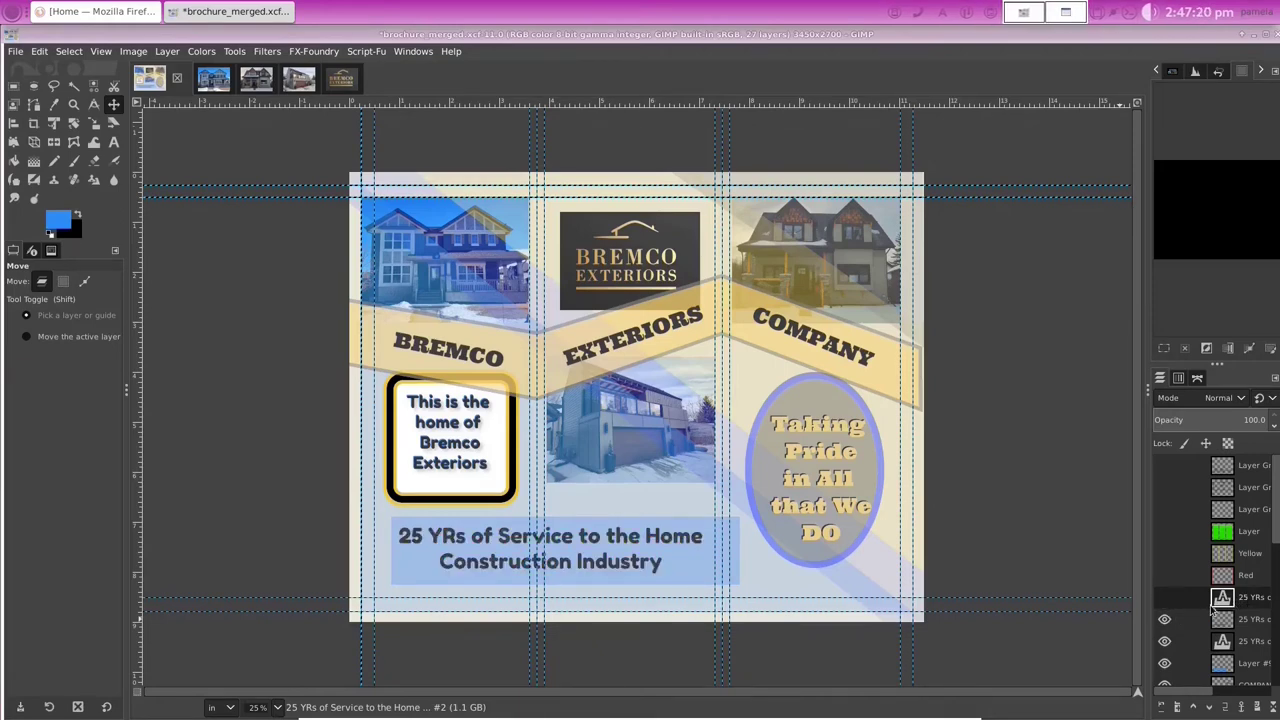
left_click(1210, 707)
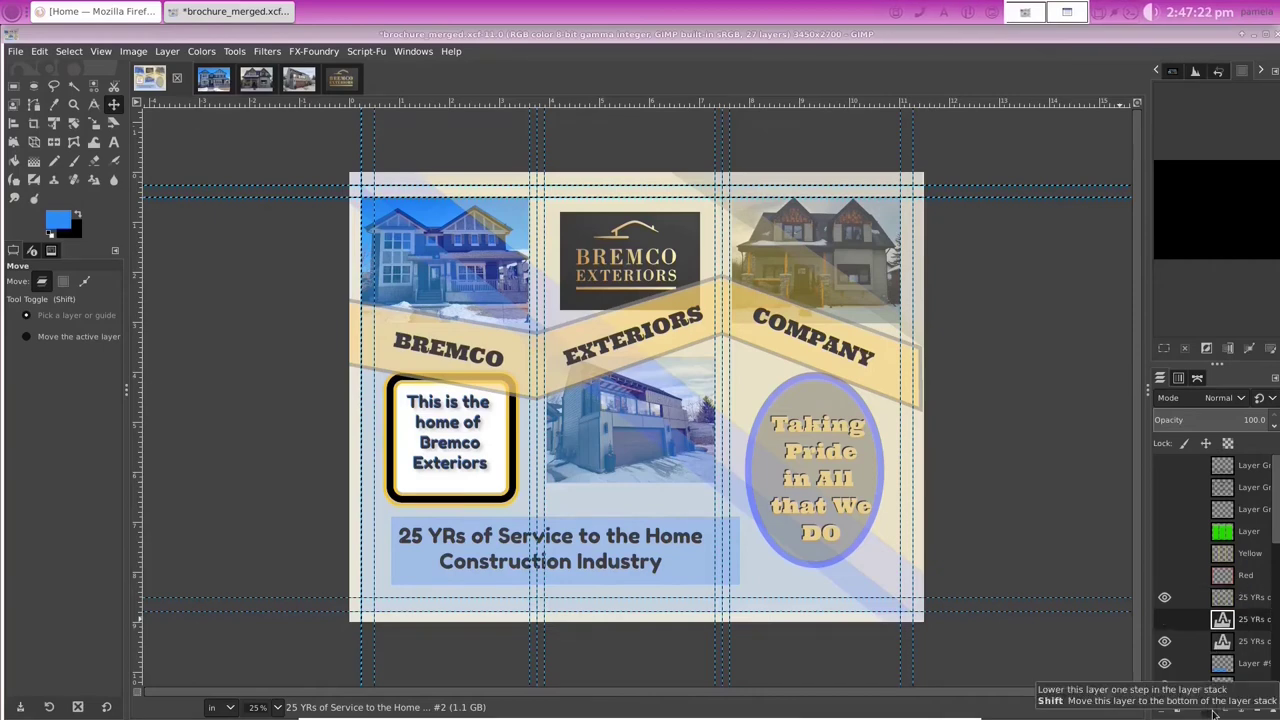
left_click(1164, 619)
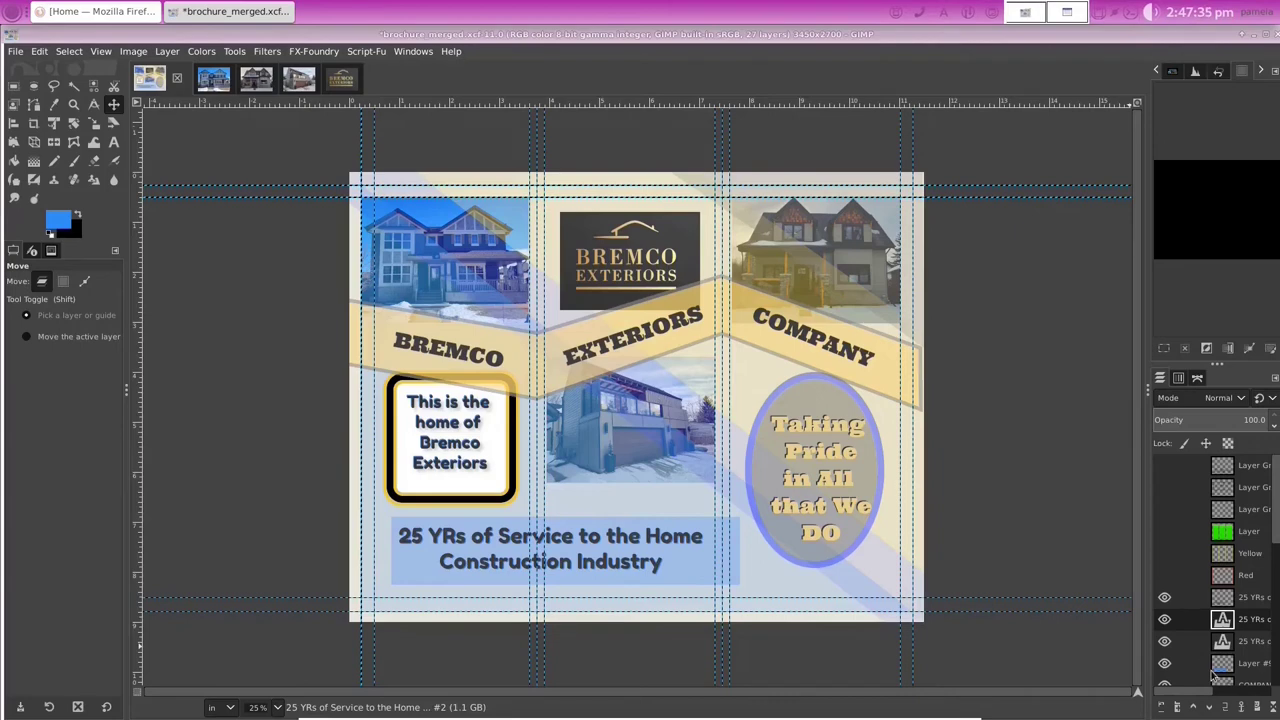
left_click(1193, 706)
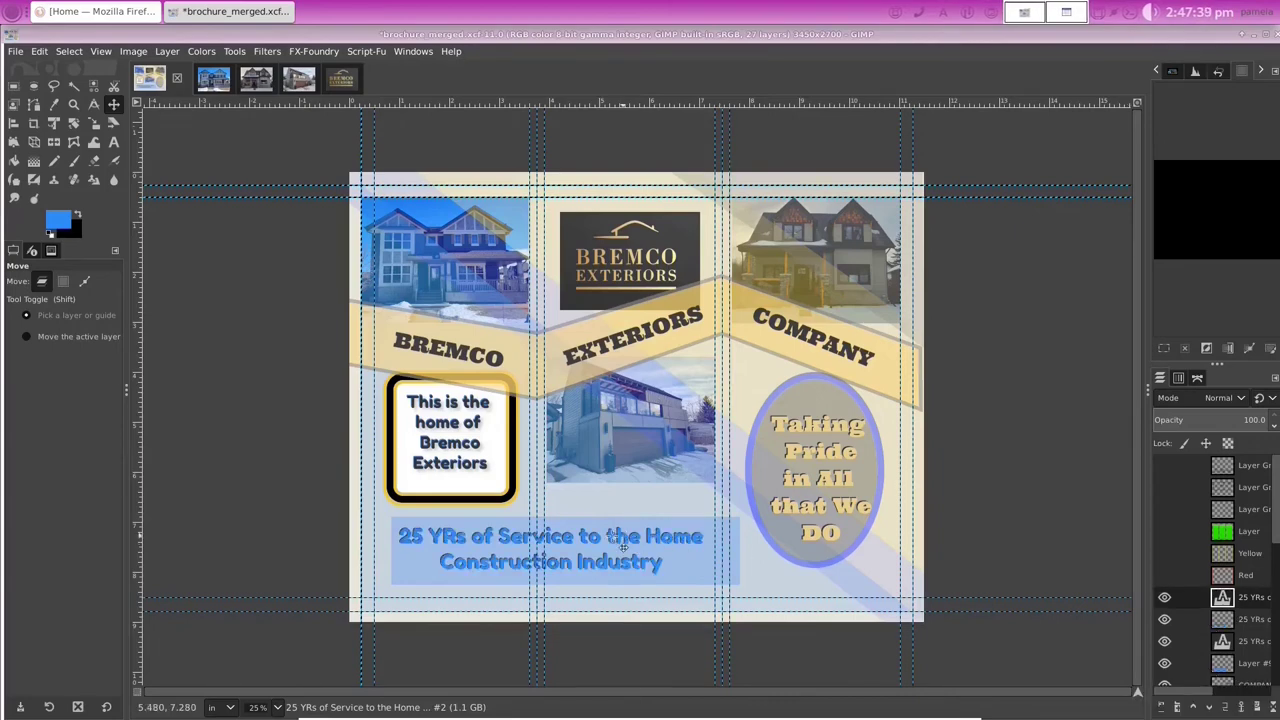
left_click(113, 142)
left_click(437, 536)
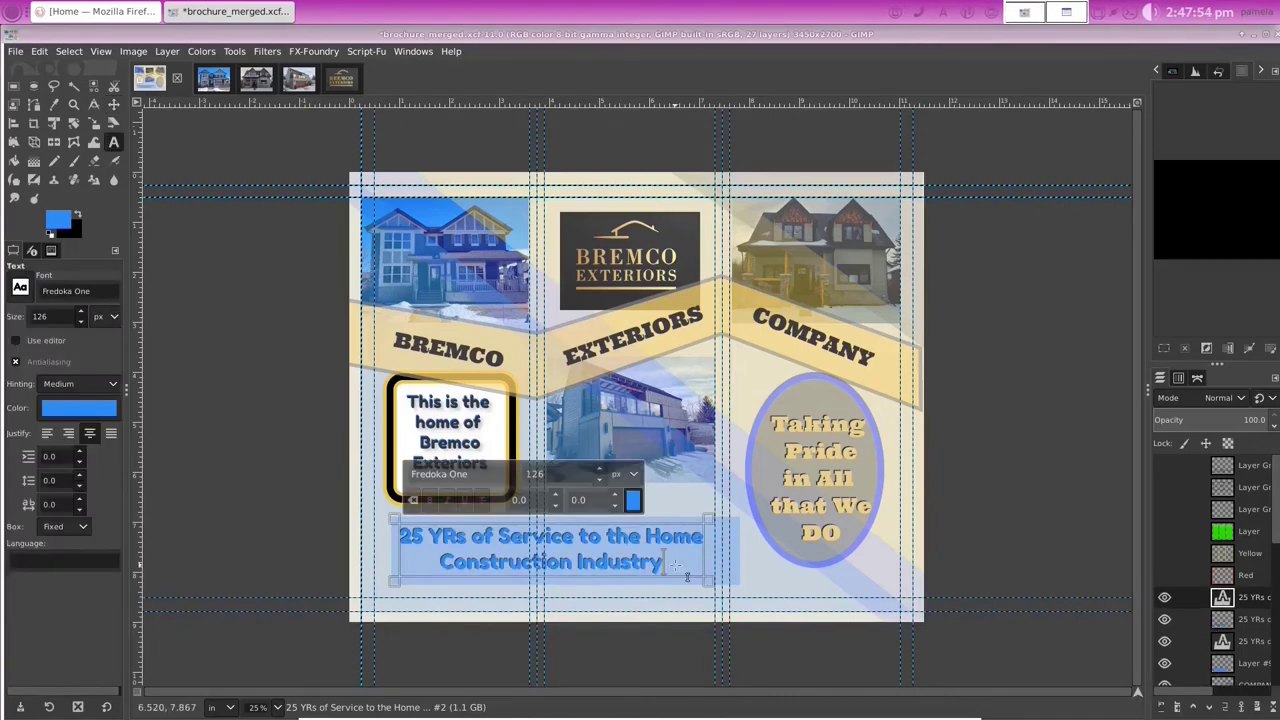
Step: Select the tagline text and begin editing the foreground hex value, then cancel
left_click_drag(440, 540, 418, 543)
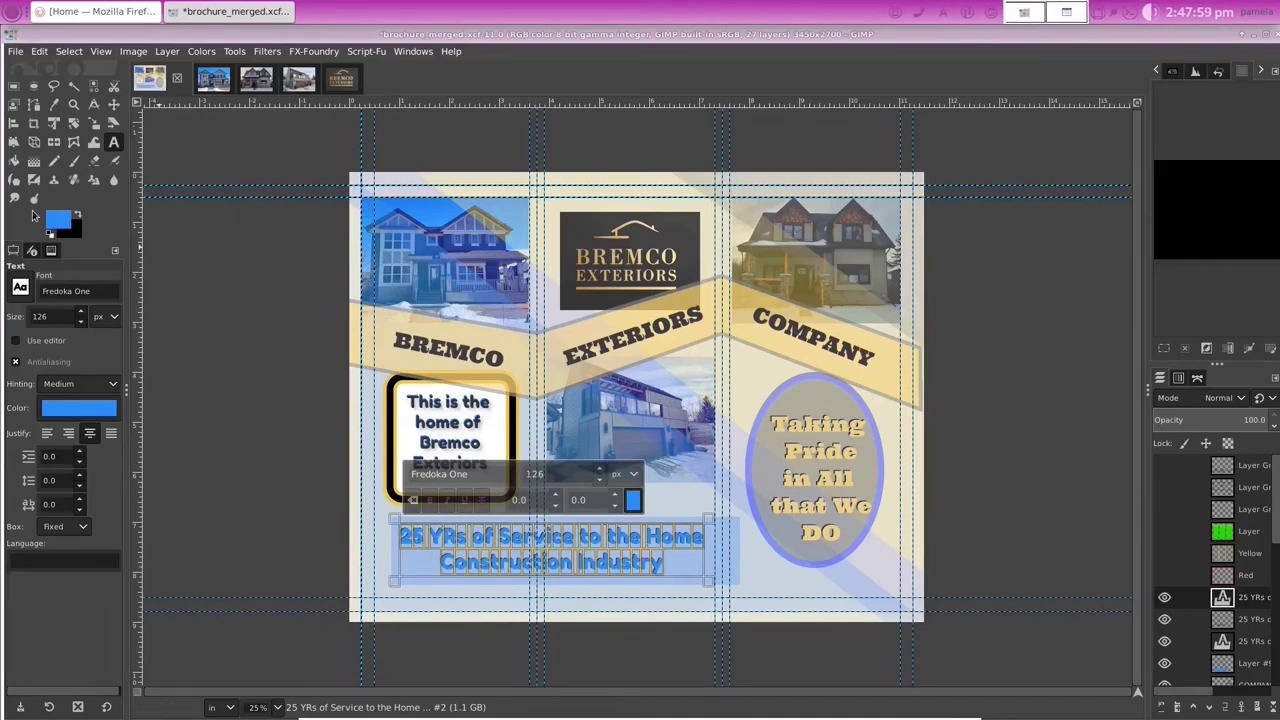
left_click(57, 219)
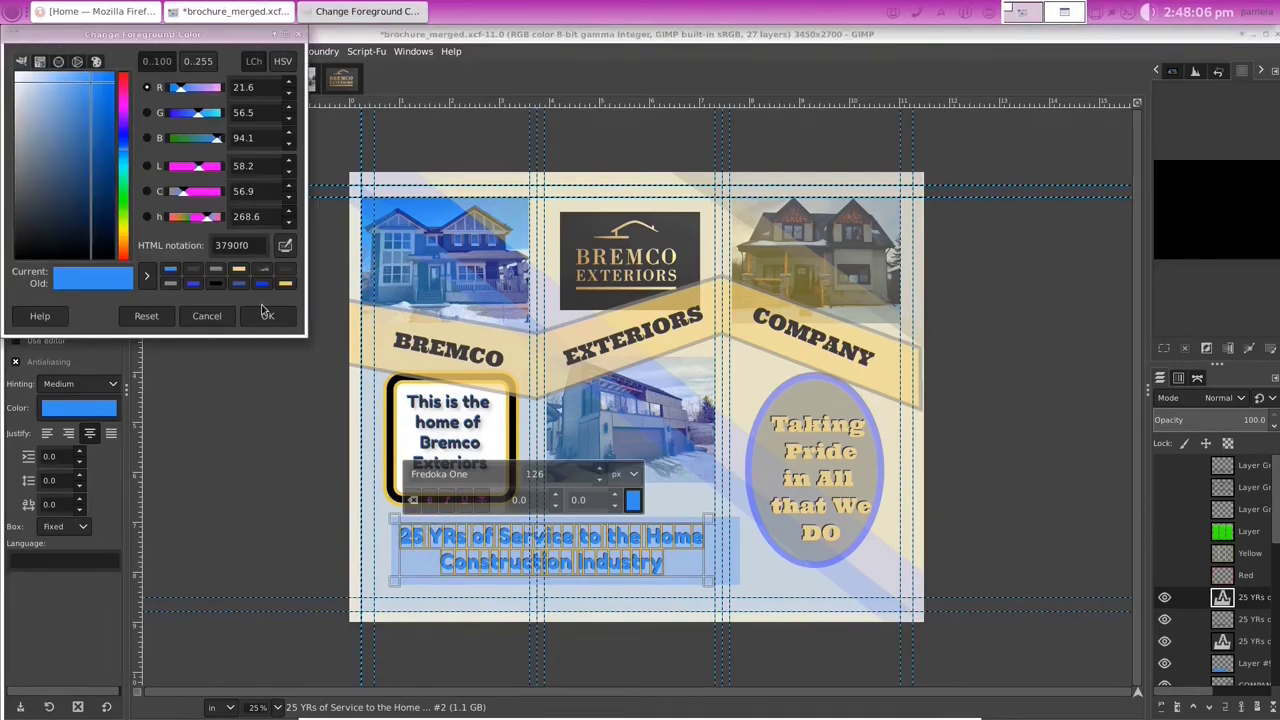
left_click_drag(253, 246, 210, 249)
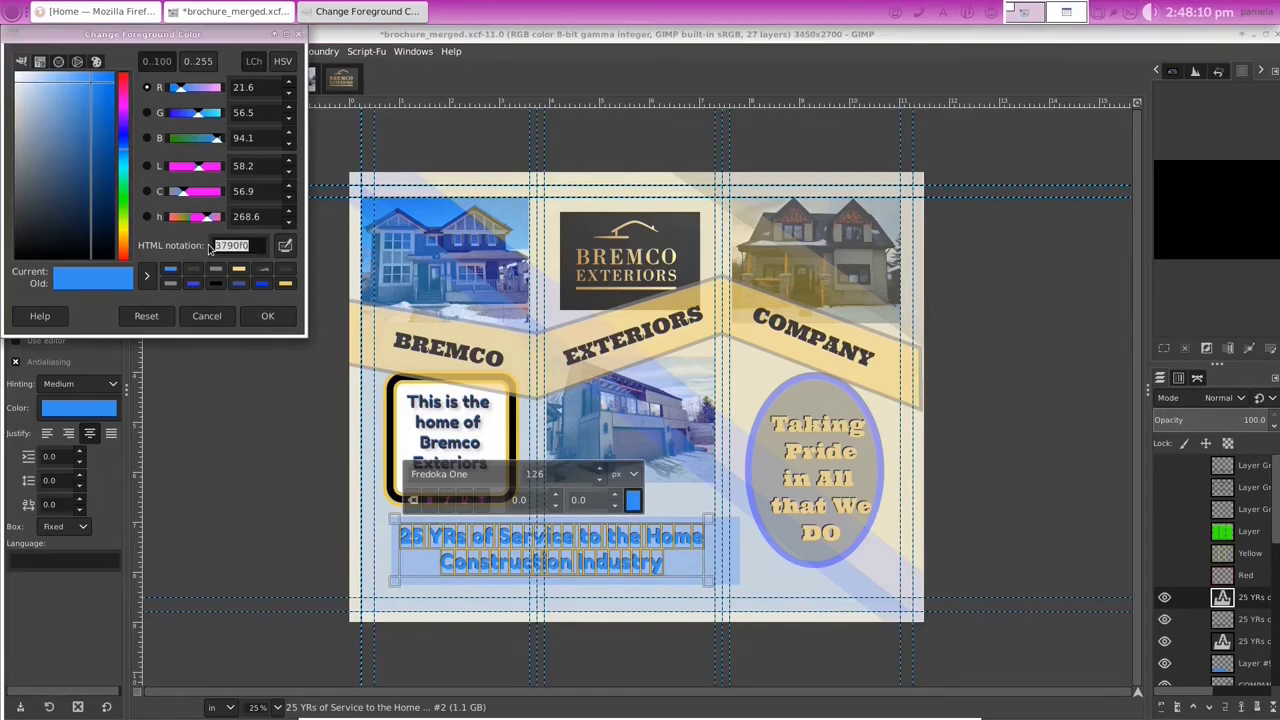
type("f")
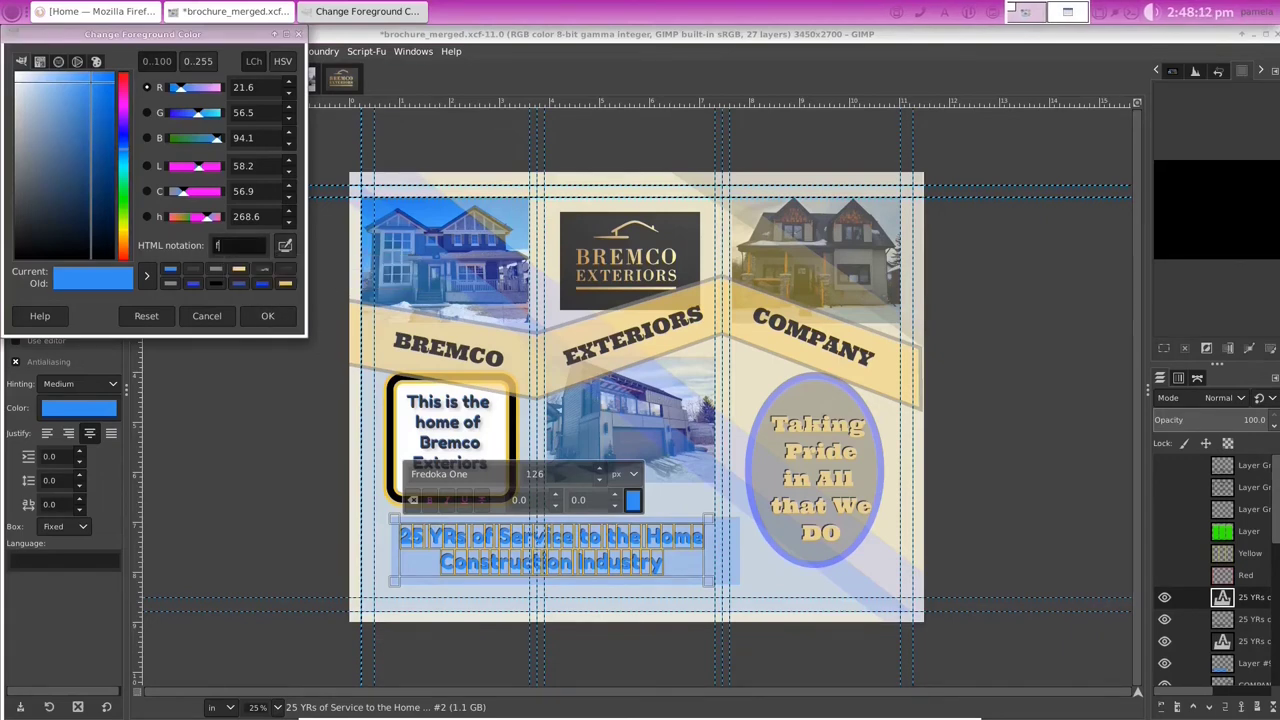
key("Escape")
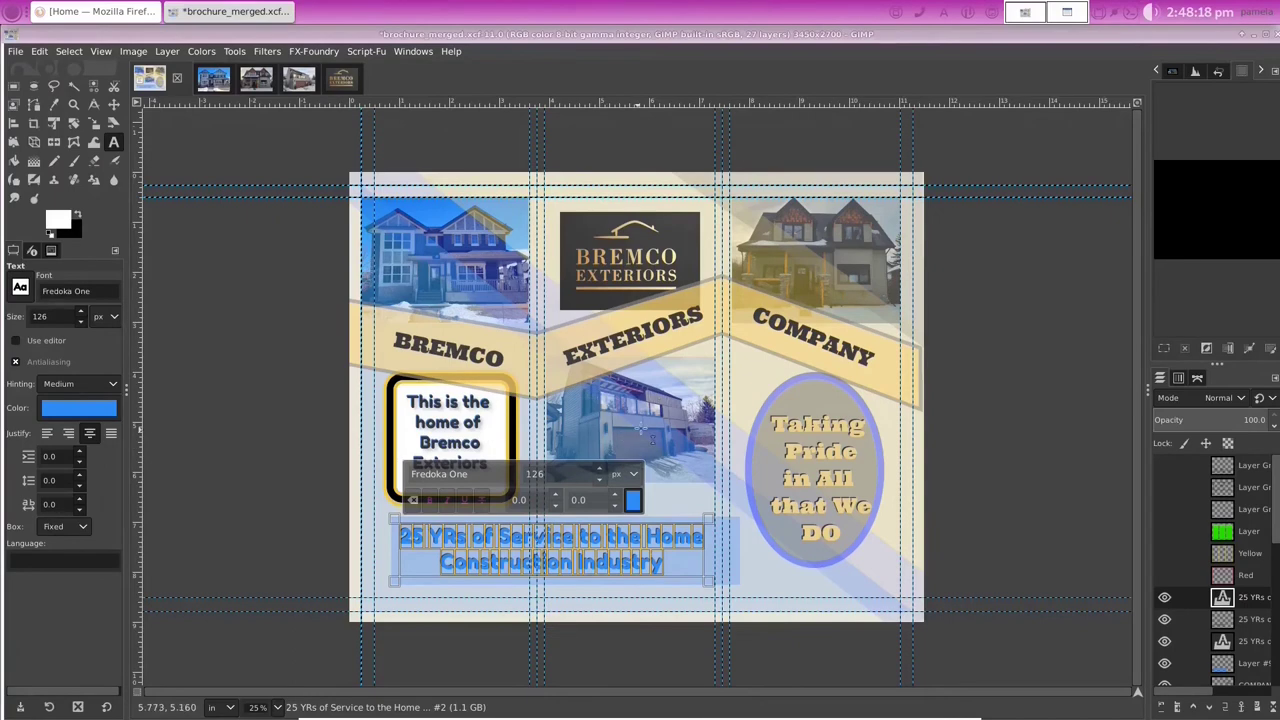
Step: Set the selected tagline text colour to white (ffffff)
left_click(632, 499)
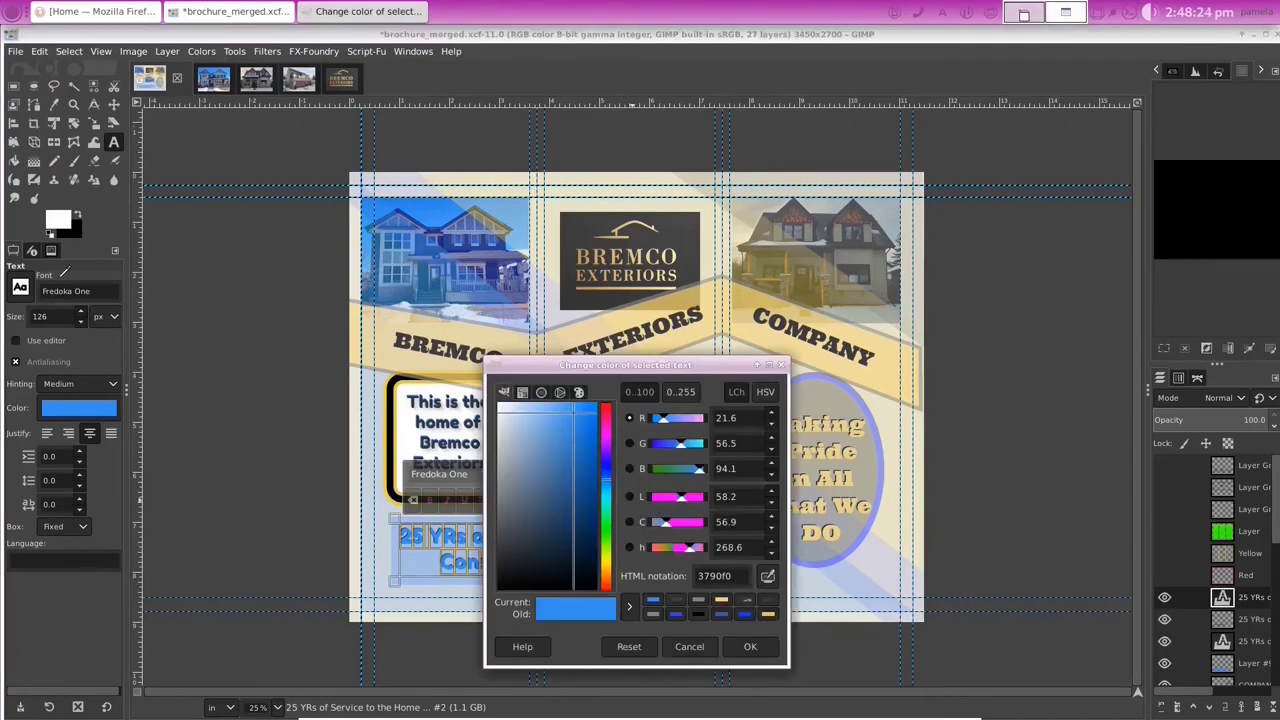
left_click(705, 575)
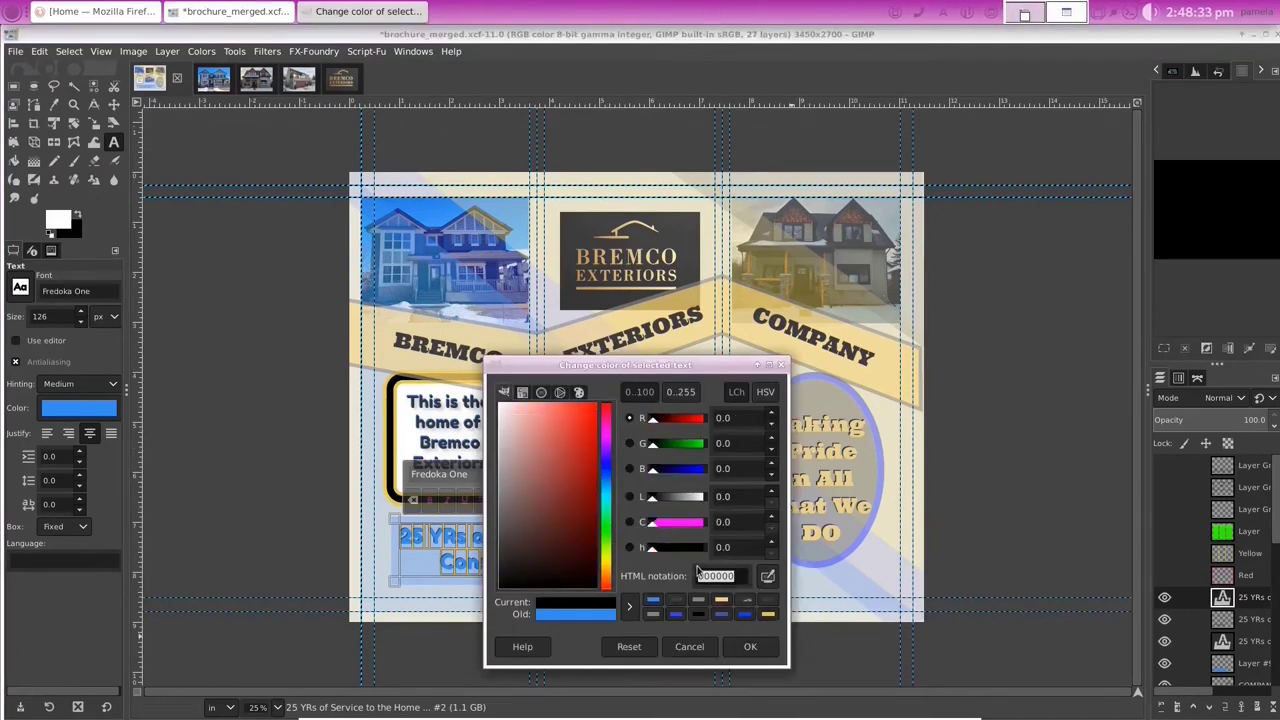
type("ffffff")
key("Return")
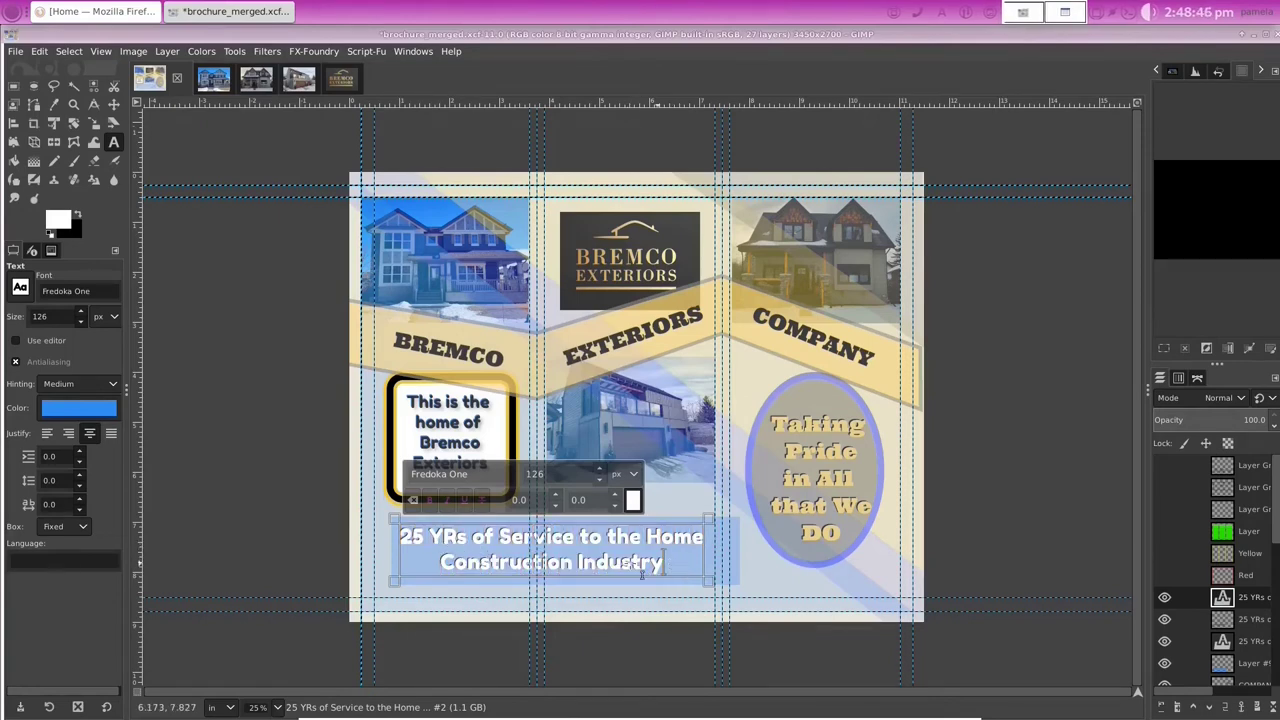
Step: Select the tagline's last words, review their colour, and finish text editing
left_click_drag(663, 561, 473, 545)
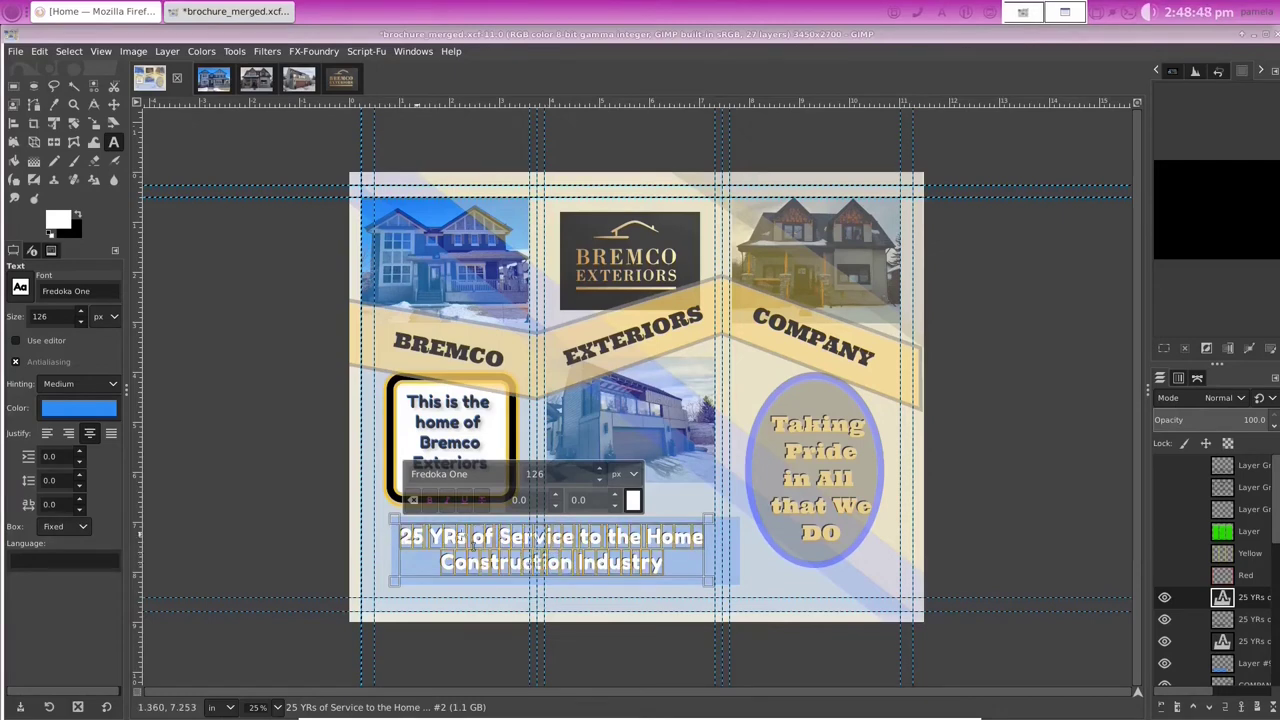
left_click(632, 499)
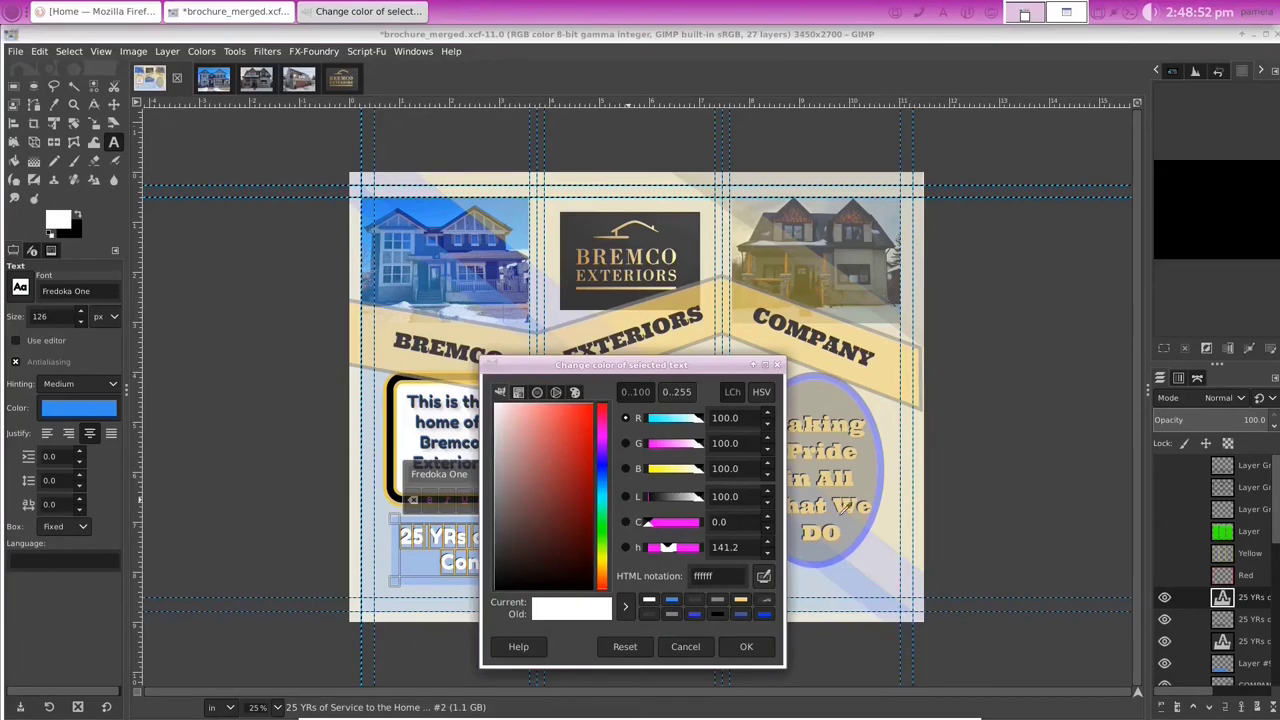
key("Escape")
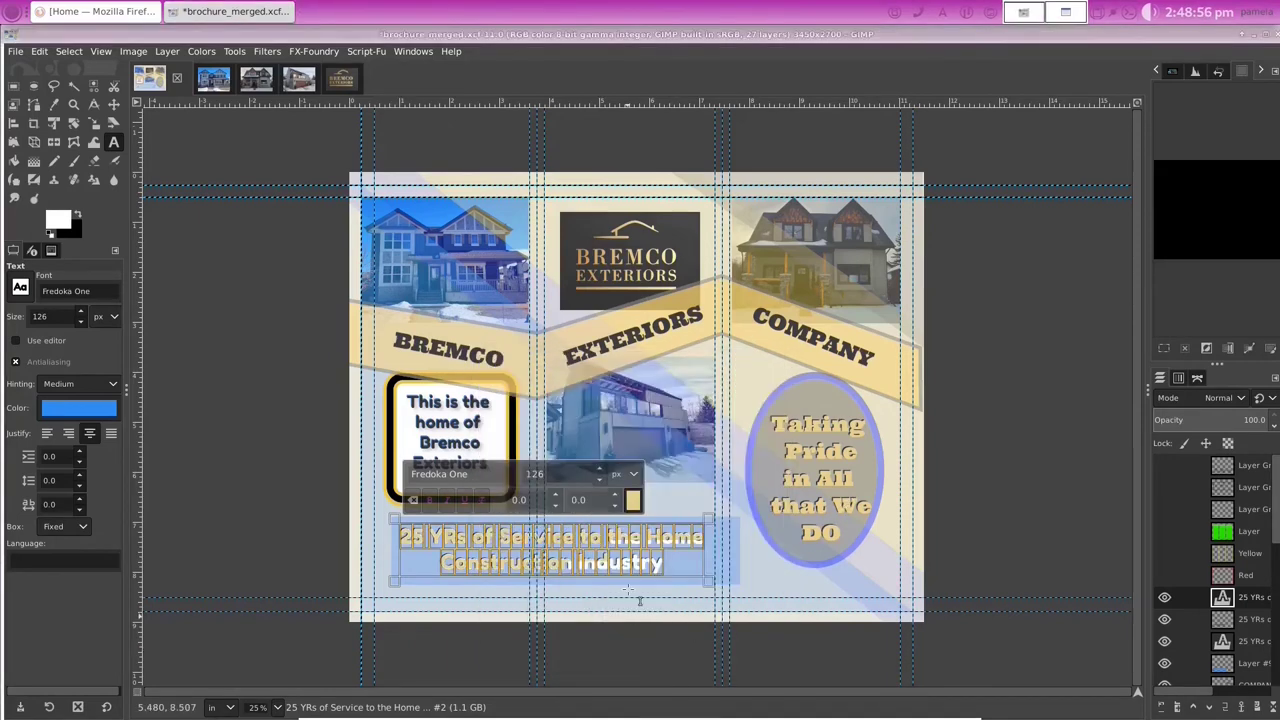
left_click(114, 104)
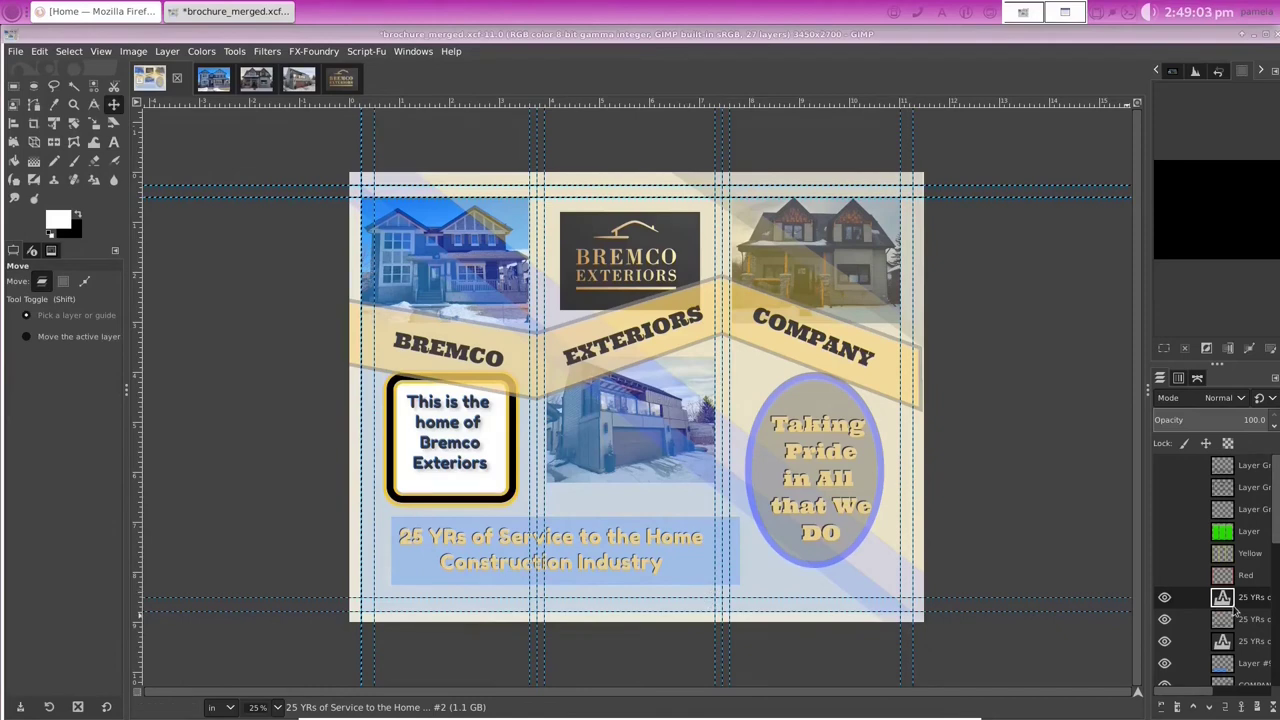
left_click(1209, 706)
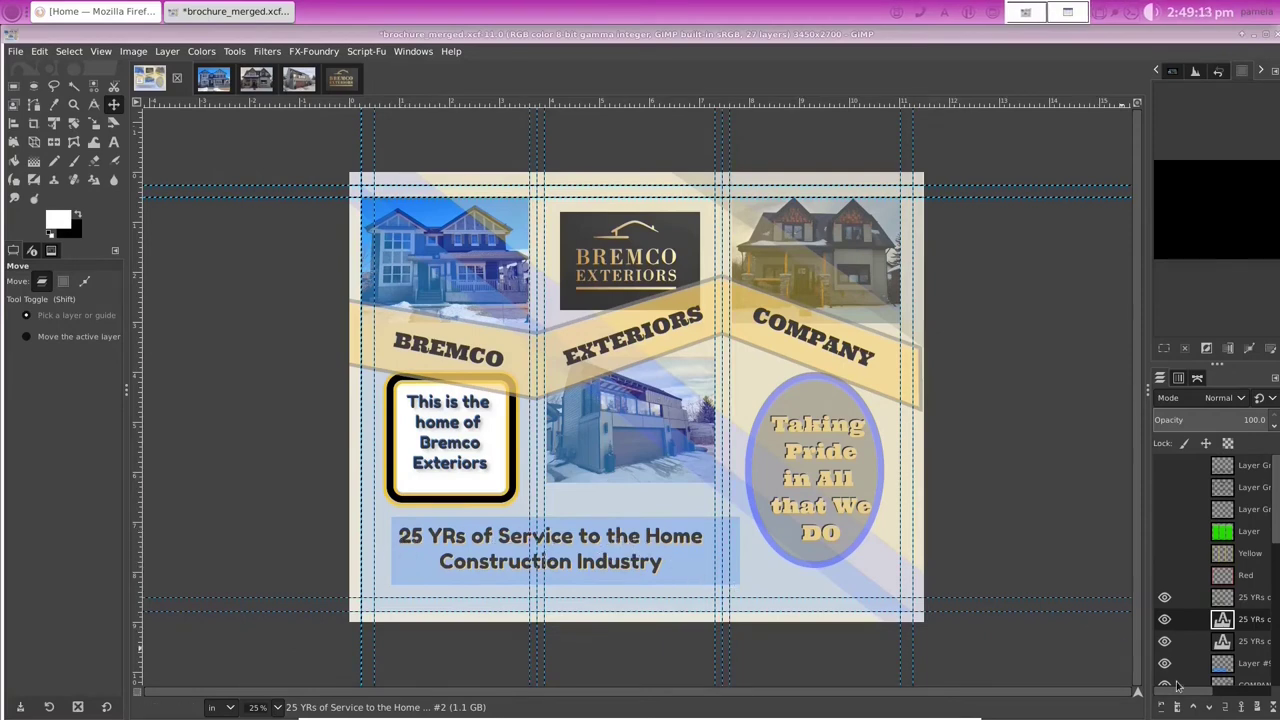
left_click(1193, 707)
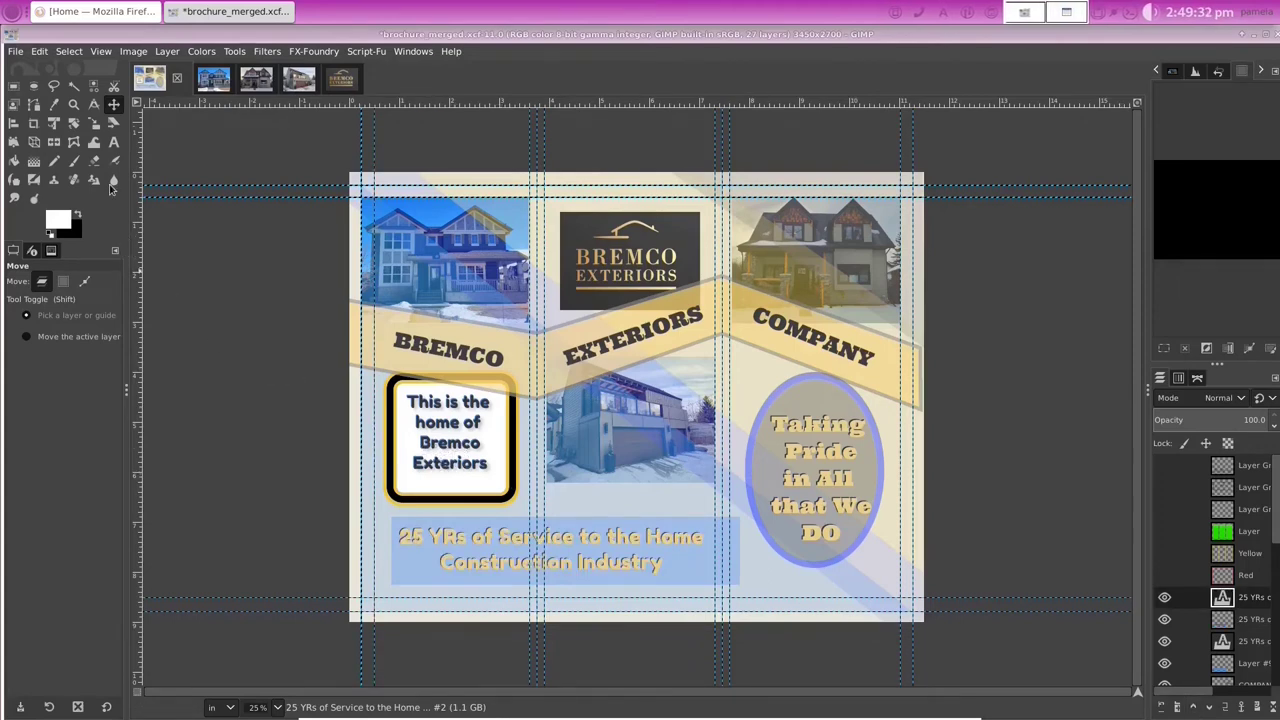
left_click(113, 141)
Step: Select all the tagline text and colour it dark grey 84837d from the recent colours
left_click(659, 563)
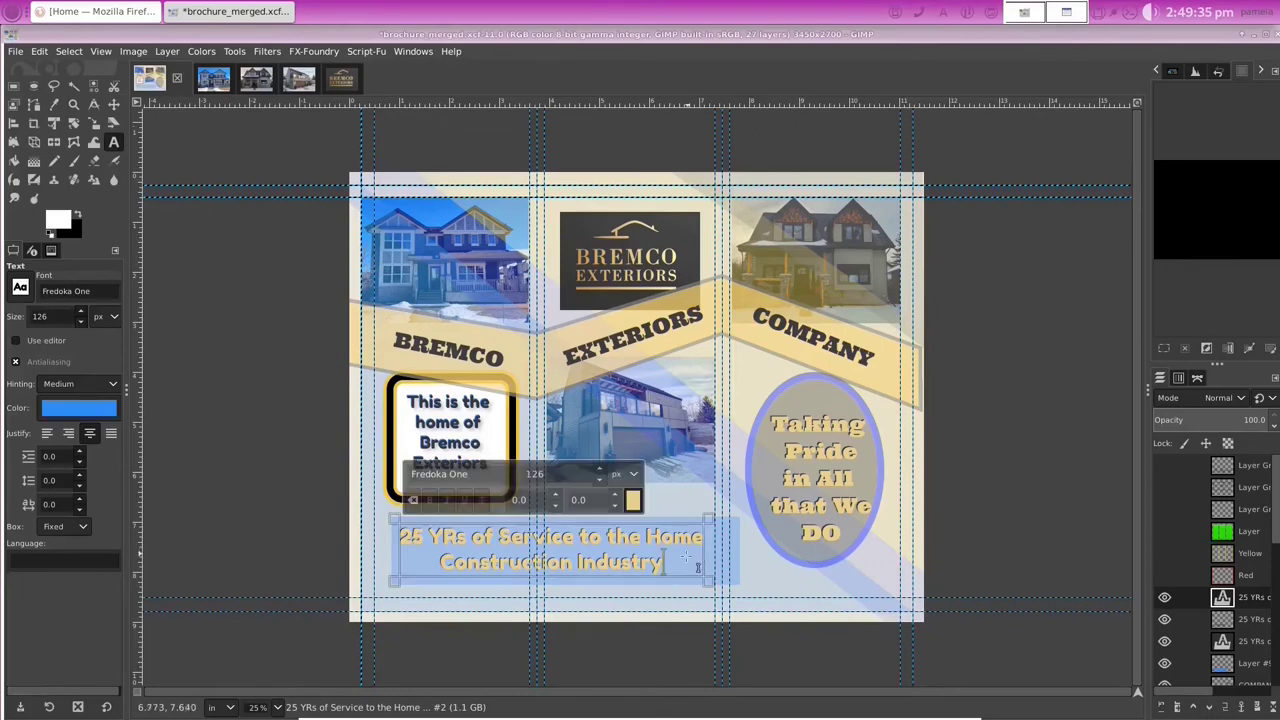
key("ctrl+a")
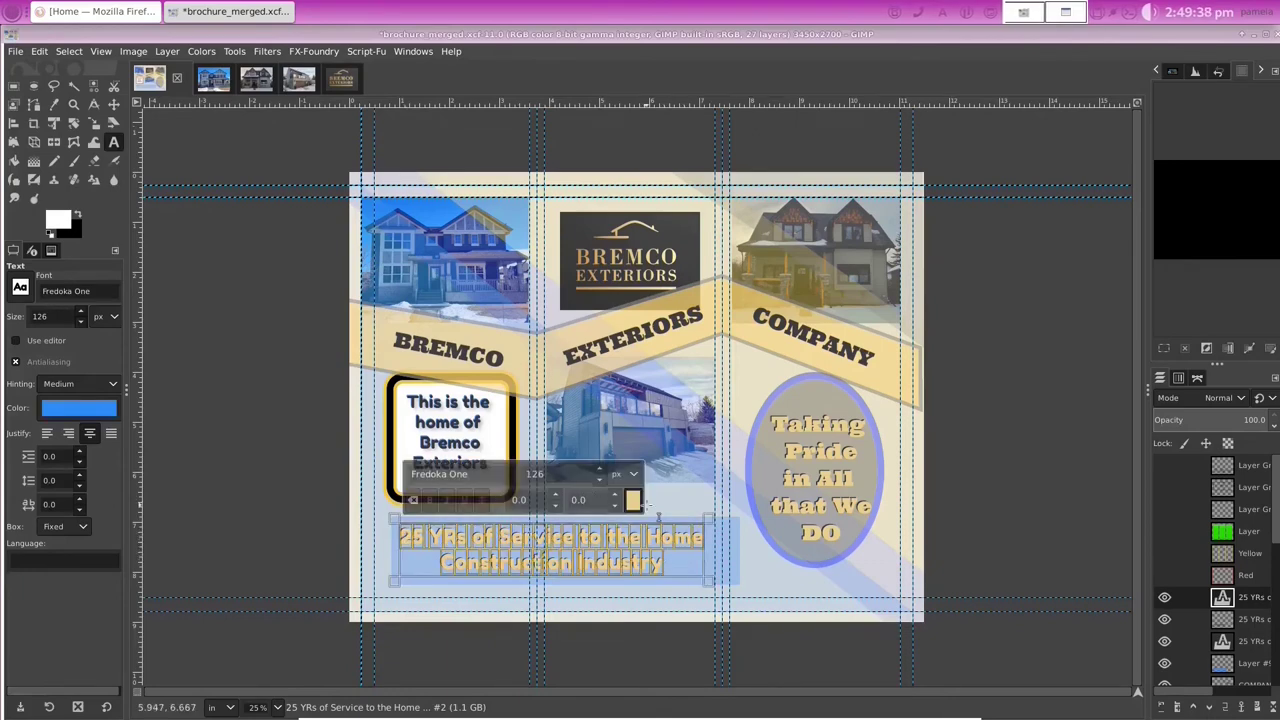
left_click(633, 500)
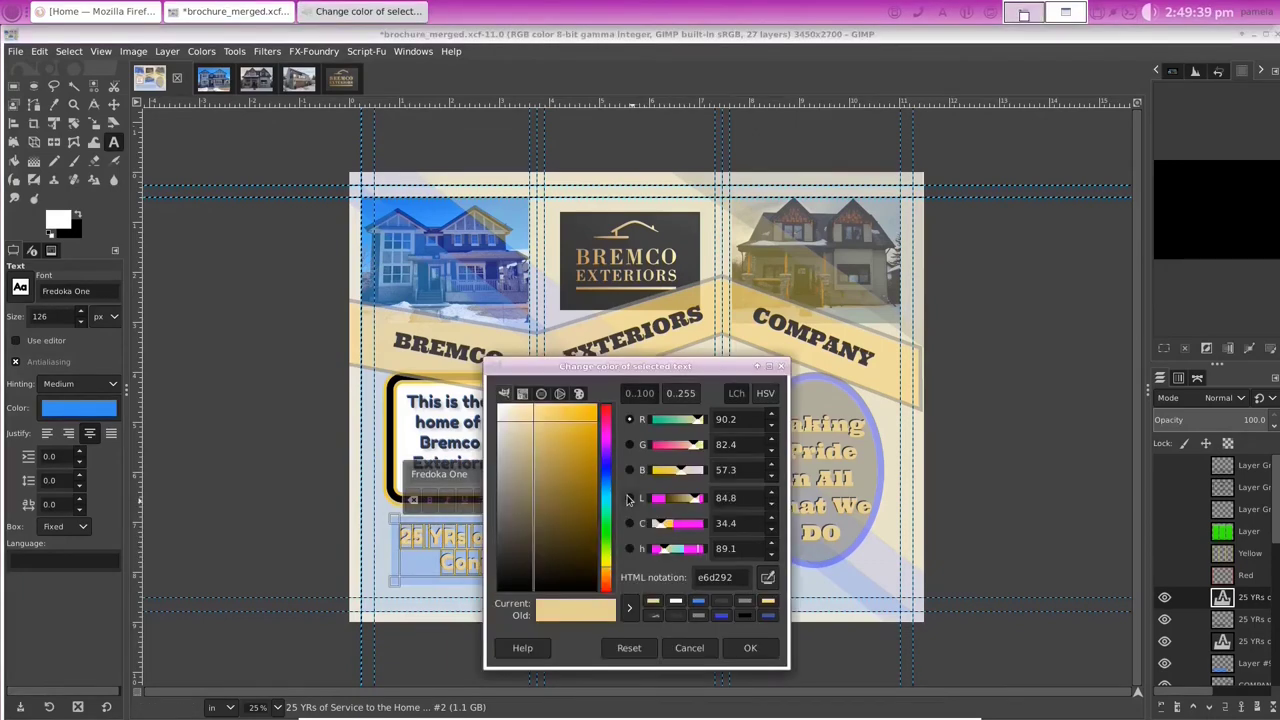
left_click(746, 603)
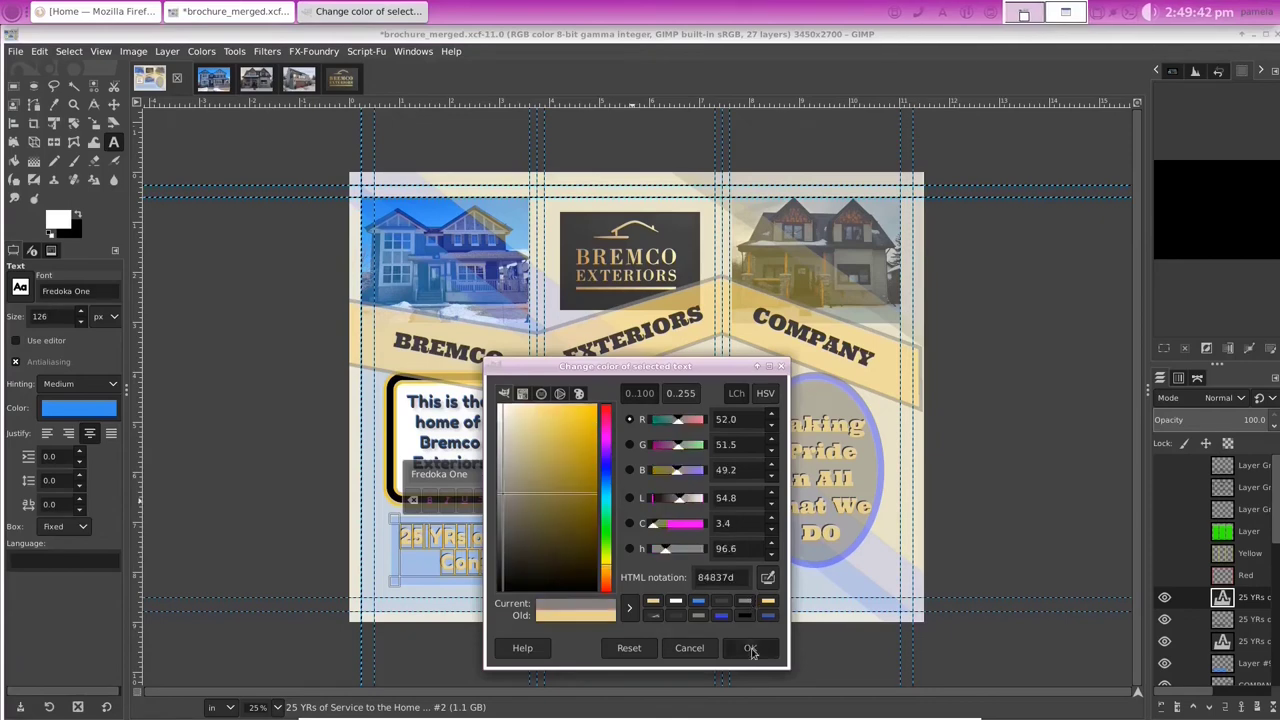
left_click(750, 647)
key("m")
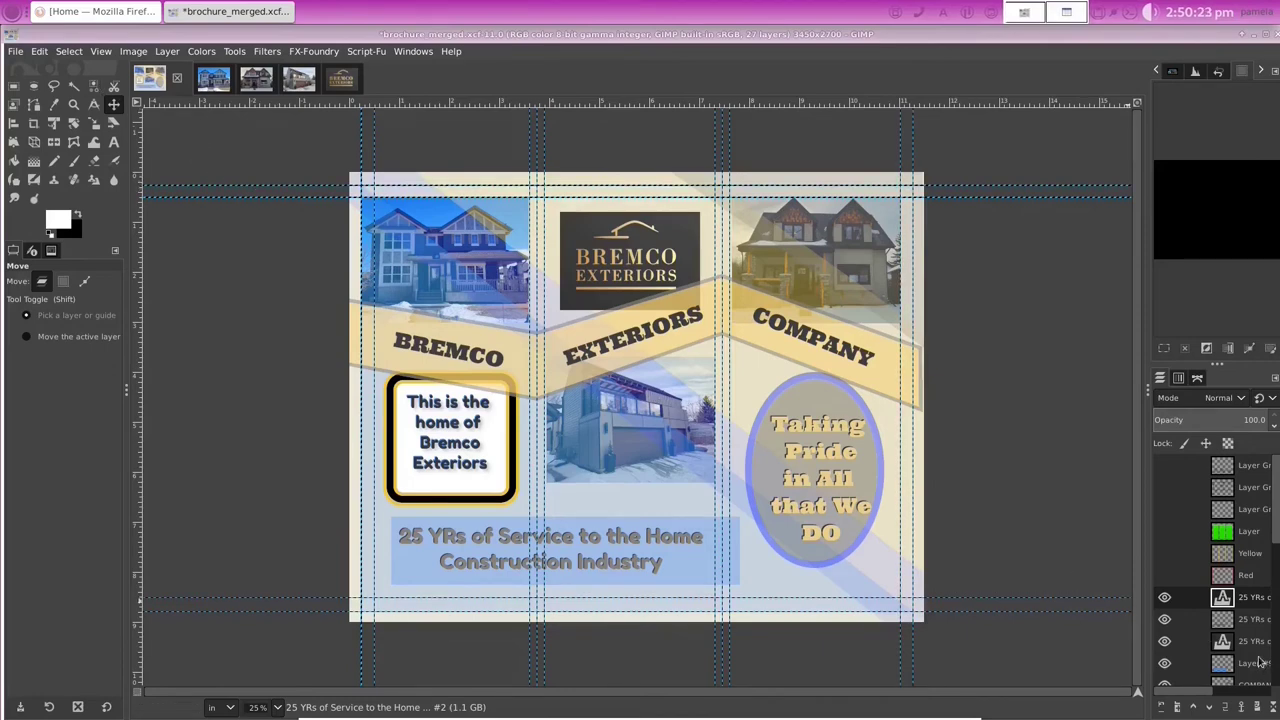
left_click_drag(1276, 507, 1278, 638)
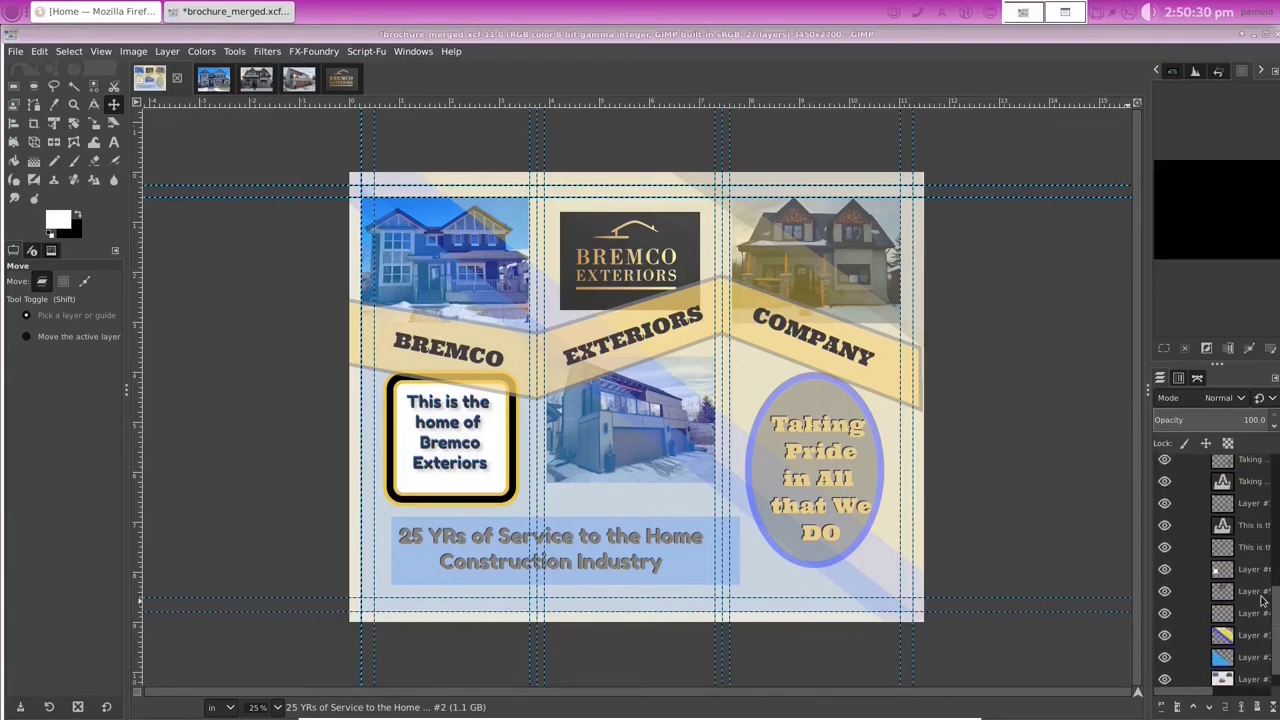
scroll(1275, 611, "up", 2)
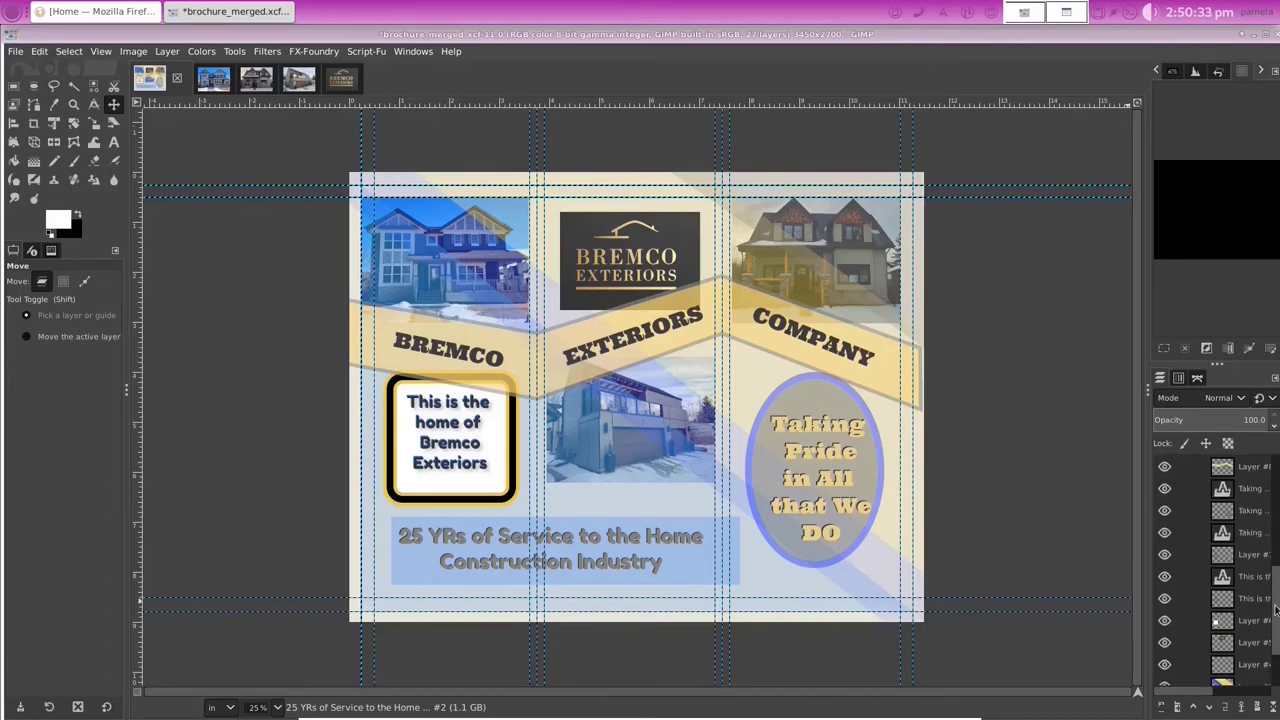
scroll(1275, 611, "up", 1)
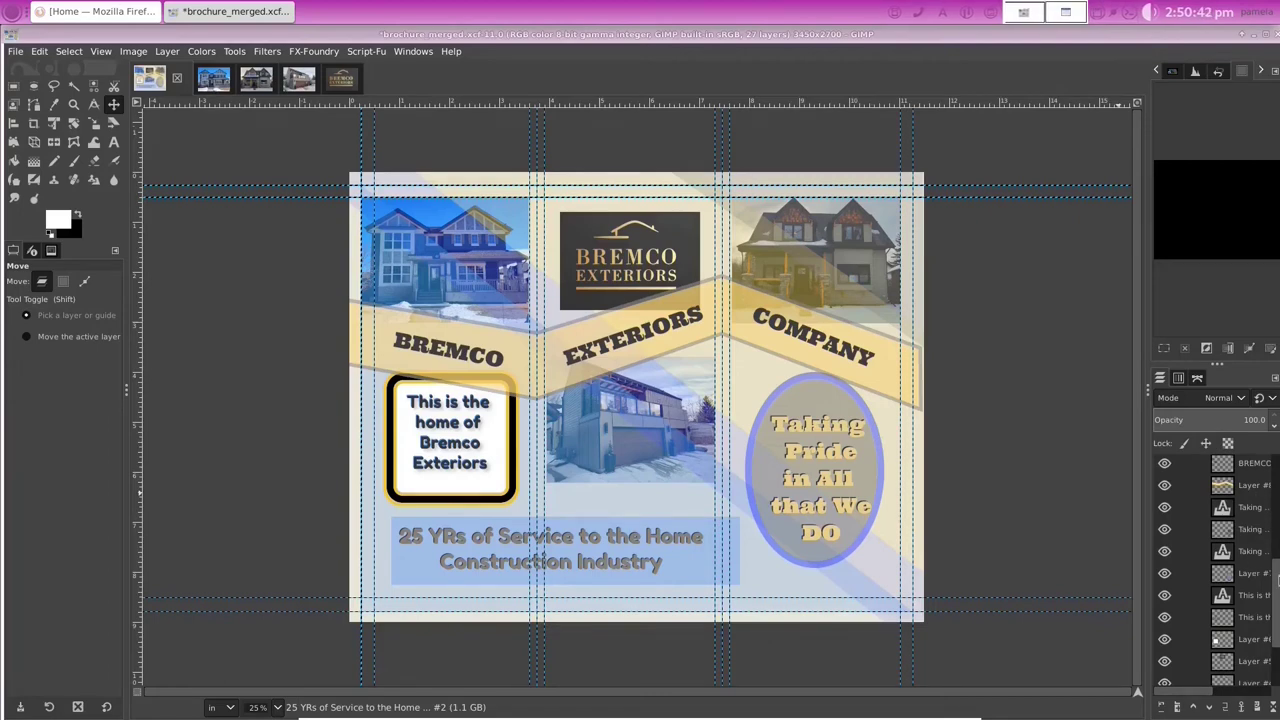
scroll(1277, 575, "down", 3)
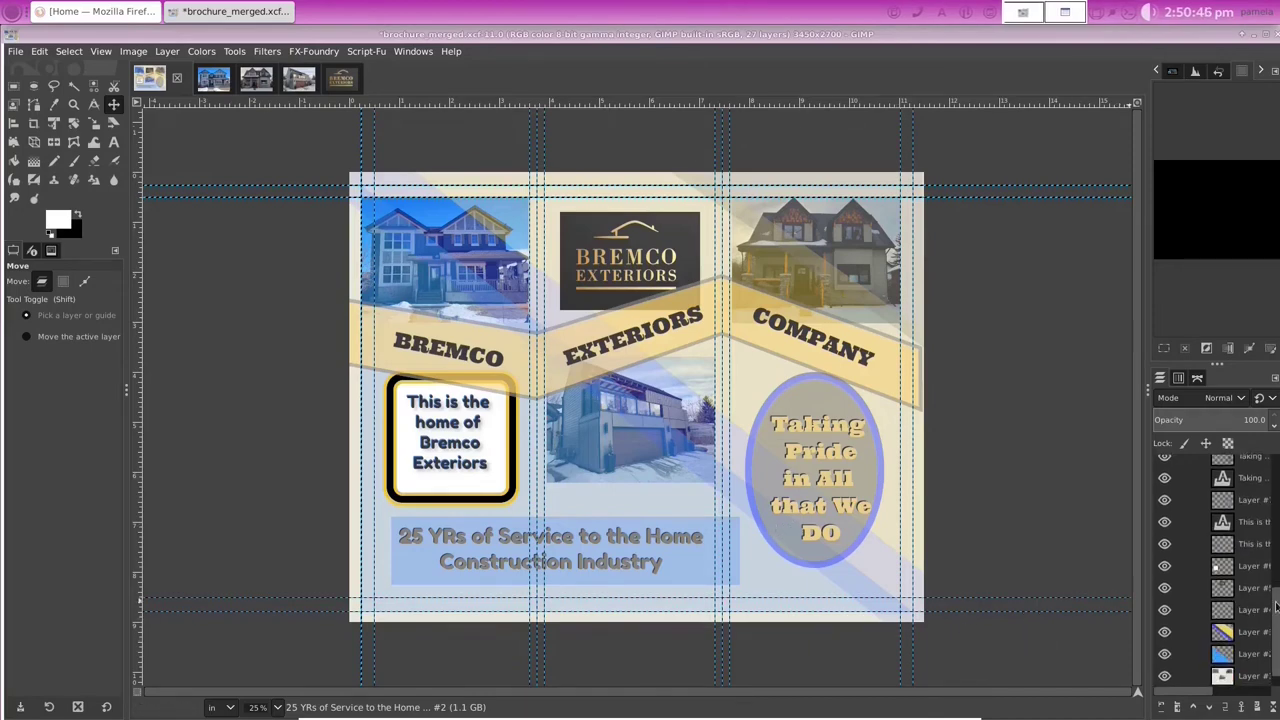
left_click_drag(1206, 694, 1219, 696)
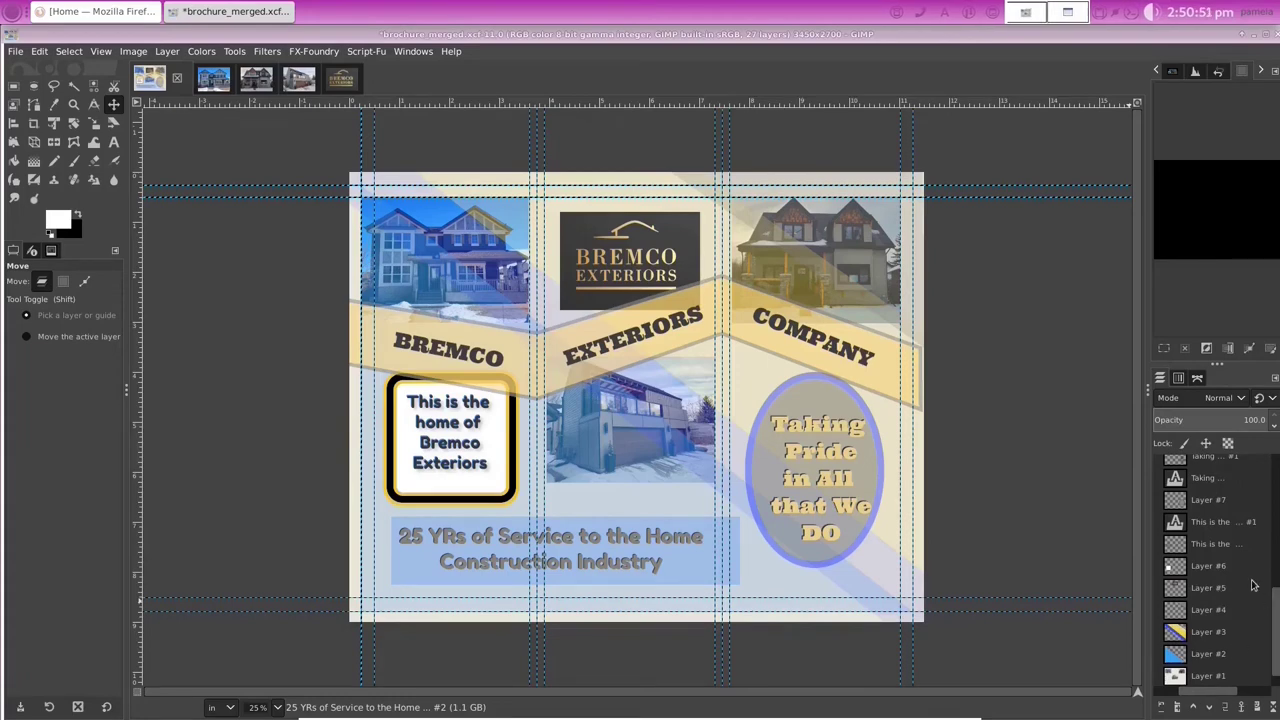
scroll(1253, 675, "left", 3)
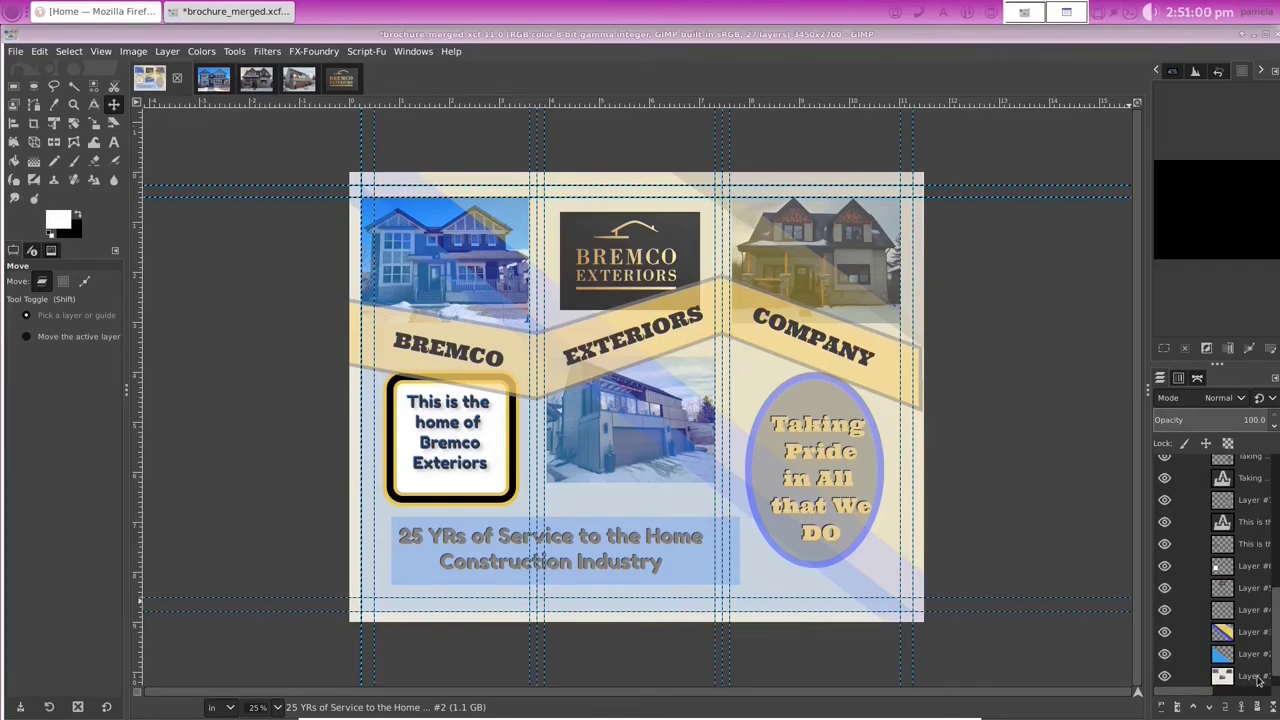
double_click(1257, 678)
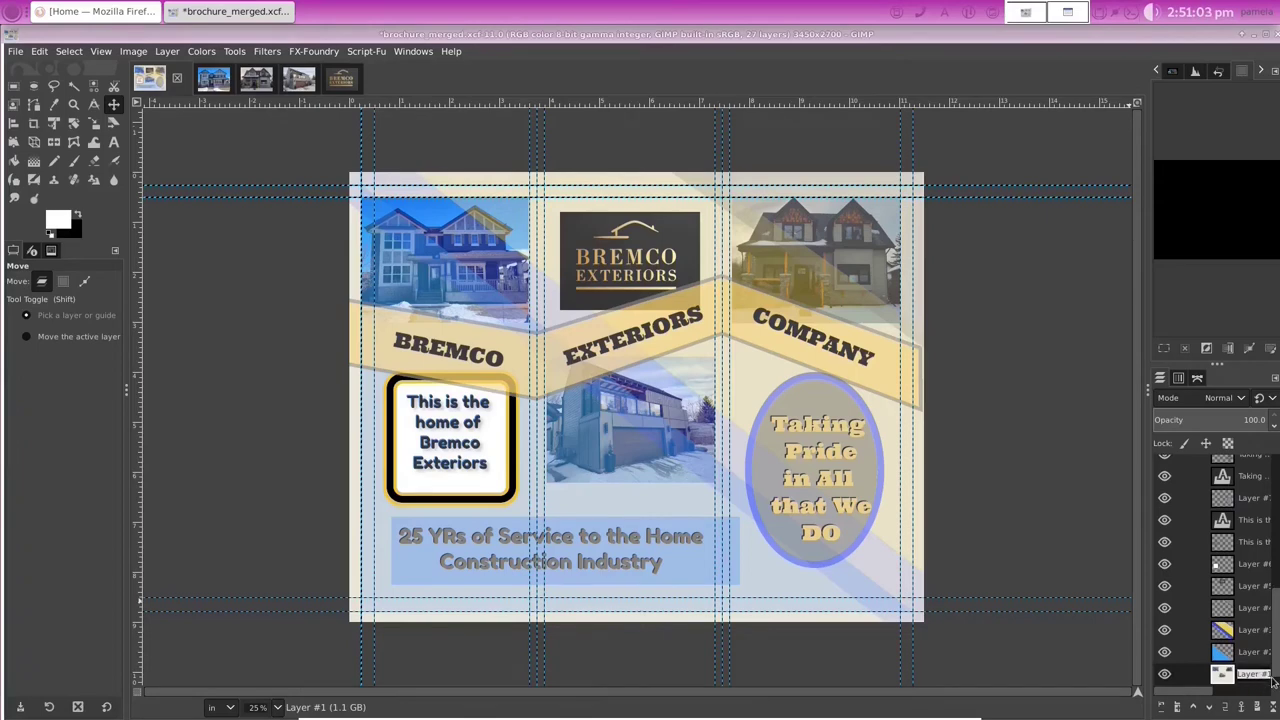
type("Photos")
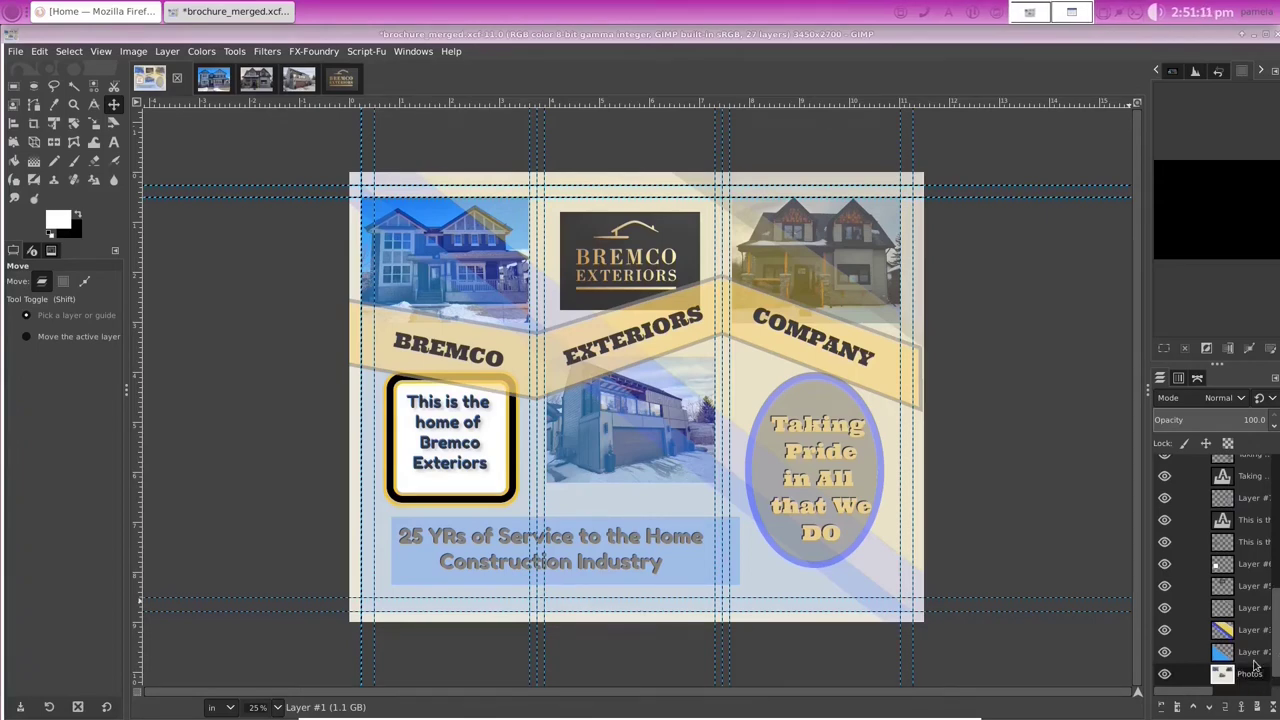
left_click(1253, 655)
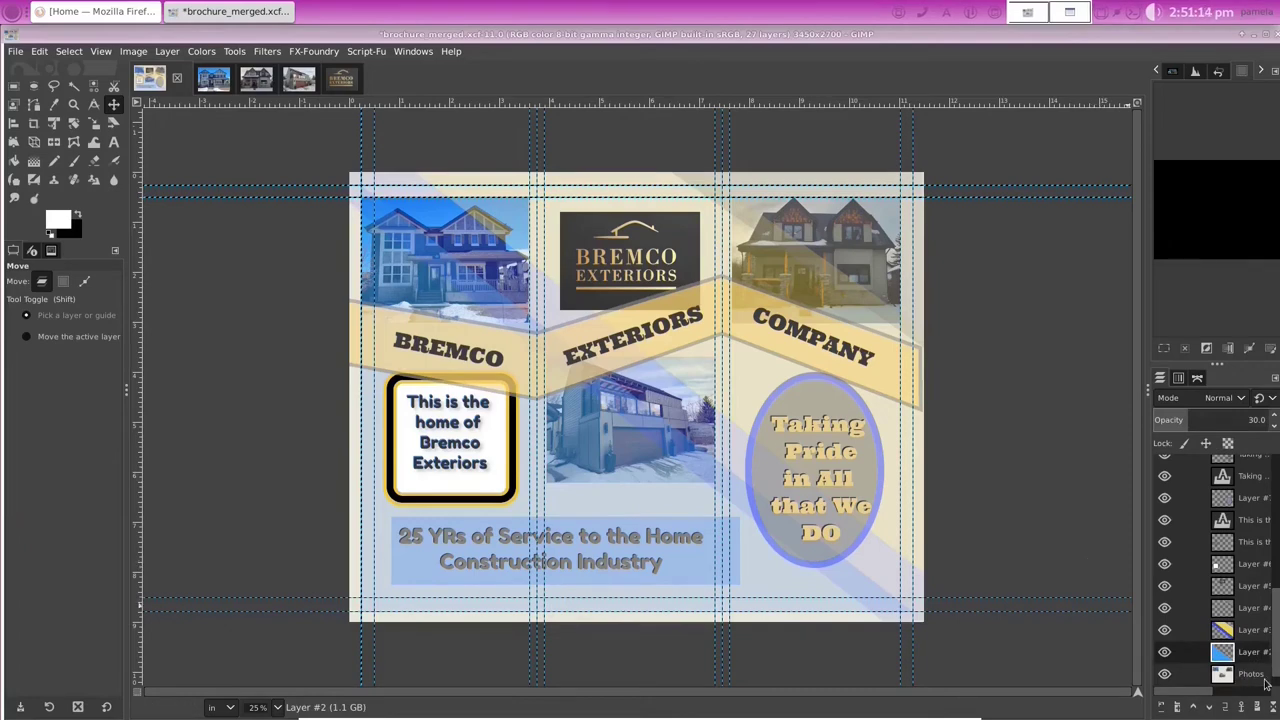
left_click(1164, 674)
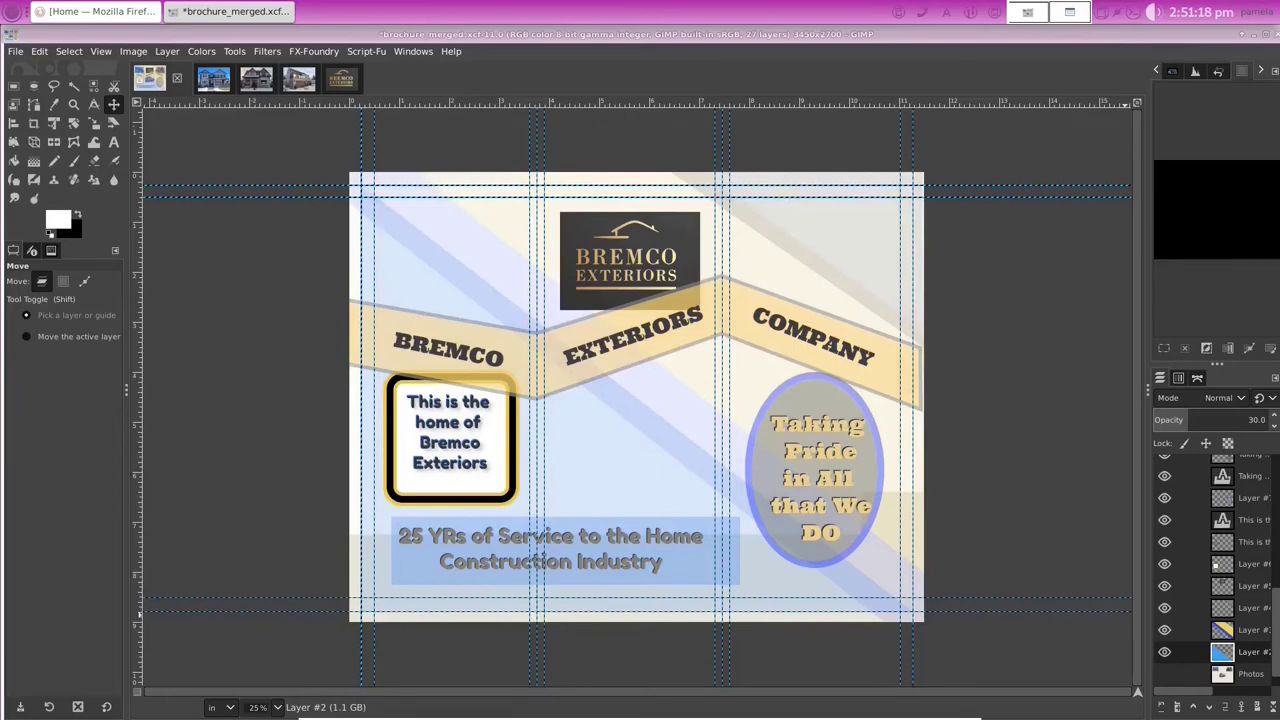
left_click(1164, 674)
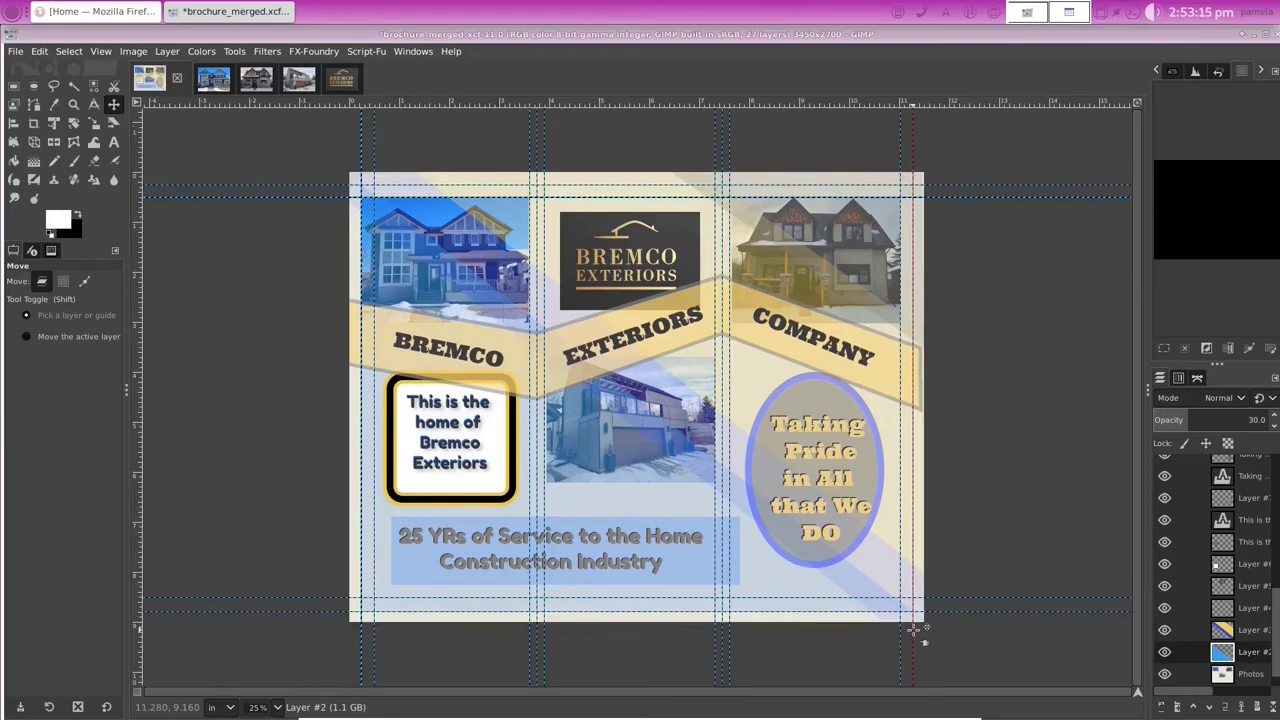
Step: Choose the rectangle select tool and add a new layer to the brochure
key("r")
left_click(1222, 597)
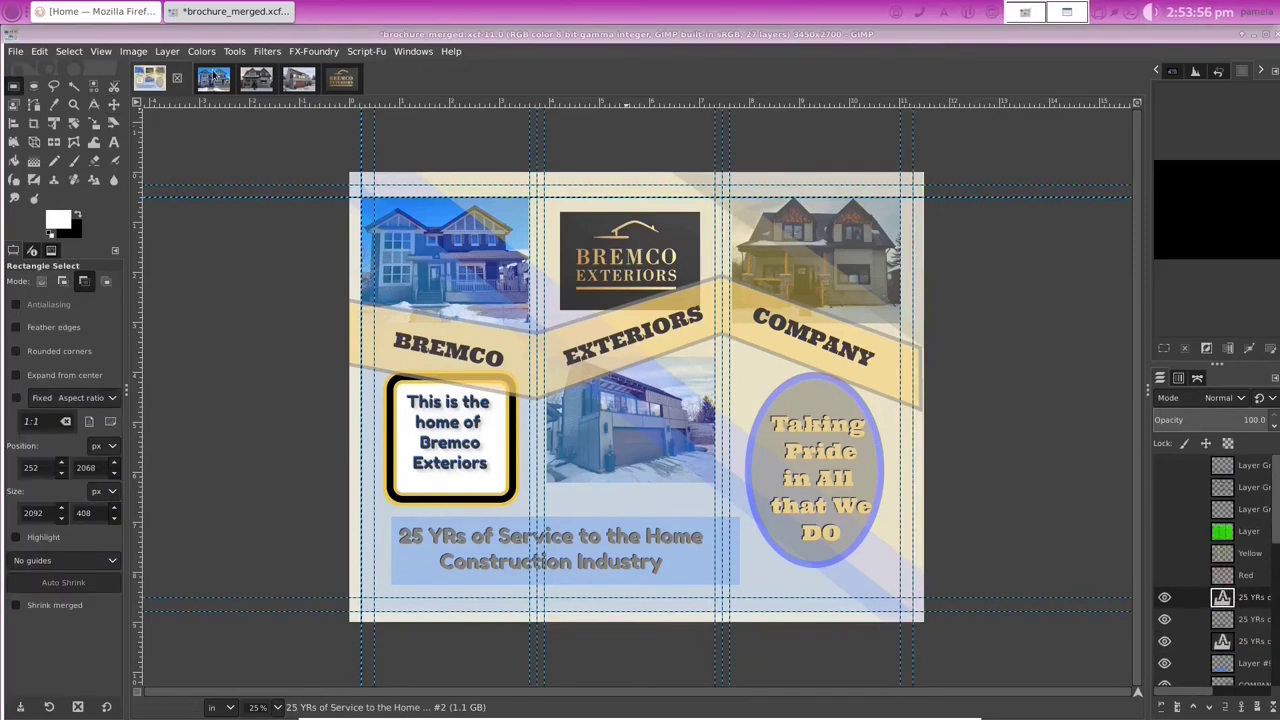
left_click(167, 51)
left_click(182, 68)
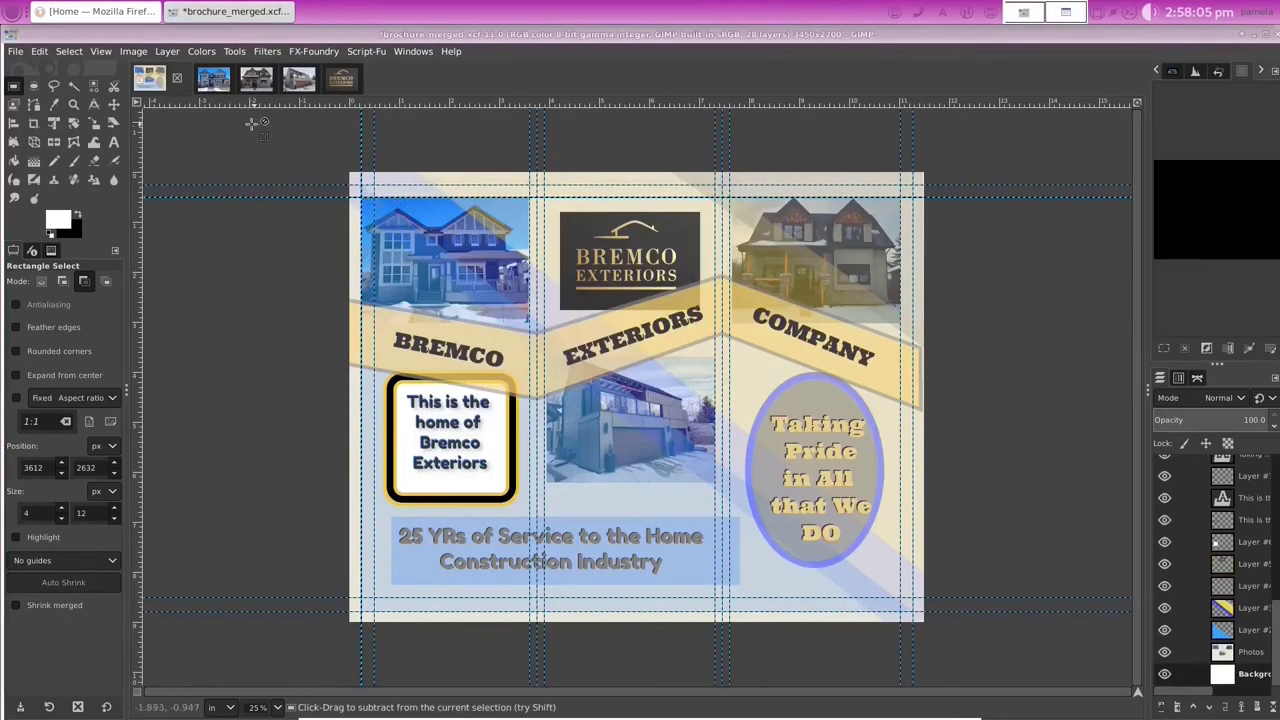
Step: Select the area inside the trim guides and crop the image to 3308x2560 px
scroll(1210, 560, "up", 5)
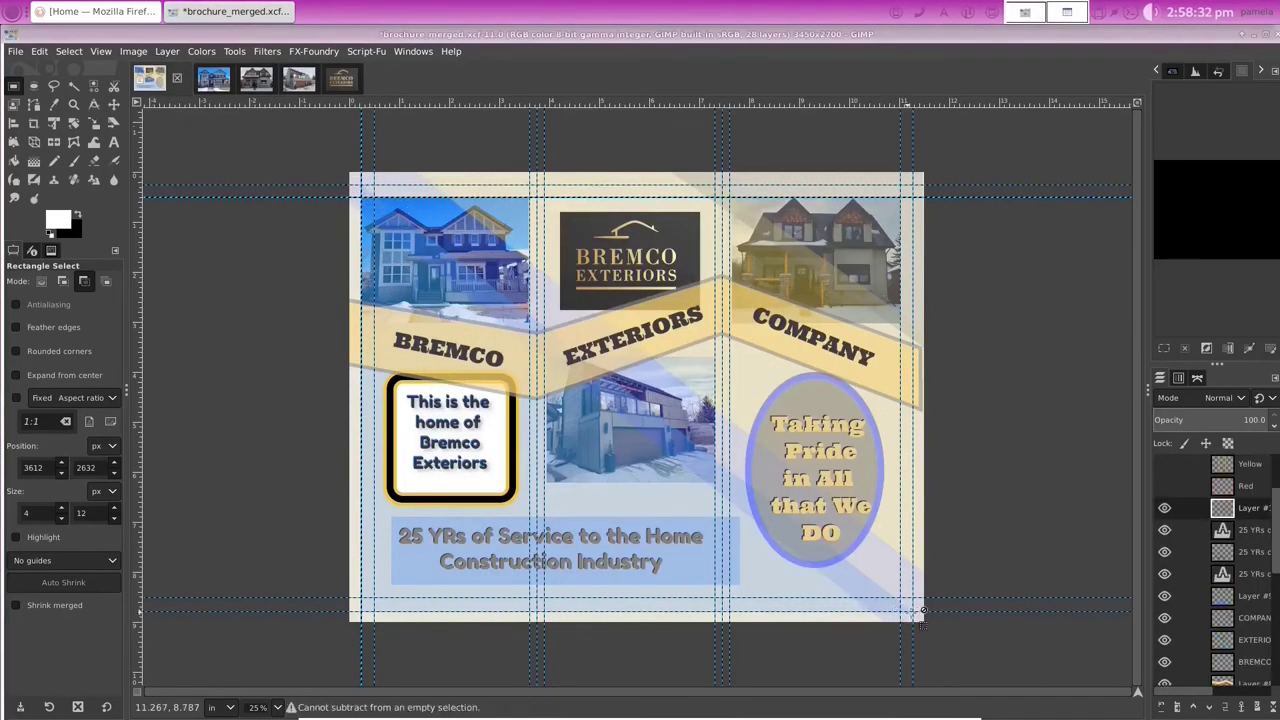
left_click_drag(747, 524, 362, 187)
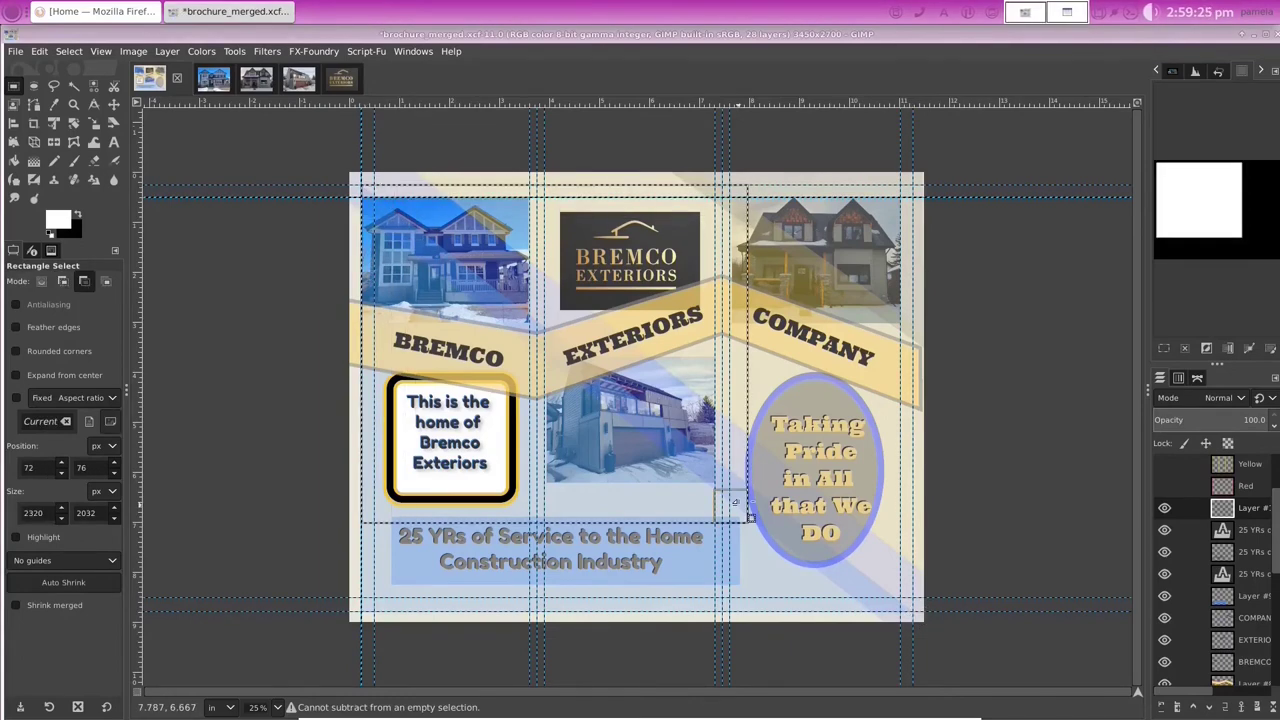
left_click_drag(748, 515, 908, 606)
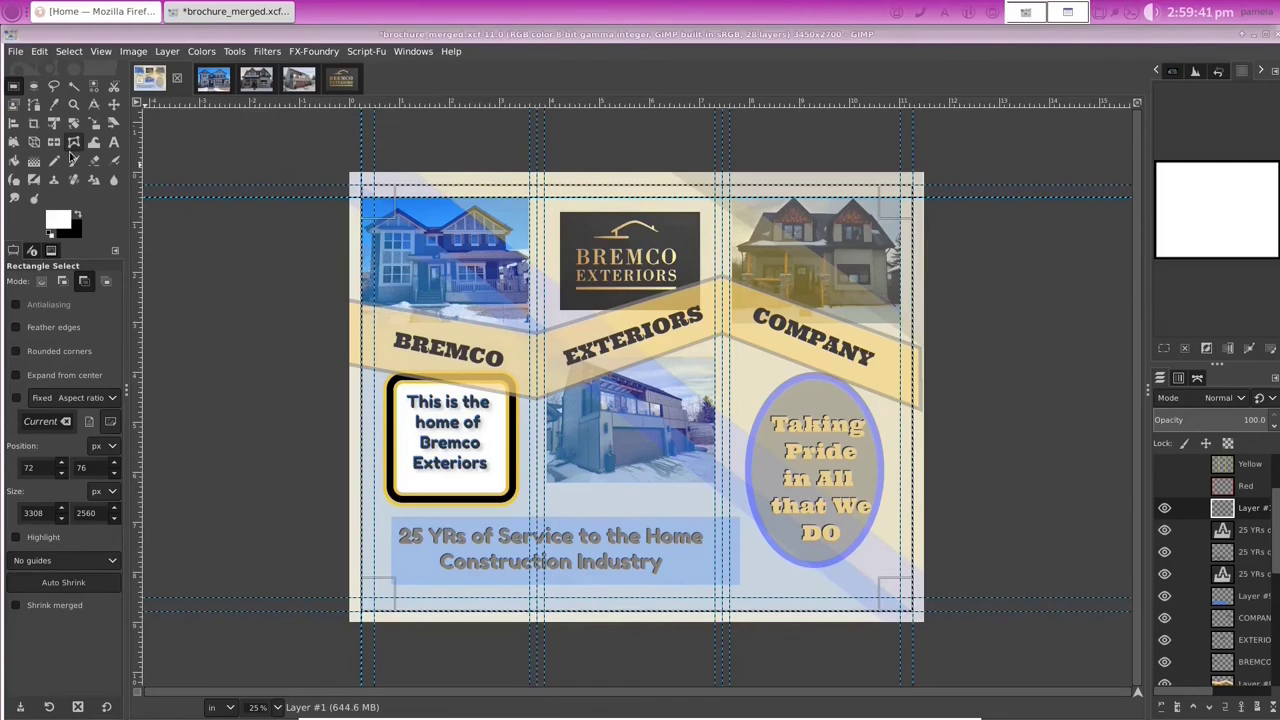
left_click(133, 52)
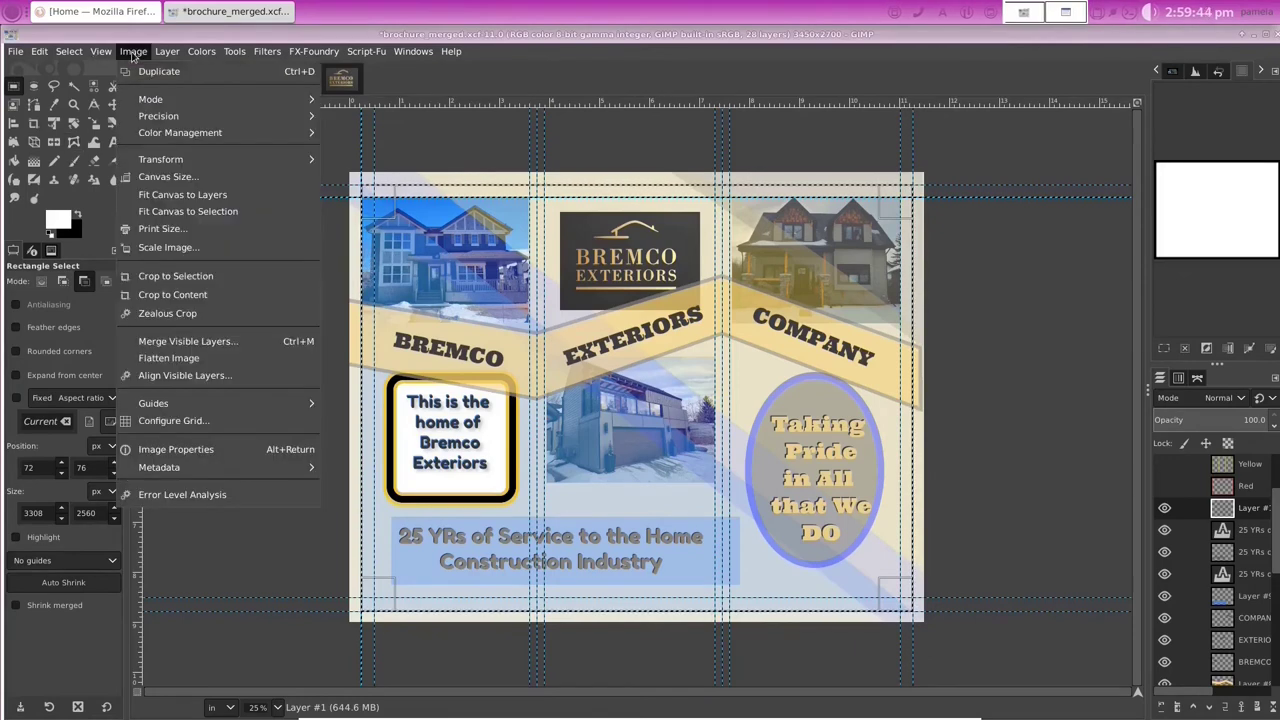
left_click(176, 276)
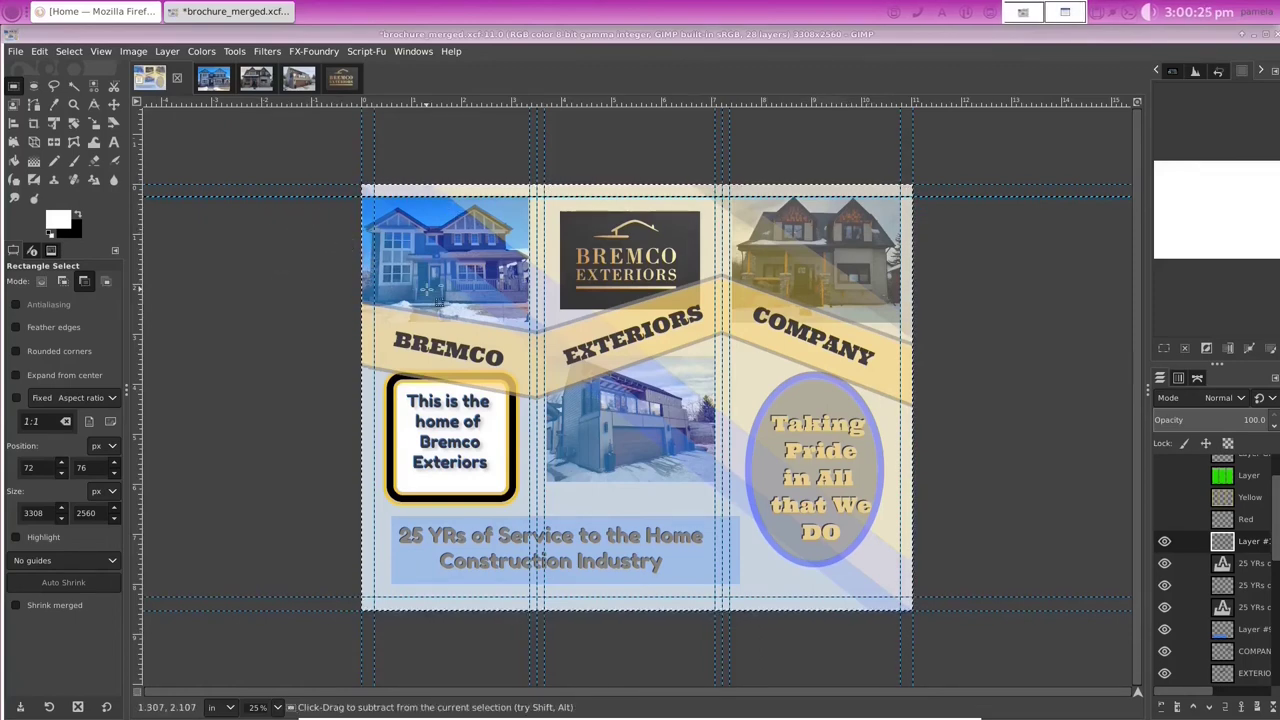
Step: Clear the selection and drag the first vertical guide off the canvas
left_click(69, 53)
left_click(80, 89)
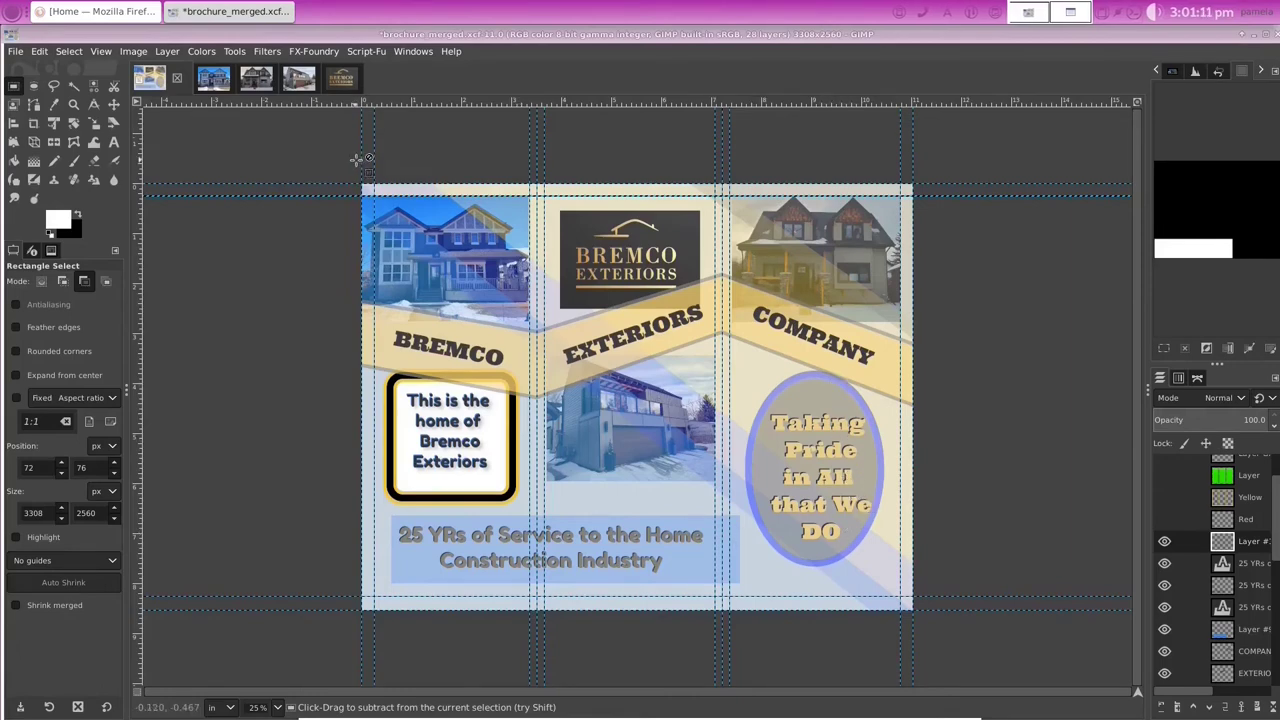
key("m")
left_click_drag(362, 150, 76, 166)
Step: Remove the remaining vertical guides and the top and bottom horizontal guides
left_click_drag(901, 167, 912, 167)
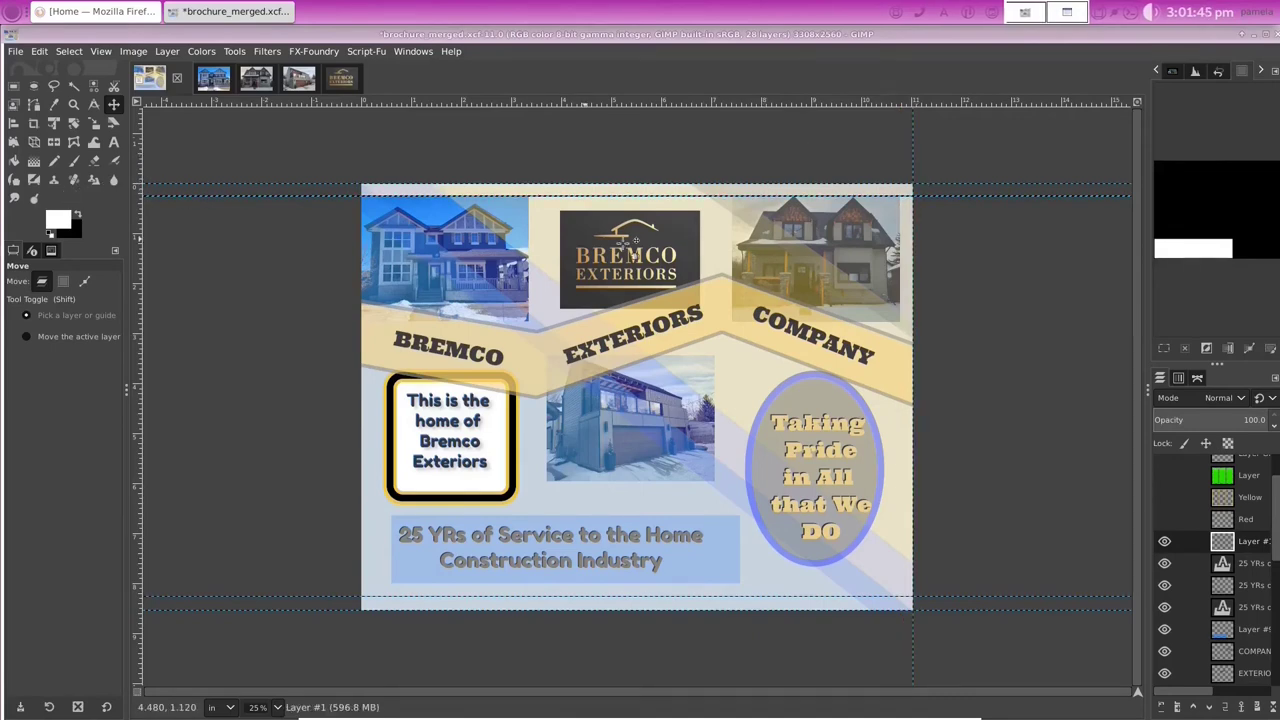
left_click_drag(912, 220, 172, 195)
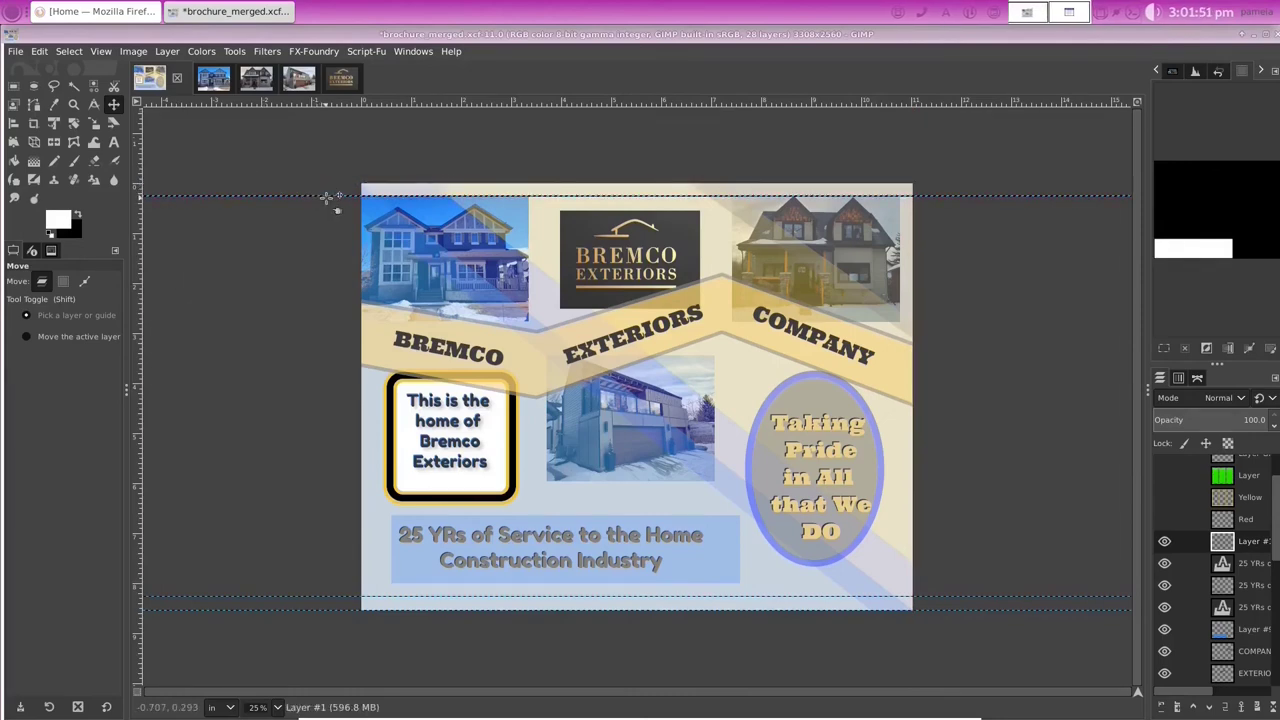
left_click_drag(327, 197, 300, 152)
left_click_drag(294, 598, 318, 110)
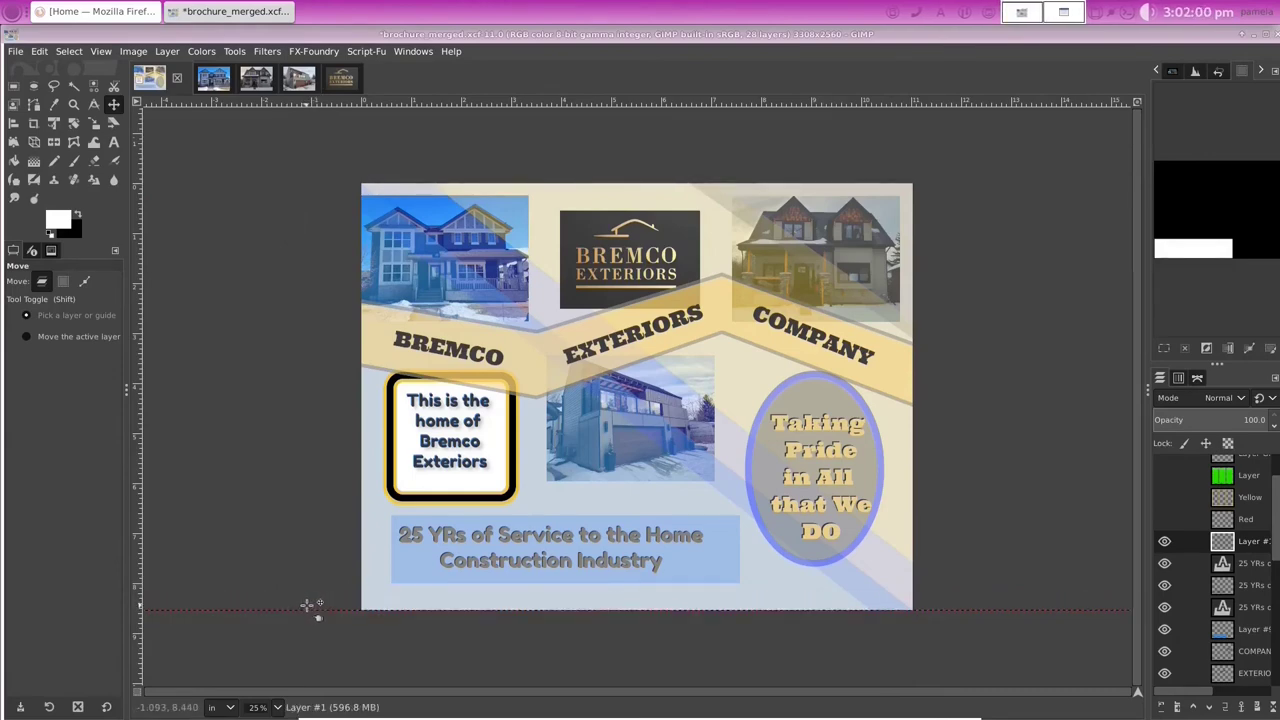
left_click_drag(314, 607, 295, 172)
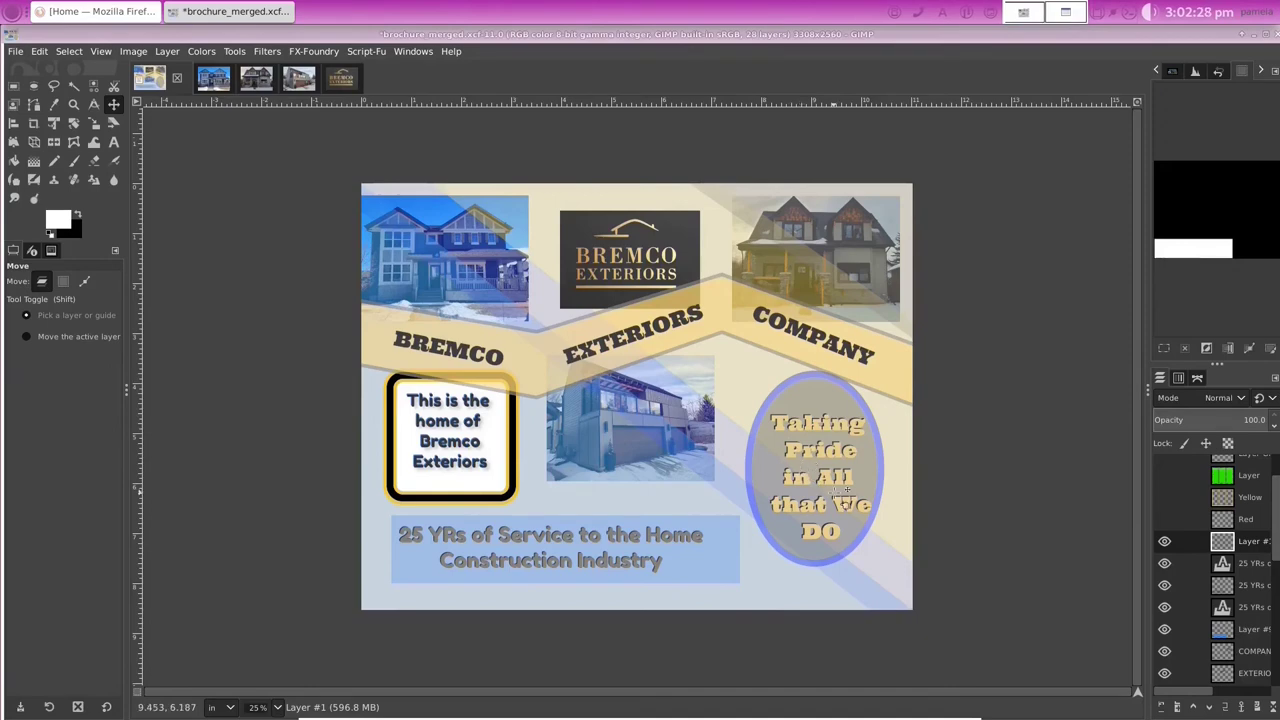
Step: Save the project, then export it to the Desktop as brochure_merged.pdf with default PDF settings
left_click(15, 52)
left_click(37, 189)
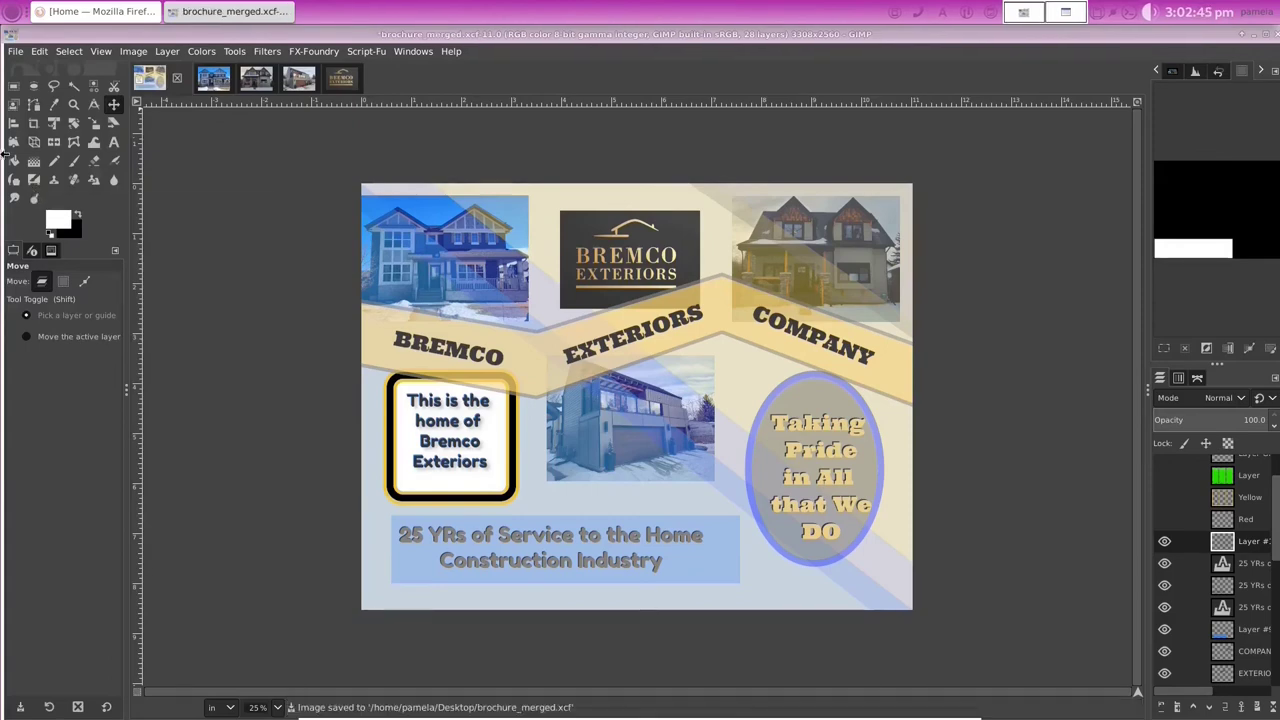
key("alt+f")
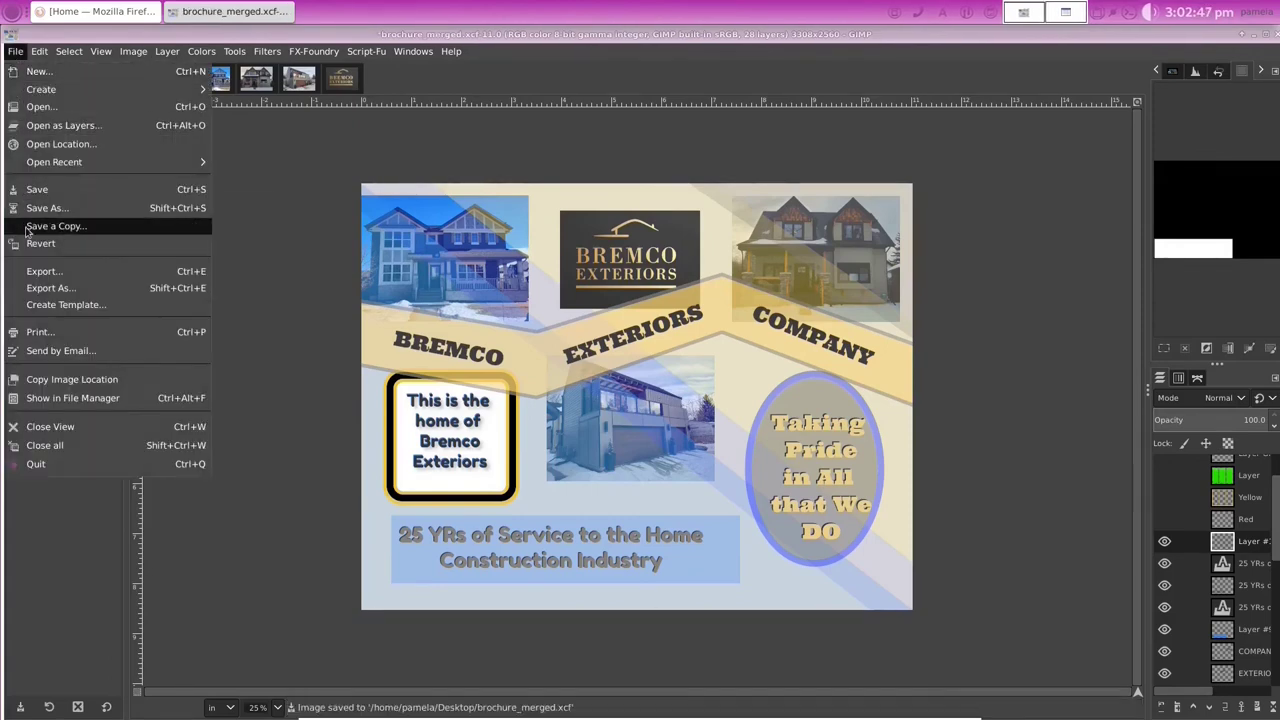
left_click(40, 288)
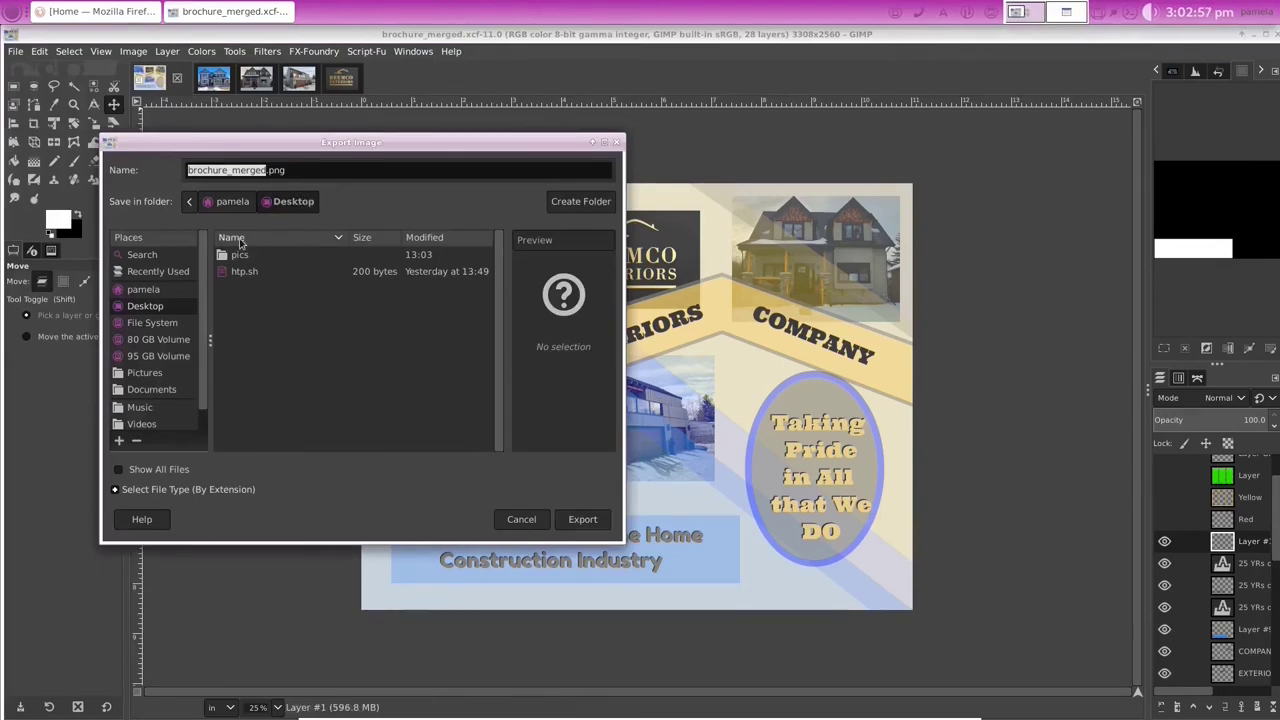
left_click(291, 172)
key("BackSpace")
key("BackSpace")
key("BackSpace")
type("pdf")
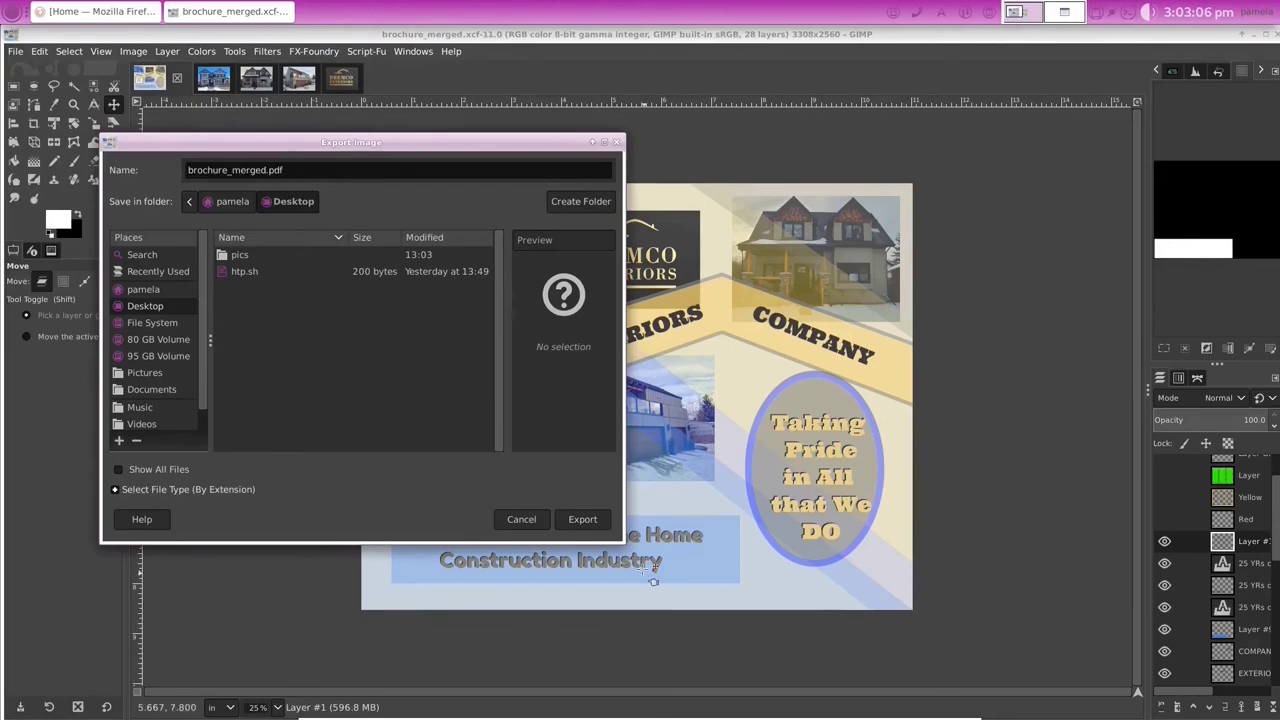
left_click(582, 519)
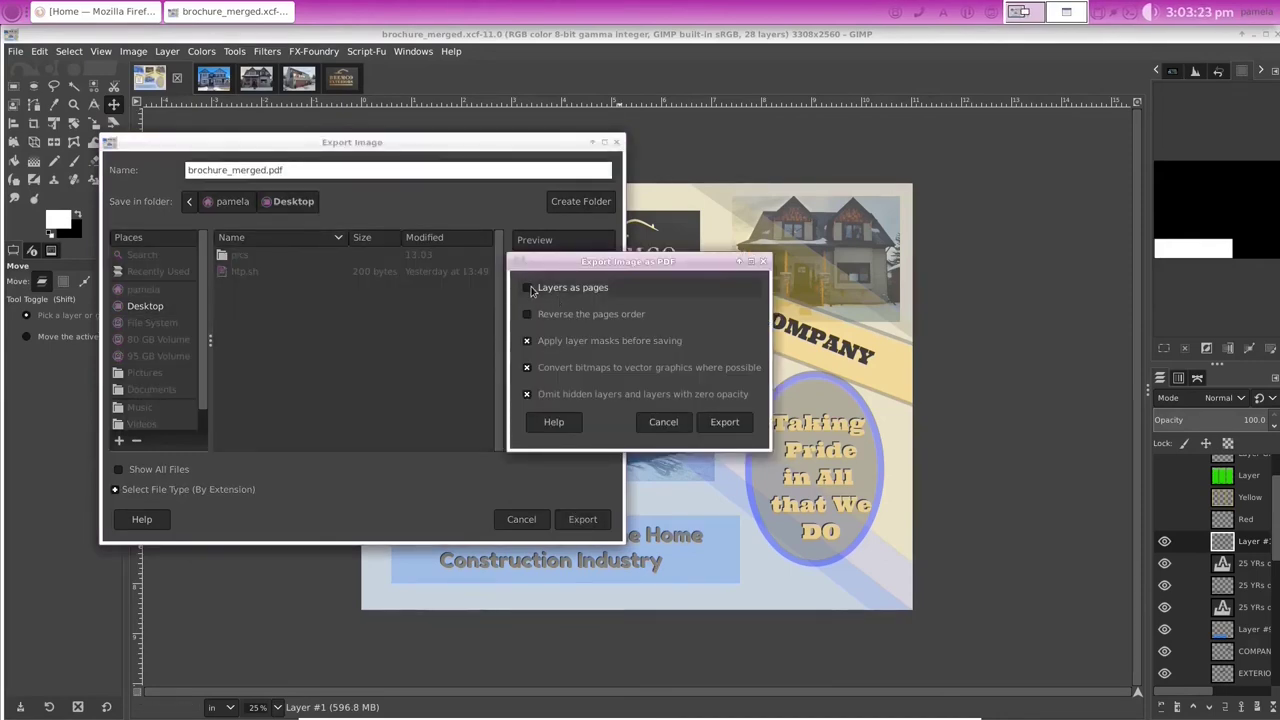
left_click(660, 421)
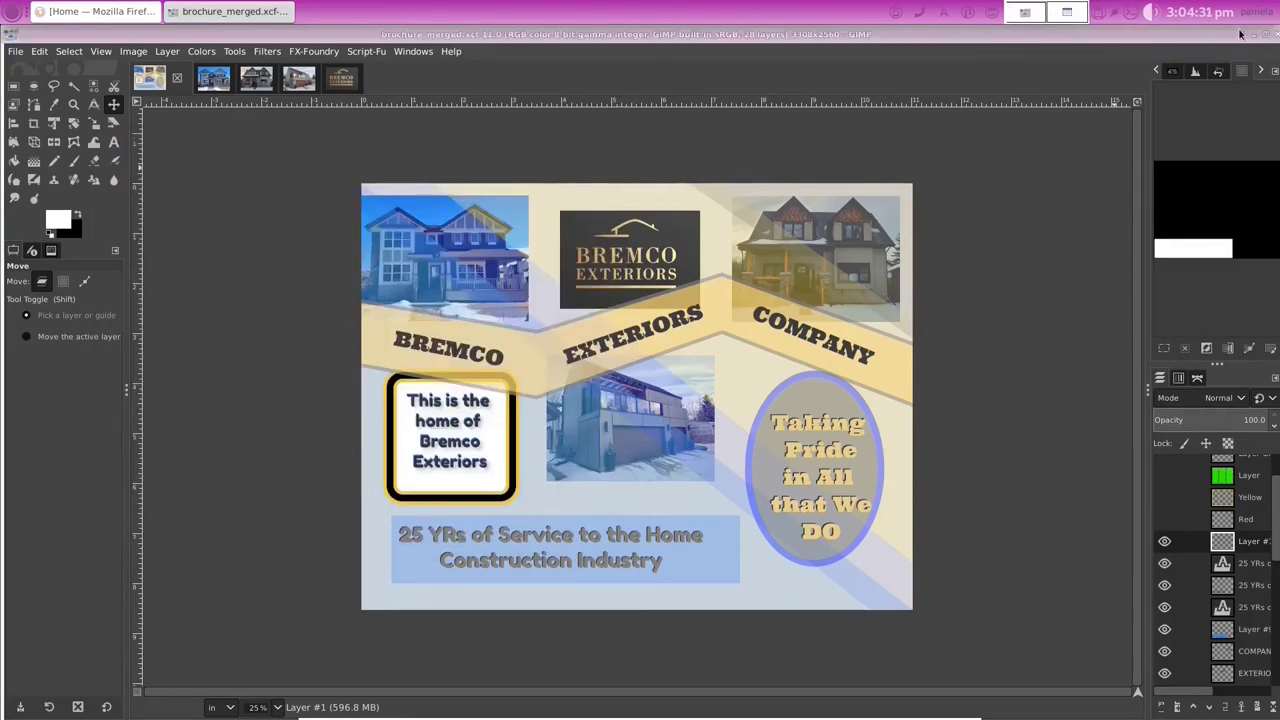
Step: Minimize GIMP and open brochure_merged.pdf from the Desktop with Okular
left_click(1241, 34)
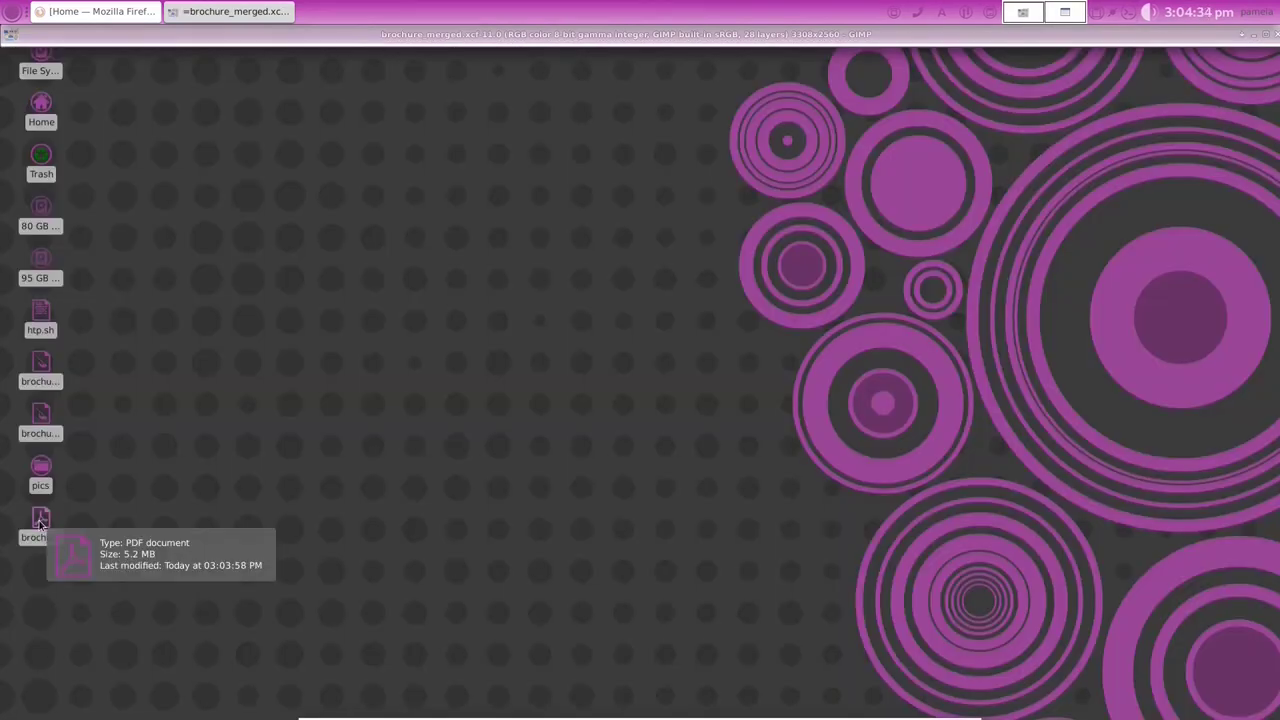
left_click(40, 522)
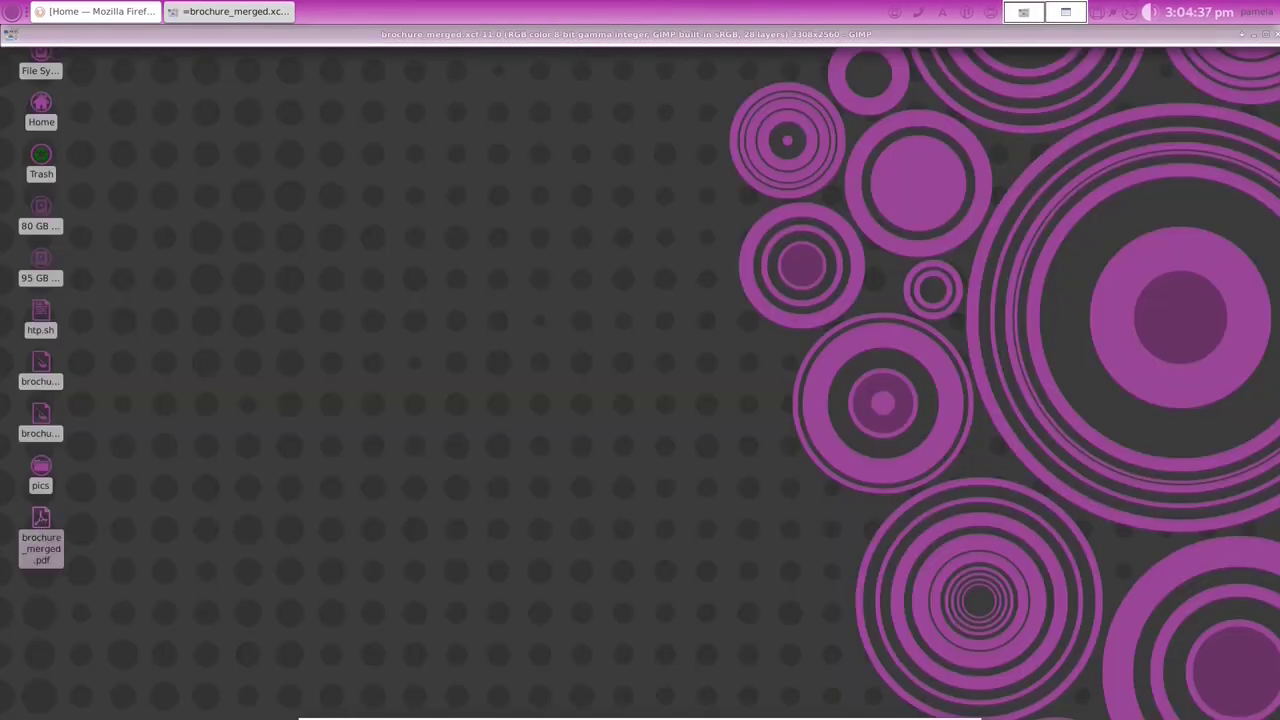
right_click(40, 528)
mouse_move(141, 358)
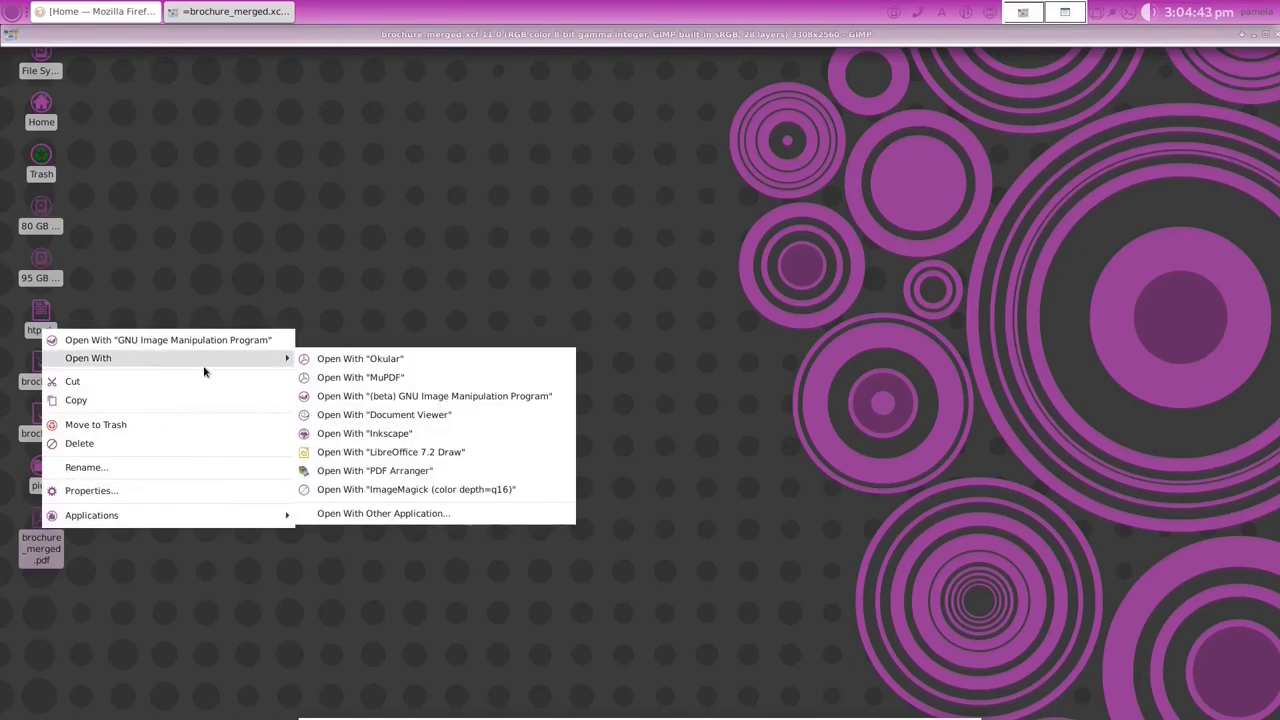
left_click(377, 360)
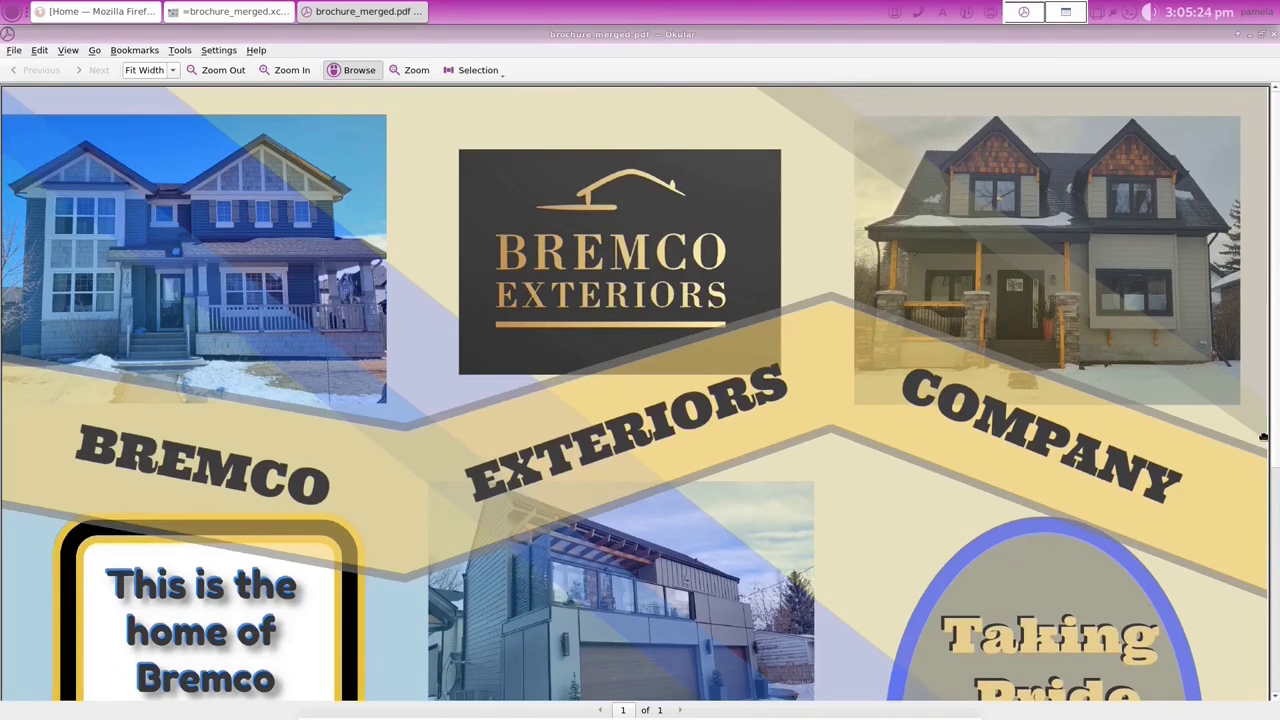
Step: Scroll through brochure_merged.pdf and change the zoom from Fit Width to 75%
scroll(1263, 437, "down", 5)
scroll(1268, 380, "up", 5)
scroll(1275, 519, "down", 5)
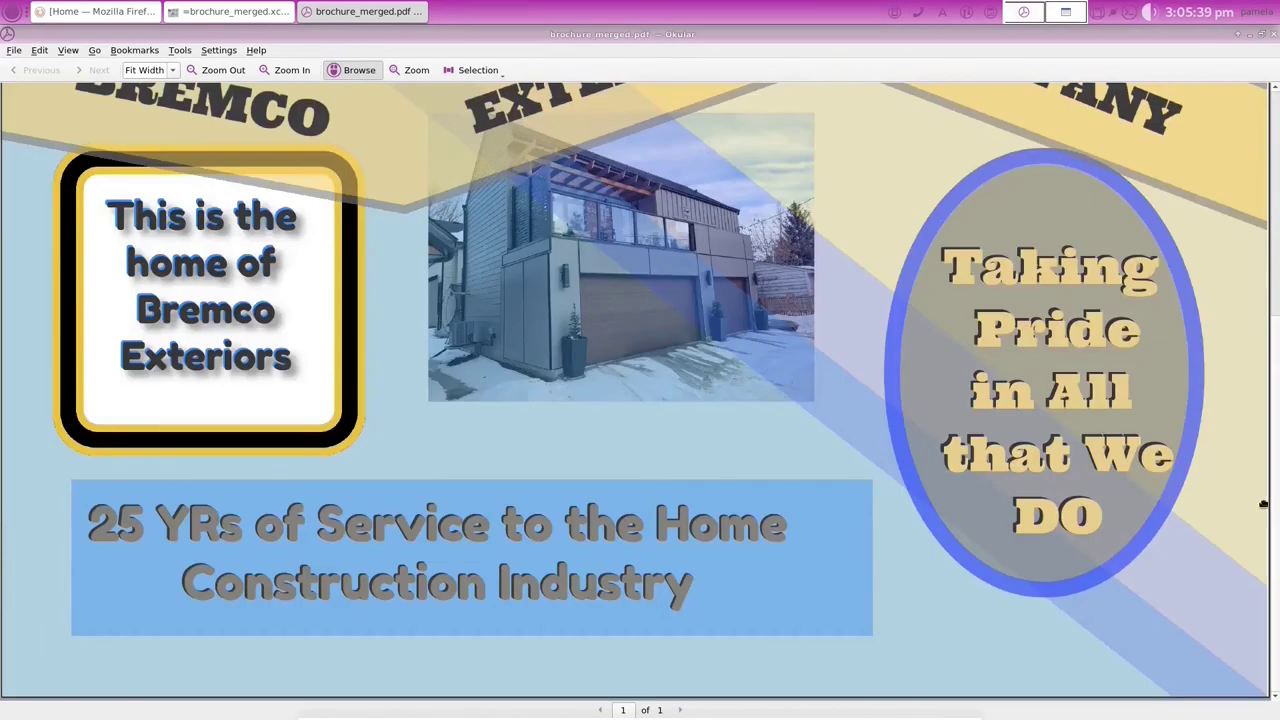
left_click_drag(1263, 505, 187, 103)
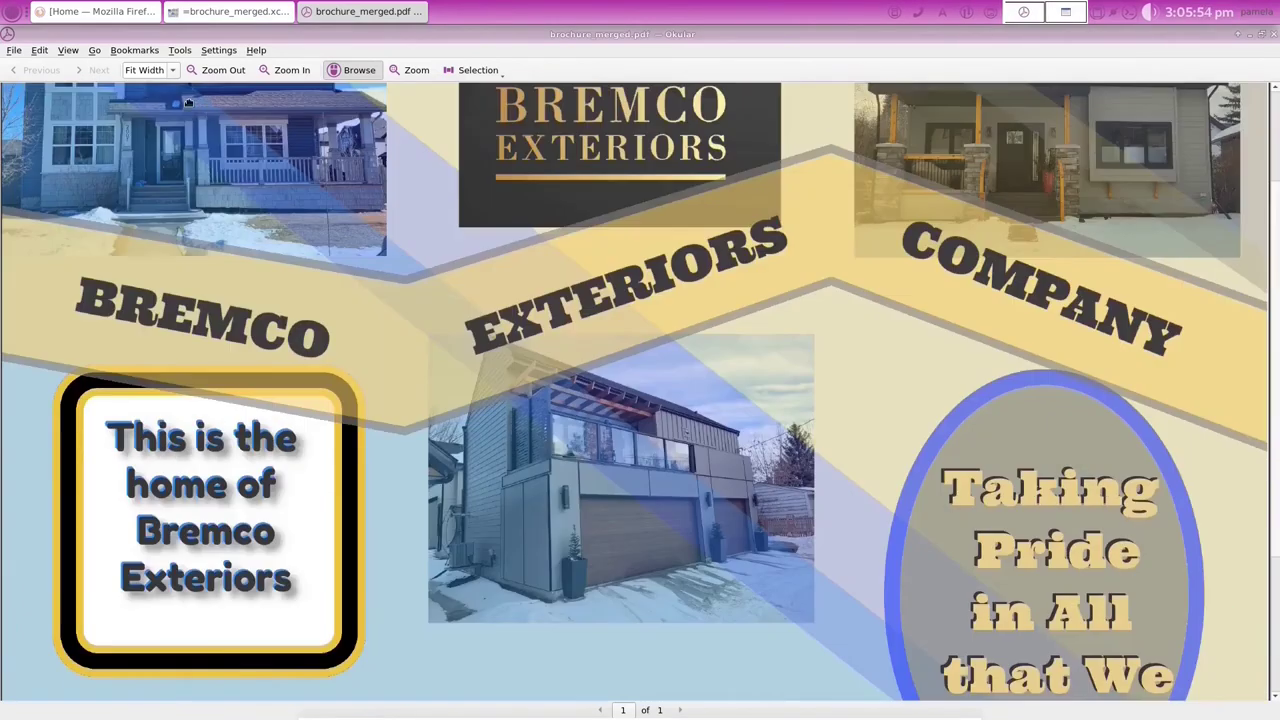
left_click(174, 72)
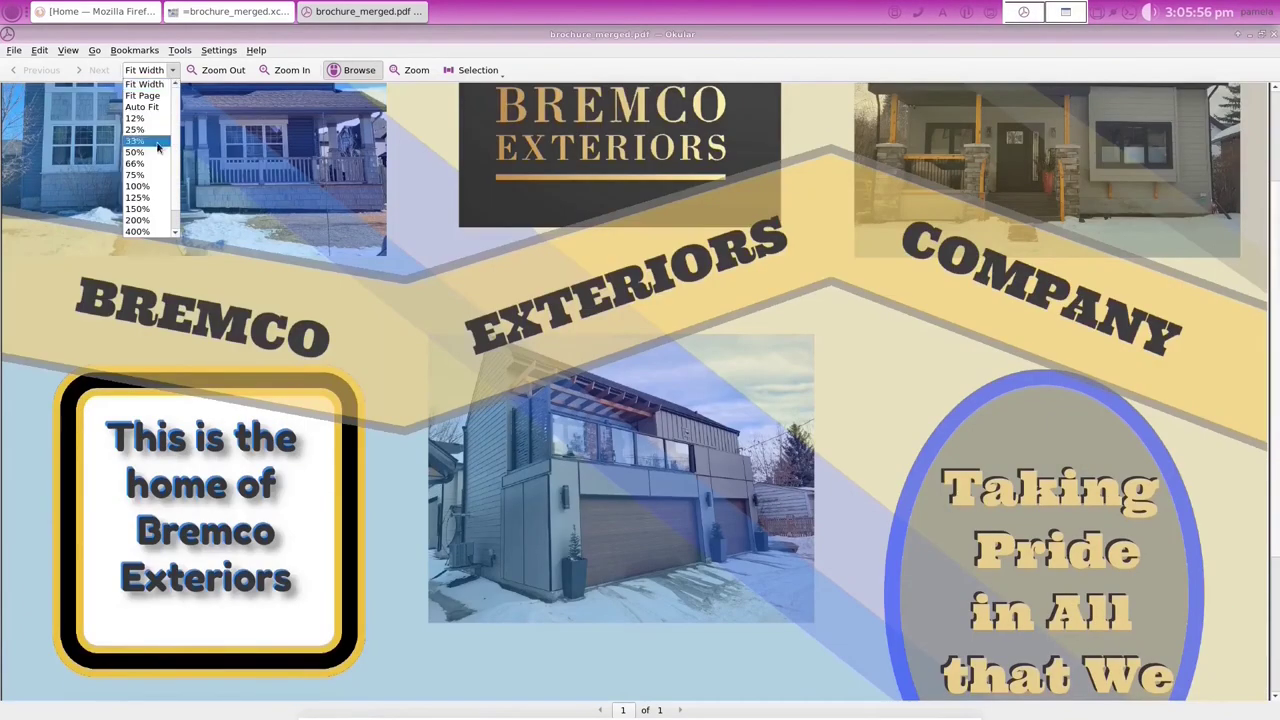
key("Escape")
scroll(148, 172, "down", 4)
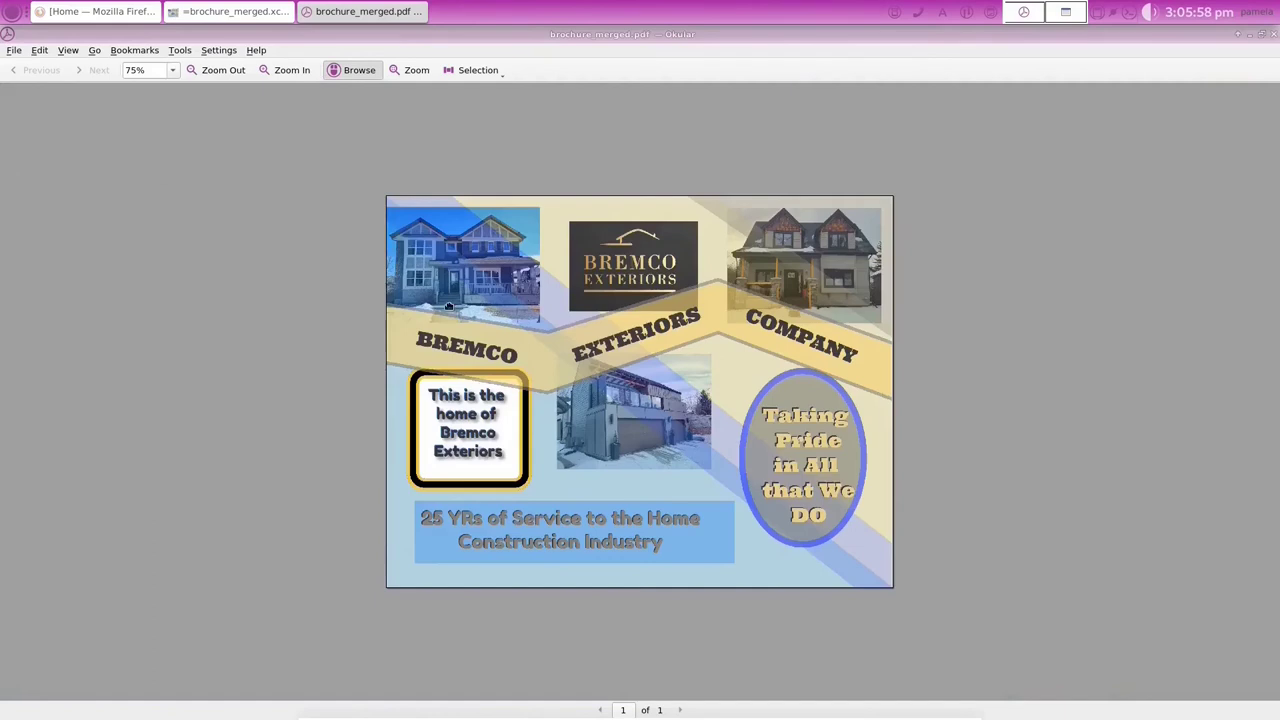
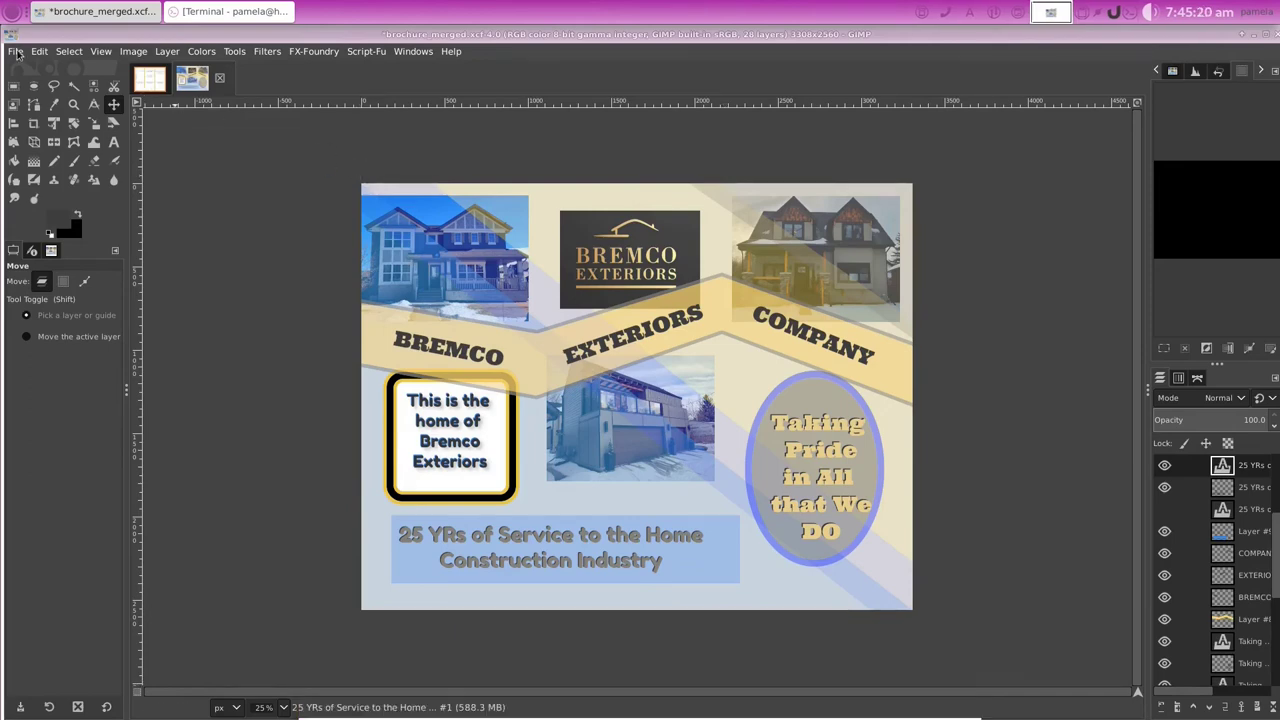
Step: Toggle the faded duplicate 25 YRs layer on and off to compare it with the original
left_click(16, 52)
scroll(1185, 608, "down", 2)
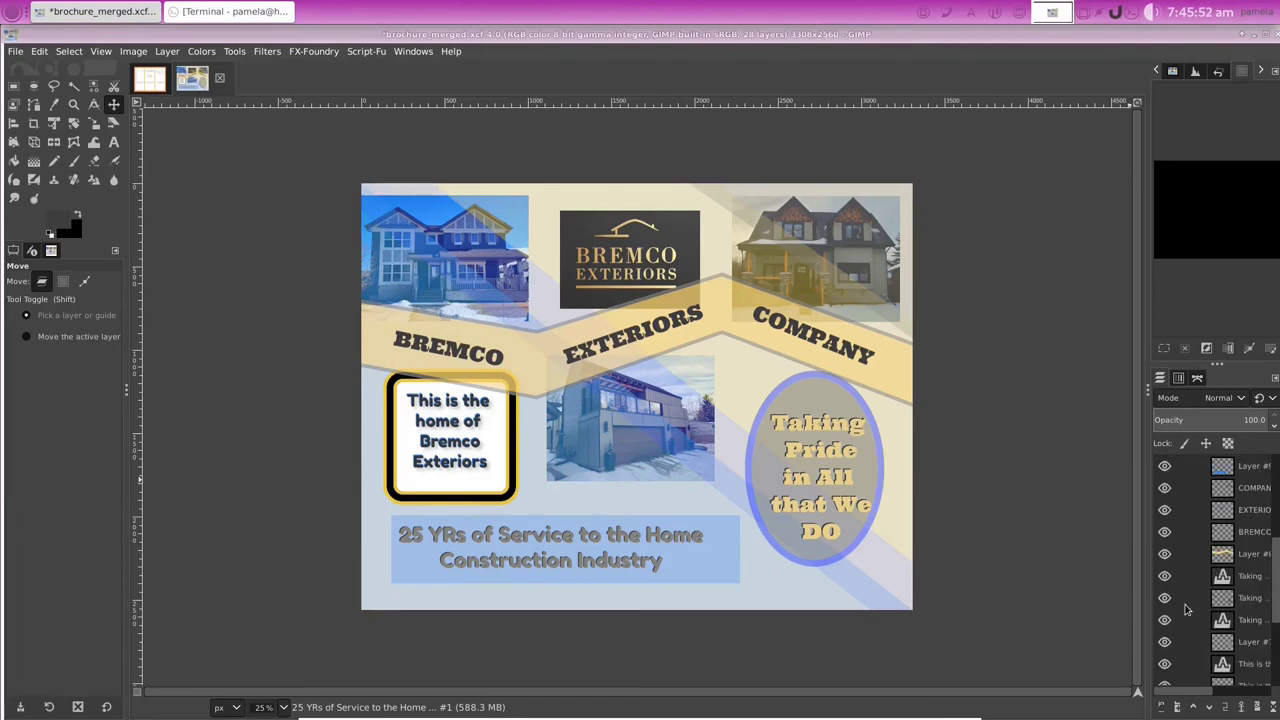
scroll(1188, 600, "up", 3)
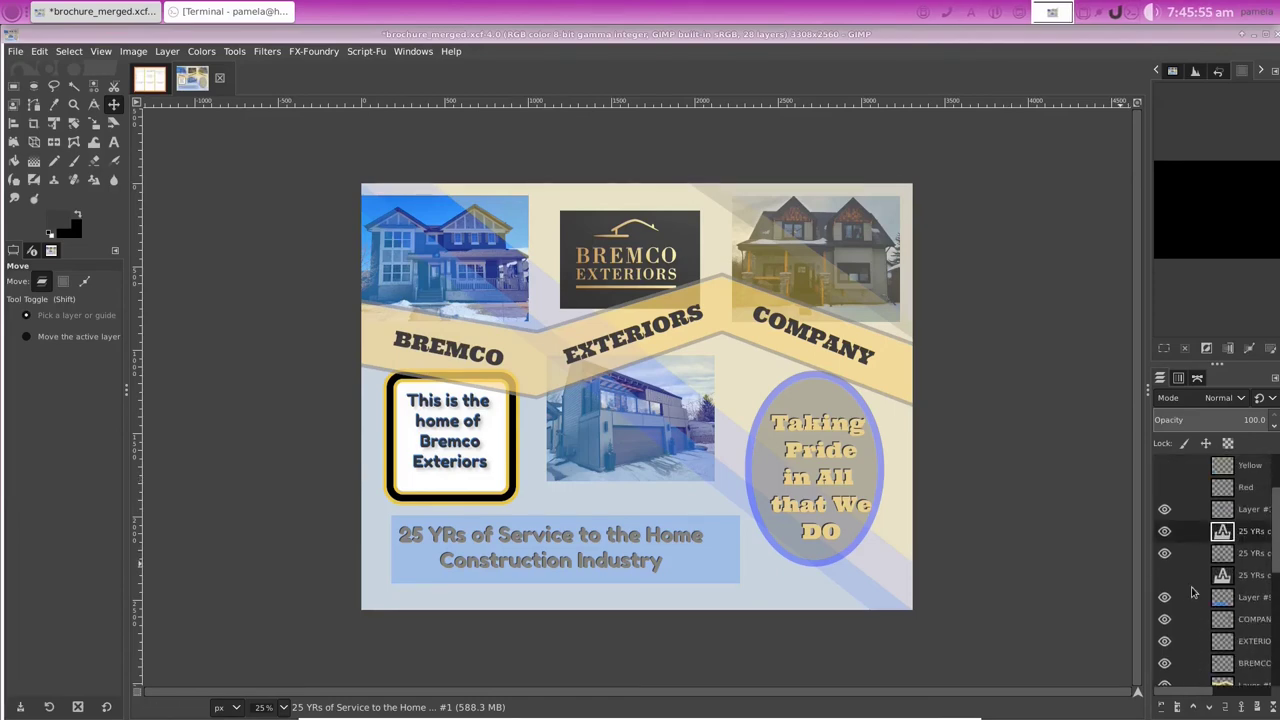
scroll(1190, 592, "up", 1)
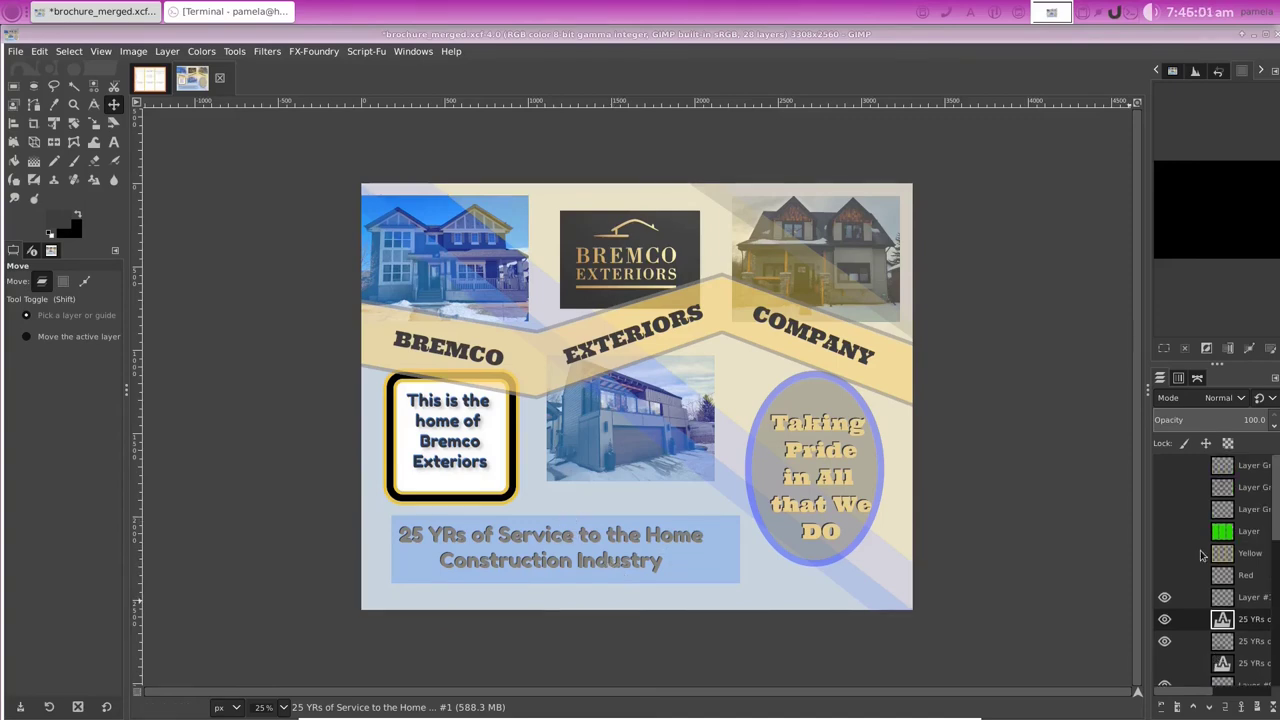
scroll(1263, 557, "down", 1)
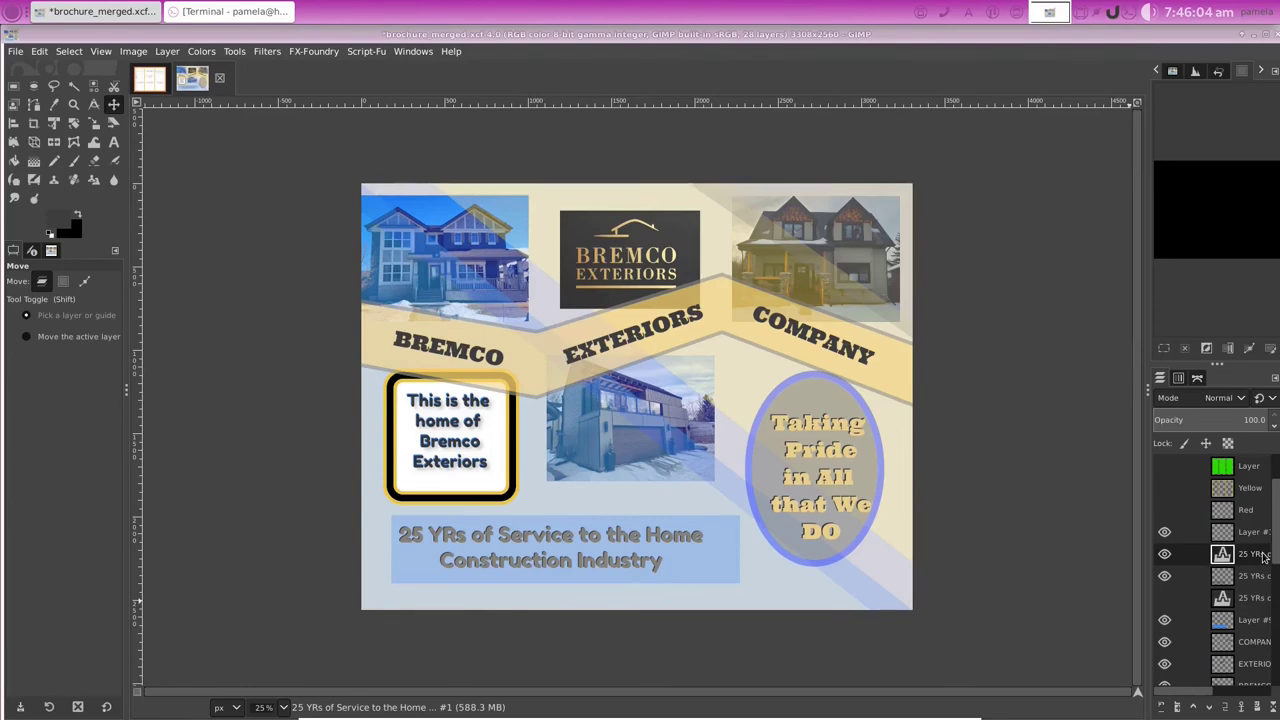
left_click(1165, 555)
left_click(1165, 555)
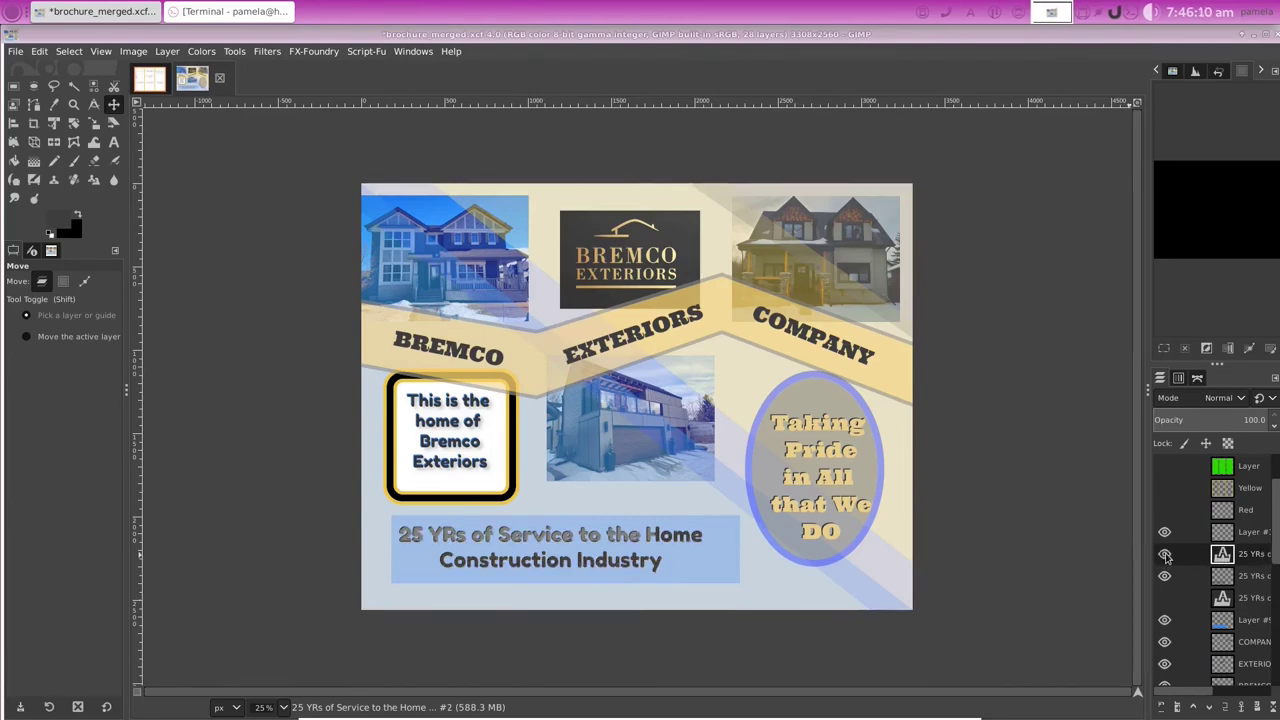
left_click(1165, 555)
left_click(1165, 555)
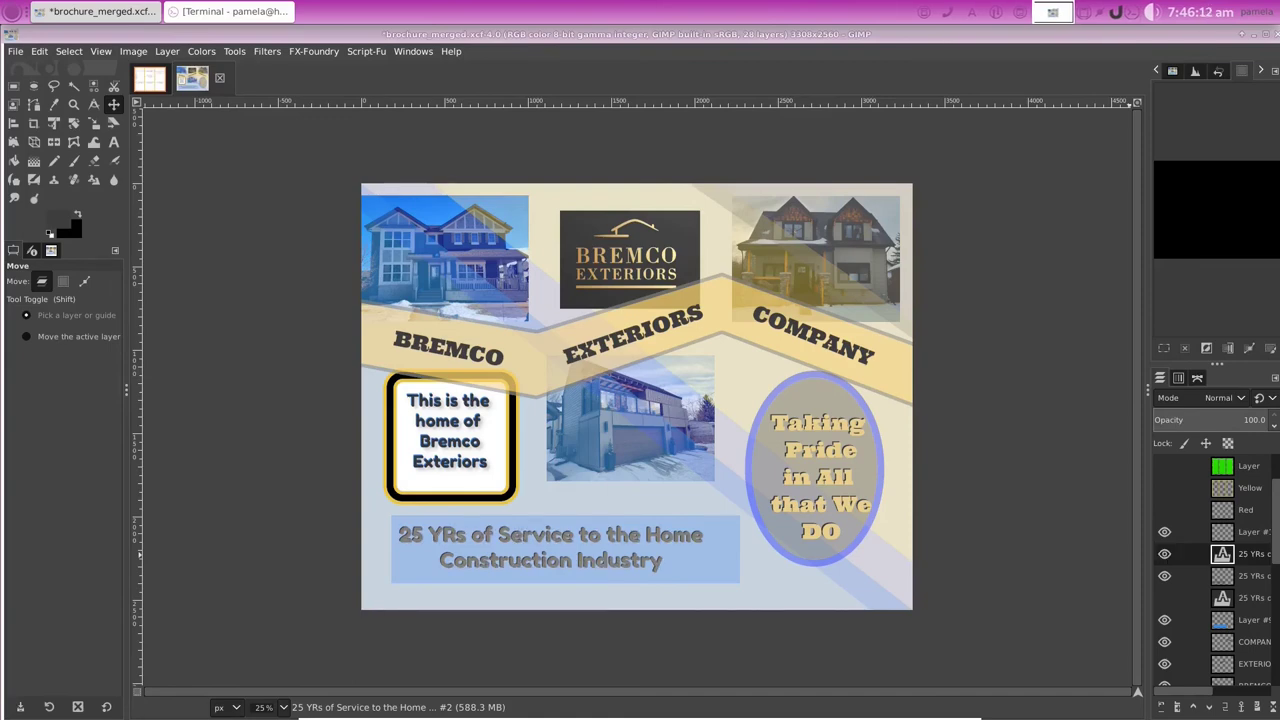
Step: Leave the duplicate 25 YRs layer visible and open the 25 YRs of Service text for editing
left_click(1165, 555)
left_click(1165, 555)
left_click(113, 145)
left_click(550, 548)
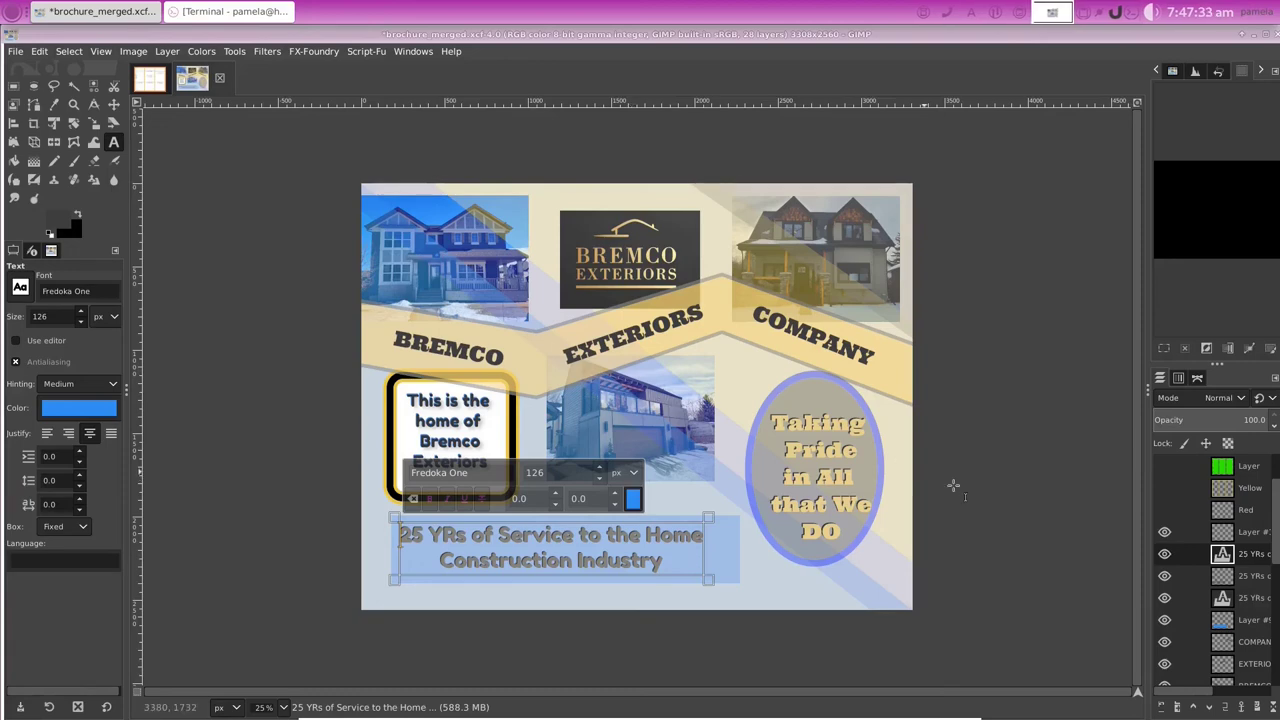
Step: Save a copy on the Desktop, adding _2 to the brochure_merged file name
left_click(15, 51)
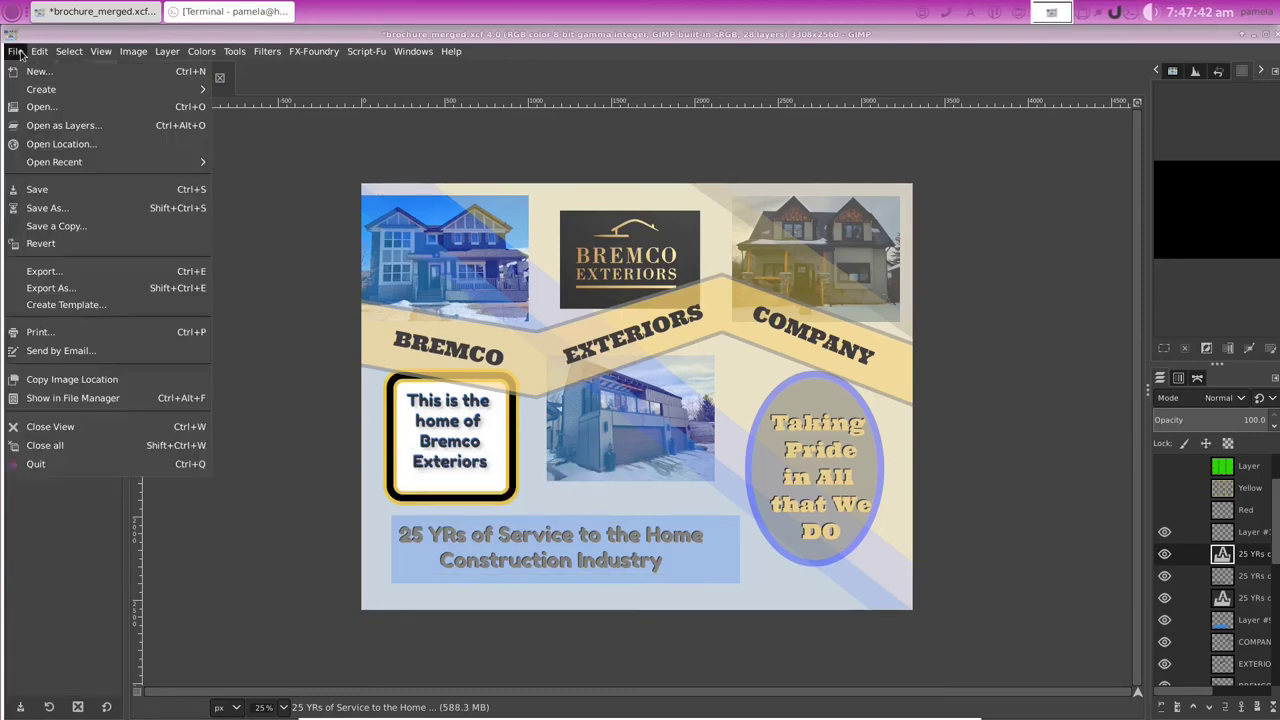
left_click(47, 208)
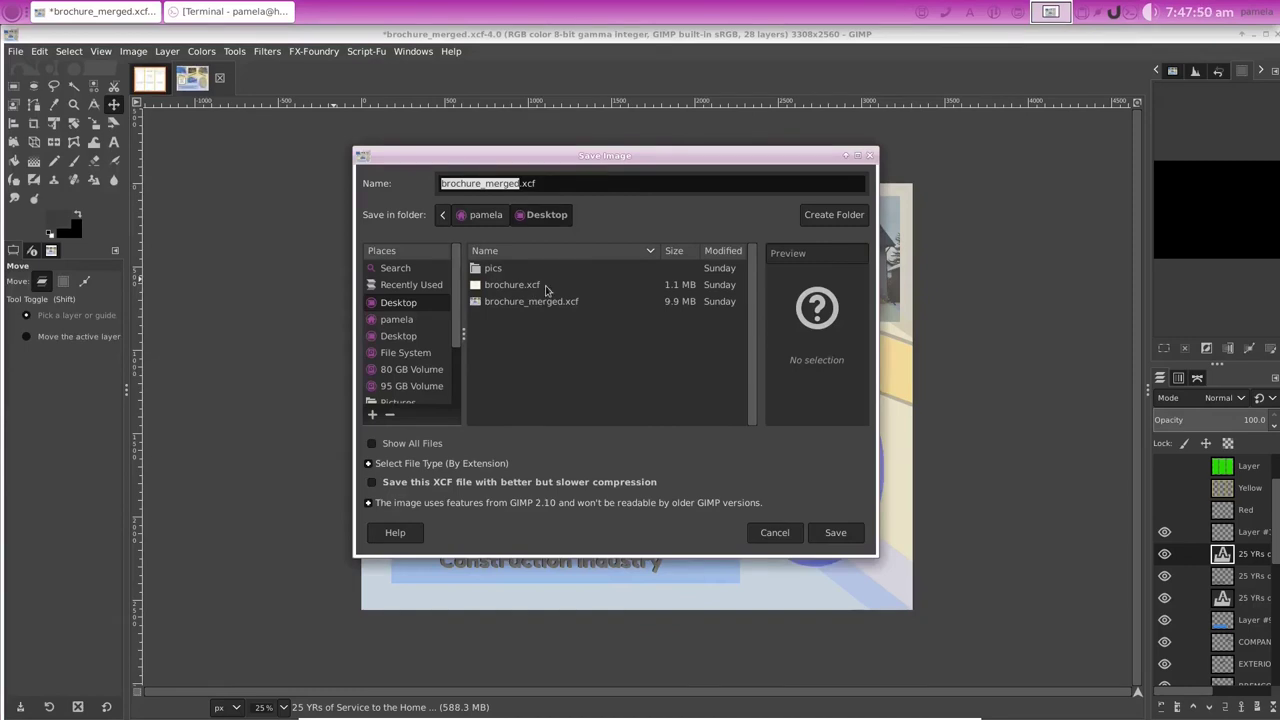
left_click(522, 183)
type("_2")
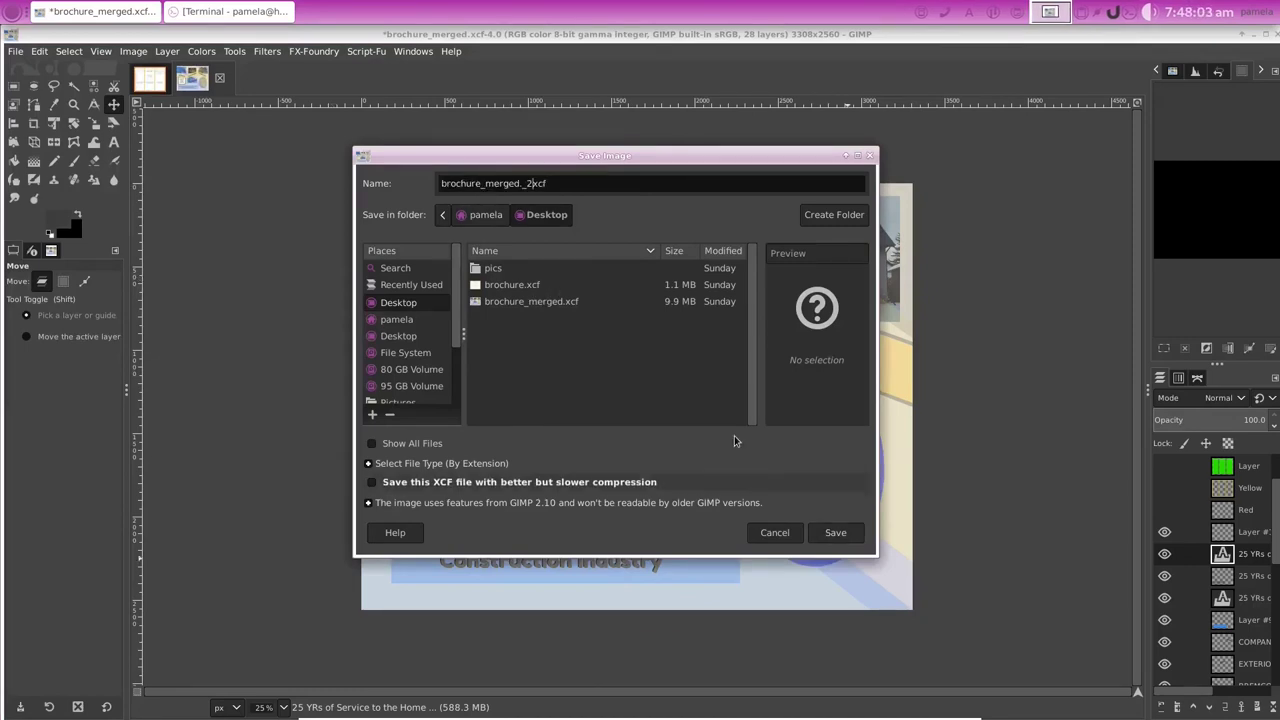
left_click(835, 533)
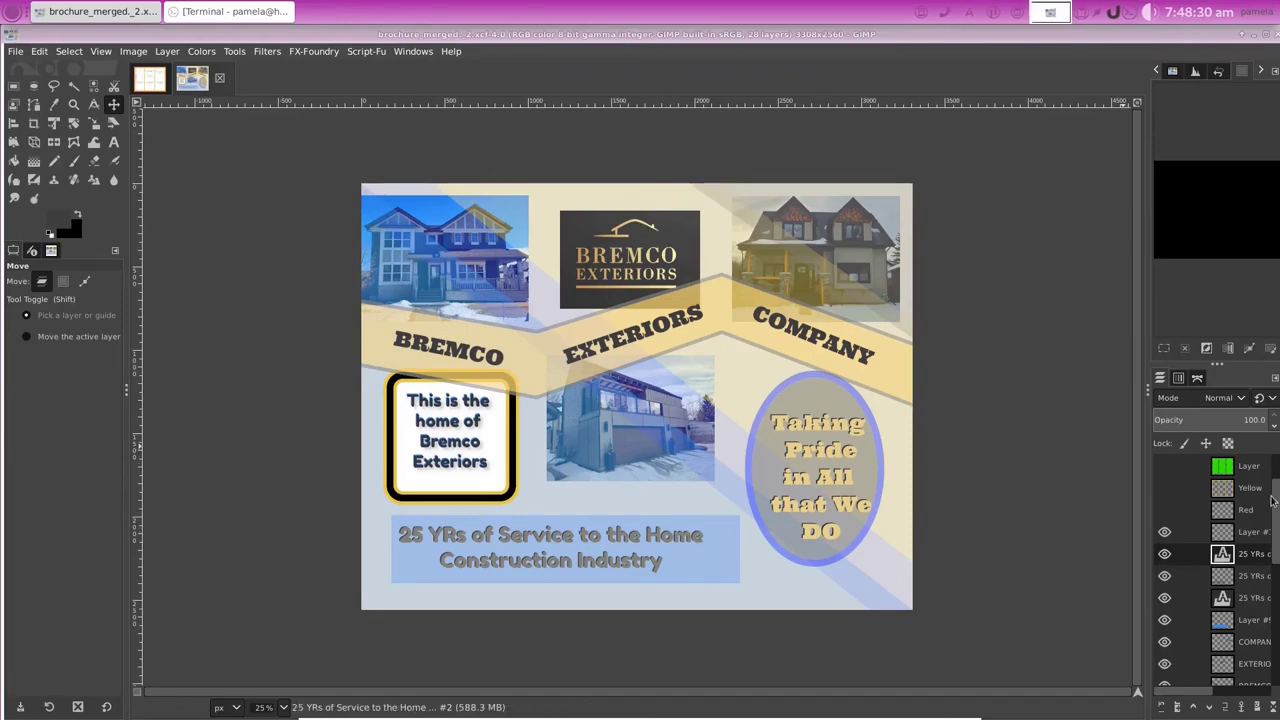
mouse_move(1275, 496)
left_mouse_down()
mouse_move(1278, 570)
mouse_move(1278, 508)
left_mouse_up()
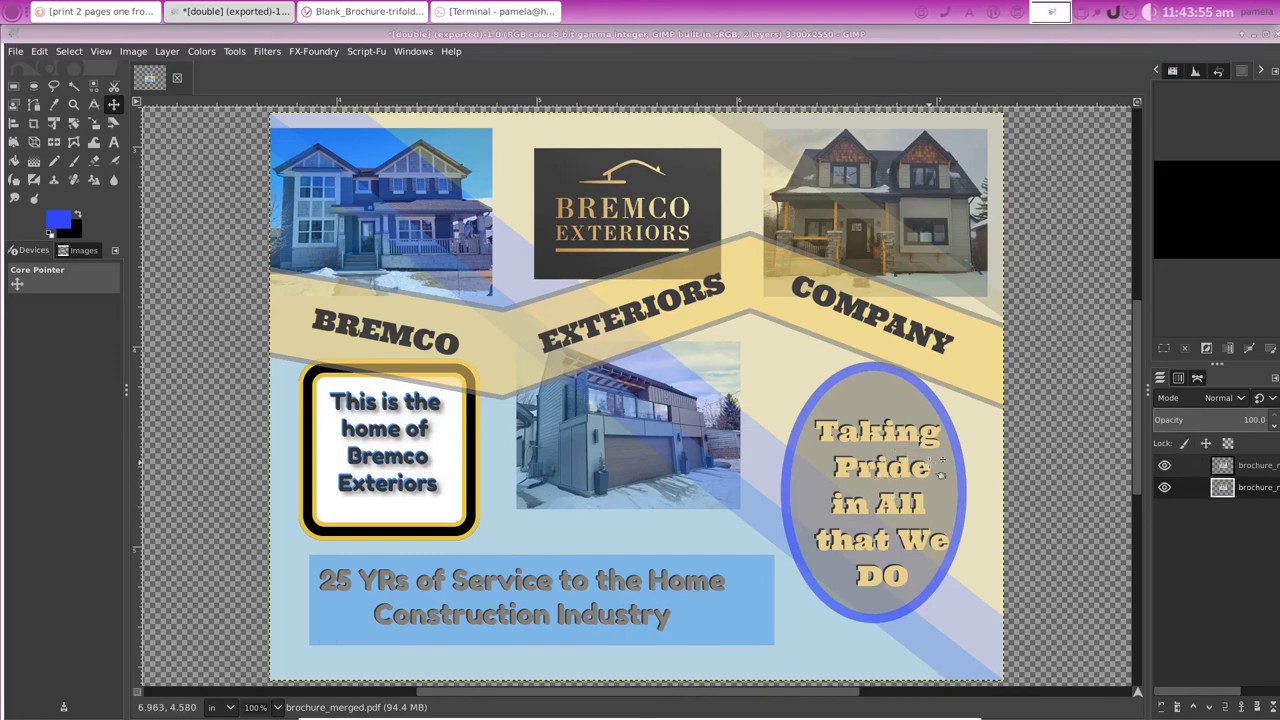
Step: Import the brochure_merged.pdf page as layers twice, stacking two new layers on the design
left_click(15, 51)
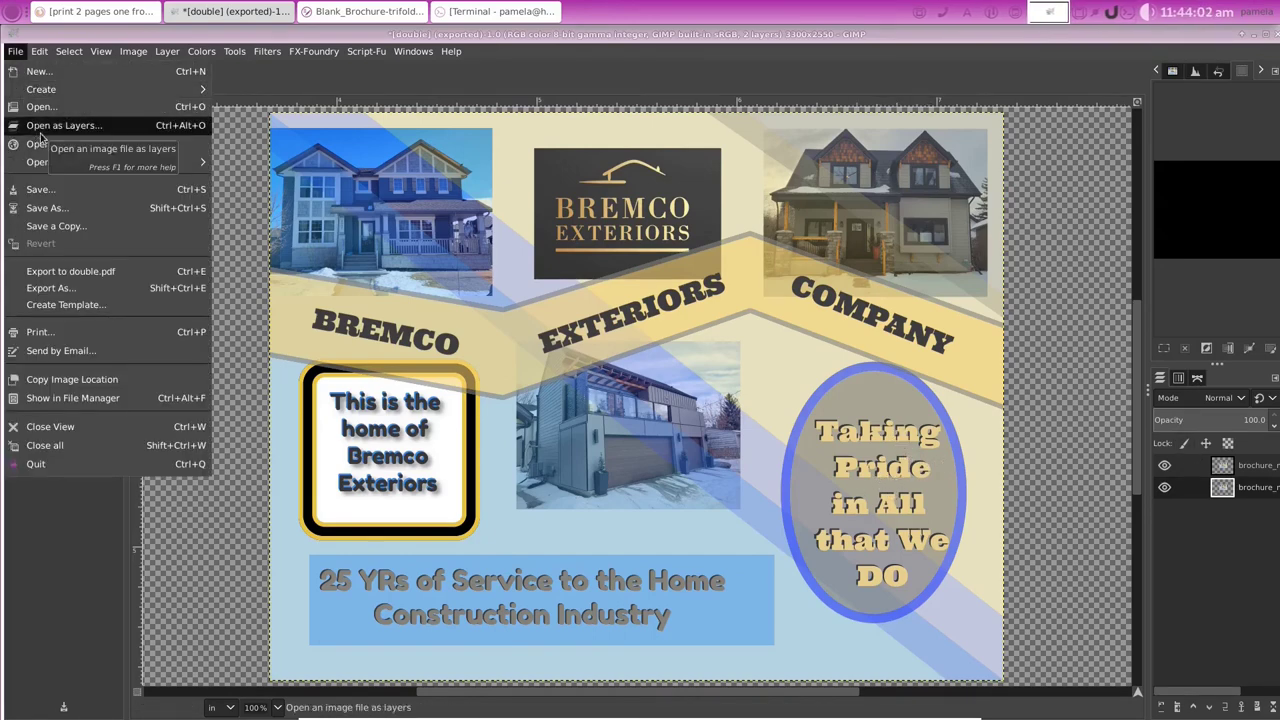
left_click(60, 125)
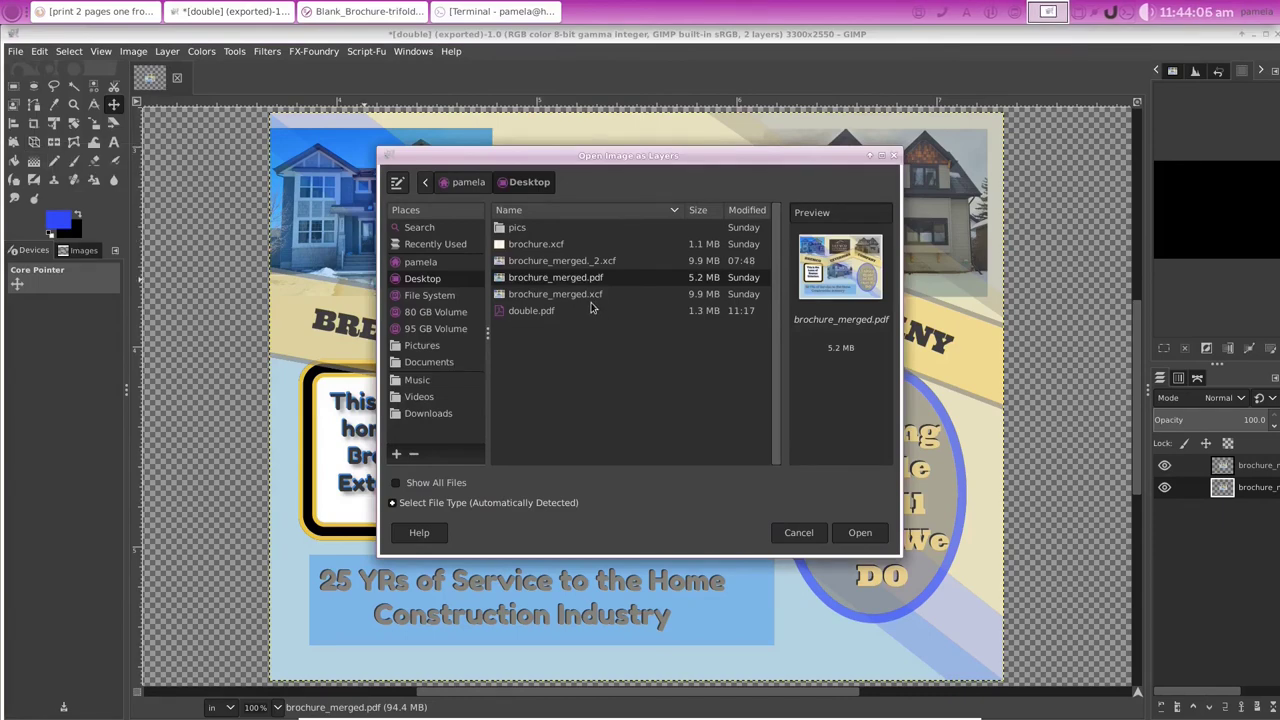
left_click(855, 533)
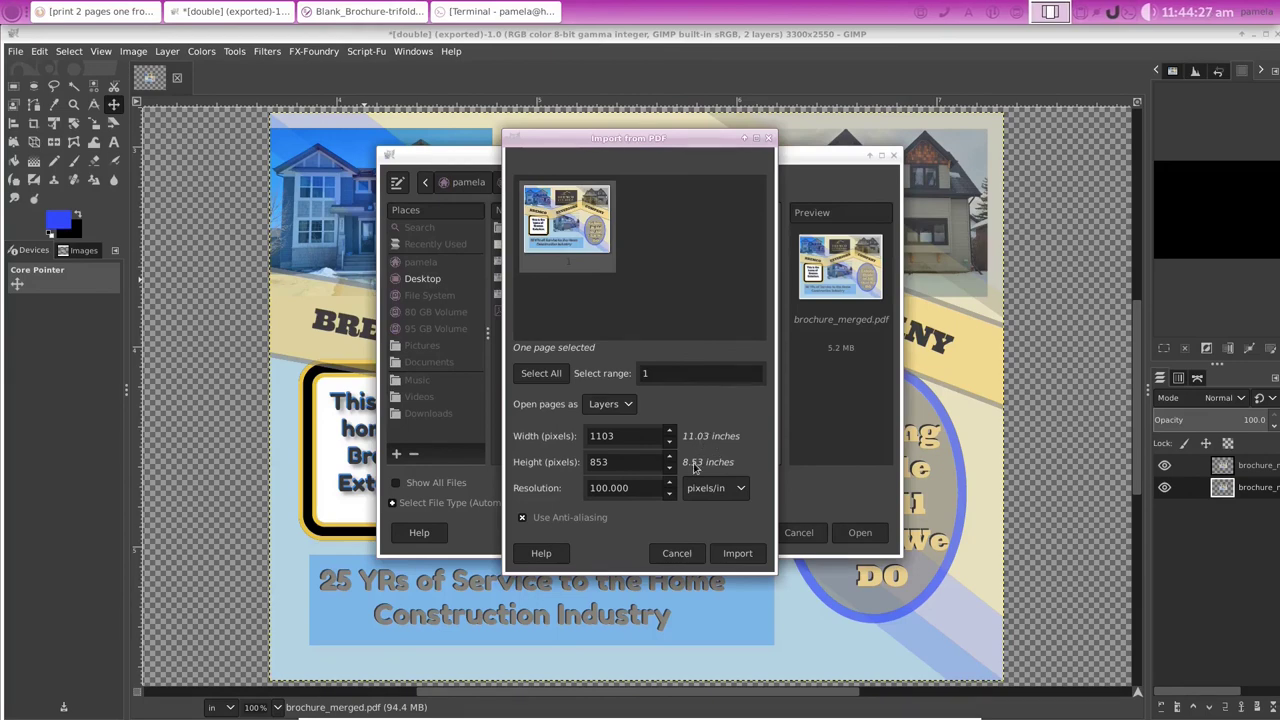
left_click(736, 554)
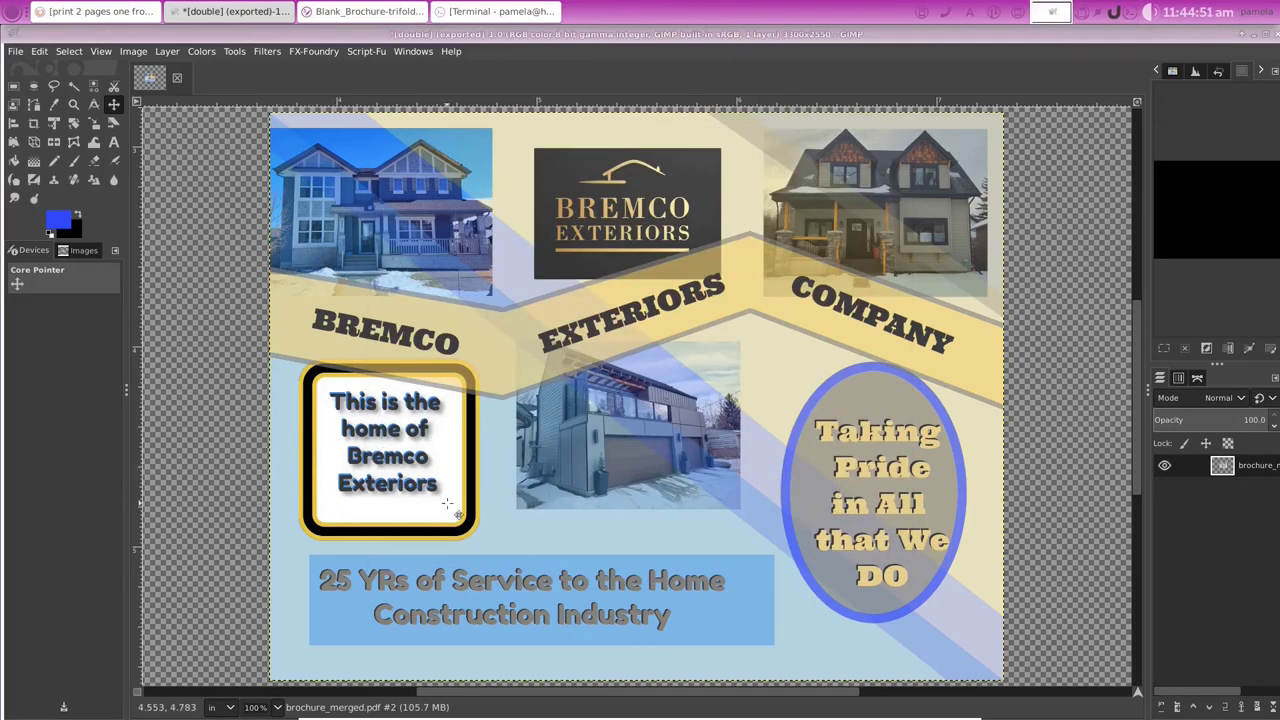
left_click(16, 51)
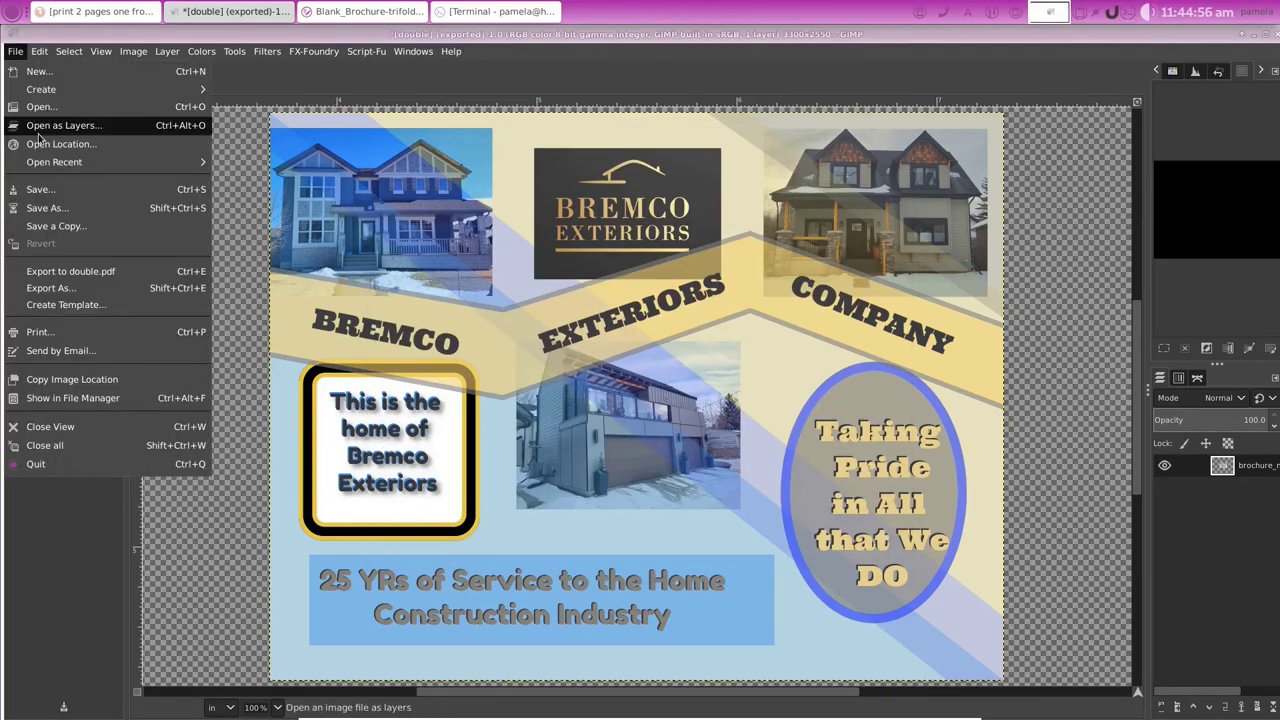
left_click(54, 123)
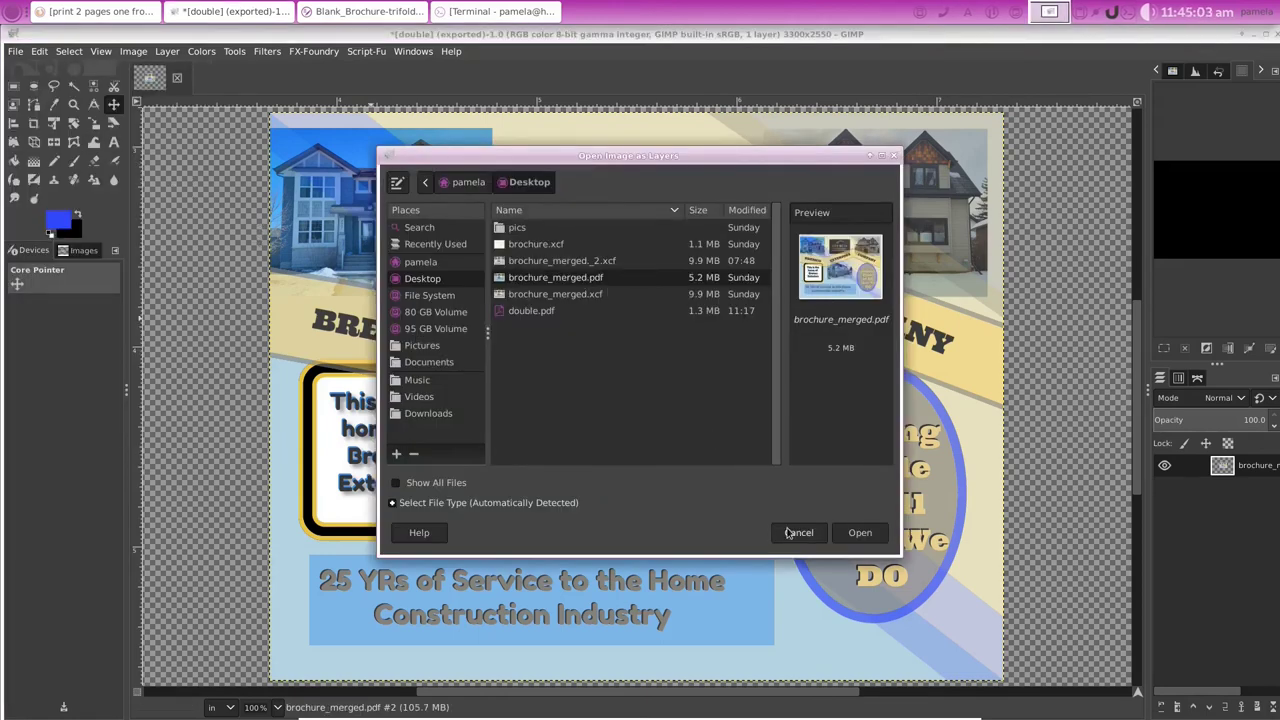
left_click(860, 533)
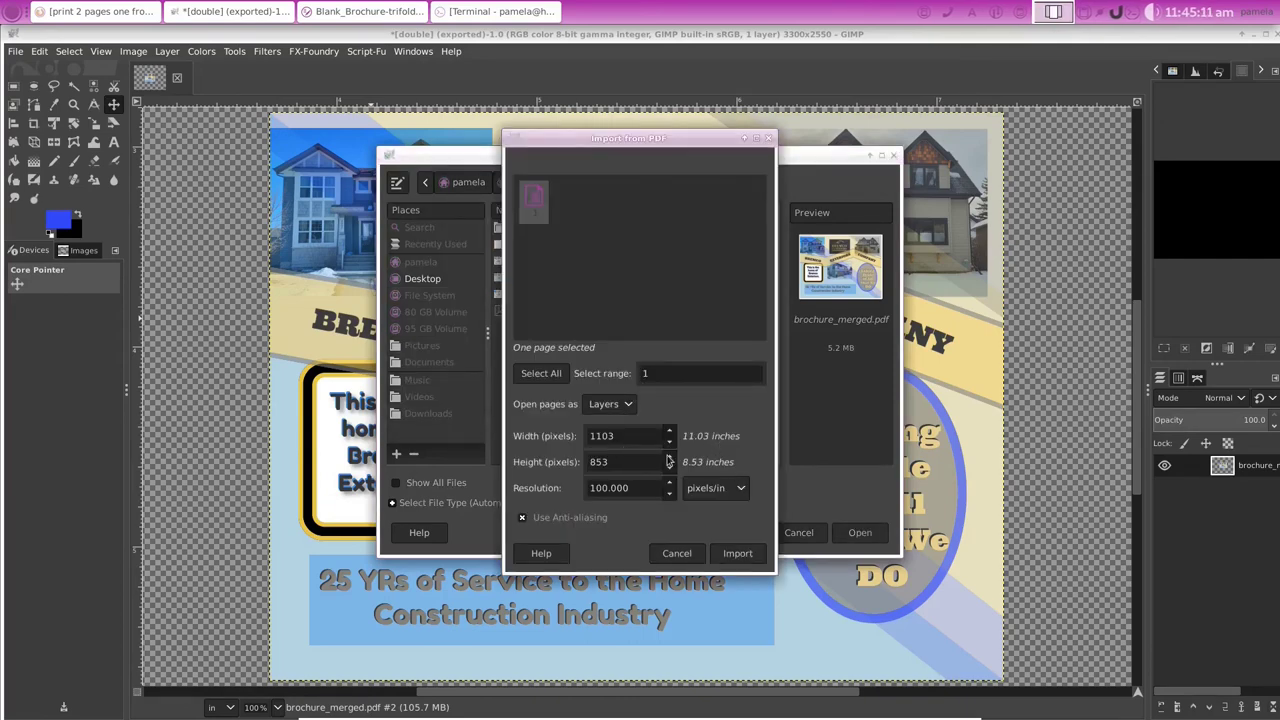
left_click(745, 555)
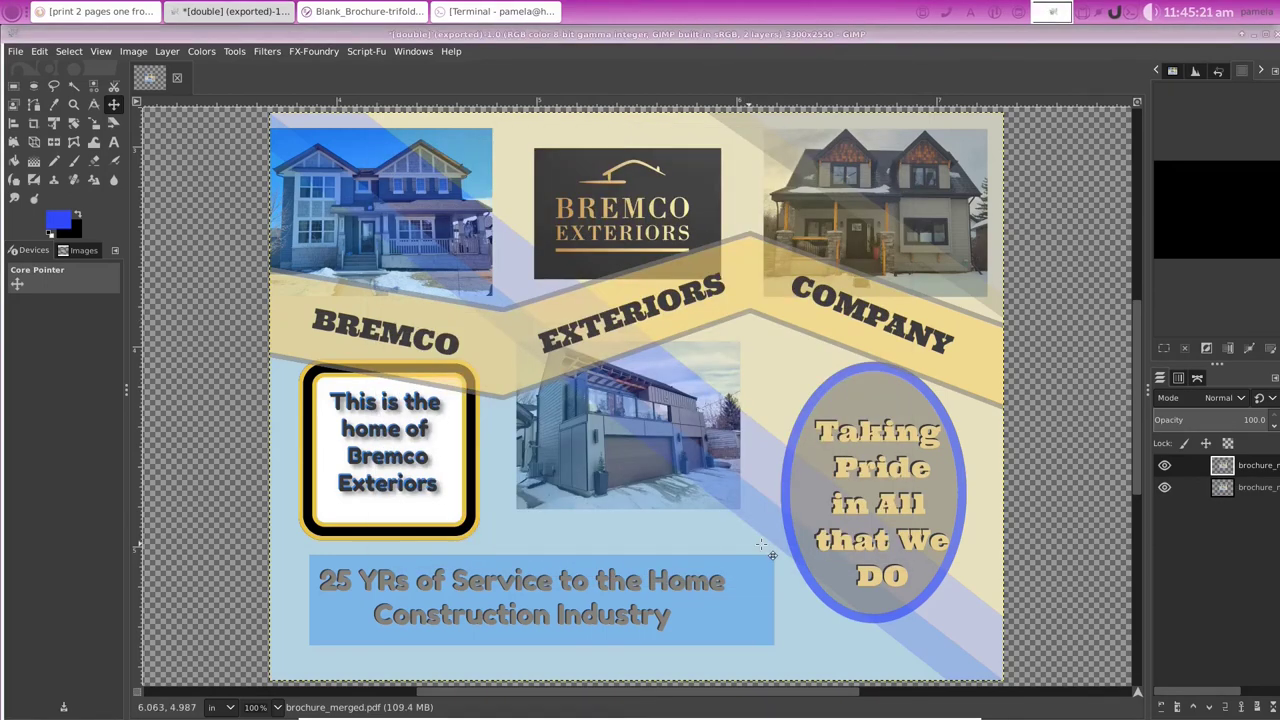
Step: Keep the top brochure layer visible and hide the second layer beneath it
left_click(1164, 467)
left_click(1164, 466)
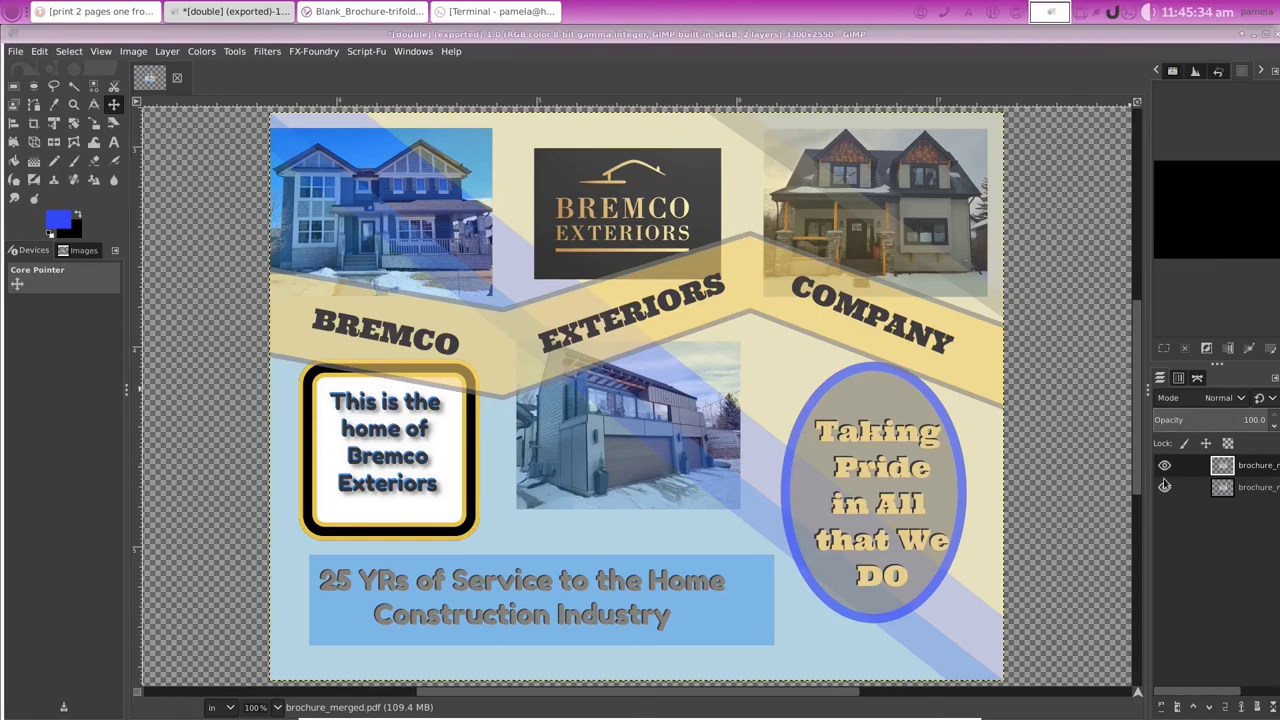
left_click(1164, 486)
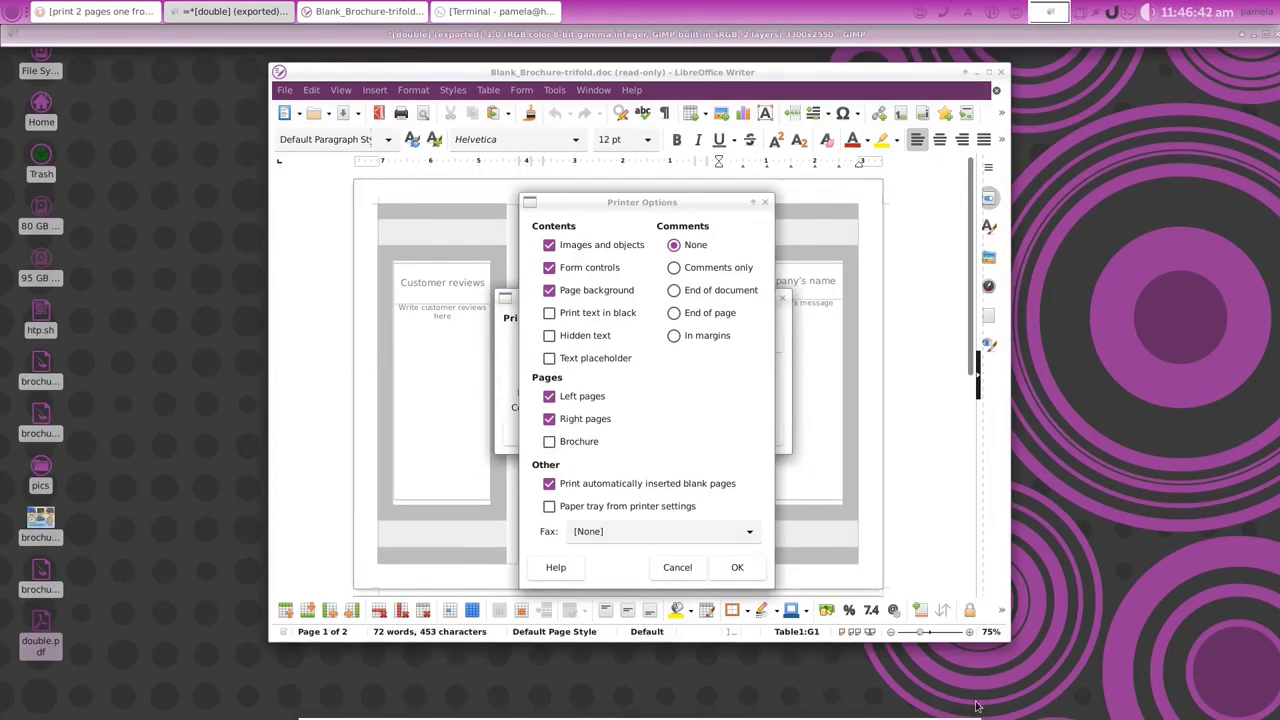
Step: Toggle the Brochure printer option, close Printer Options, and scroll through both trifold template pages
left_click(551, 441)
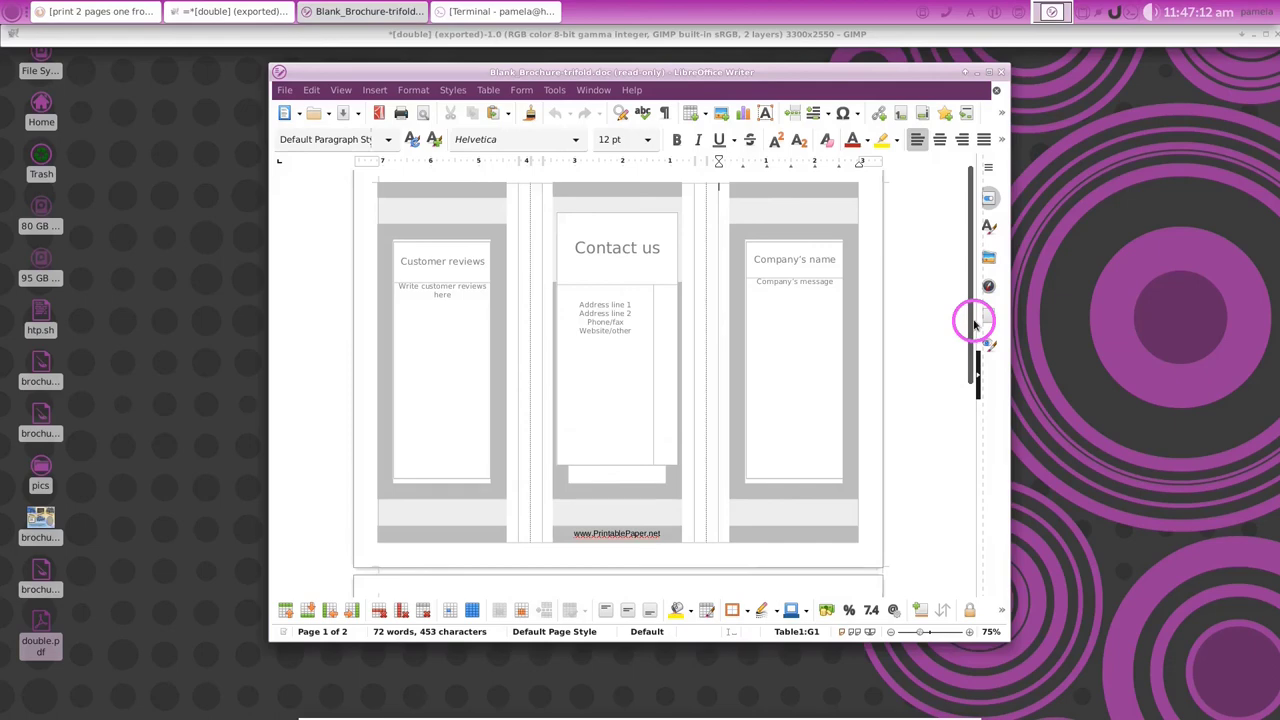
mouse_move(975, 322)
left_mouse_down()
mouse_move(970, 410)
mouse_move(970, 315)
left_mouse_up()
scroll(970, 316, "down", 5)
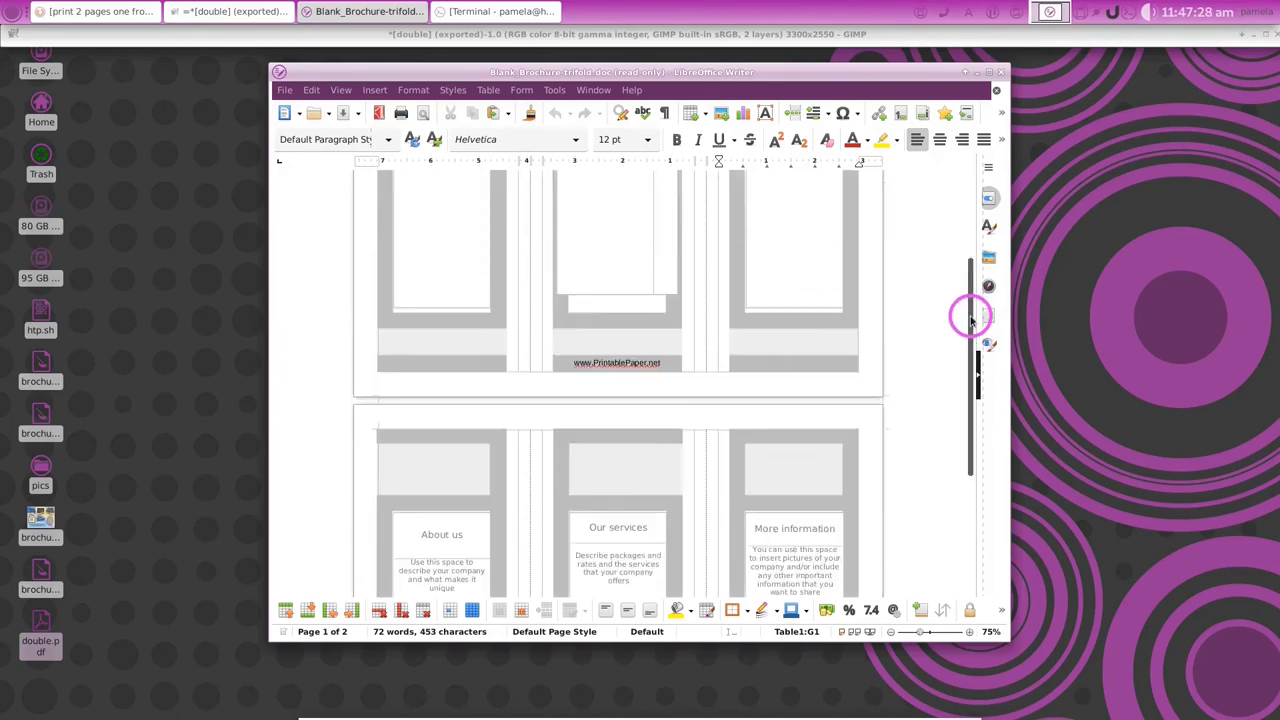
scroll(929, 331, "up", 5)
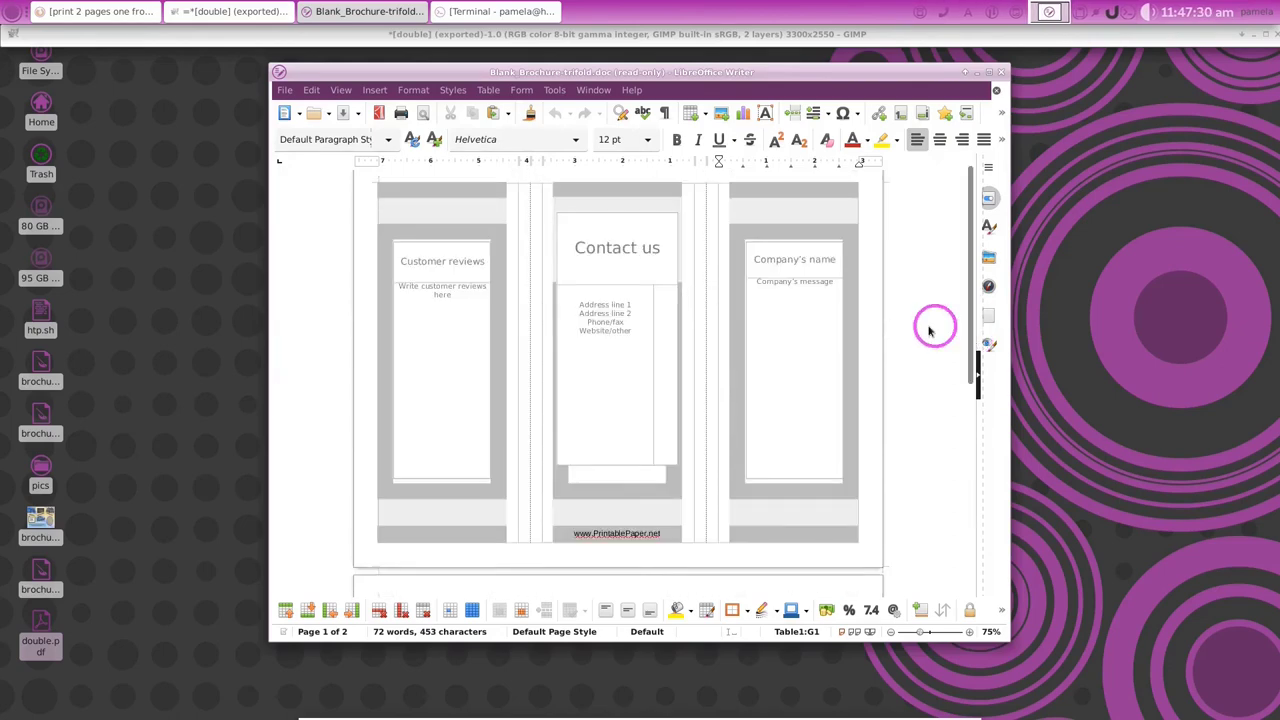
scroll(756, 276, "down", 5)
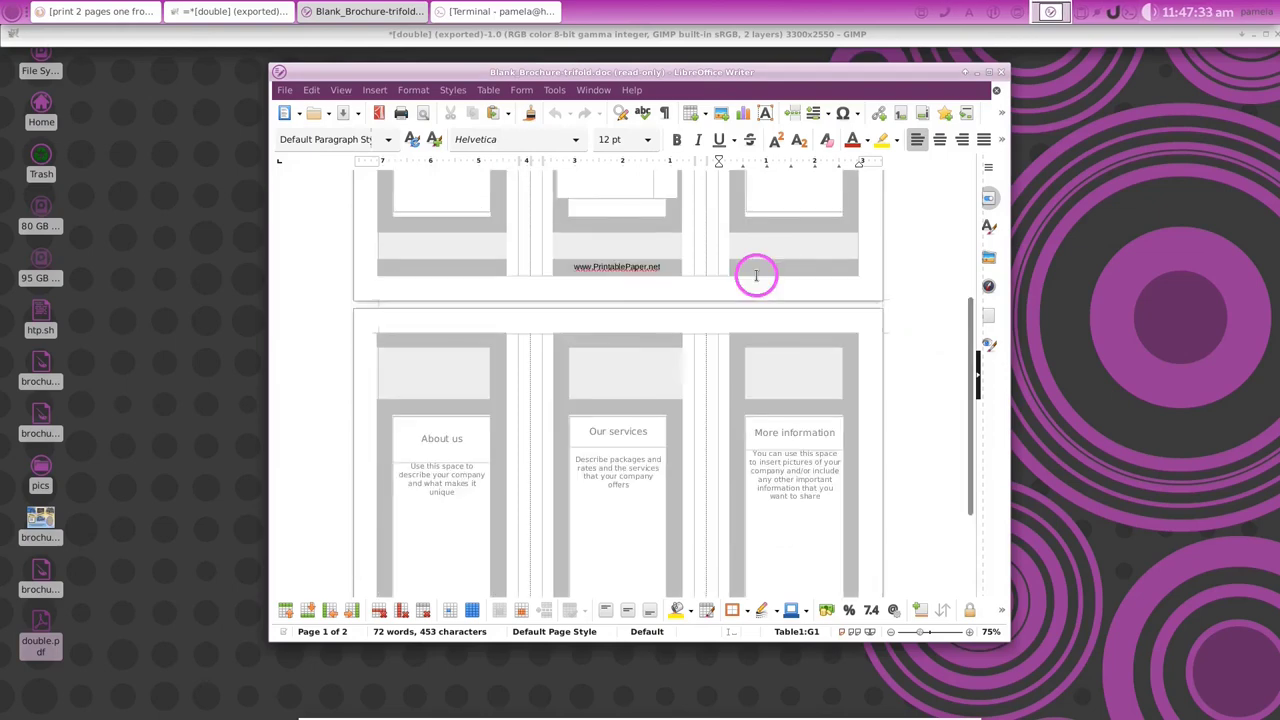
scroll(649, 457, "down", 3)
scroll(731, 417, "up", 8)
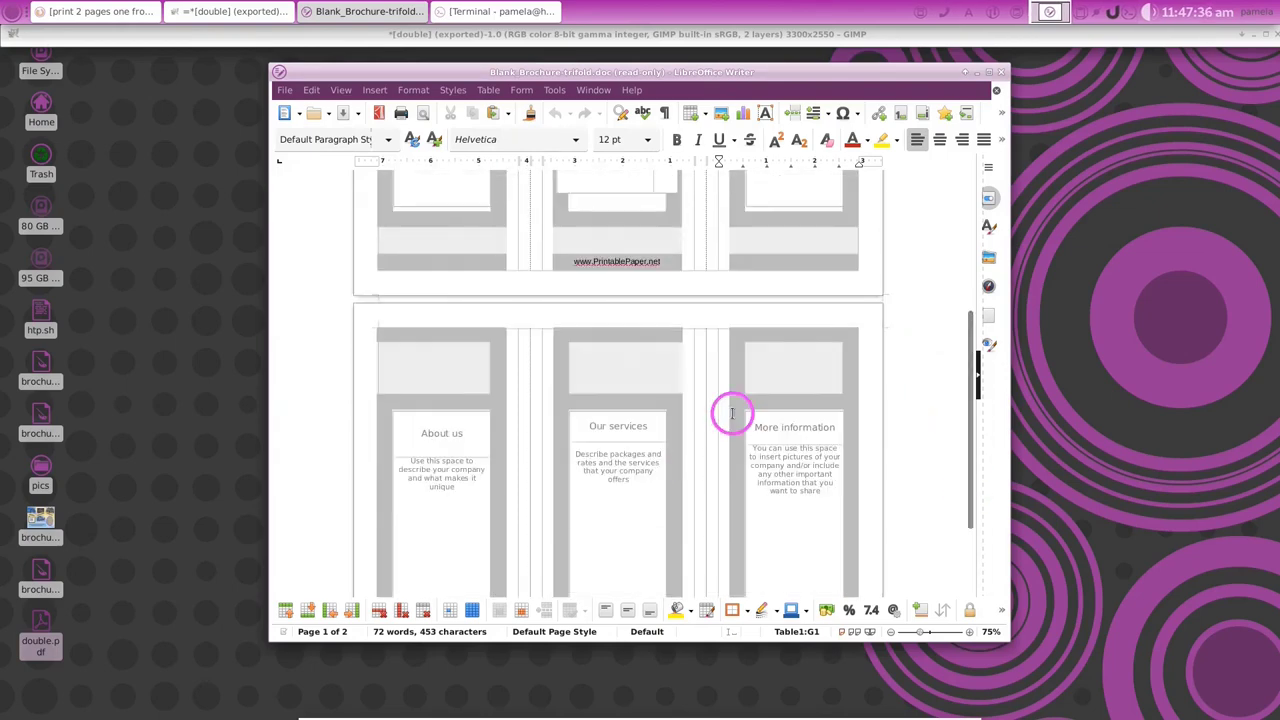
scroll(731, 413, "up", 1)
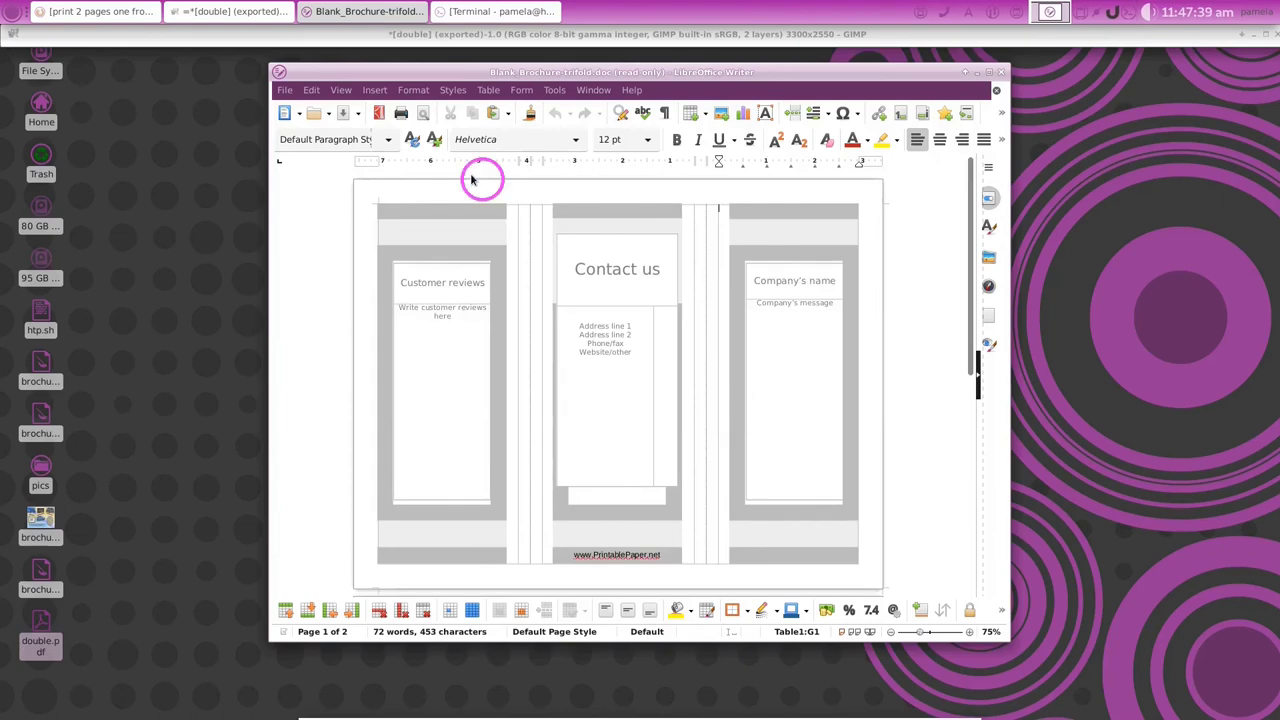
scroll(962, 342, "down", 5)
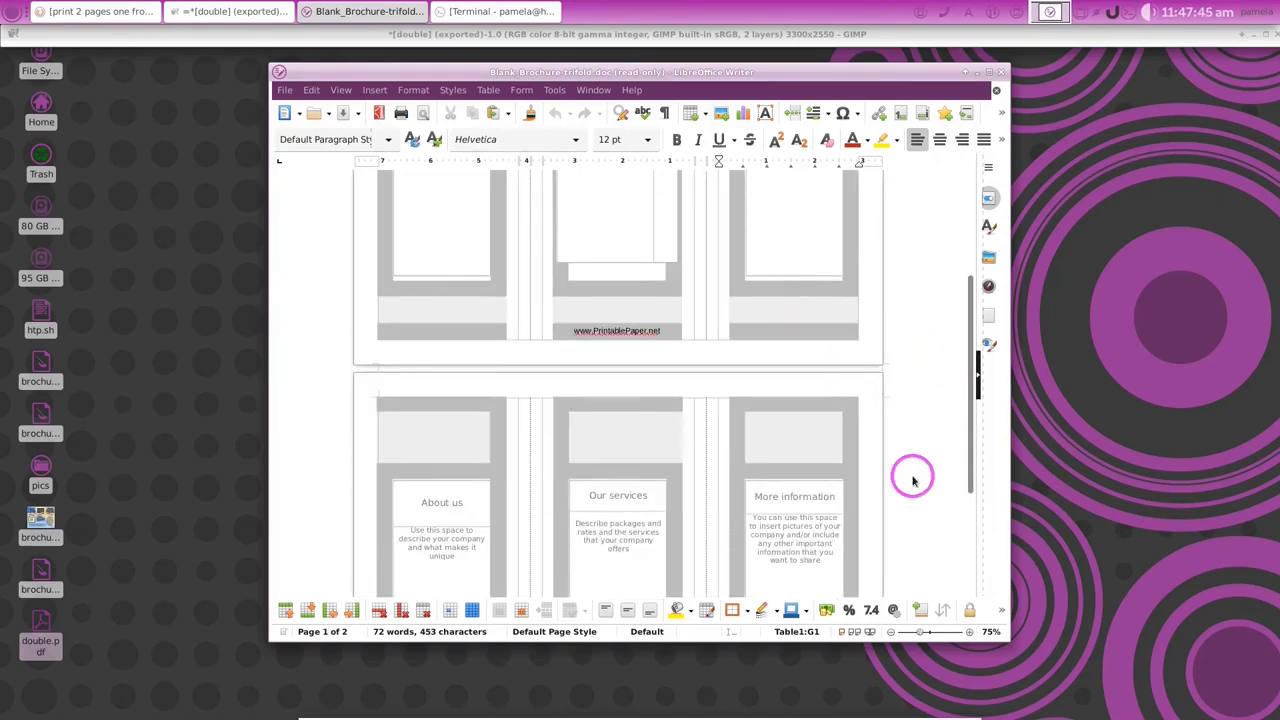
scroll(913, 481, "up", 2)
scroll(280, 466, "up", 3)
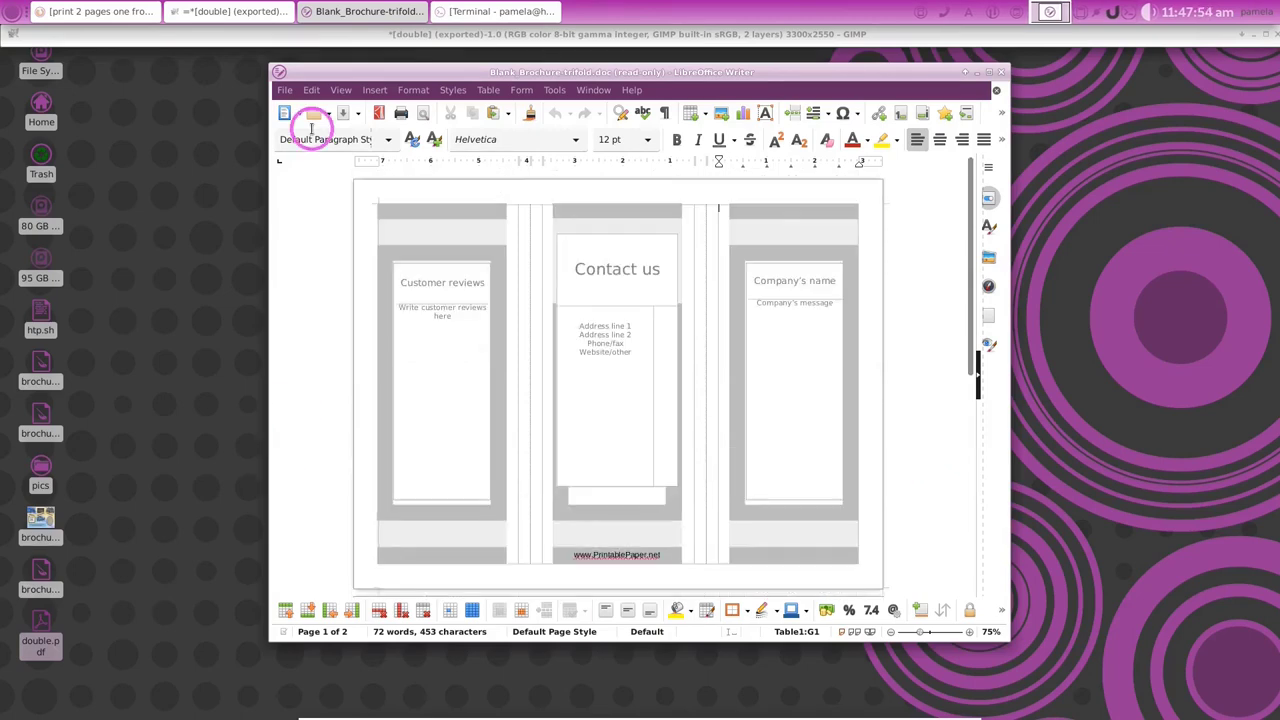
Step: Preview both brochure pages in Print Preview, then close the preview
left_click(290, 94)
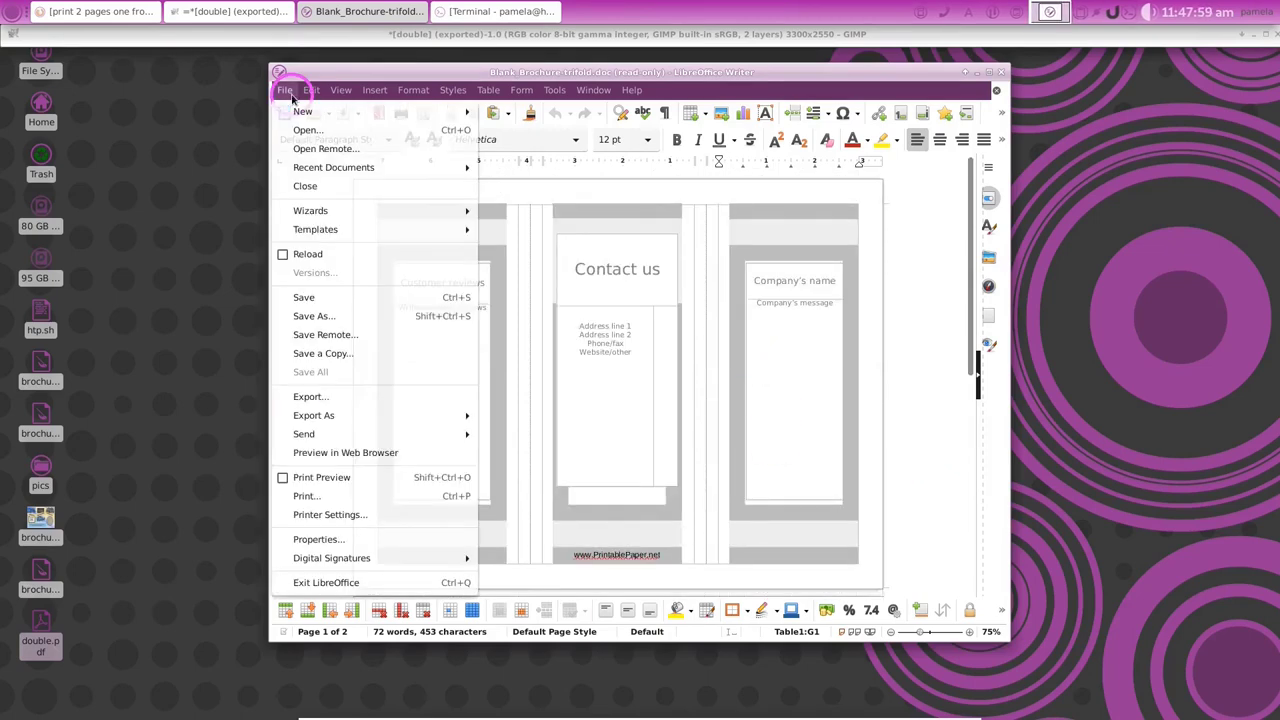
left_click(605, 414)
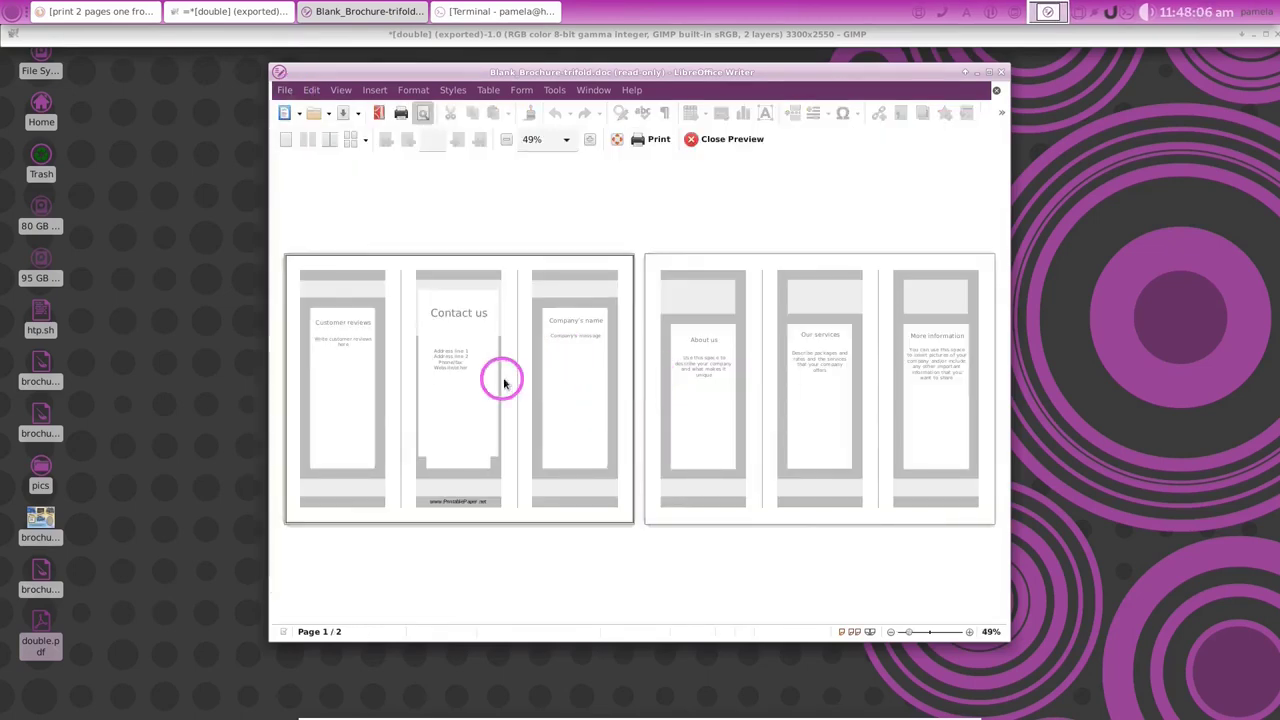
key("Escape")
Step: Accept the TS3300USB printer settings and its extra options unchanged
left_click(285, 90)
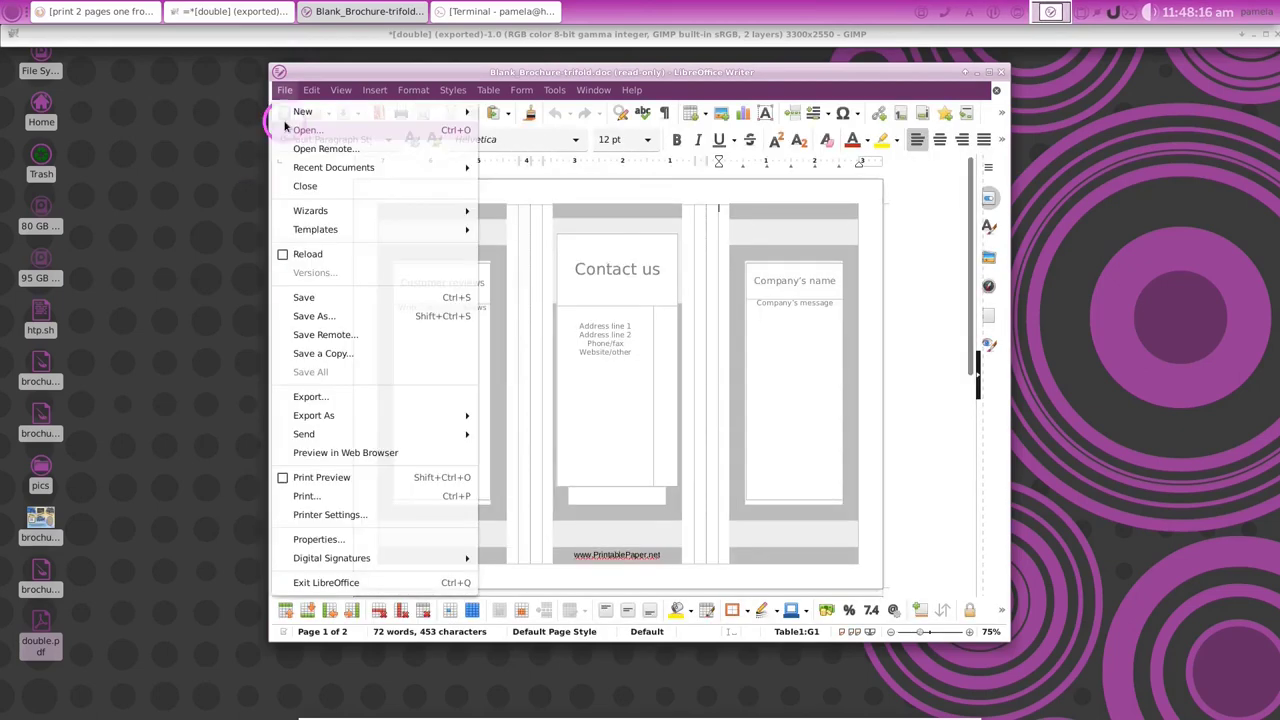
left_click(330, 514)
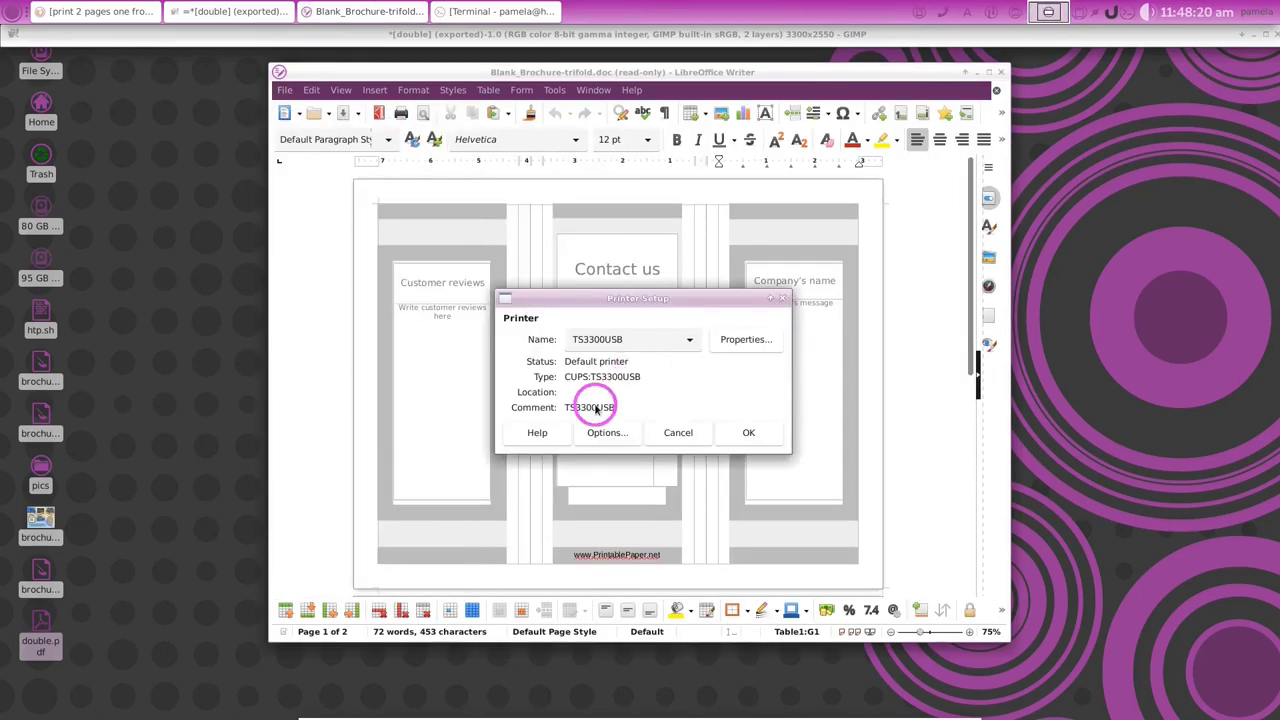
left_click(603, 432)
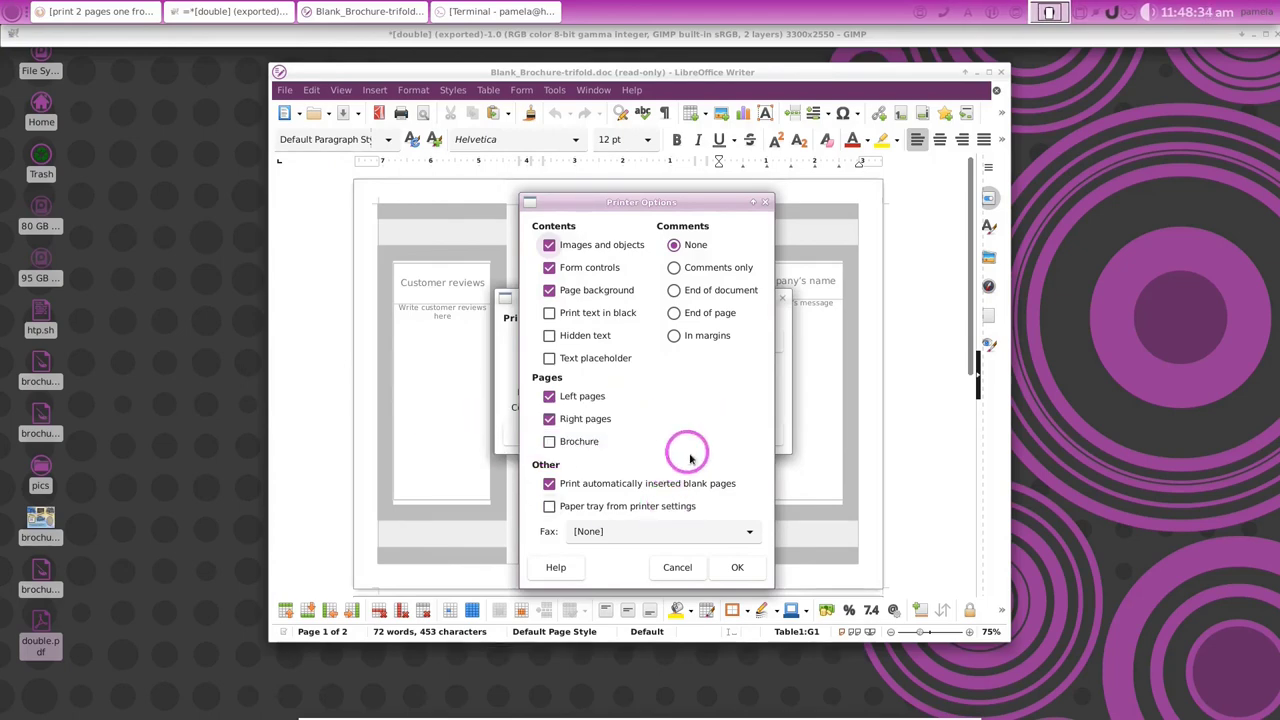
left_click(737, 568)
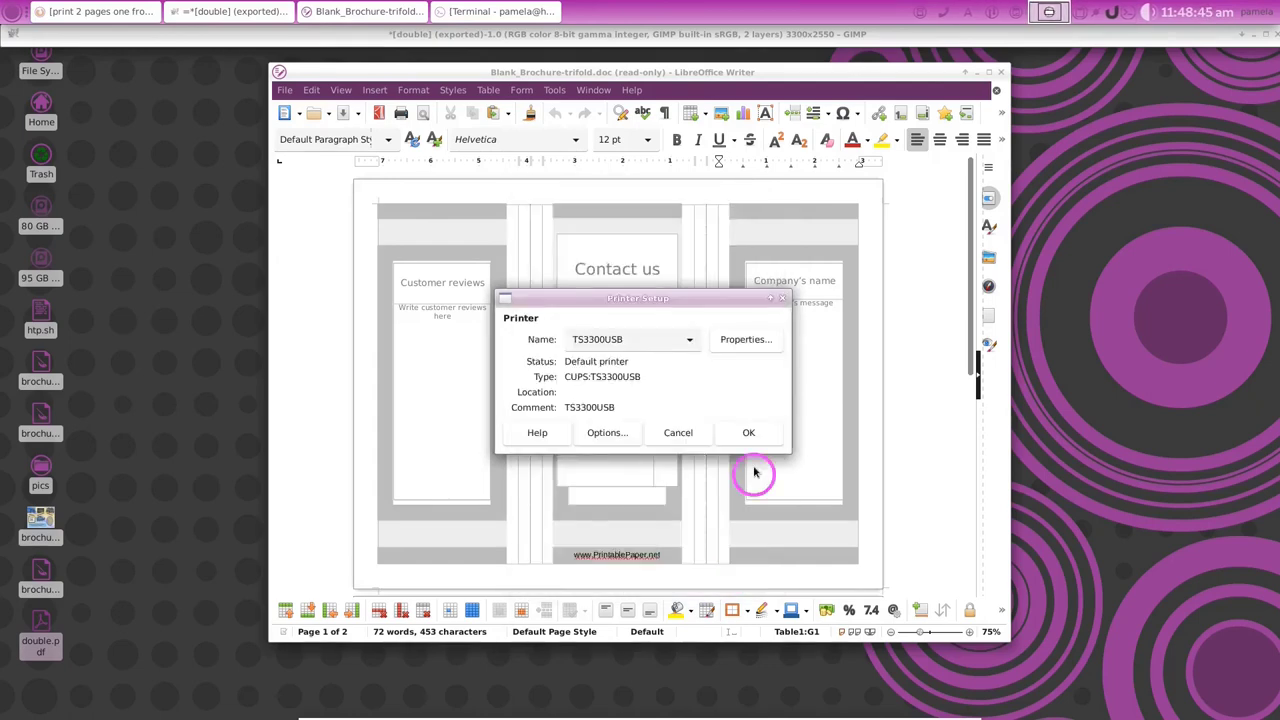
left_click(748, 432)
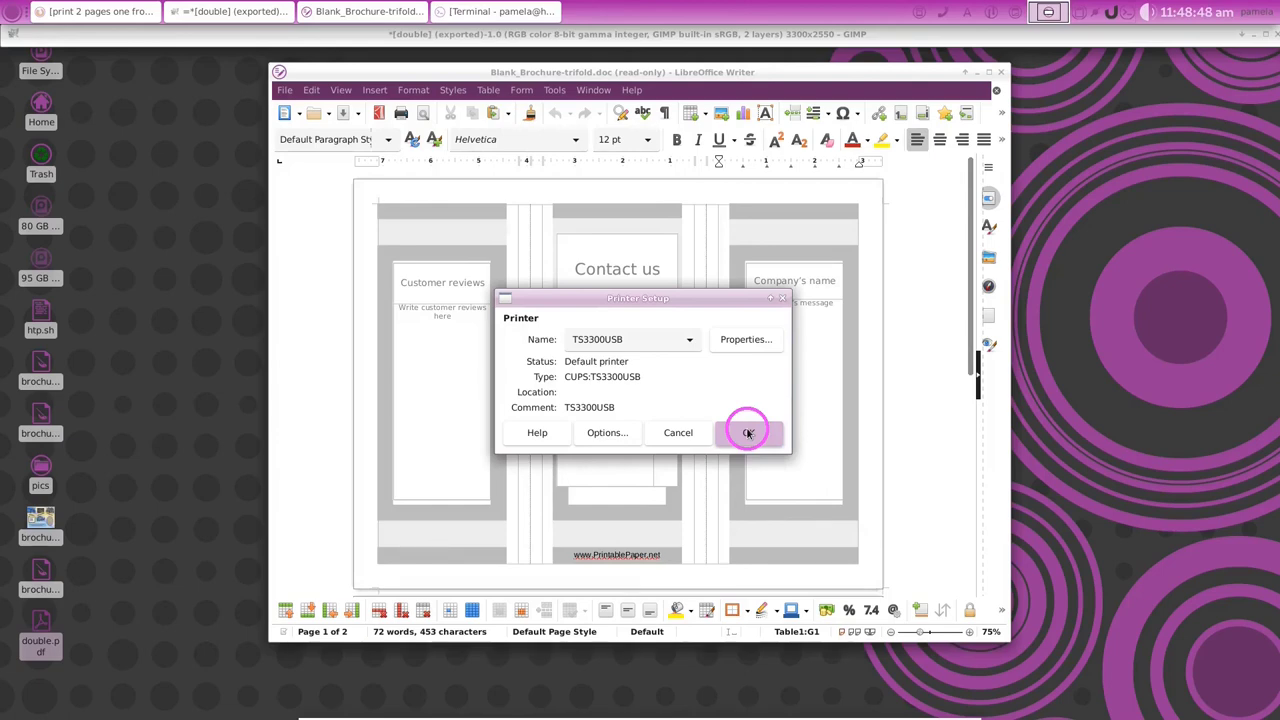
left_click(748, 432)
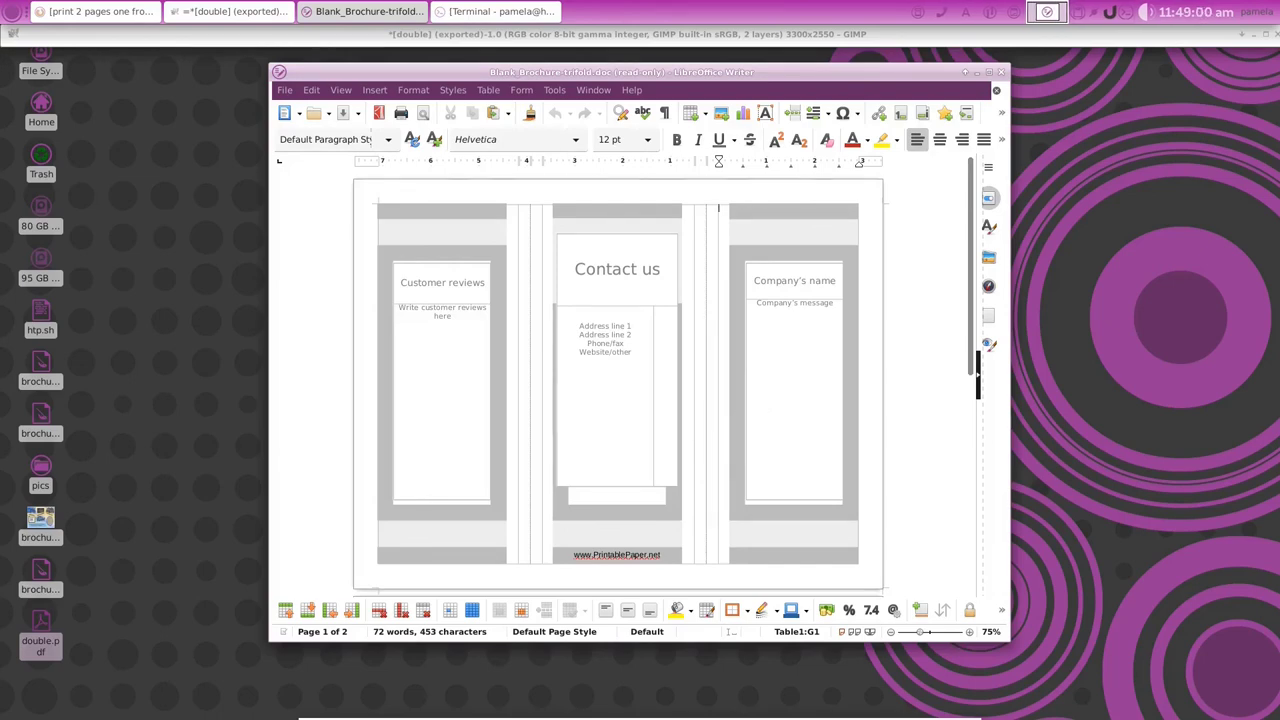
Step: Zoom brochure_merged.pdf to 125% in Okular
scroll(787, 449, "down", 5)
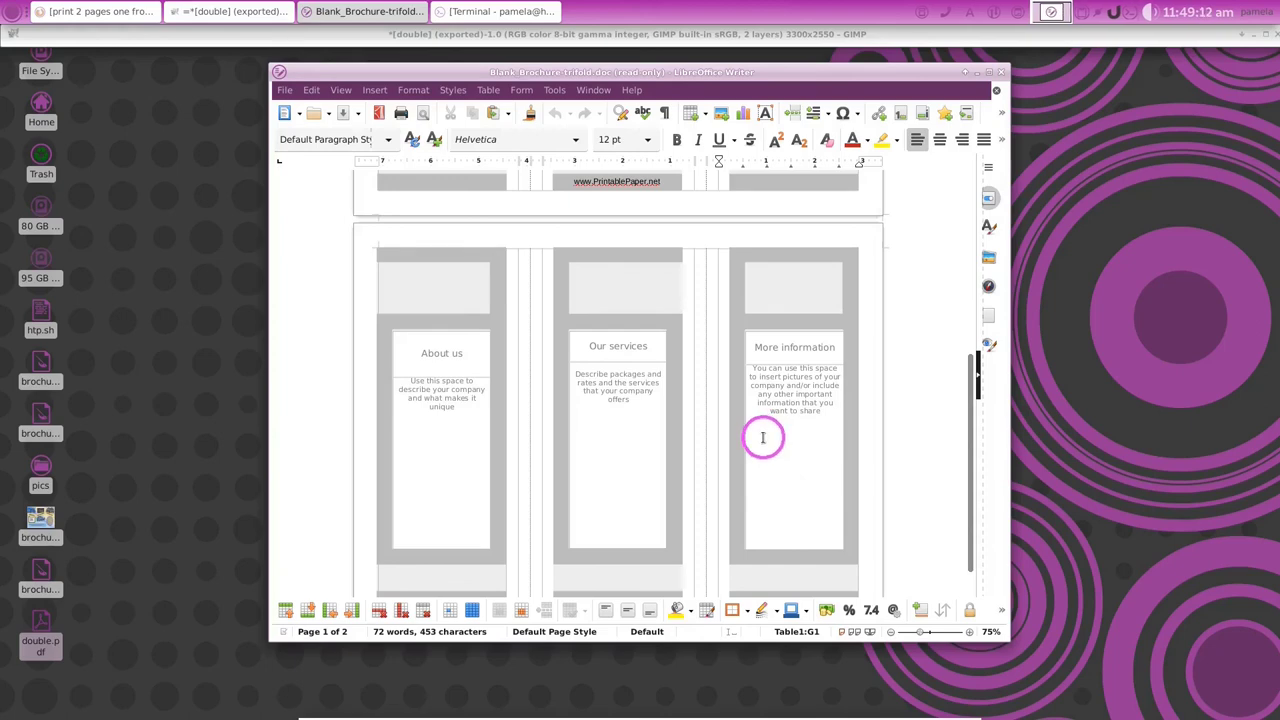
scroll(848, 608, "up", 5)
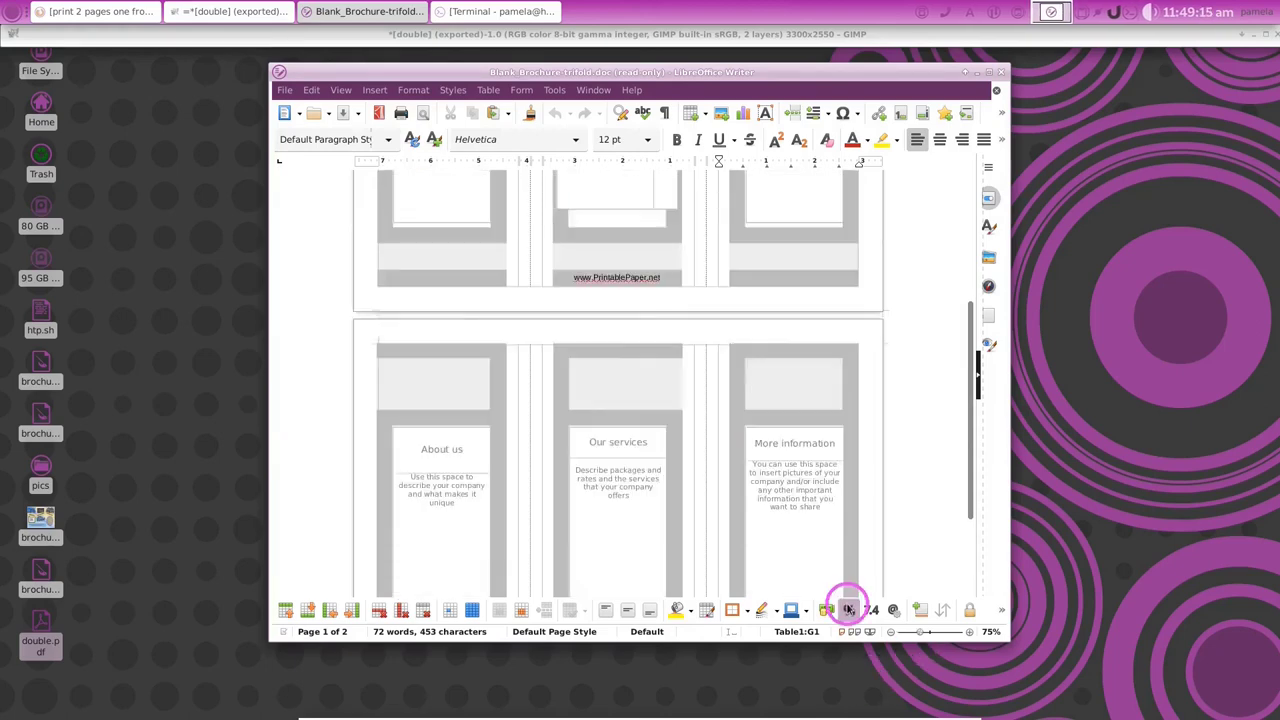
scroll(963, 418, "down", 3)
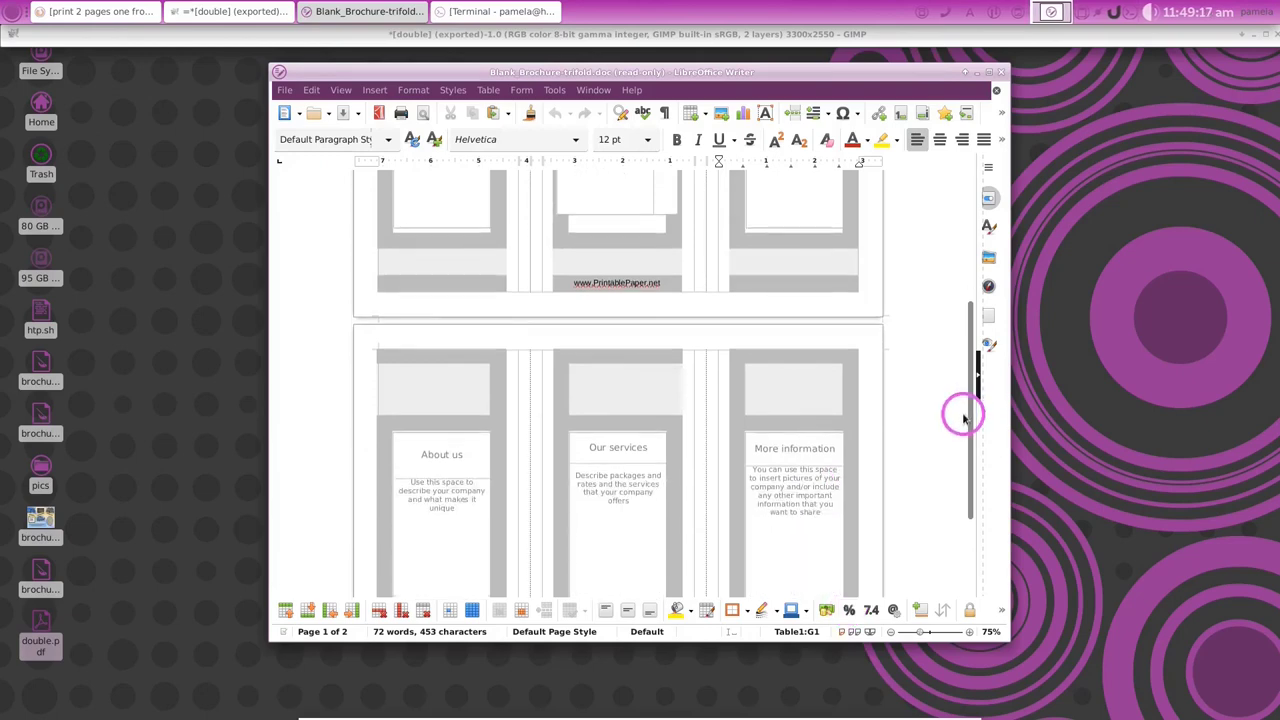
scroll(963, 418, "down", 4)
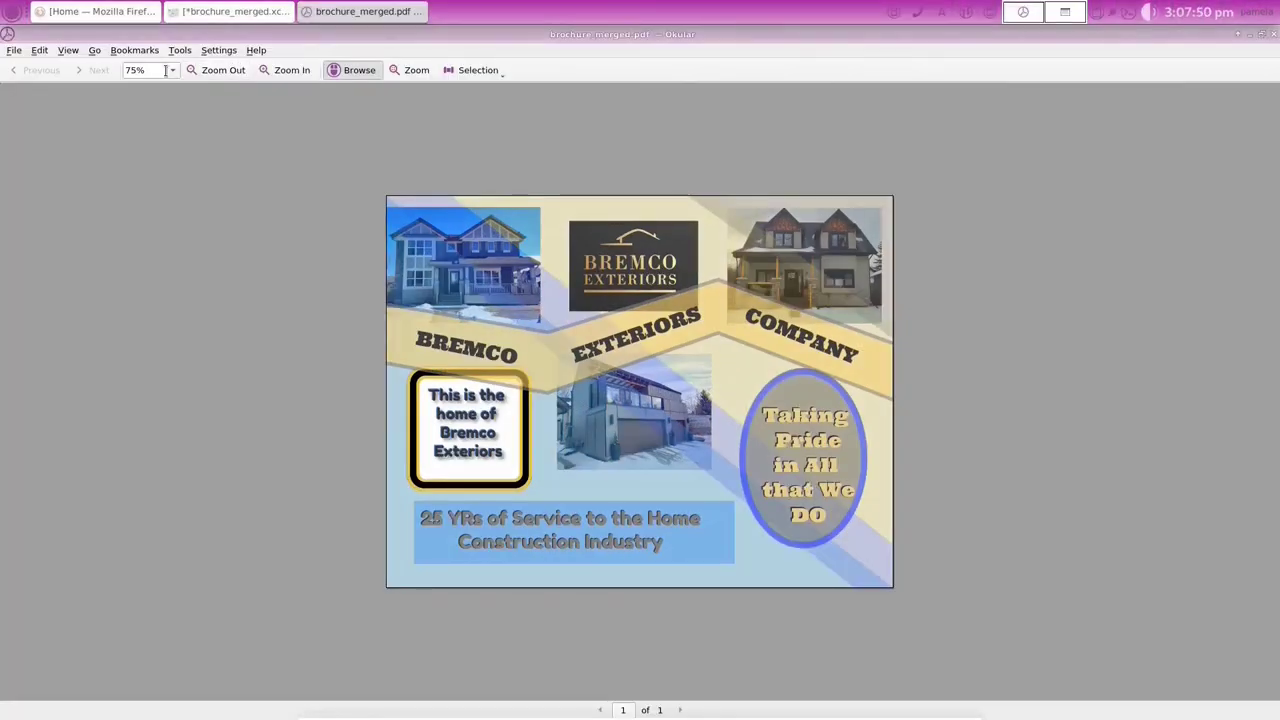
left_click(165, 70)
left_click(161, 202)
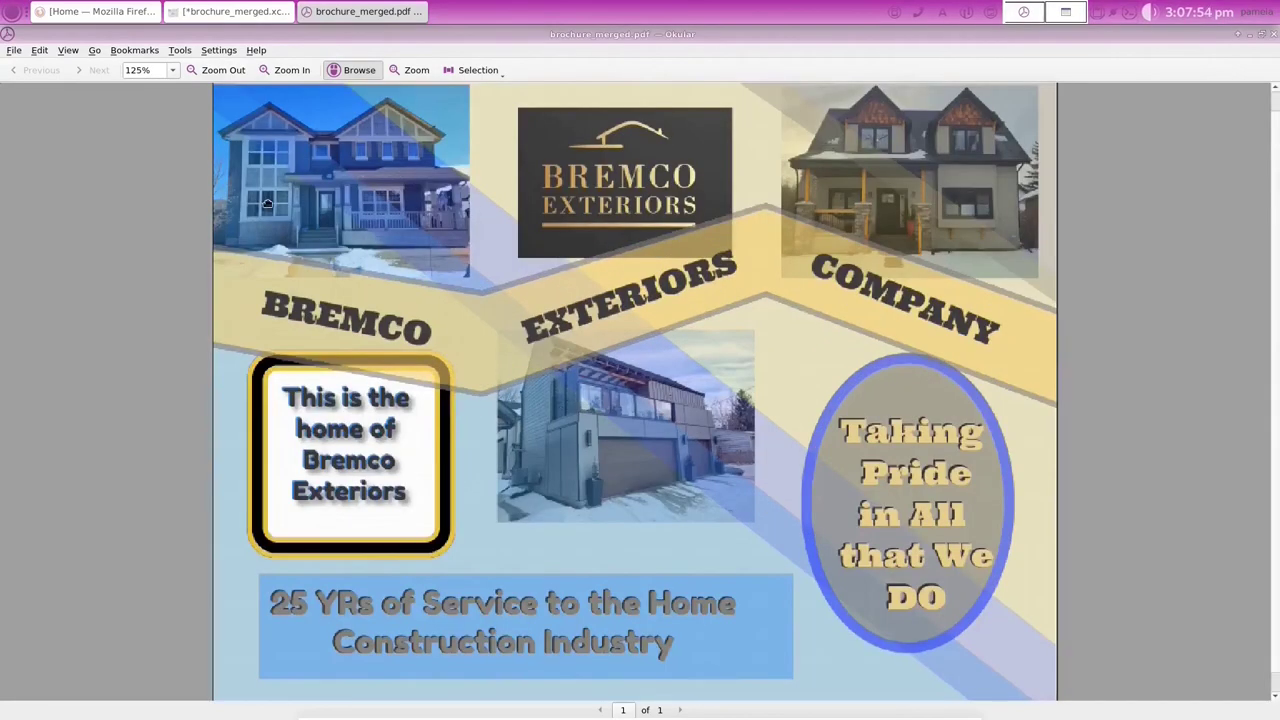